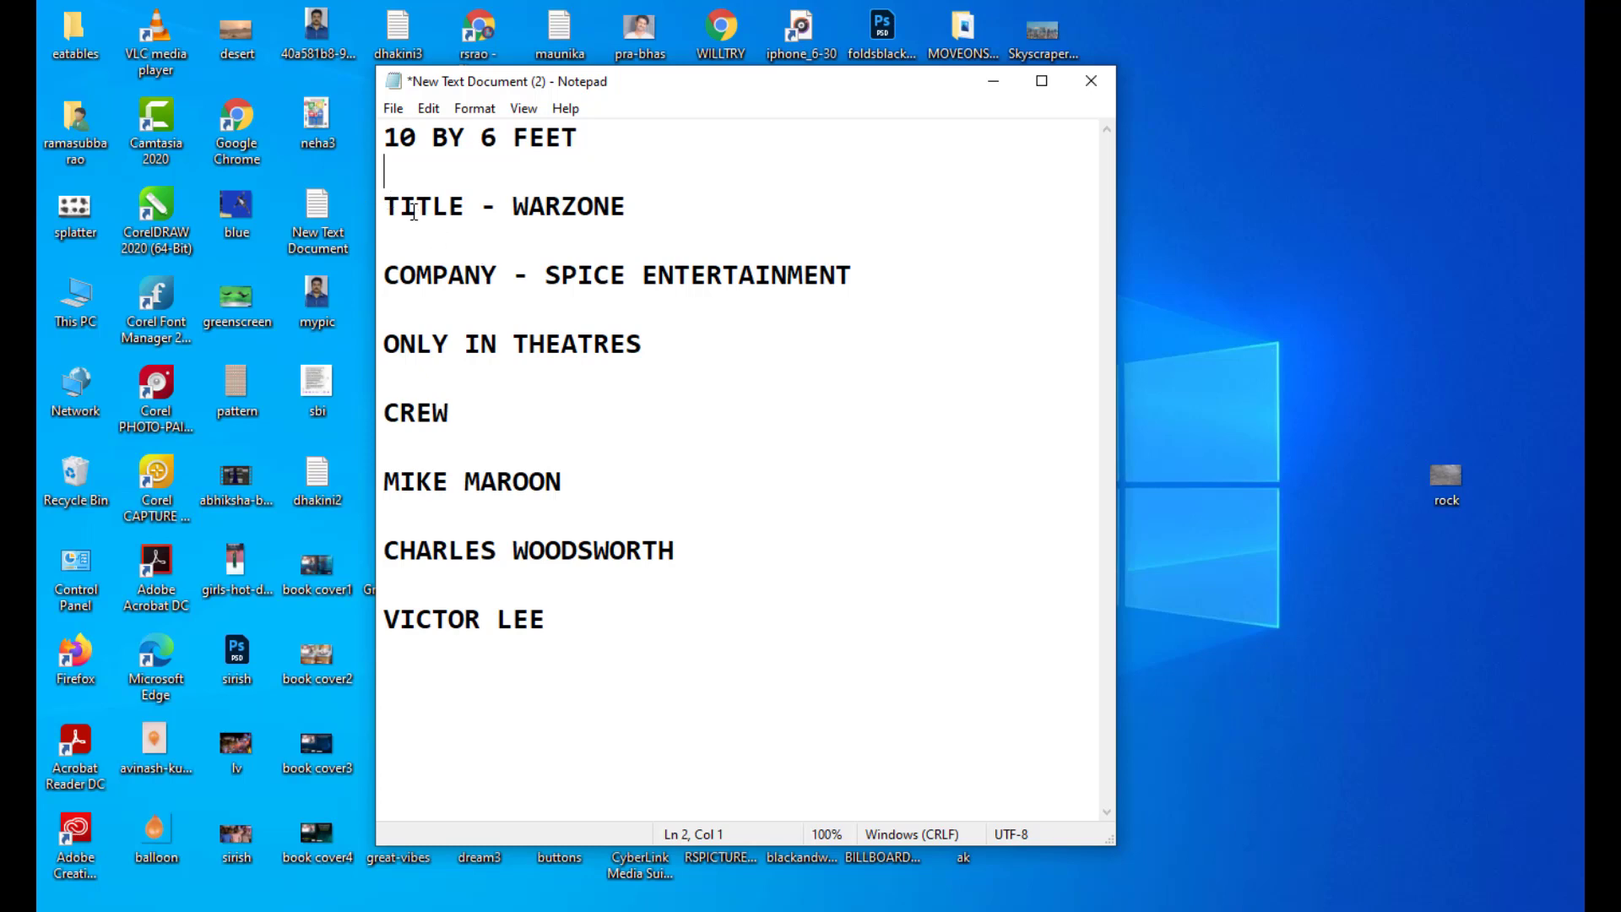
Step: Review the brief's WARZONE title, company line and crew name lines
drag(384, 207, 655, 202)
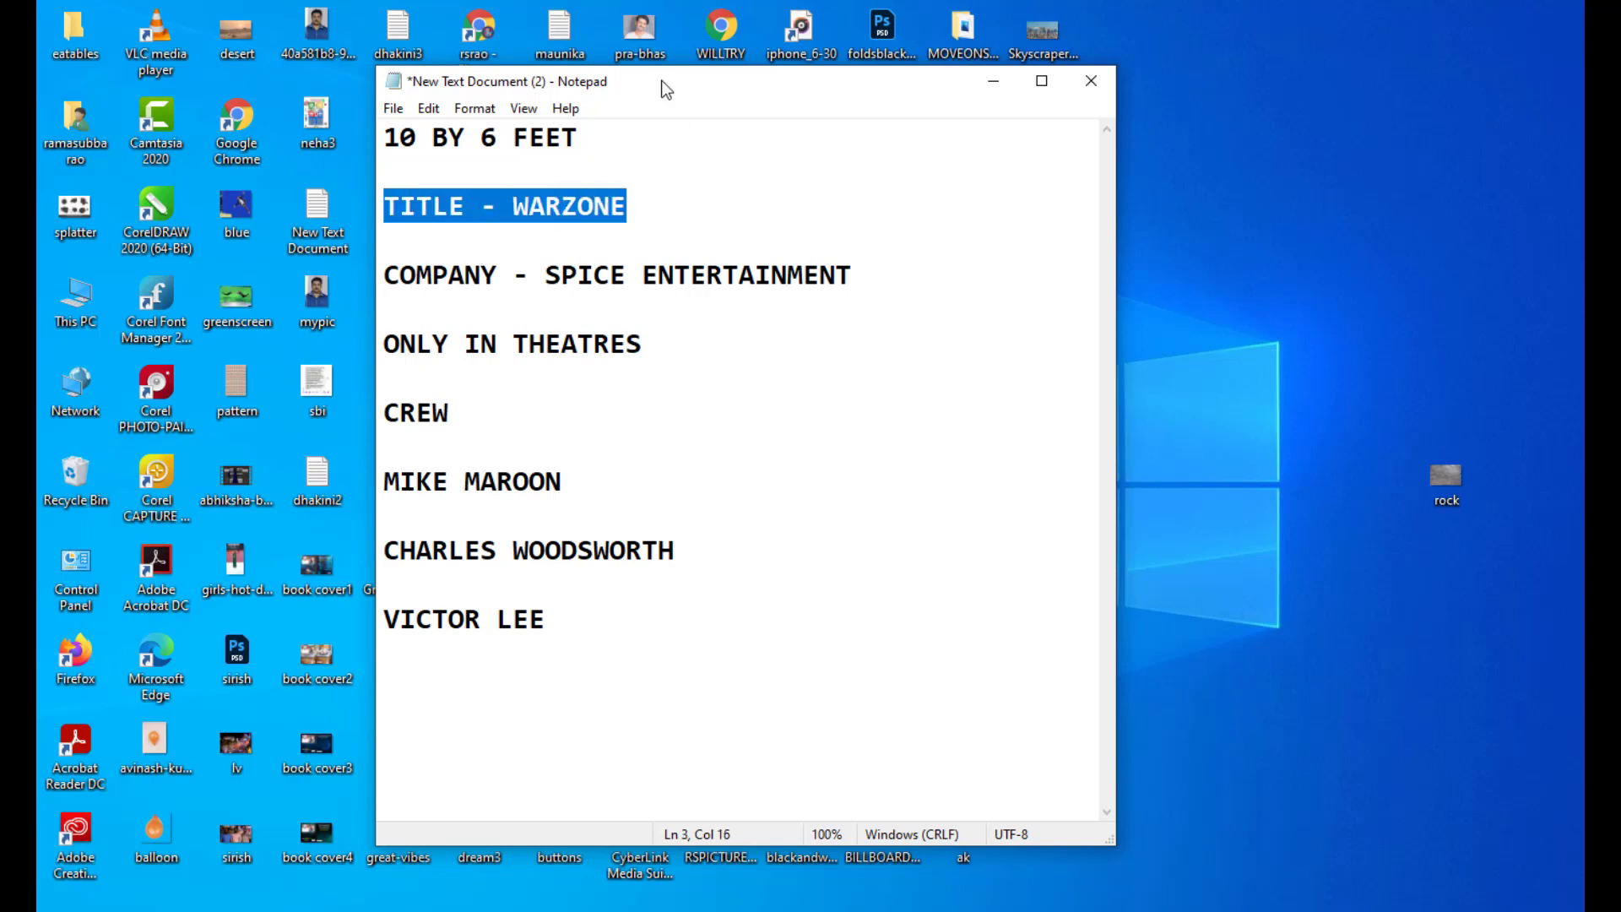
click(645, 206)
drag(513, 208, 669, 210)
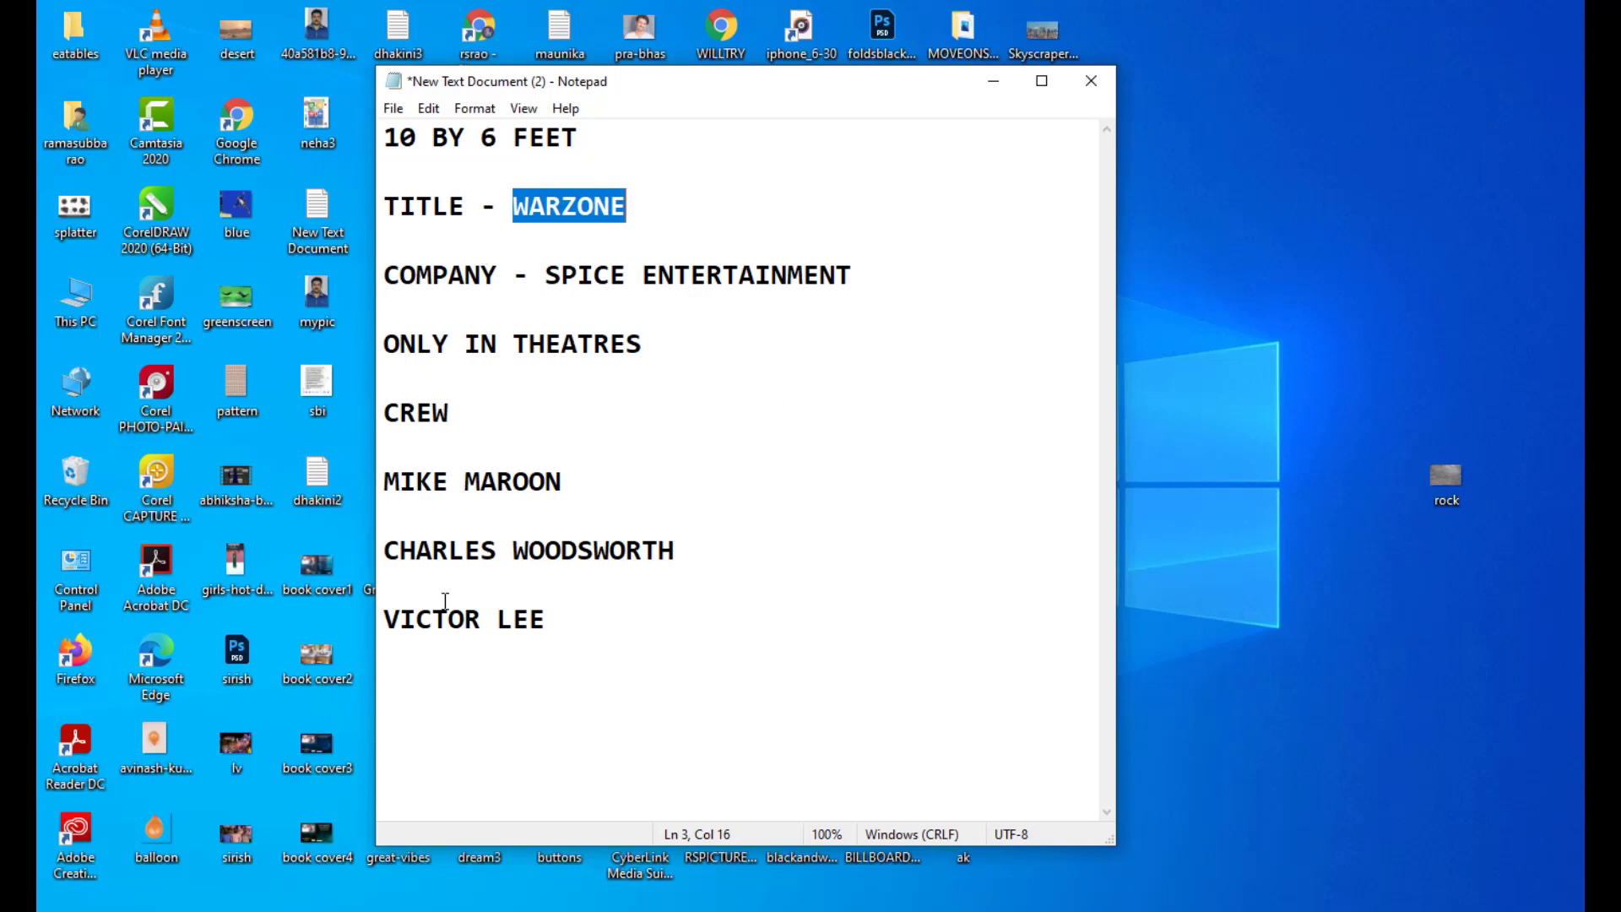
drag(429, 279, 724, 277)
click(788, 415)
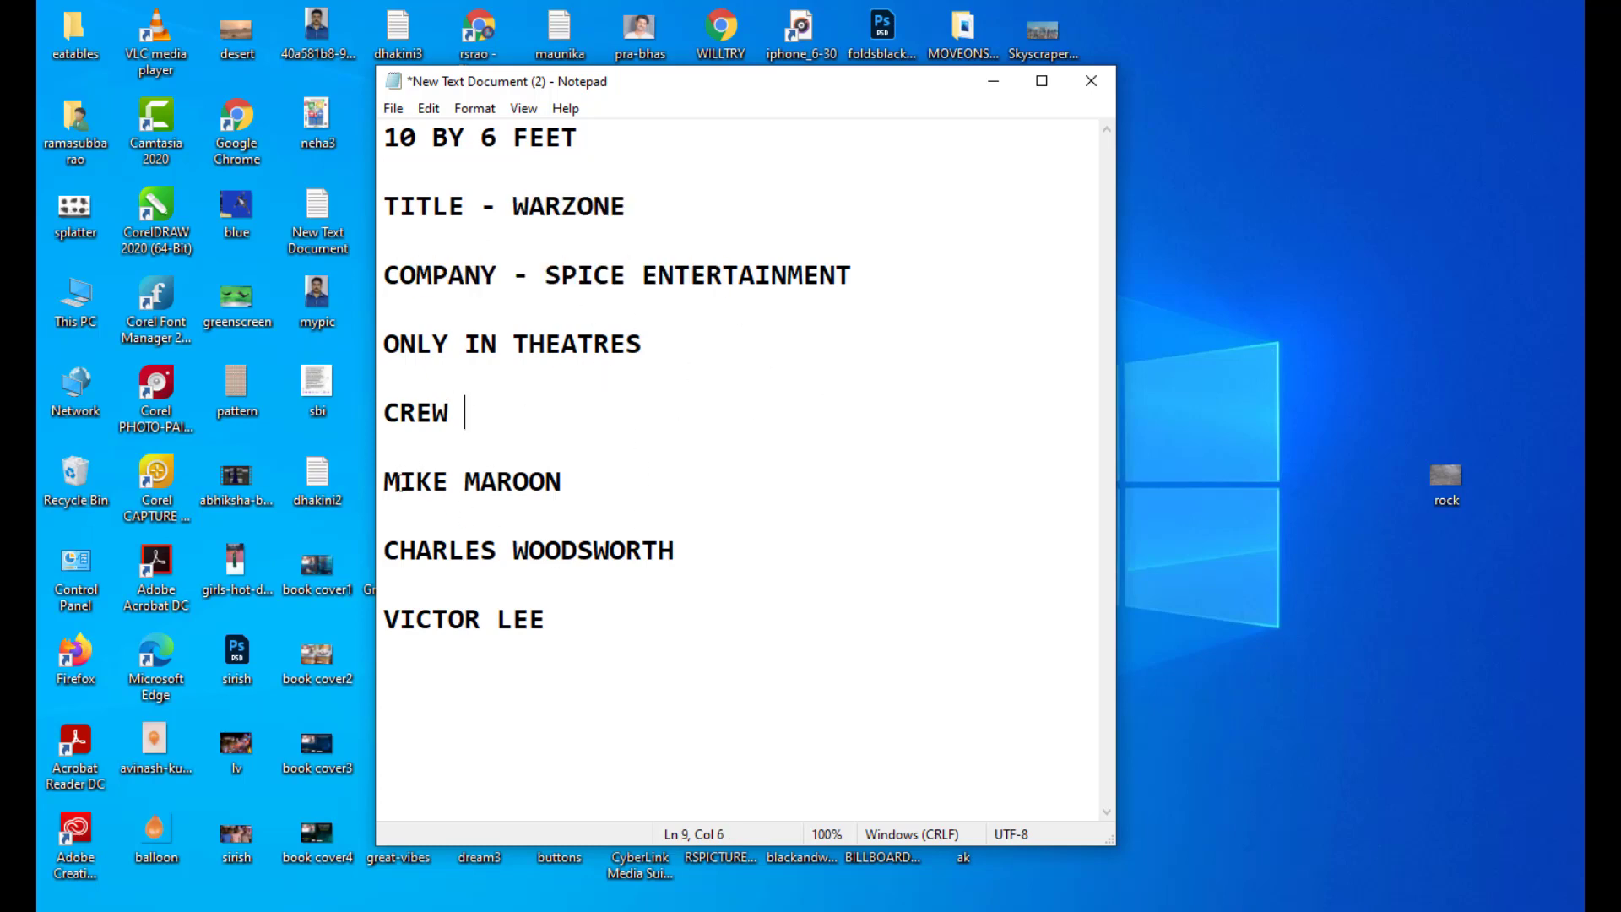
drag(383, 478, 644, 644)
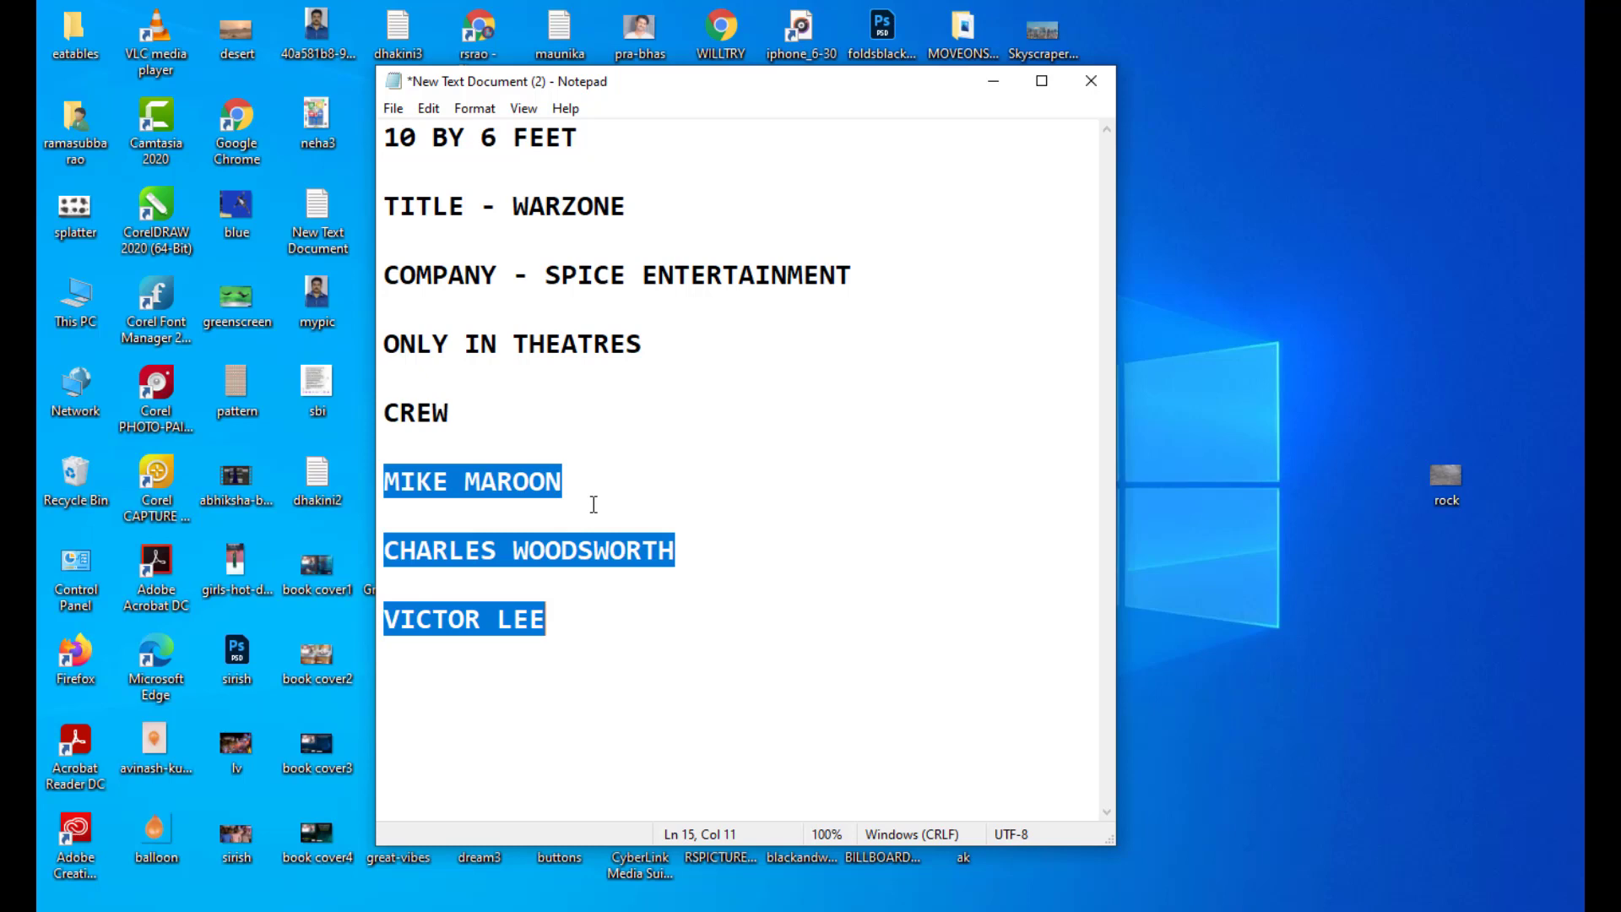
click(599, 460)
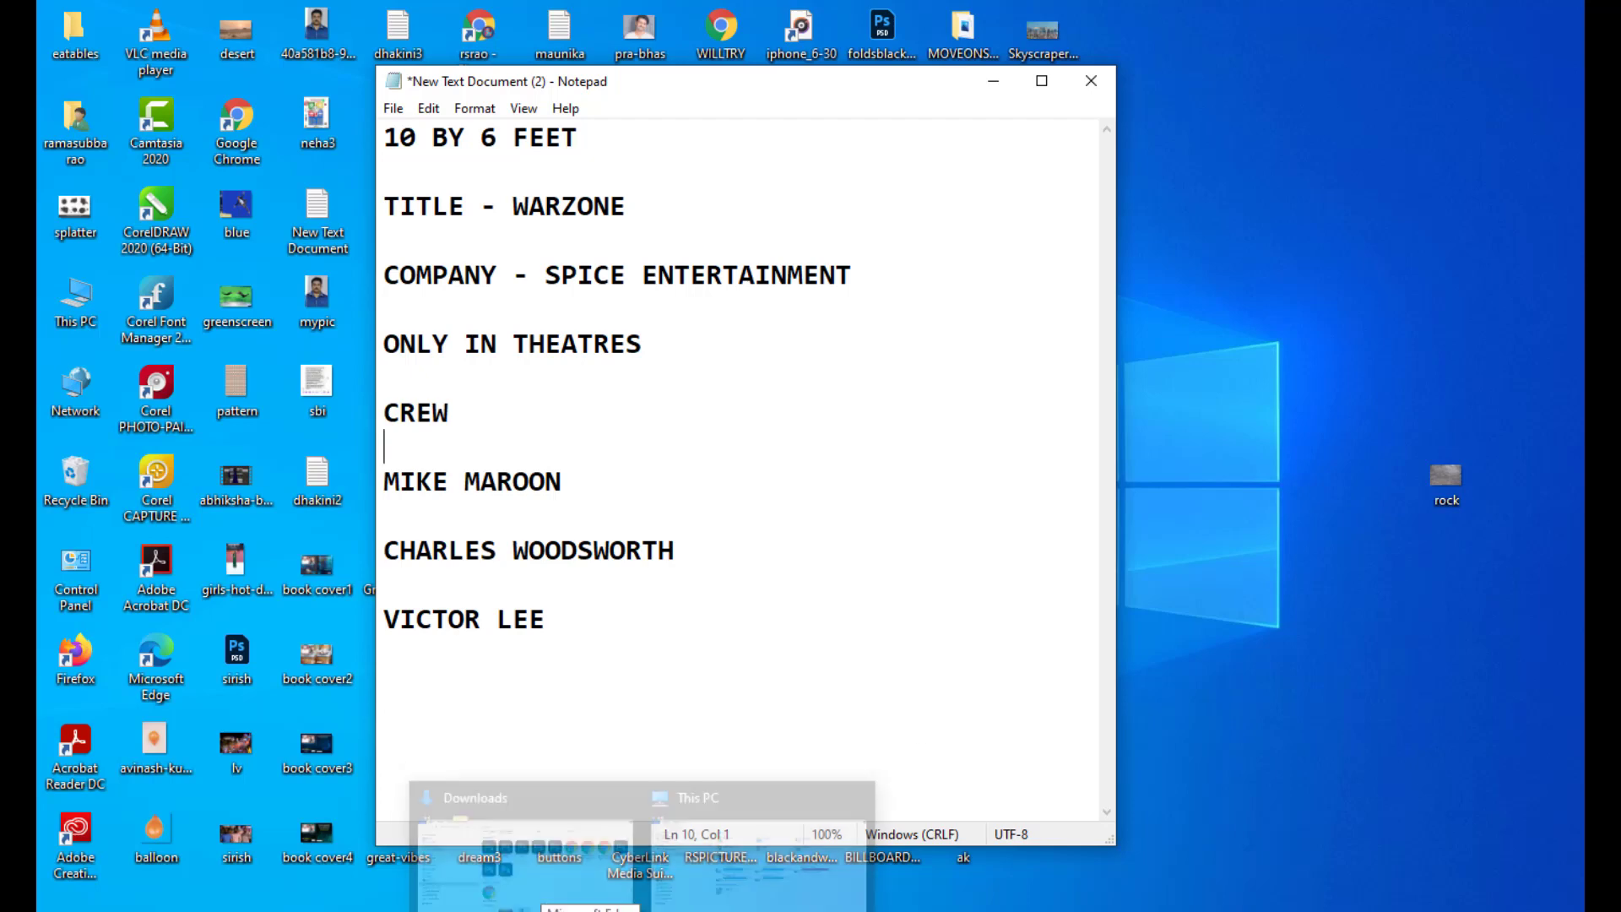
Step: Start a new document preset named WARZONE in place of Untitled-1
click(782, 253)
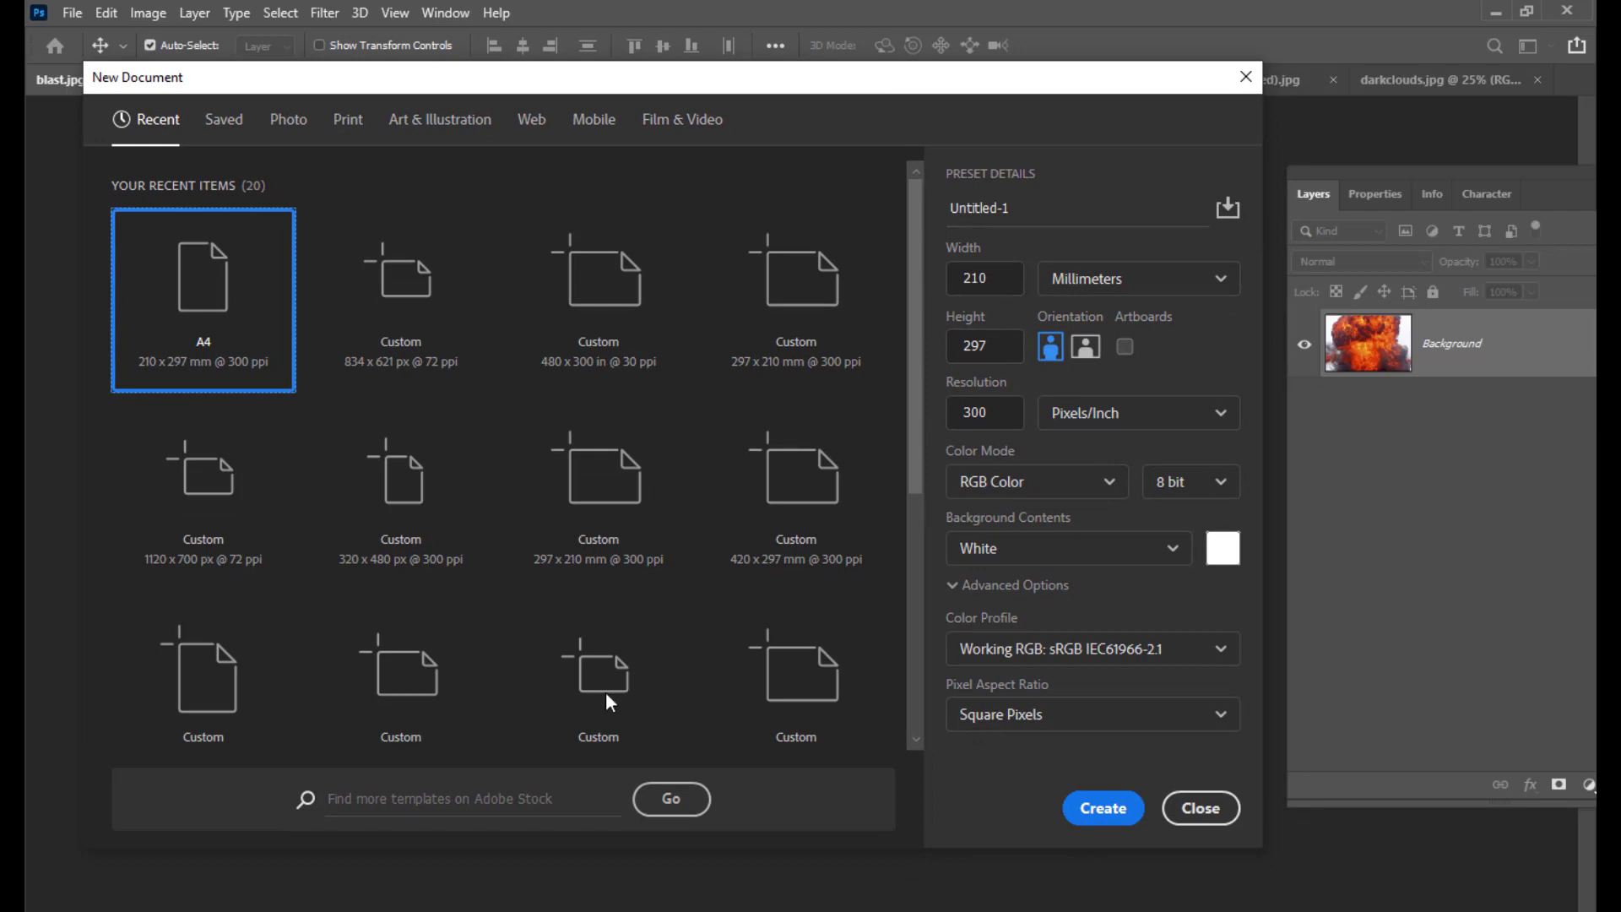
click(1021, 212)
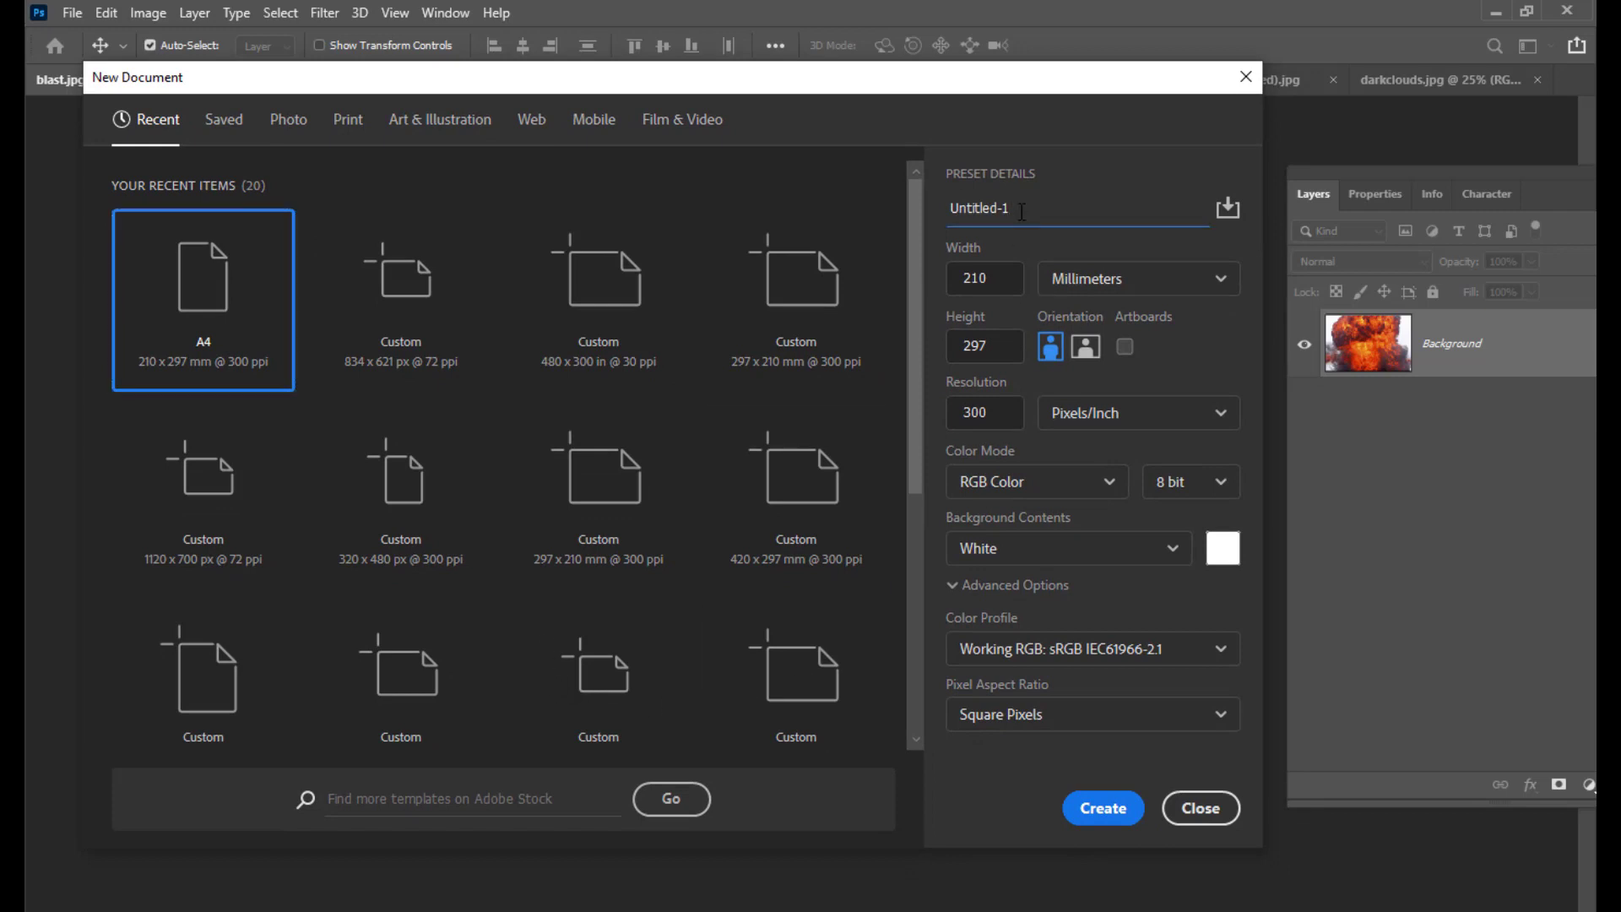
key(BackSpace)
key(BackSpace)
key(BackSpace)
key(BackSpace)
key(BackSpace)
key(BackSpace)
text(WARZO)
drag(981, 81, 955, 71)
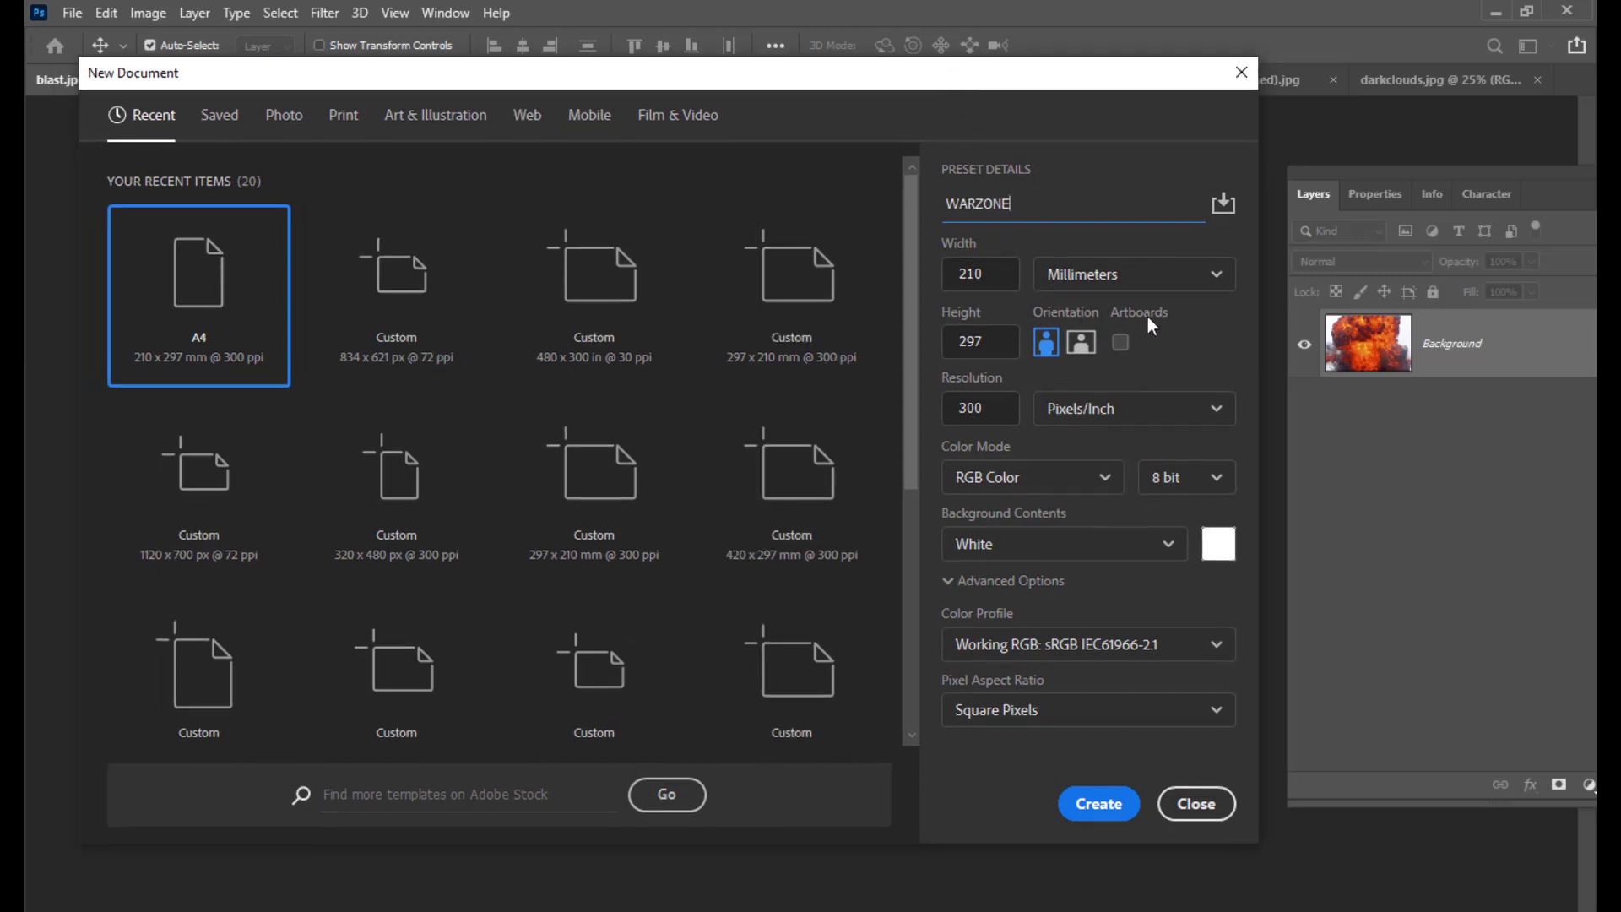
click(1111, 277)
Step: Switch the units to inches and set the size to 120 × 72 inches
click(1070, 363)
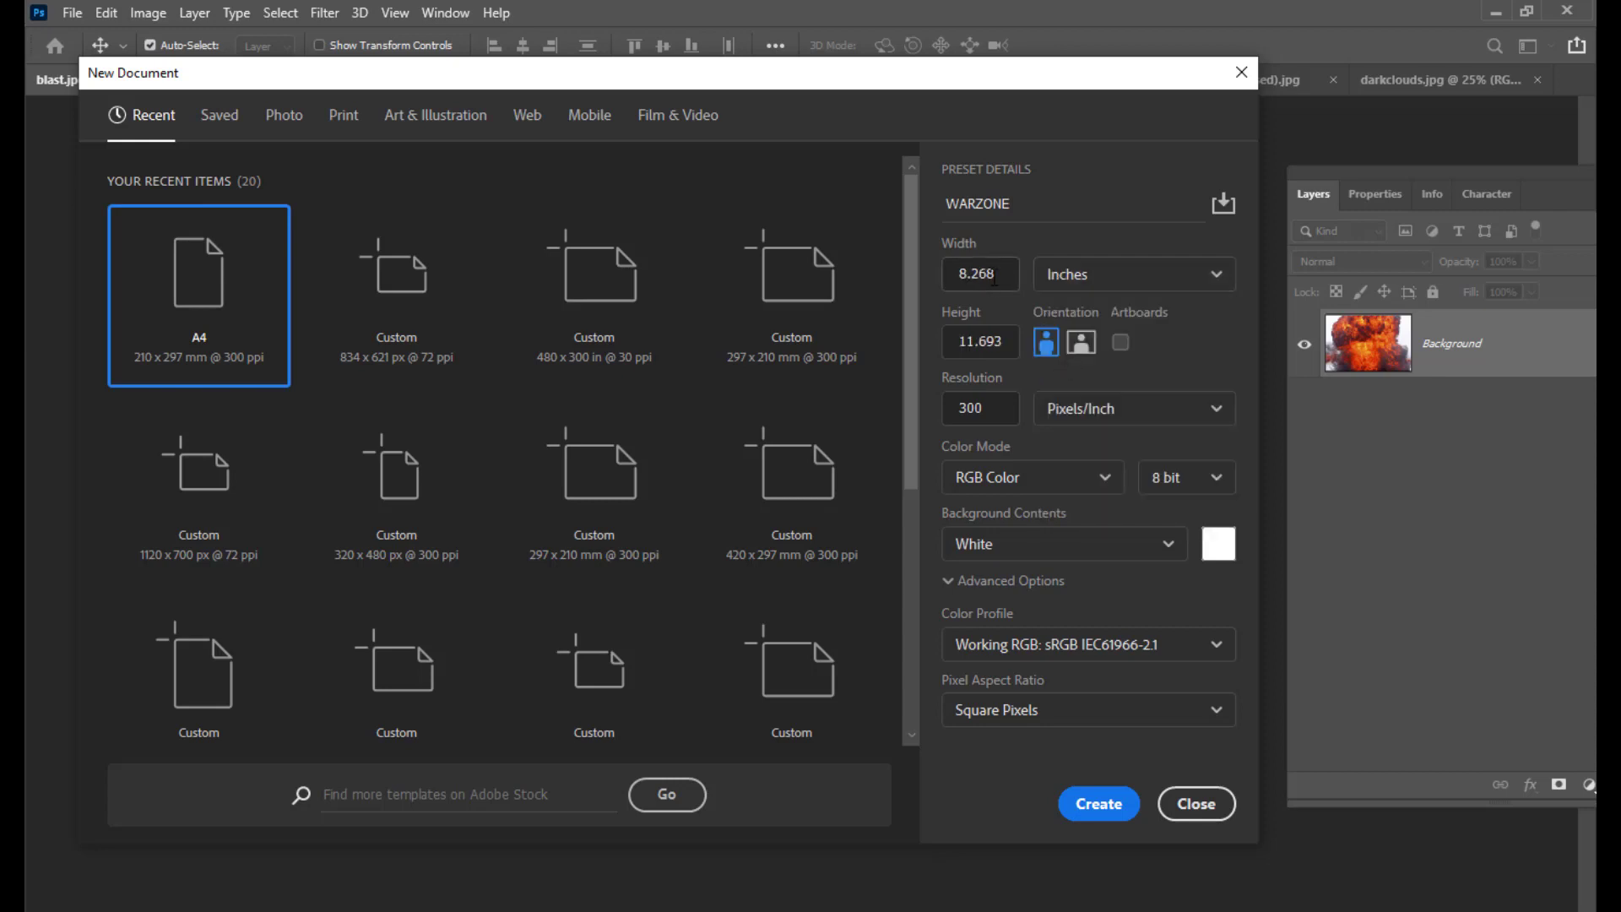
text(120)
click(927, 344)
drag(997, 346, 943, 349)
text(72)
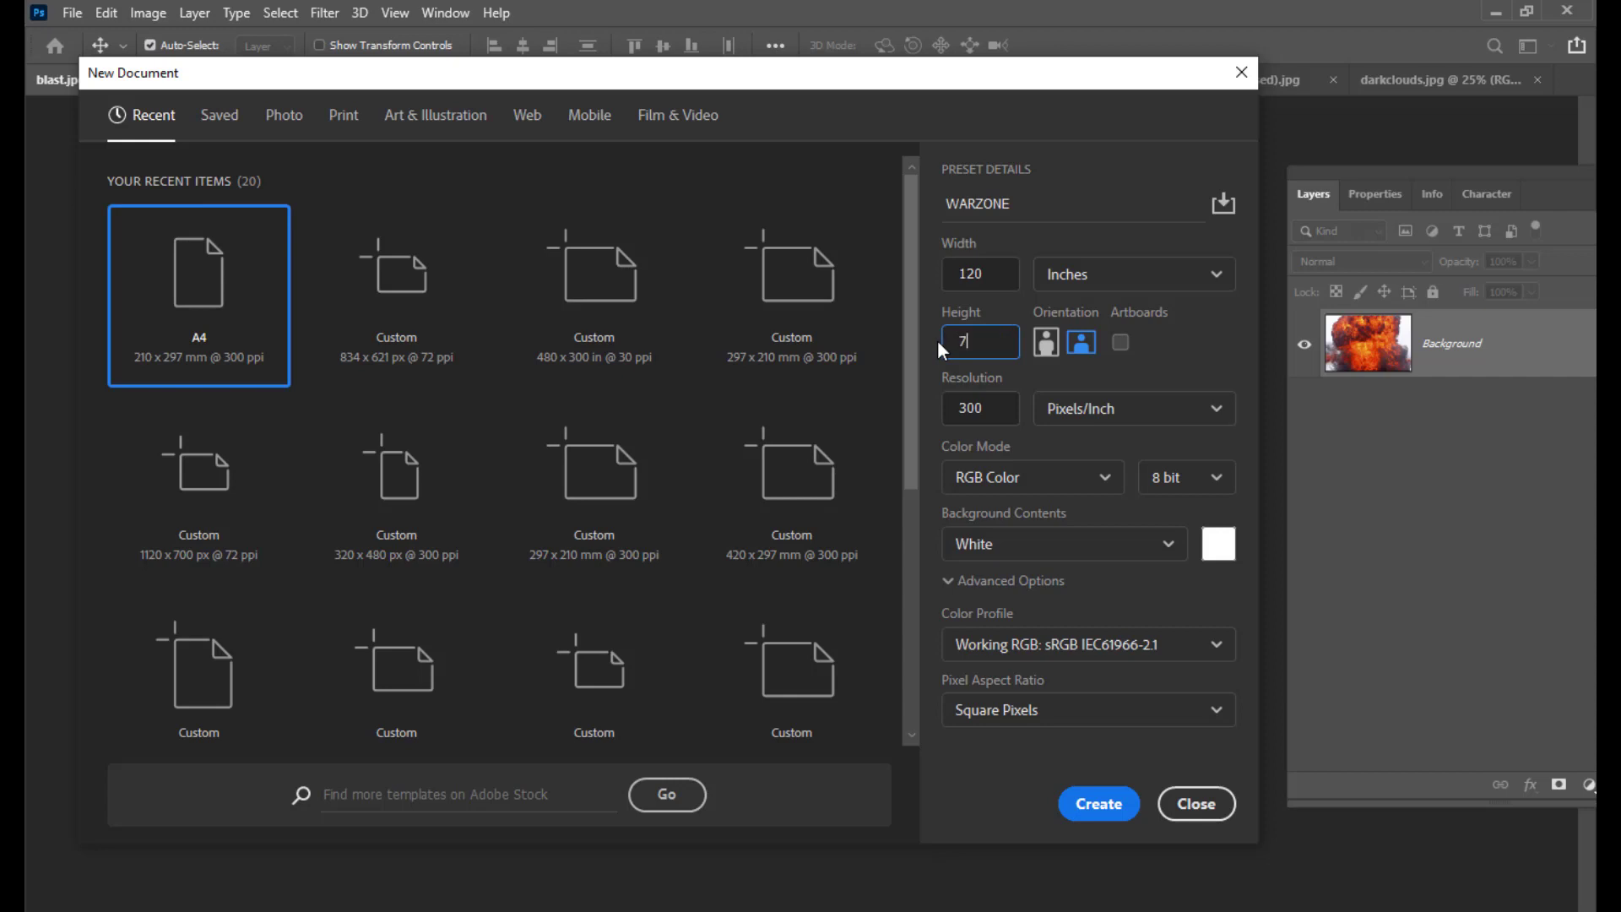
click(997, 268)
drag(959, 78, 963, 74)
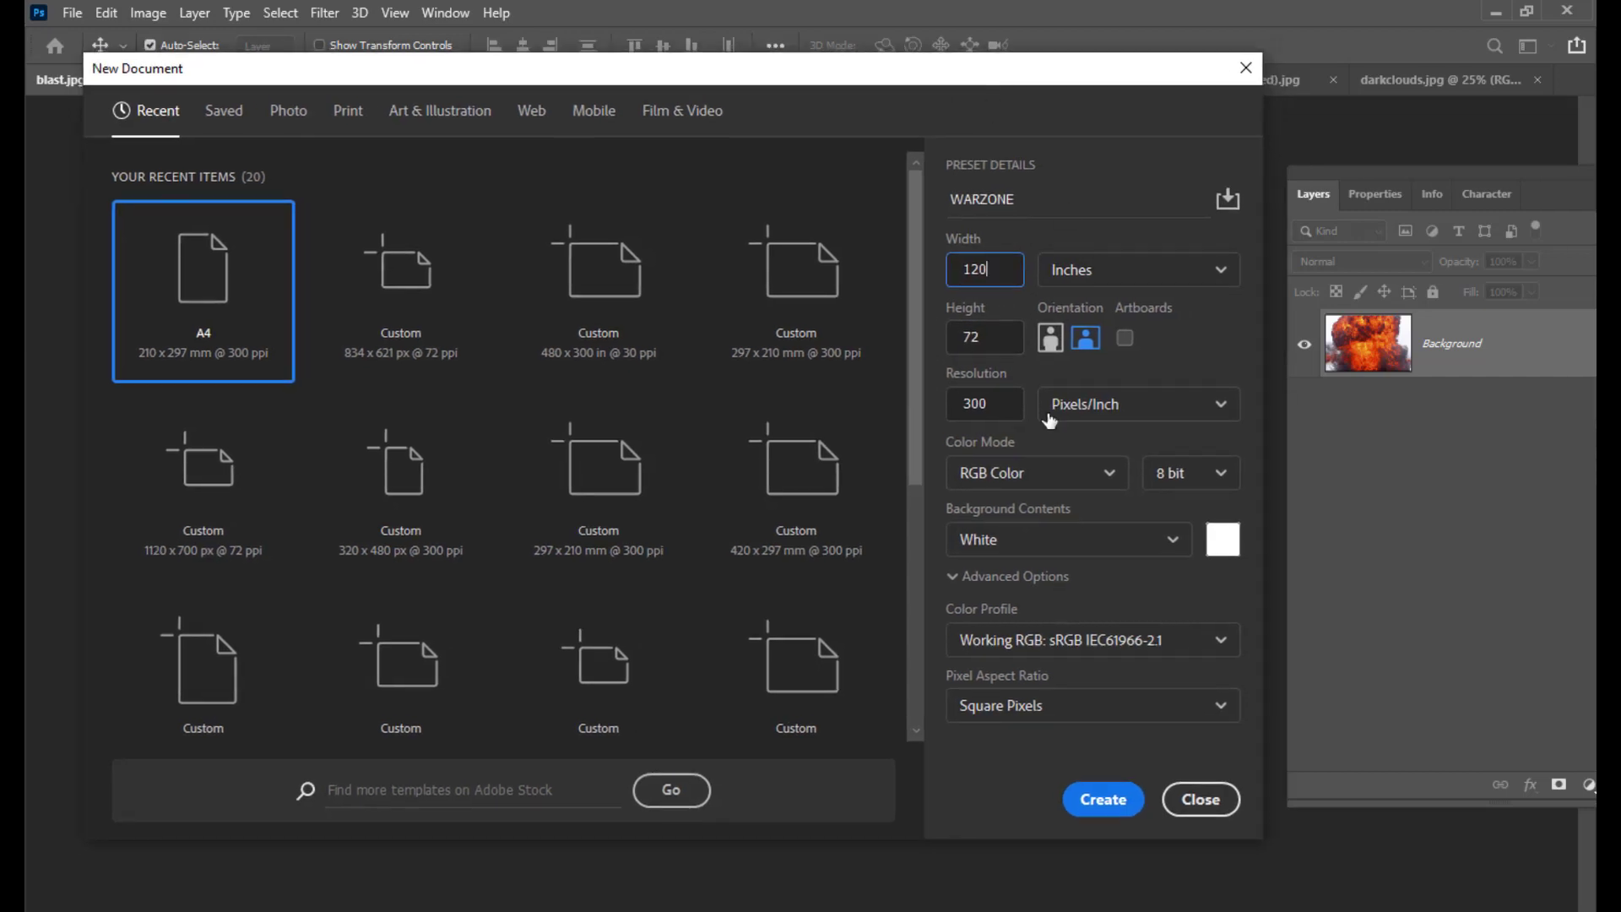
Step: Set the resolution to 100 pixels per inch
drag(995, 411, 956, 409)
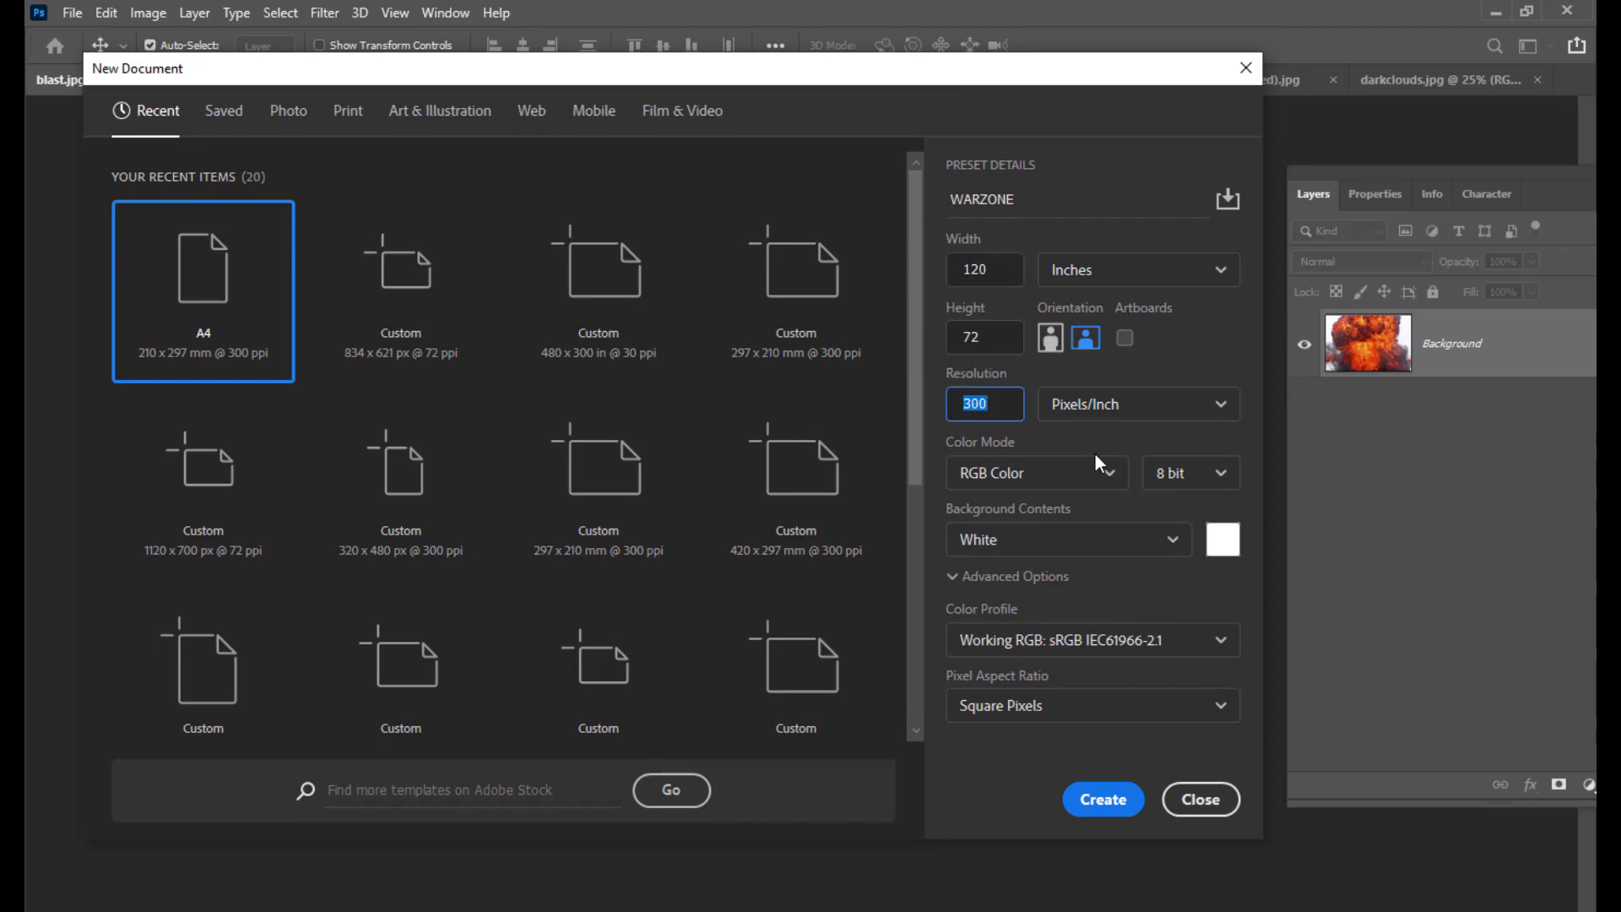
text(1)
click(996, 337)
click(996, 268)
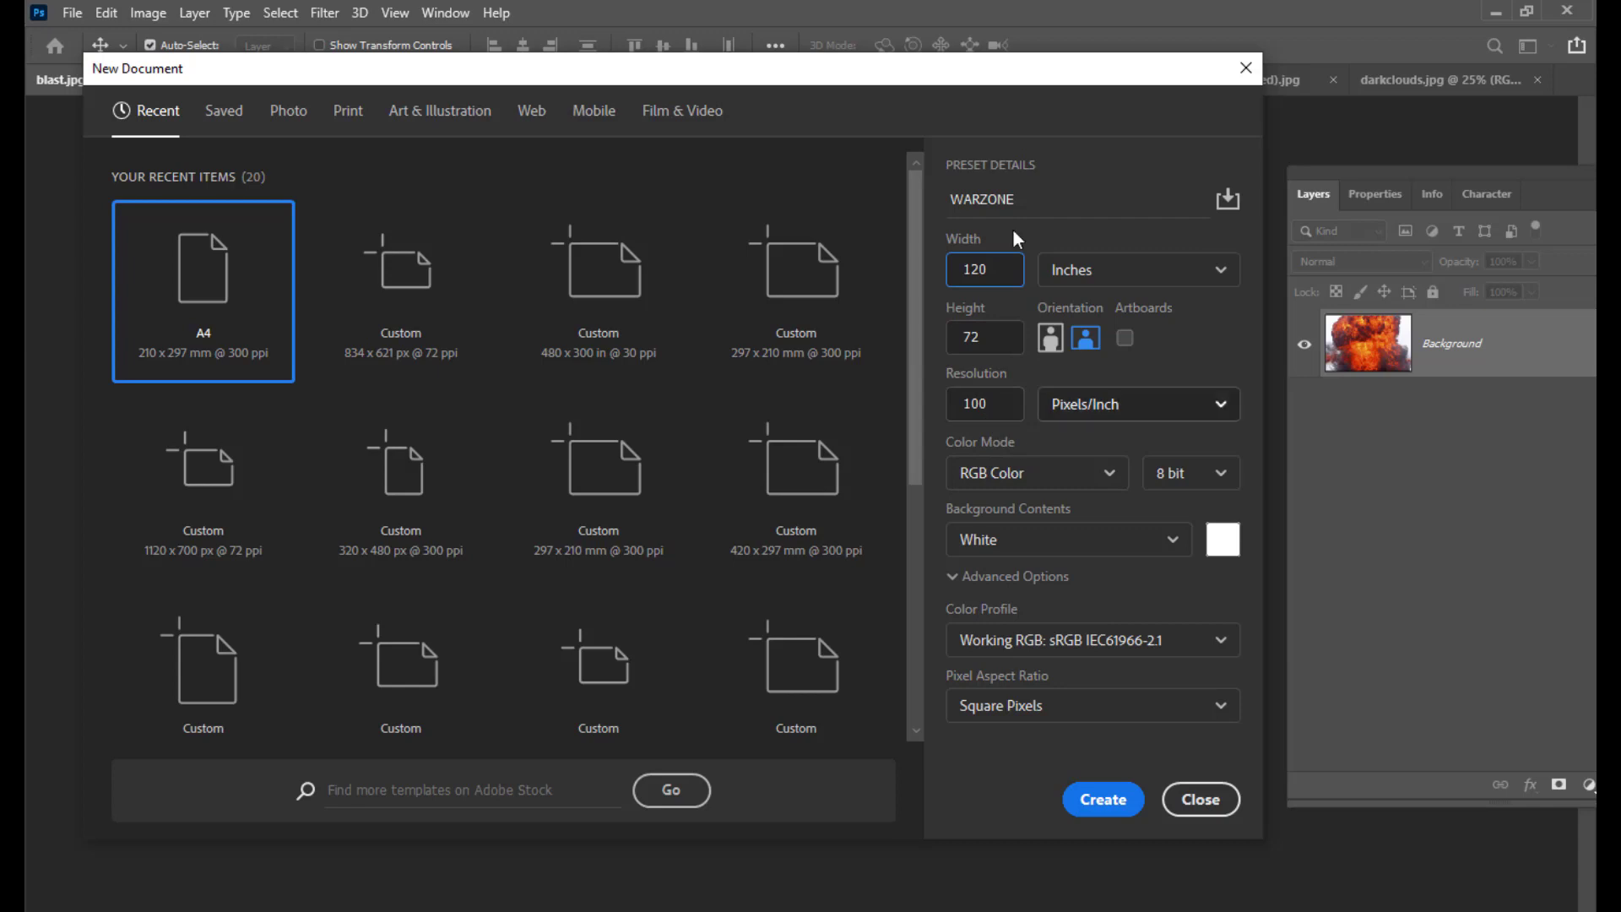
drag(876, 73, 842, 76)
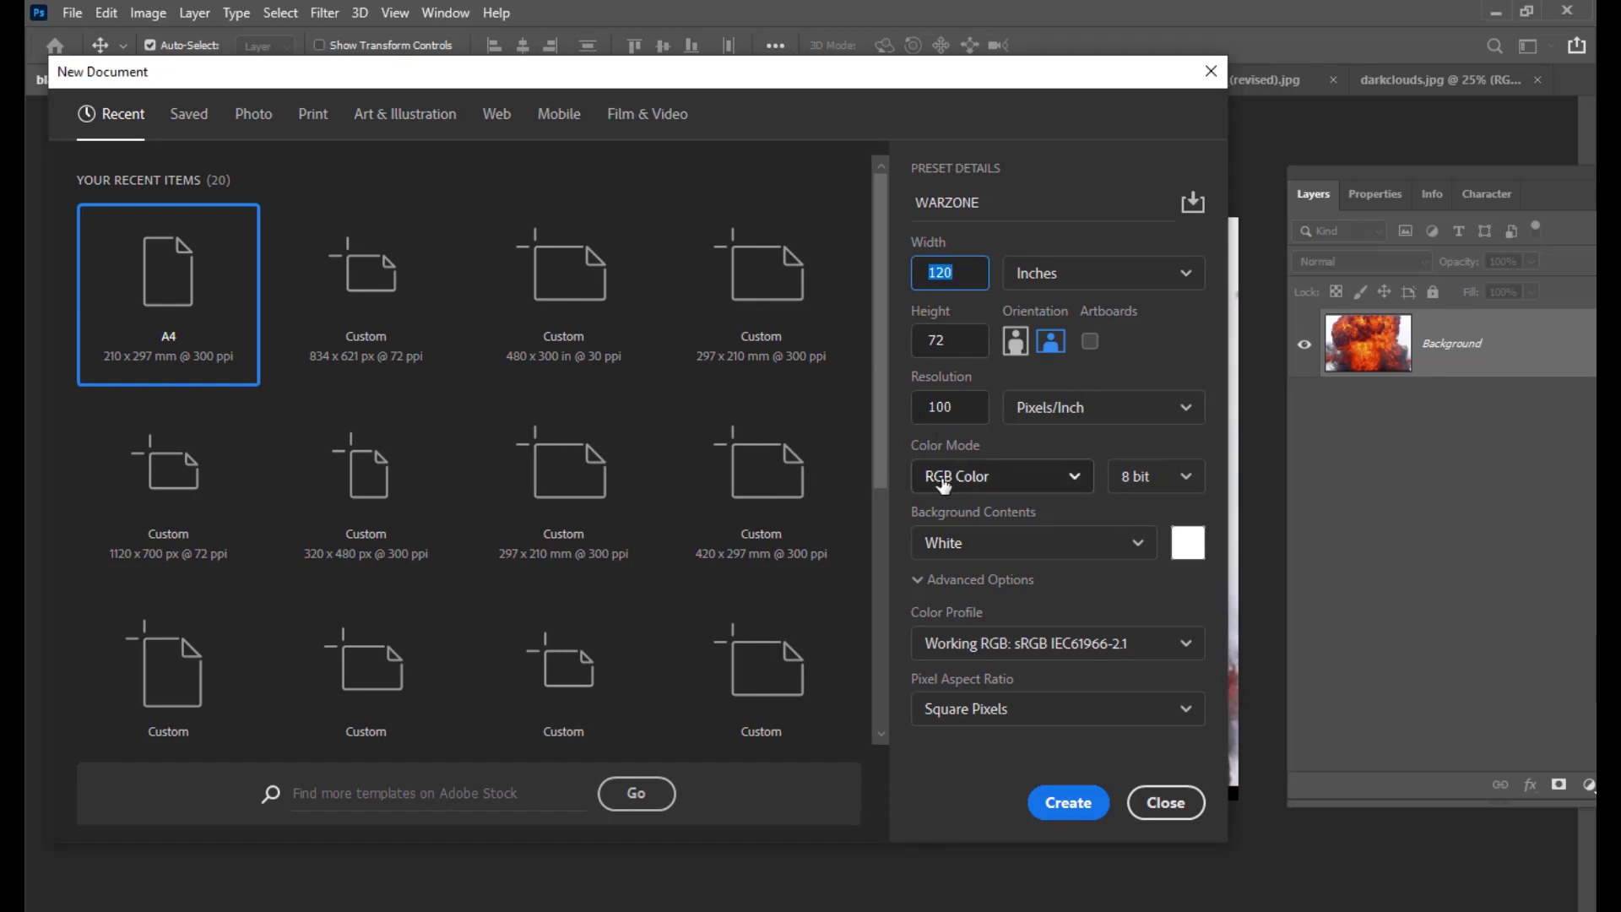
drag(940, 75, 963, 77)
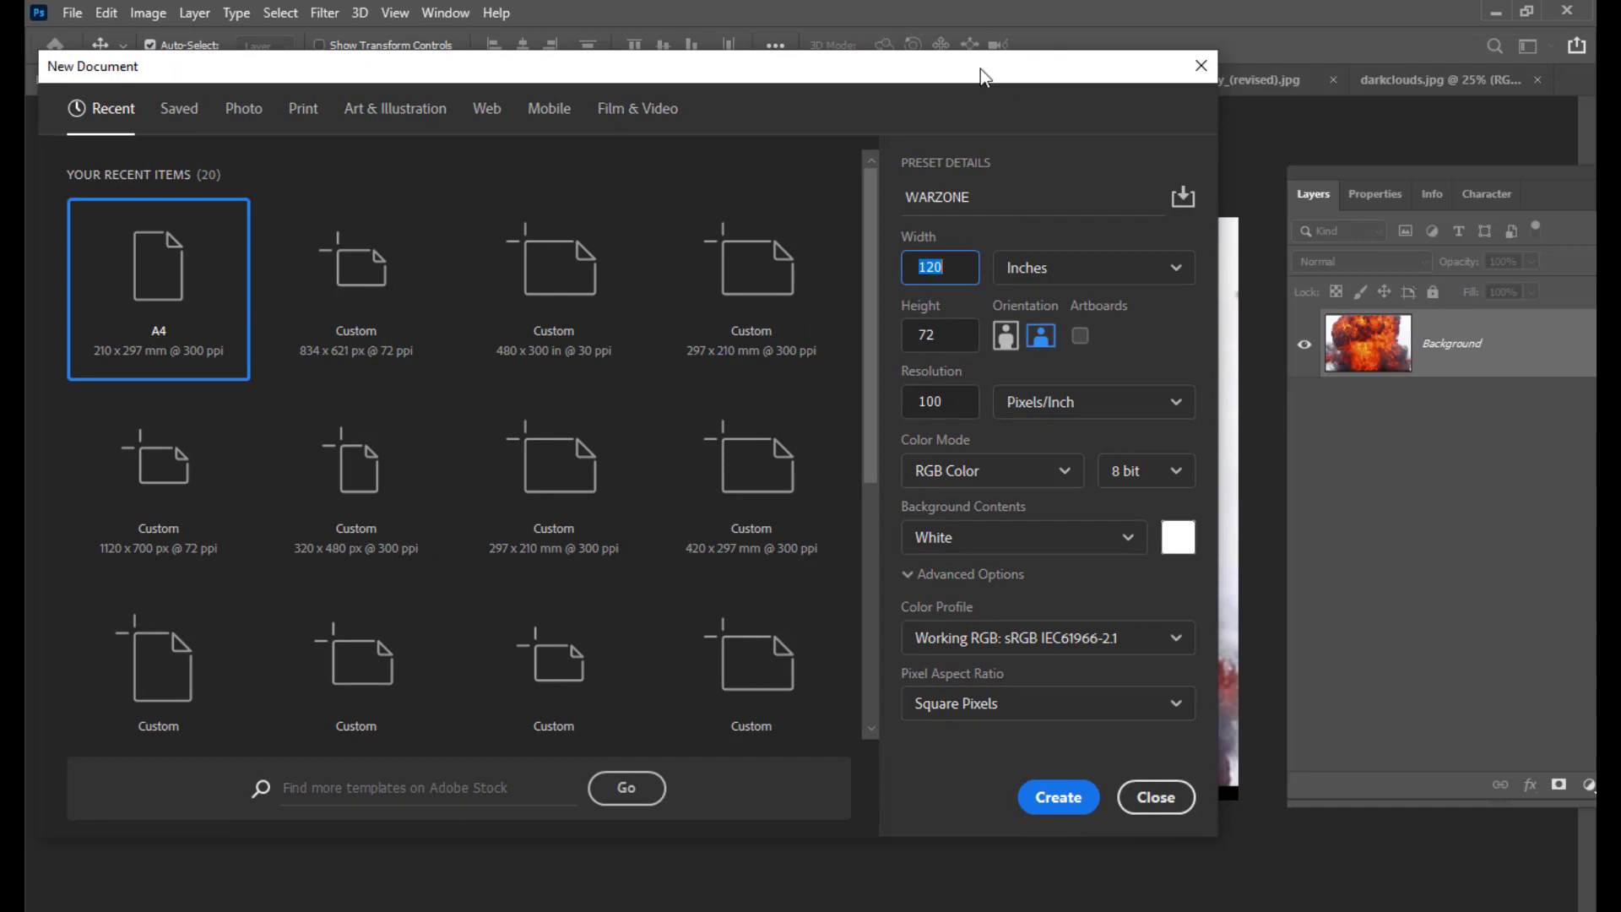
drag(980, 68, 1013, 60)
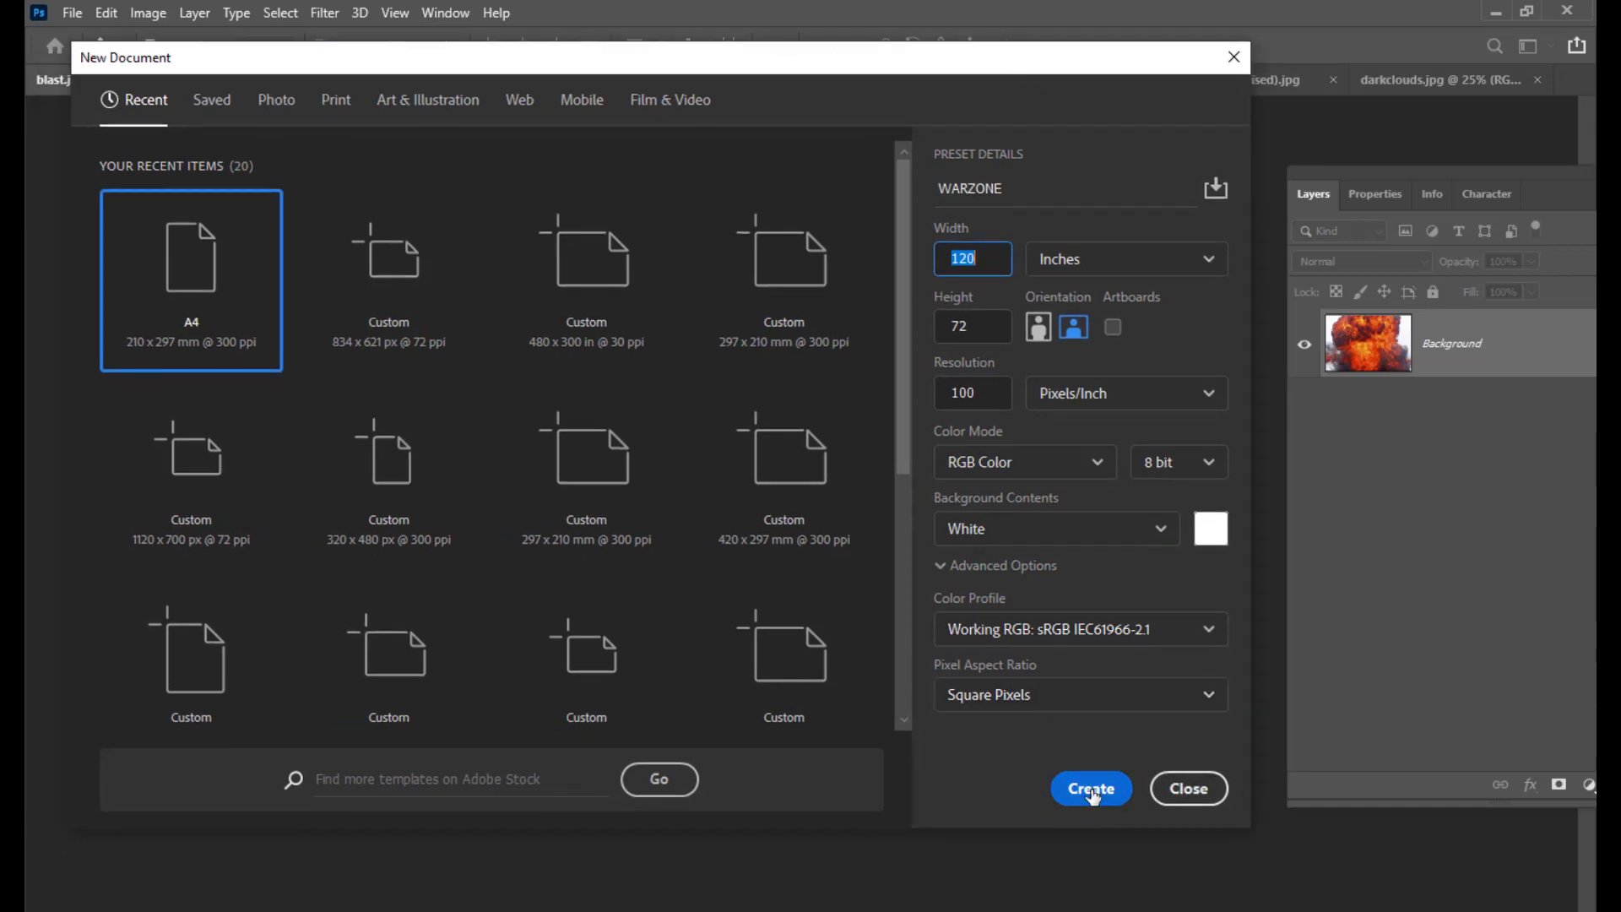
Step: Create the canvas, preview the rifleman, gangster, skyline, clouds, karate and explosion photos, then return to WARZONE
click(1088, 791)
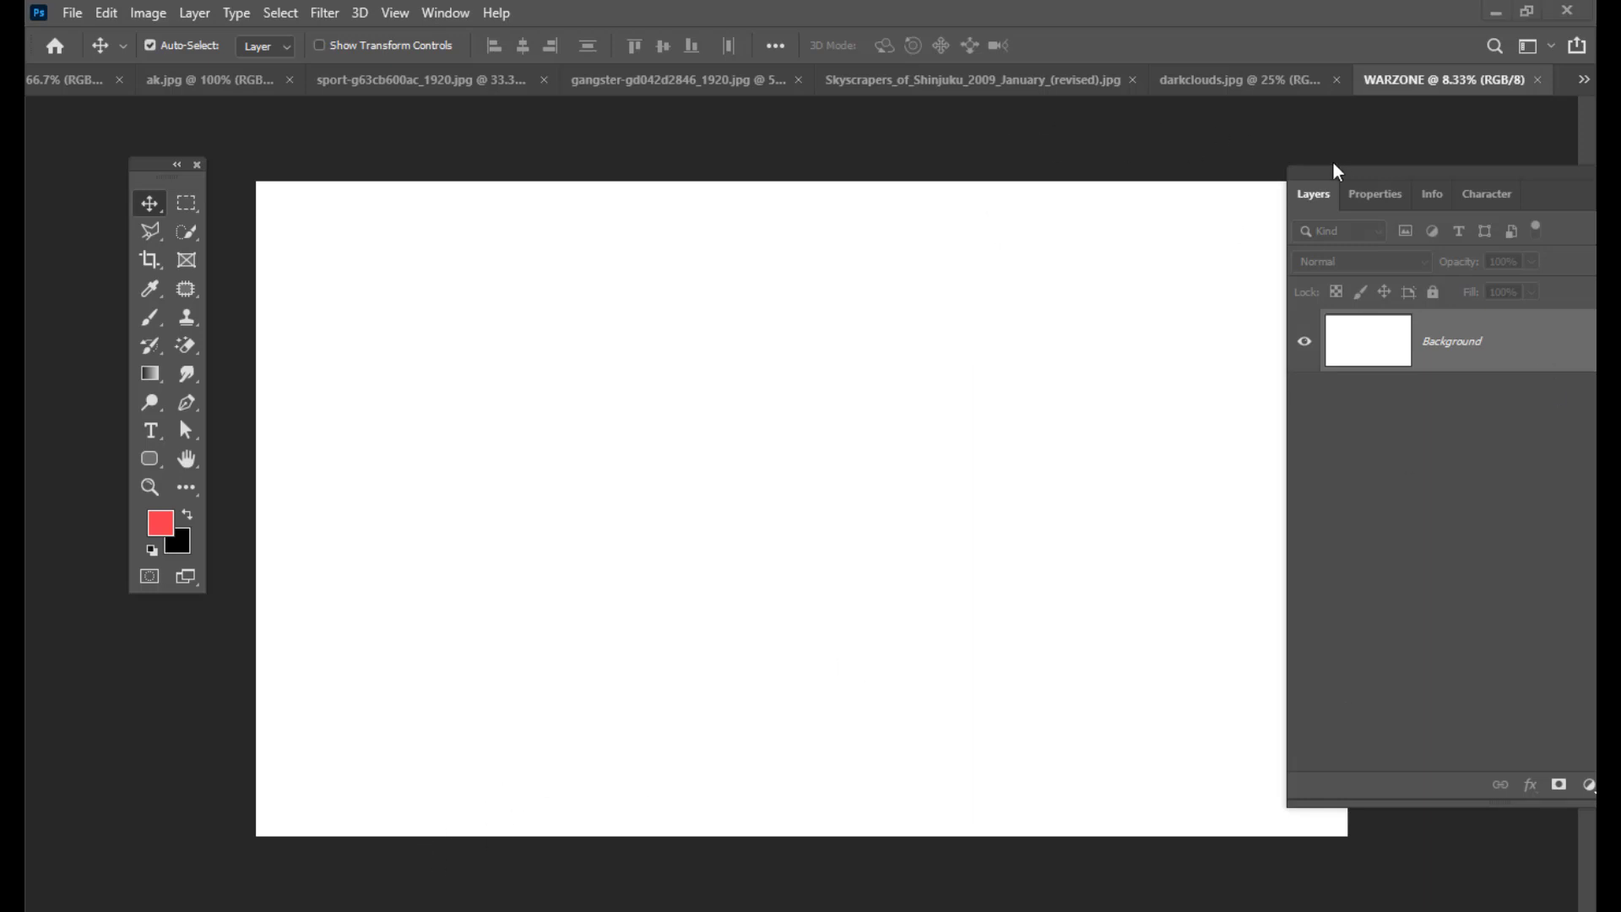
drag(1346, 174, 1375, 184)
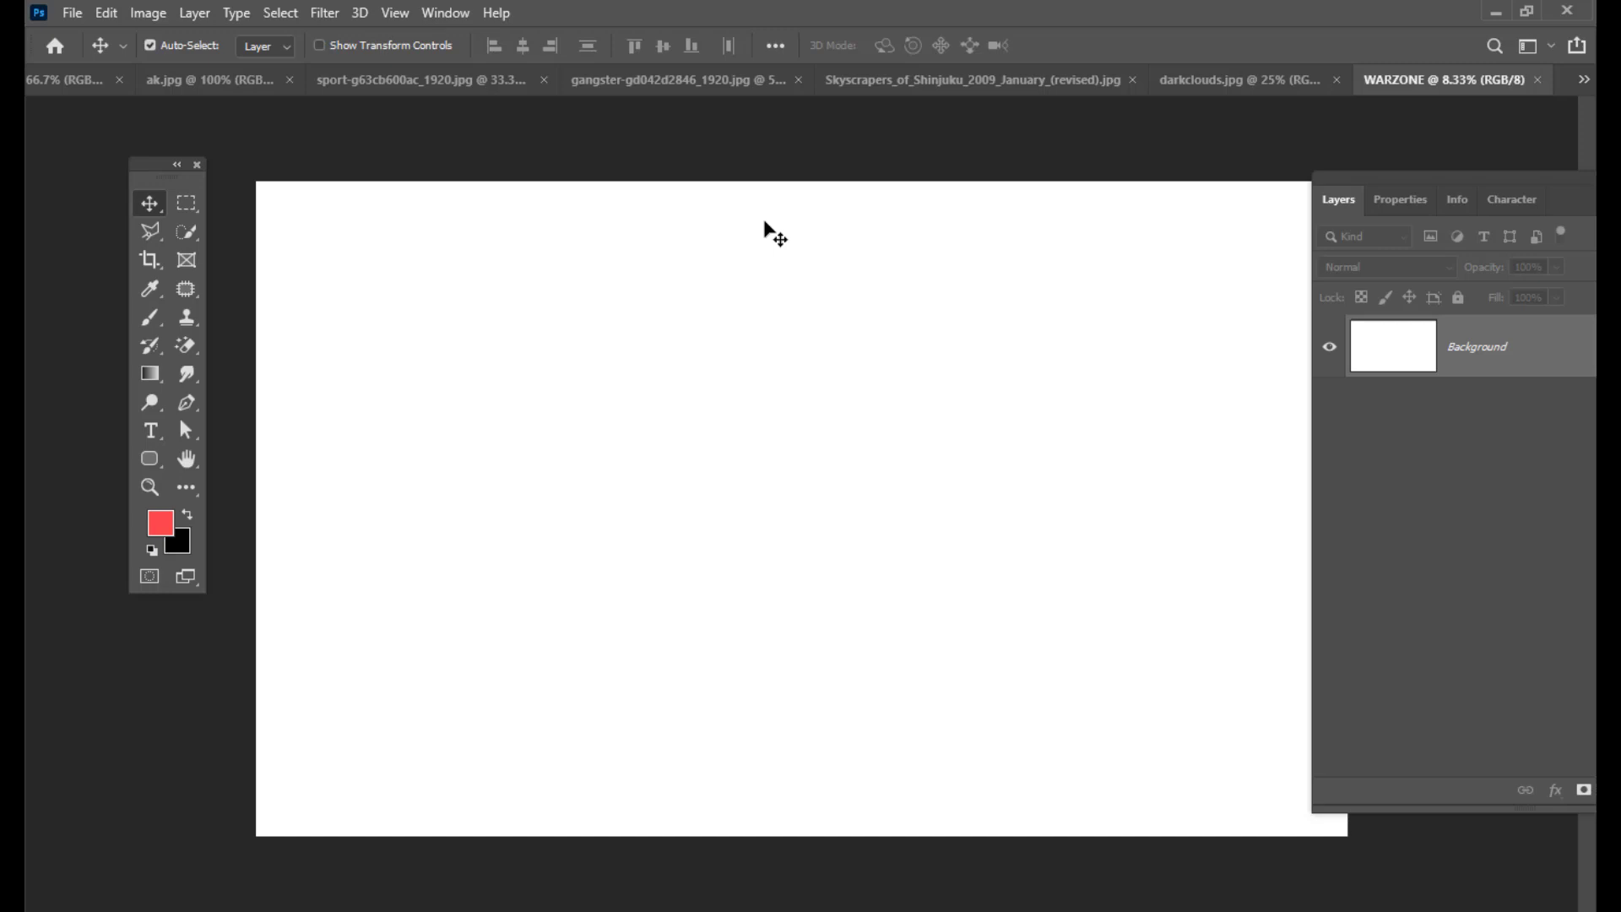
click(180, 80)
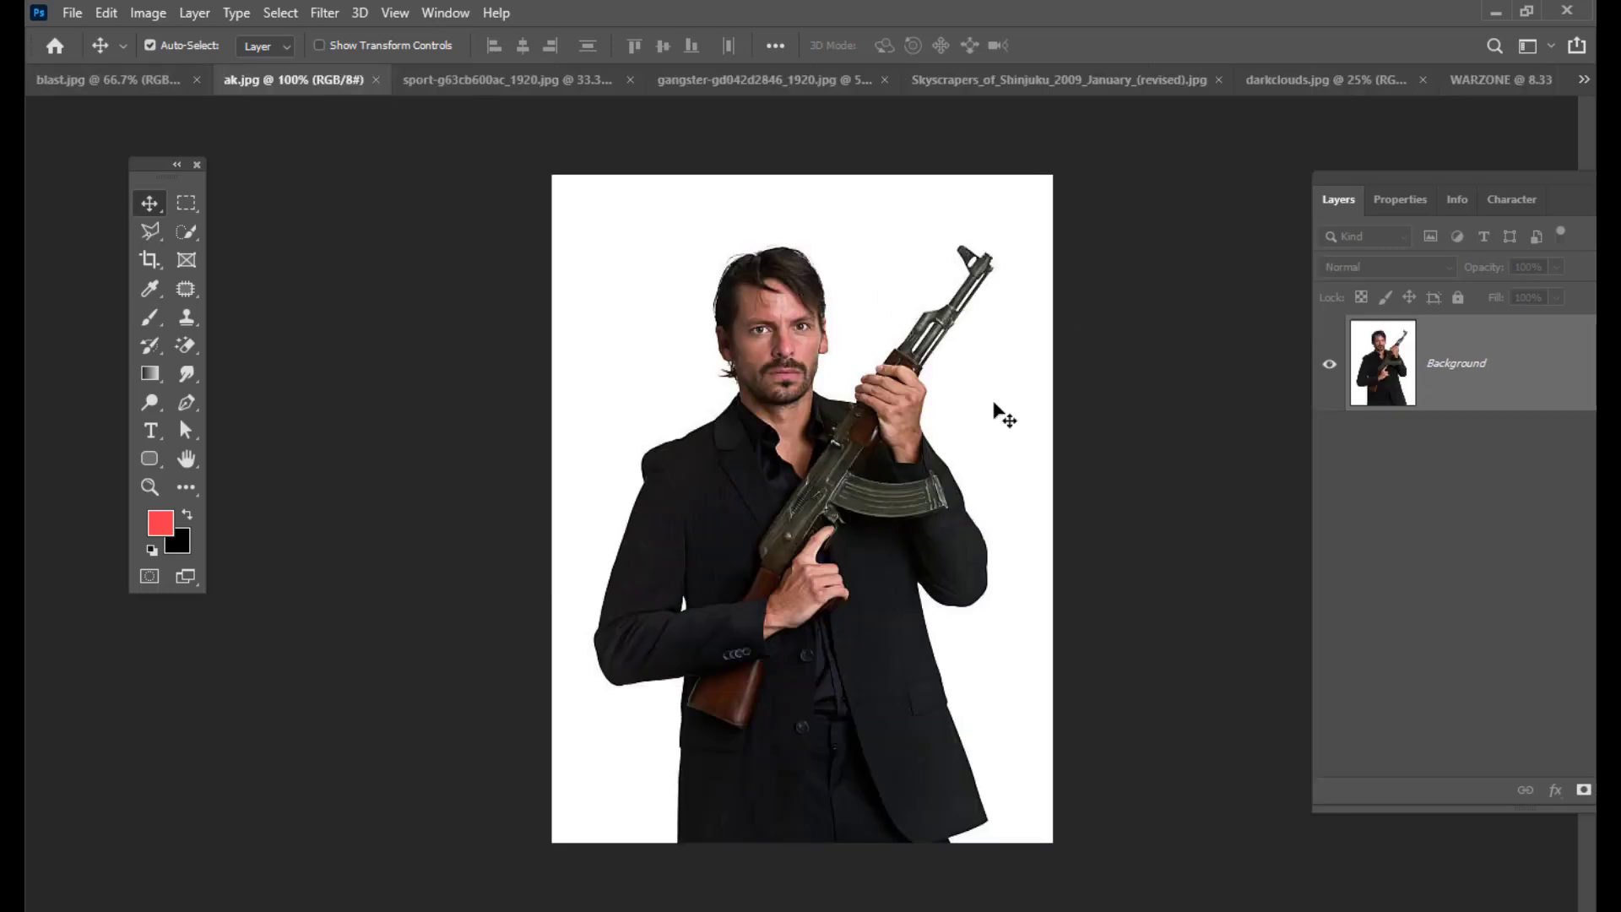
click(724, 79)
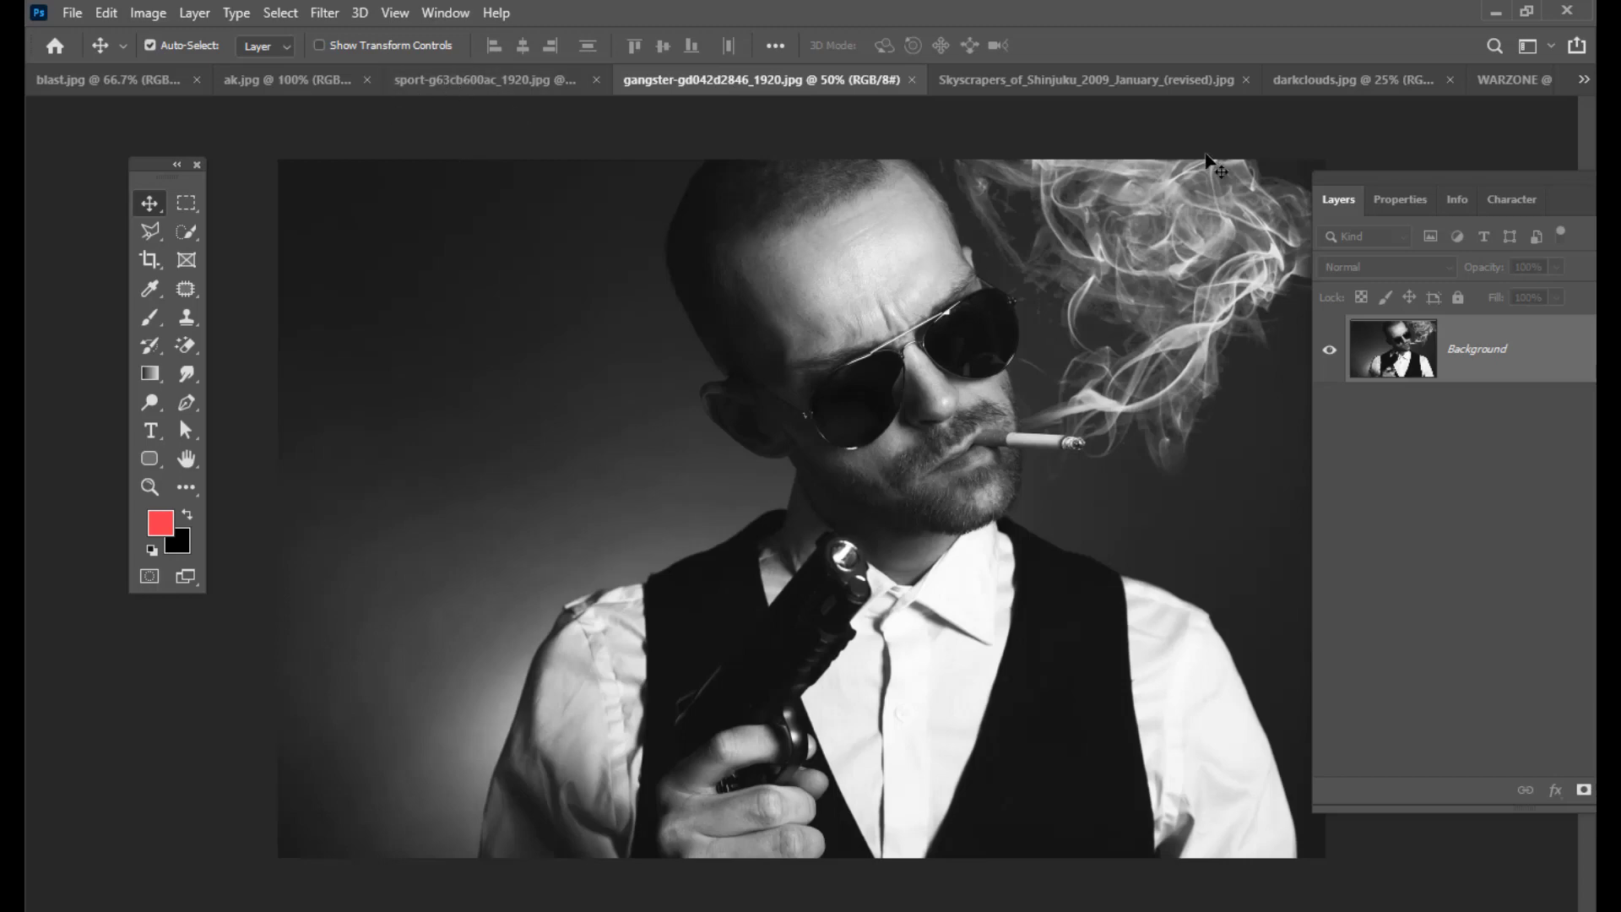
click(1055, 80)
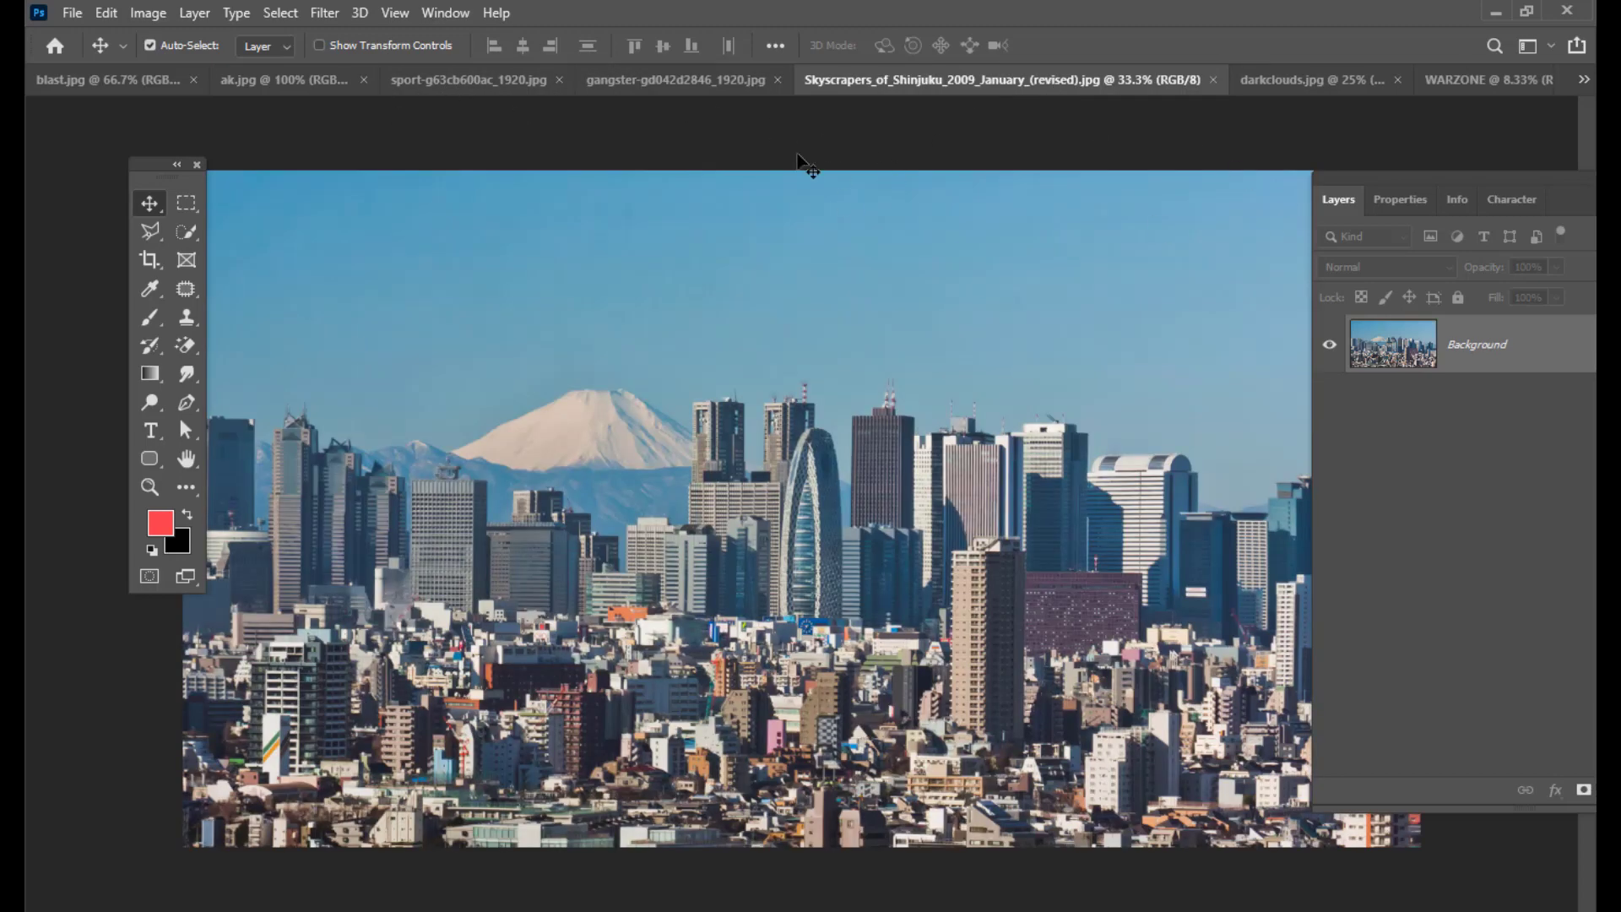
click(1310, 82)
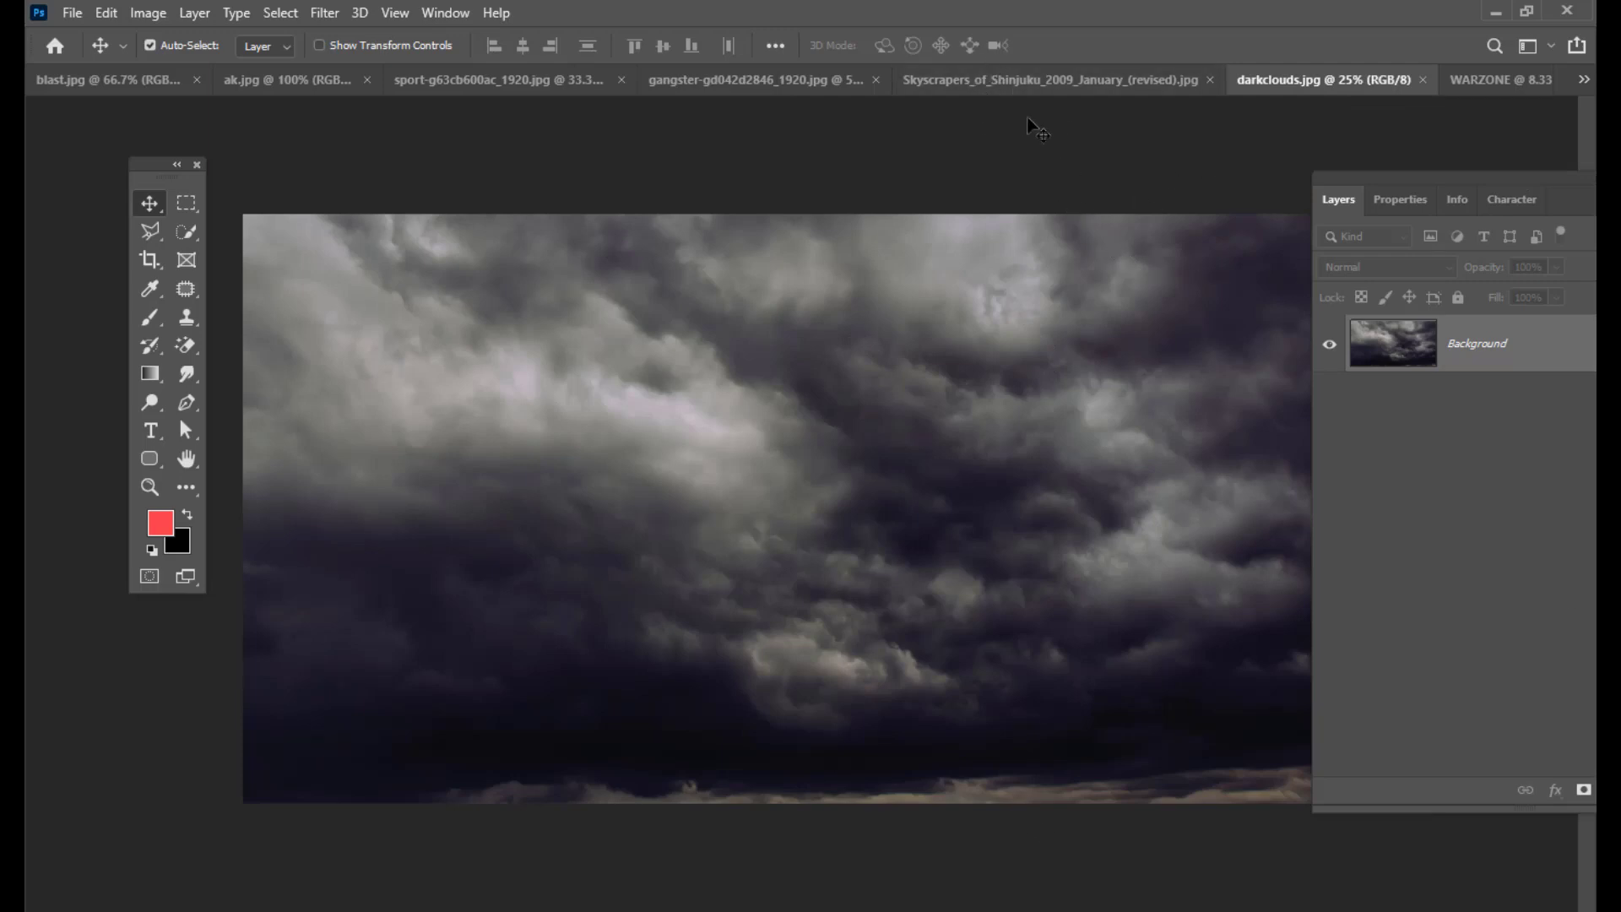
click(989, 80)
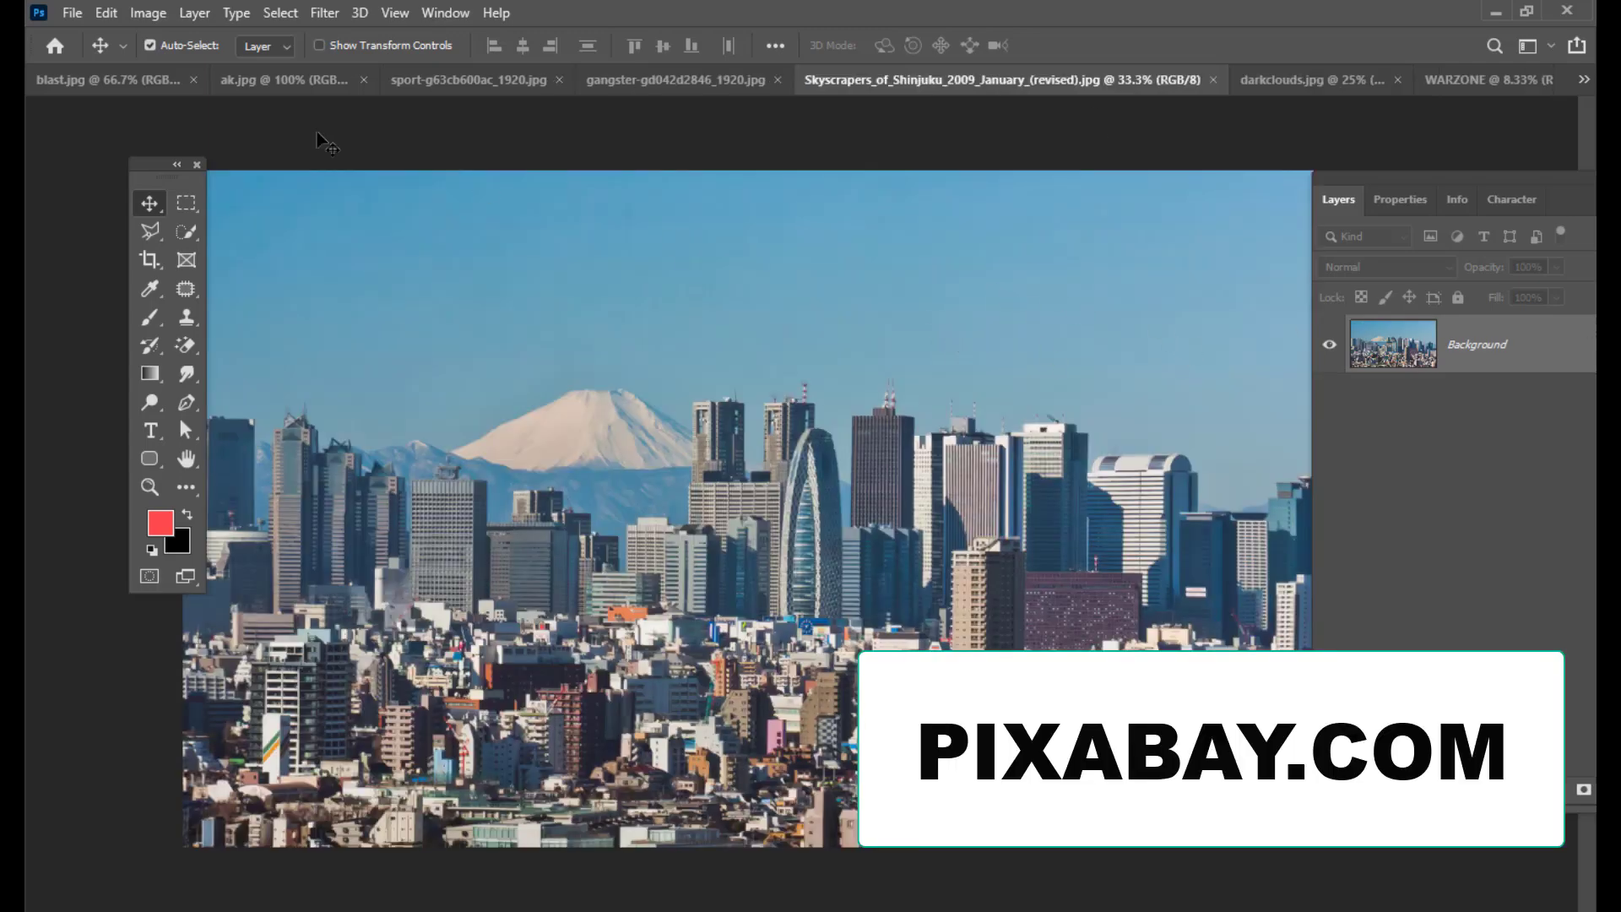
click(439, 80)
click(789, 80)
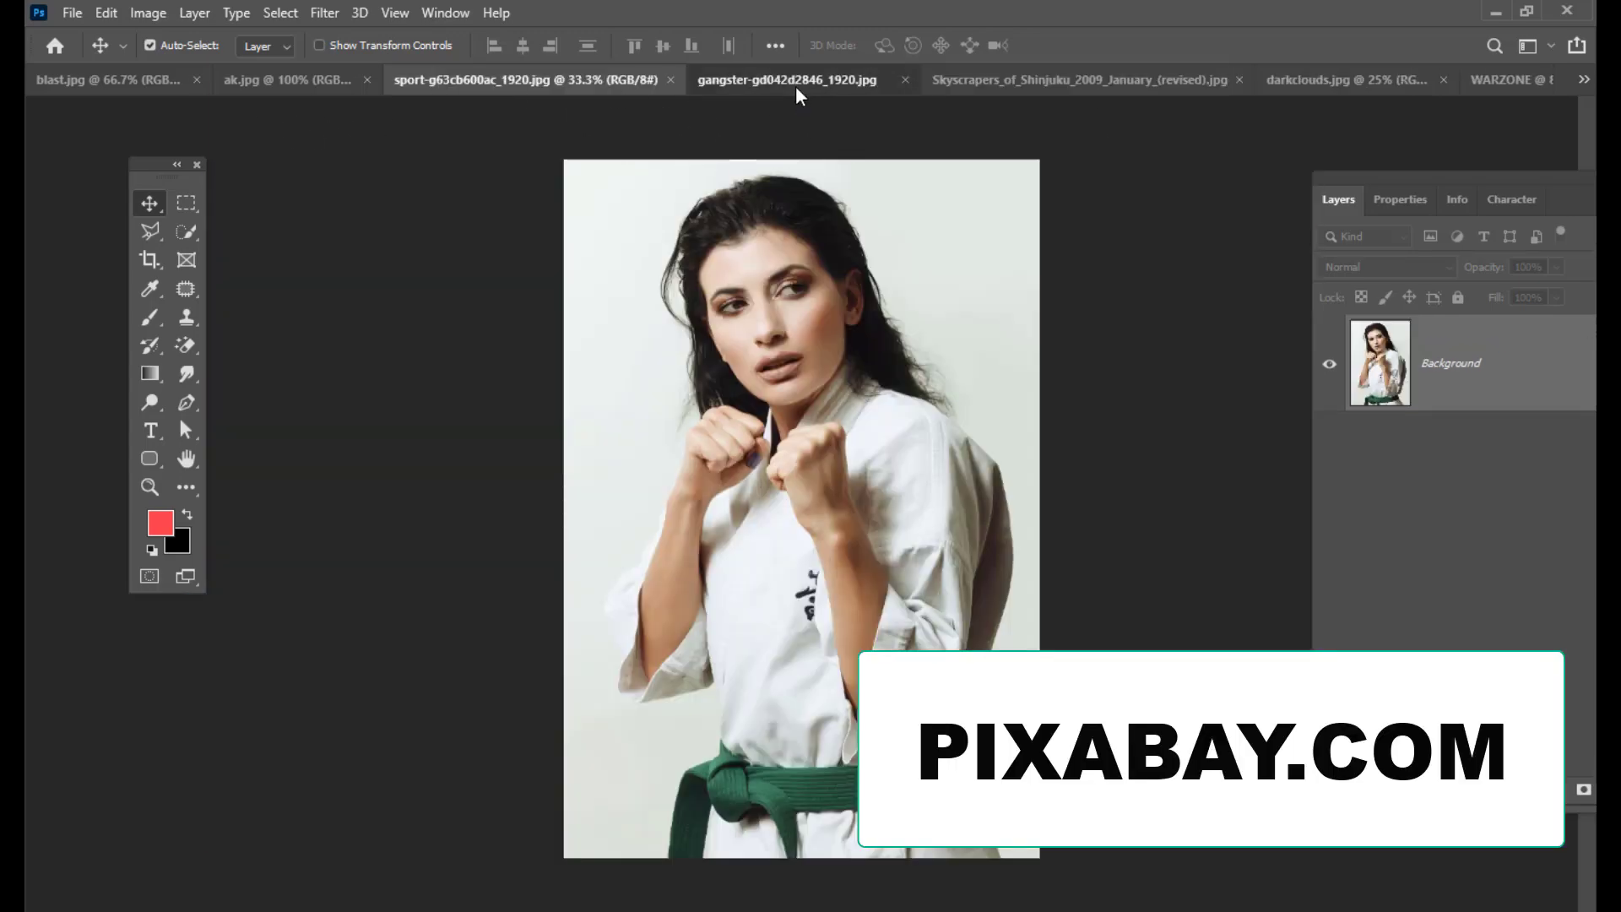
click(87, 93)
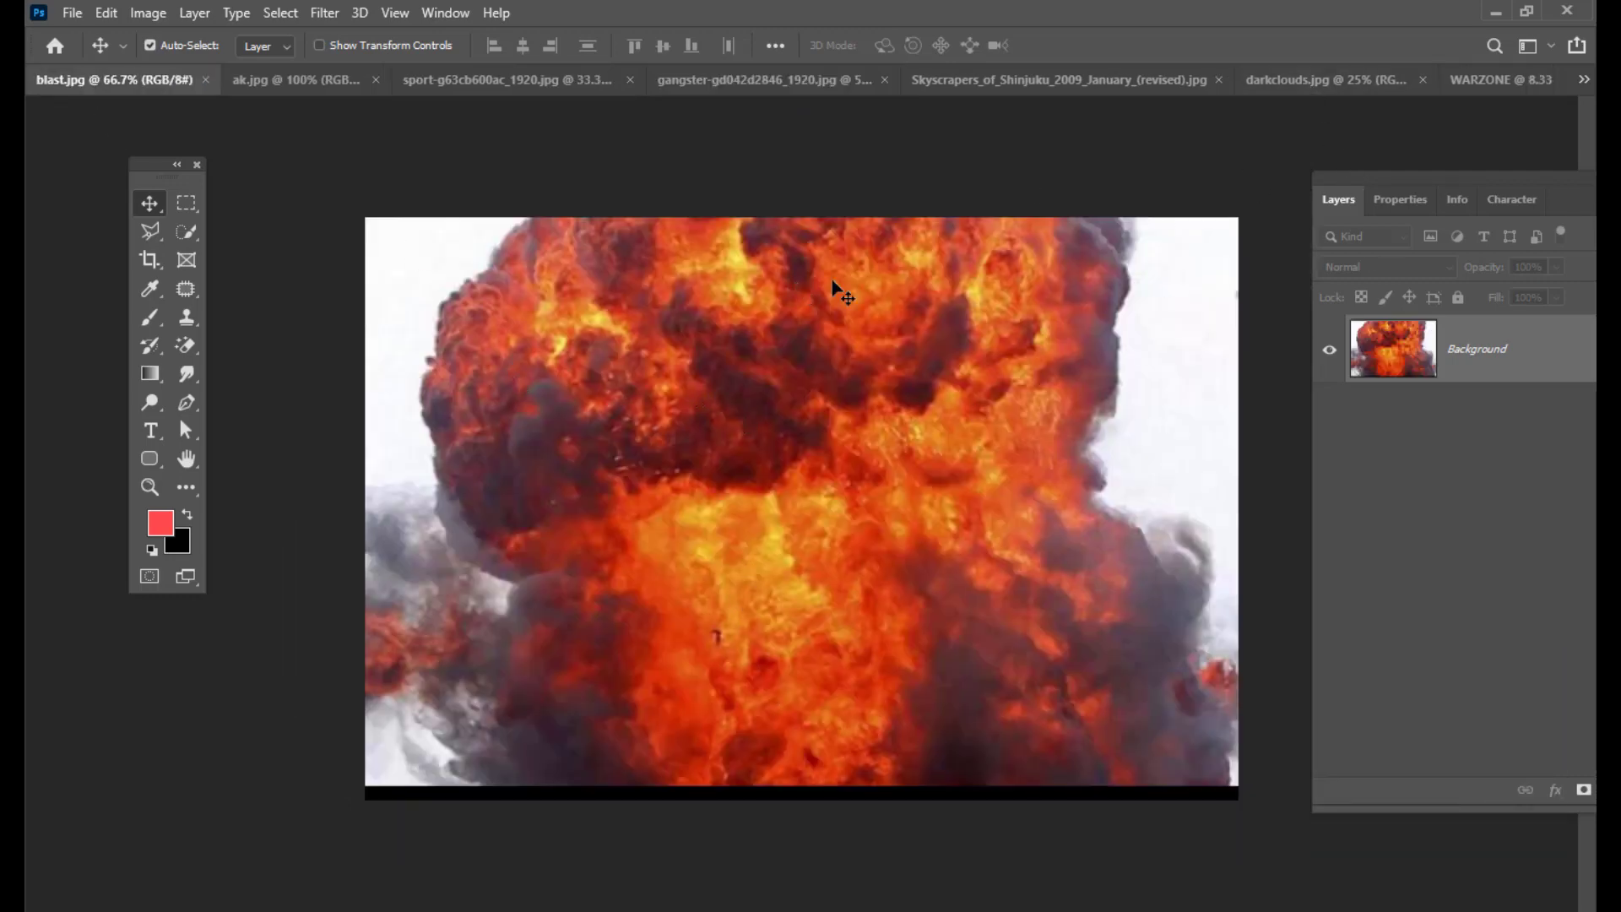
click(1305, 85)
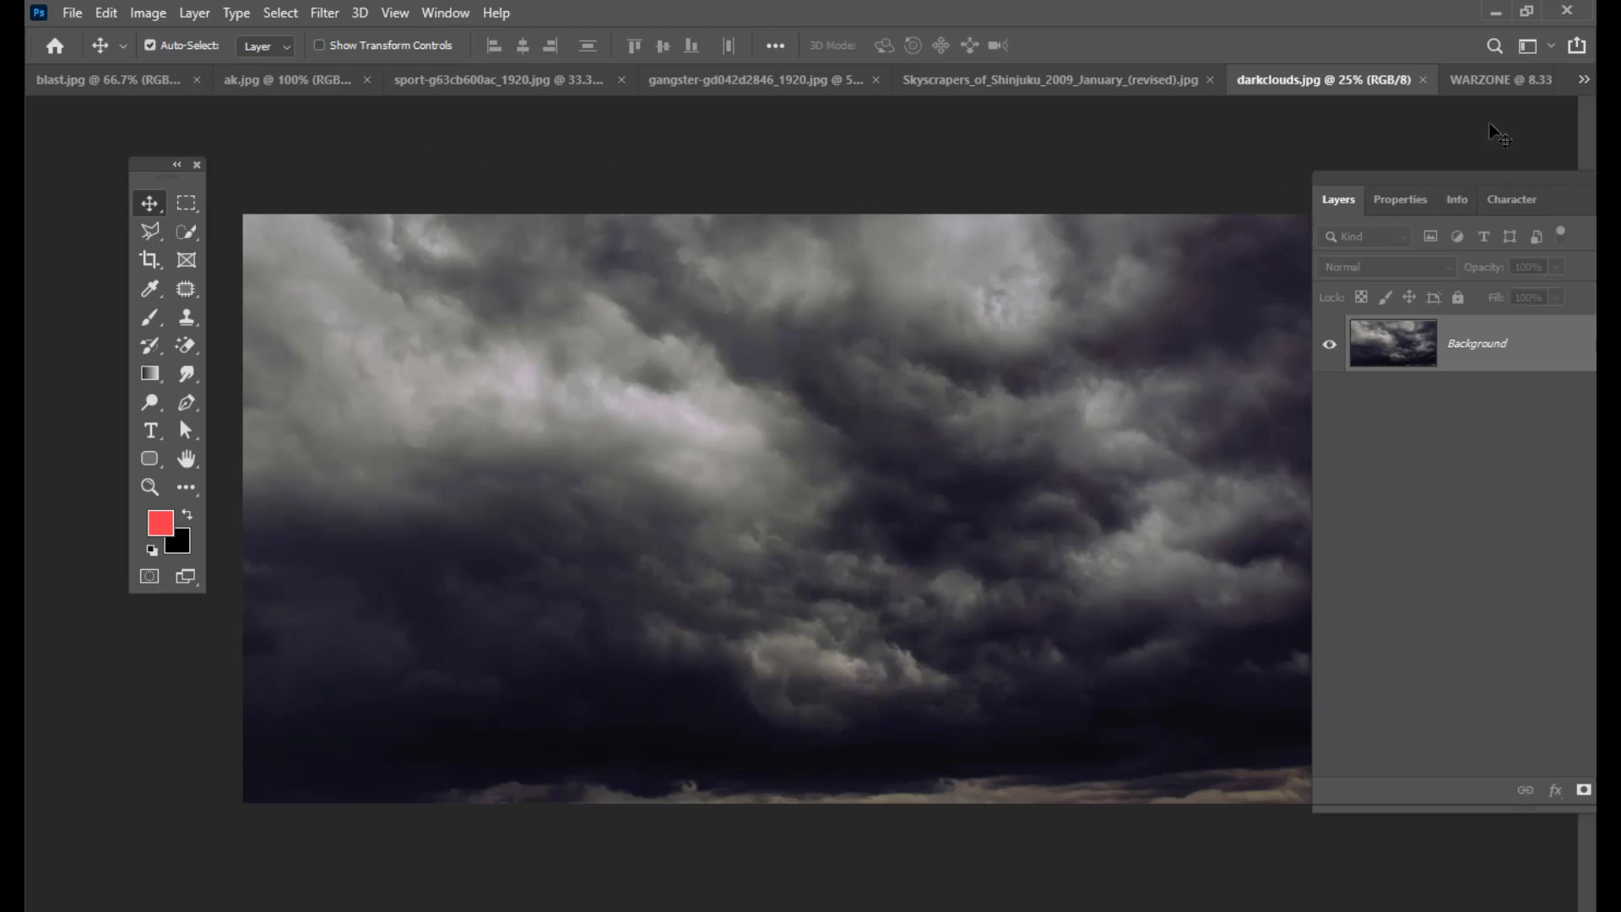
click(1478, 81)
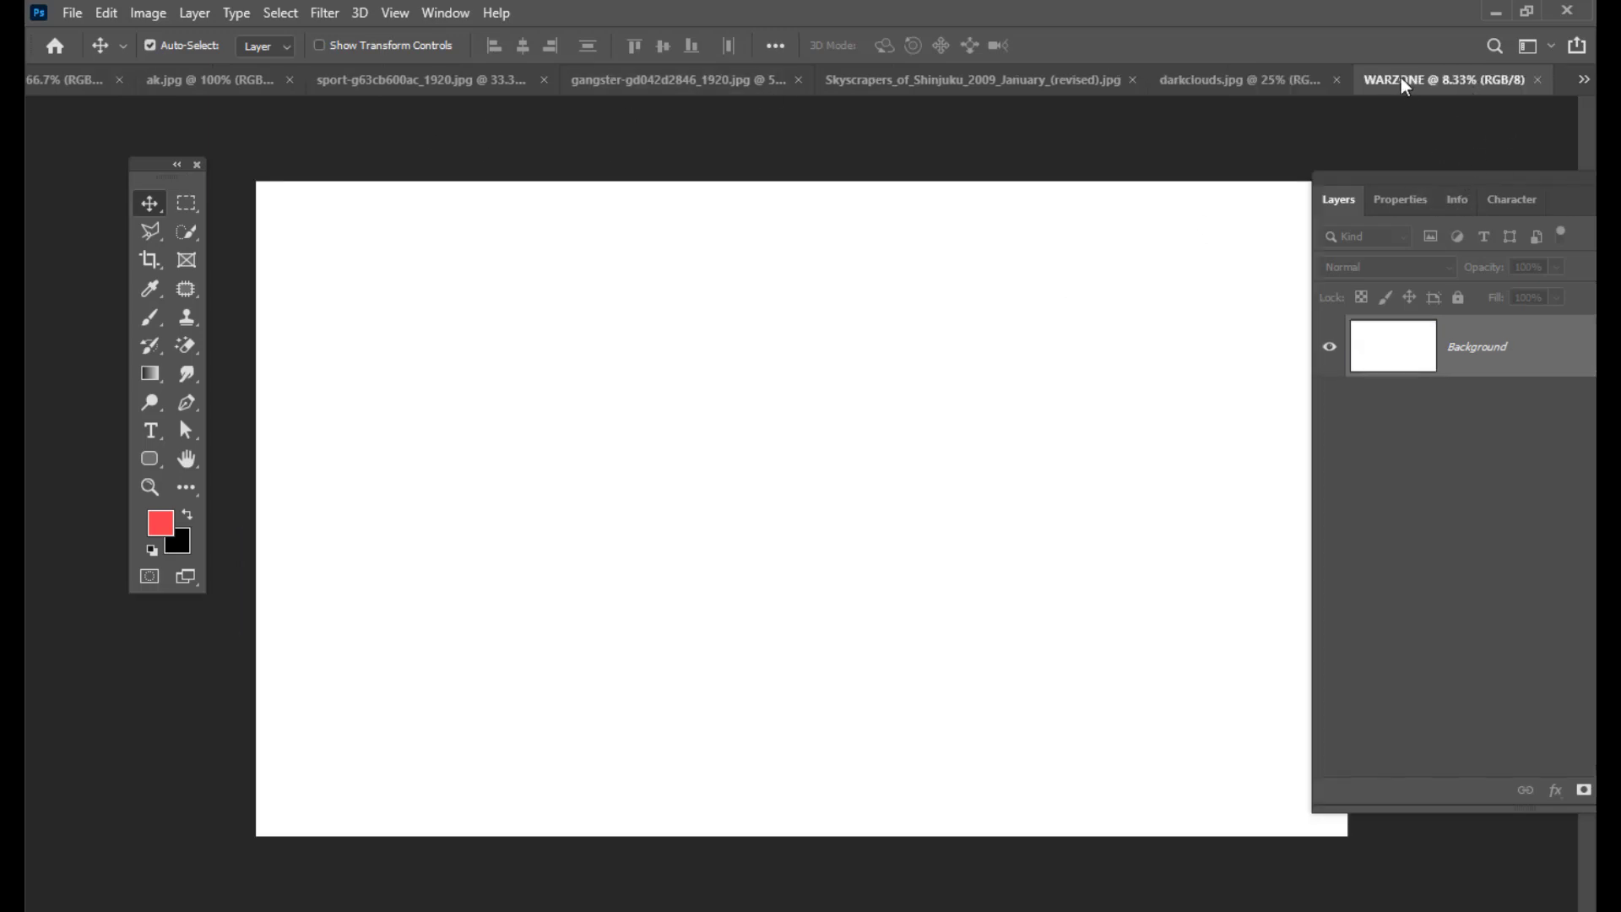
Step: Drag the darkclouds.jpg storm clouds photo into the WARZONE poster as a new layer
drag(1401, 89, 743, 226)
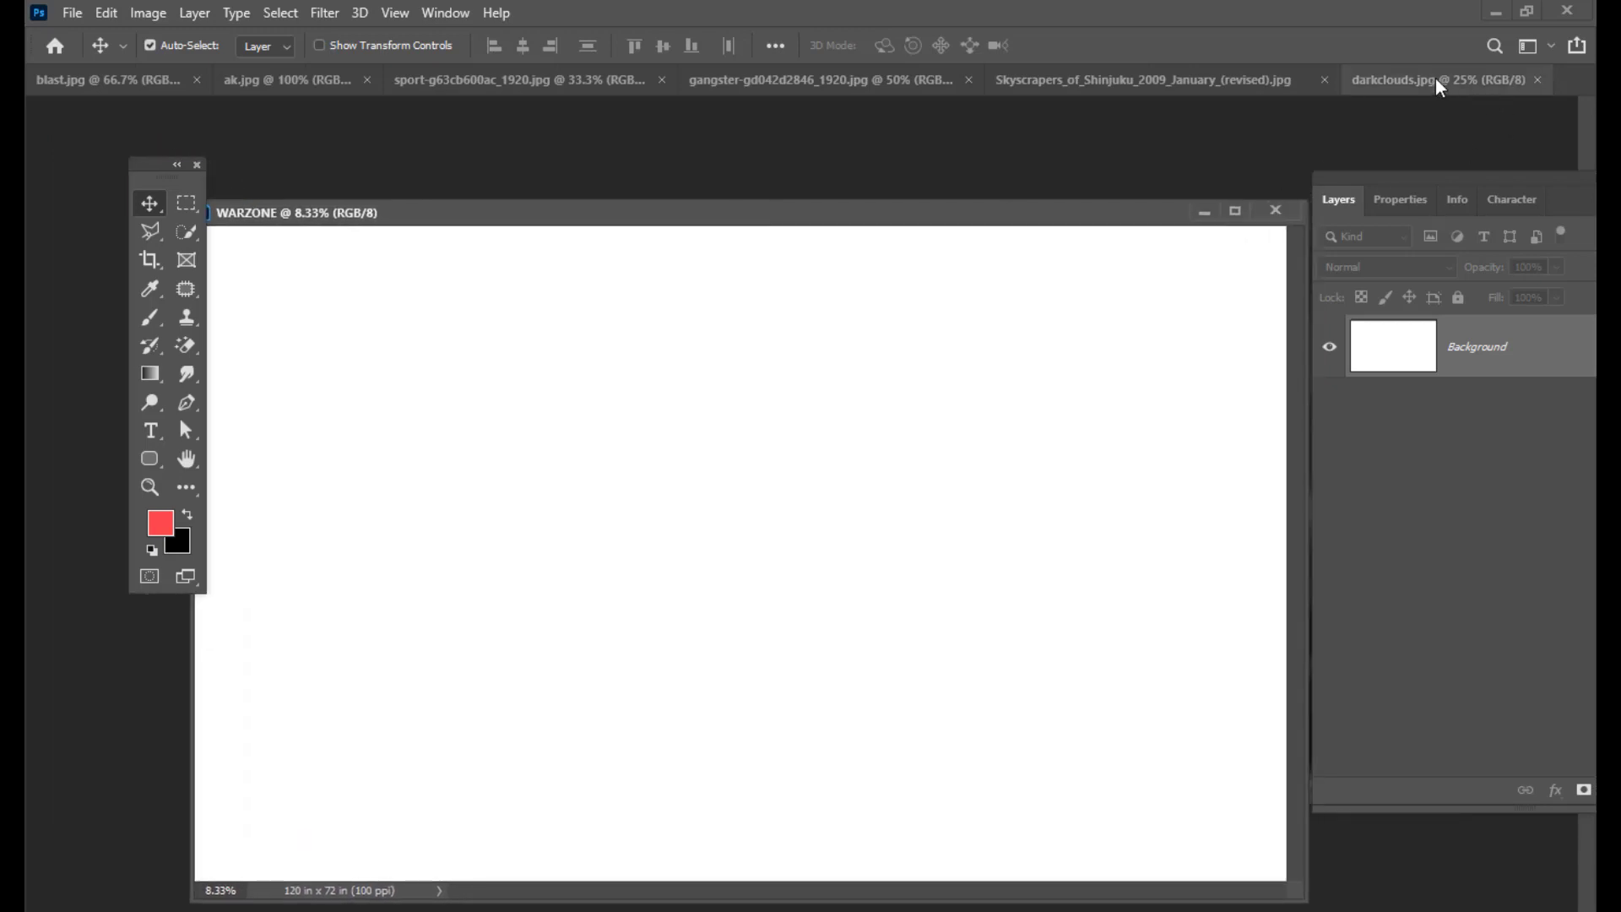
drag(1436, 79, 781, 239)
drag(970, 233, 1101, 295)
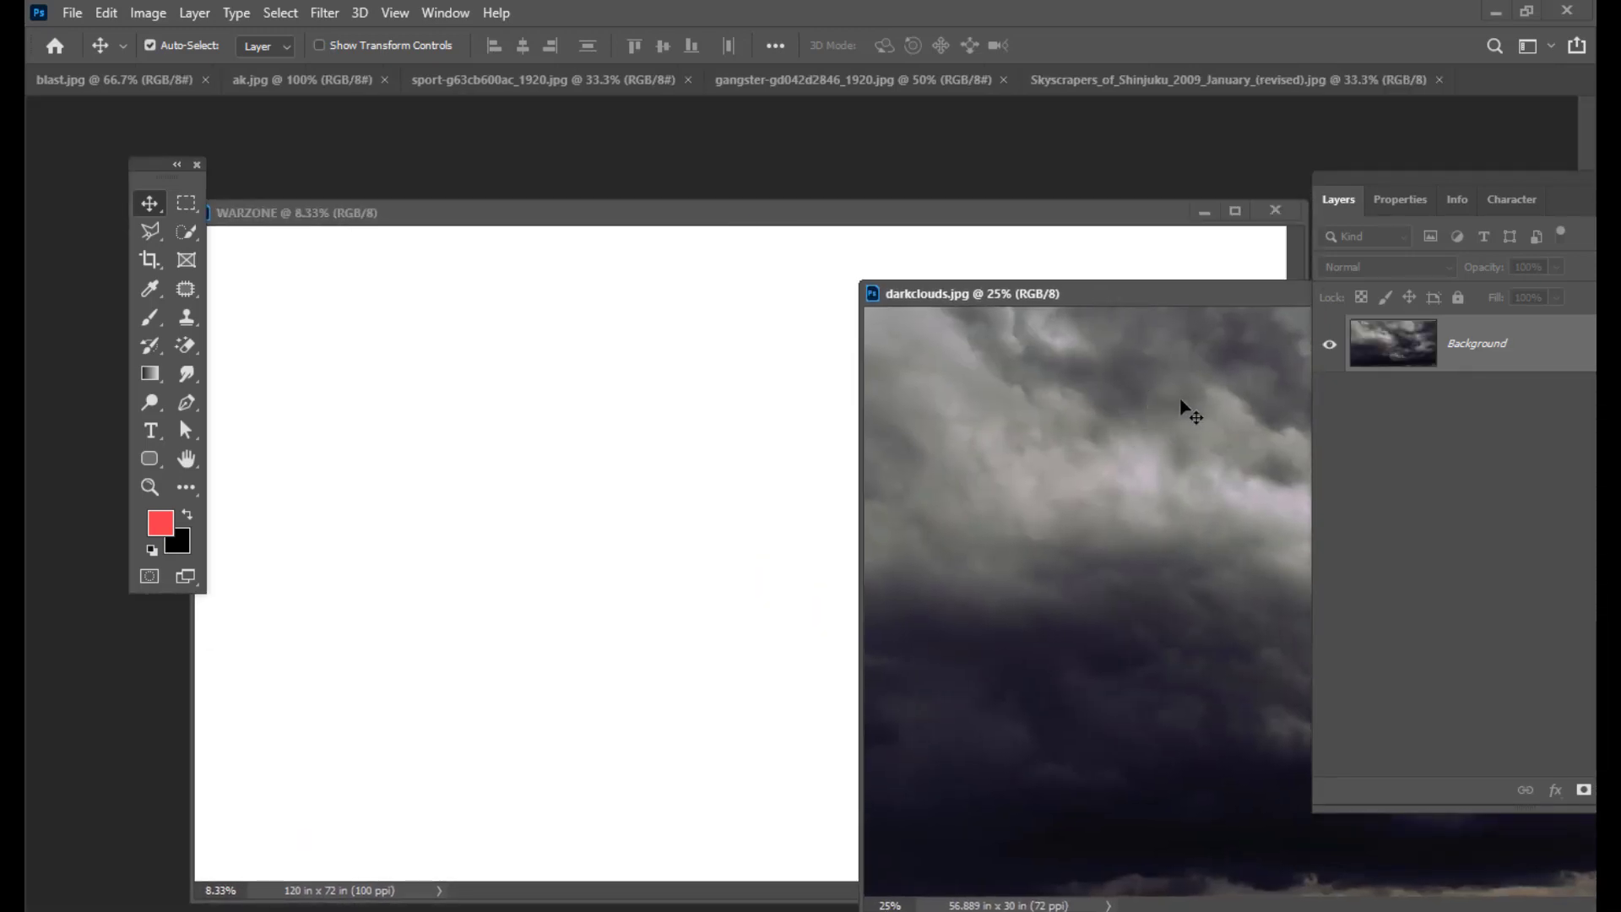
drag(1191, 412, 810, 469)
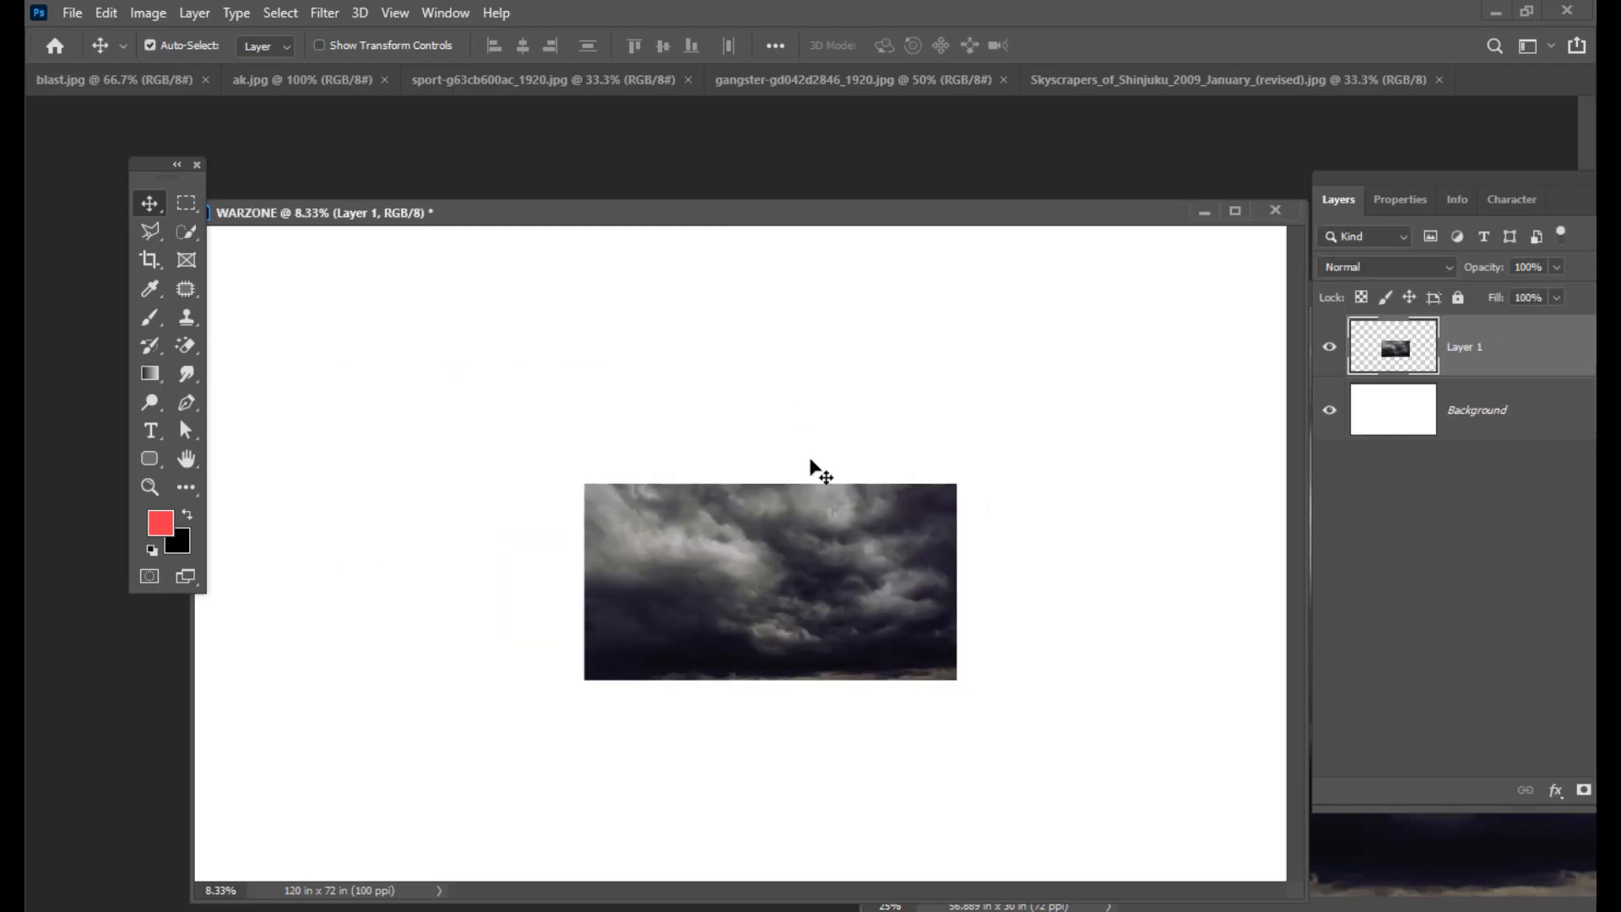
drag(749, 213, 765, 131)
drag(814, 451, 868, 466)
key(ctrl+minus)
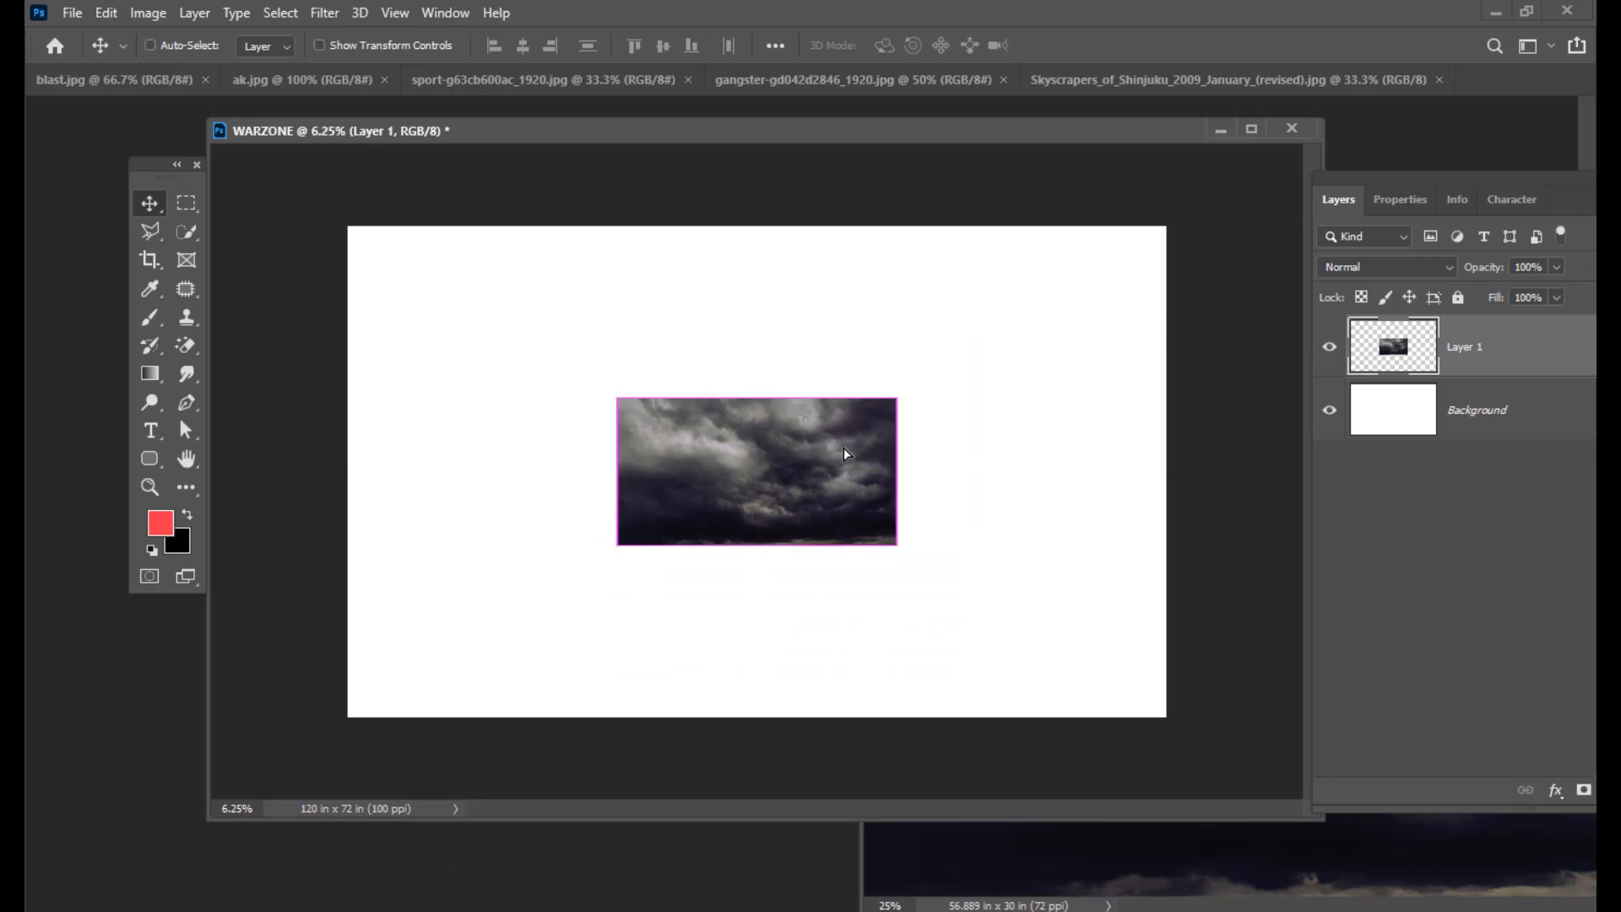
Step: Scale the clouds layer to about 352% so it covers the whole canvas
key(ctrl+t)
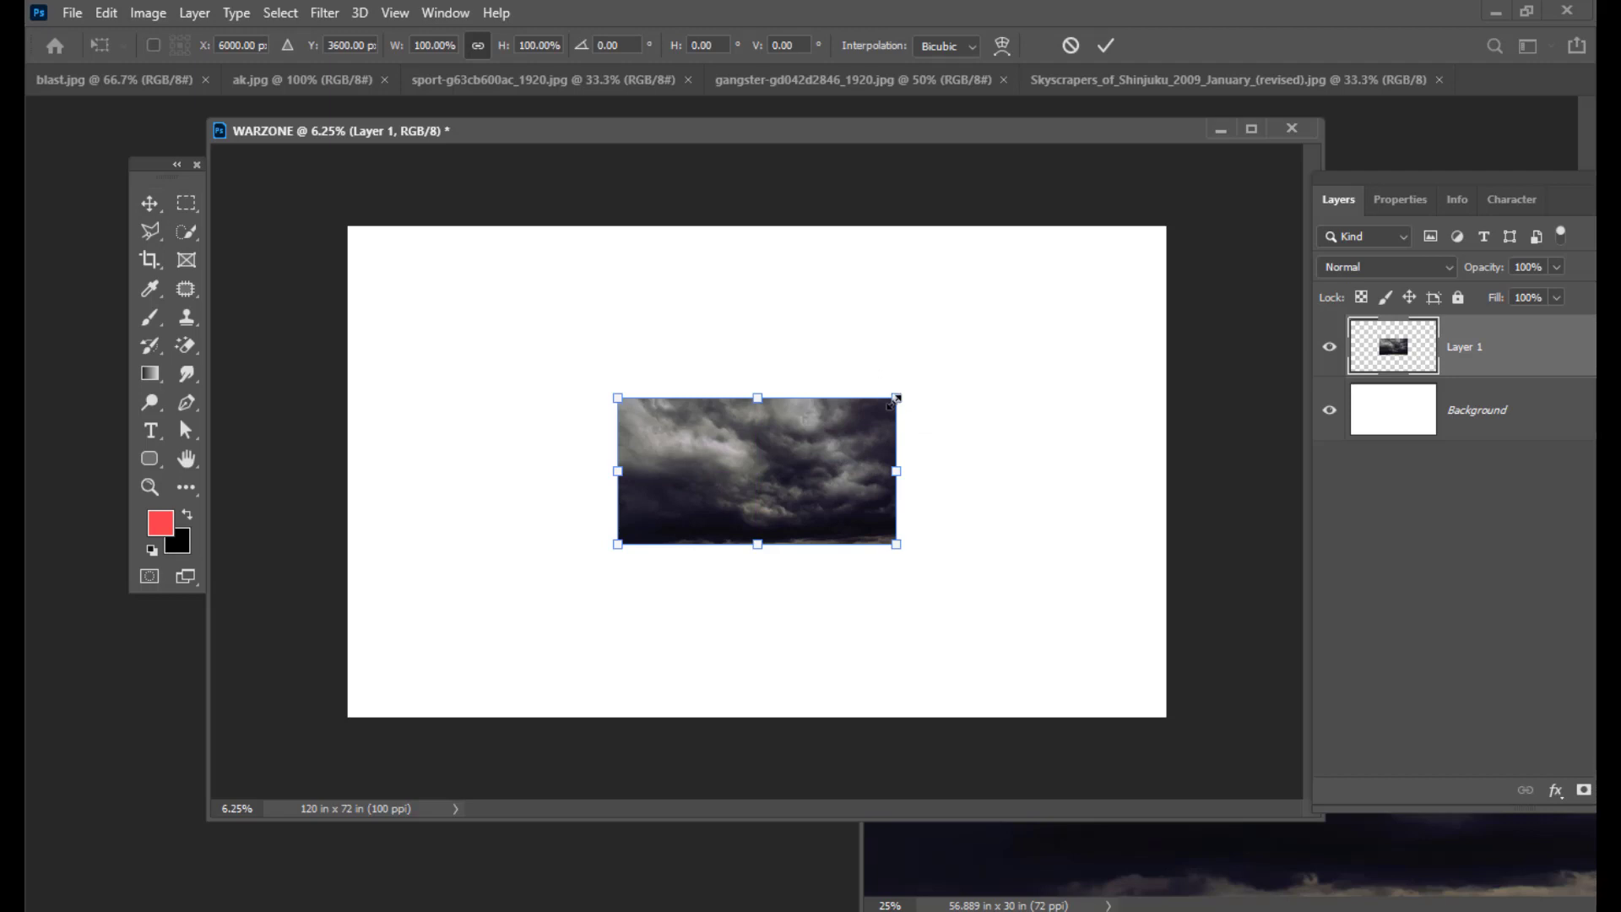
drag(899, 399, 1238, 235)
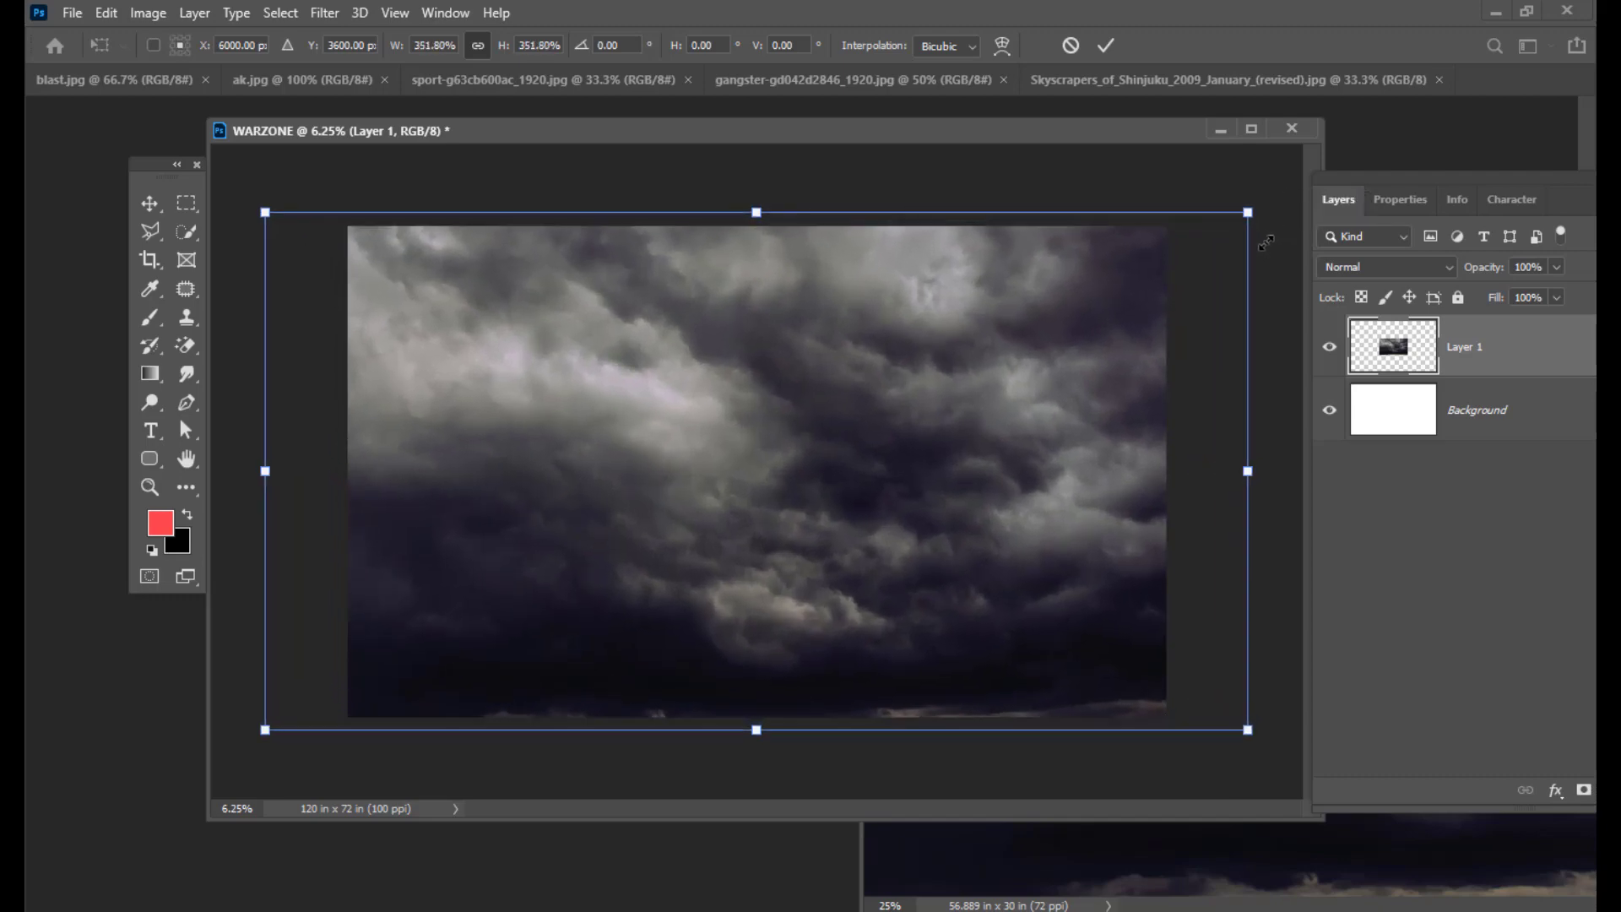
drag(1108, 362, 1097, 363)
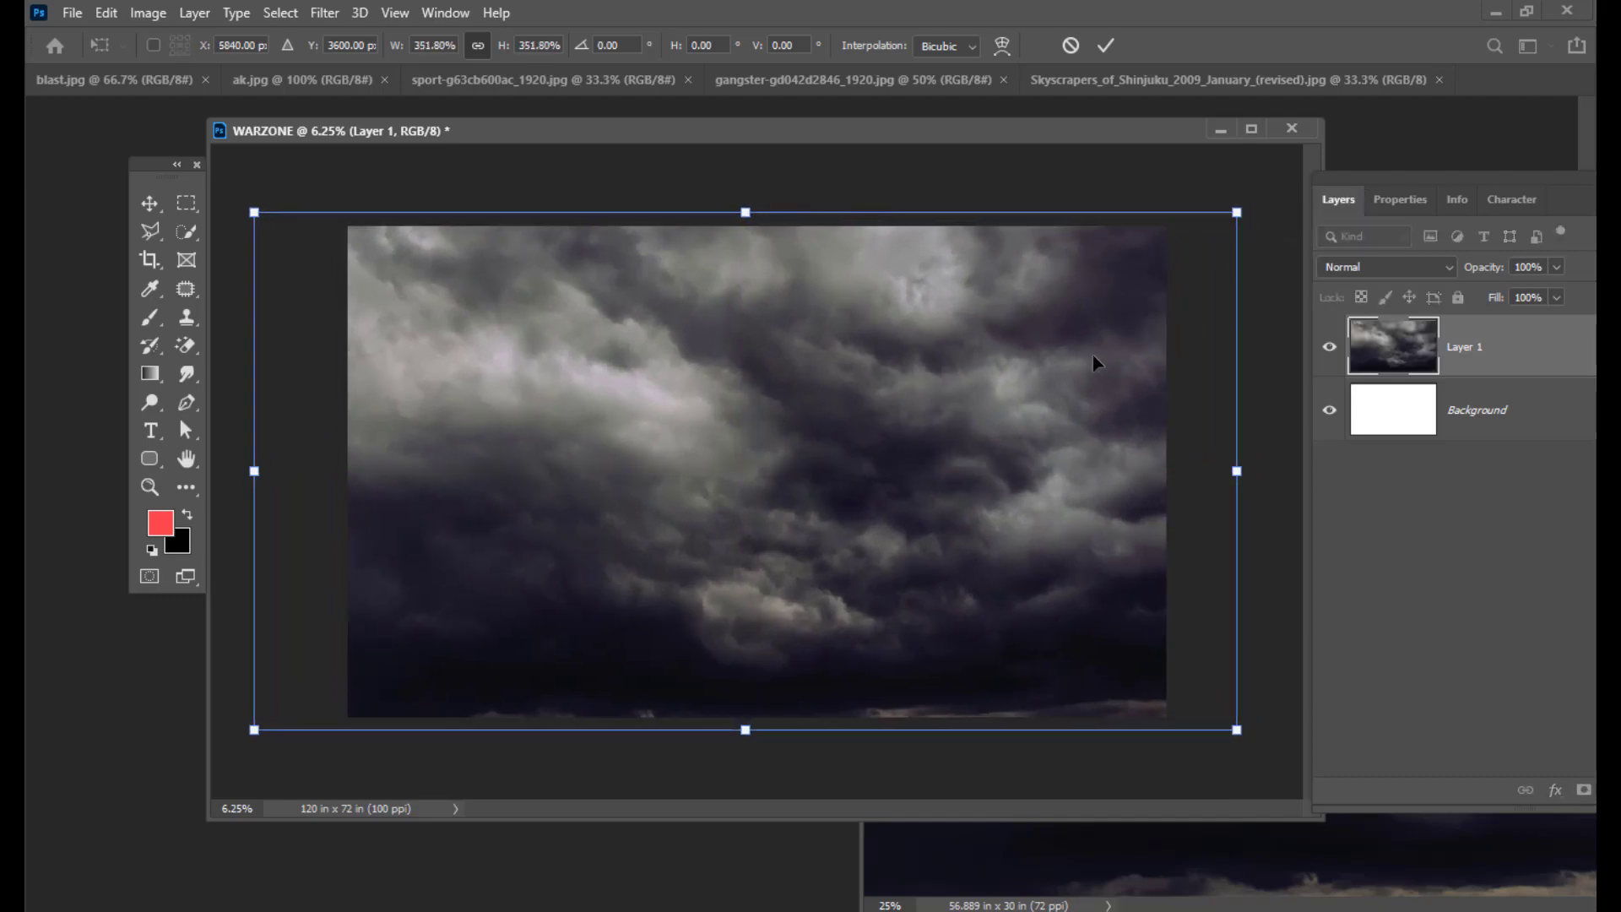
key(Return)
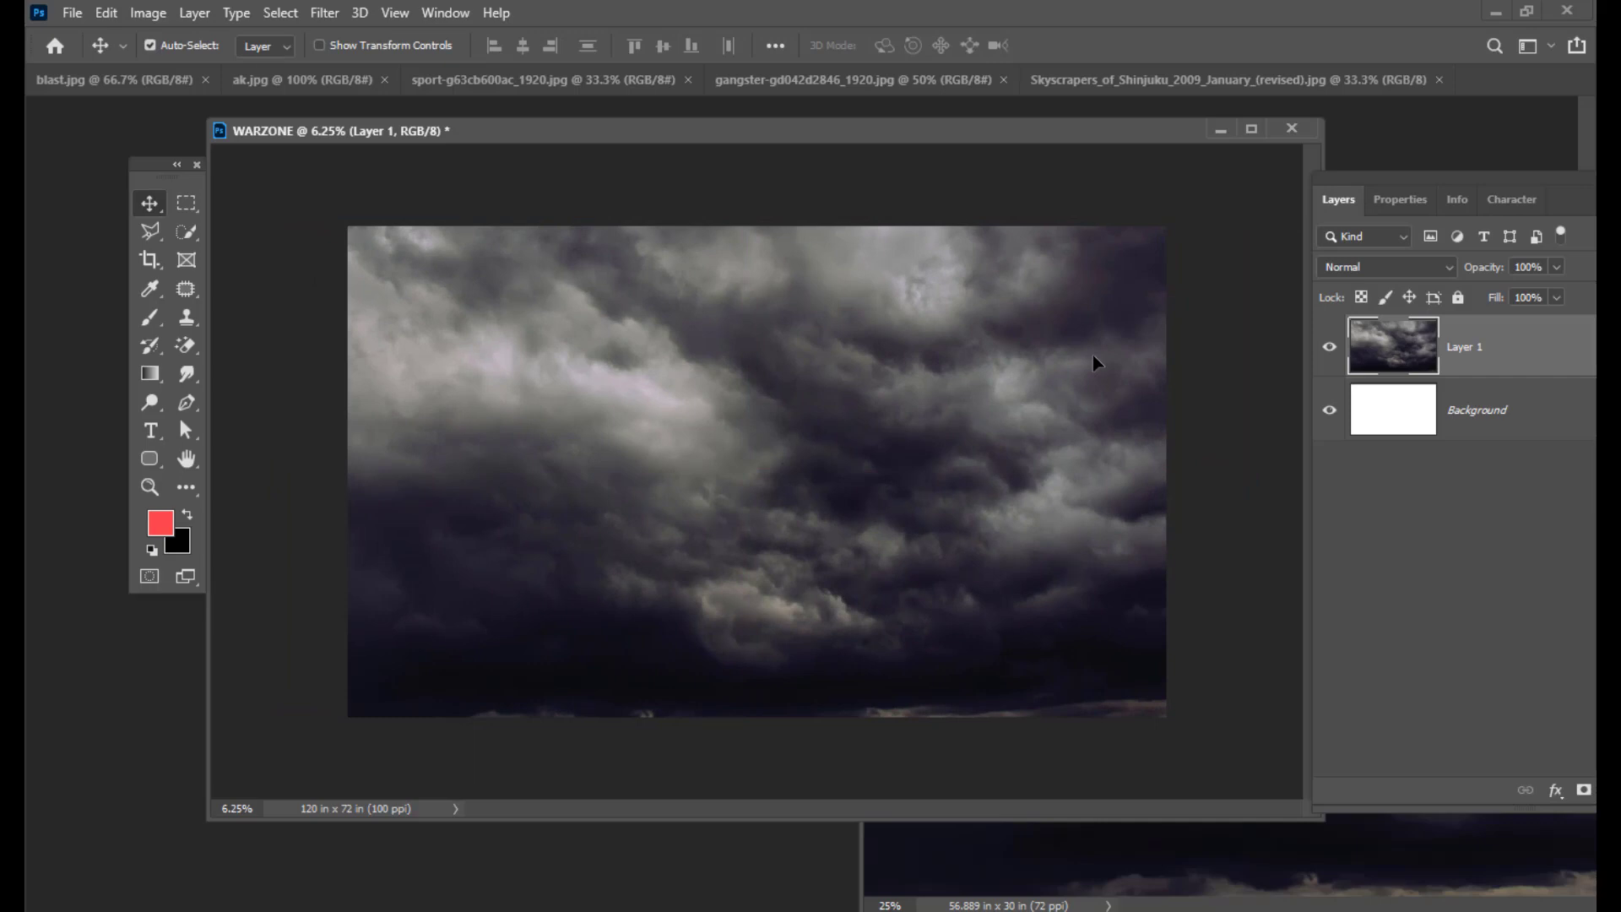
key(ctrl+plus)
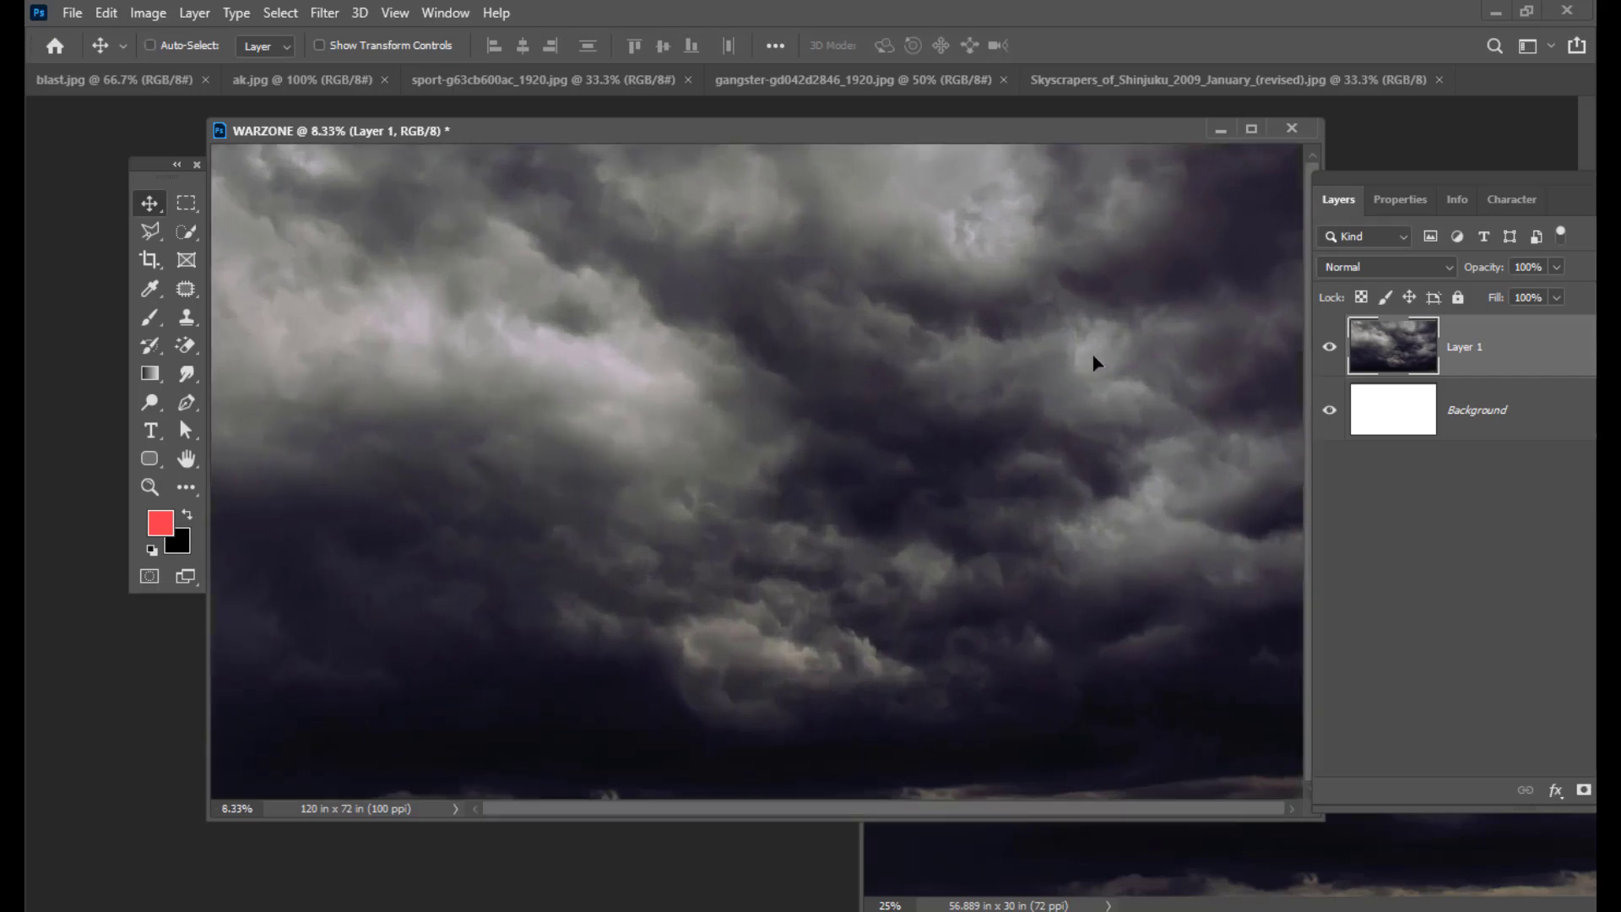
key(ctrl+minus)
Step: Float the blast.jpg explosion photo in its own window beside the poster
drag(703, 134, 726, 171)
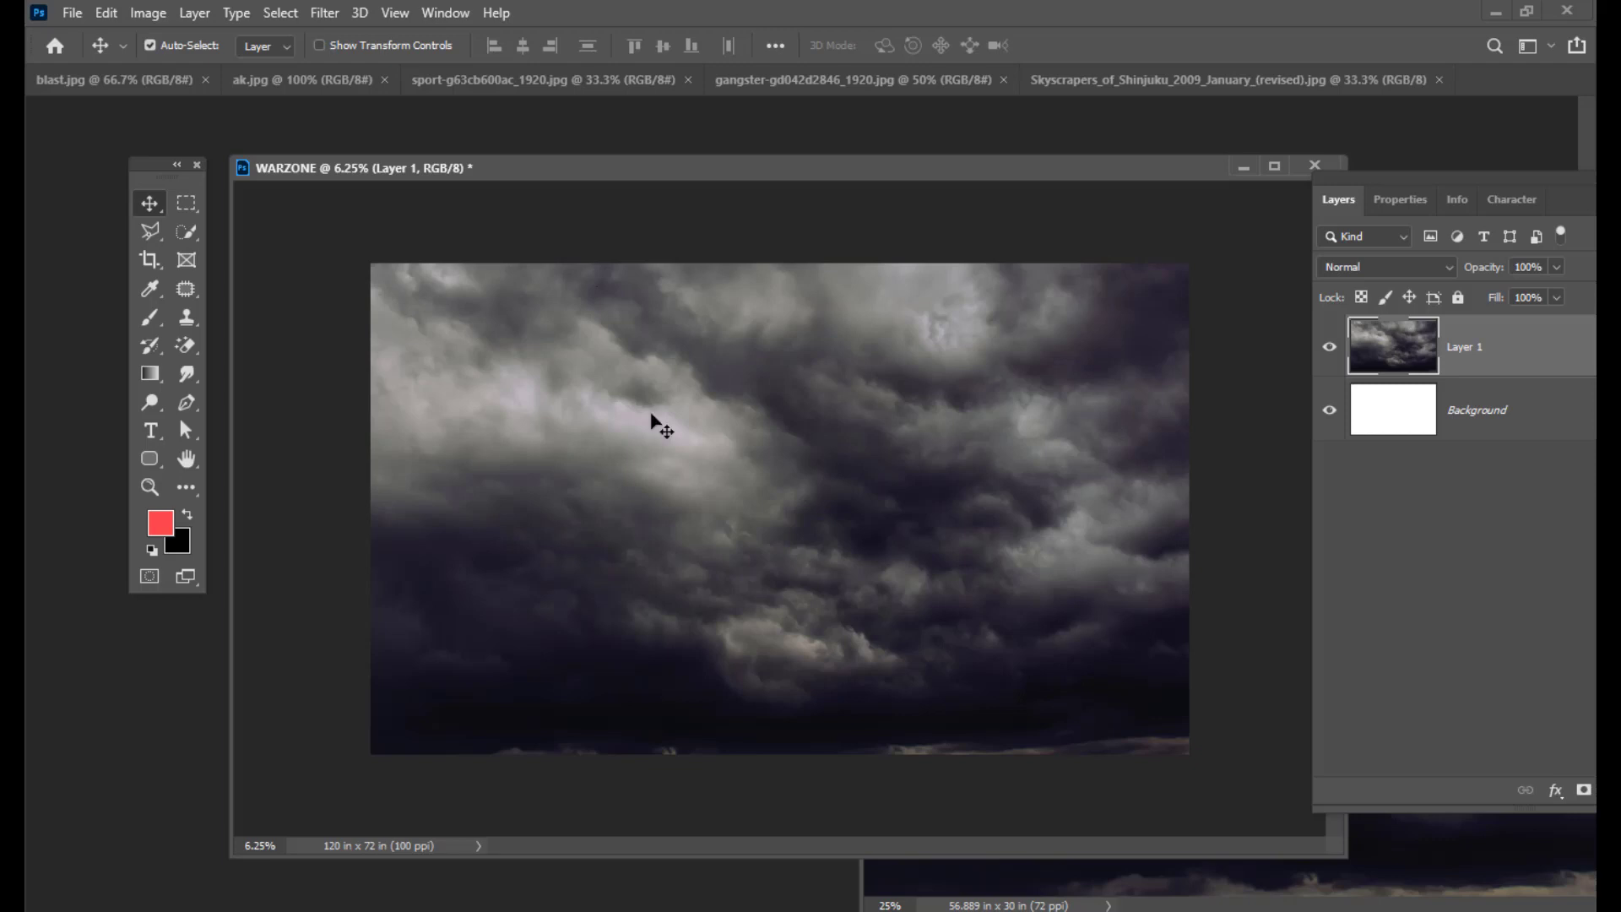
drag(755, 177, 733, 174)
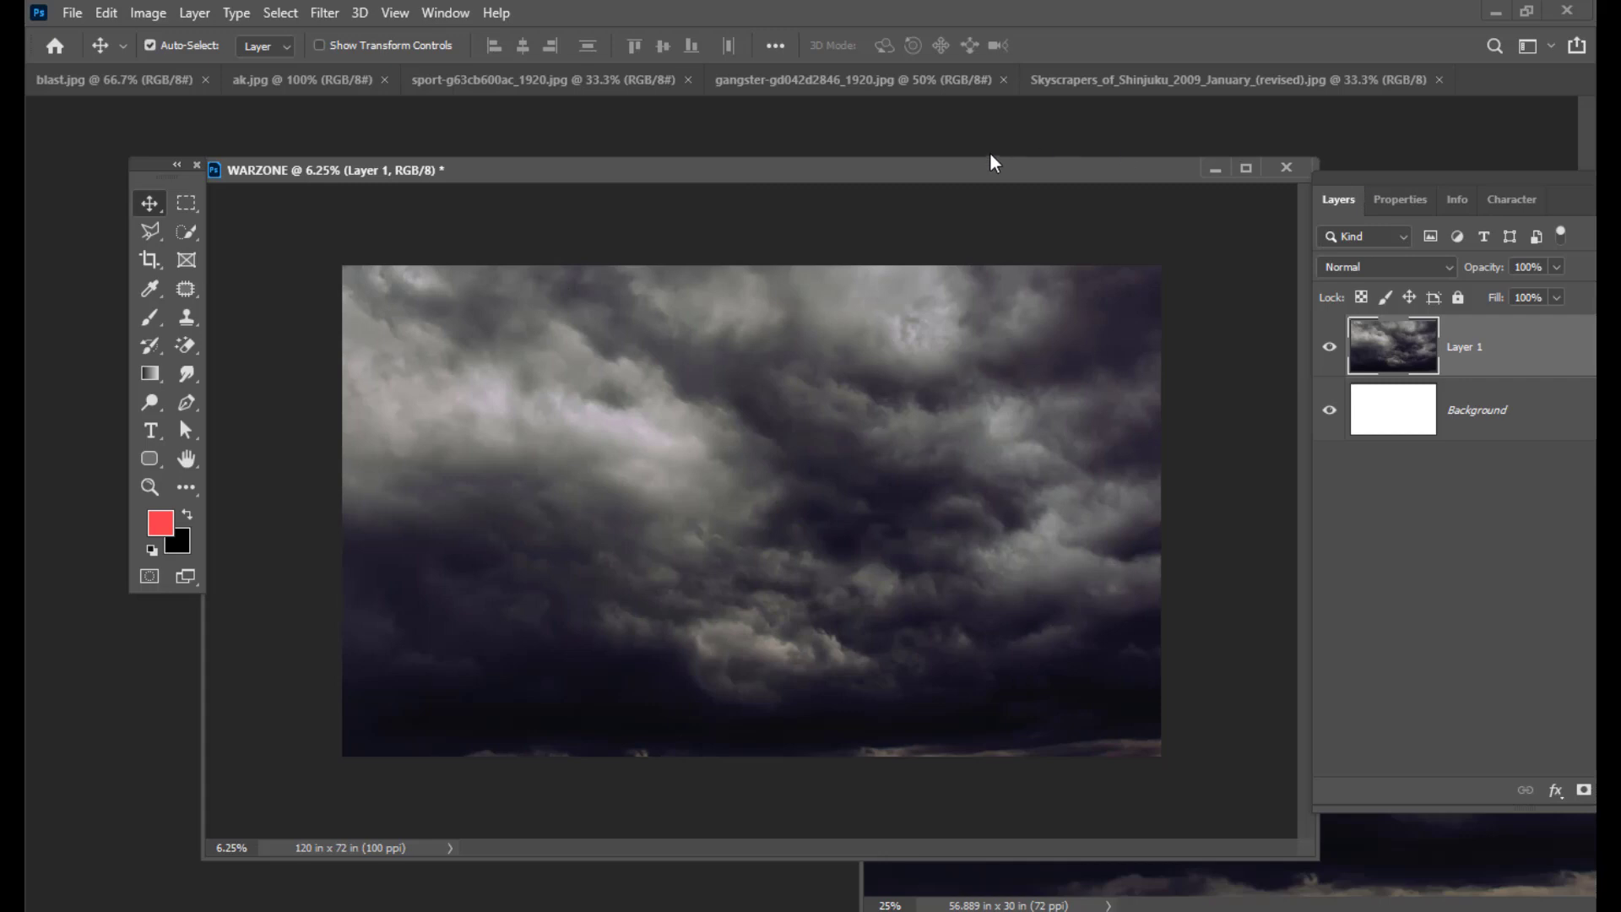
drag(984, 170, 970, 173)
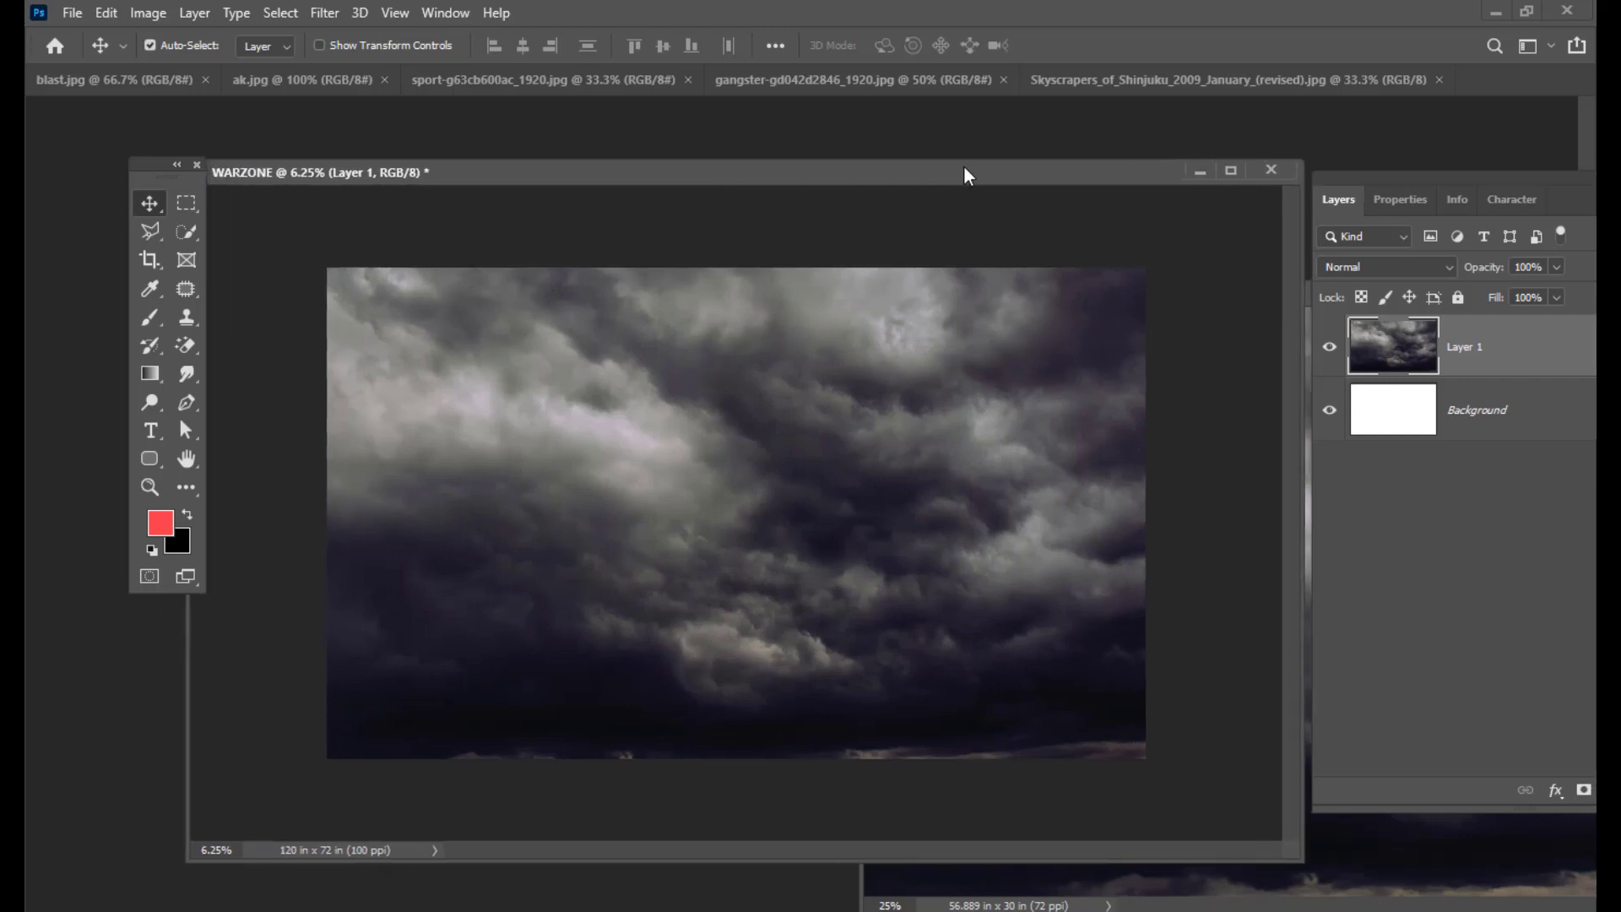
click(91, 84)
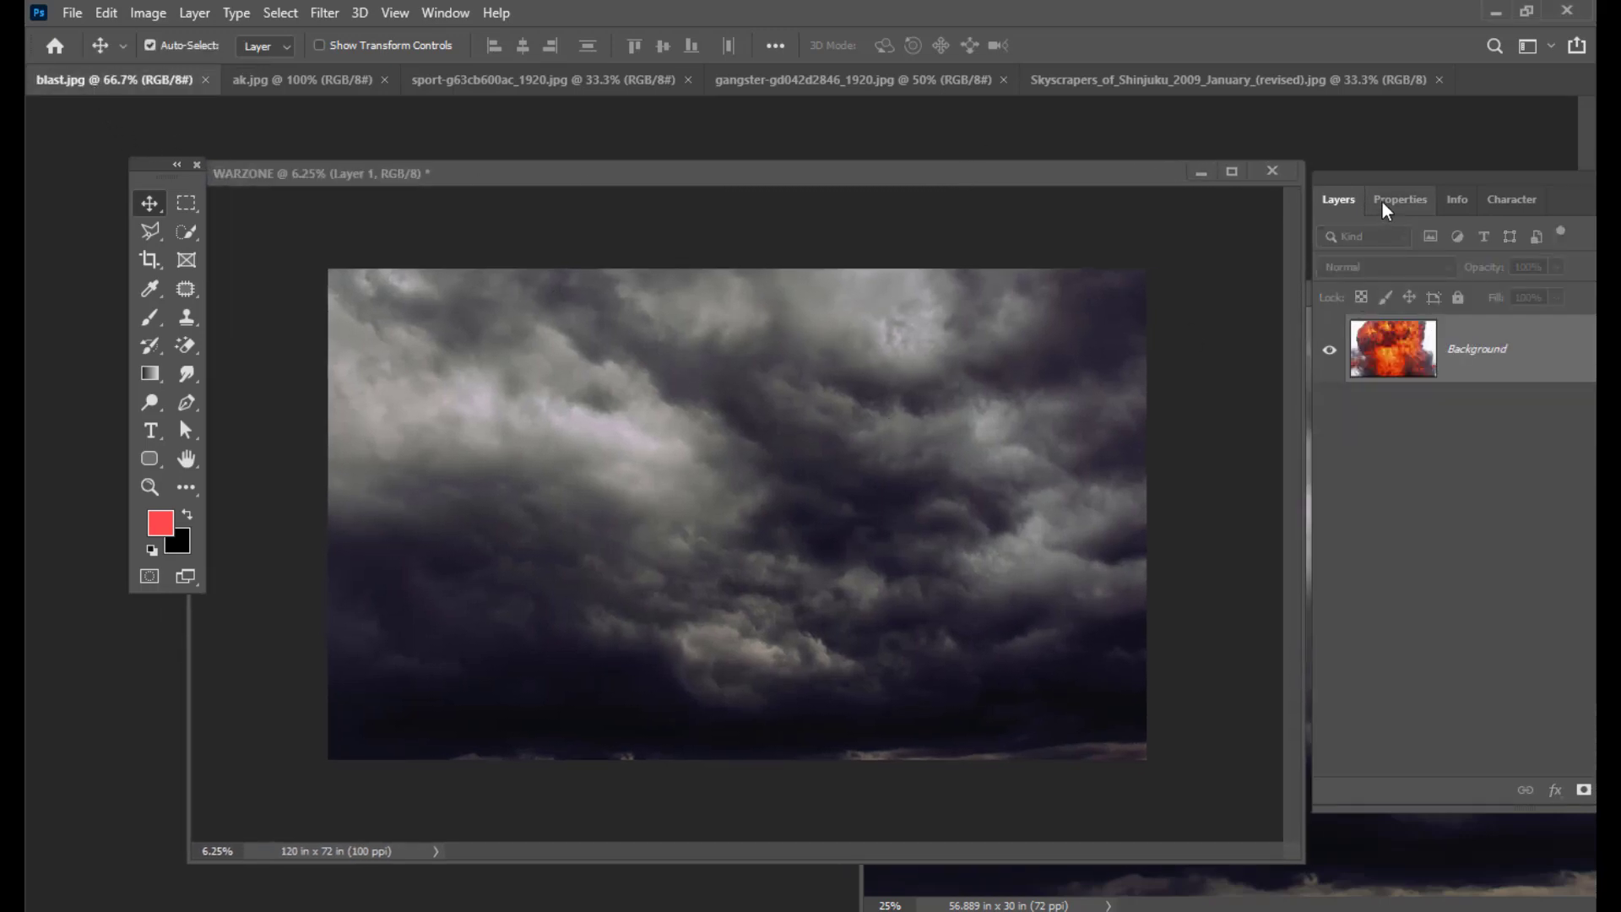
drag(154, 96, 596, 274)
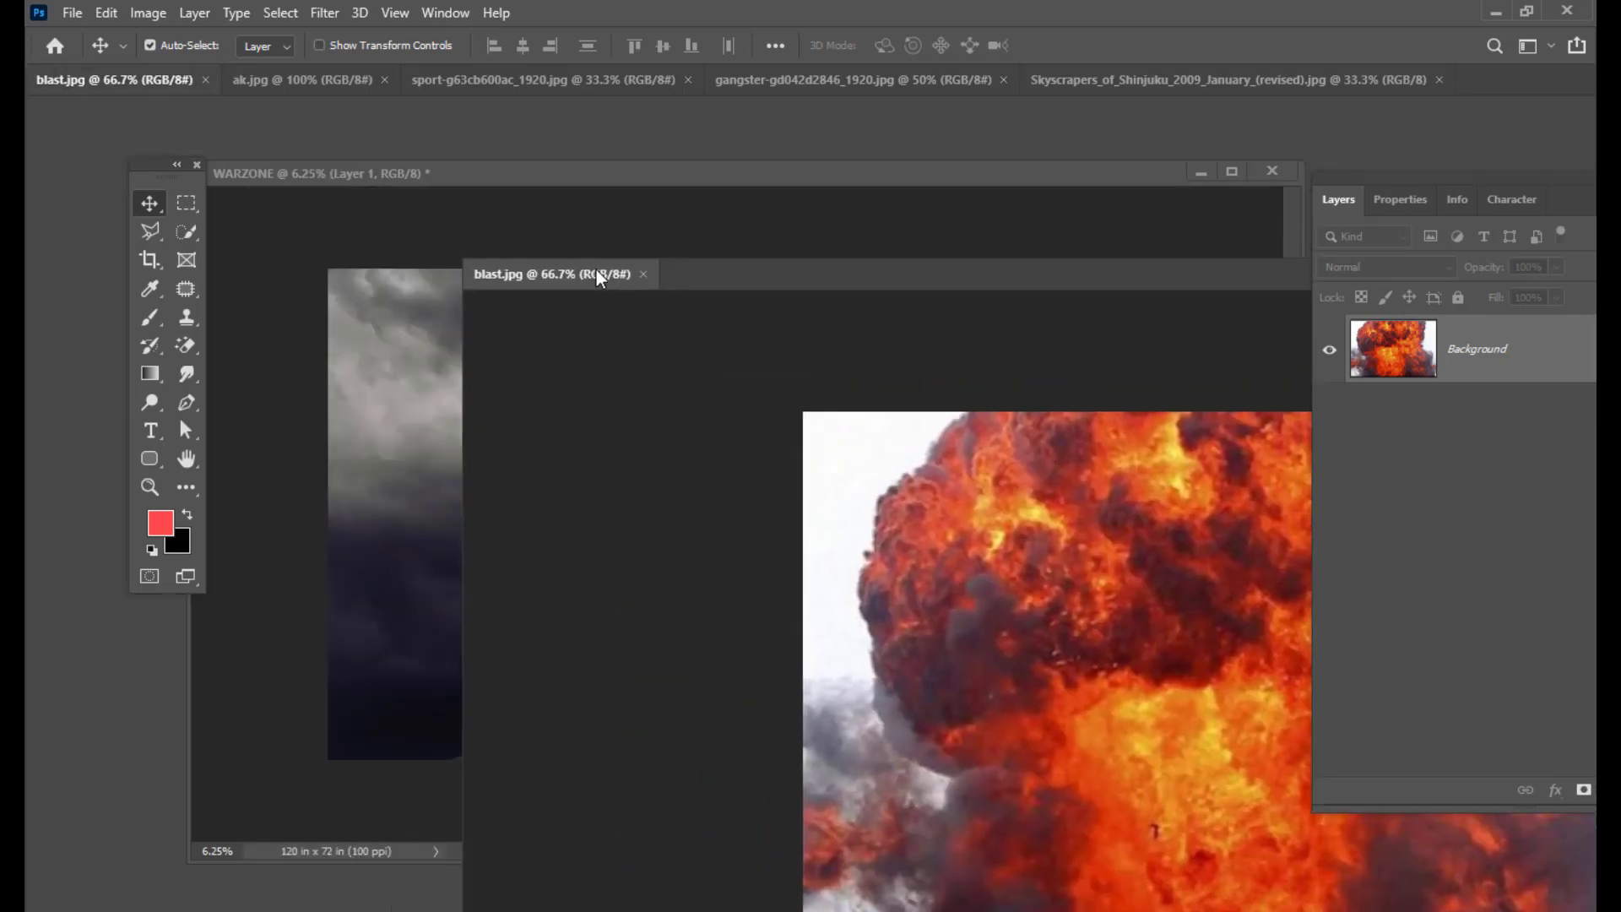
drag(819, 285, 916, 314)
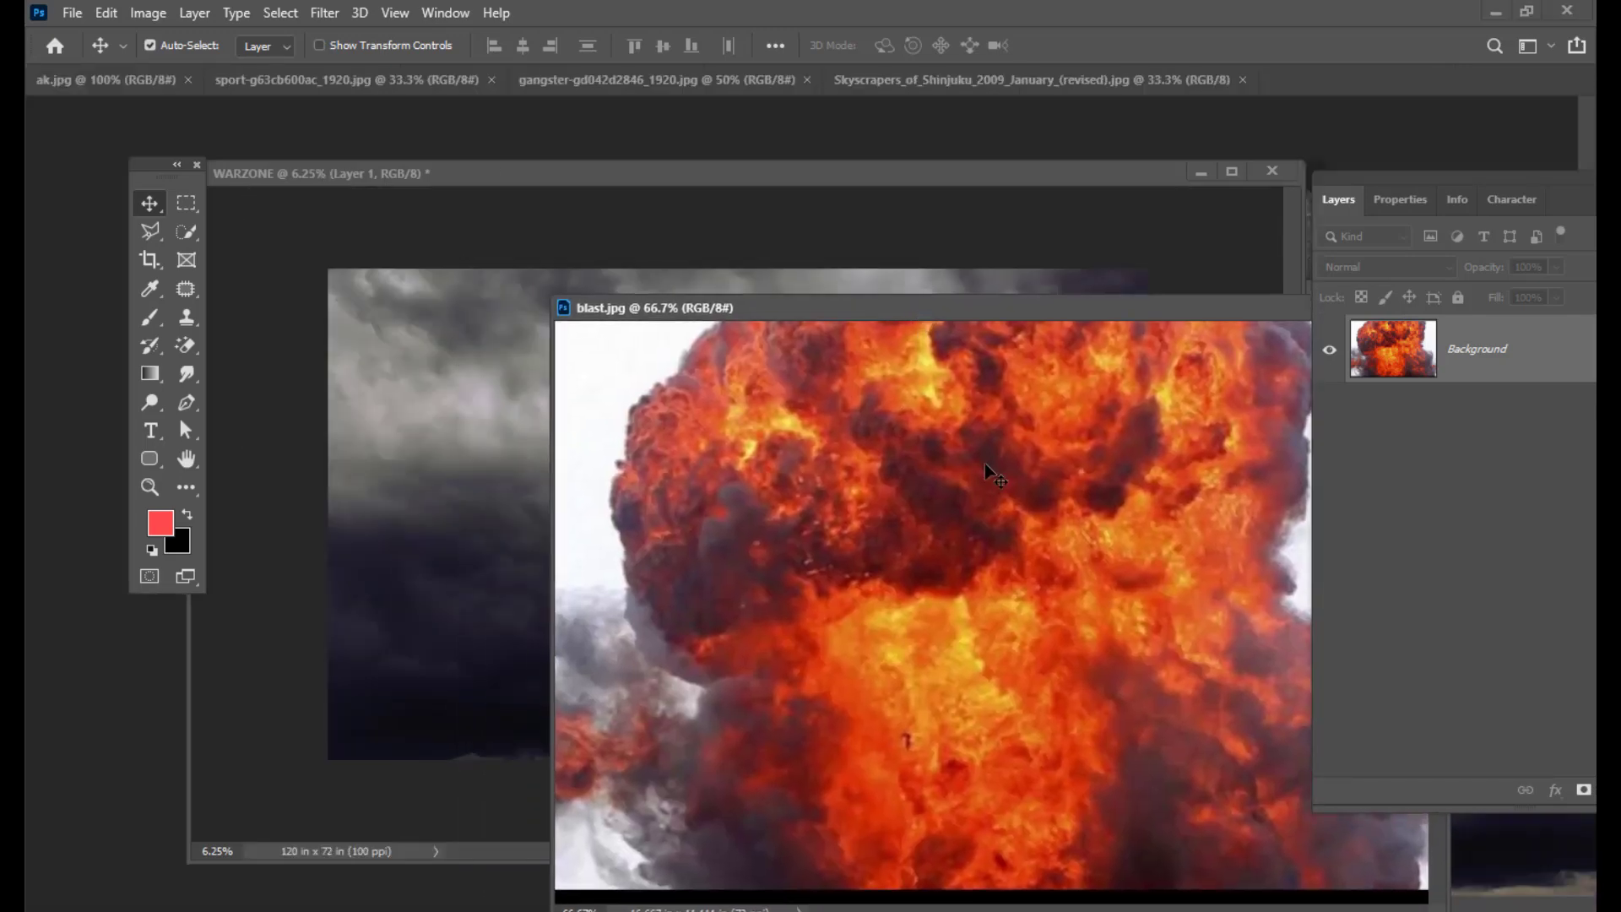
Step: Copy the explosion into the poster as Layer 2, centred, and begin scaling it
drag(995, 475, 749, 513)
drag(778, 174, 812, 153)
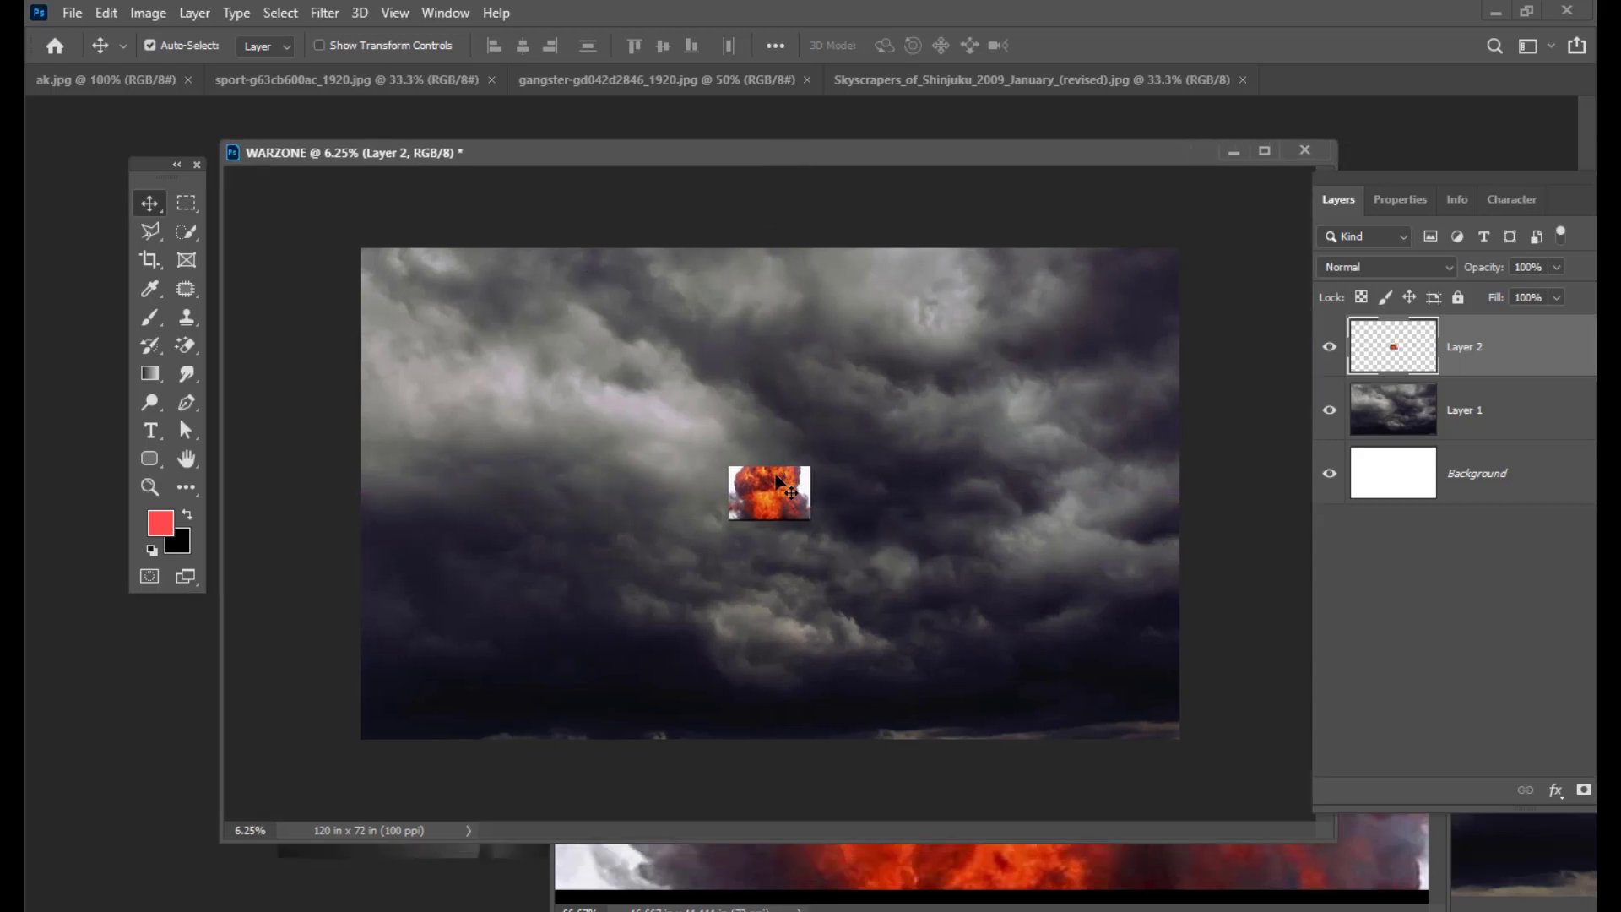
drag(777, 481, 1105, 698)
key(ctrl+t)
Step: Commit the first enlargement of the explosion and float the Layers panel
drag(971, 475, 970, 493)
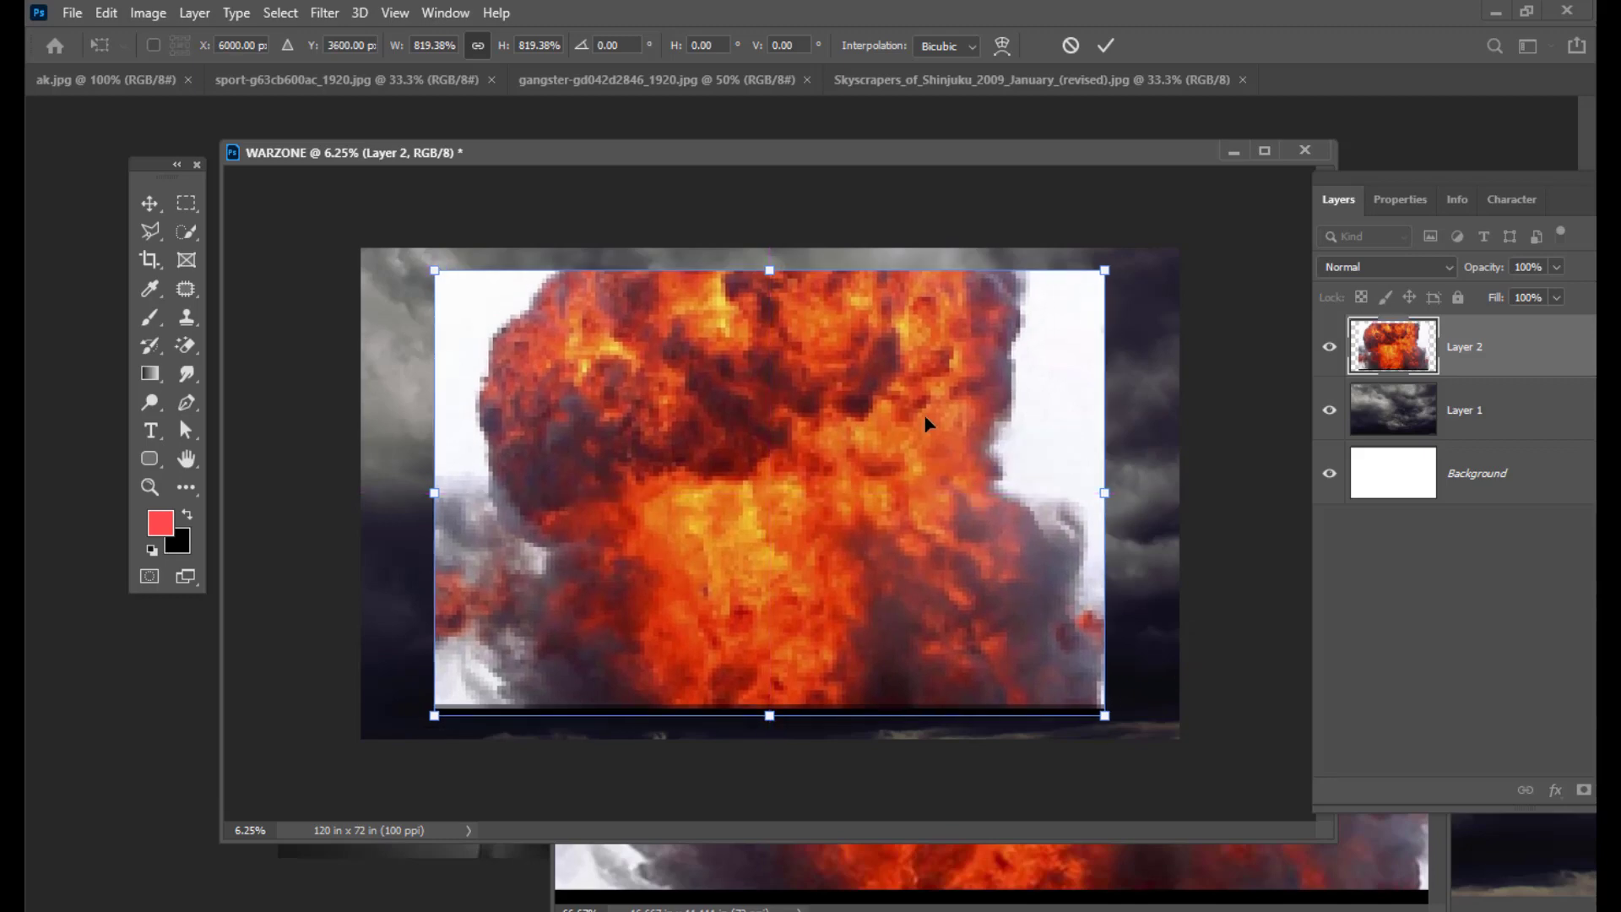
key(Return)
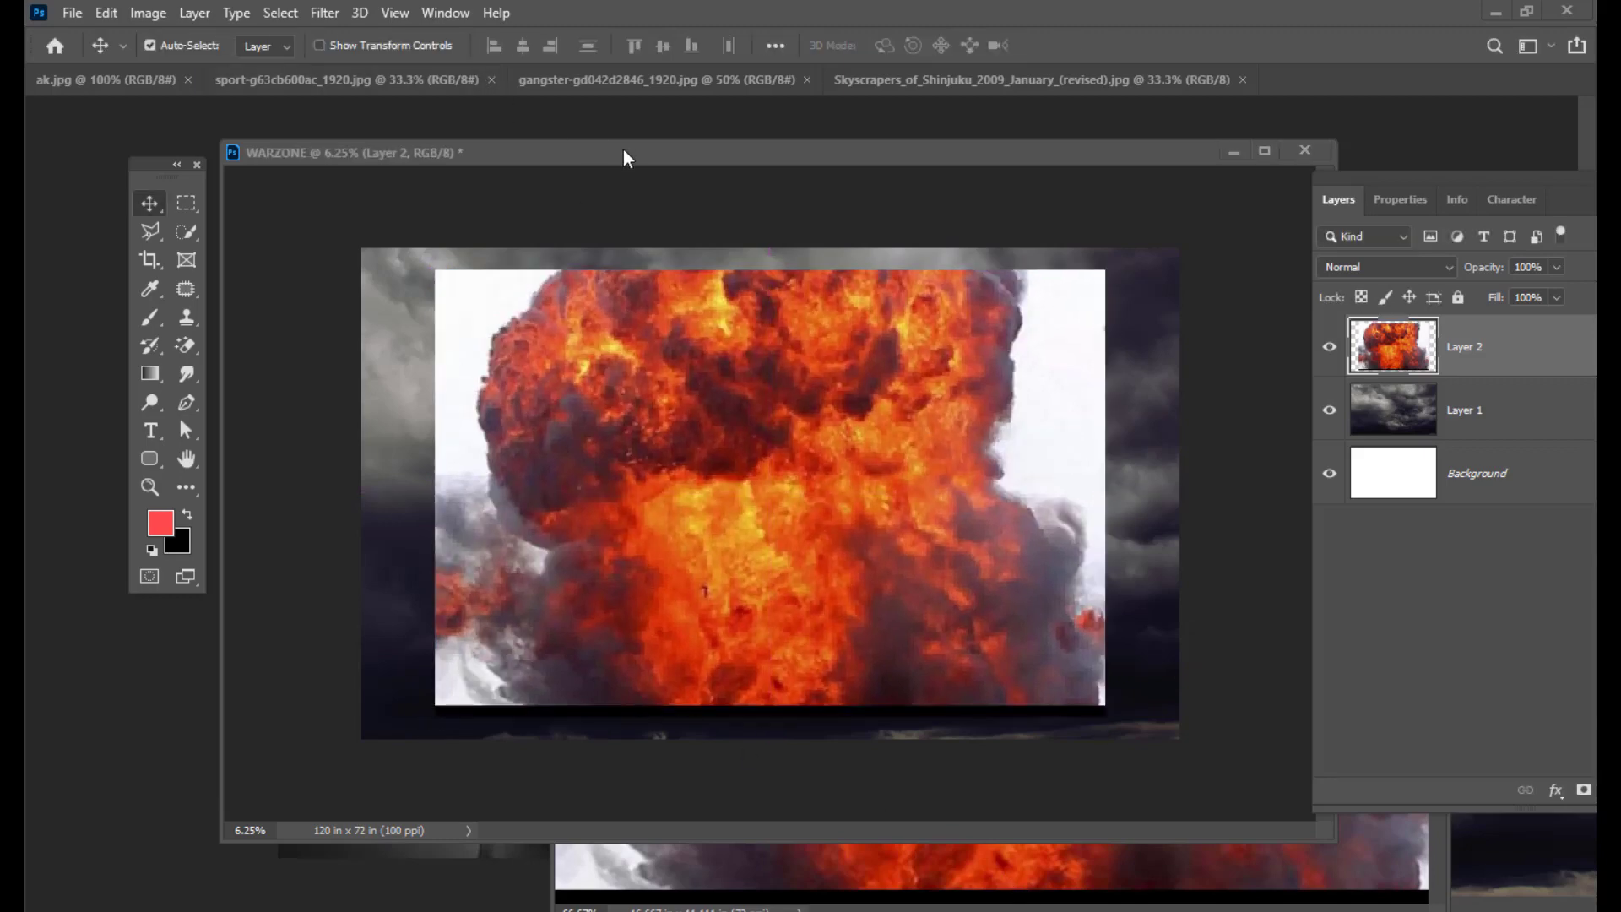
drag(626, 154, 589, 143)
drag(1339, 180, 1215, 176)
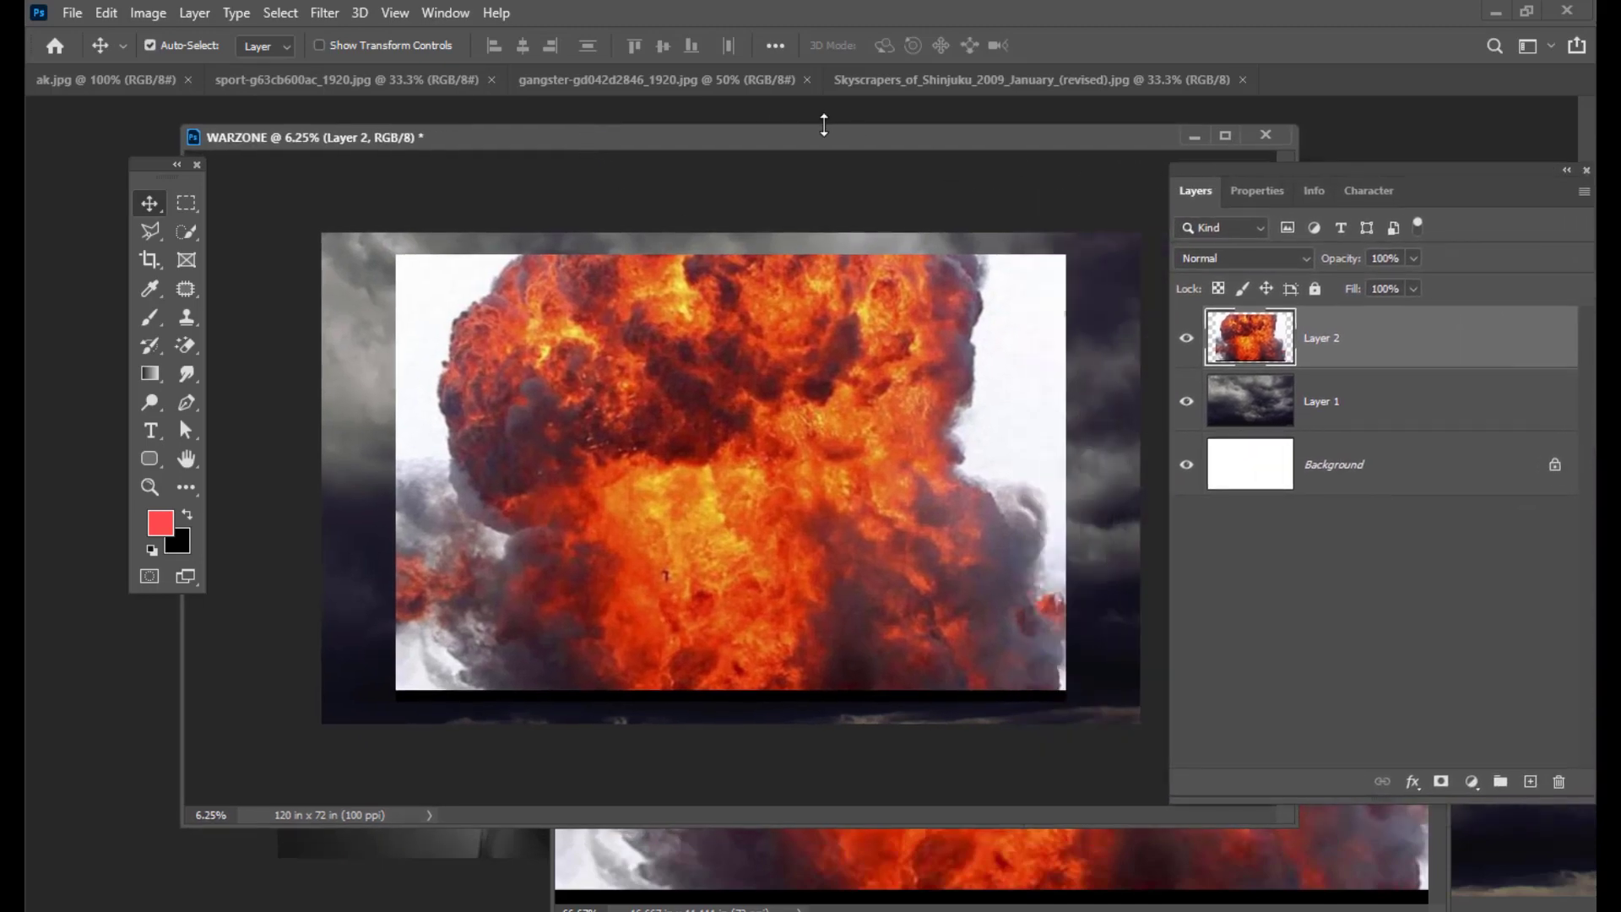
mouse_move(824, 125)
mouse_down()
mouse_move(807, 145)
mouse_move(840, 141)
mouse_up()
drag(1213, 172, 1248, 172)
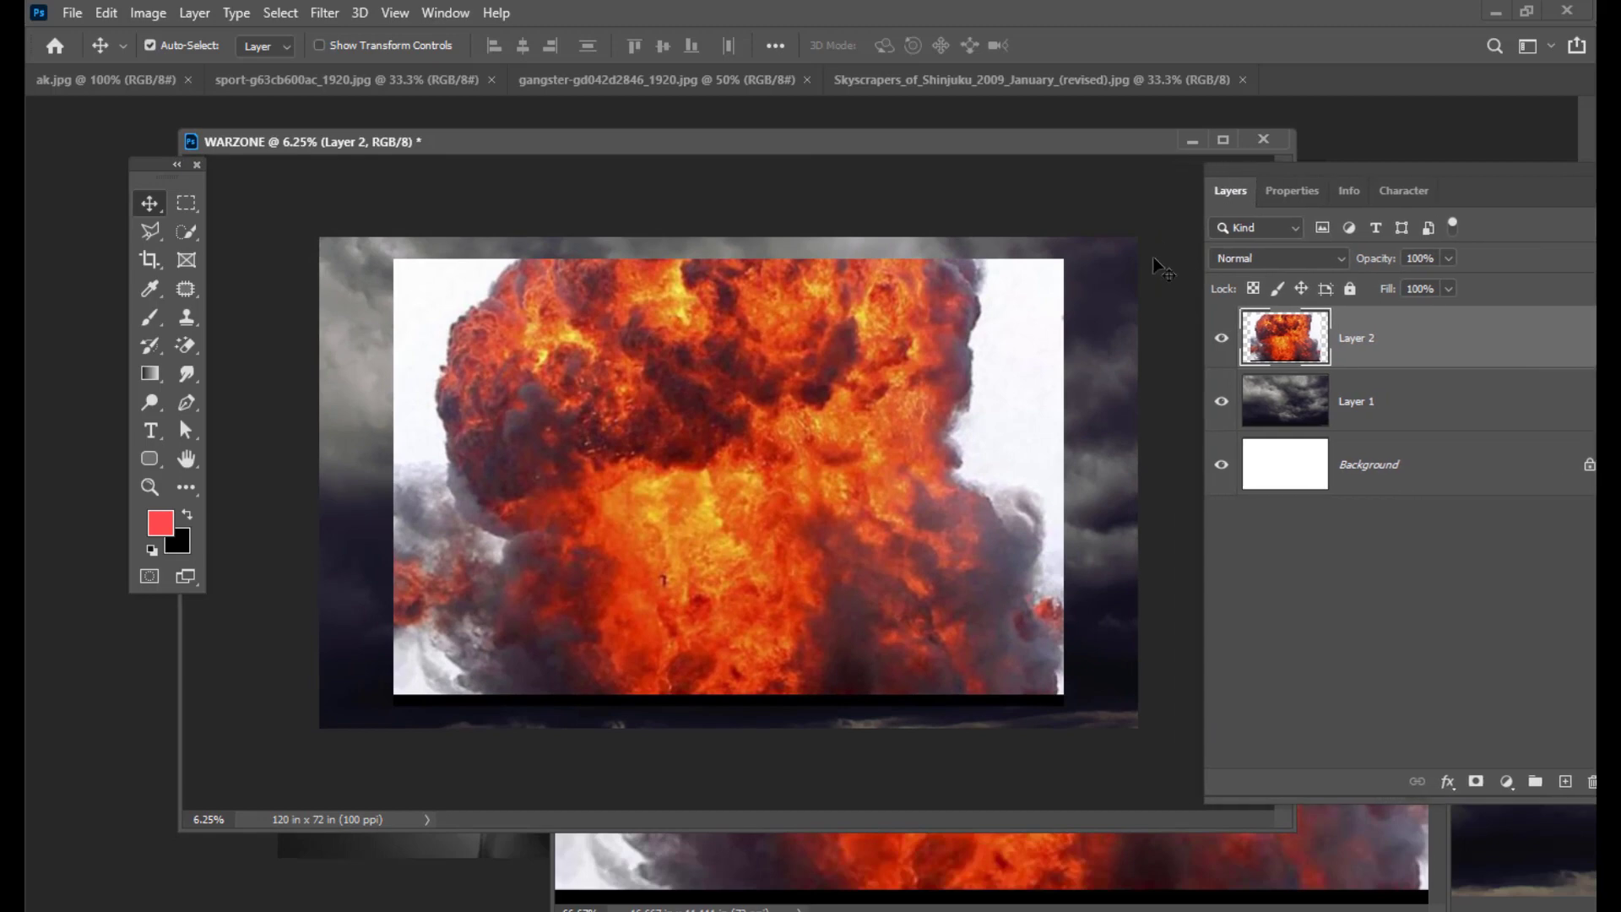
Step: Enlarge the explosion again to about 111% so it fills most of the canvas
key(ctrl+t)
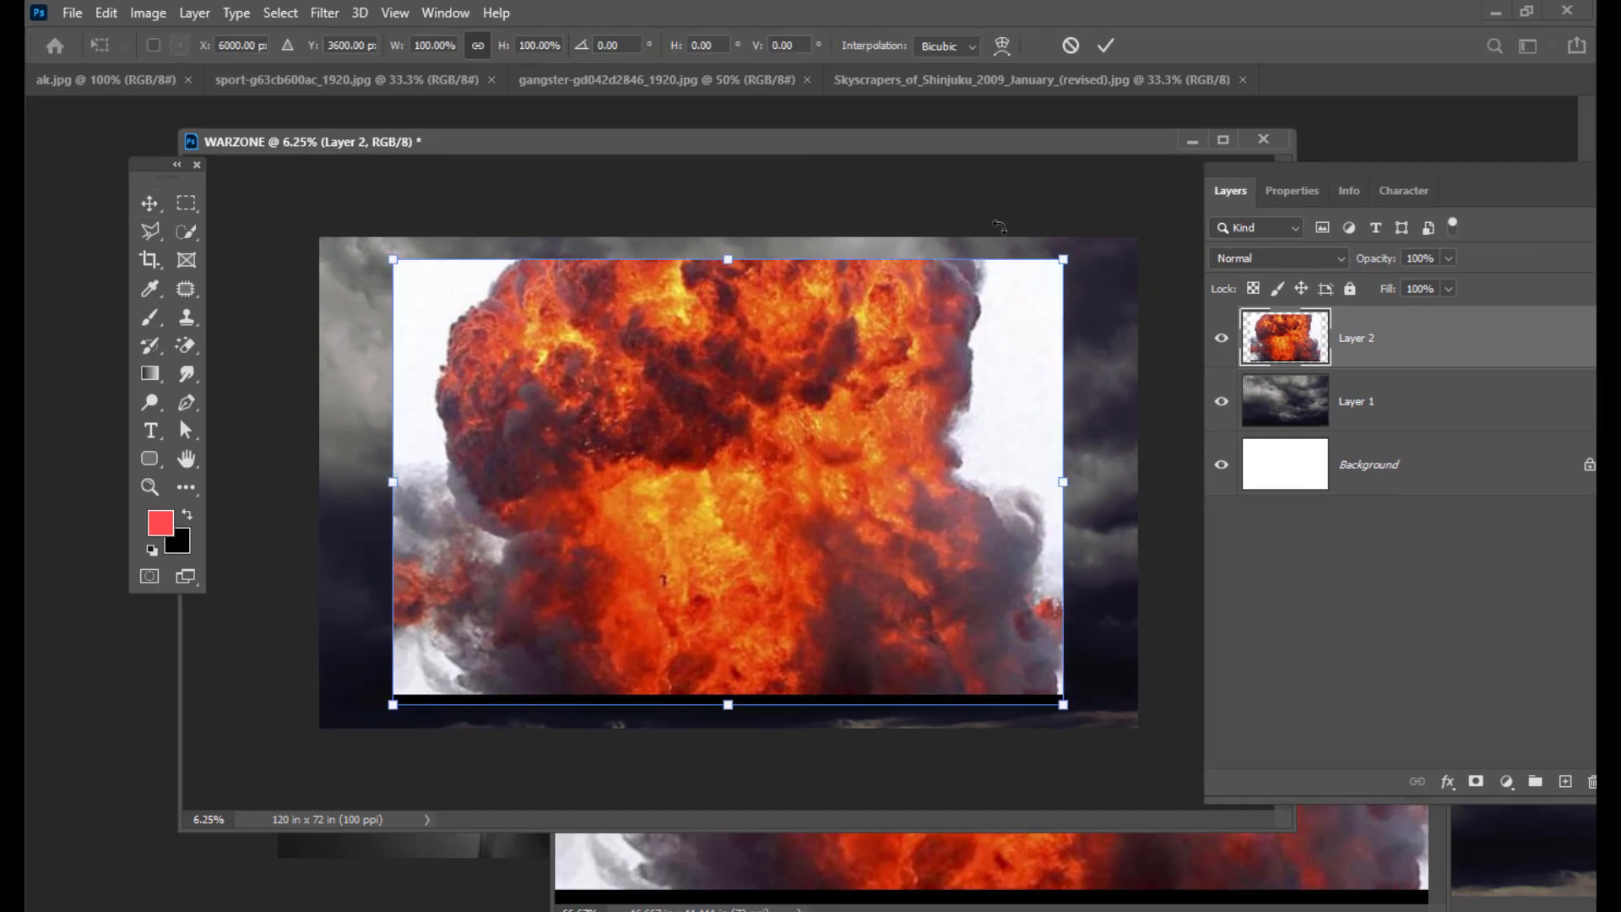
drag(1067, 259, 1098, 237)
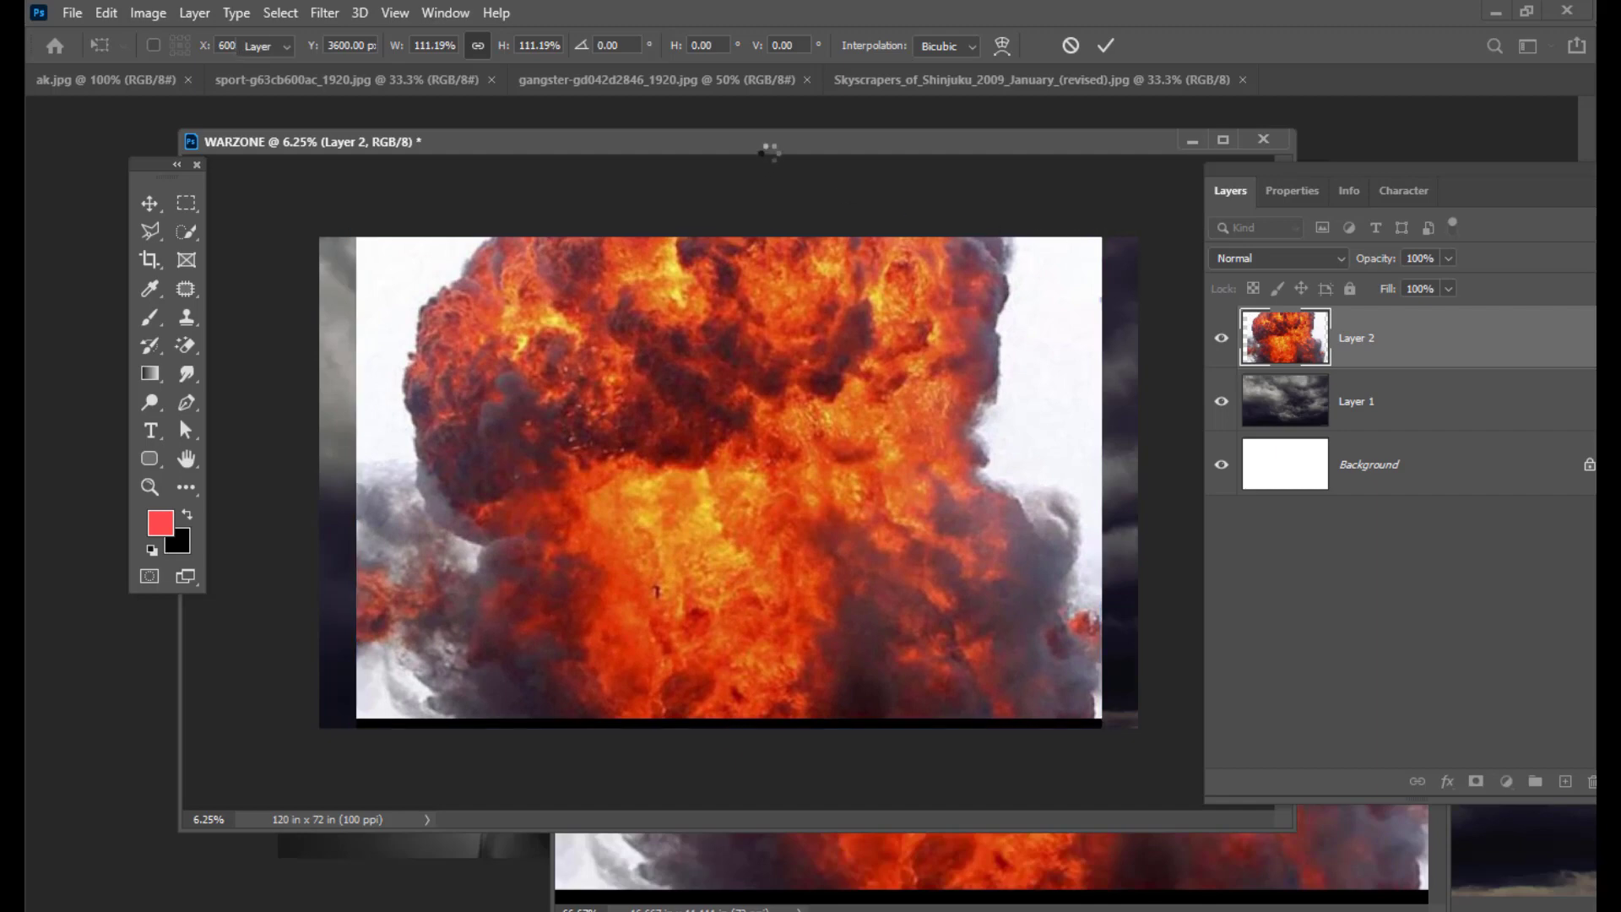
mouse_move(778, 140)
mouse_down()
mouse_move(764, 151)
mouse_move(782, 152)
mouse_up()
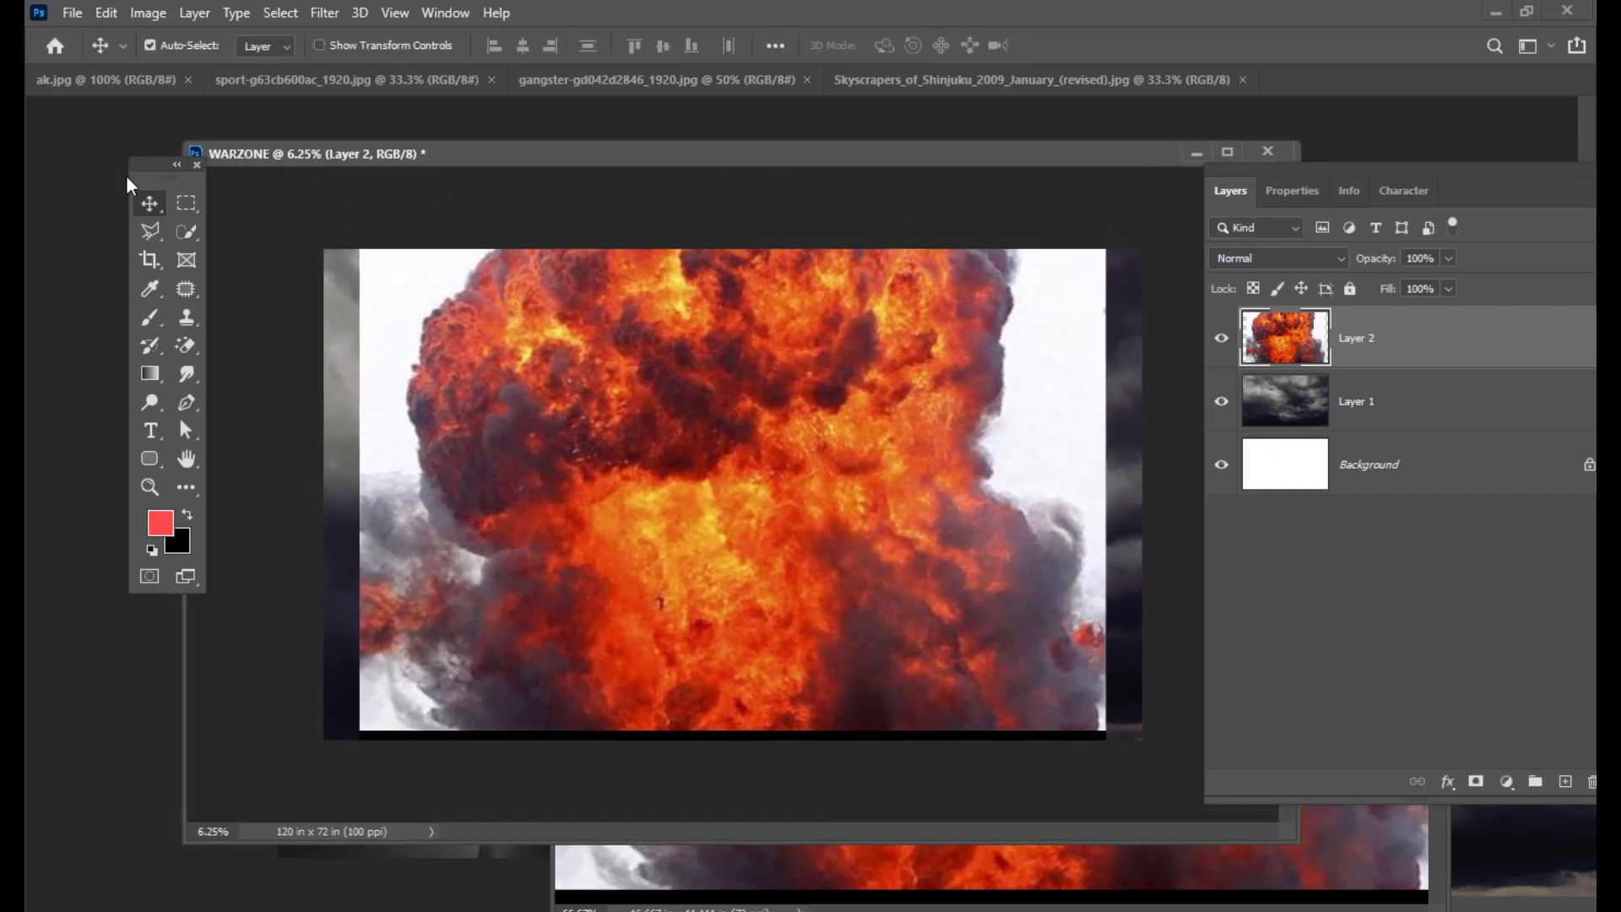
drag(144, 163, 68, 139)
drag(1266, 171, 1256, 174)
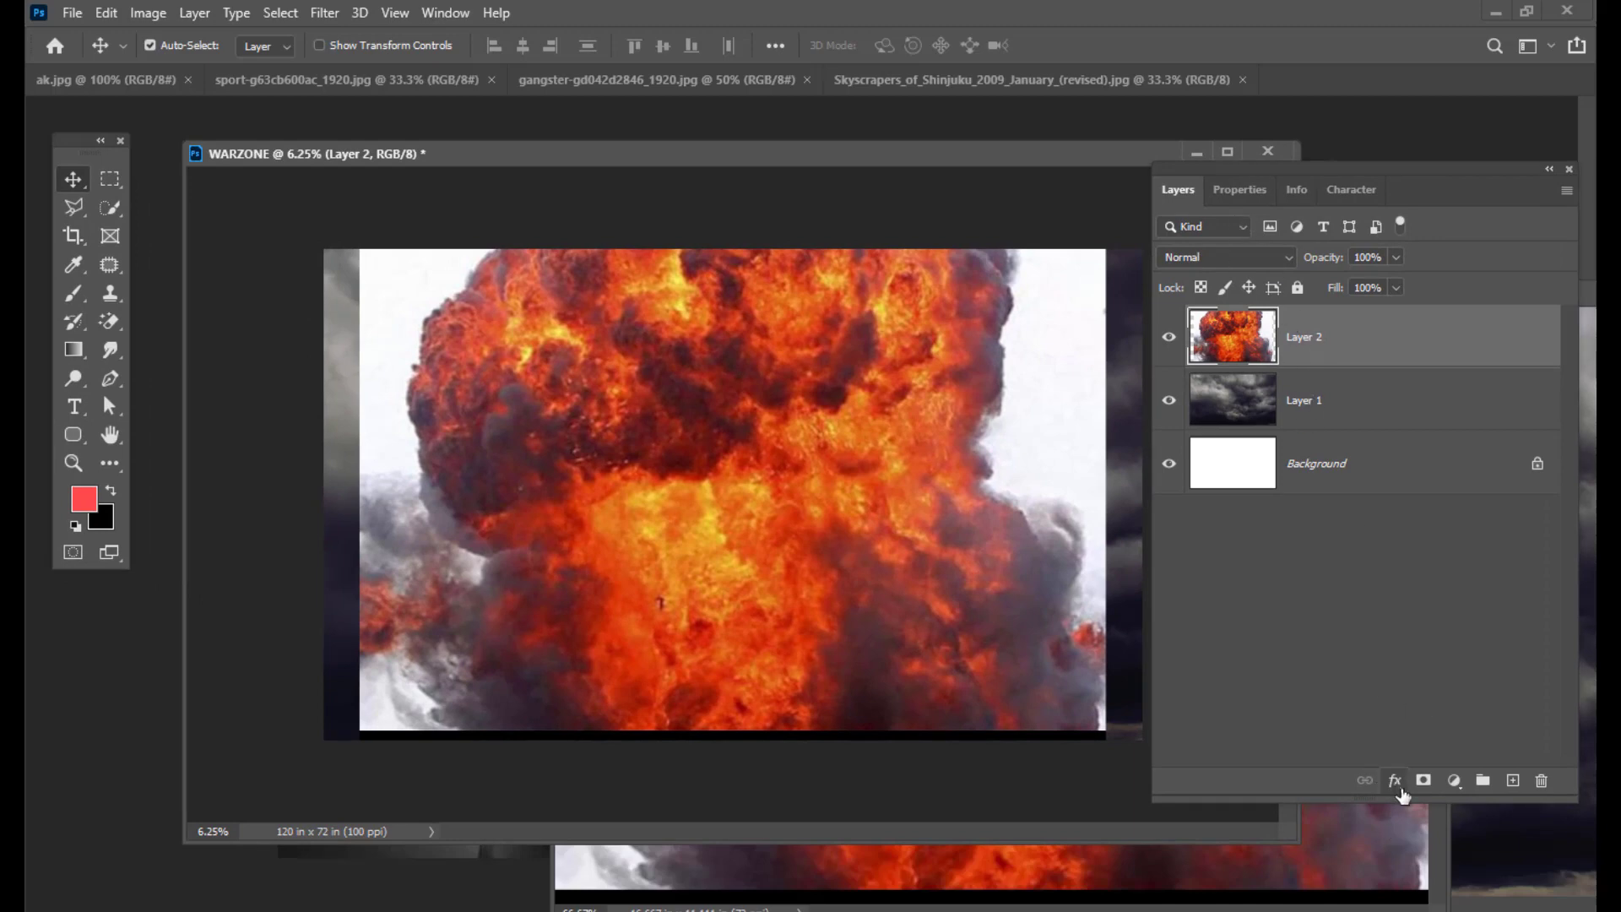
drag(1222, 172, 1226, 169)
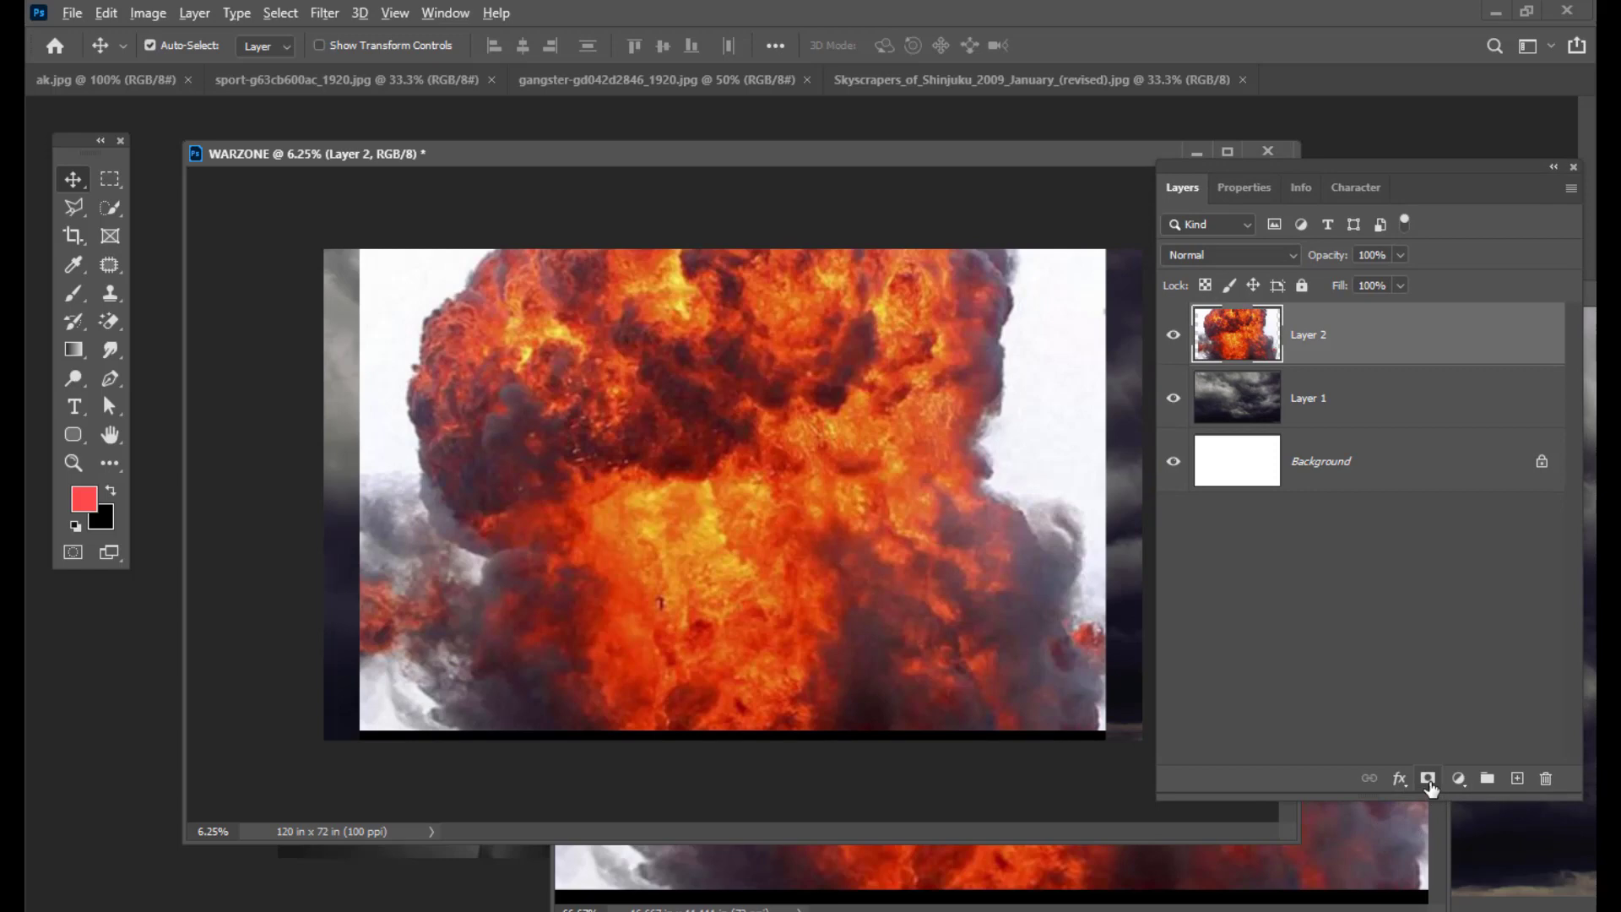
Step: Add a hide-all mask to the explosion layer and pick a brush preset
alt+click(1427, 778)
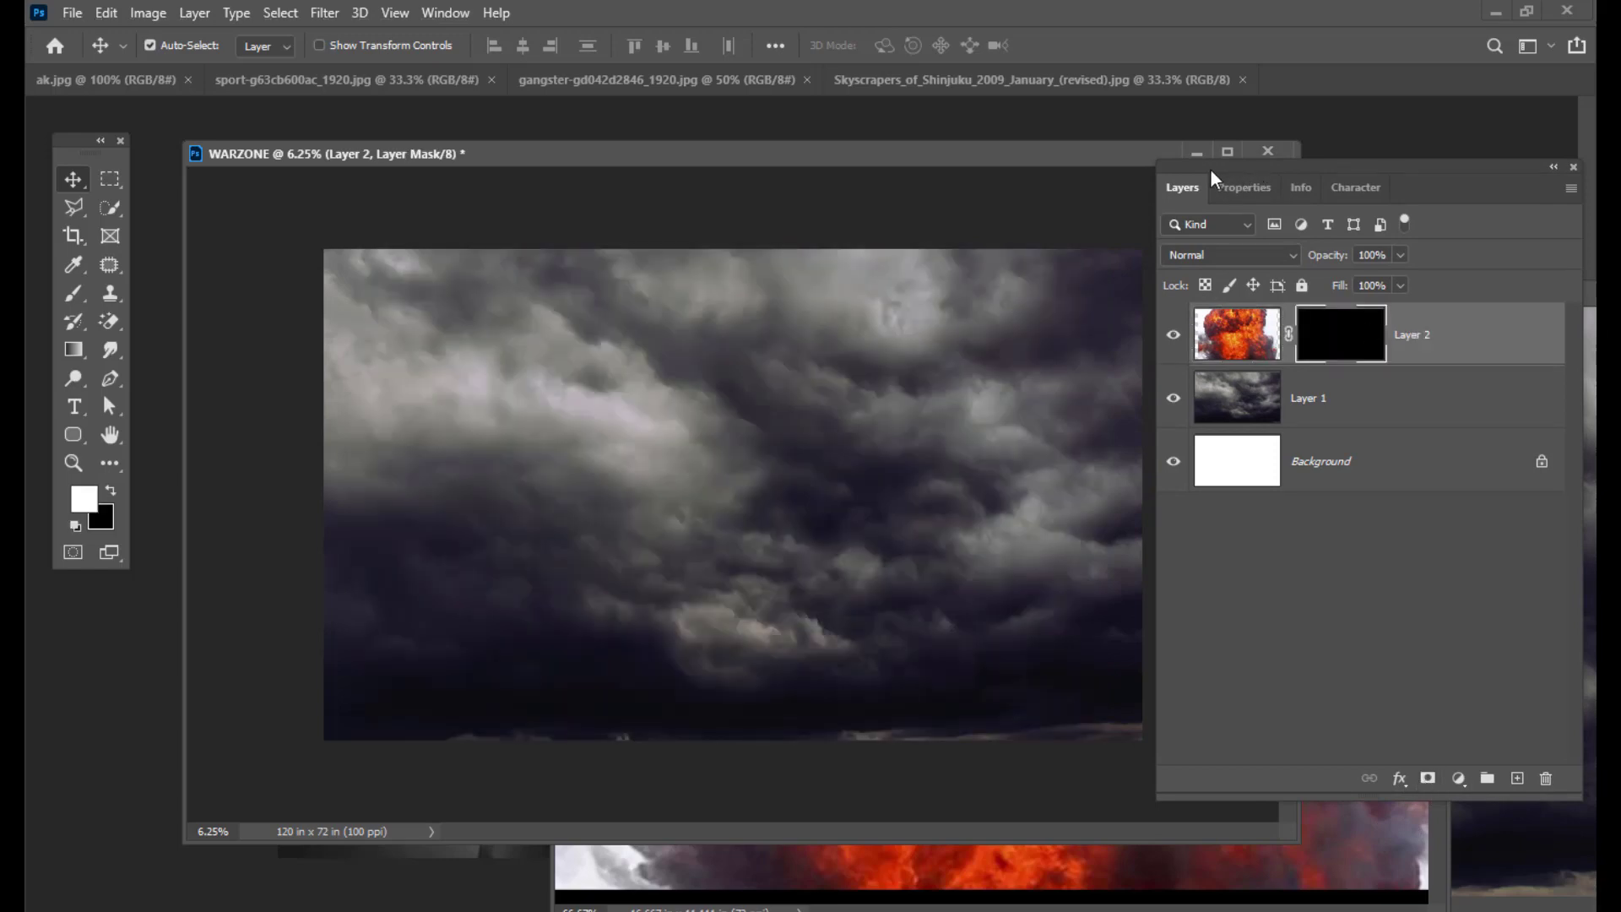
drag(1212, 173, 1216, 173)
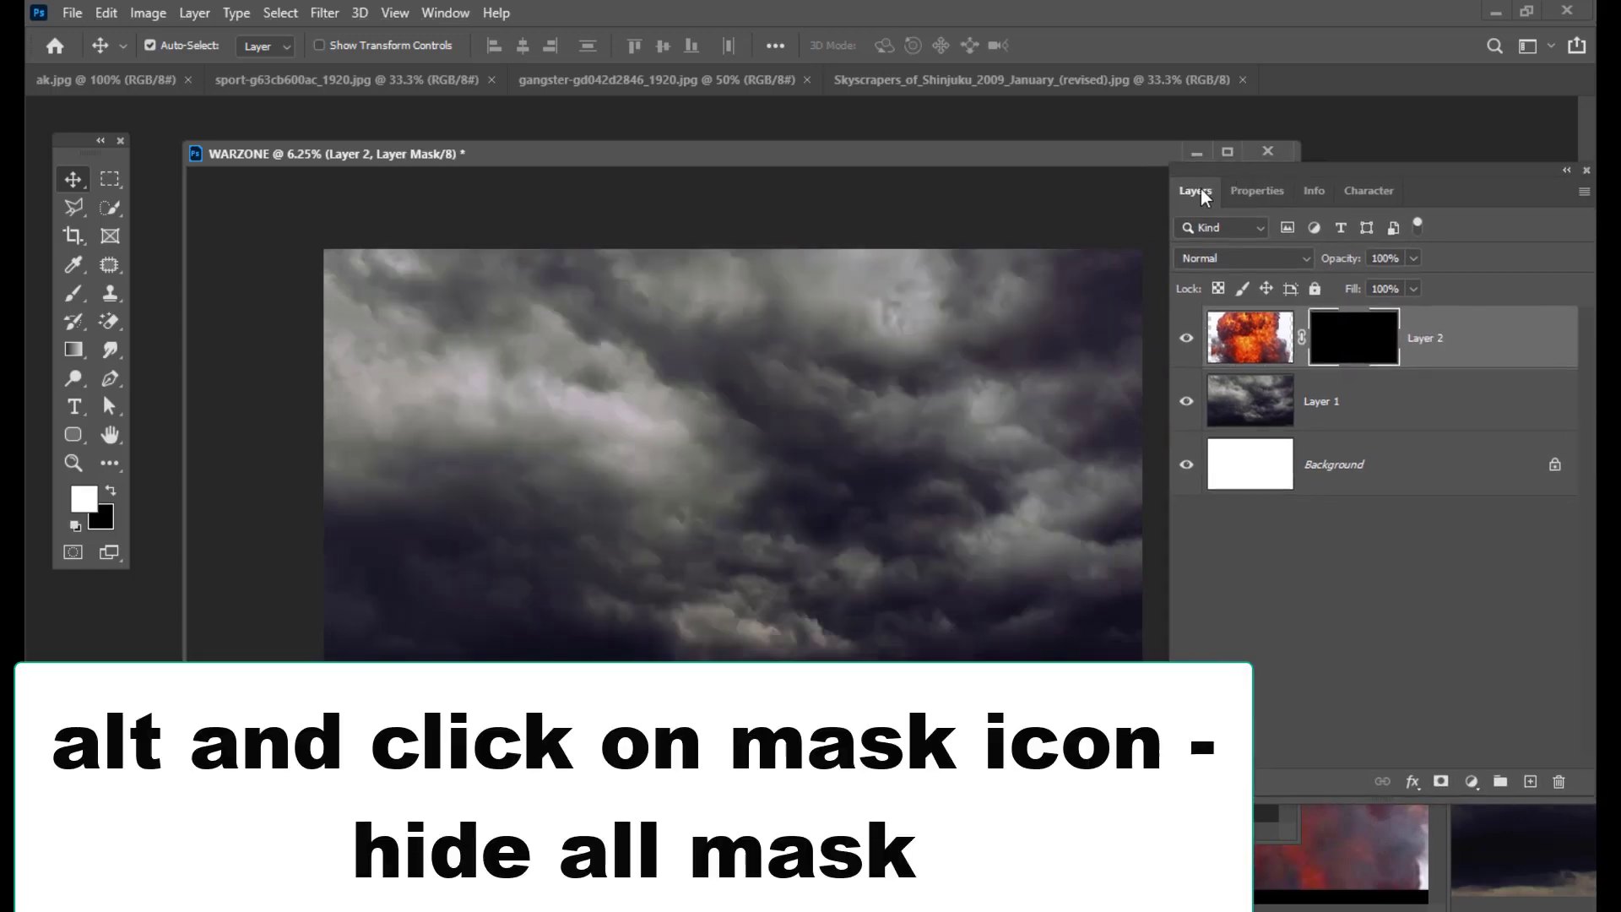
click(74, 294)
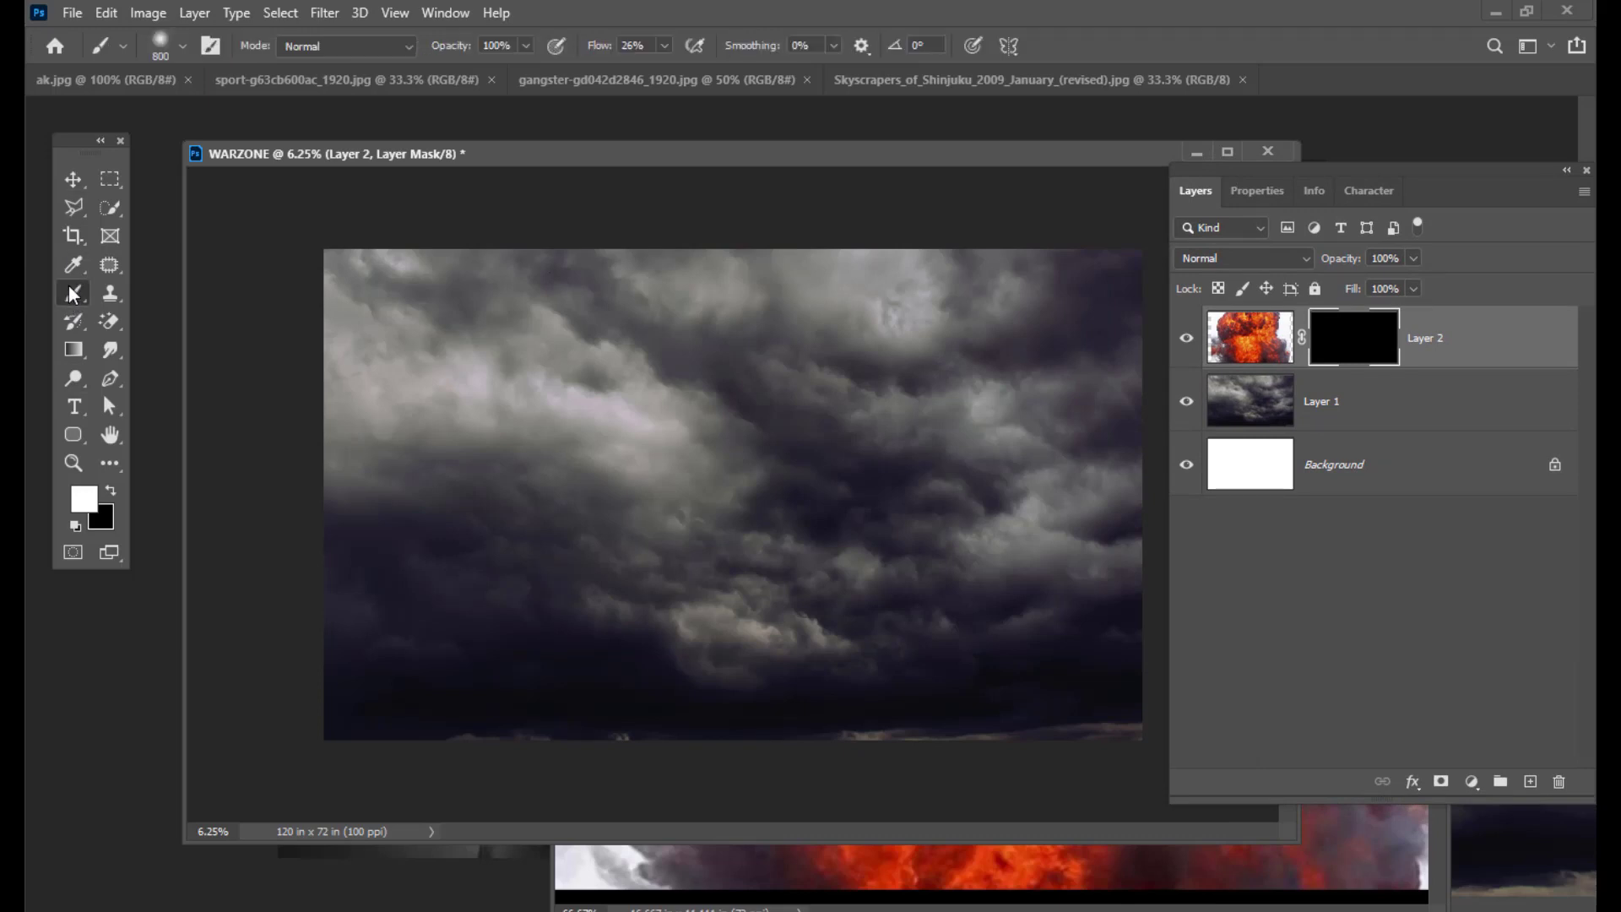
click(162, 44)
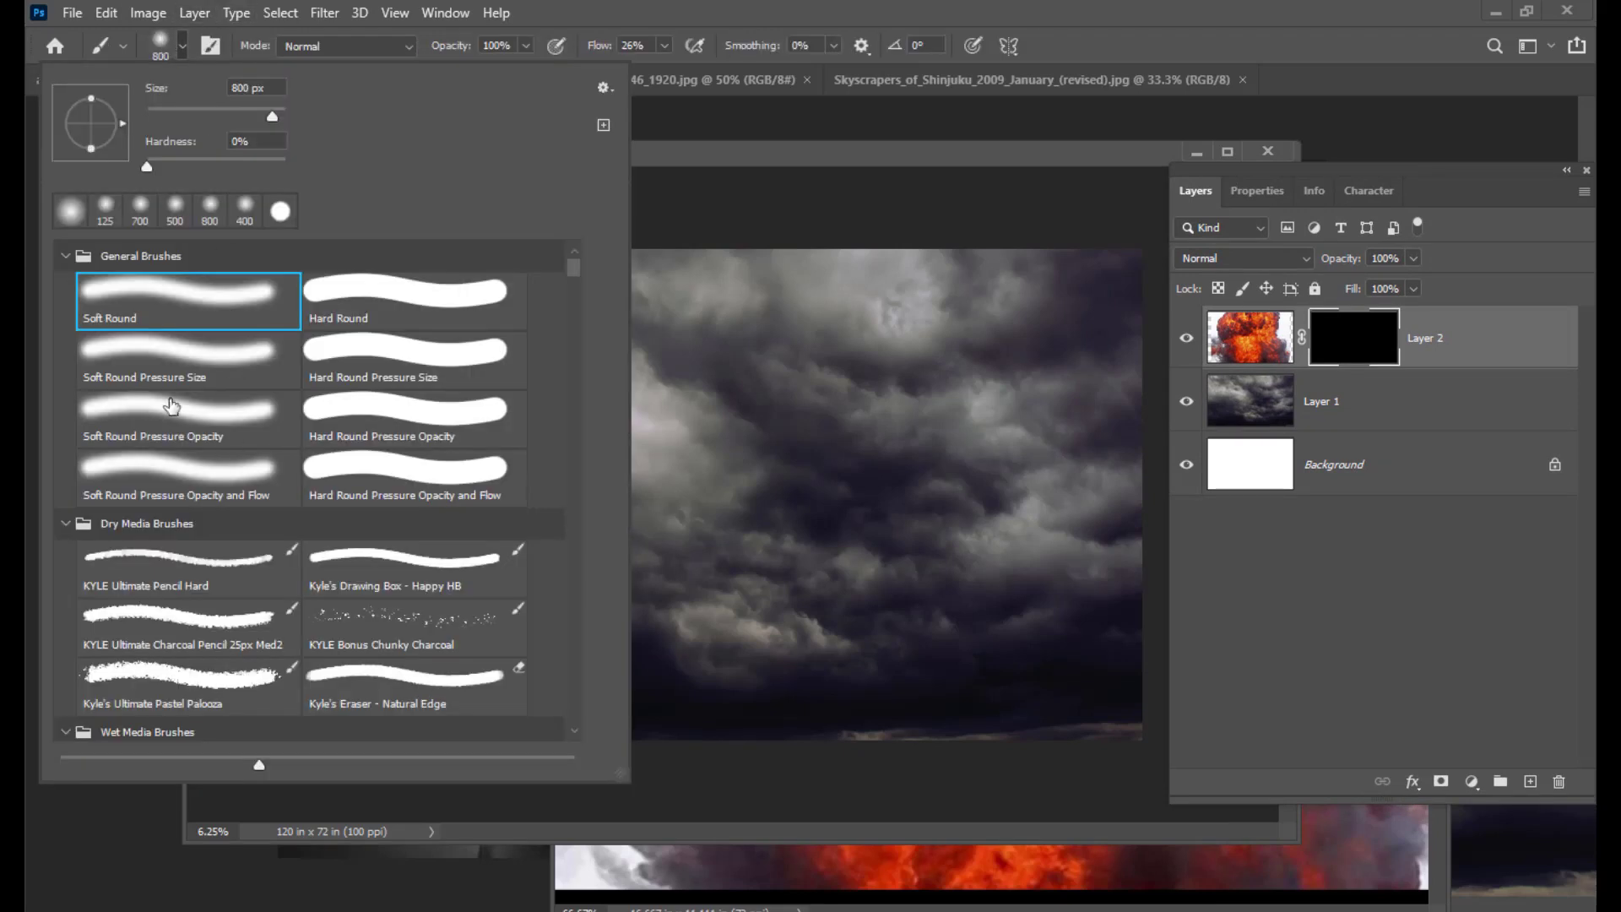
drag(1220, 176, 1249, 175)
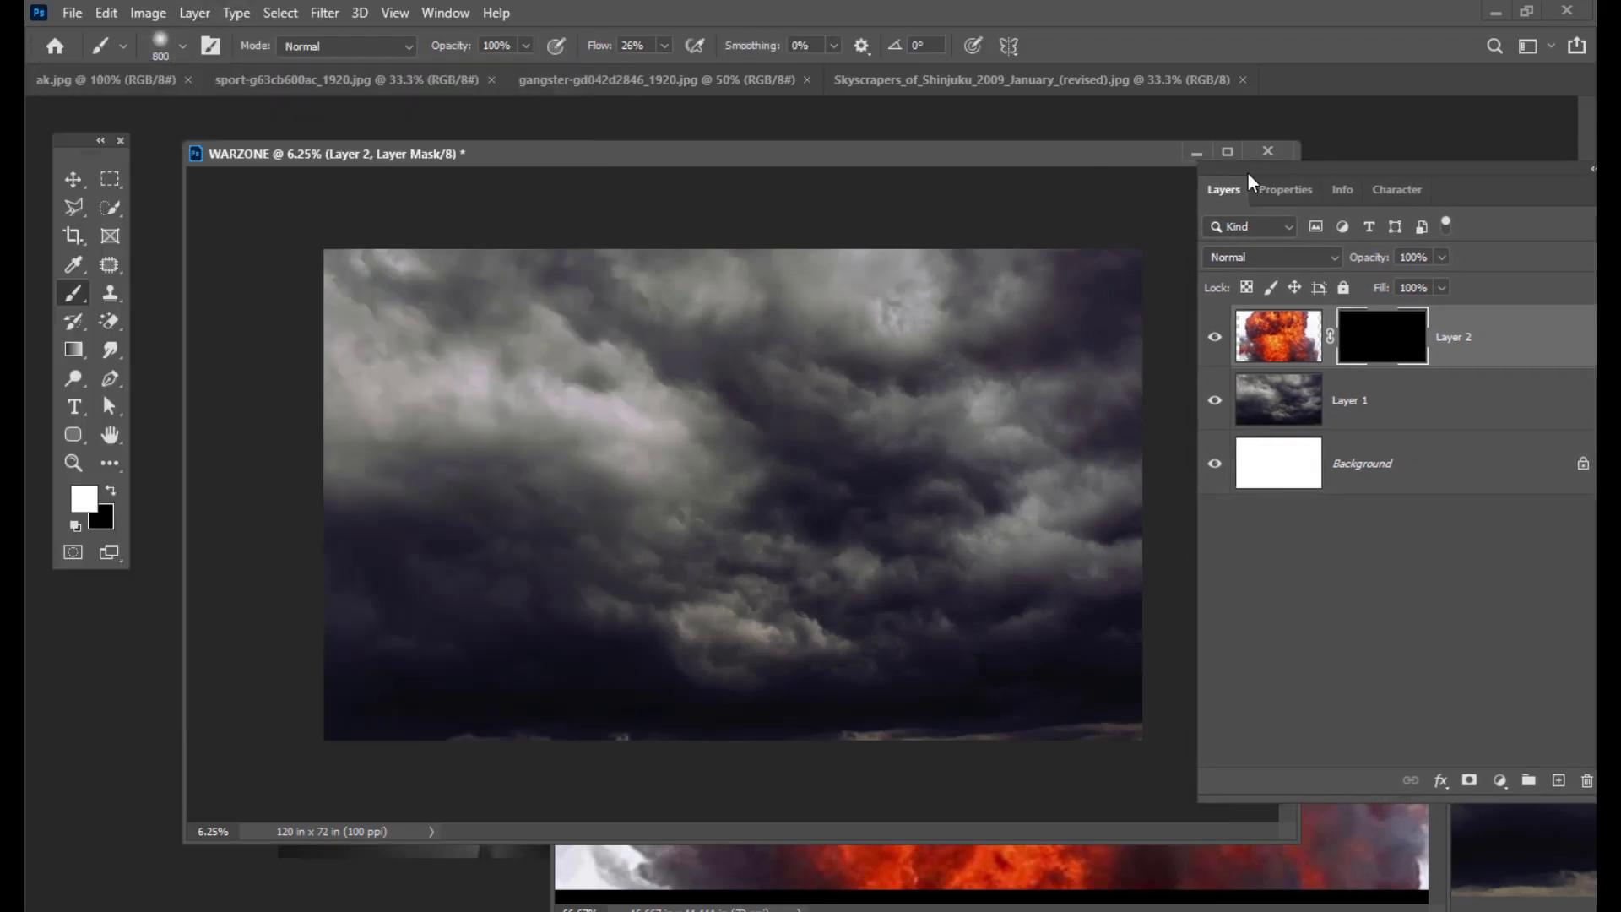
mouse_move(749, 160)
mouse_down()
mouse_move(737, 153)
mouse_move(779, 177)
mouse_up()
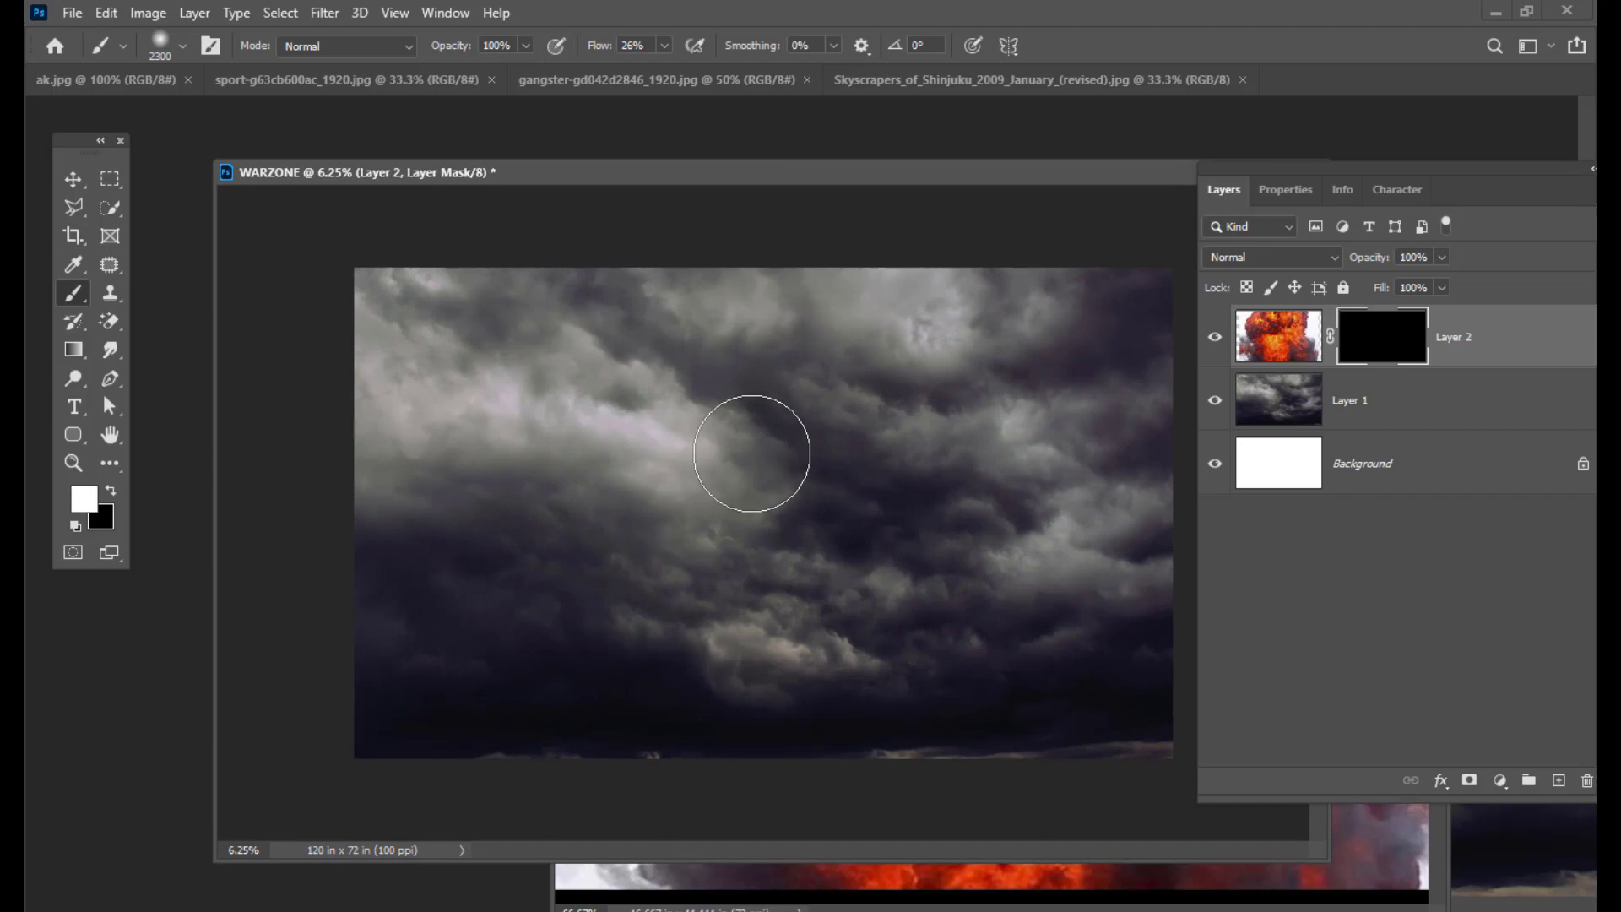
Step: With a roughly 3900 px brush at 100% flow, paint the explosion back into the clouds' centre
key(bracketright)
key(bracketright)
key(bracketright)
key(bracketright)
key(bracketright)
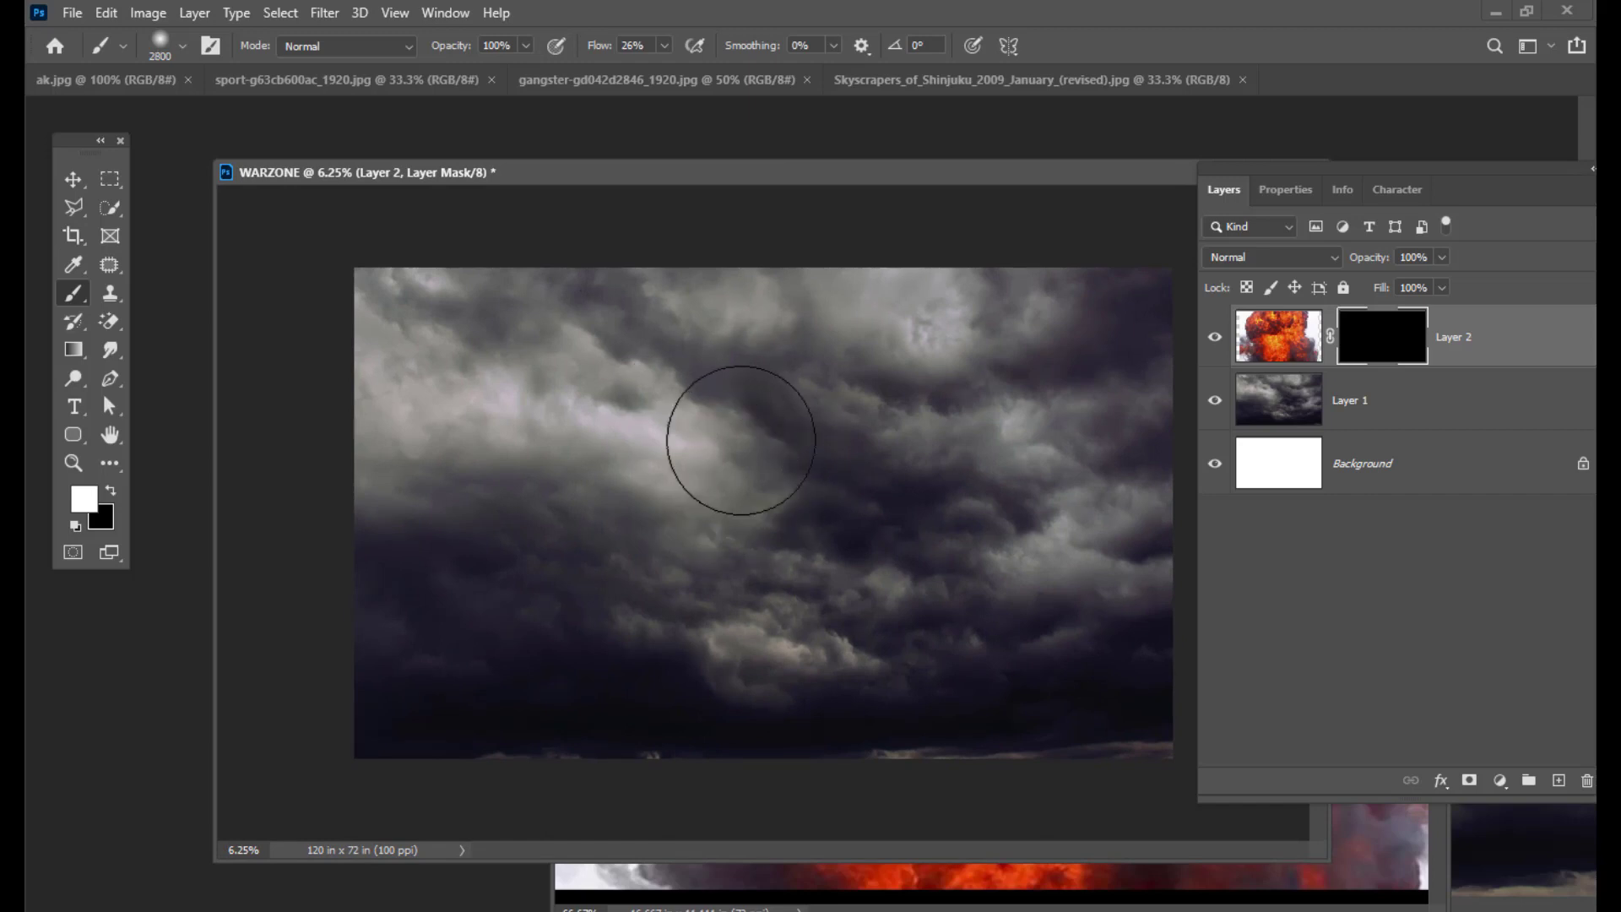
click(664, 47)
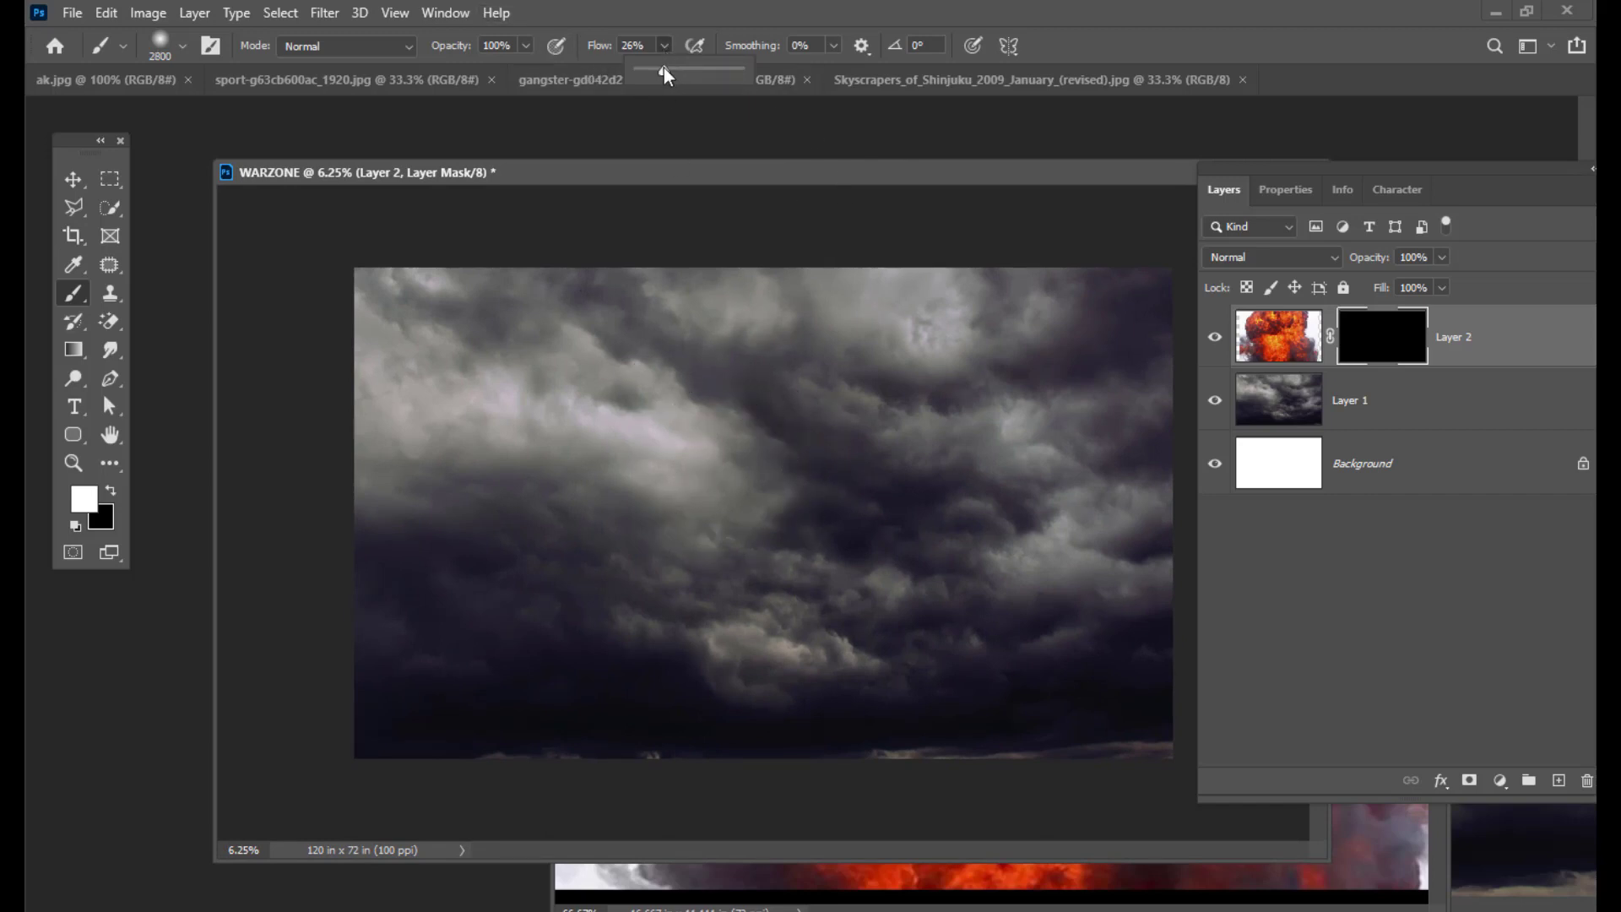
drag(664, 70, 814, 80)
key(bracketright)
key(bracketright)
key(bracketright)
key(bracketright)
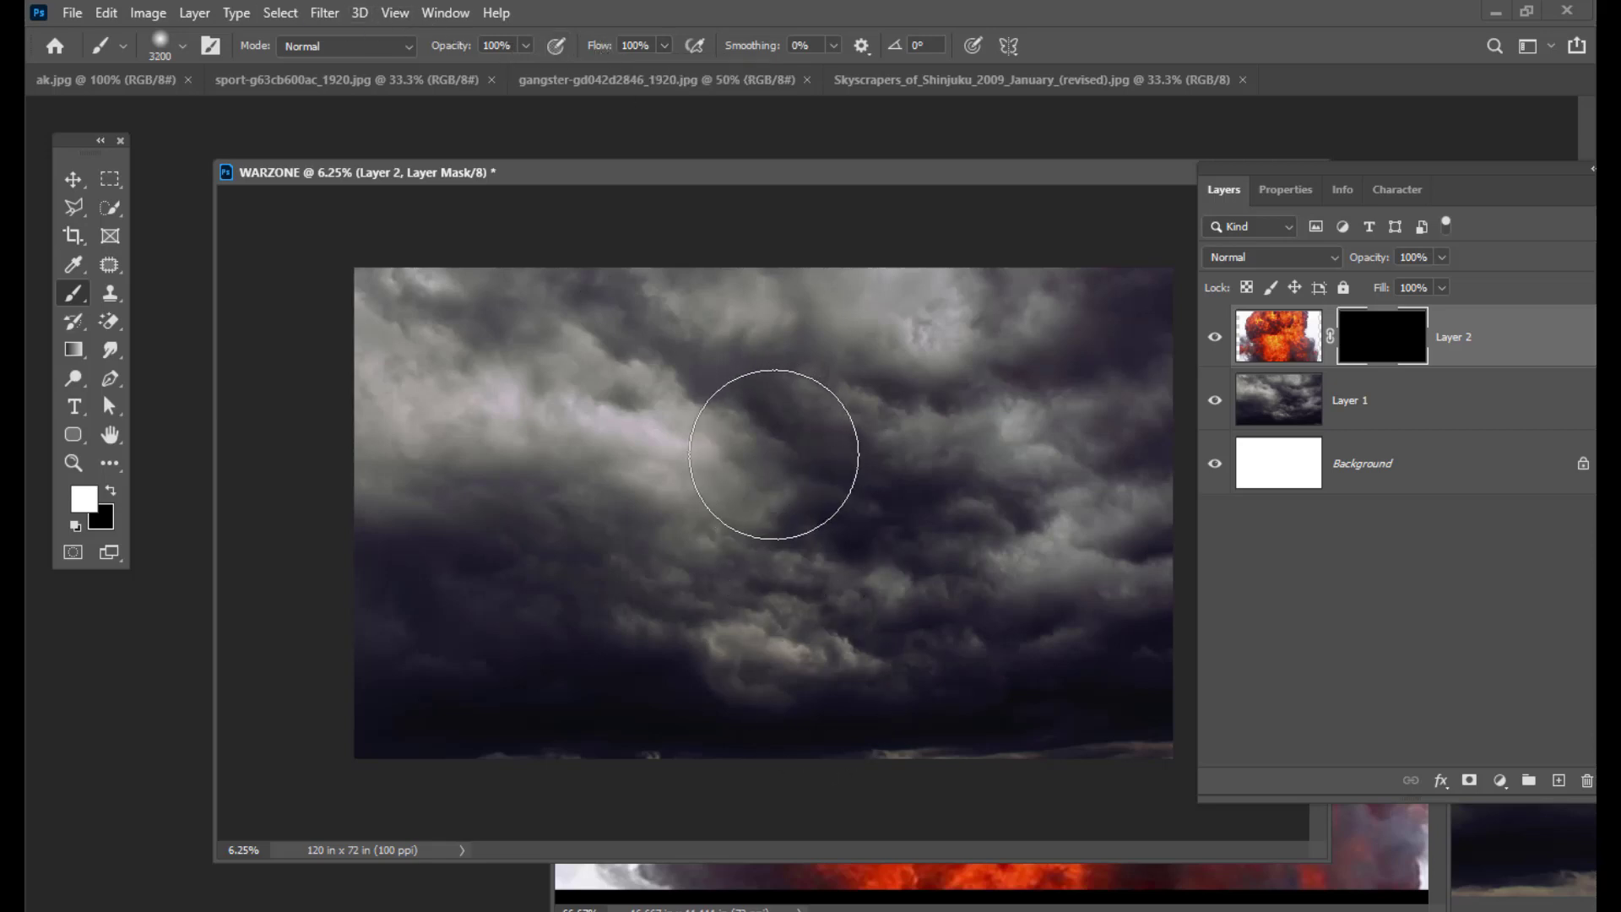
key(bracketright)
key(bracketright)
key(bracketright)
key(bracketright)
key(bracketright)
key(bracketright)
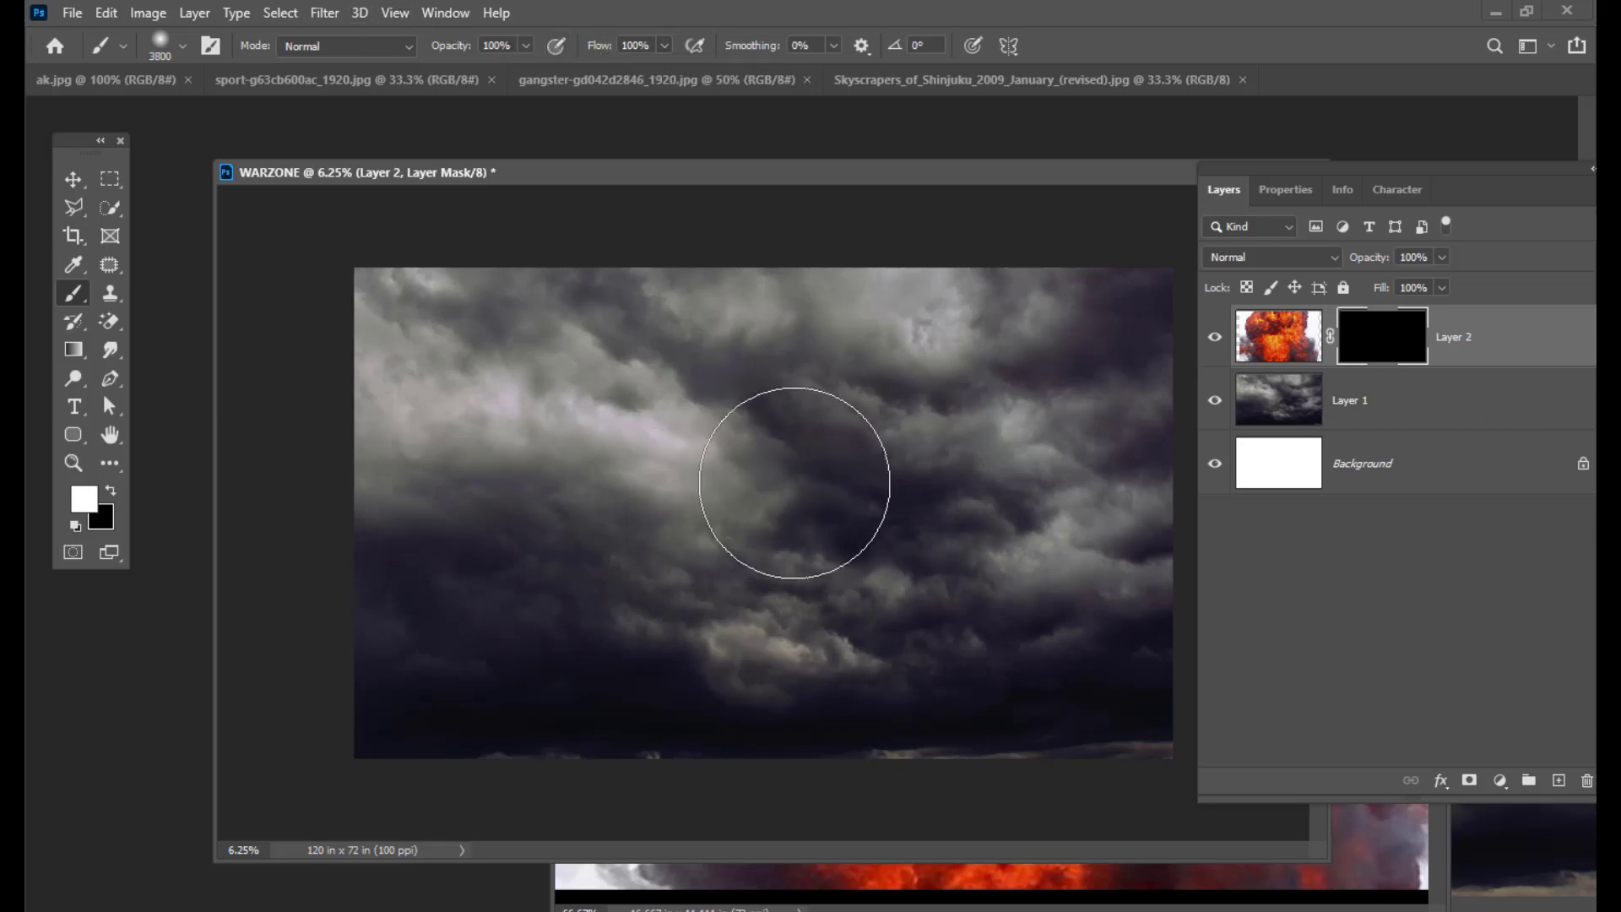
key(bracketright)
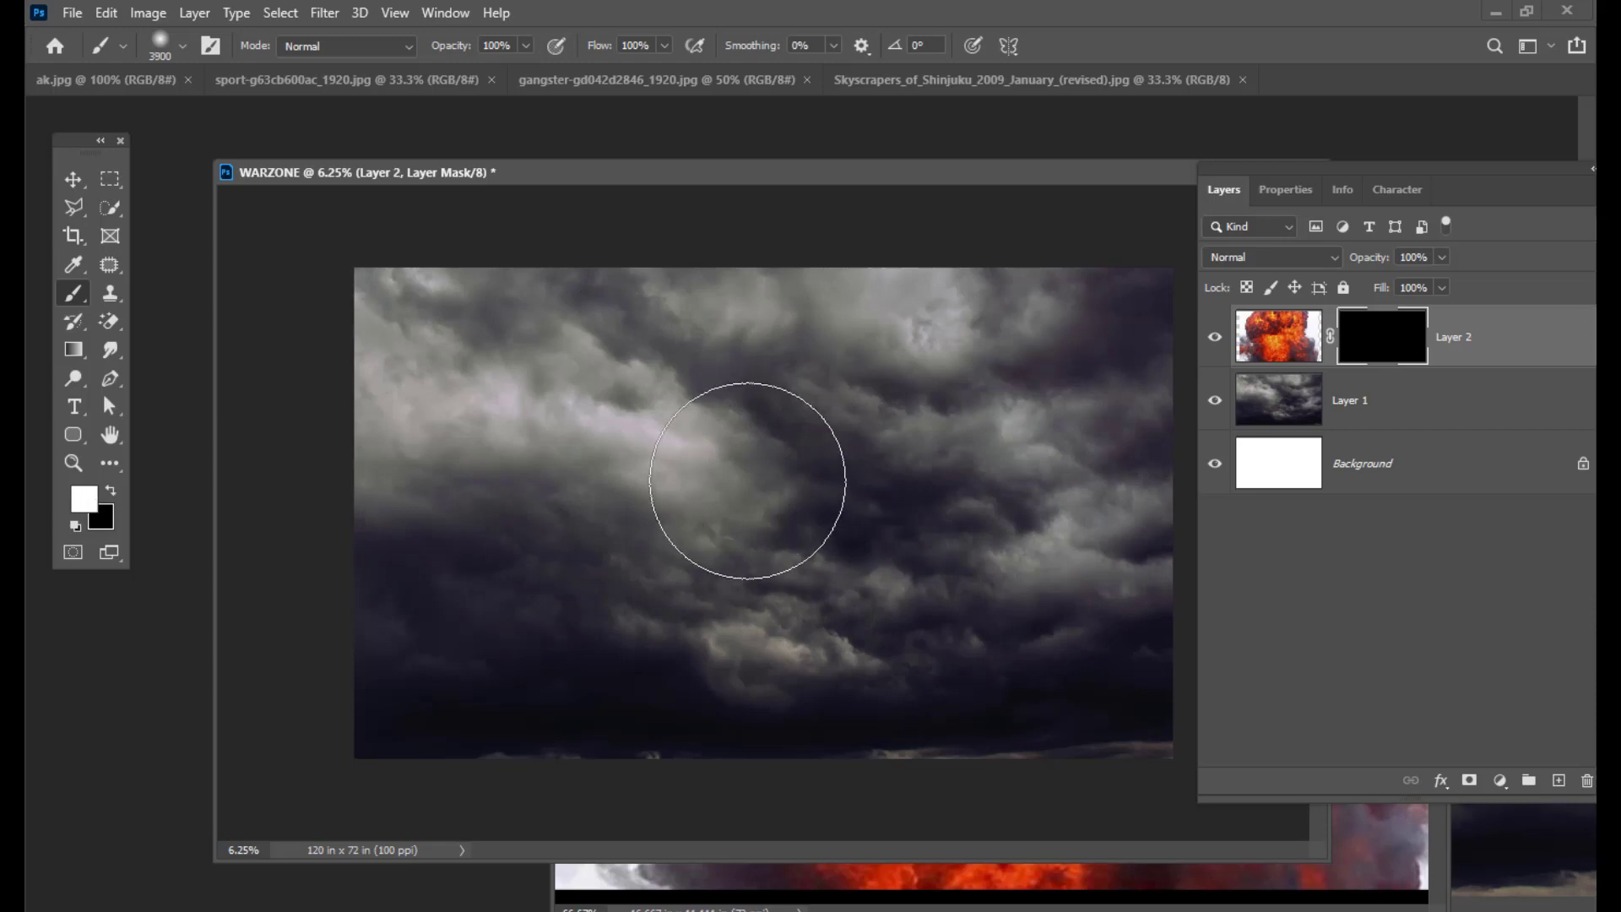
key(bracketright)
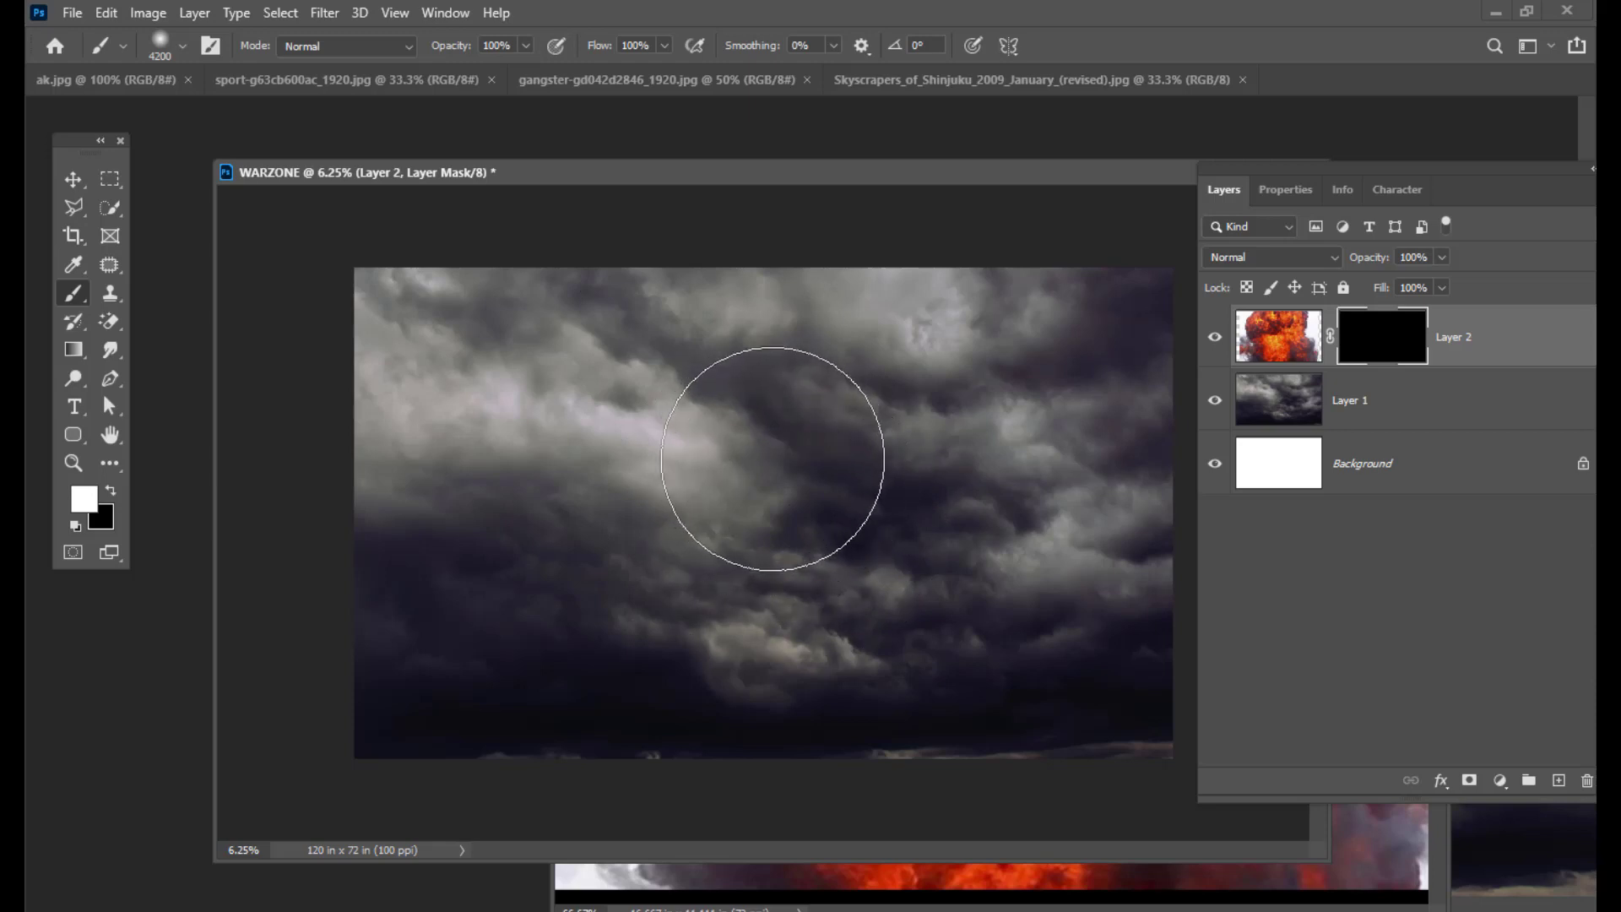
click(770, 464)
mouse_move(771, 471)
mouse_down()
mouse_move(850, 456)
mouse_move(834, 528)
mouse_move(793, 590)
mouse_move(728, 598)
mouse_move(745, 577)
mouse_move(687, 374)
mouse_move(693, 394)
mouse_move(904, 392)
mouse_move(885, 355)
mouse_move(891, 408)
mouse_move(848, 576)
mouse_move(575, 516)
mouse_move(651, 463)
mouse_move(584, 464)
mouse_move(600, 501)
mouse_move(922, 616)
mouse_move(907, 621)
mouse_move(905, 555)
mouse_move(684, 347)
mouse_move(826, 404)
mouse_move(836, 427)
mouse_move(732, 430)
mouse_move(842, 408)
mouse_move(1116, 419)
mouse_up()
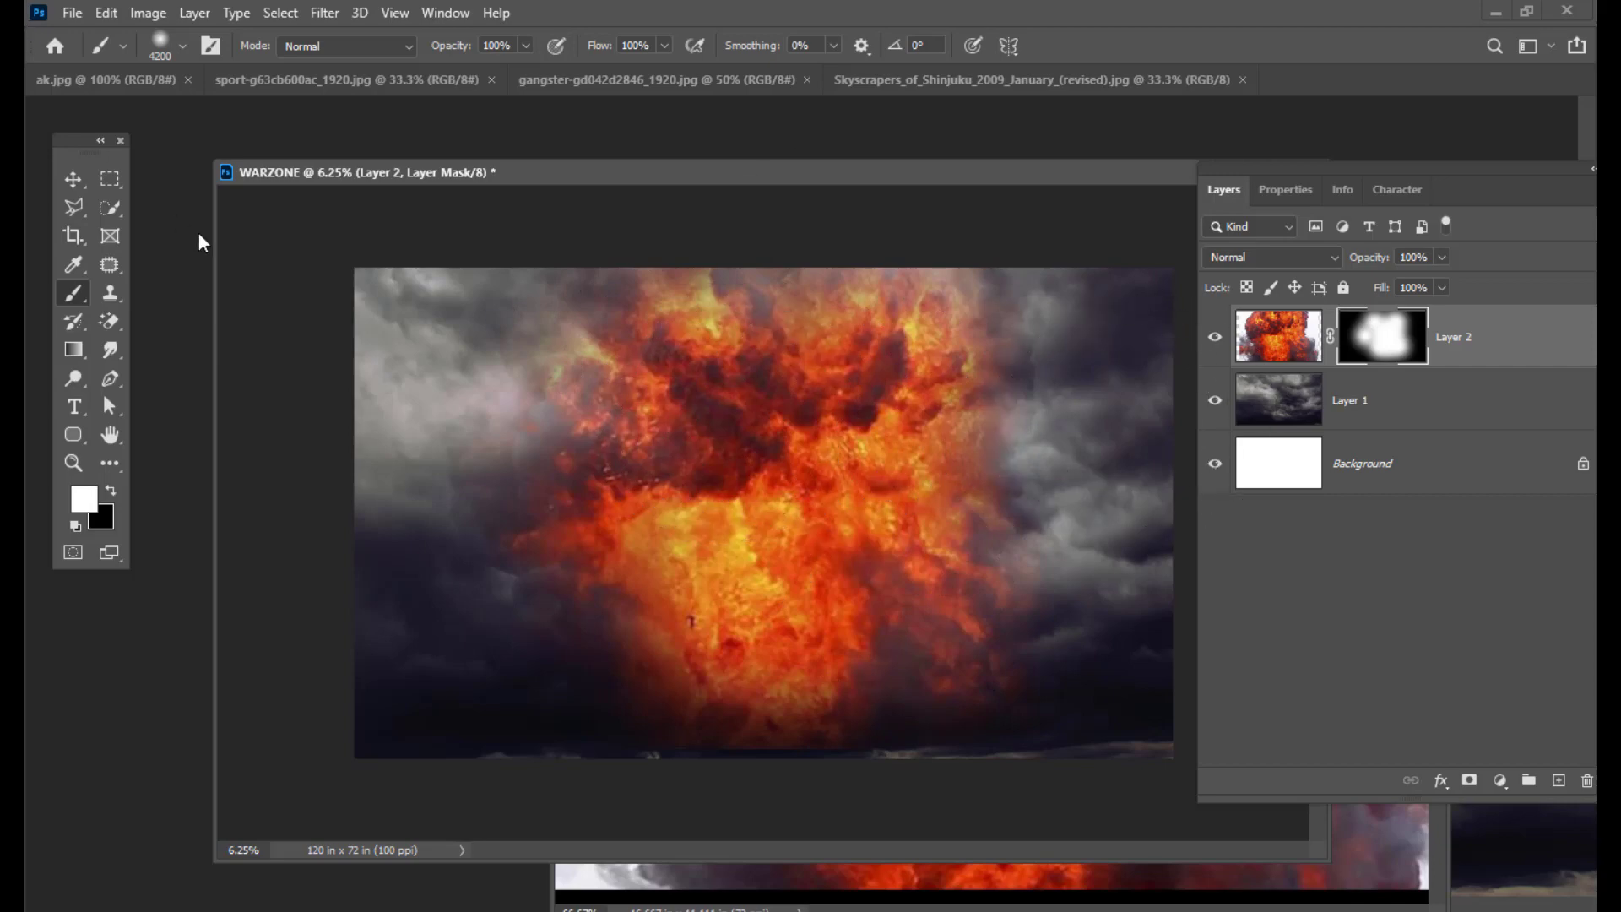
Step: Switch to the Move tool and reposition the WARZONE document window
click(74, 179)
drag(852, 183, 656, 103)
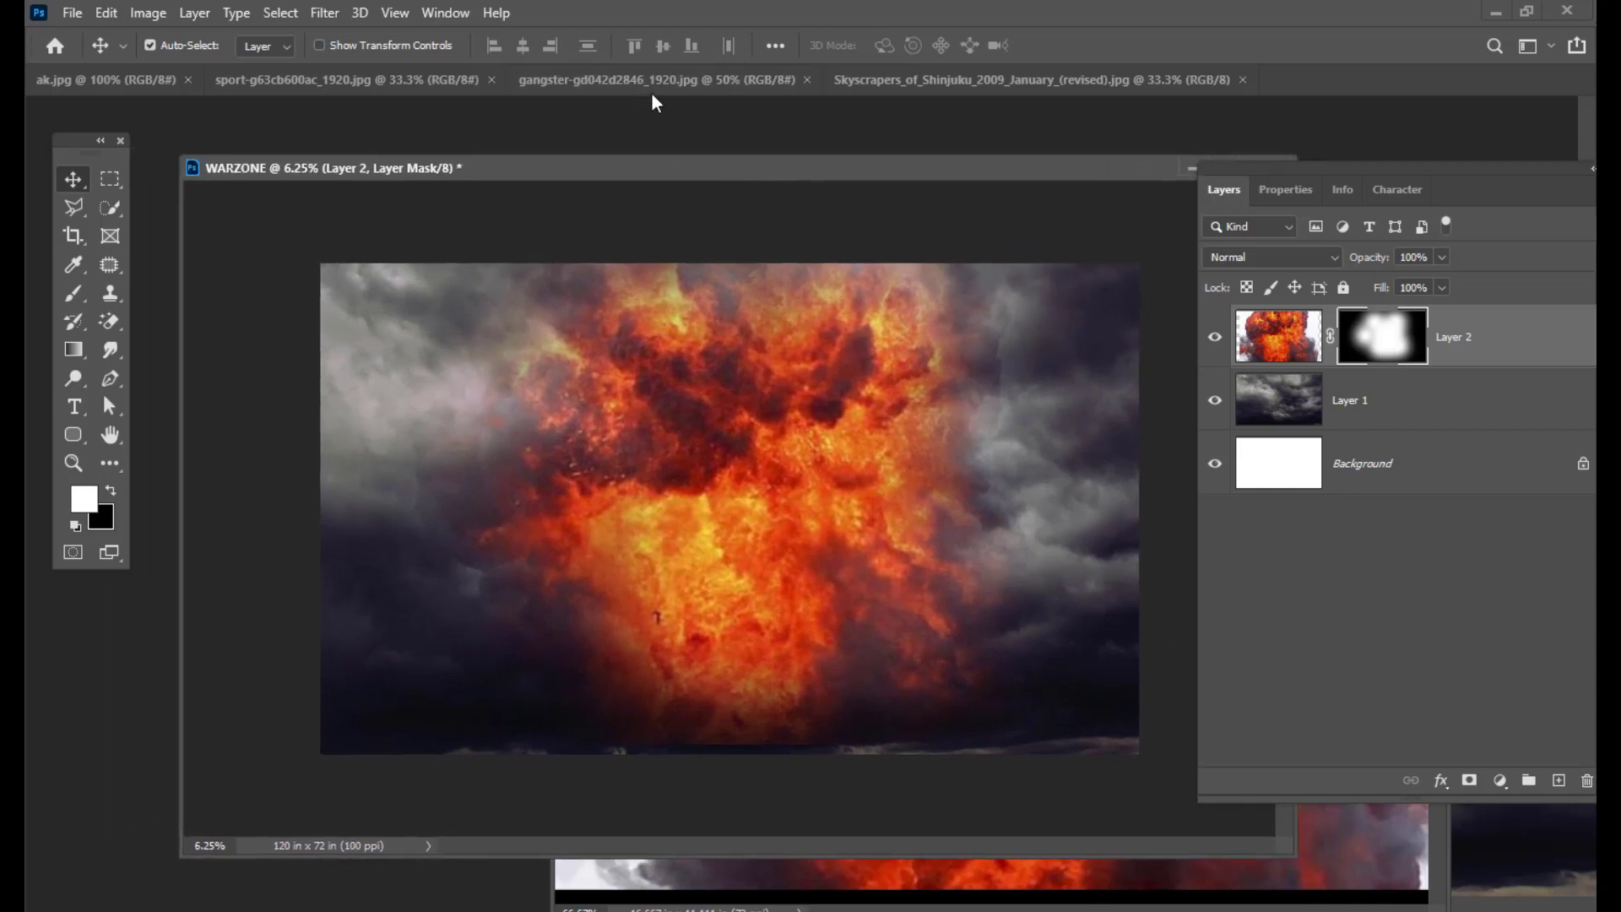
mouse_move(595, 182)
mouse_down()
mouse_move(655, 203)
mouse_move(634, 205)
mouse_move(619, 133)
mouse_up()
Step: Bring up ak.jpg's cut-out rifleman beside the poster with the Move tool active
click(600, 76)
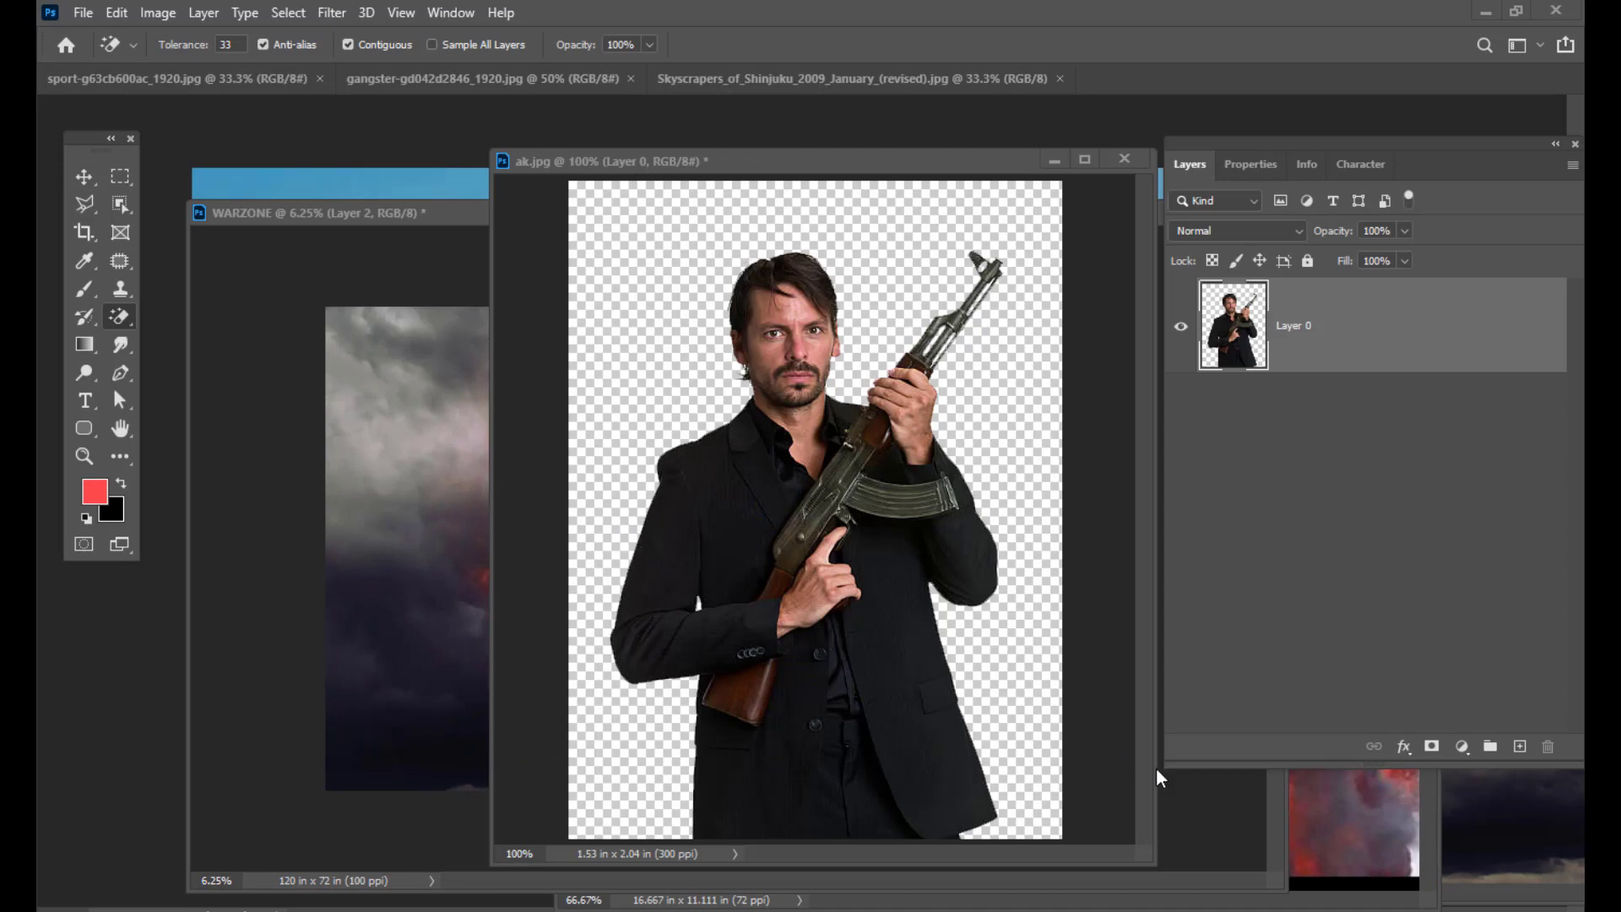
mouse_move(797, 164)
mouse_down()
mouse_move(724, 128)
mouse_move(905, 162)
mouse_move(703, 153)
mouse_up()
key(v)
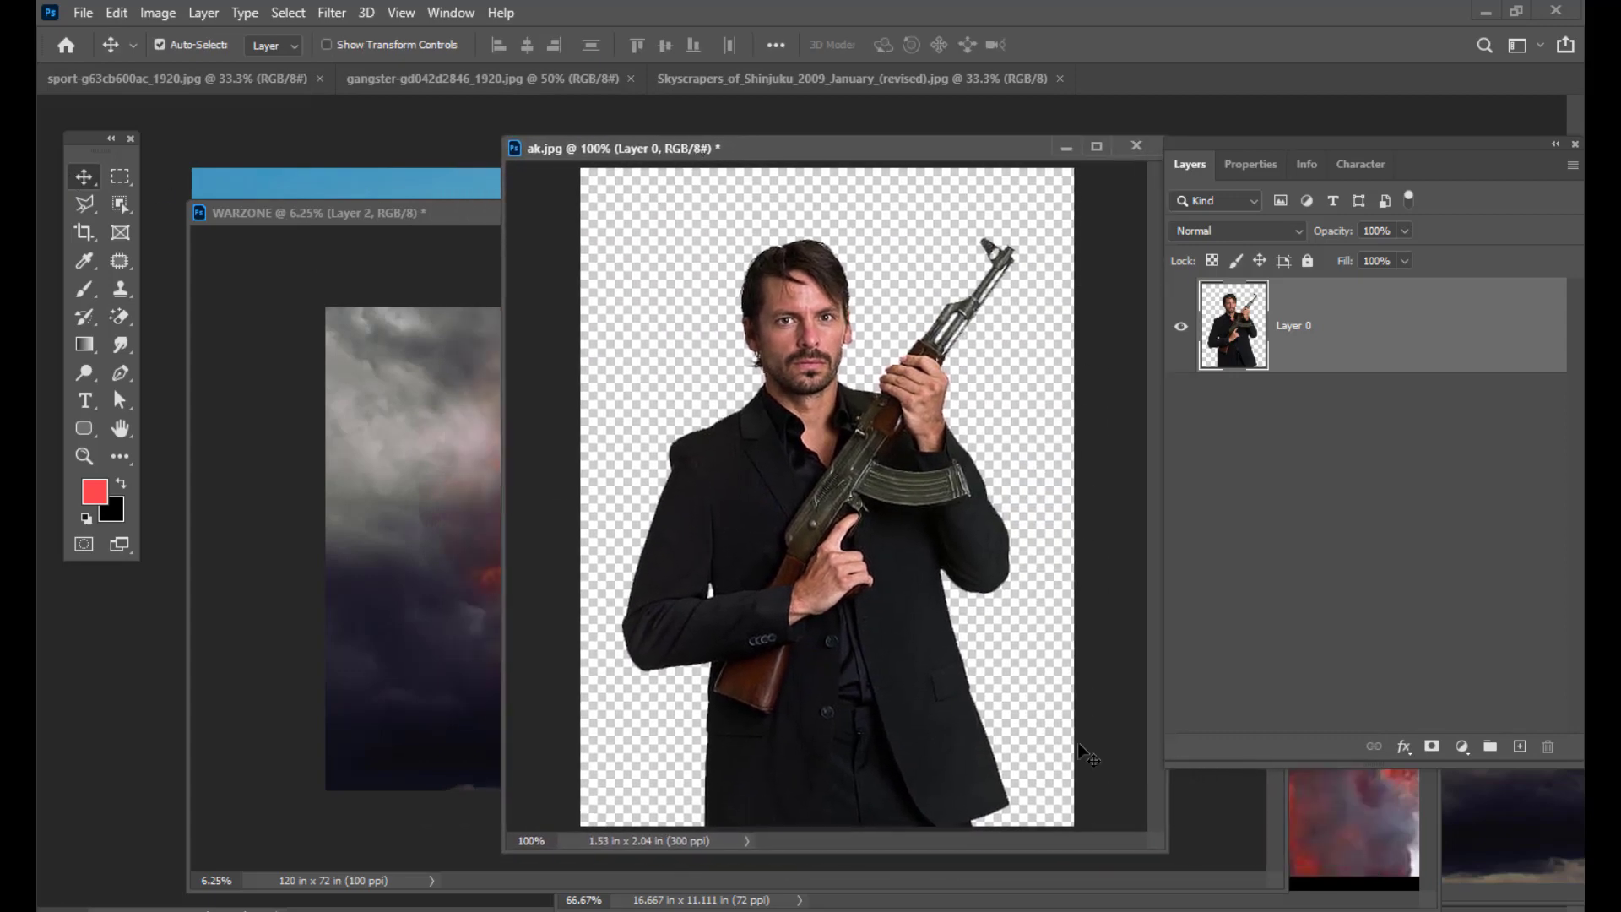
mouse_move(726, 150)
mouse_down()
mouse_move(694, 150)
mouse_move(825, 152)
mouse_move(700, 150)
mouse_up()
click(123, 319)
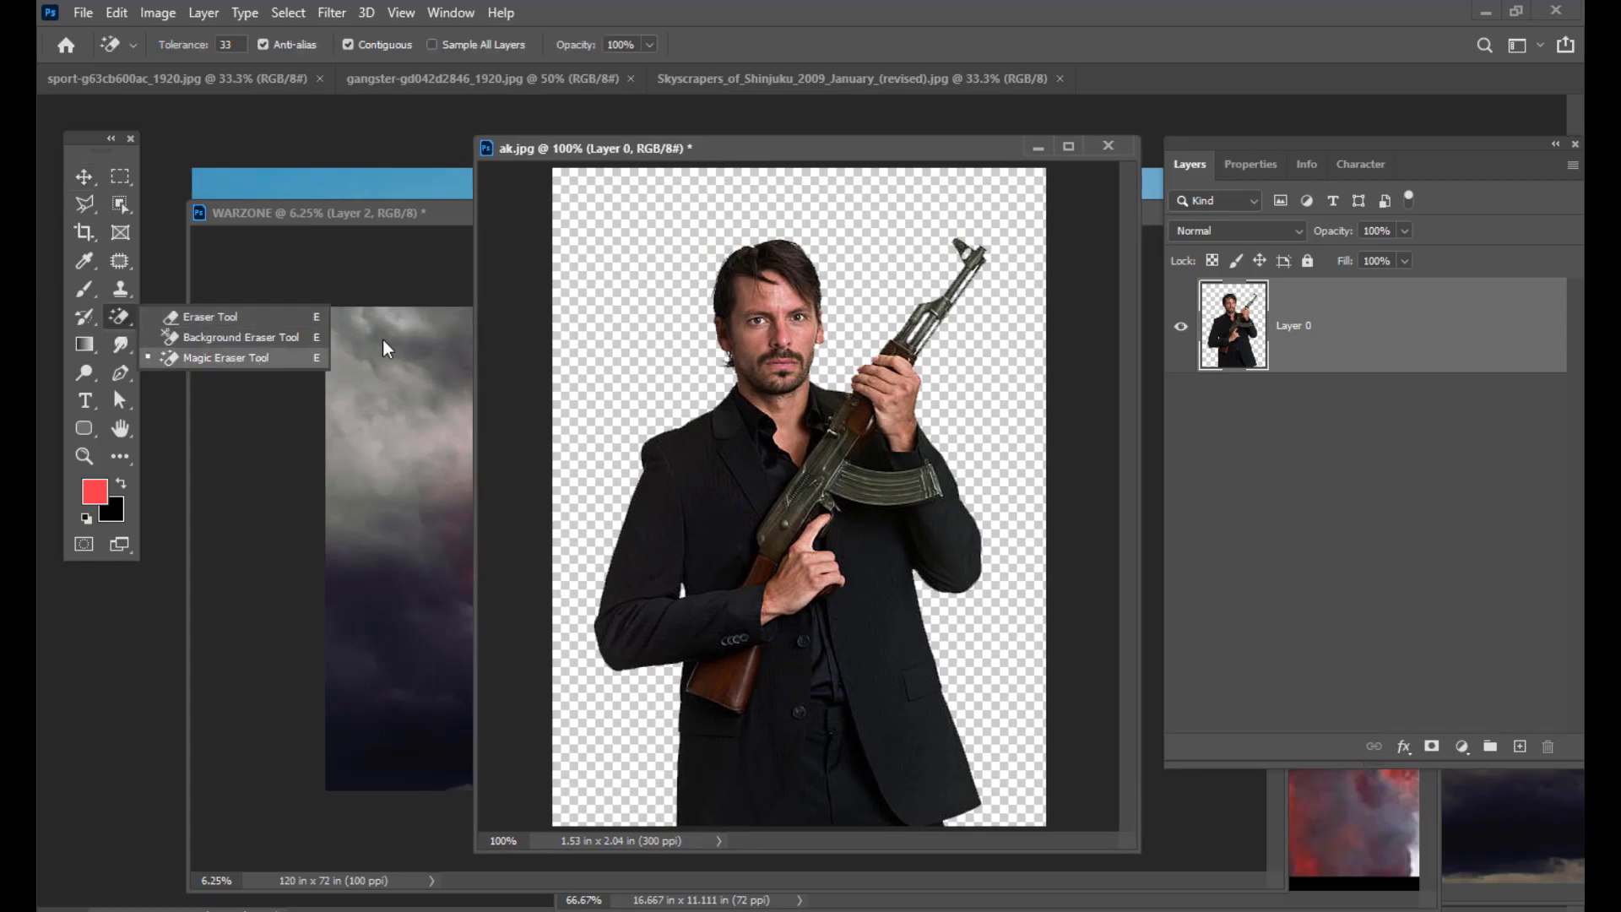
drag(769, 151, 837, 150)
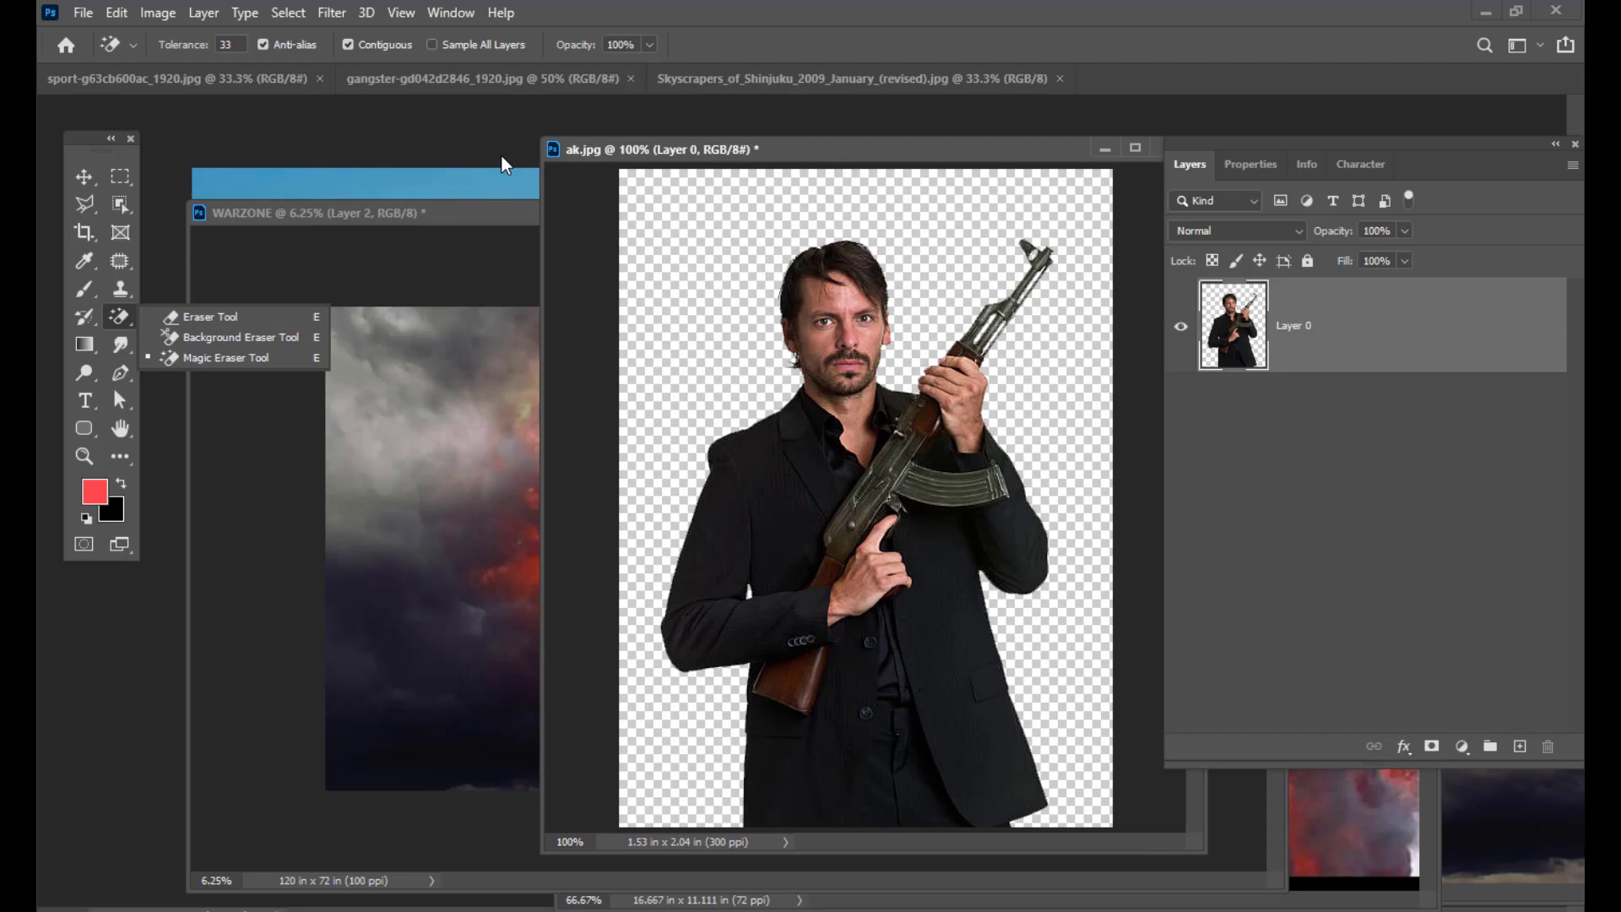
click(82, 184)
drag(719, 150, 793, 154)
Step: Copy the rifleman into the poster, scale him to about 1355%, and nudge him into place
drag(966, 498, 868, 322)
key(ctrl+t)
drag(786, 483, 797, 488)
drag(879, 323, 895, 320)
drag(790, 494, 787, 496)
key(Return)
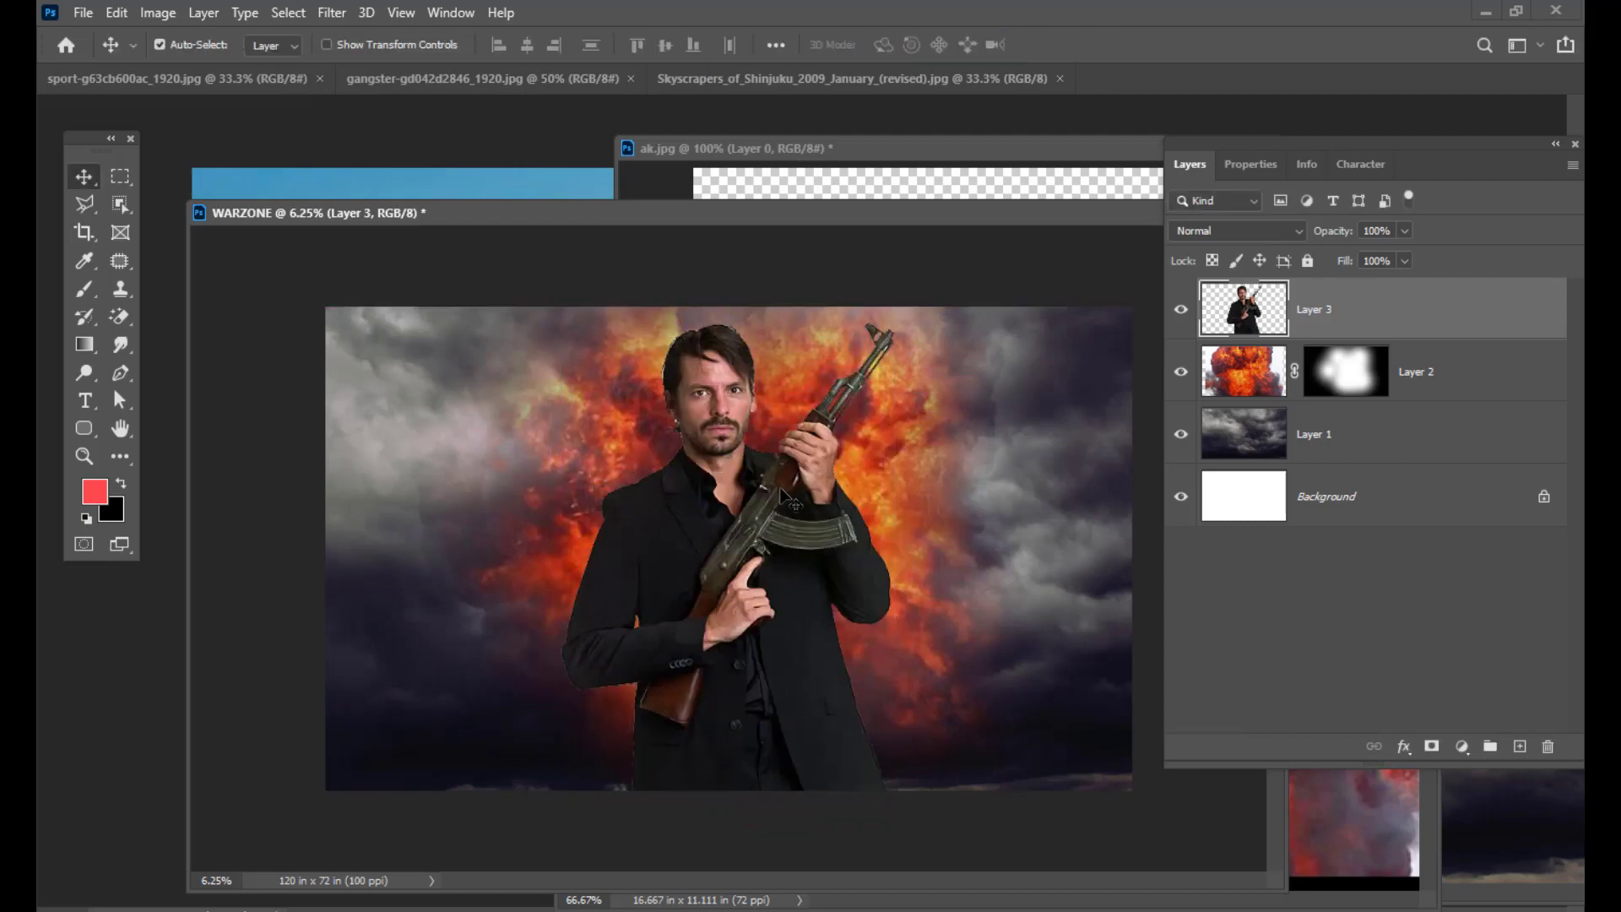
key(shift+Left)
key(shift+Left)
key(shift+Left)
key(shift+Left)
key(shift+Left)
key(shift+Left)
key(shift+Left)
key(shift+Left)
key(shift+Left)
key(shift+Left)
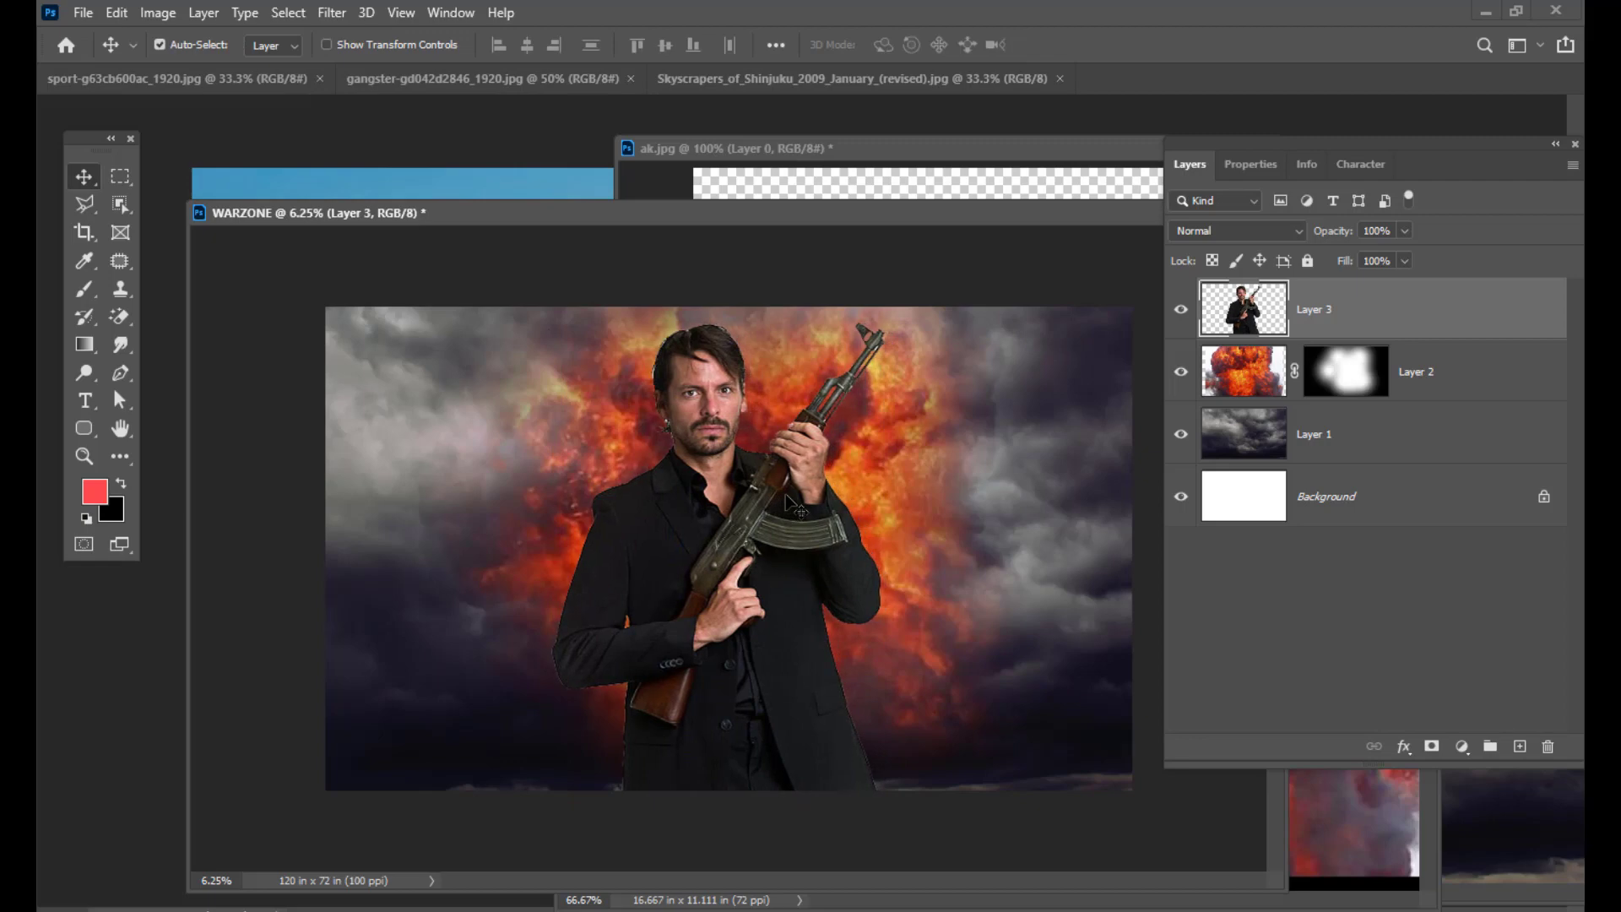
key(shift+Up)
key(shift+Up)
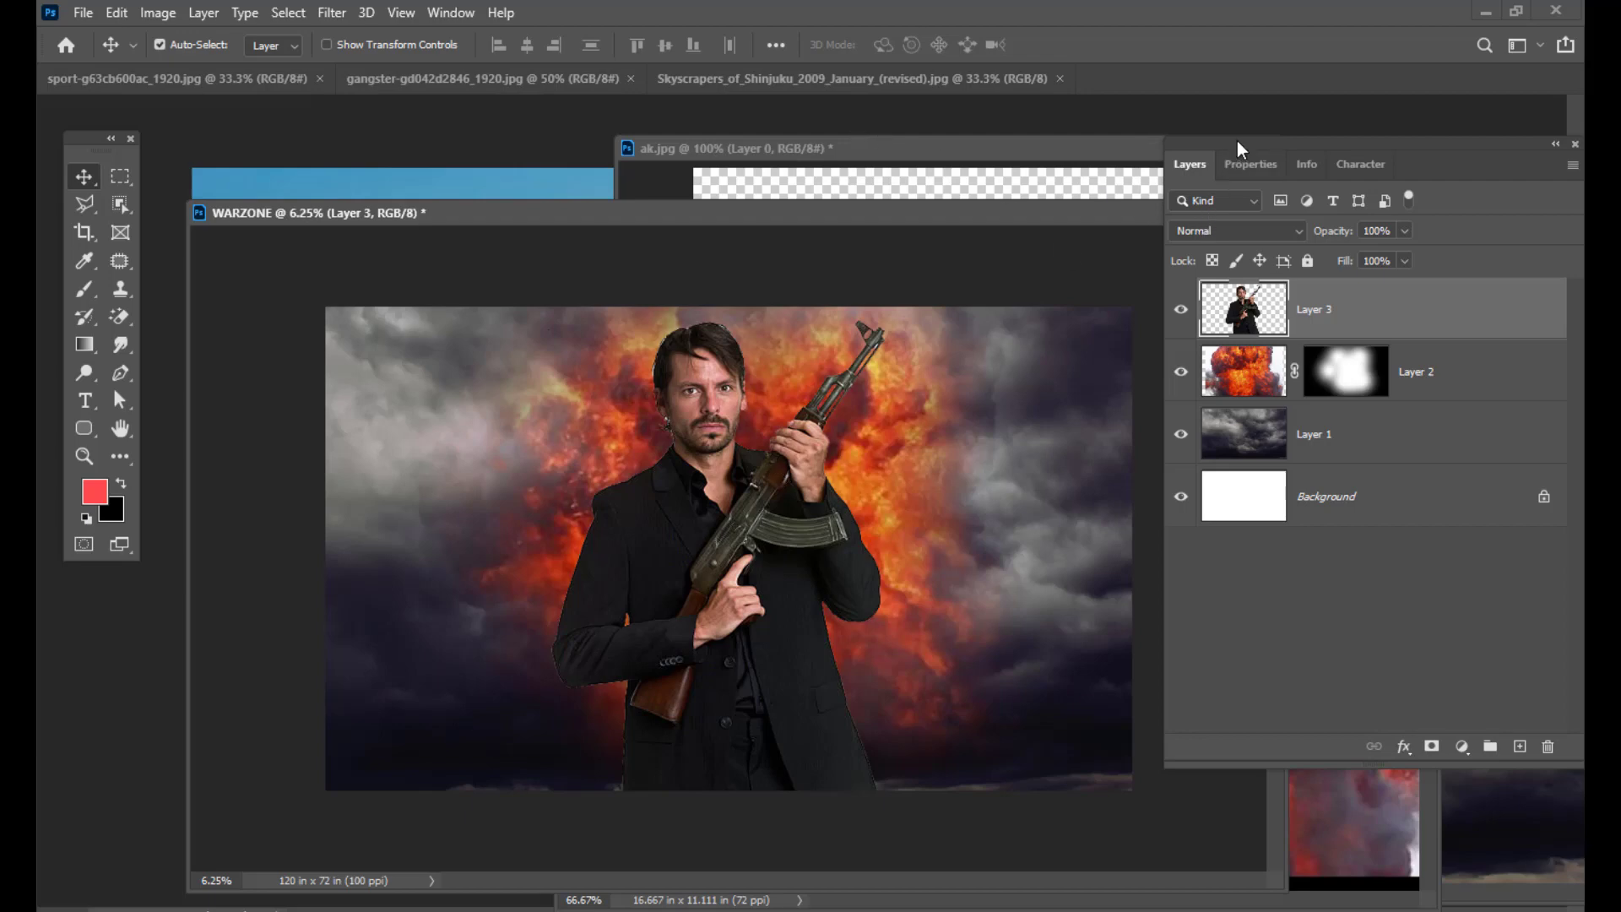
drag(1217, 159, 1148, 134)
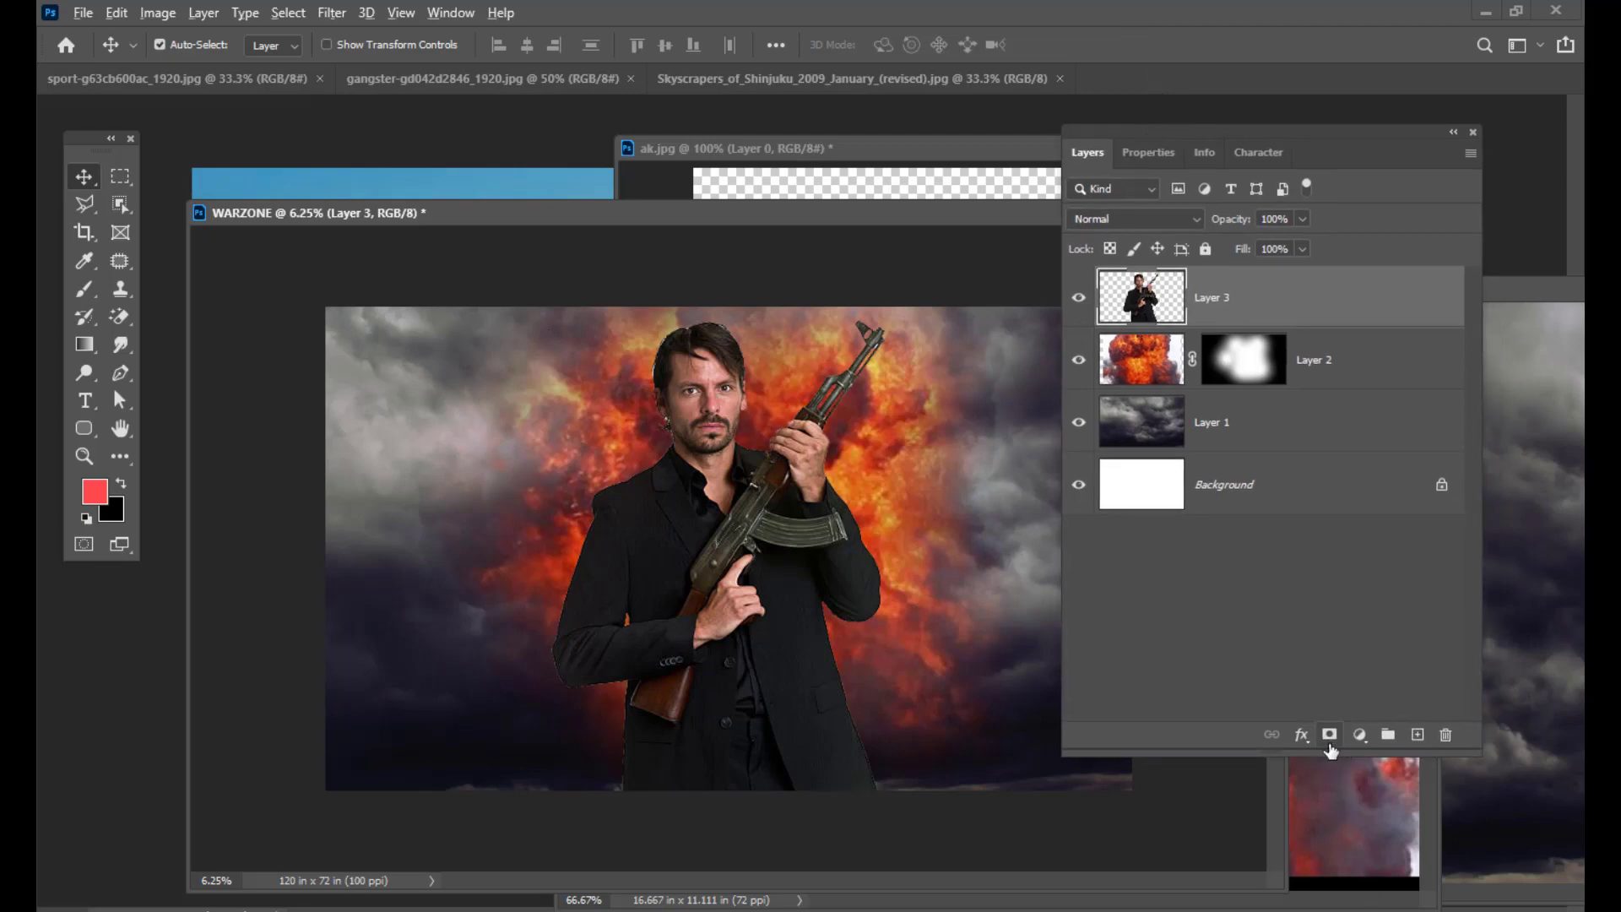
Step: Add a hide-all mask to the rifleman's Layer 3 and choose the Soft Round brush
alt+click(1330, 743)
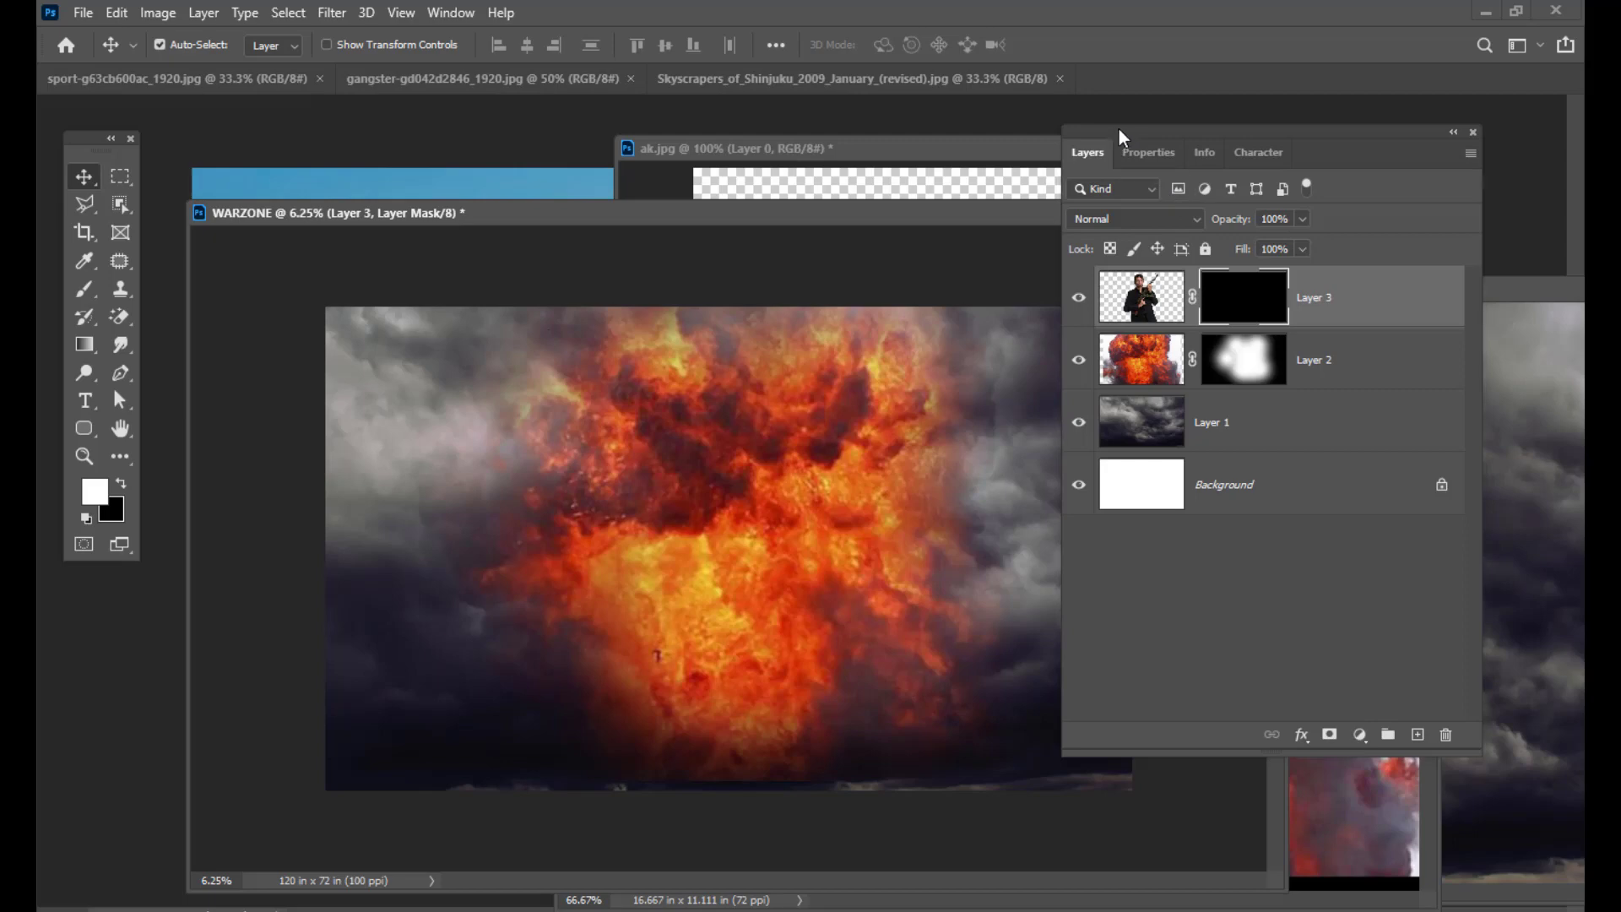
drag(1121, 138, 1144, 137)
drag(84, 289, 126, 289)
click(172, 46)
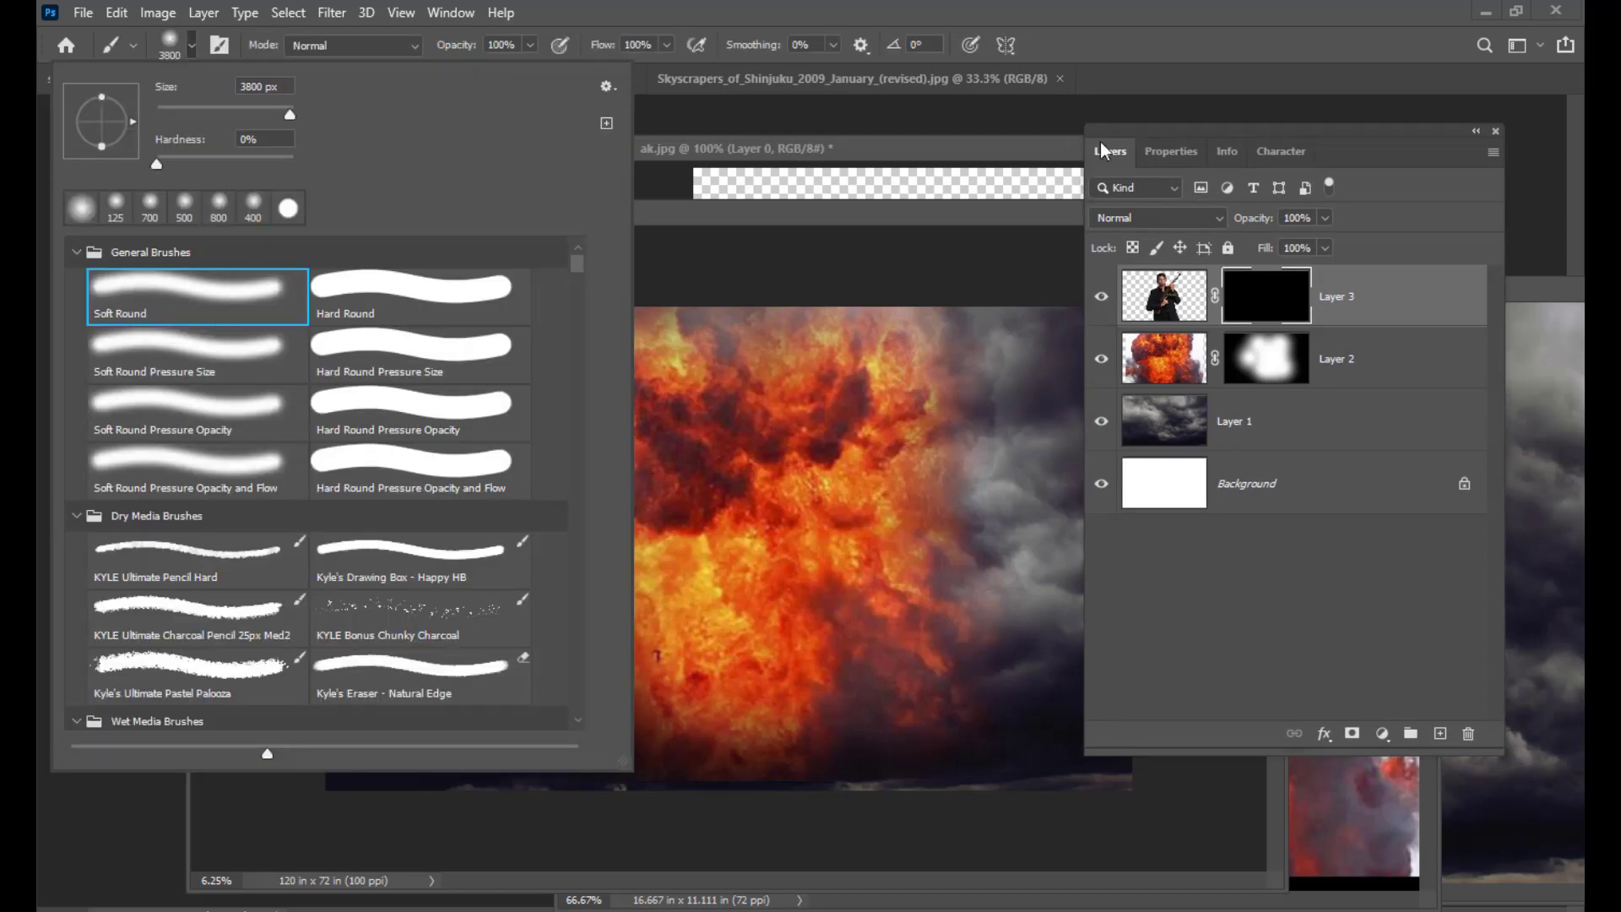
drag(1102, 150, 1141, 149)
drag(843, 212, 848, 187)
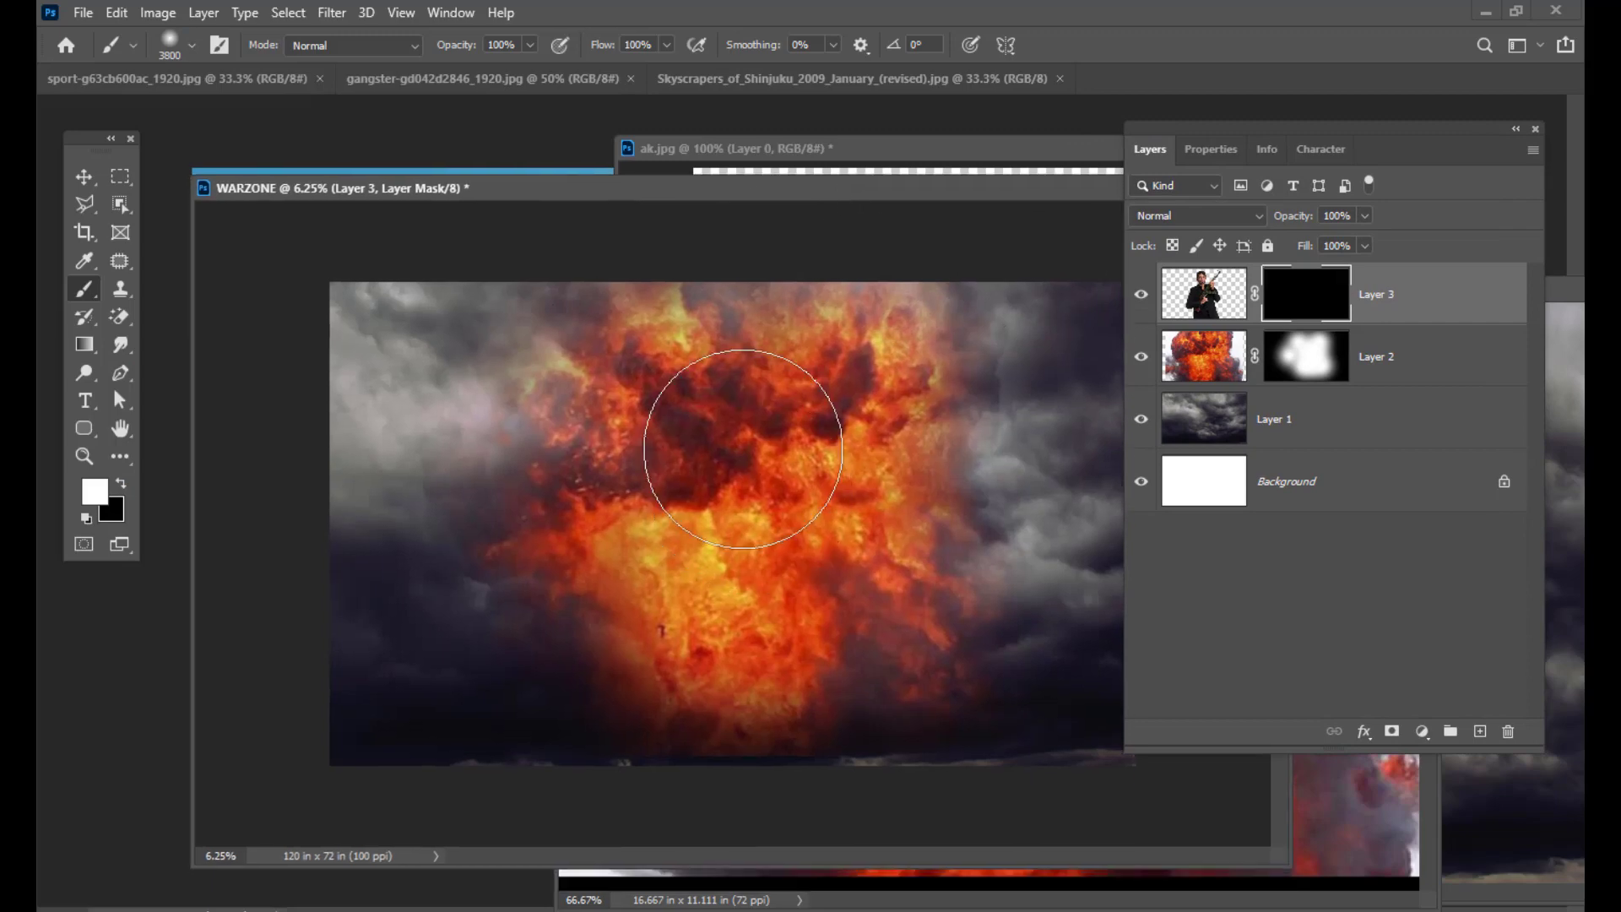
Step: Set the brush to 2900 and paint the man's face and shoulders back into view
key(bracketleft)
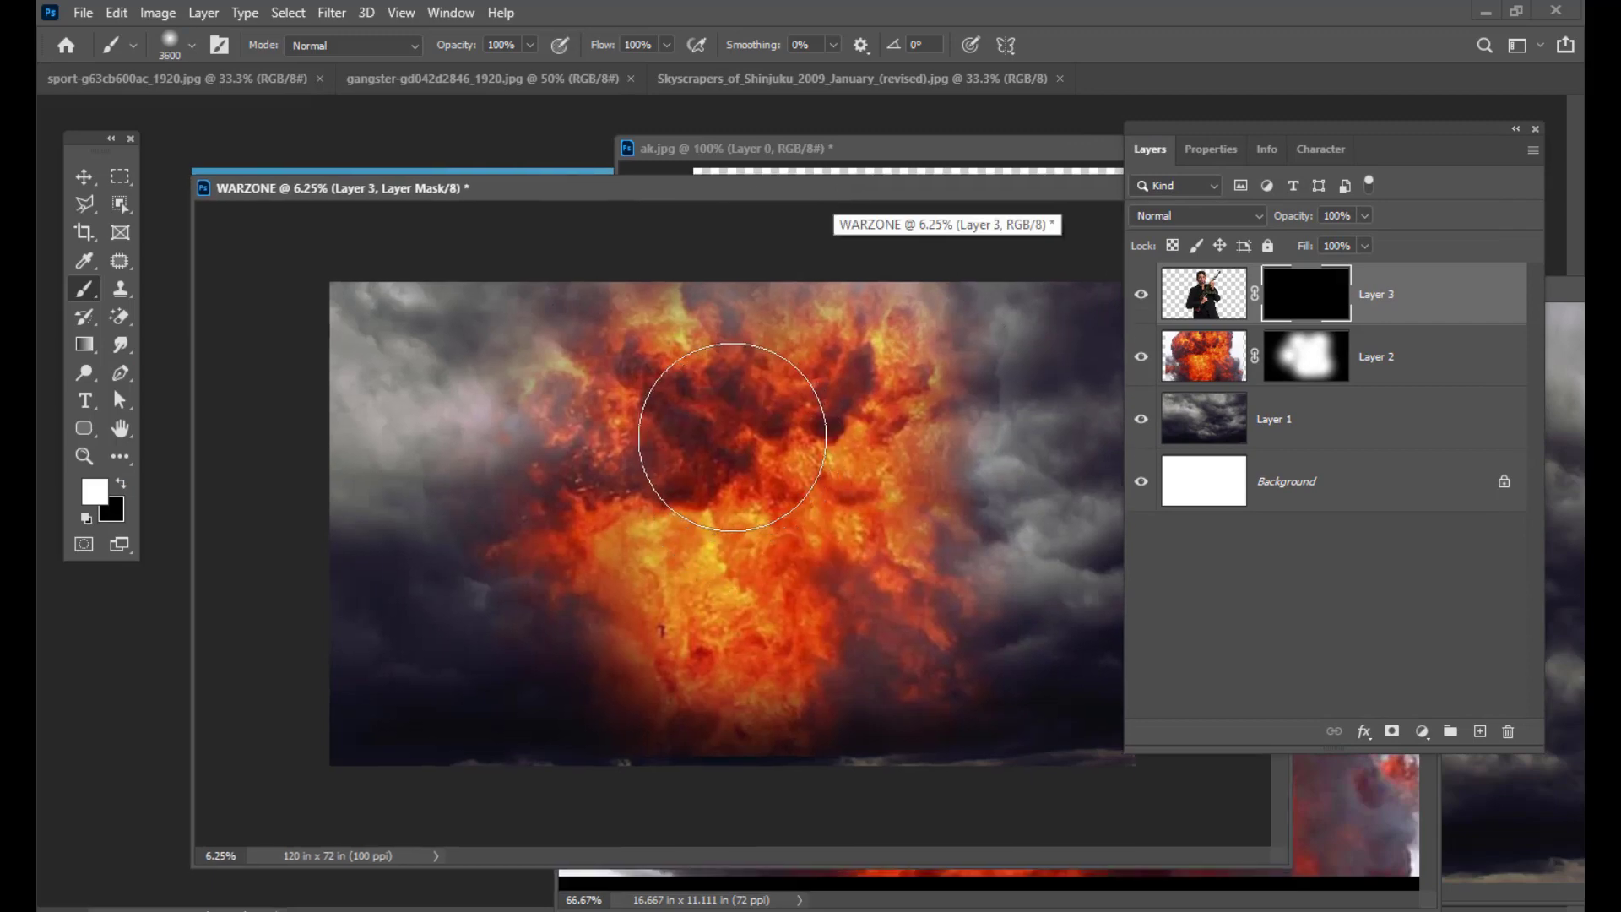
key(bracketleft)
key(bracketleft)
key(bracketleft)
key(bracketleft)
key(bracketleft)
key(bracketleft)
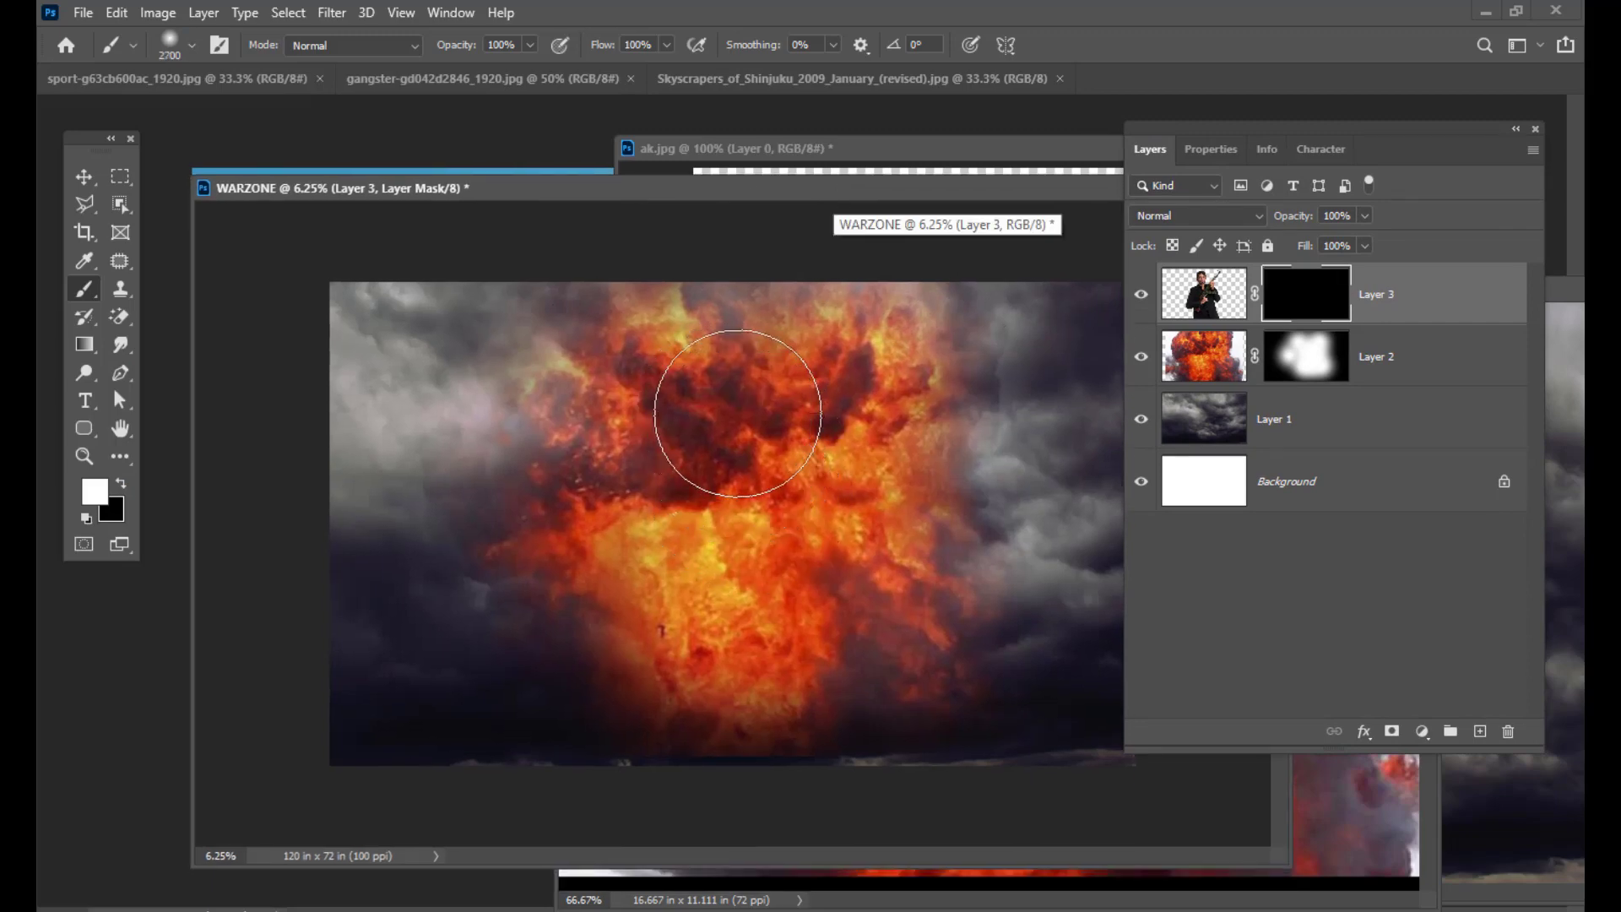
key(bracketright)
key(bracketright)
drag(799, 194, 817, 171)
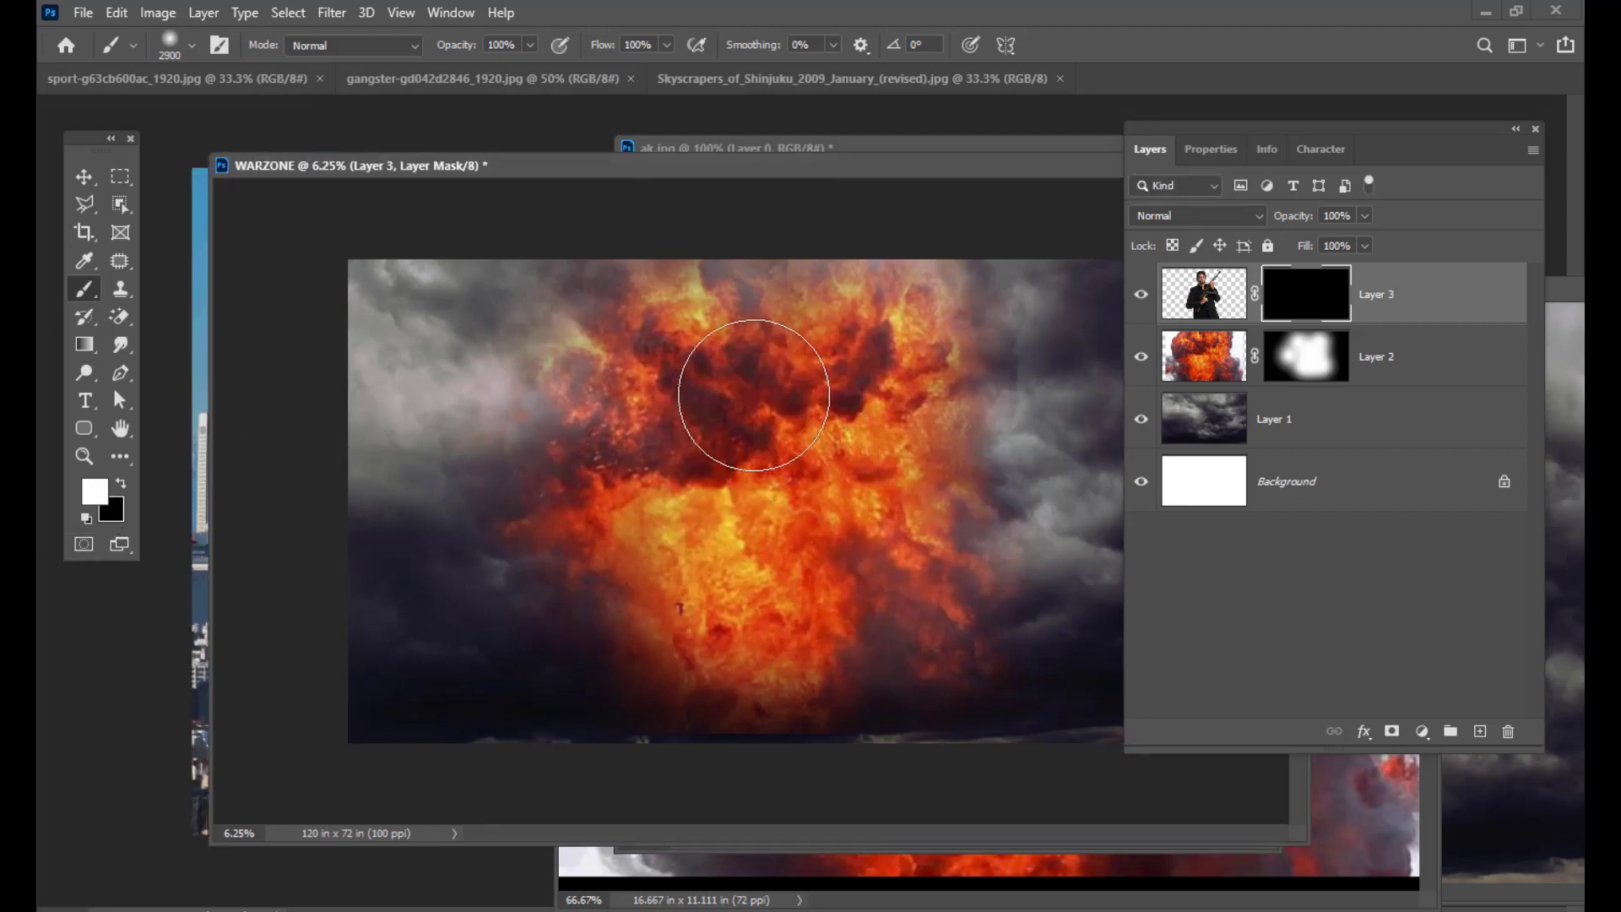
mouse_move(754, 396)
mouse_down()
mouse_move(745, 409)
mouse_move(717, 333)
mouse_move(831, 385)
mouse_move(942, 338)
mouse_move(745, 488)
mouse_move(709, 561)
mouse_move(799, 549)
mouse_move(709, 564)
mouse_move(671, 544)
mouse_up()
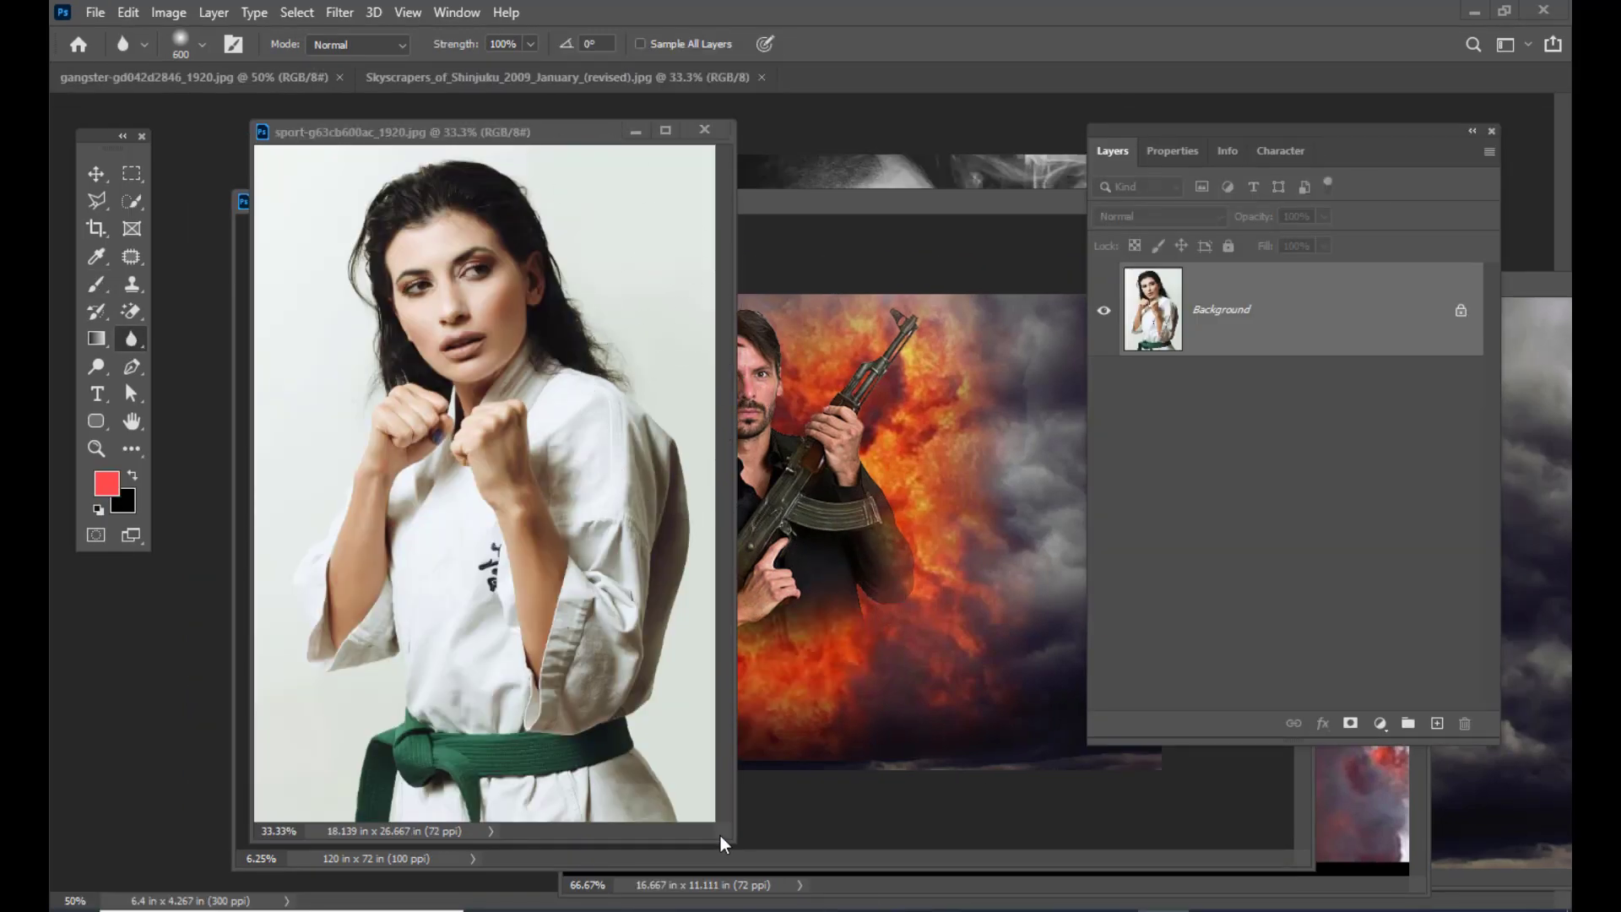
Step: Enlarge the sport photo window and switch to the Quick Selection tool
drag(735, 834, 1034, 890)
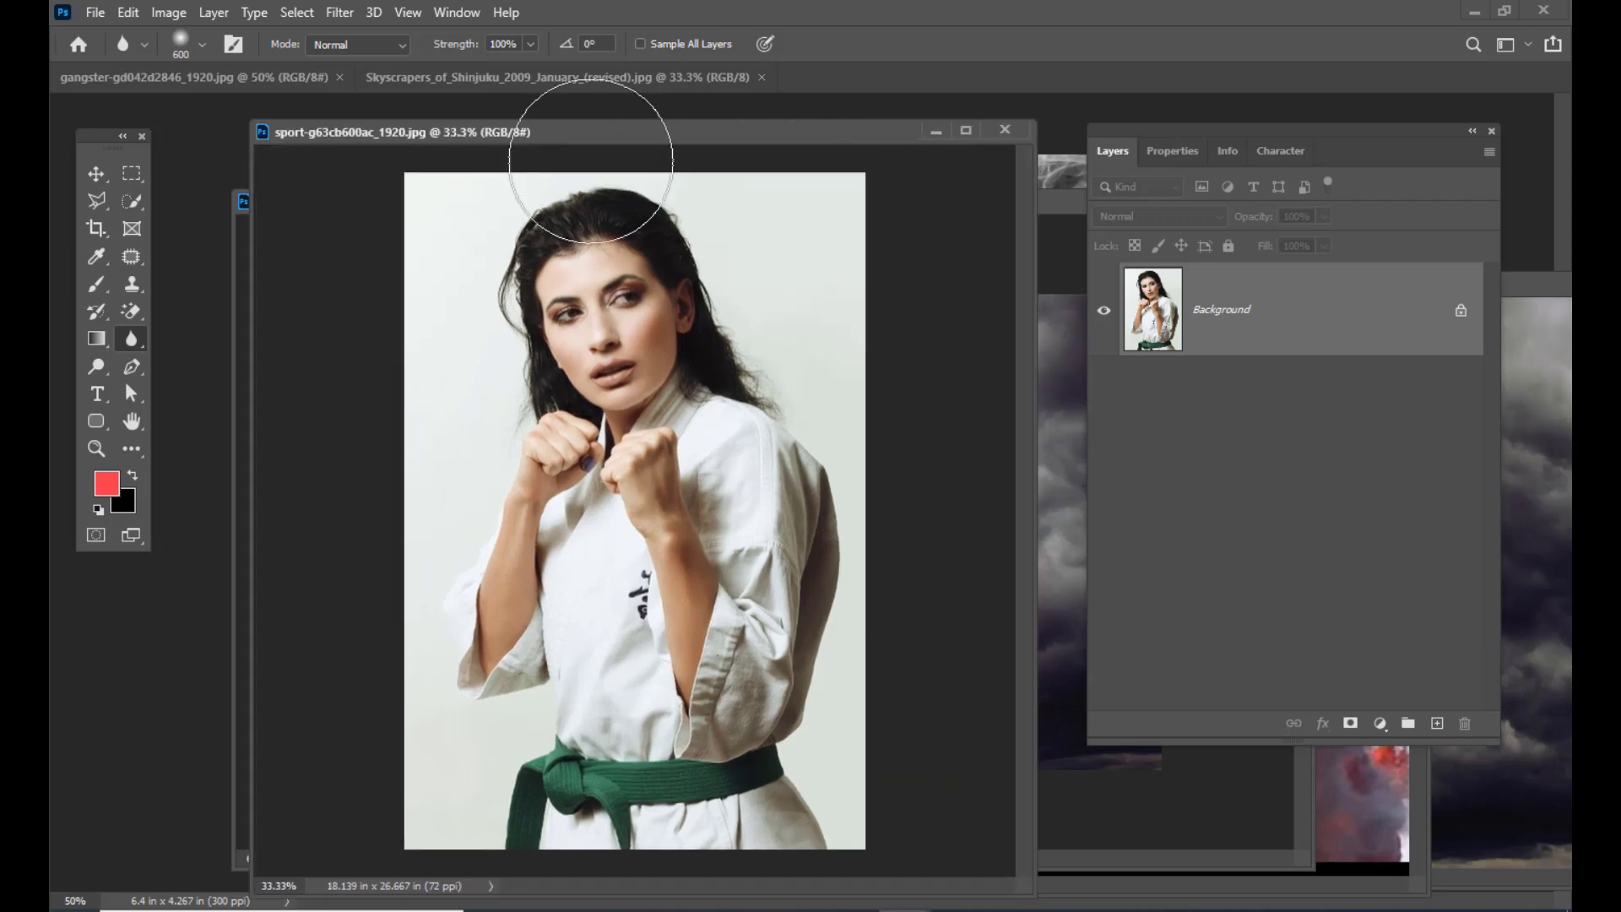
mouse_move(556, 131)
mouse_down()
mouse_move(579, 126)
mouse_move(568, 141)
mouse_up()
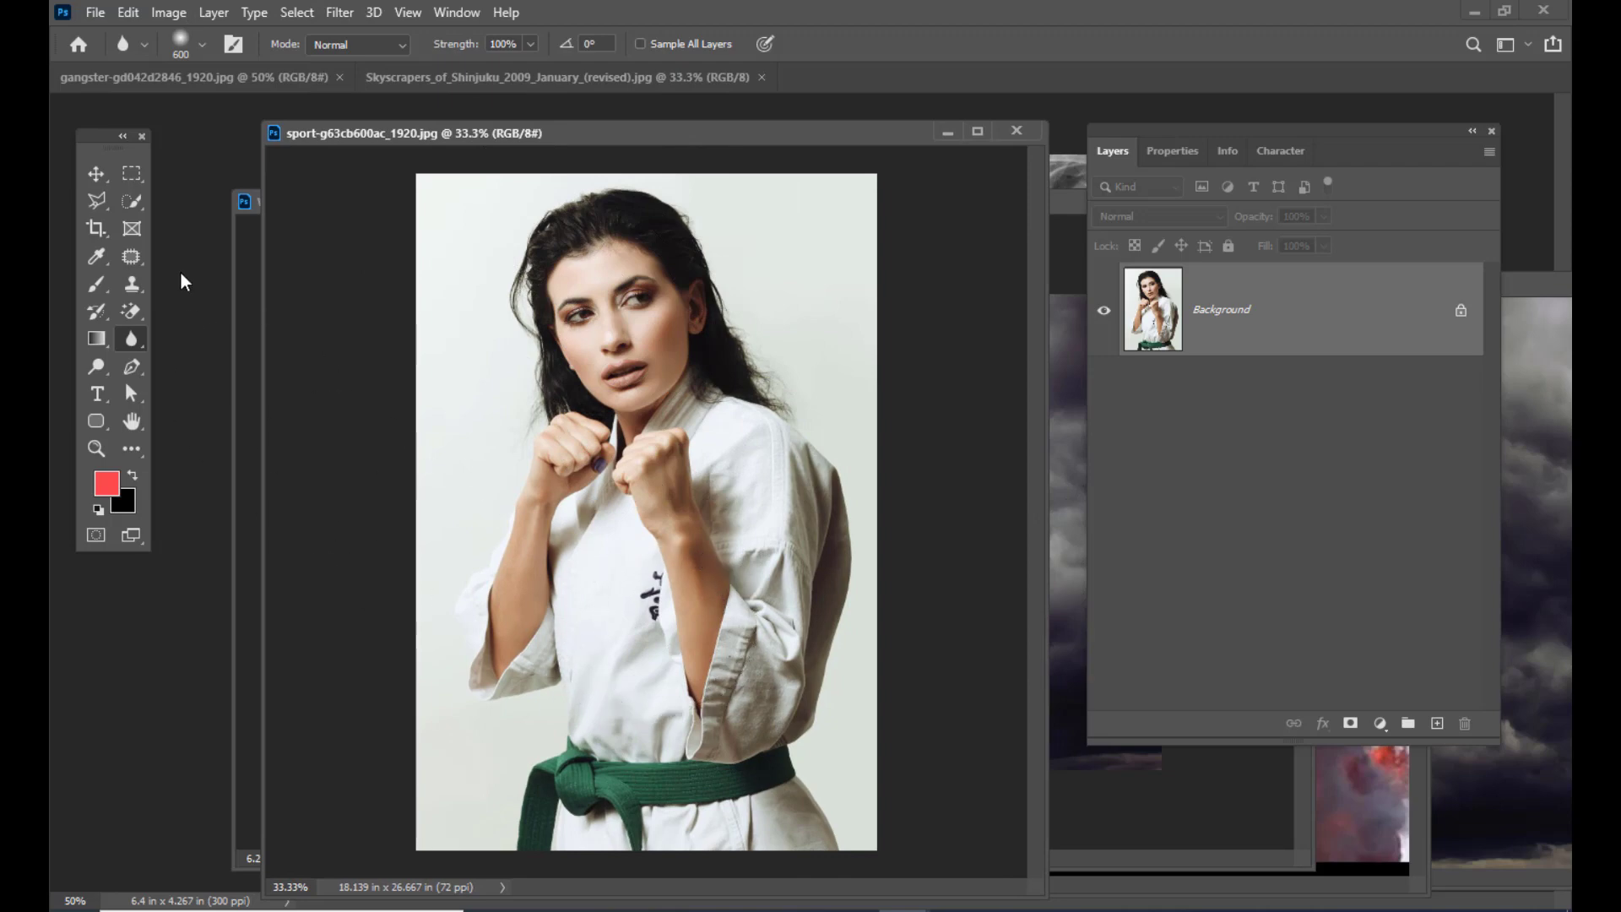
click(128, 204)
right_click(128, 204)
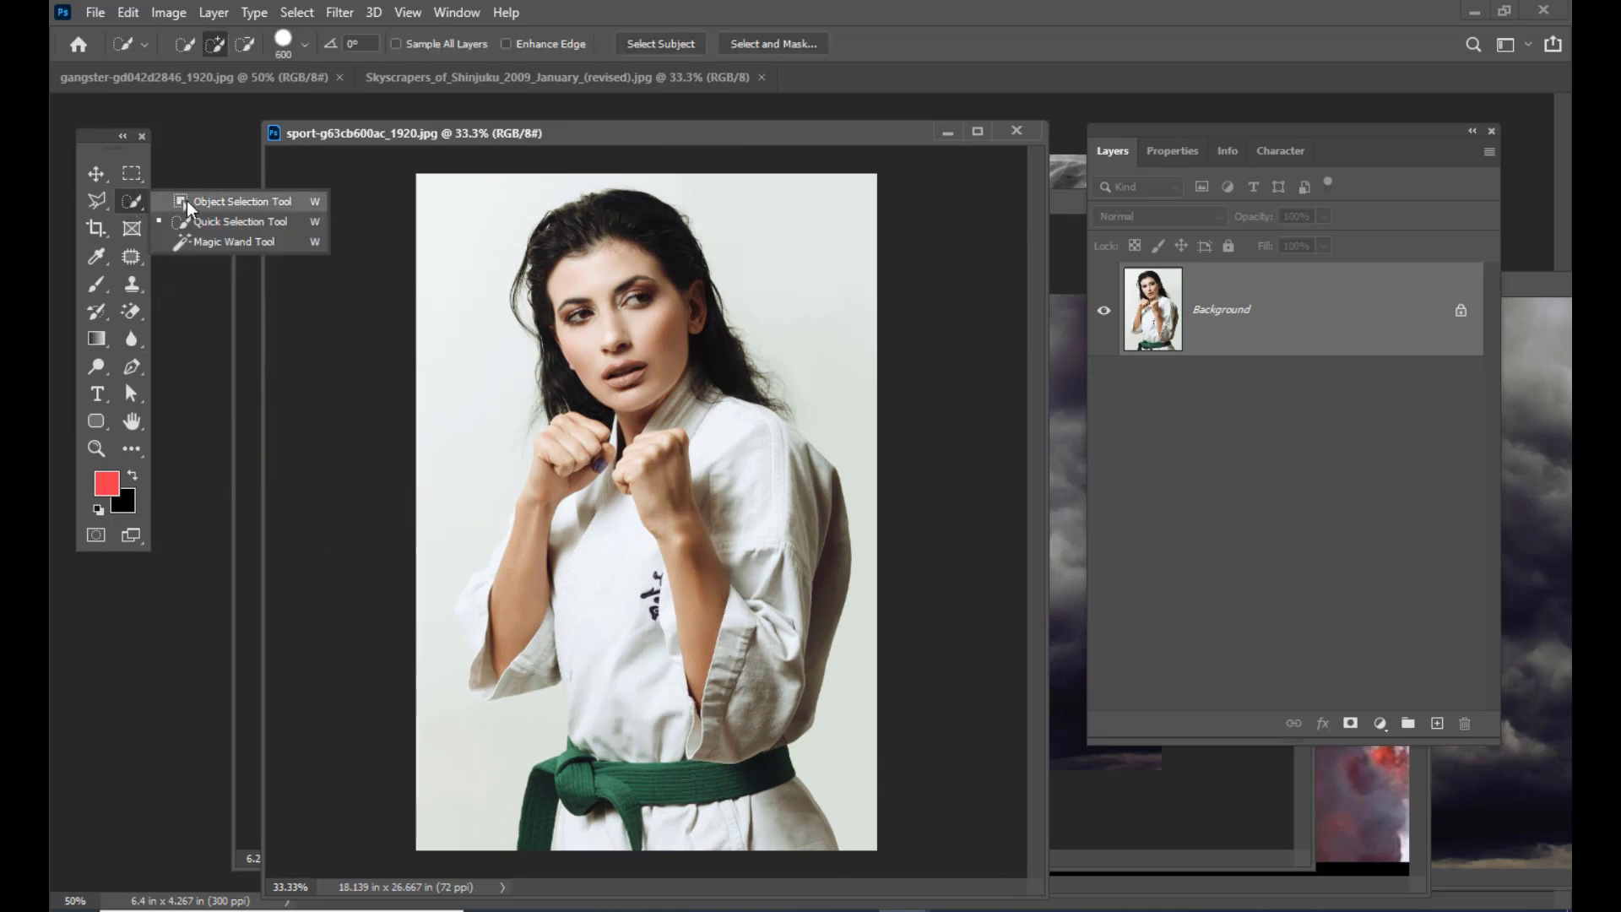
click(194, 225)
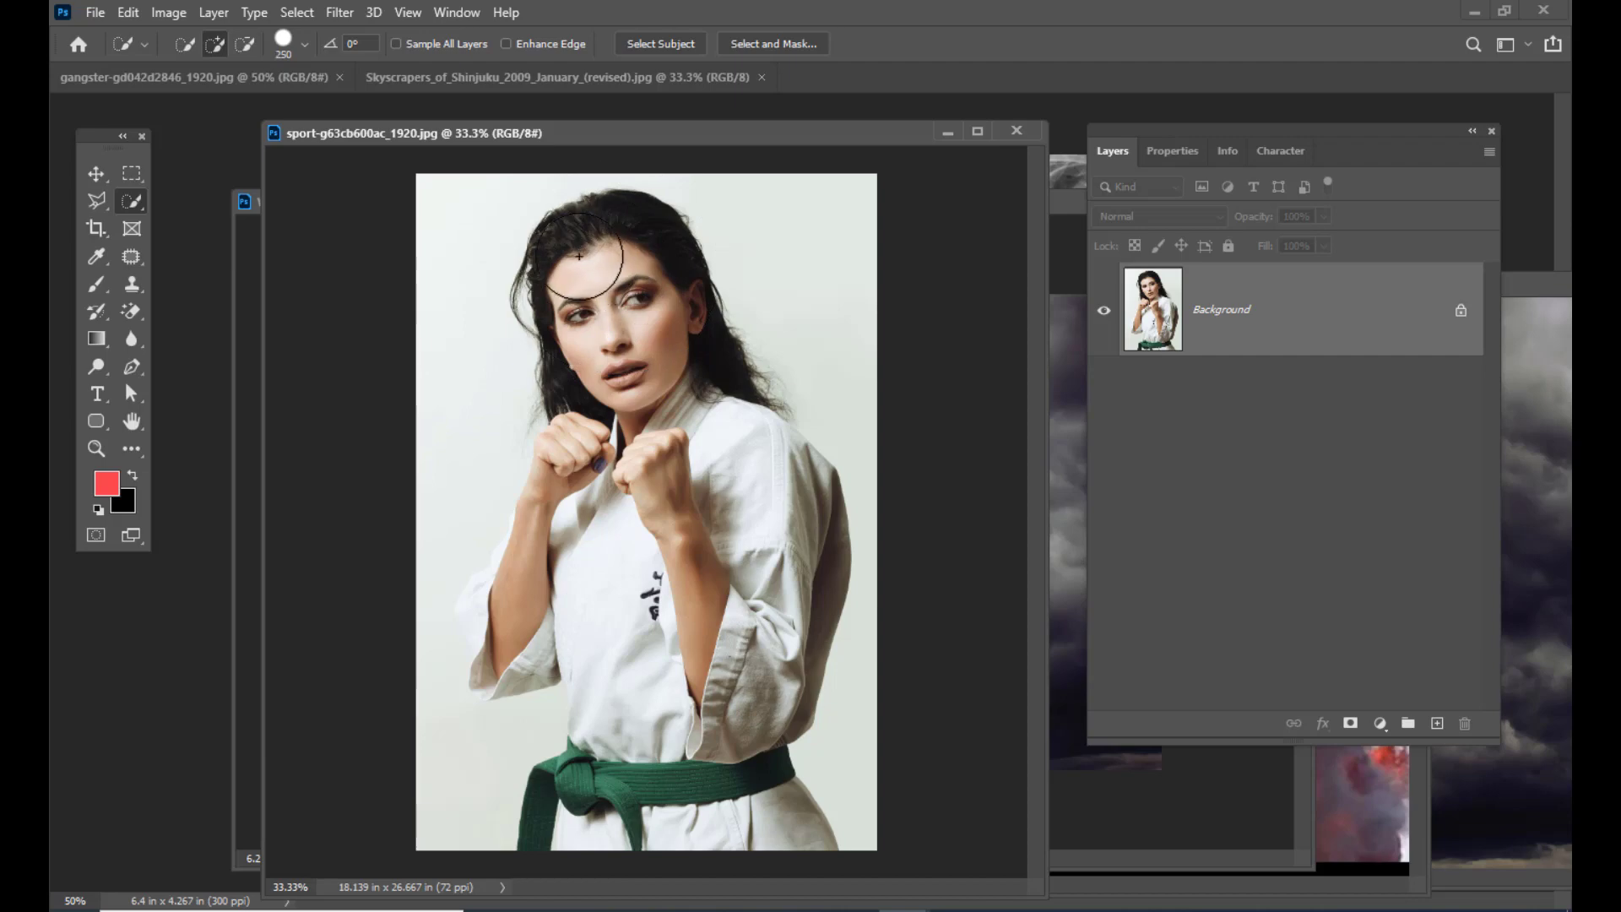
Step: Select the karate woman's hair, face, arms and sleeve cuffs, subtracting background and lower jacket
mouse_move(640, 363)
mouse_down()
mouse_move(699, 460)
mouse_move(688, 497)
mouse_move(779, 501)
mouse_move(693, 511)
mouse_move(588, 477)
mouse_move(567, 544)
mouse_up()
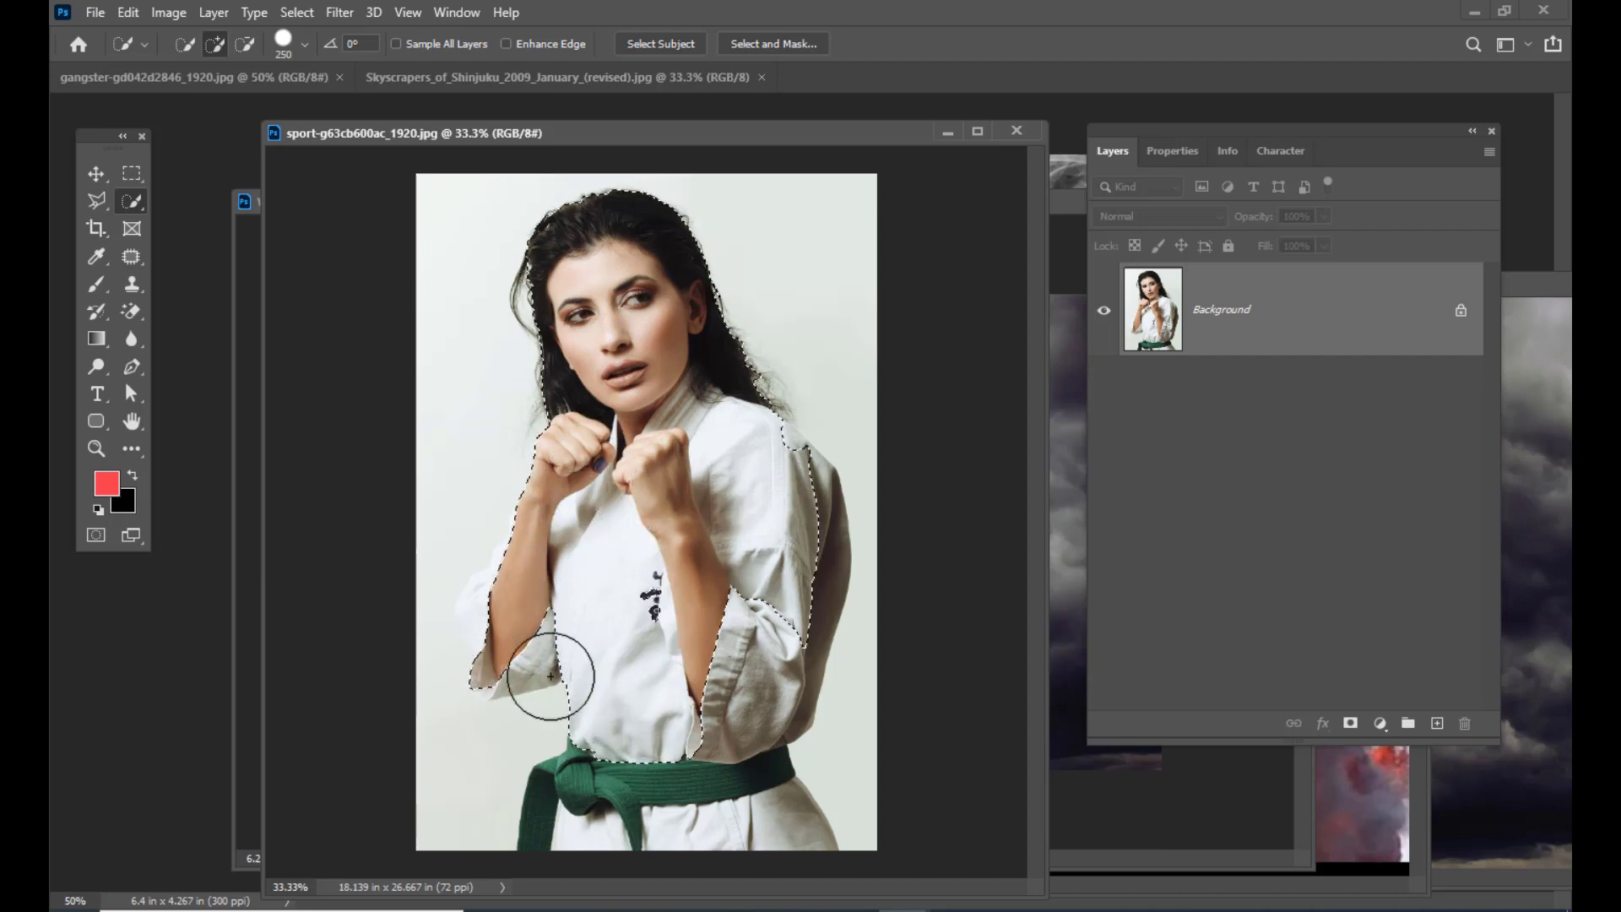
click(517, 607)
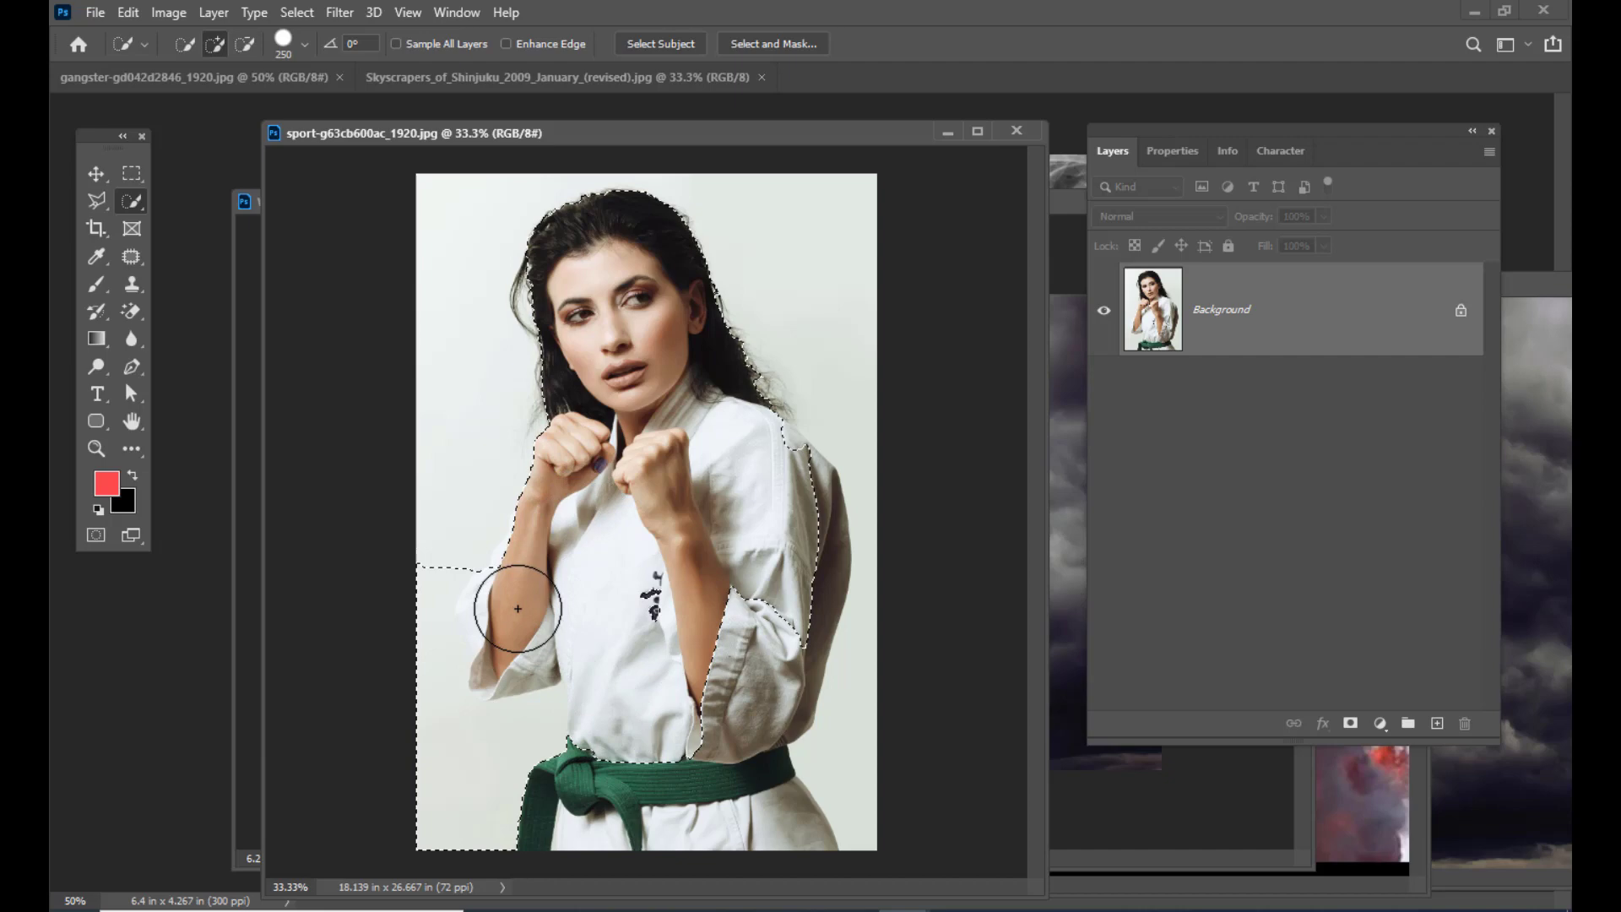
alt+click(421, 584)
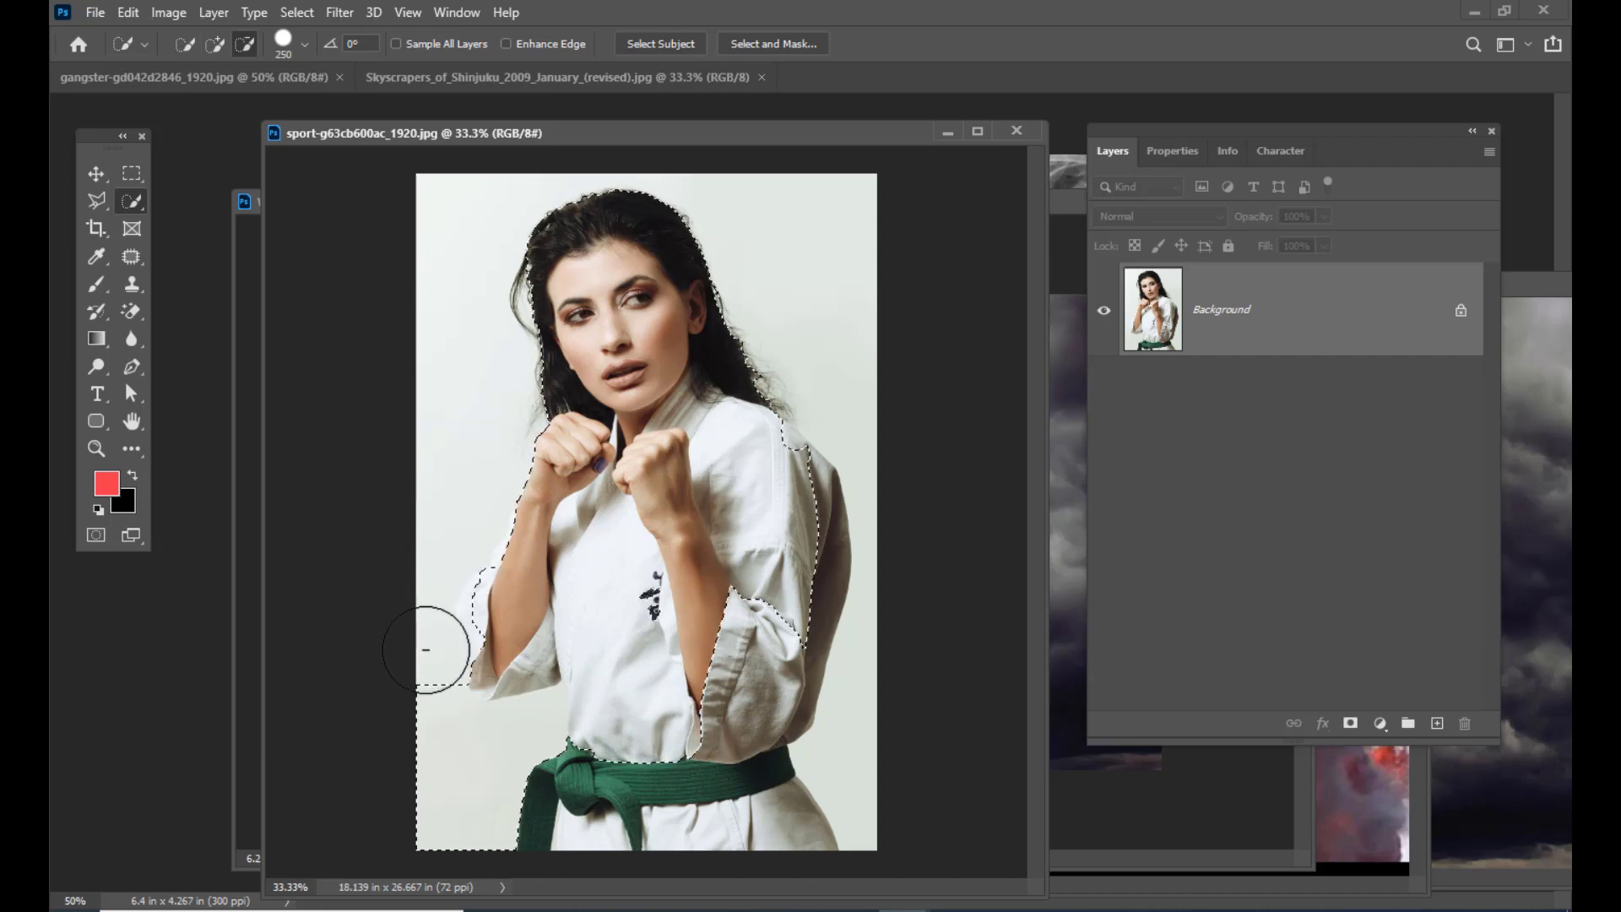
mouse_move(426, 649)
alt+mouse_down()
mouse_move(470, 711)
mouse_move(652, 741)
alt+mouse_up()
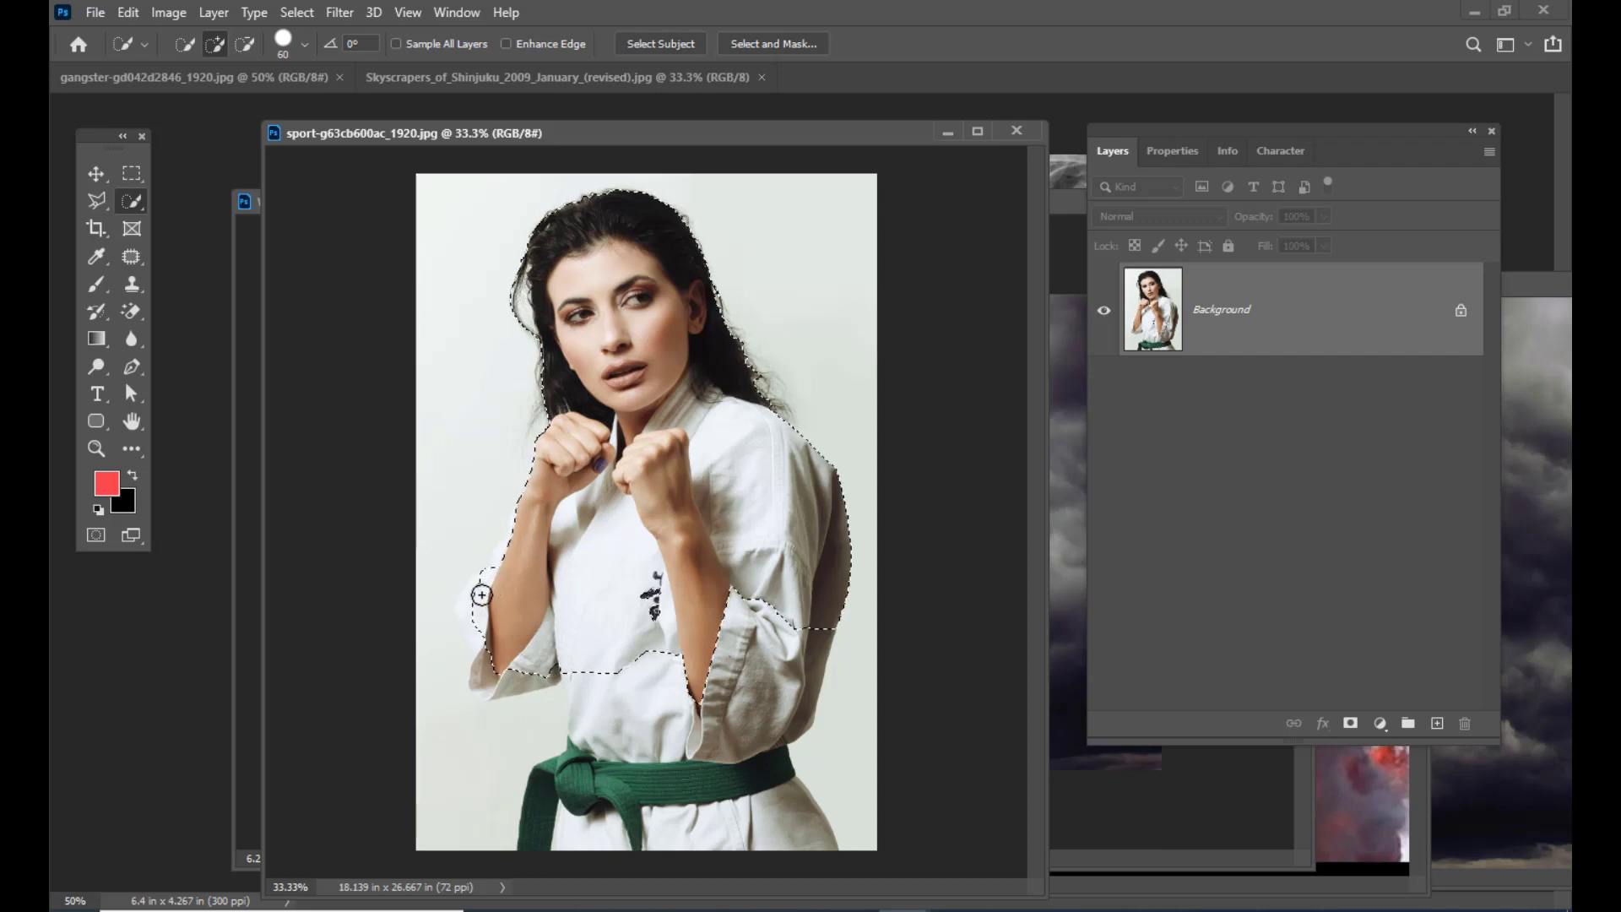
drag(481, 594, 469, 613)
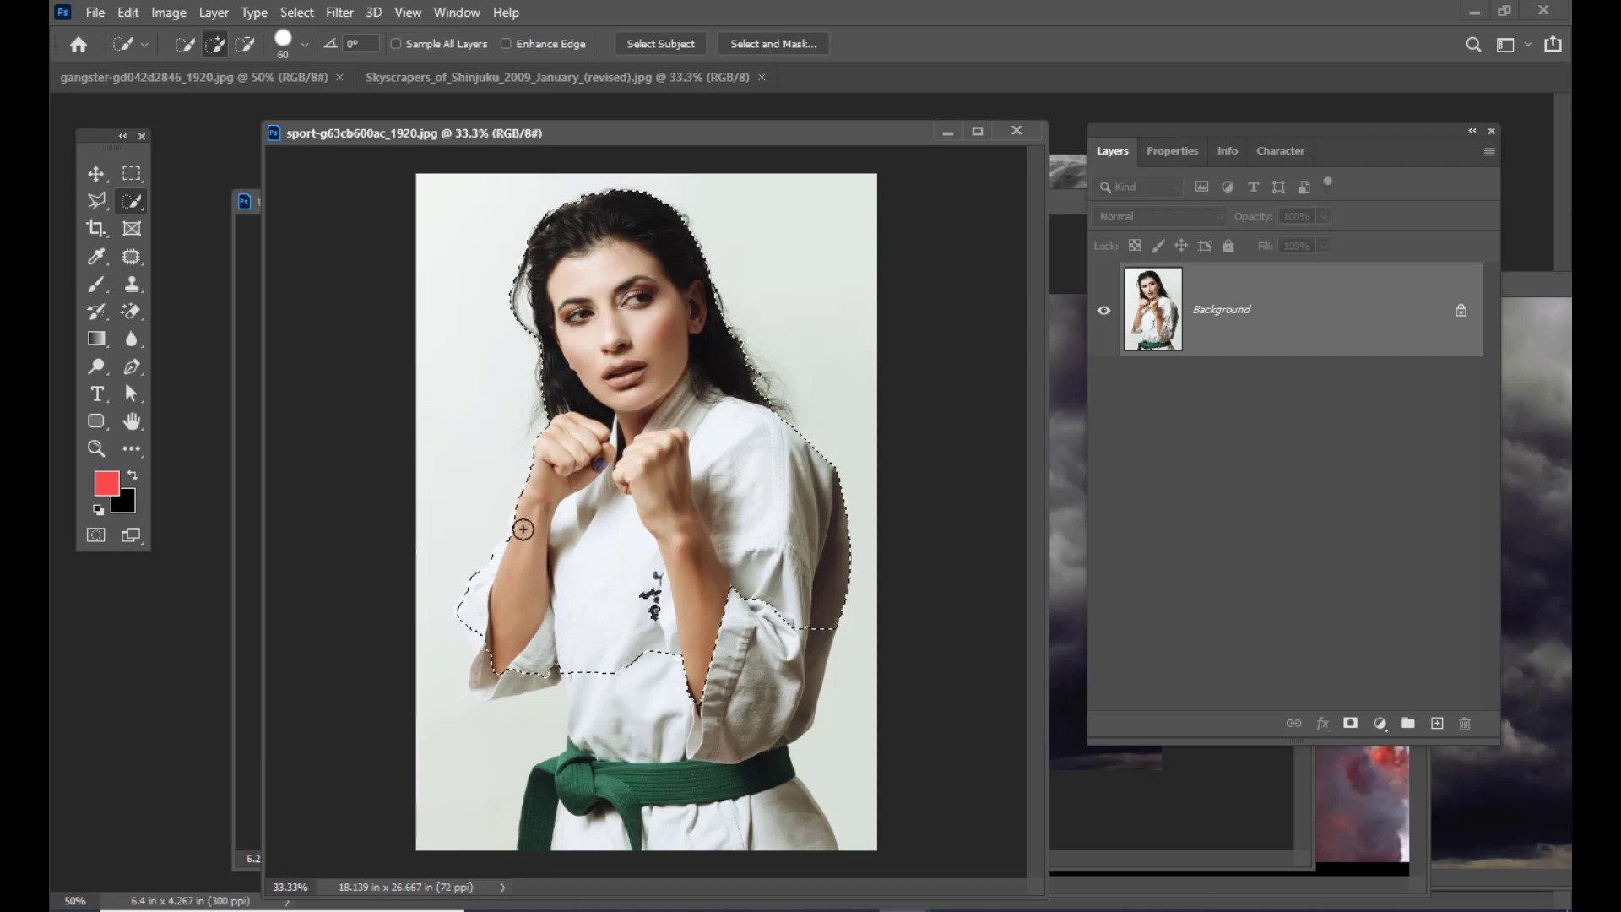
drag(489, 683, 536, 673)
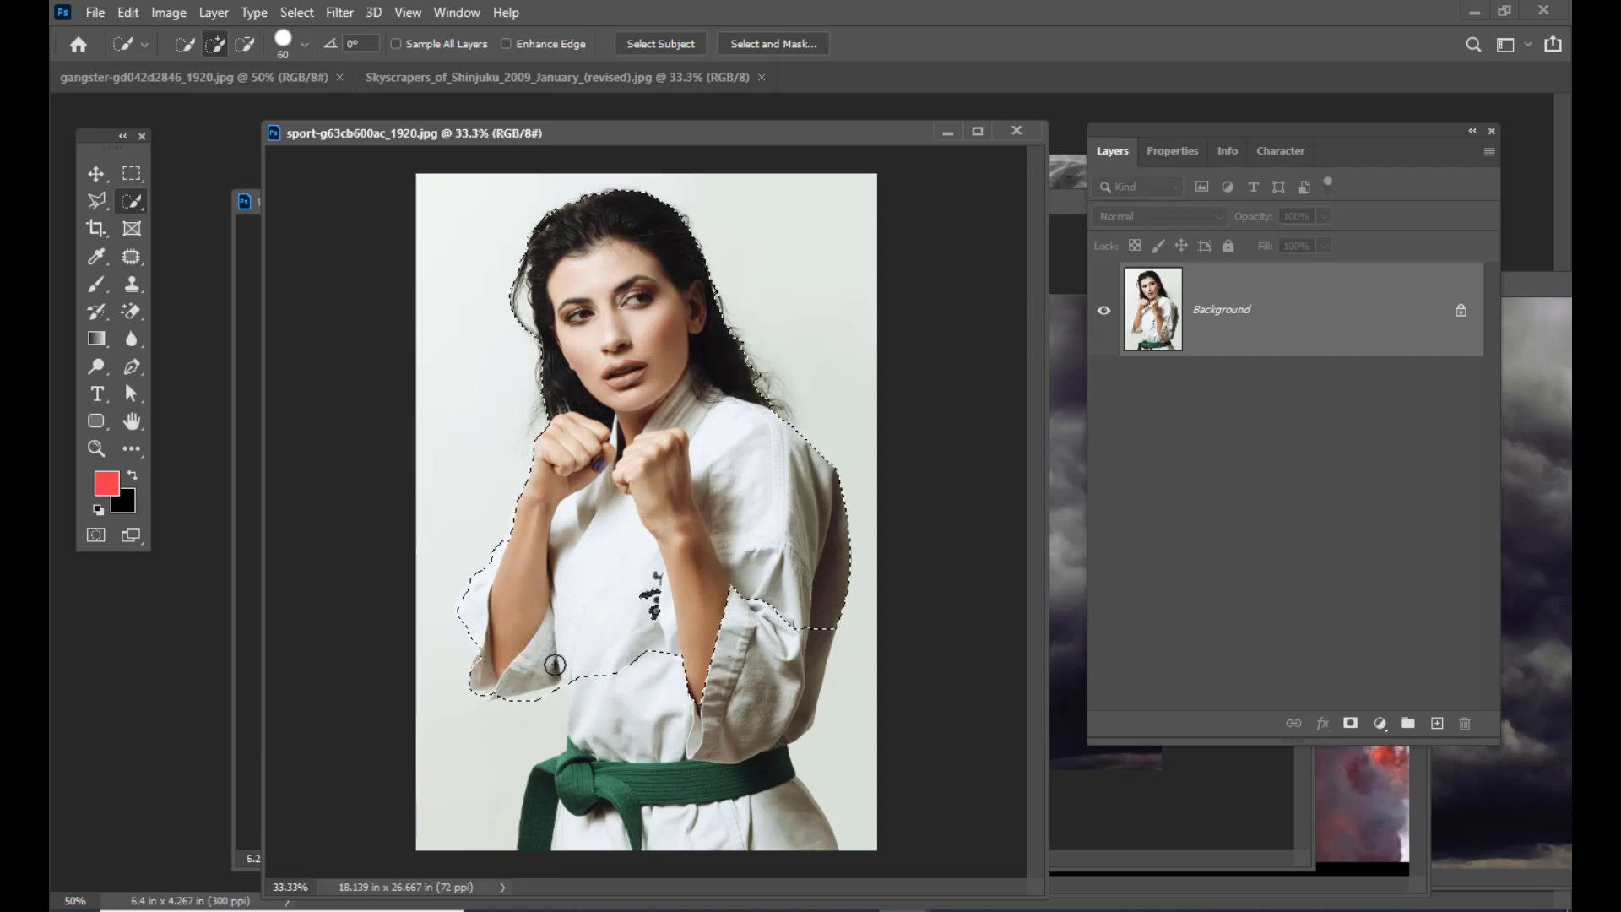
key(alt)
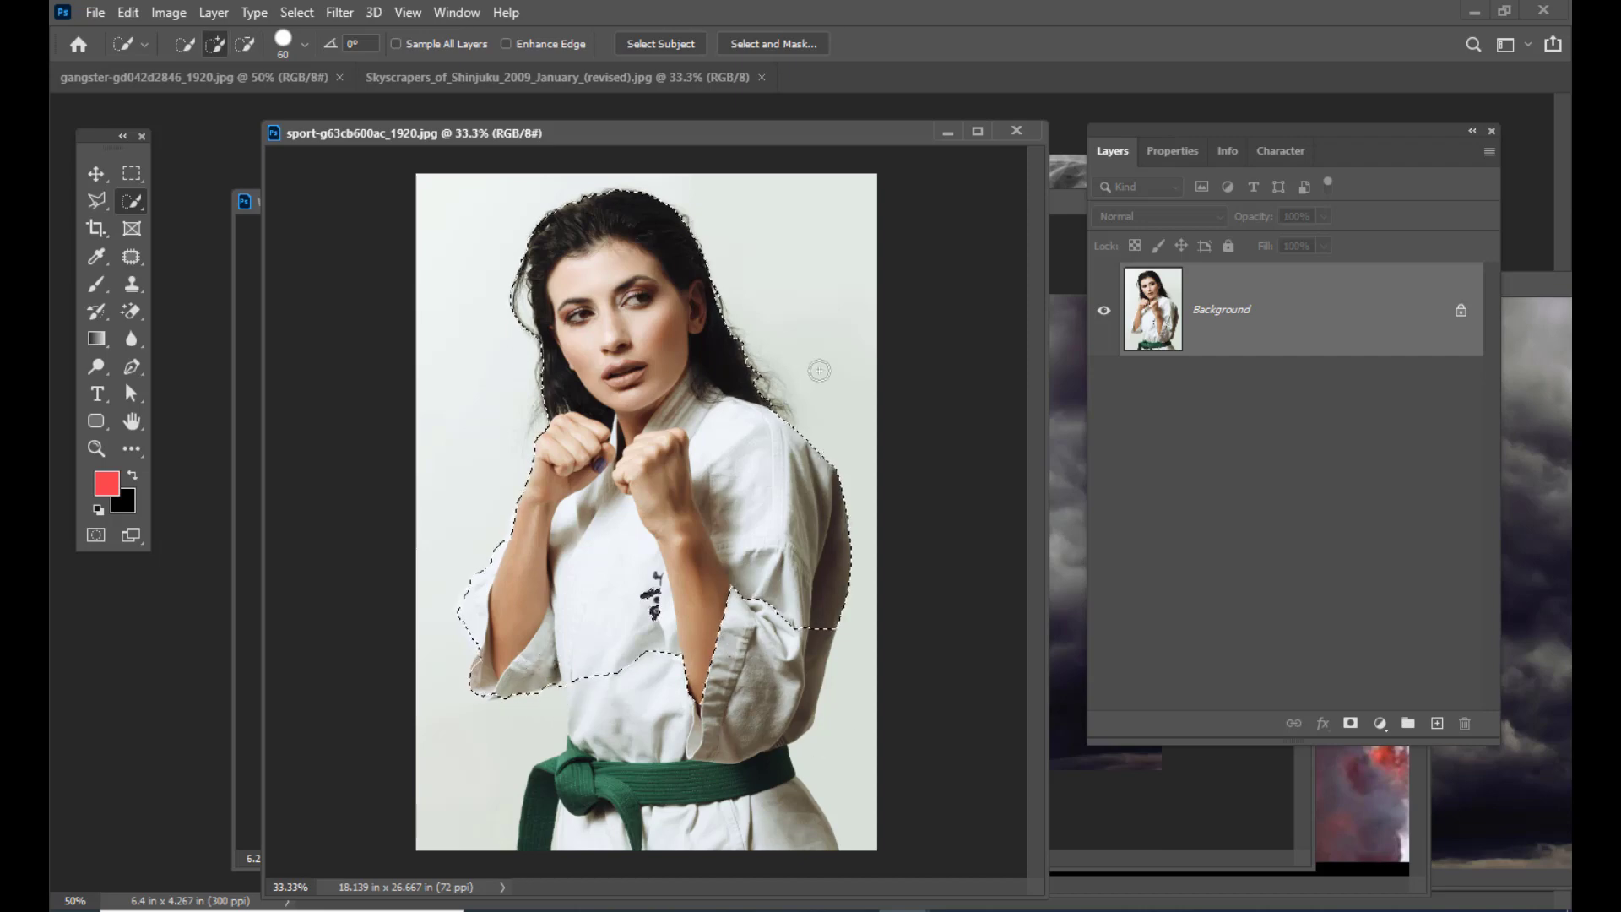
drag(682, 128, 499, 309)
click(95, 174)
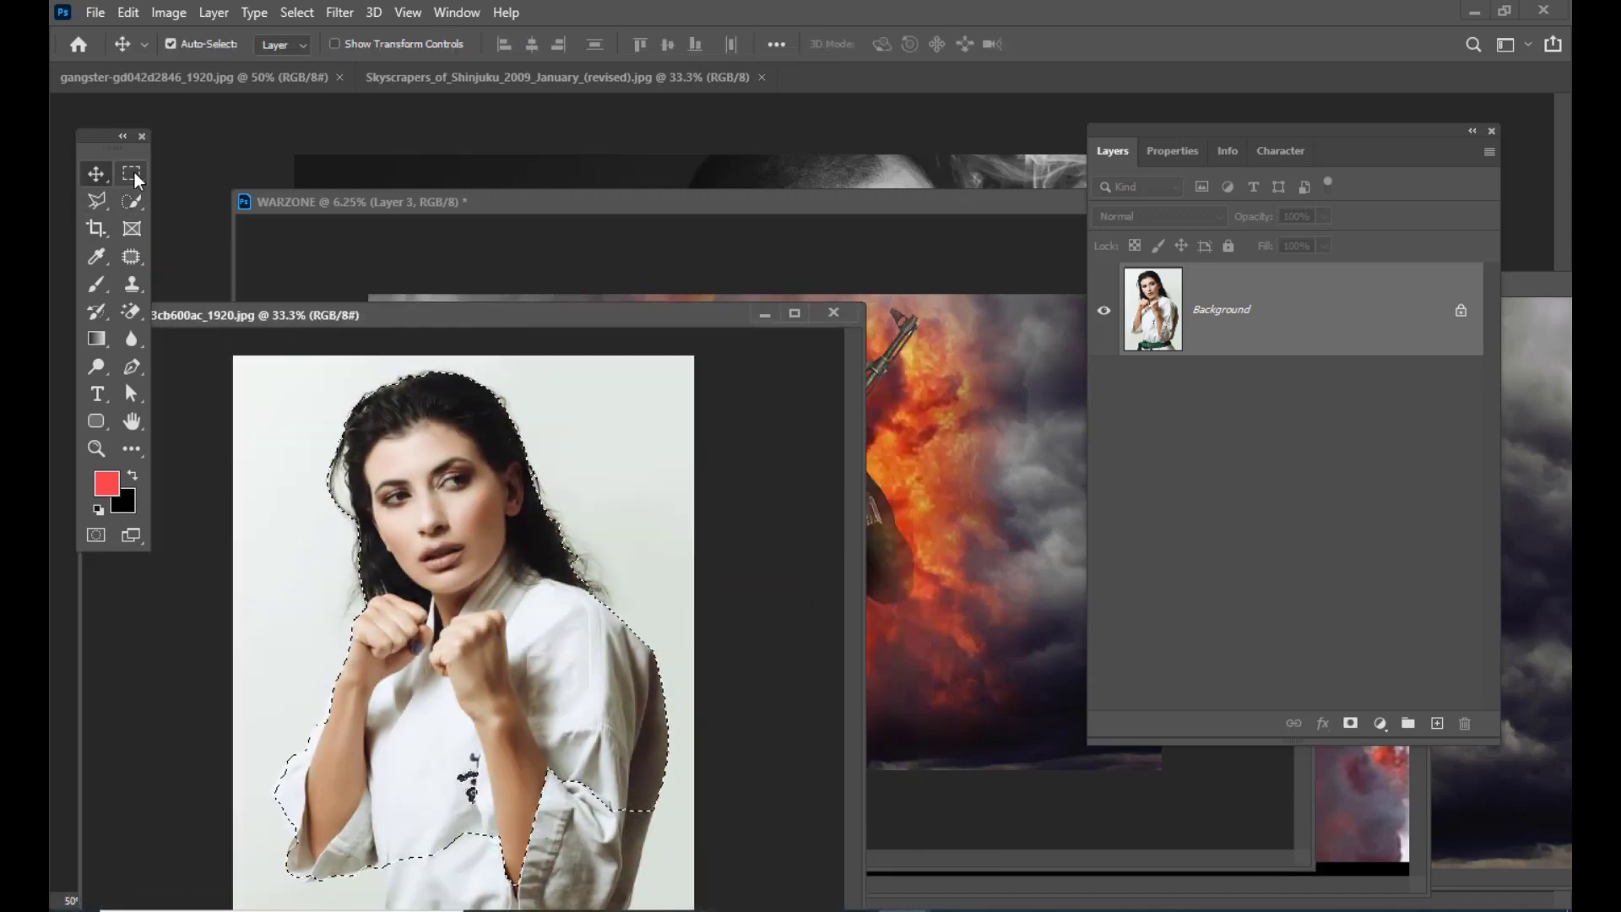
Step: Feather the karate woman's selection with a 5-pixel radius
key(m)
right_click(379, 408)
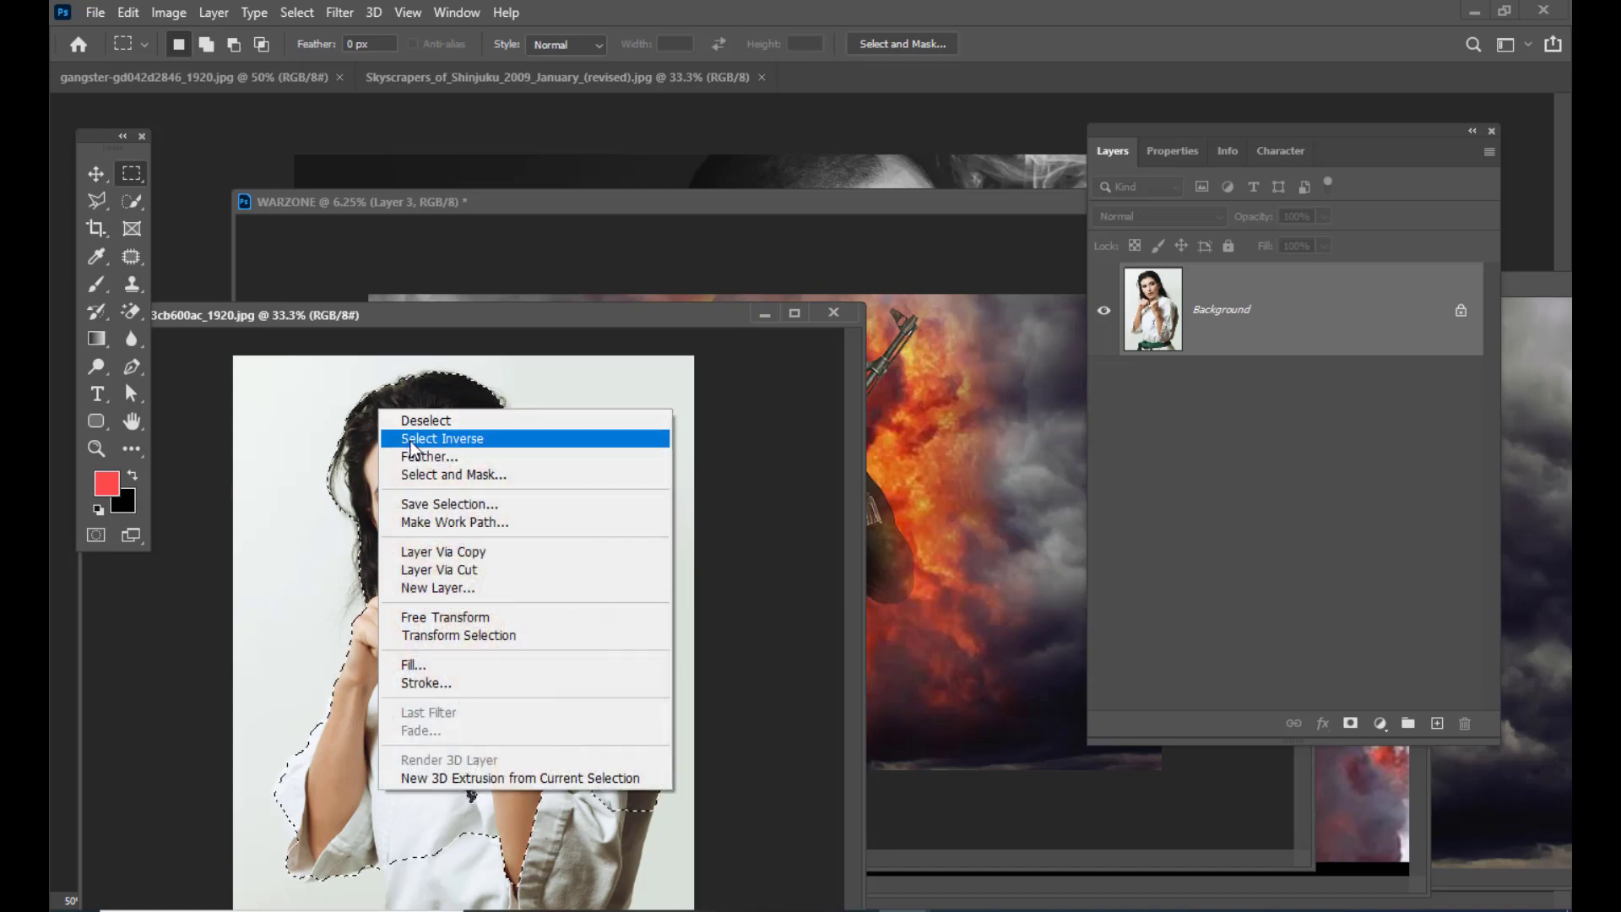
click(419, 460)
drag(933, 220, 778, 268)
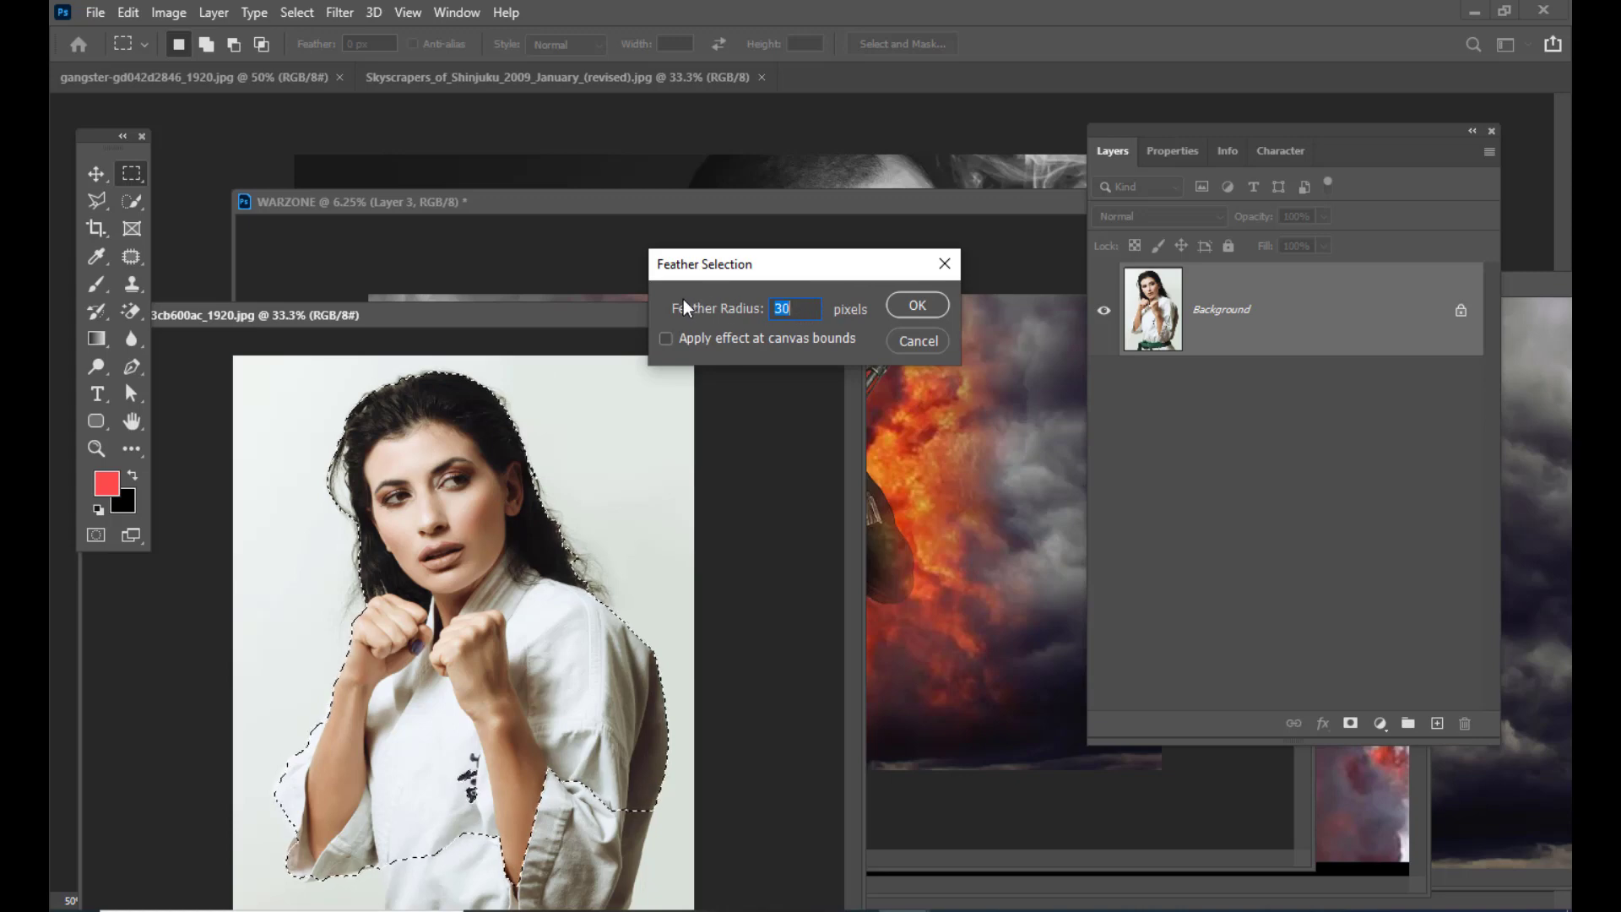
text(5)
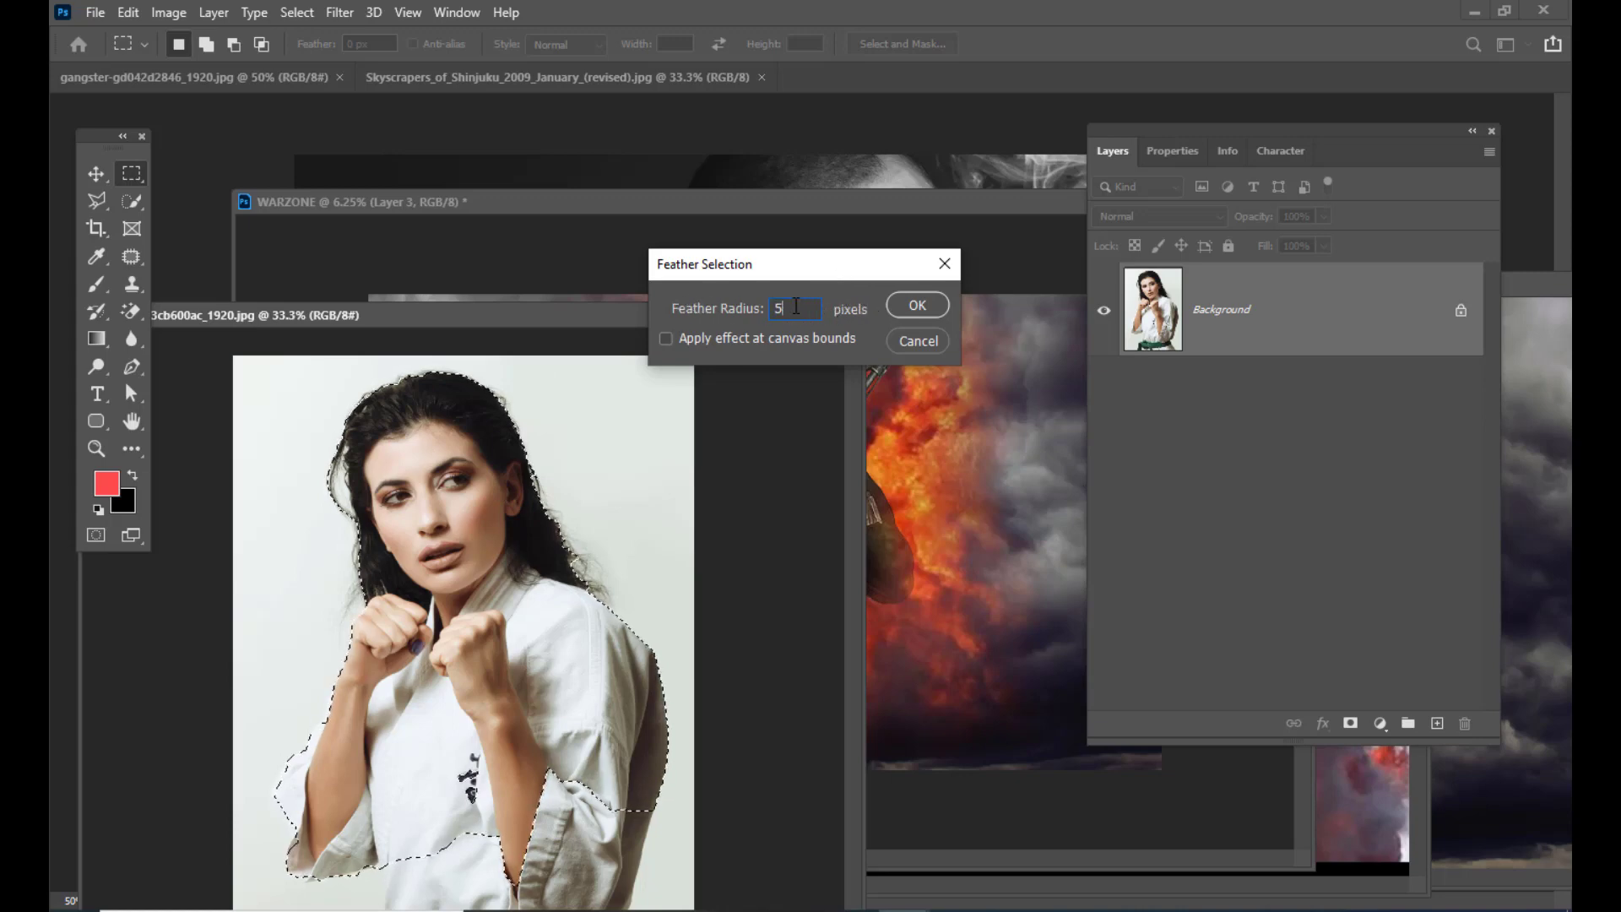
drag(793, 308, 664, 301)
click(897, 310)
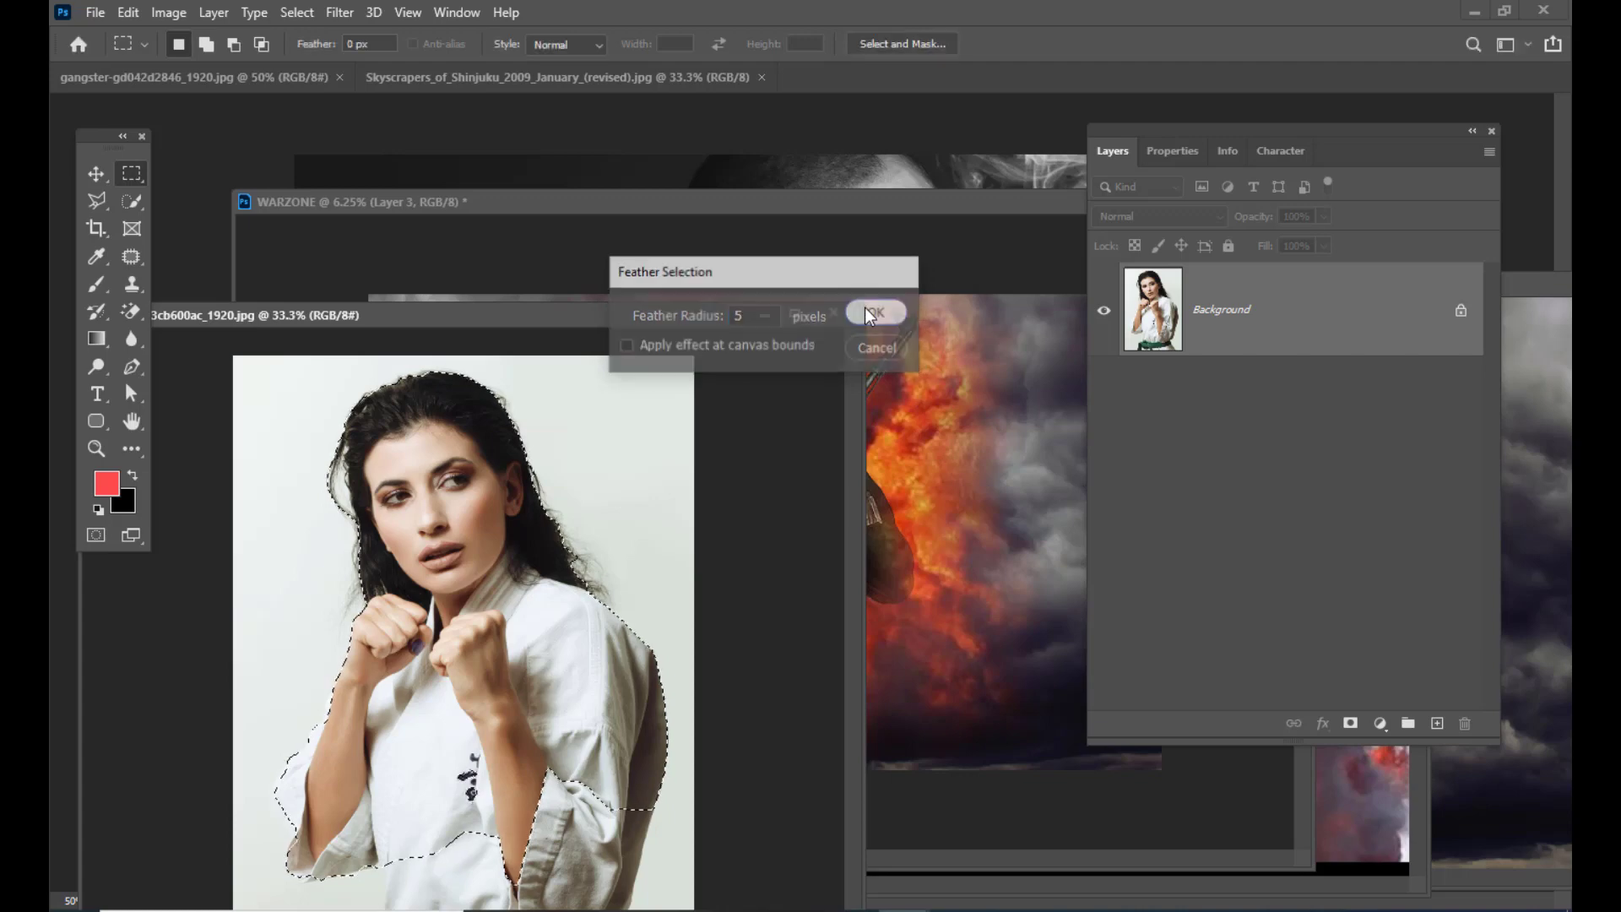
drag(520, 329, 369, 359)
click(97, 173)
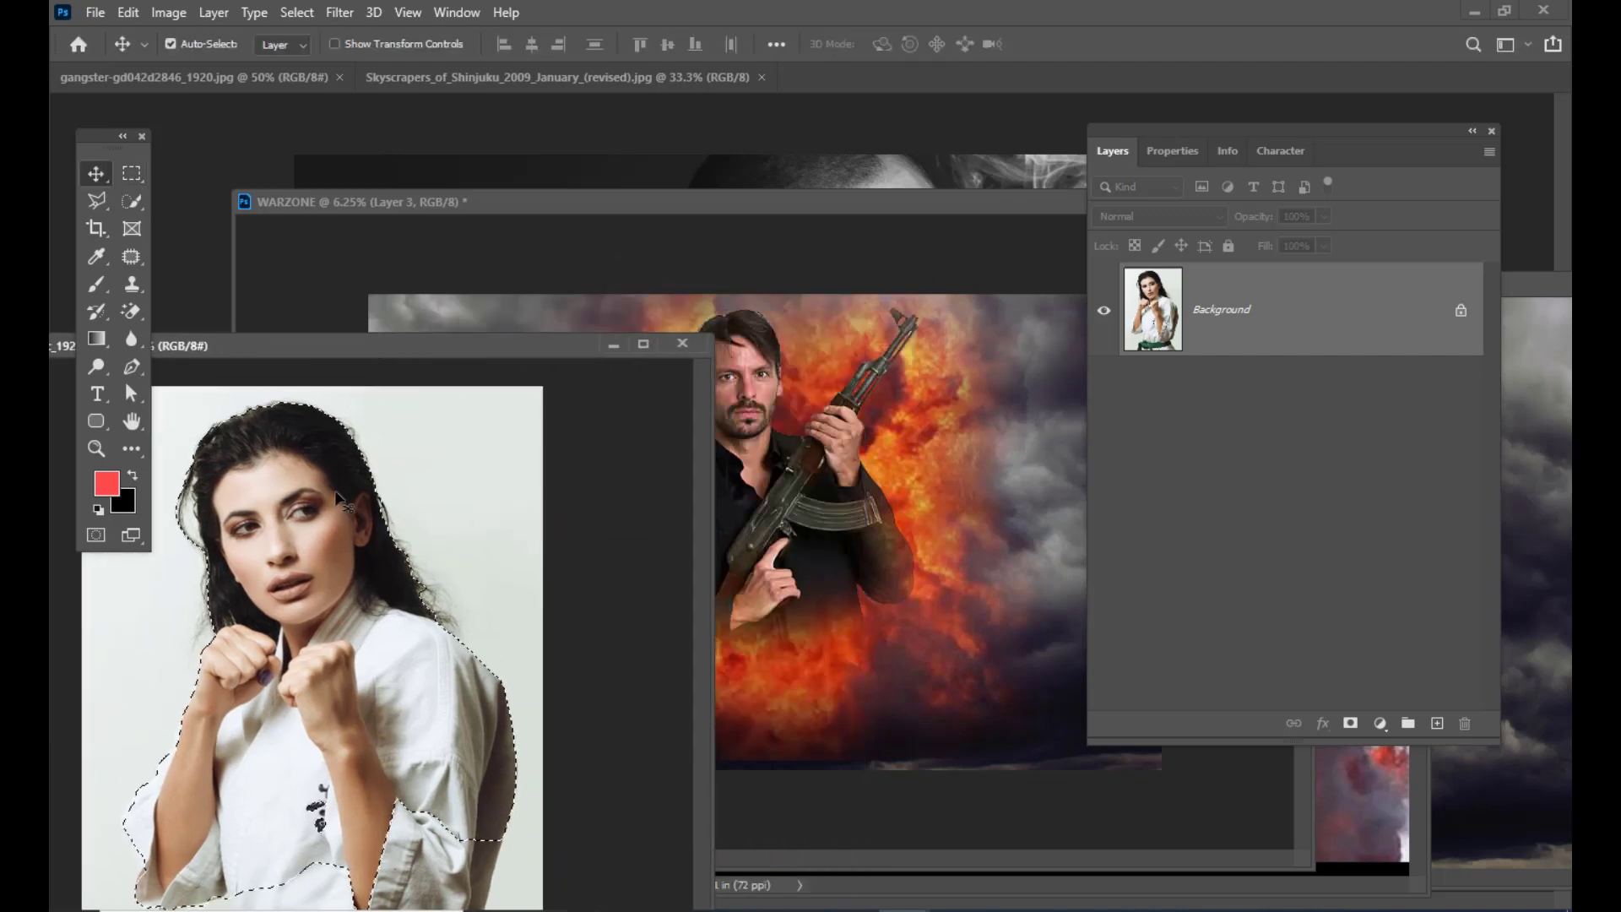
Step: Drag the feathered woman onto the WARZONE poster and scale her to about 392%
drag(363, 507, 713, 681)
key(ctrl+t)
drag(587, 453, 612, 478)
key(Return)
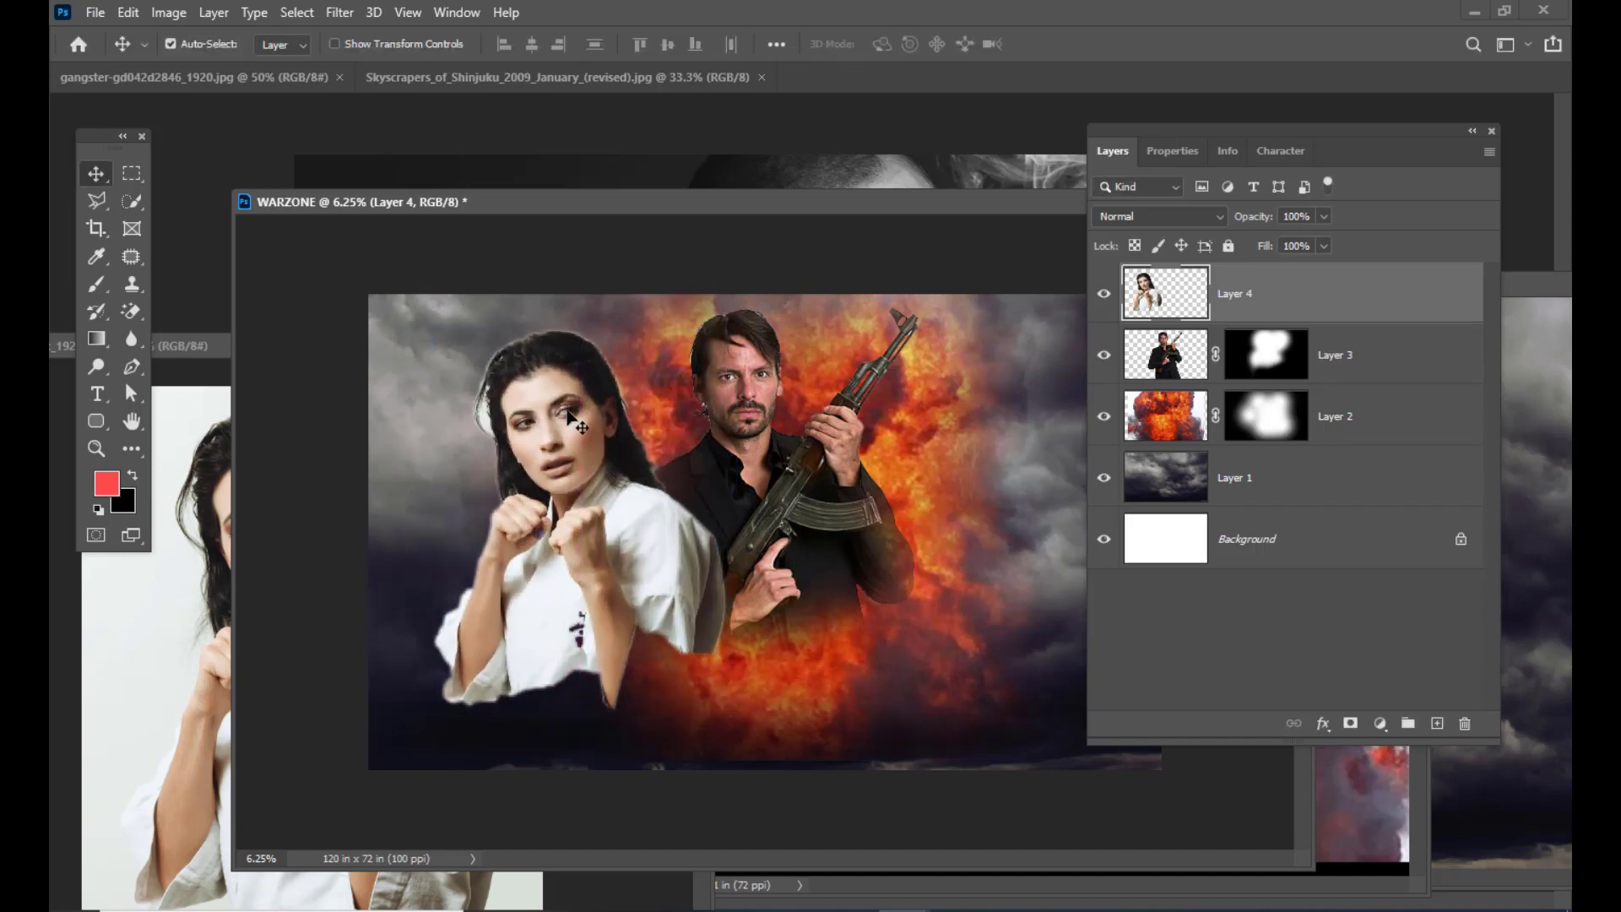
drag(568, 414, 578, 414)
click(131, 311)
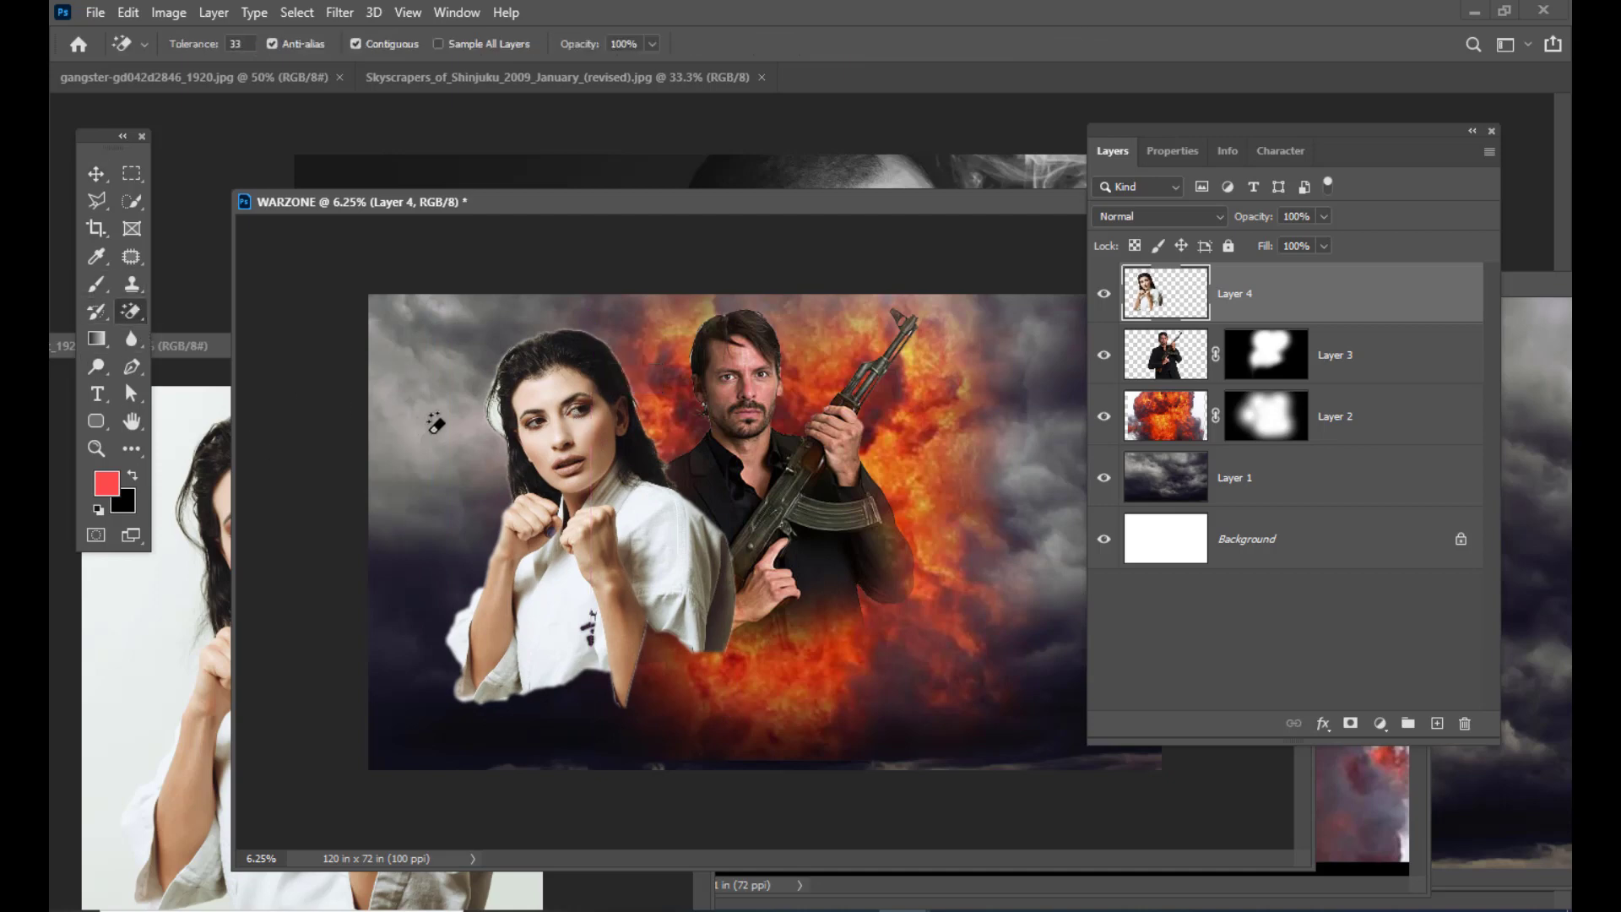
key(ctrl+plus)
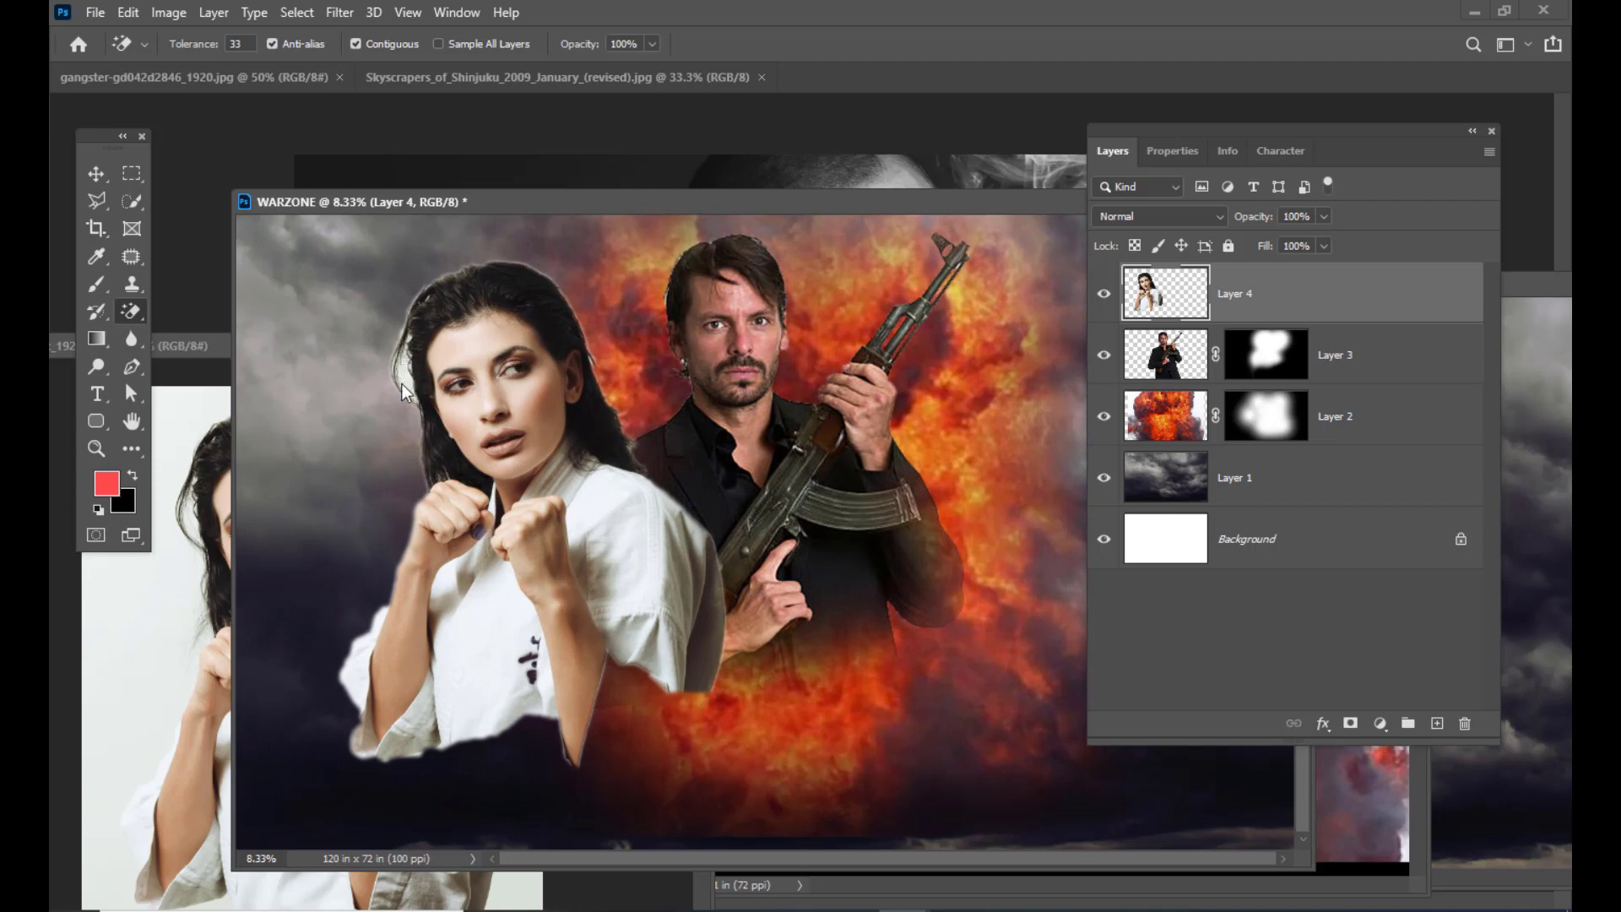
click(95, 173)
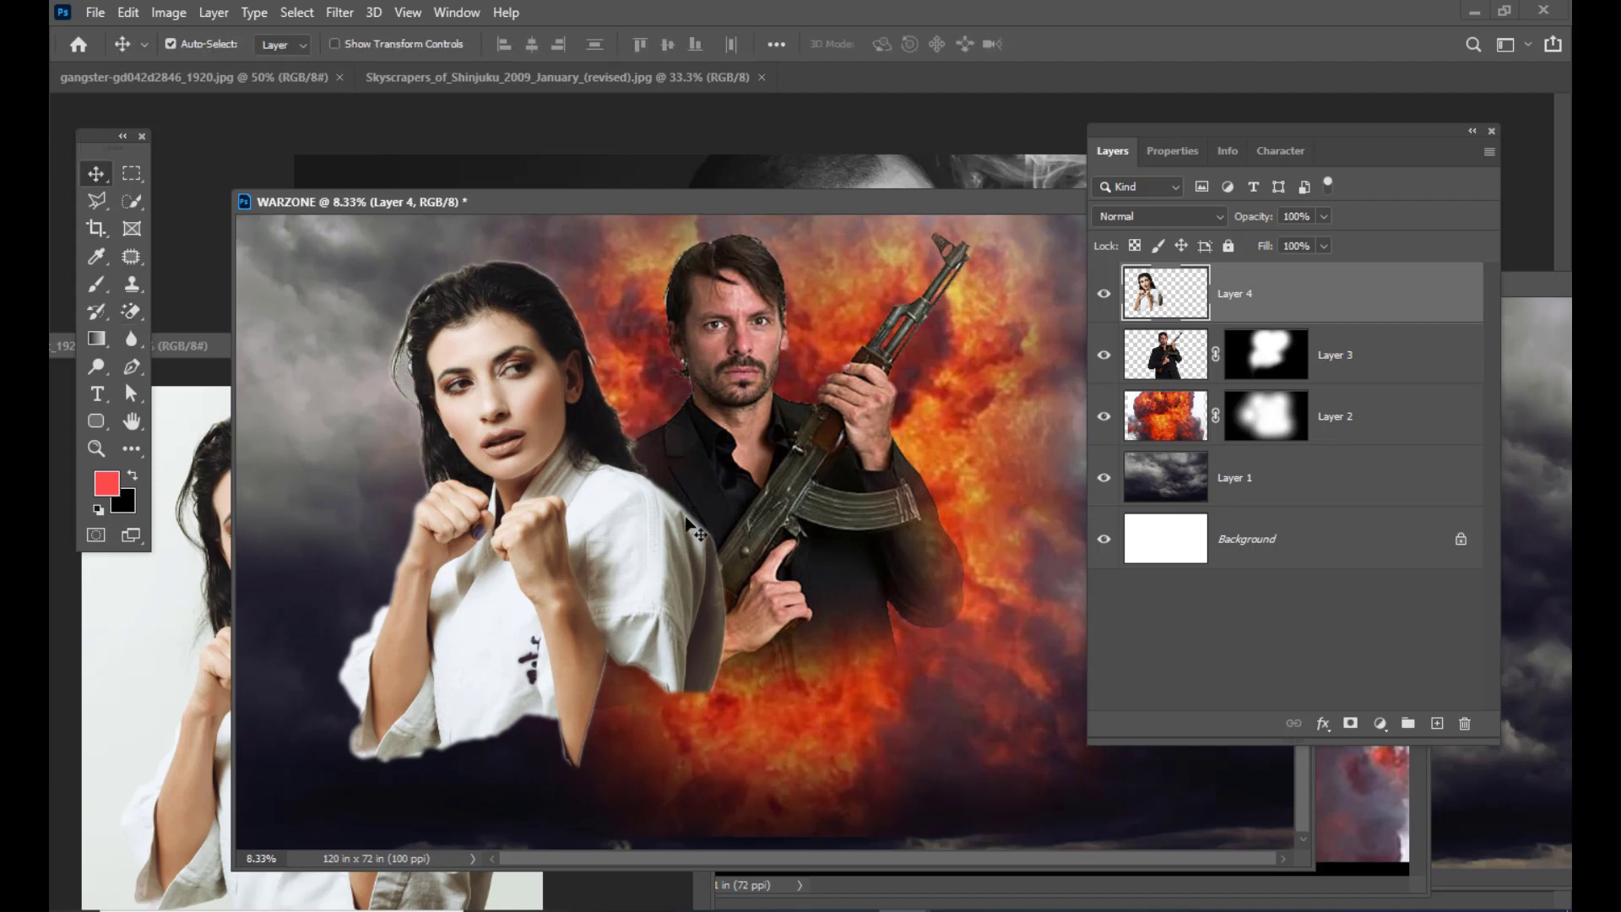
drag(549, 391, 561, 391)
Step: Refine her size to about 96% and set her left of the gunman
key(ctrl+t)
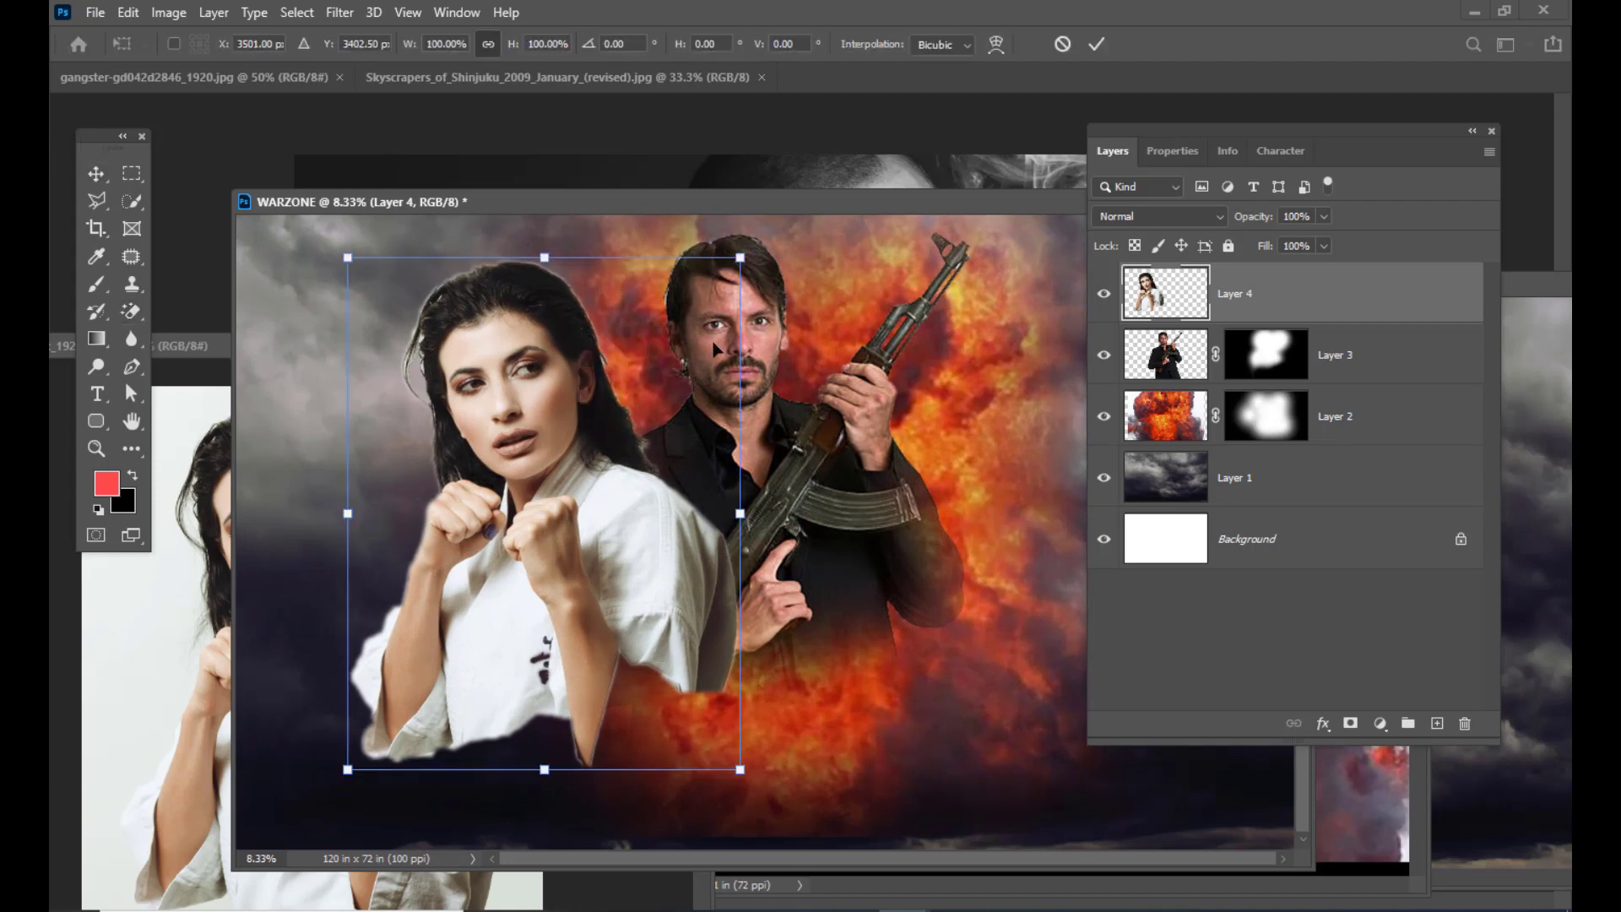
mouse_move(740, 257)
mouse_down()
mouse_move(687, 318)
mouse_move(724, 252)
mouse_move(747, 245)
mouse_move(725, 276)
mouse_up()
drag(527, 356, 531, 344)
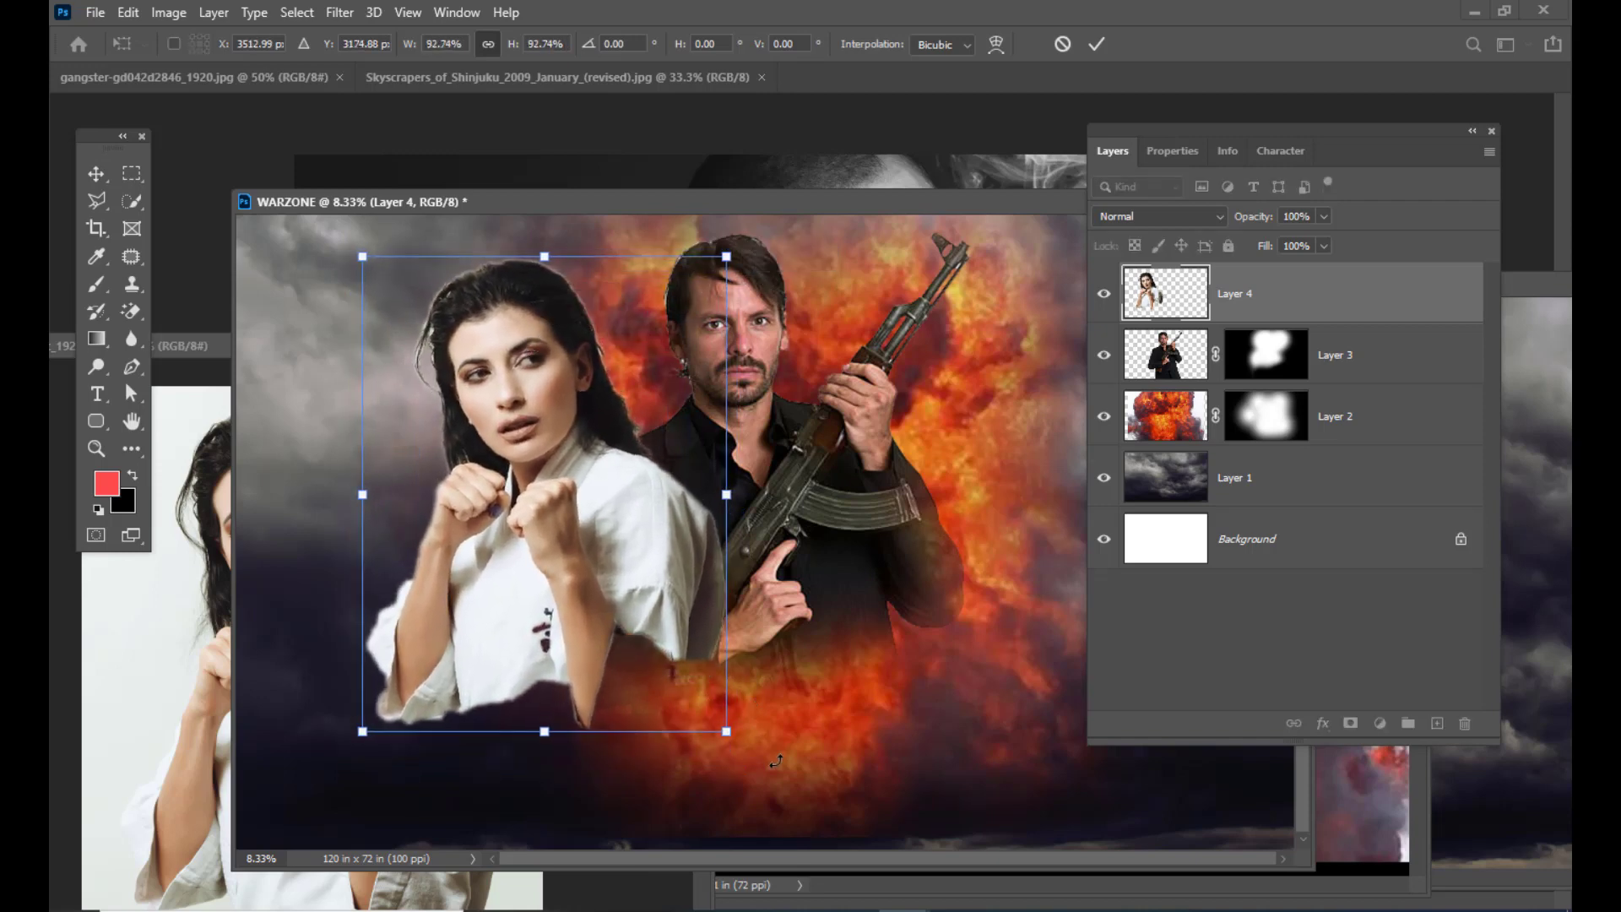
mouse_move(726, 732)
mouse_down()
mouse_move(752, 749)
mouse_move(733, 739)
mouse_up()
key(Return)
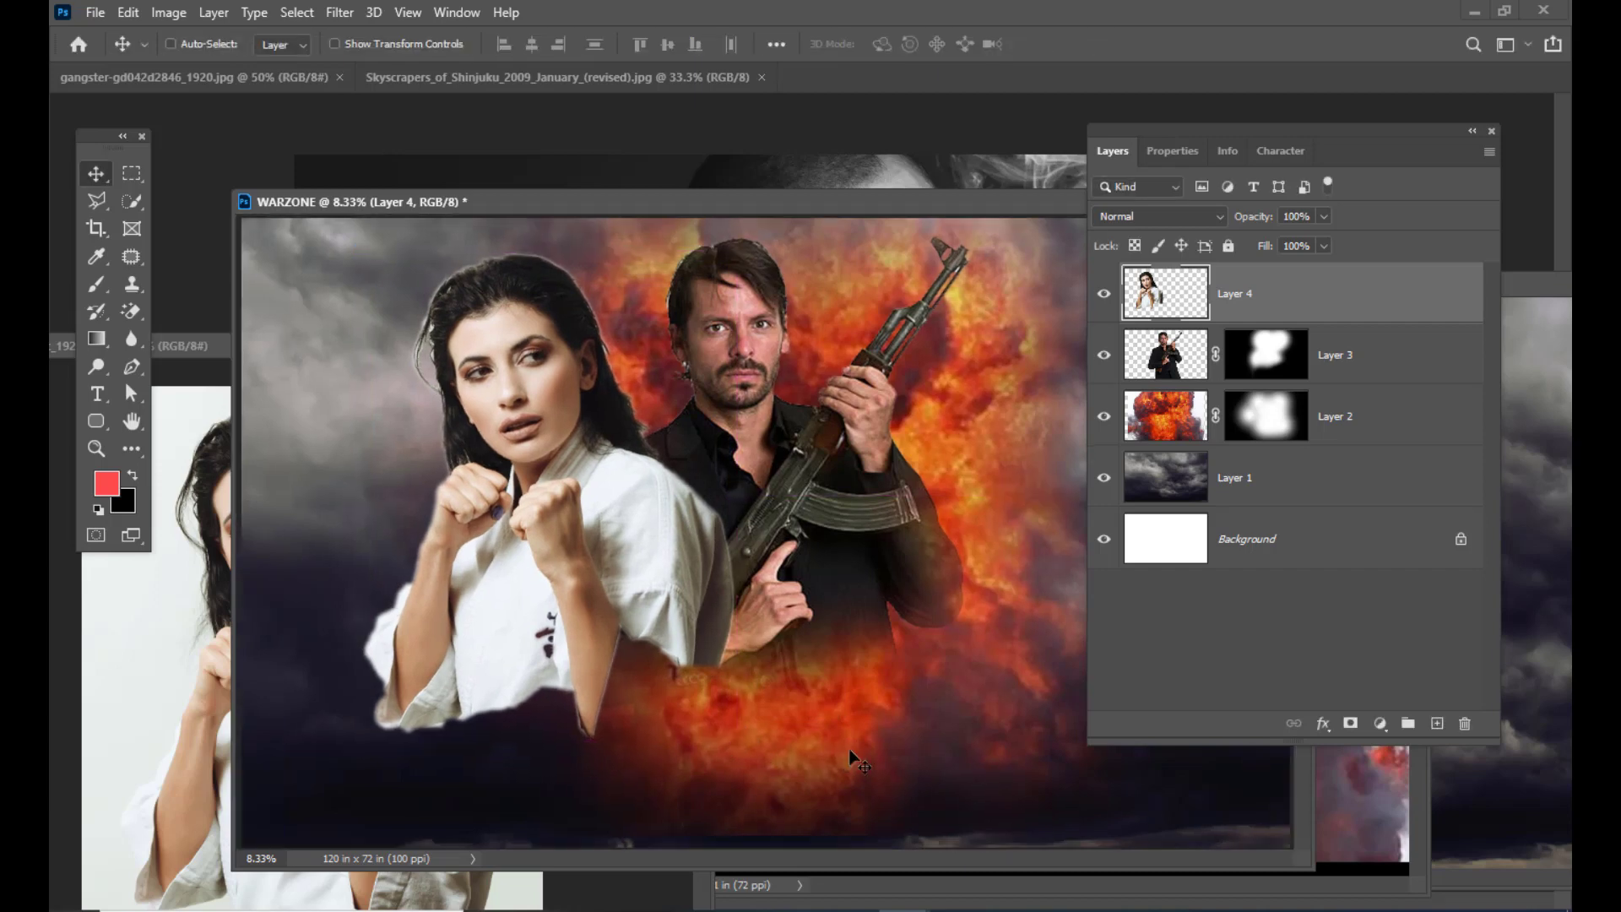
key(ctrl+minus)
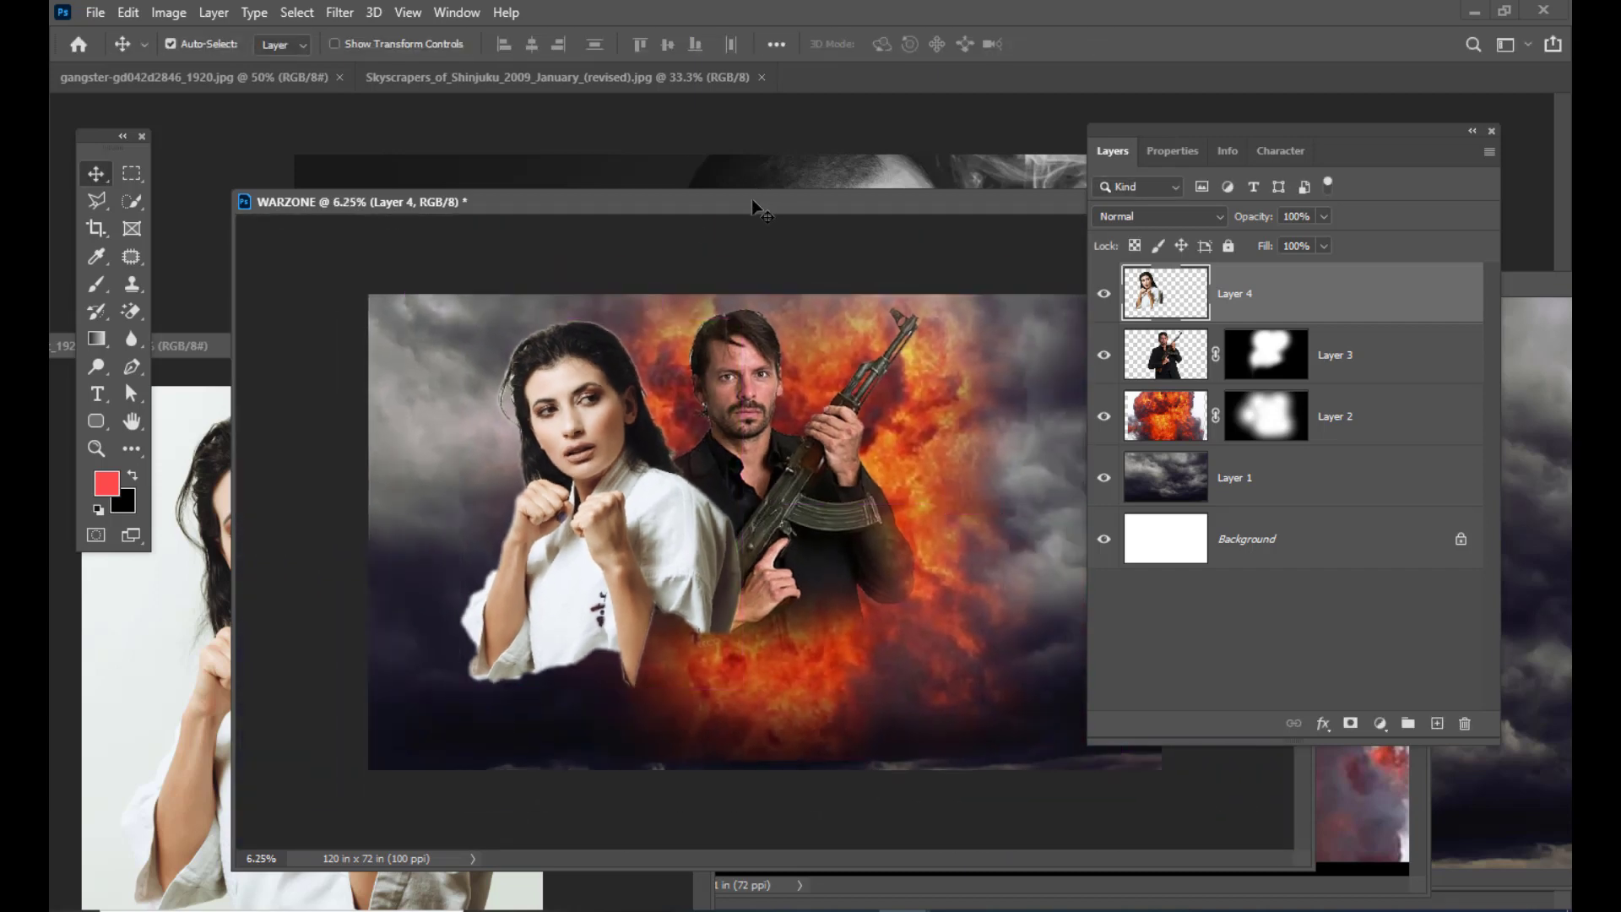
drag(754, 206, 726, 189)
drag(1214, 135, 1003, 141)
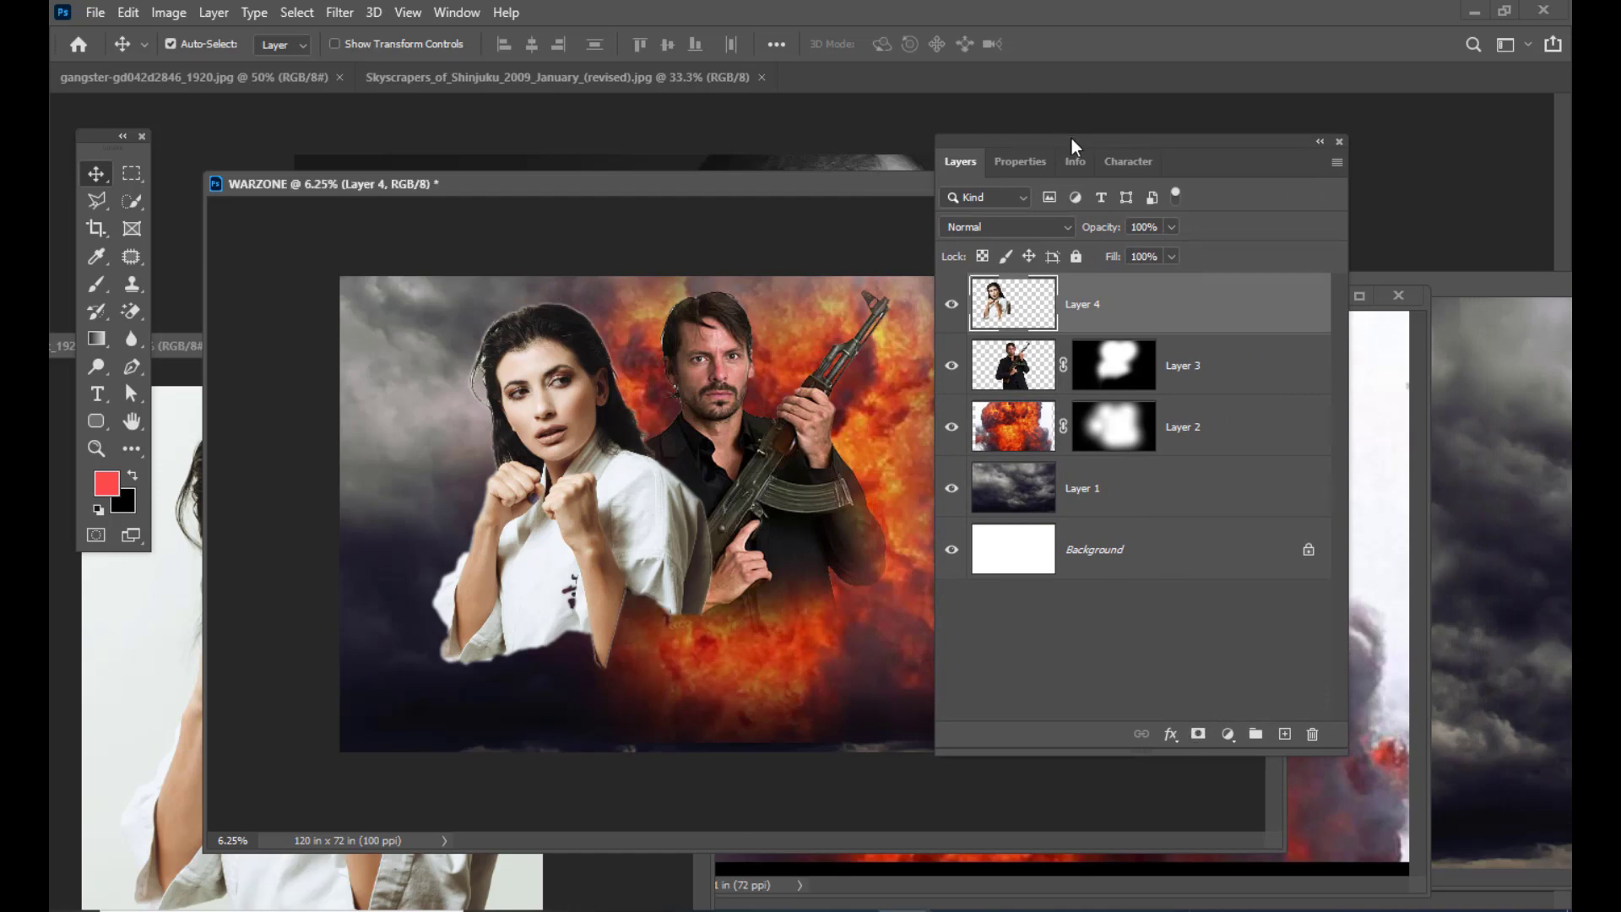
Step: Add a black layer mask to Layer 4, hiding the woman
drag(1071, 138, 1127, 118)
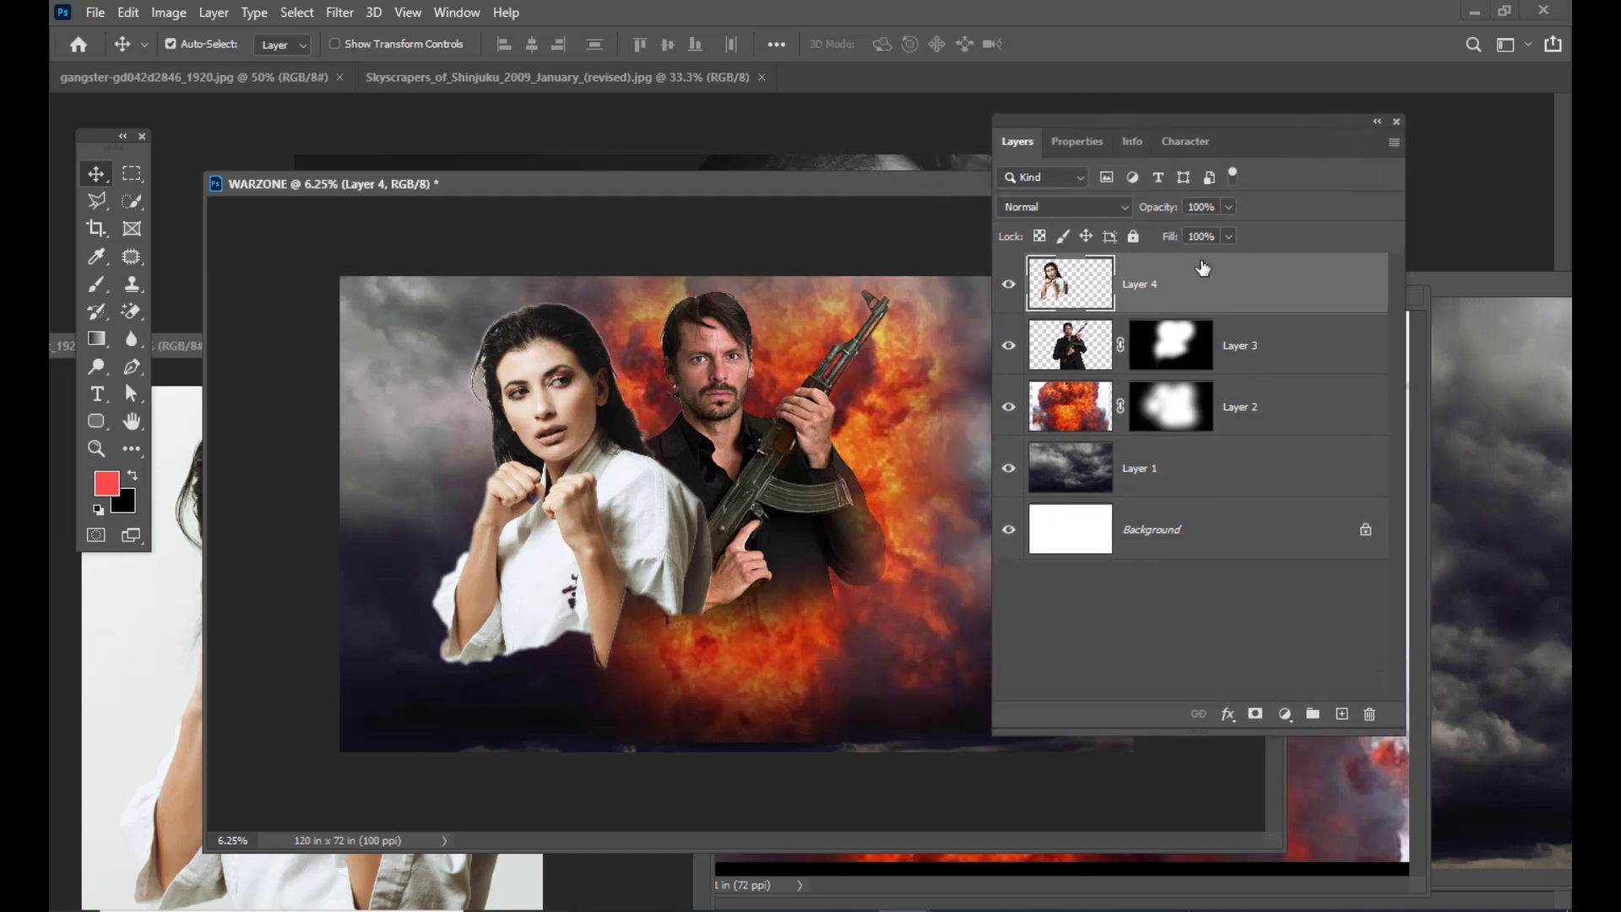
alt+click(1256, 714)
drag(1055, 120, 1116, 122)
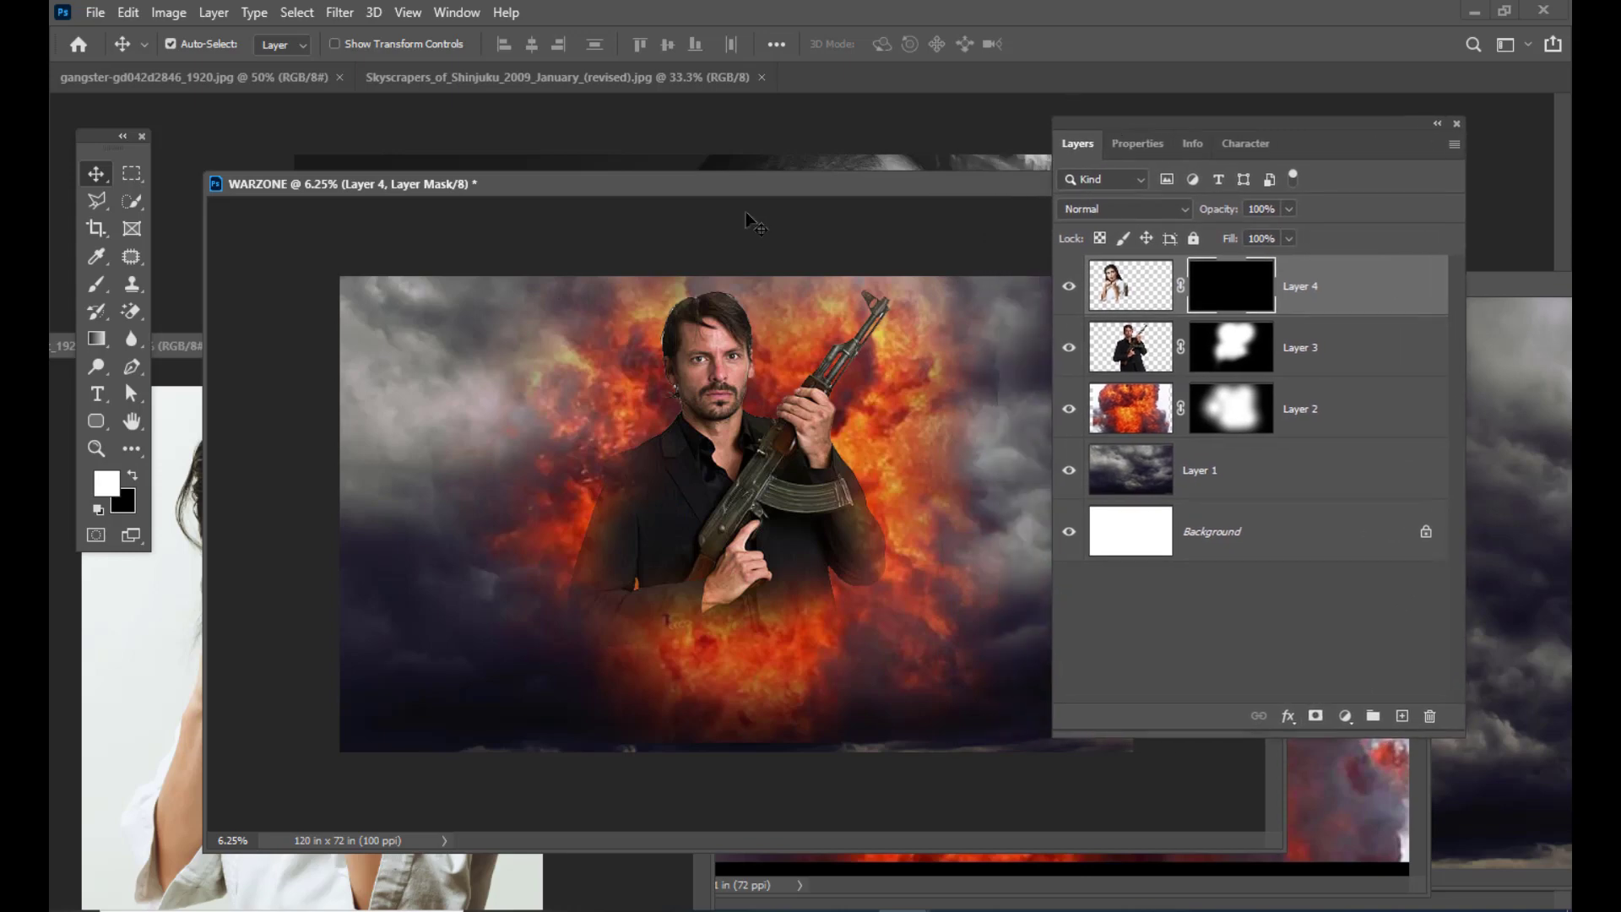
drag(712, 193, 748, 174)
Step: Paint the woman back in with a soft round brush, then move Layer 4 below Layer 3
click(98, 287)
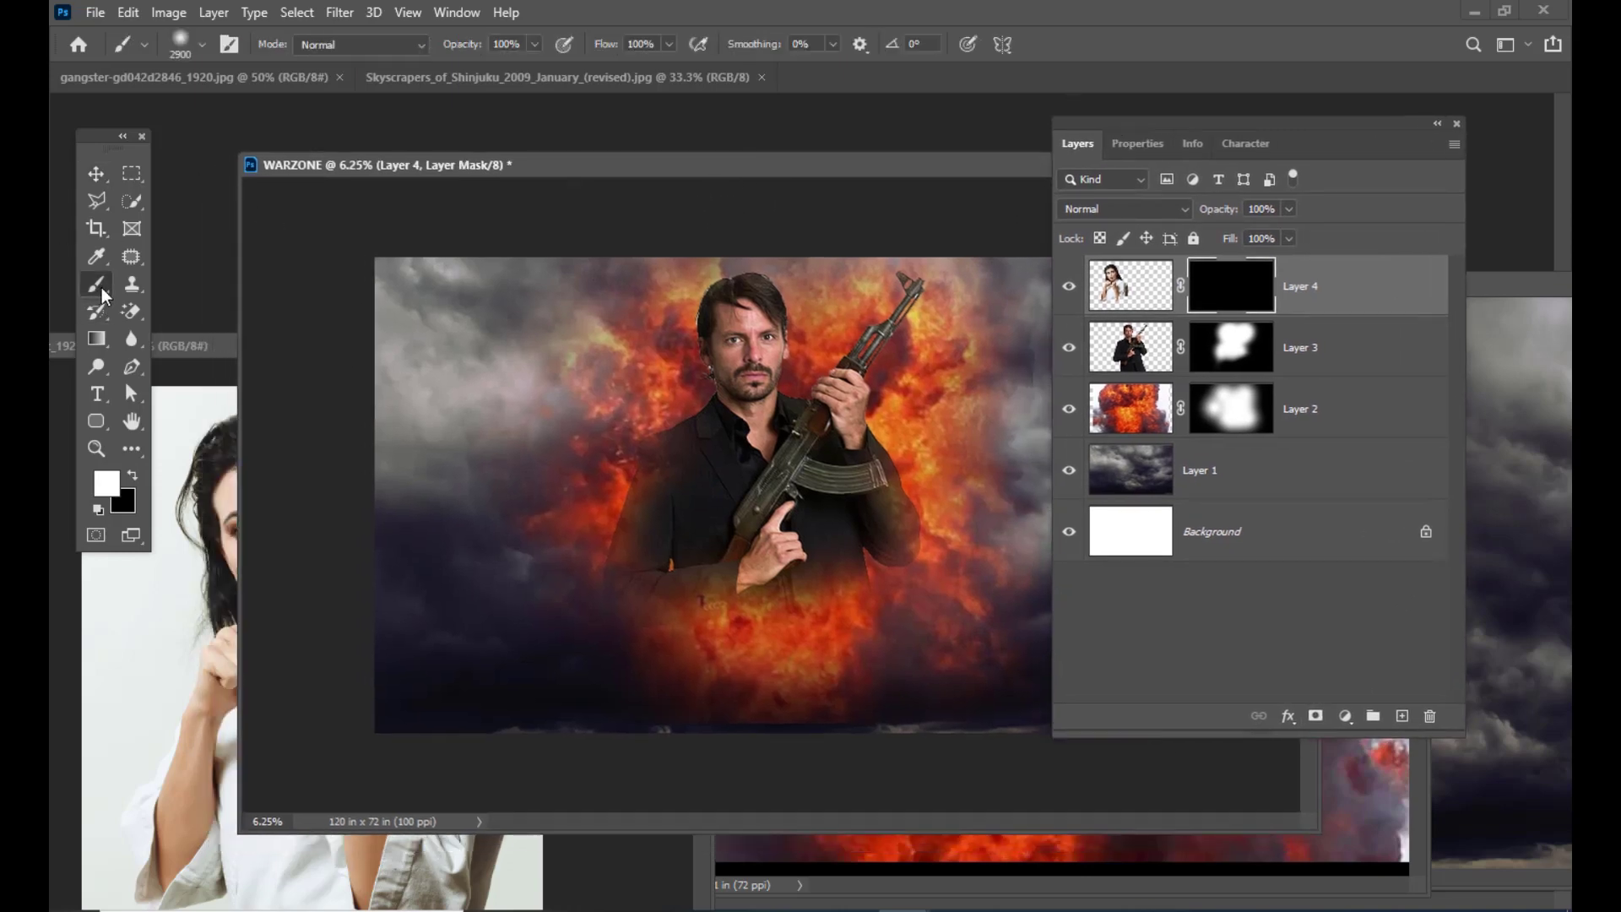
click(179, 287)
click(180, 44)
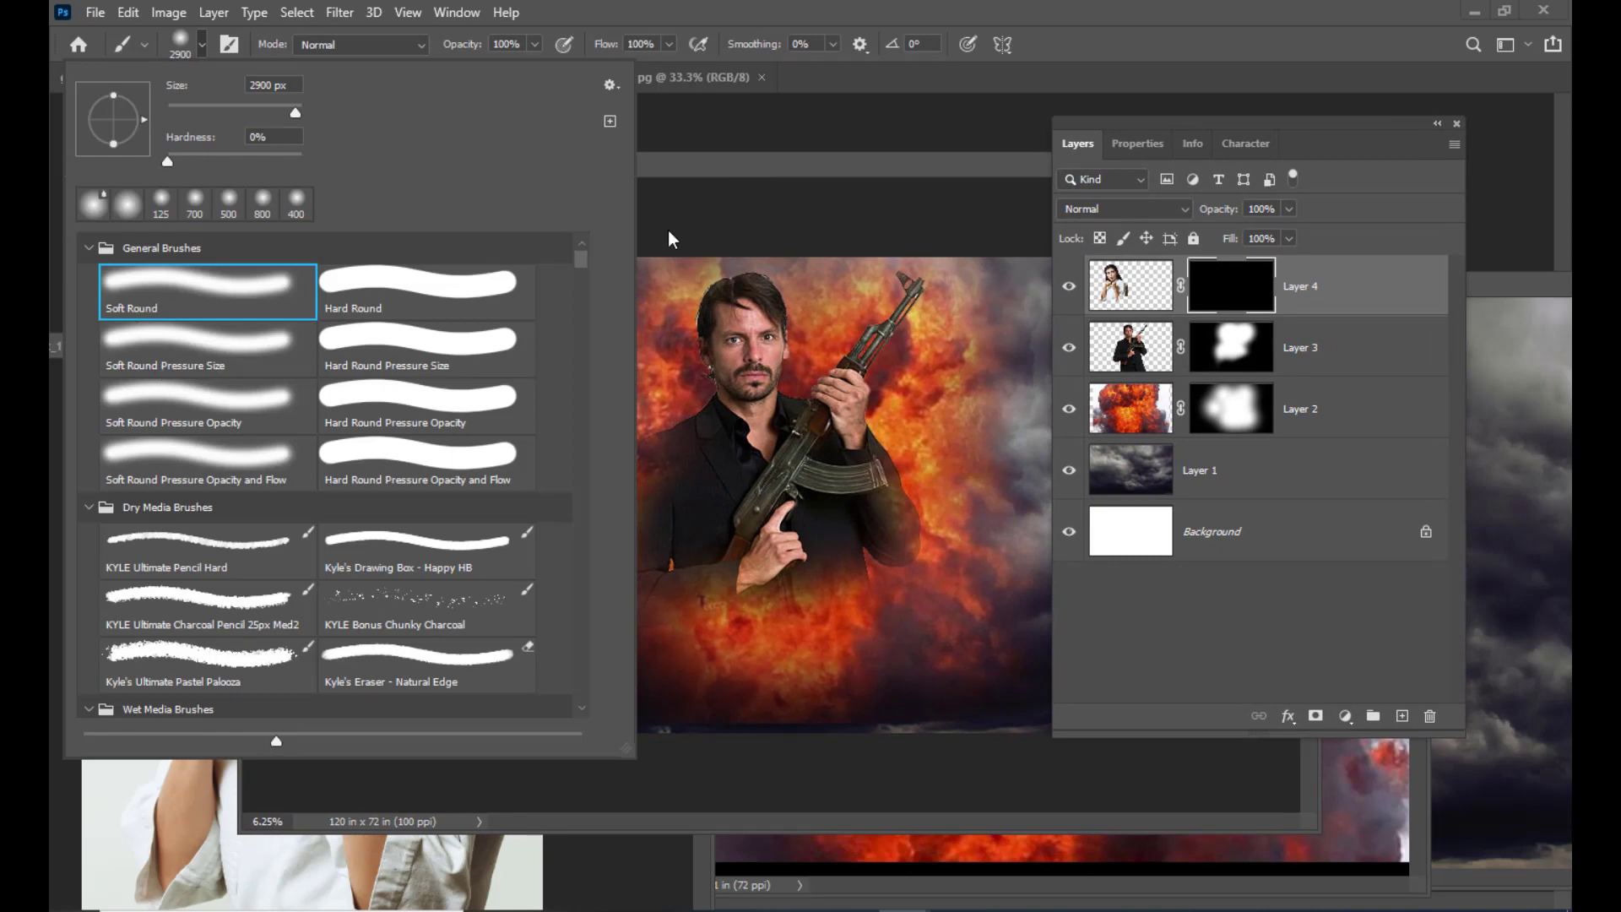
drag(809, 160, 830, 157)
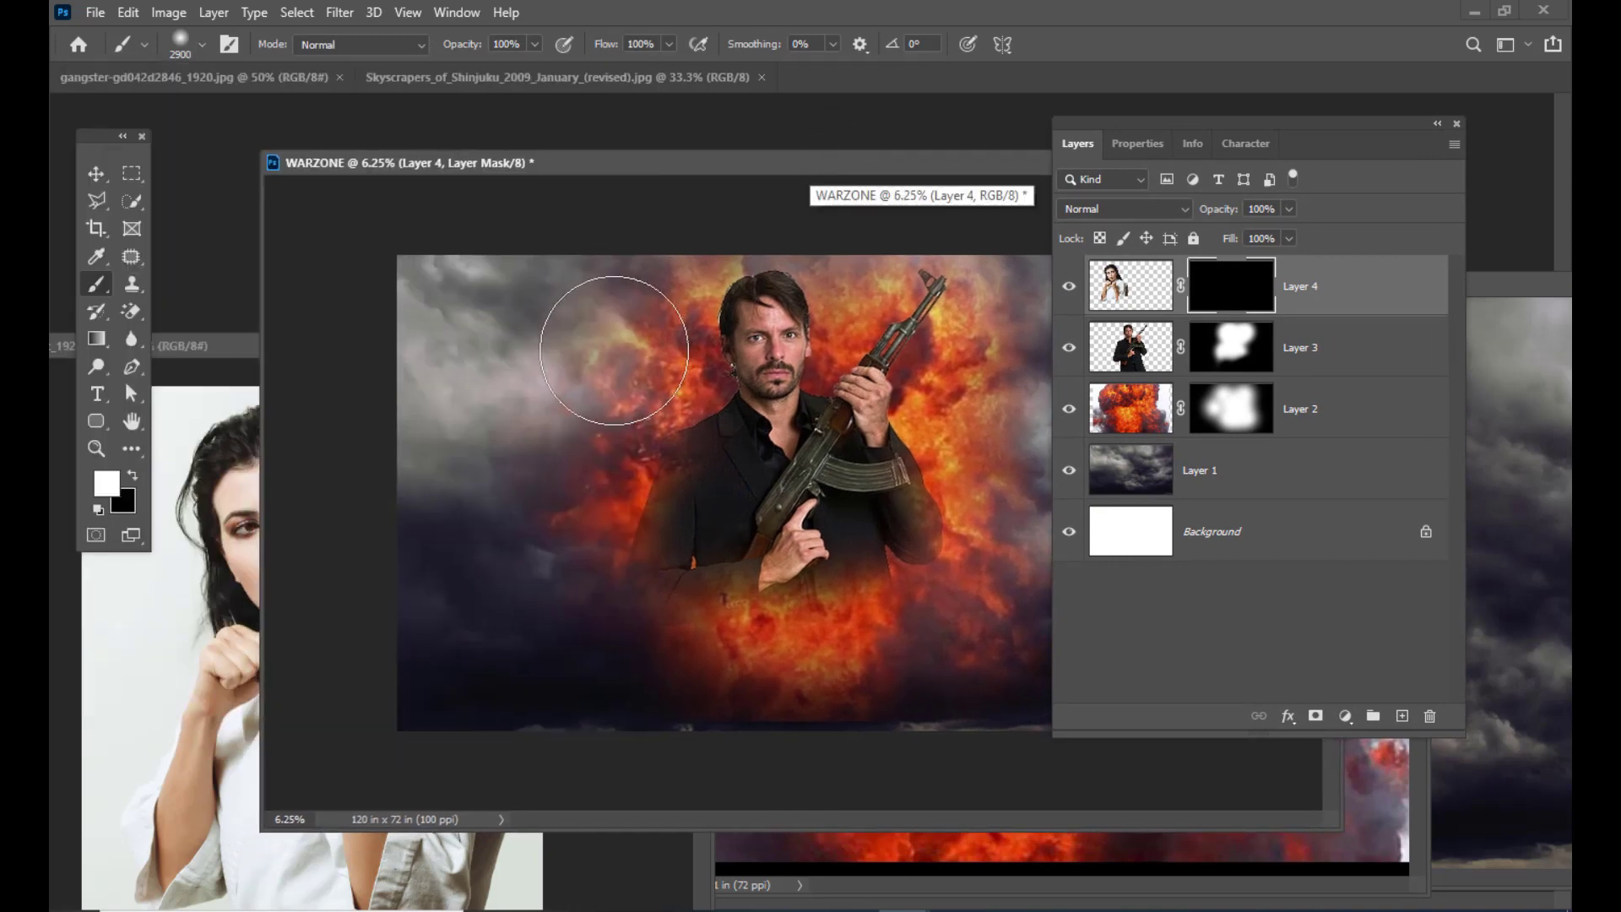
key(bracketleft)
key(bracketleft)
key(bracketleft)
key(bracketleft)
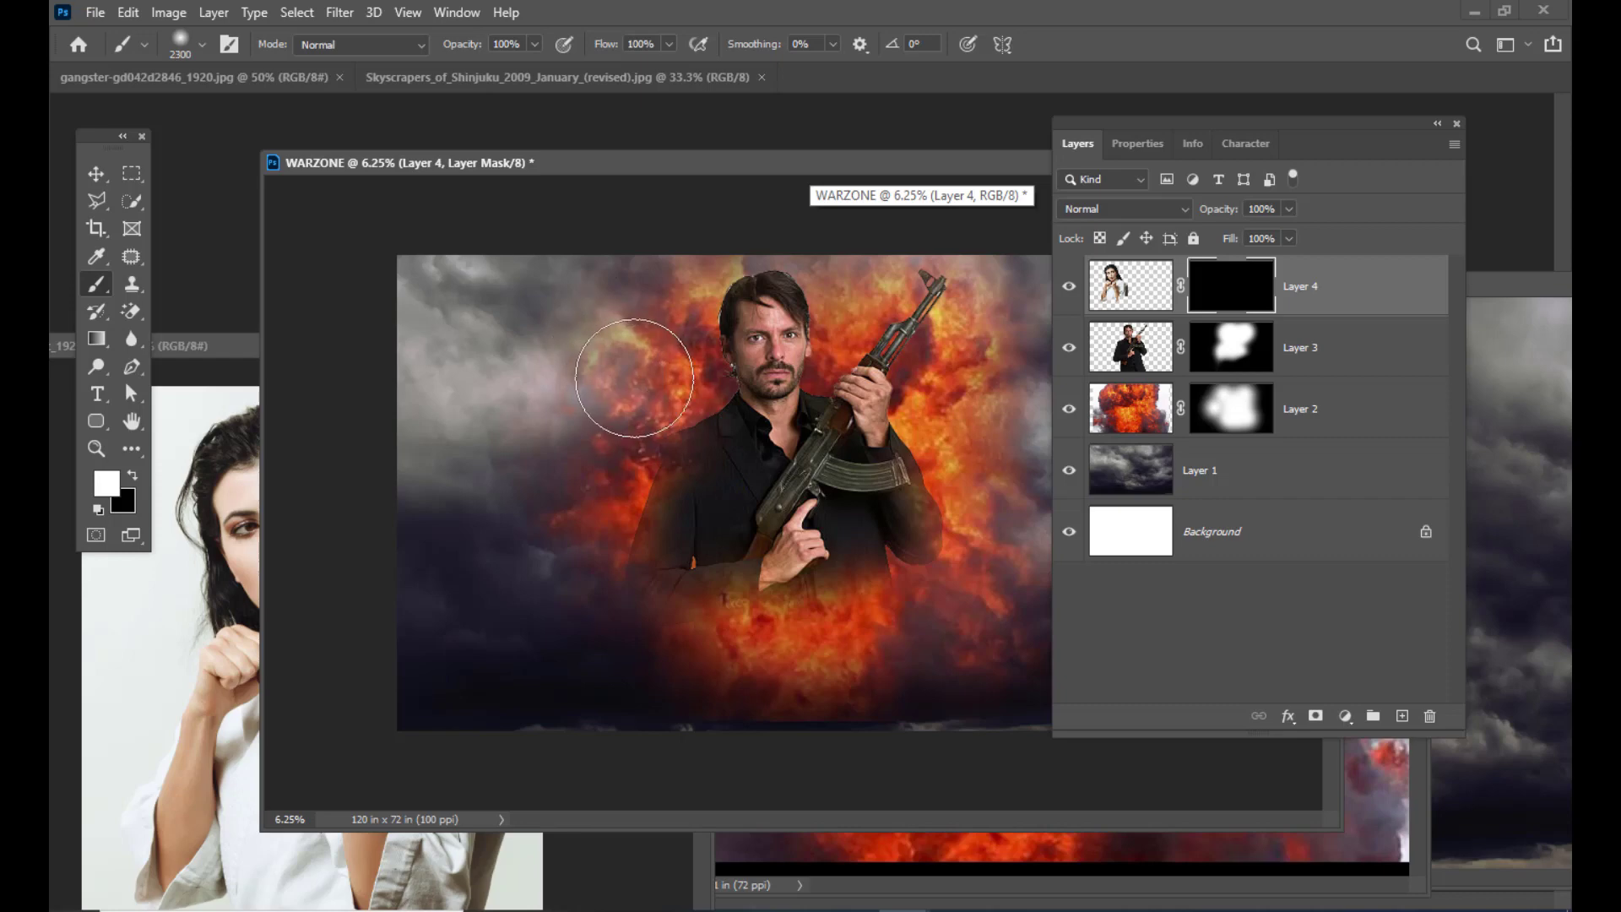
mouse_move(604, 385)
mouse_down()
mouse_move(613, 336)
mouse_move(601, 488)
mouse_move(688, 486)
mouse_move(665, 542)
mouse_move(664, 512)
mouse_move(606, 477)
mouse_move(644, 520)
mouse_move(658, 504)
mouse_move(637, 405)
mouse_move(633, 510)
mouse_up()
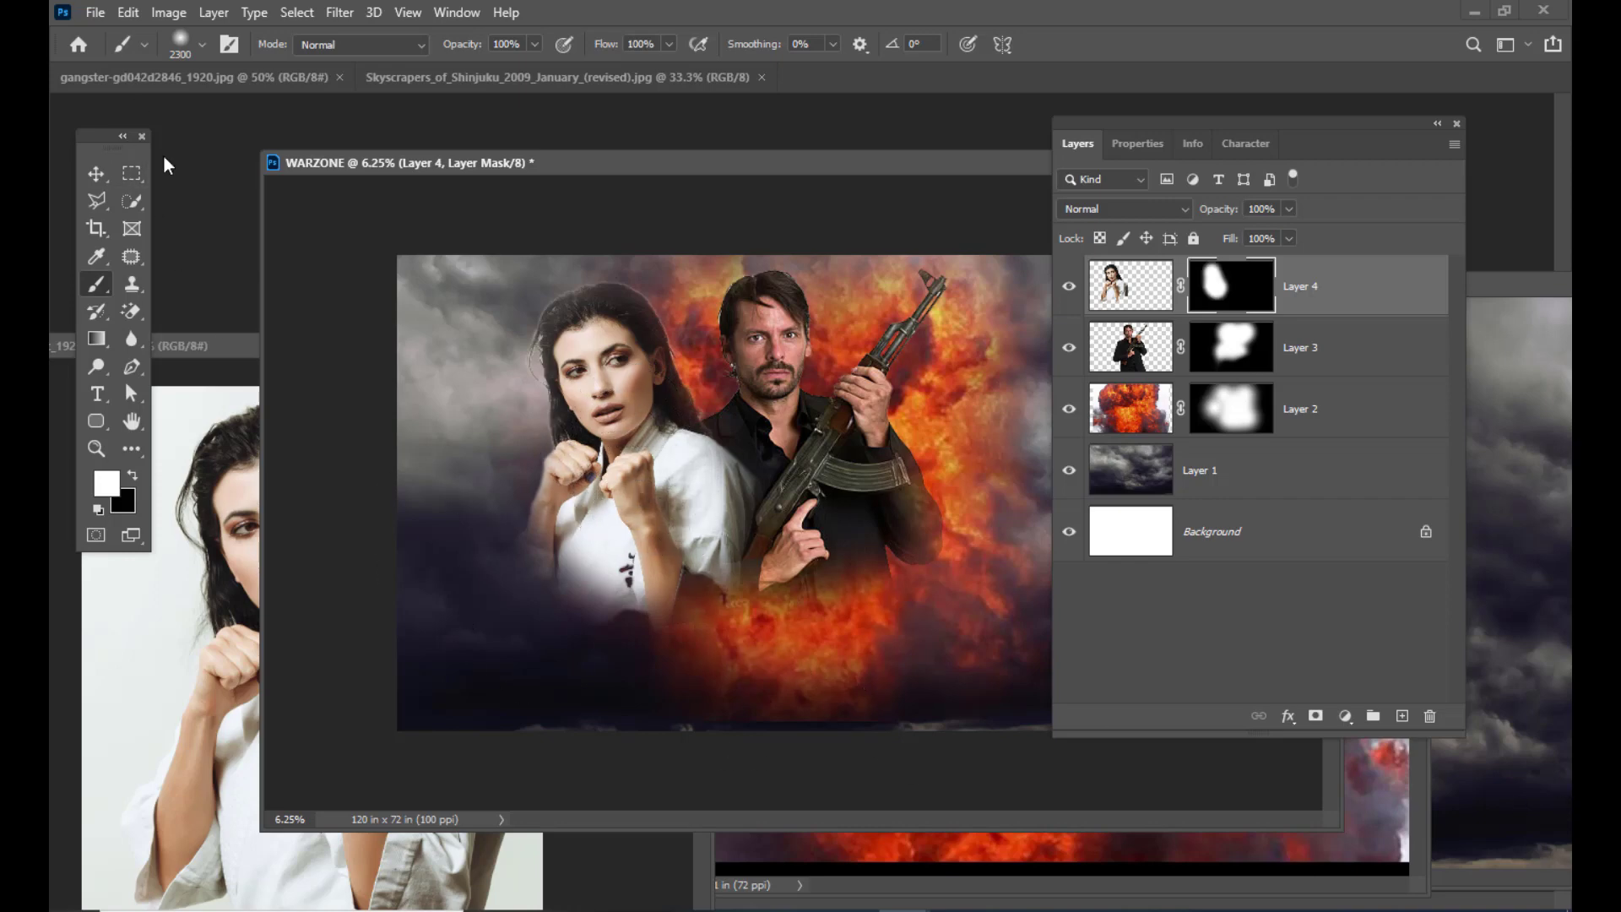
click(97, 174)
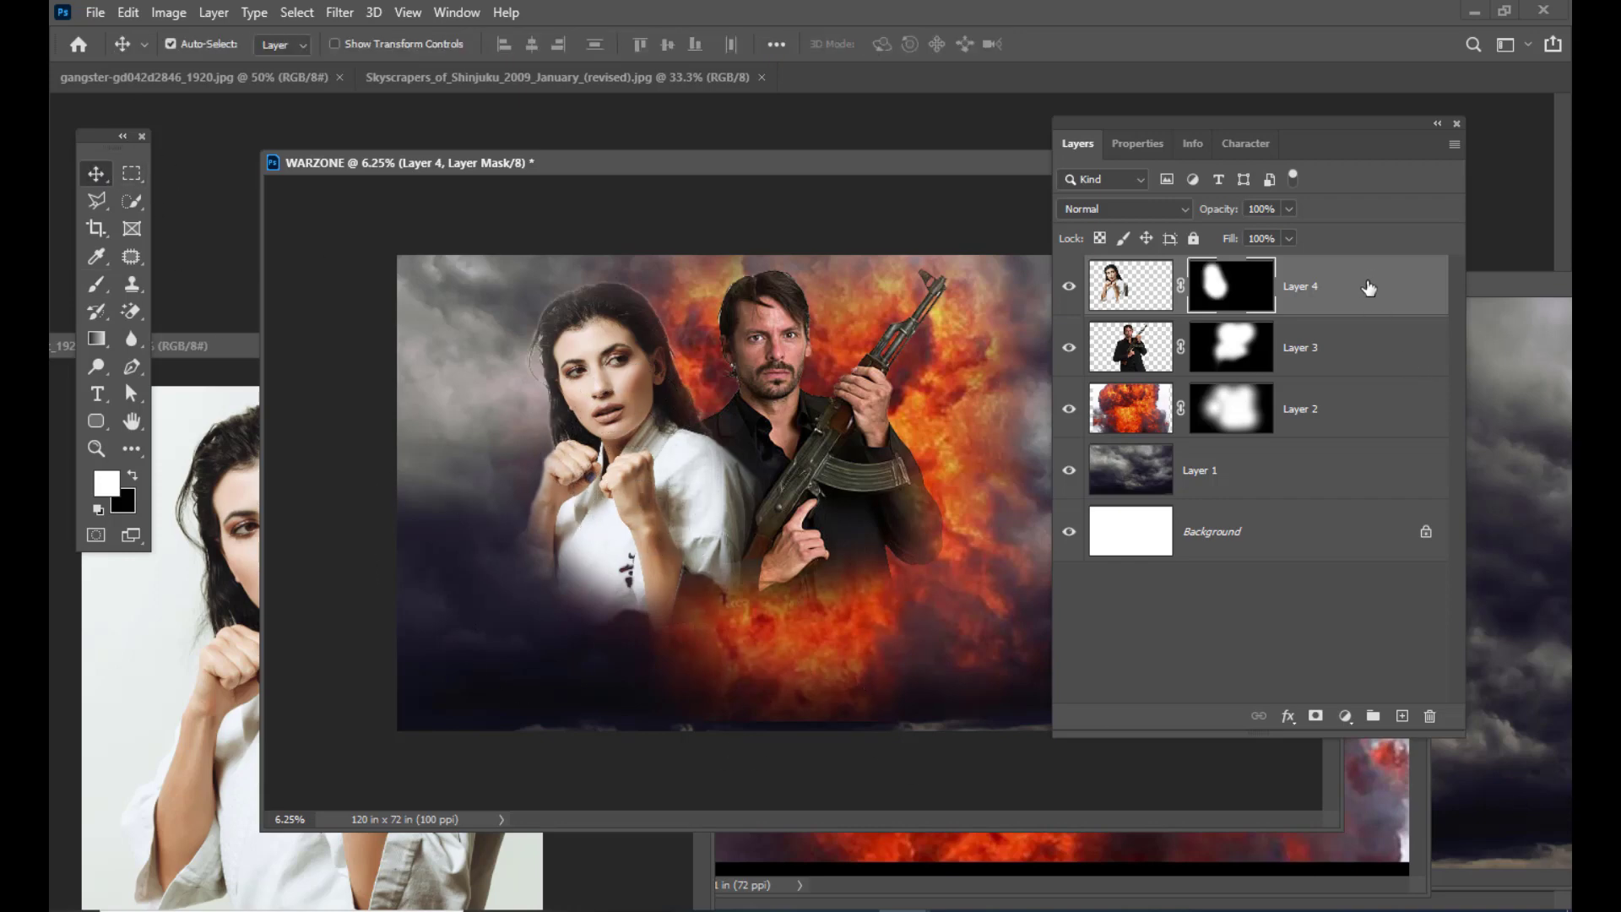
drag(1369, 289, 1371, 378)
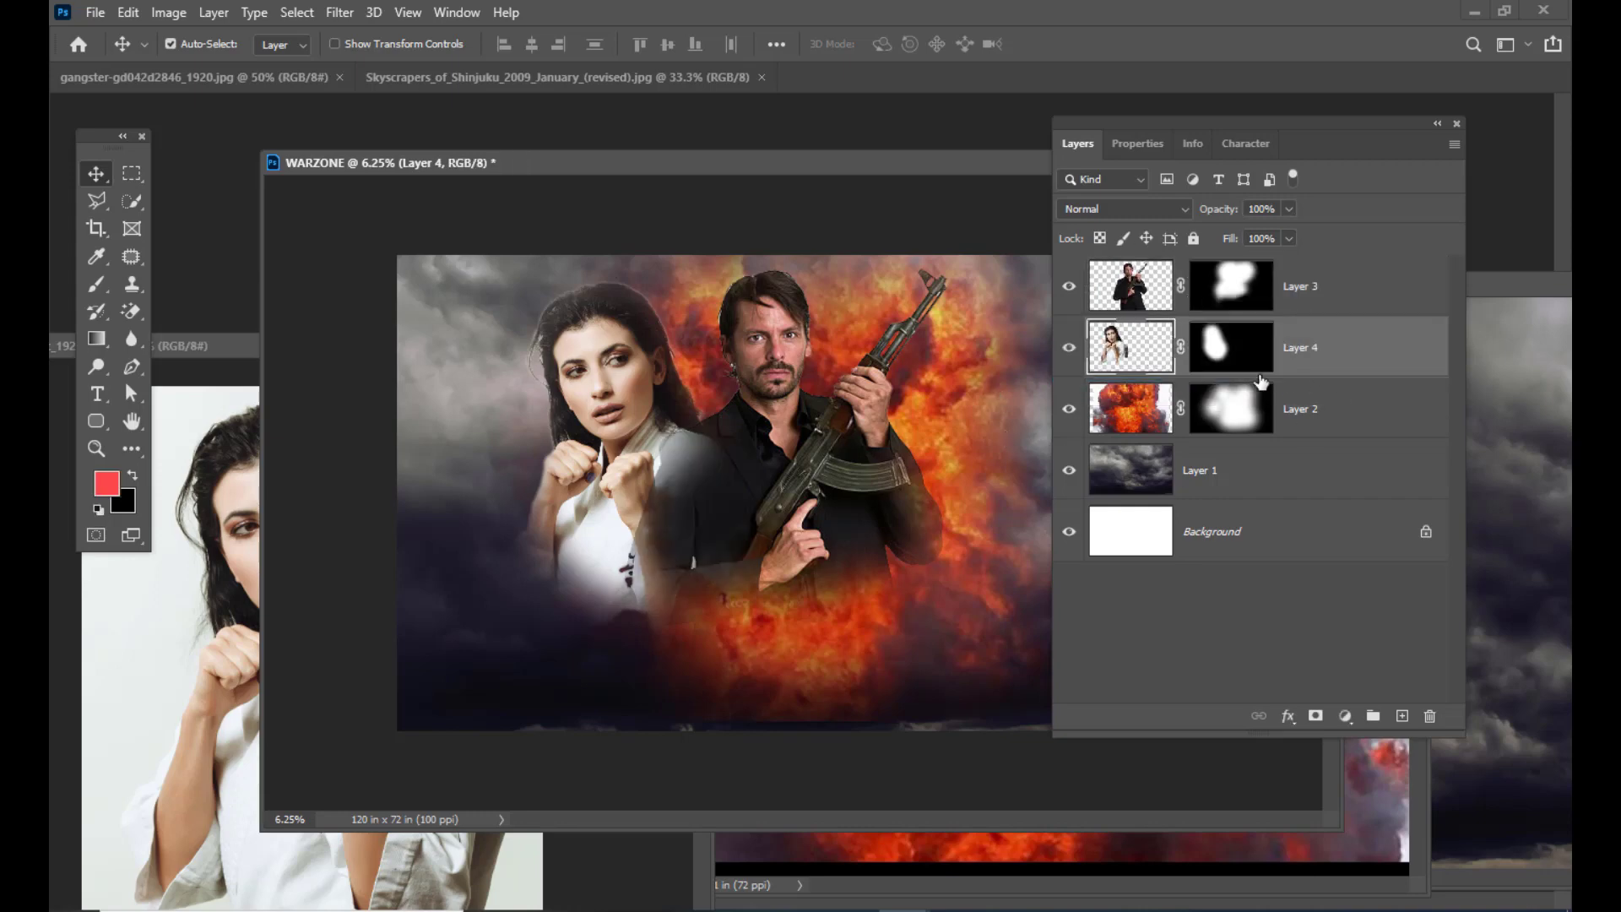
Step: Paint white on Layer 3's mask by the woman's shoulder to reveal the gunman's jacket
click(1321, 294)
click(1229, 279)
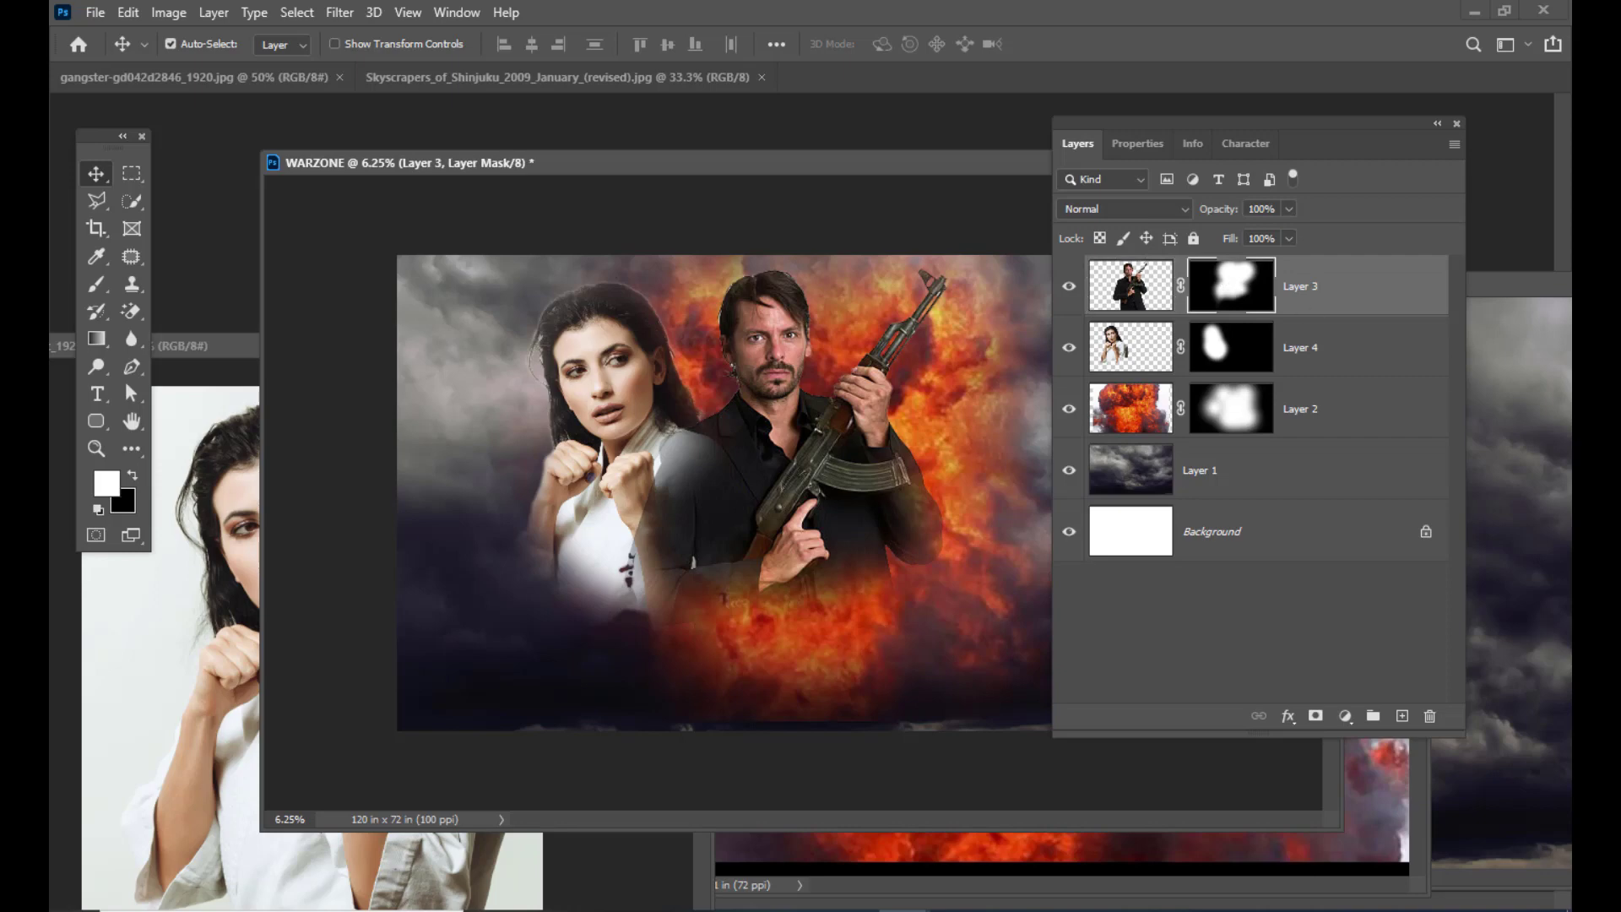
click(96, 284)
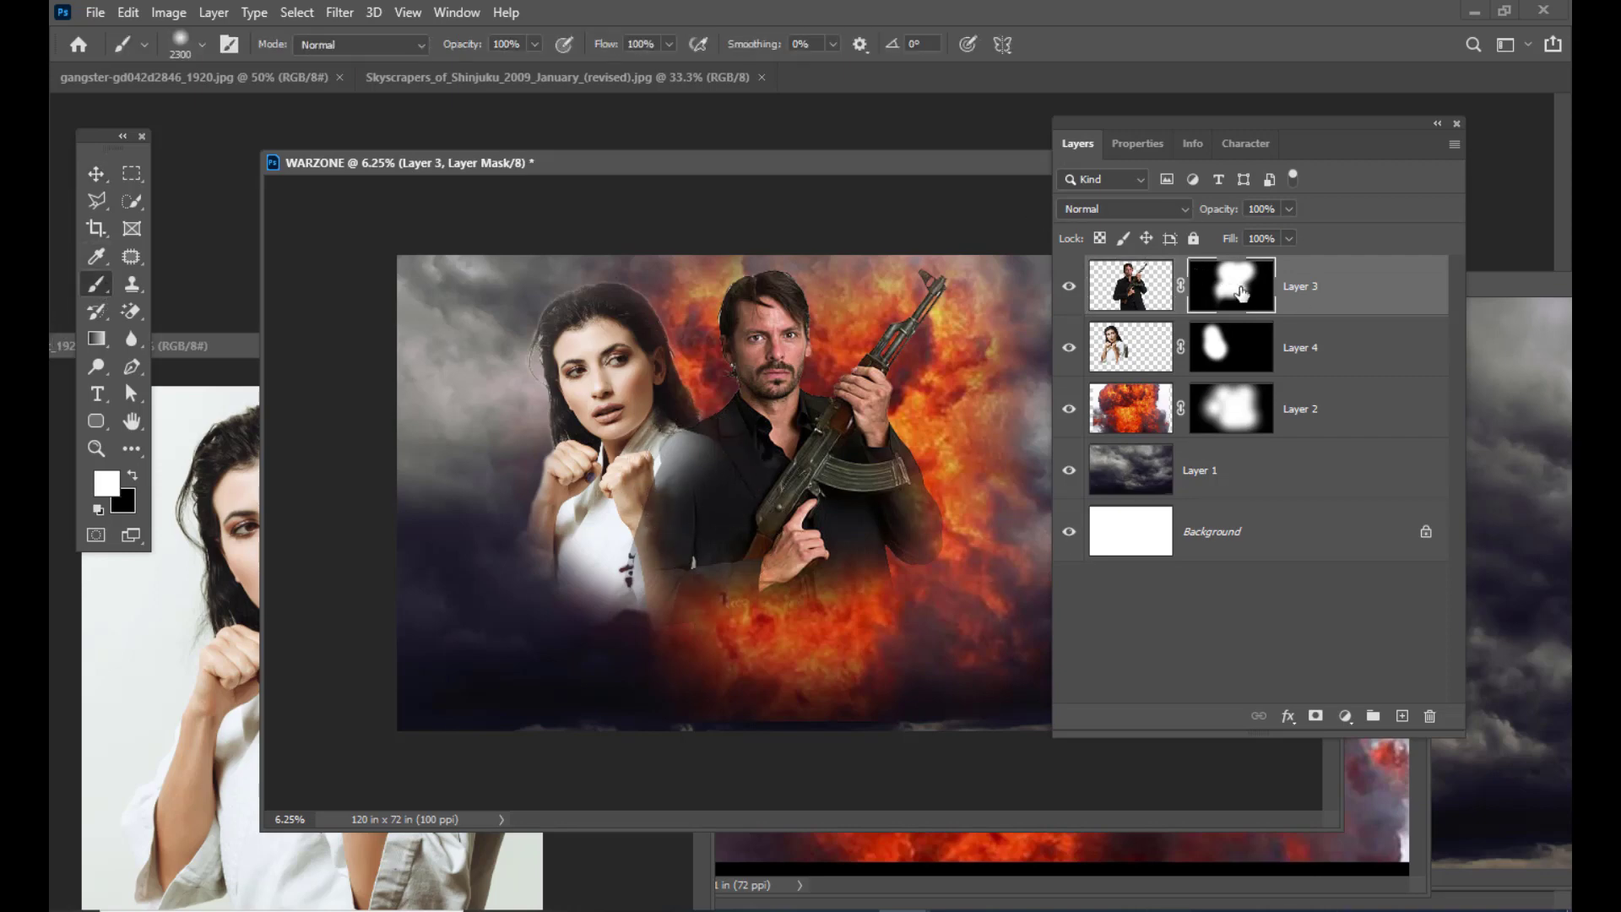
key(bracketleft)
key(bracketleft)
key(bracketleft)
key(bracketleft)
key(bracketleft)
mouse_move(705, 458)
mouse_down()
mouse_move(668, 546)
mouse_move(678, 569)
mouse_move(646, 599)
mouse_move(662, 585)
mouse_move(713, 568)
mouse_up()
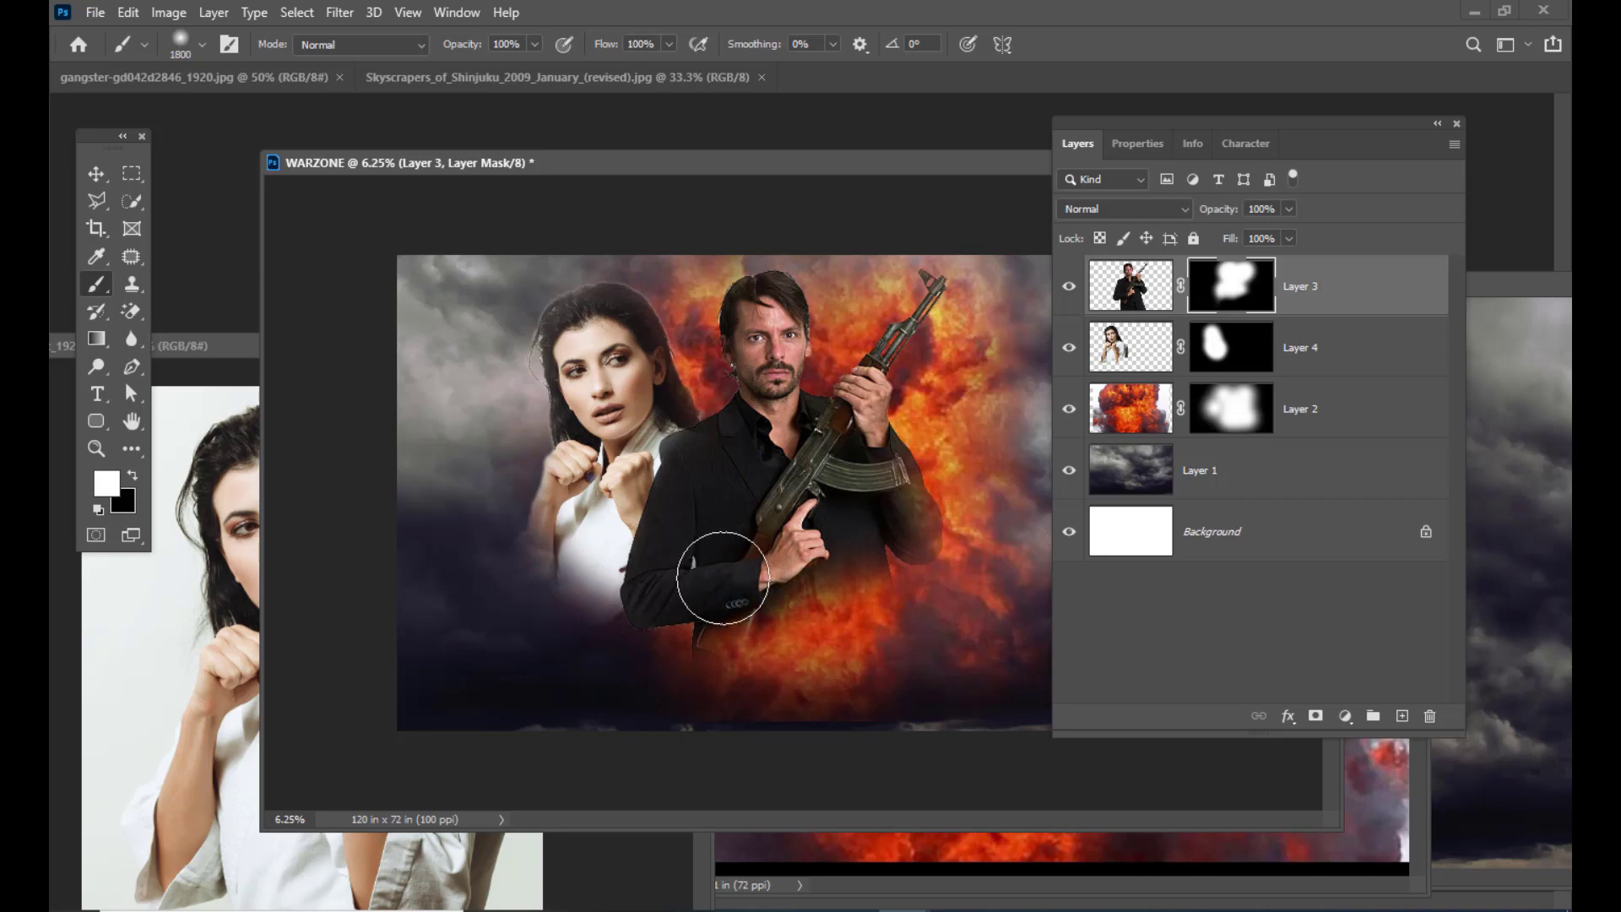
click(95, 173)
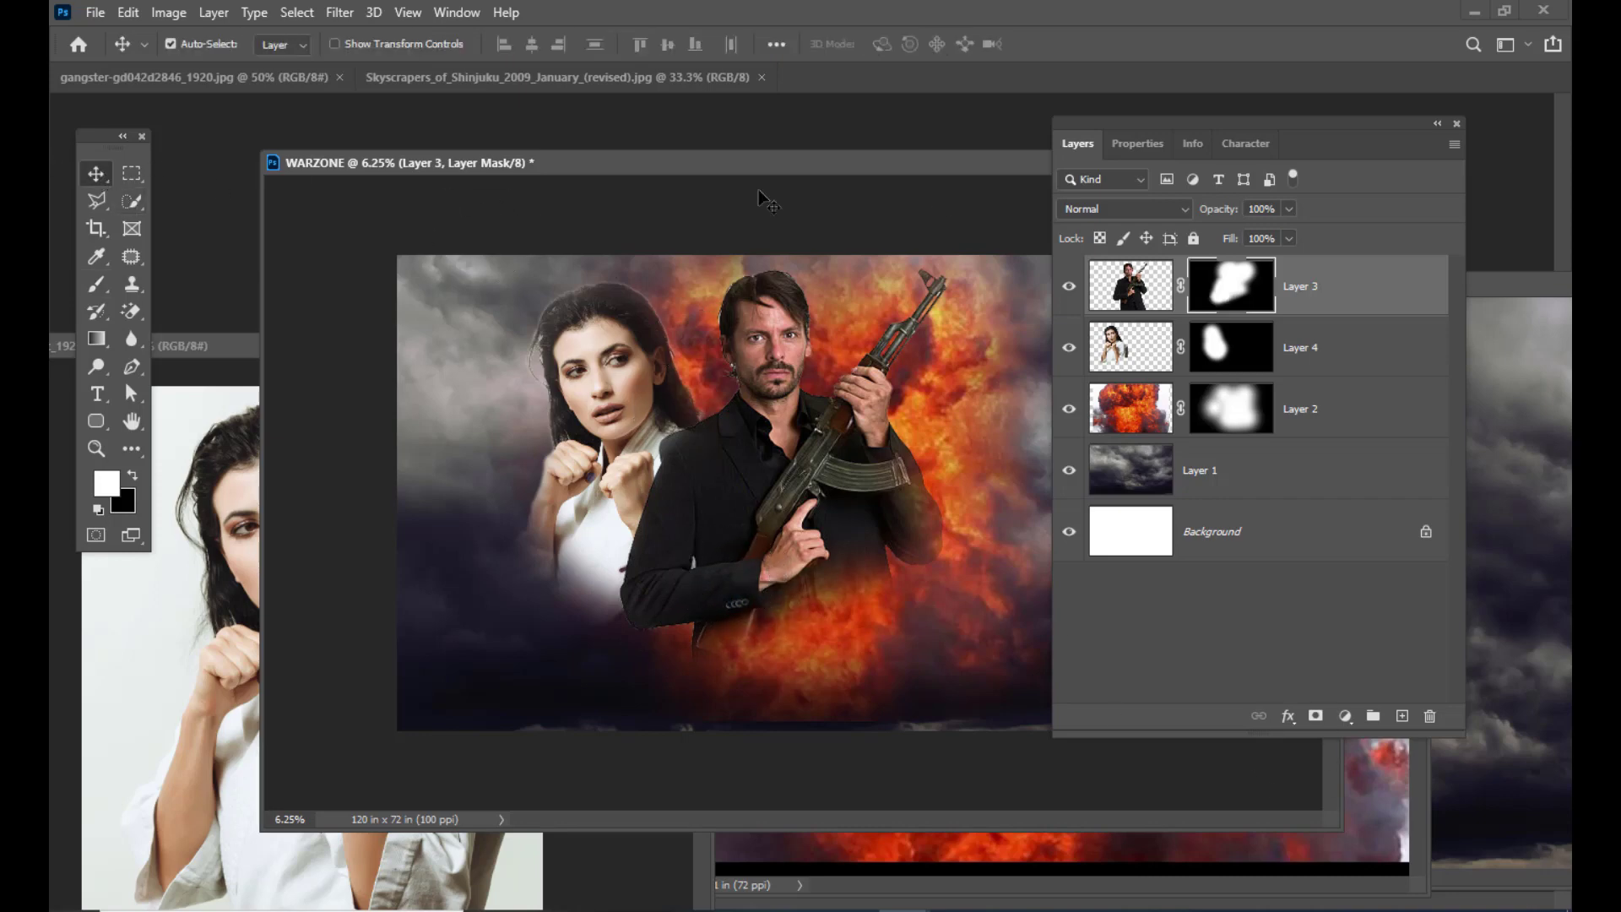
drag(1115, 123, 1207, 123)
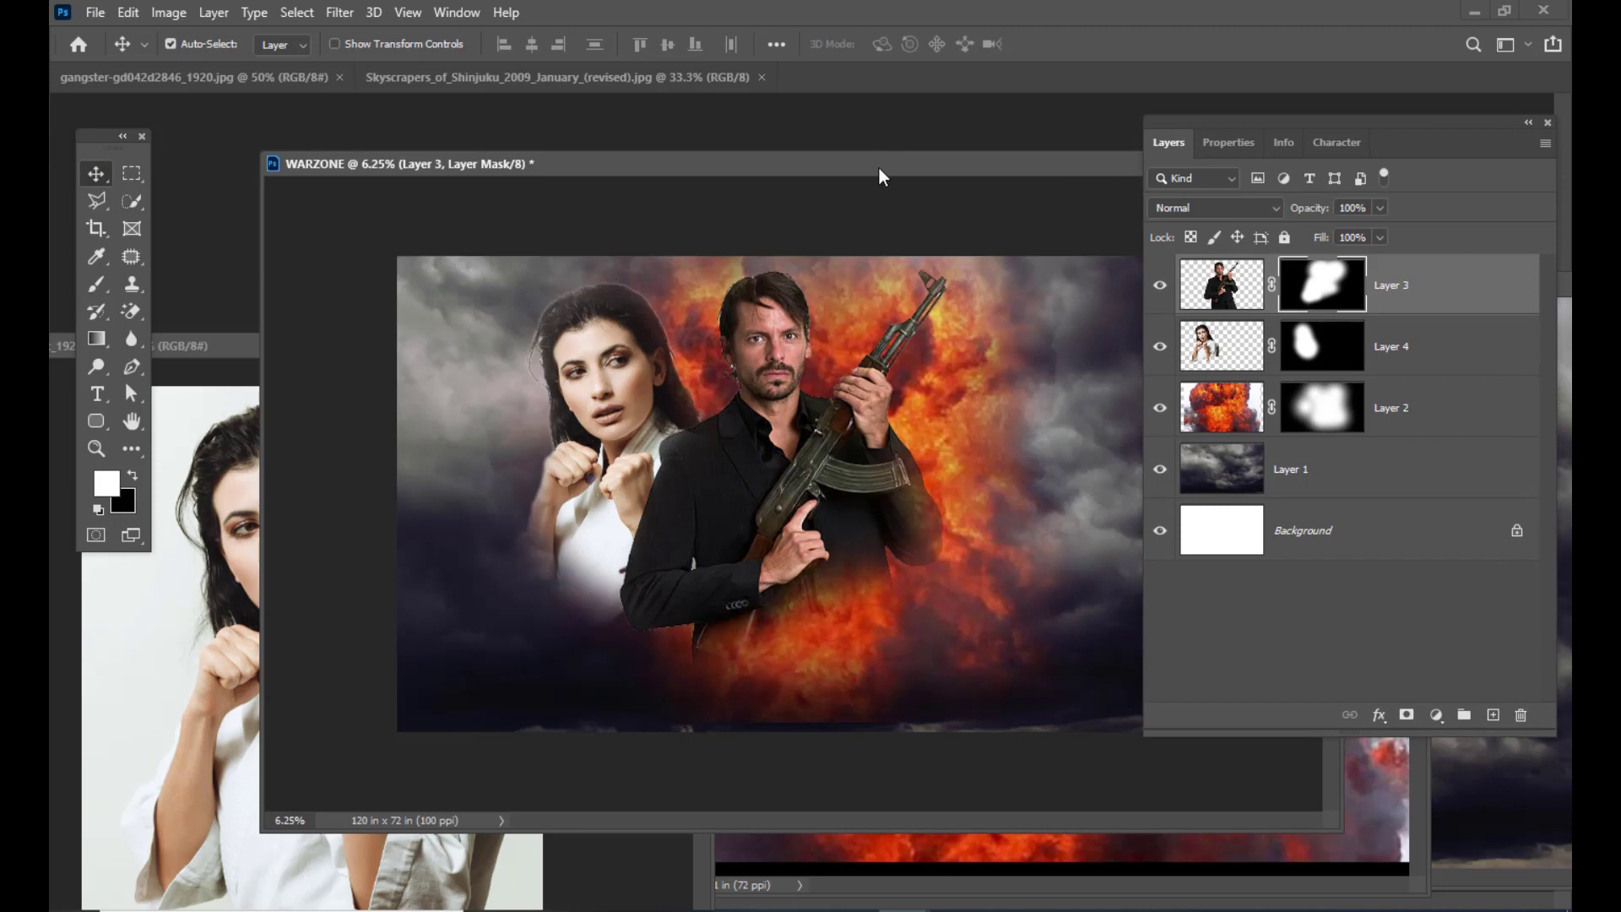
drag(879, 169, 786, 235)
click(635, 79)
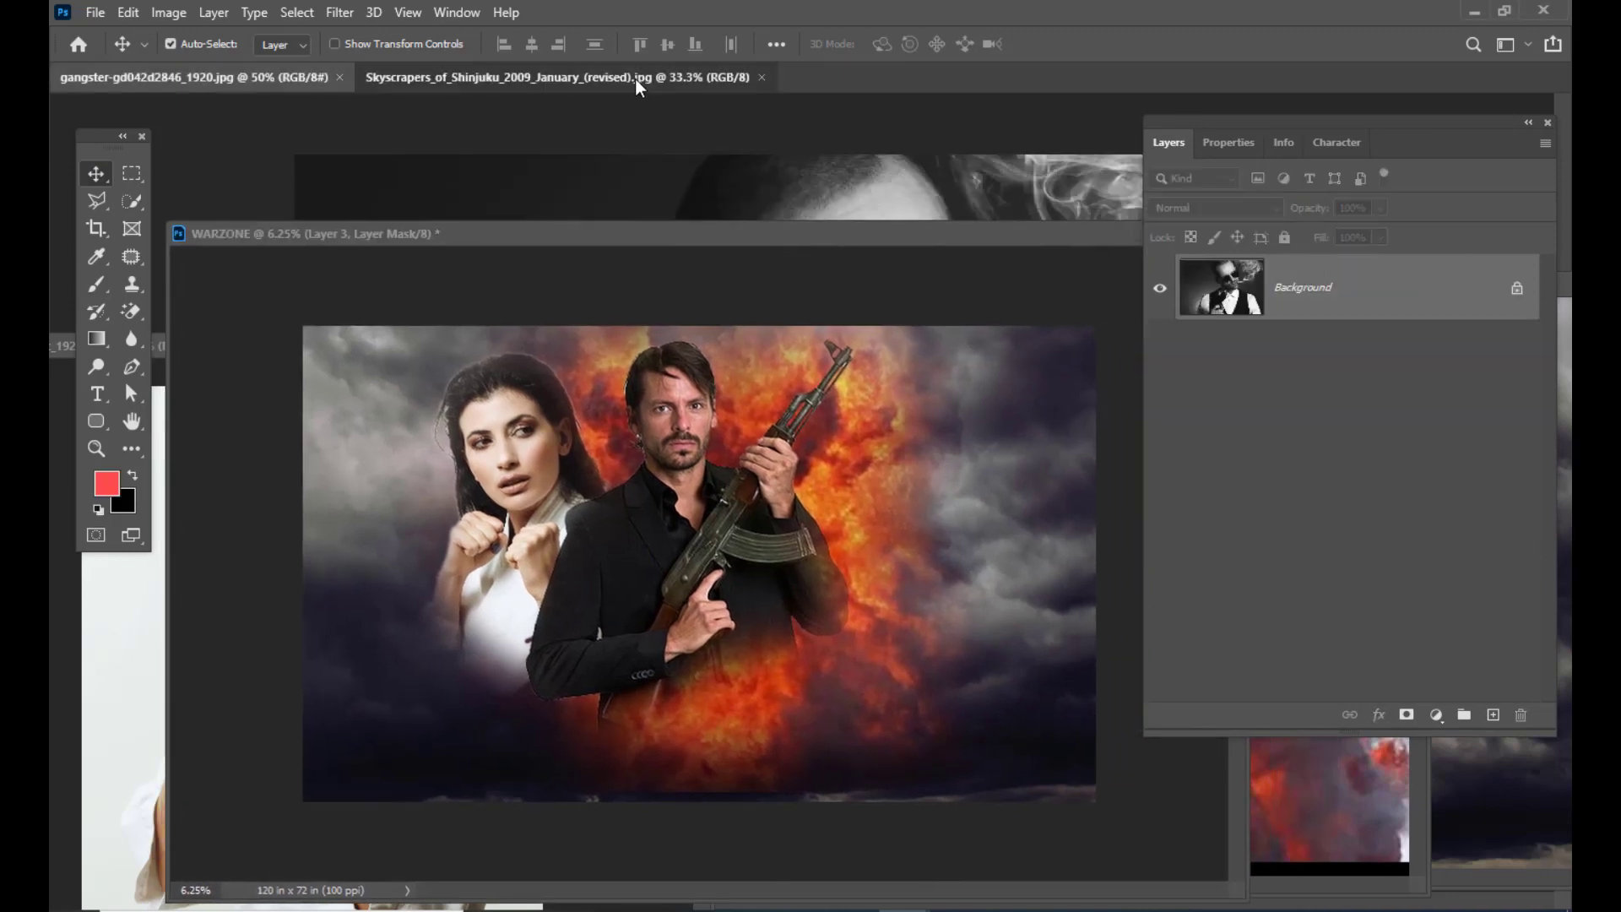
Step: Float the sunglasses gangster photo and copy it into the WARZONE poster
click(119, 78)
drag(592, 237, 547, 463)
drag(256, 79, 886, 232)
key(ctrl+minus)
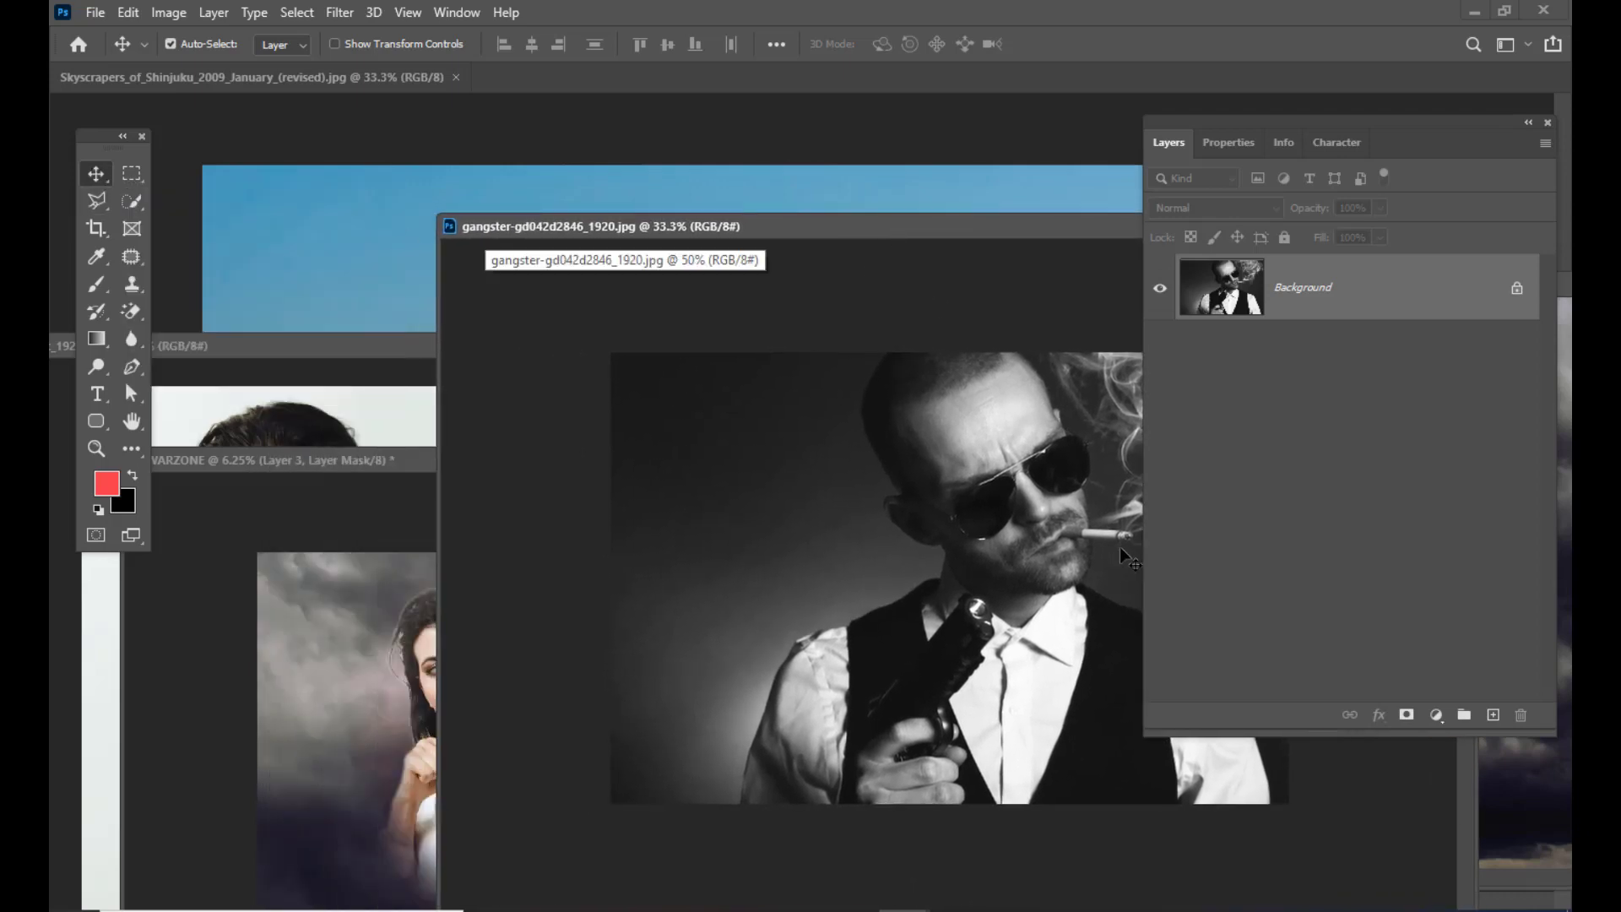
drag(984, 502, 824, 704)
drag(746, 471, 704, 174)
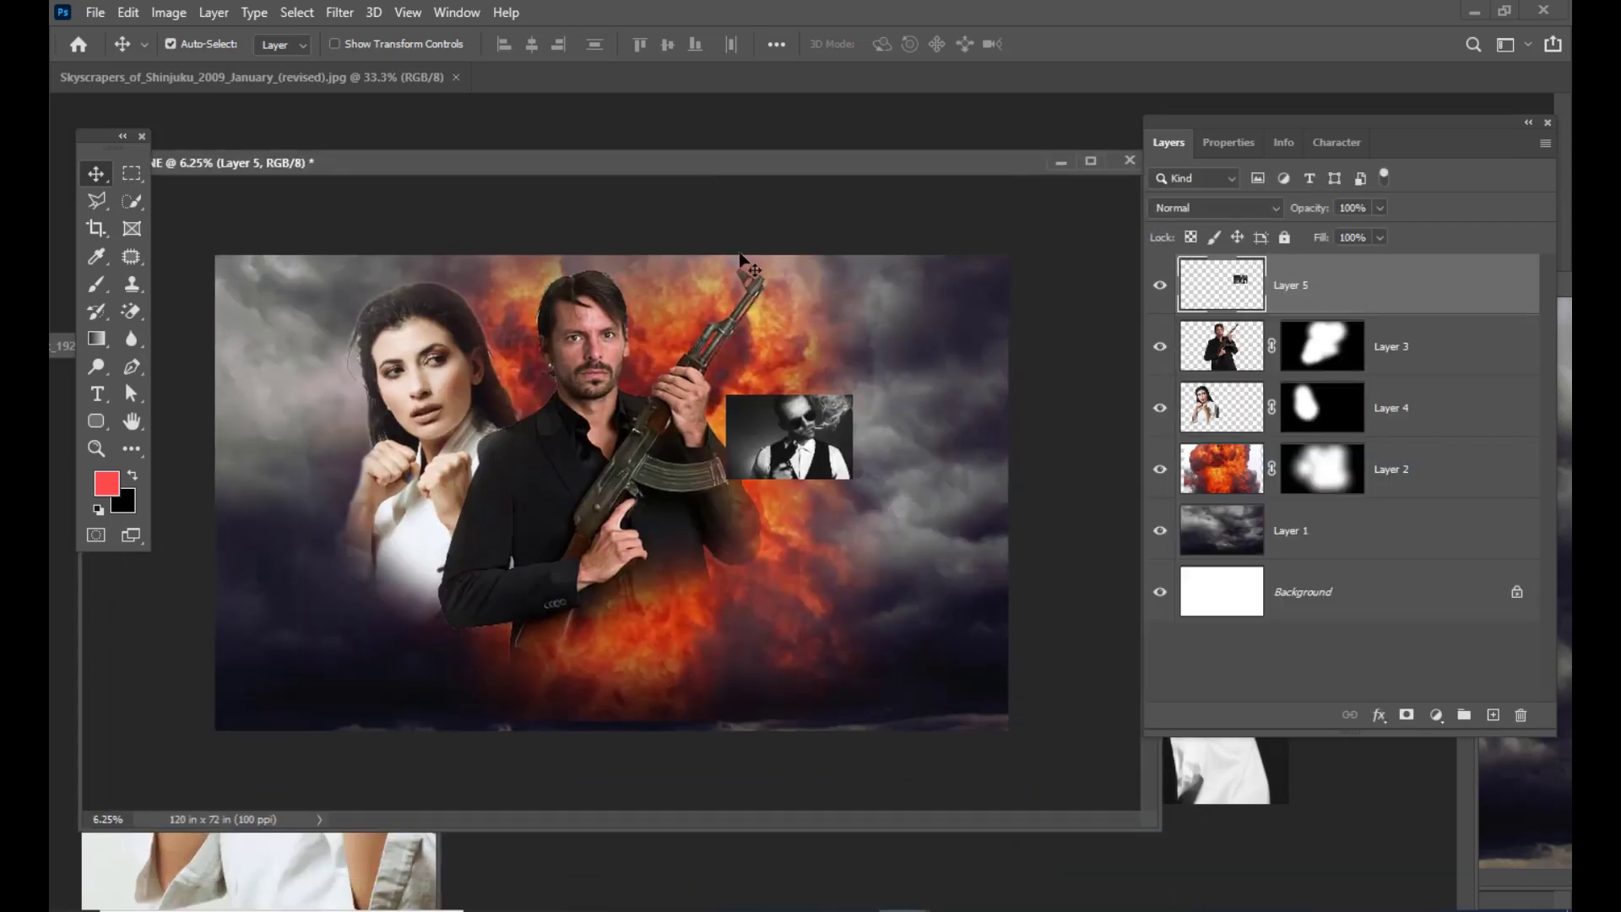
drag(823, 443, 1021, 507)
Step: Scale the gangster to about 365% at the right edge and hide him with a black mask
key(ctrl+t)
drag(969, 277, 1053, 309)
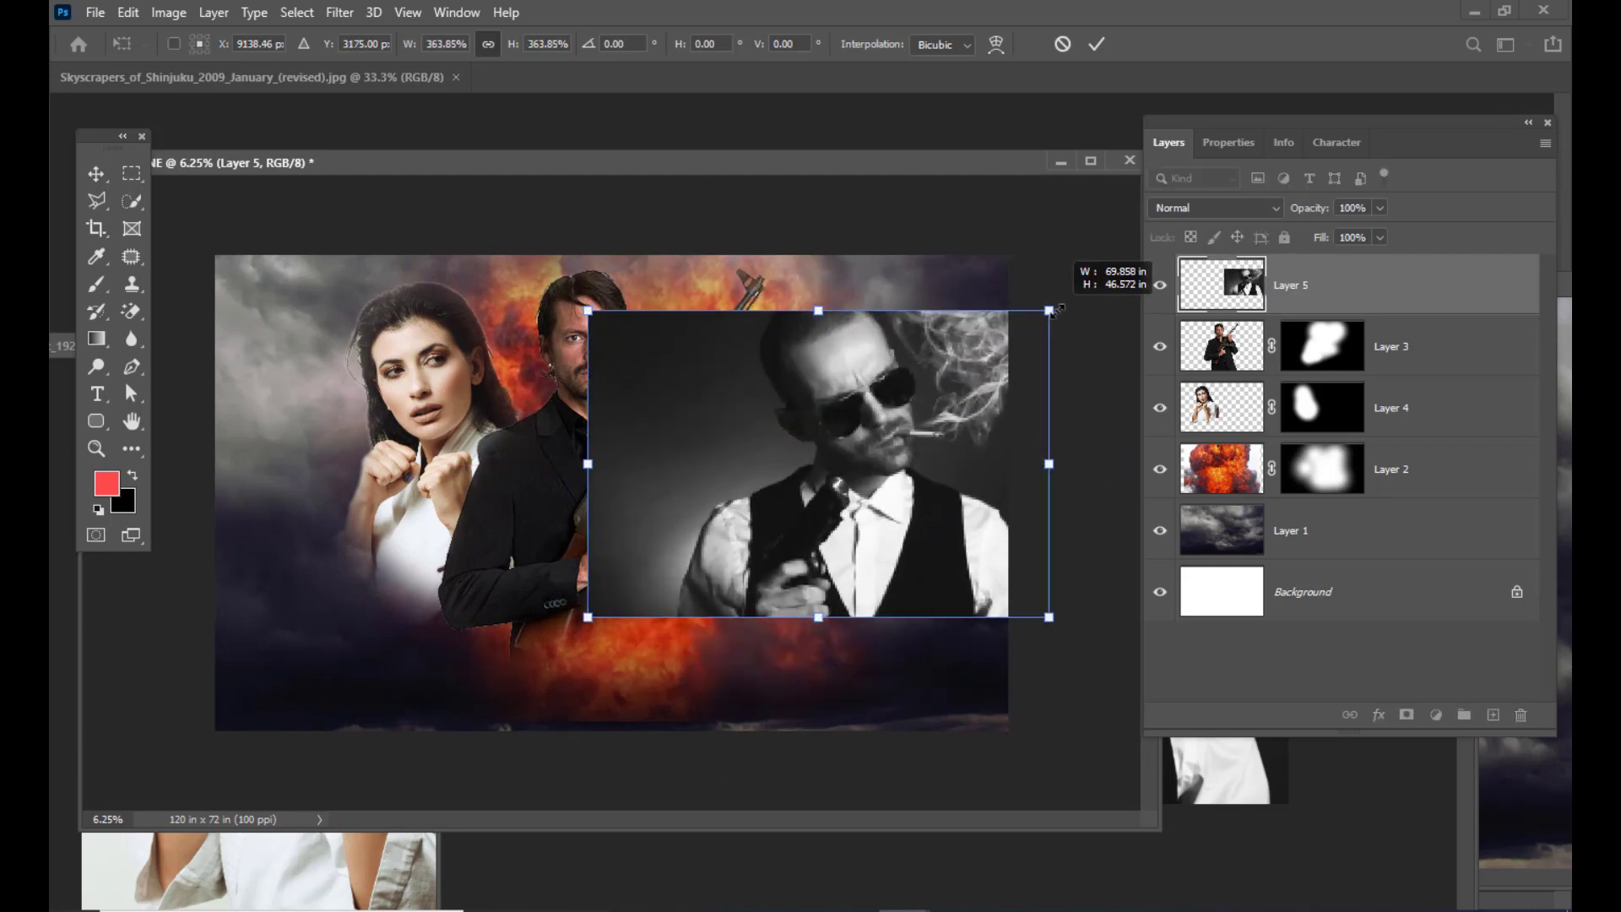
drag(951, 368, 910, 371)
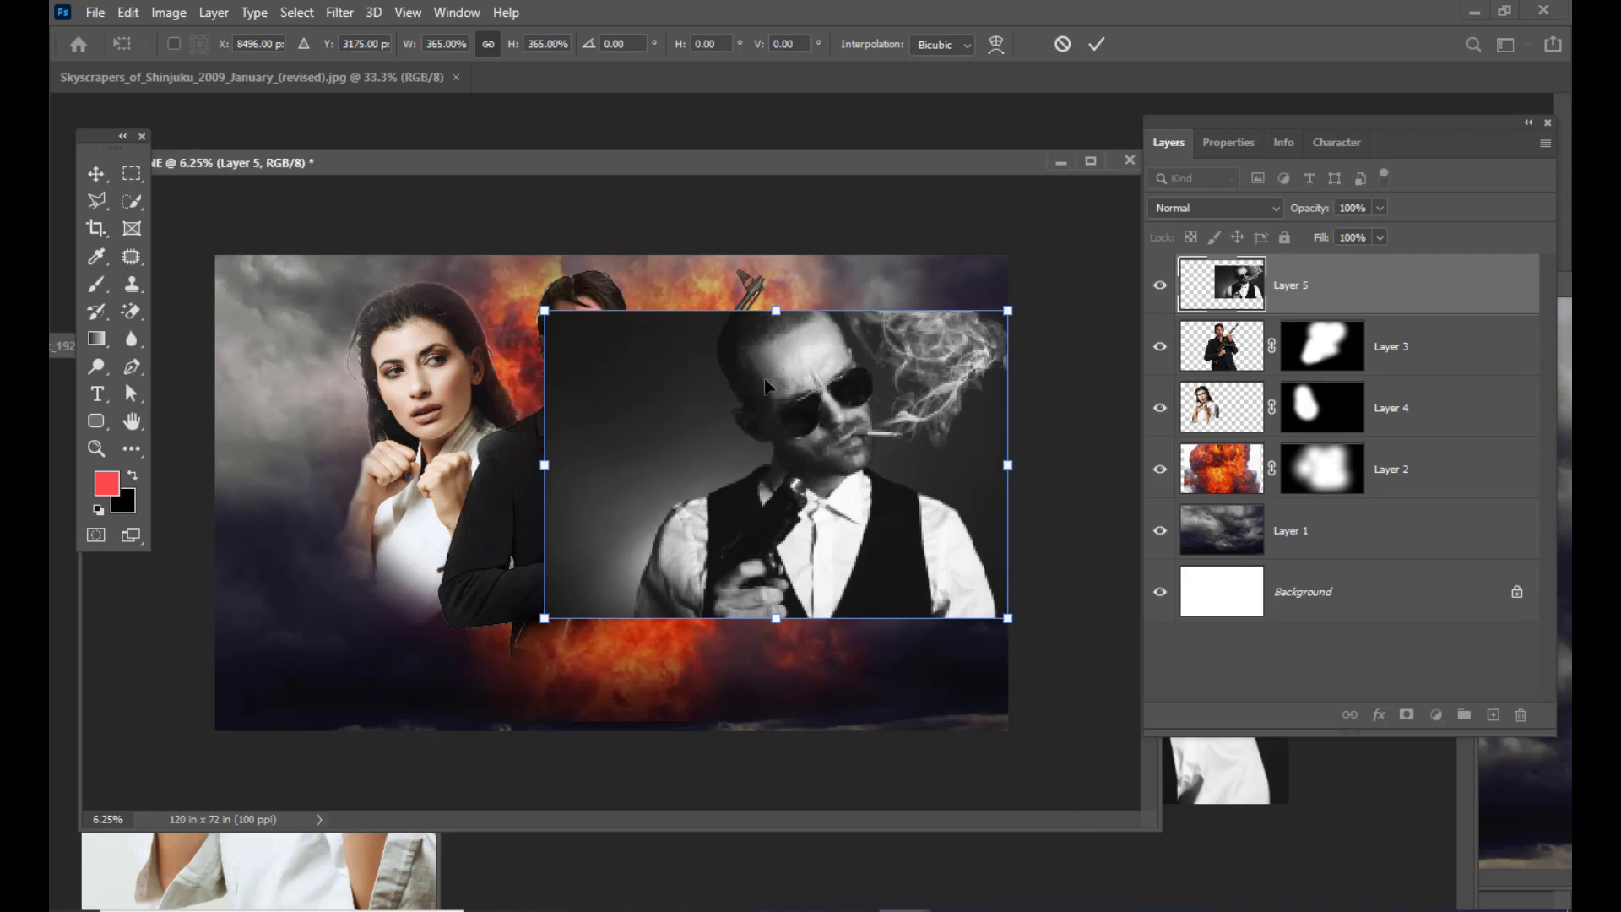
key(Return)
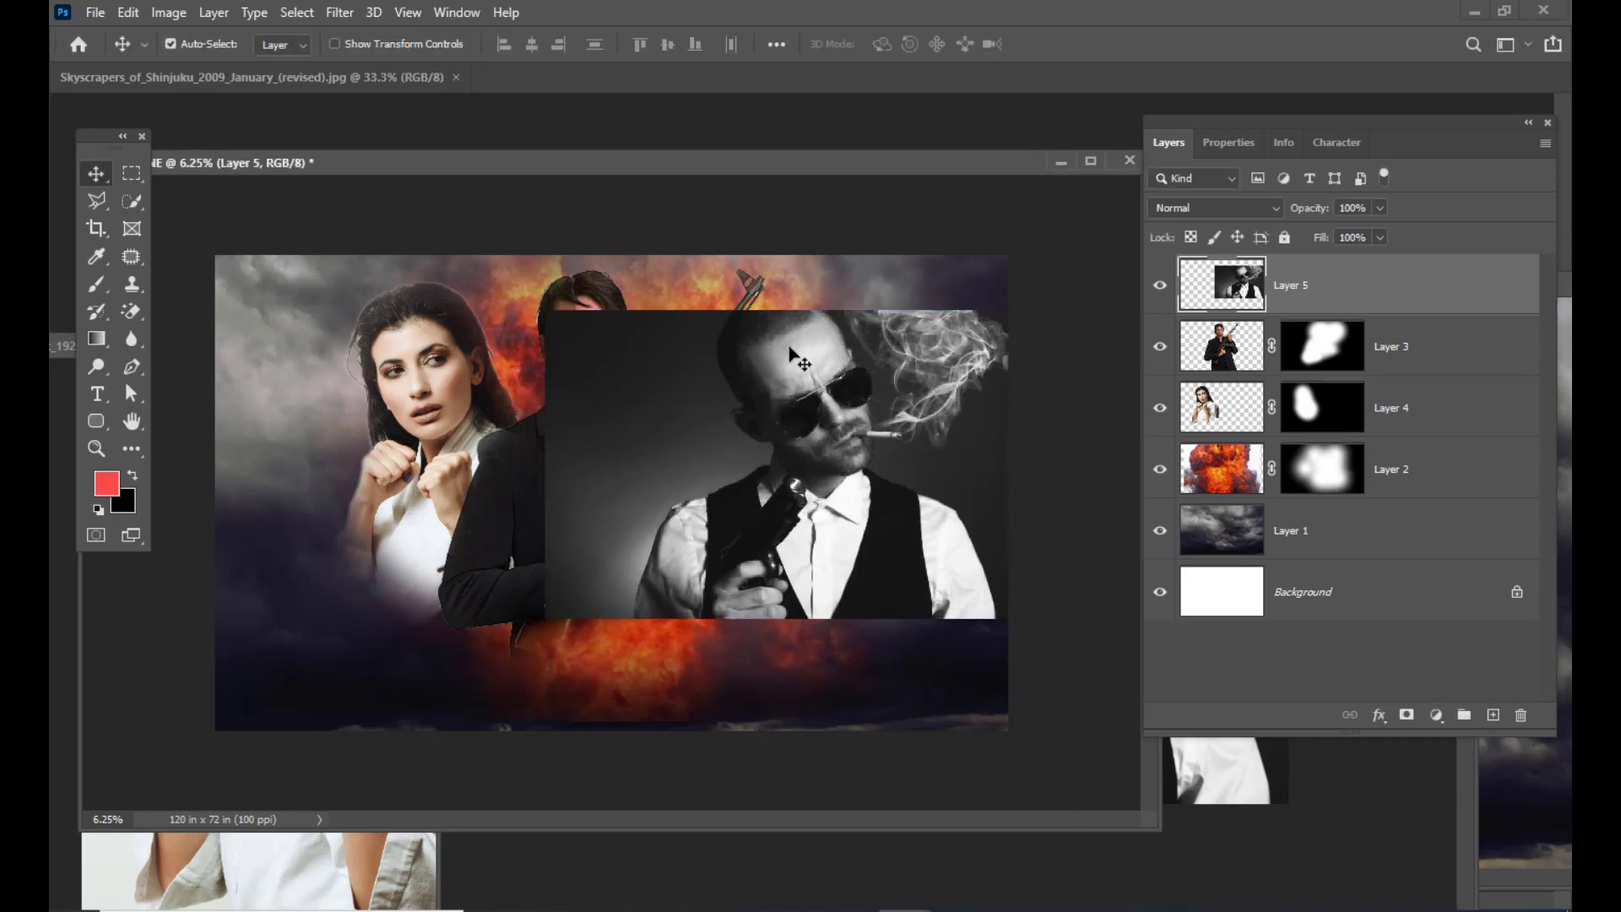
drag(789, 348, 779, 333)
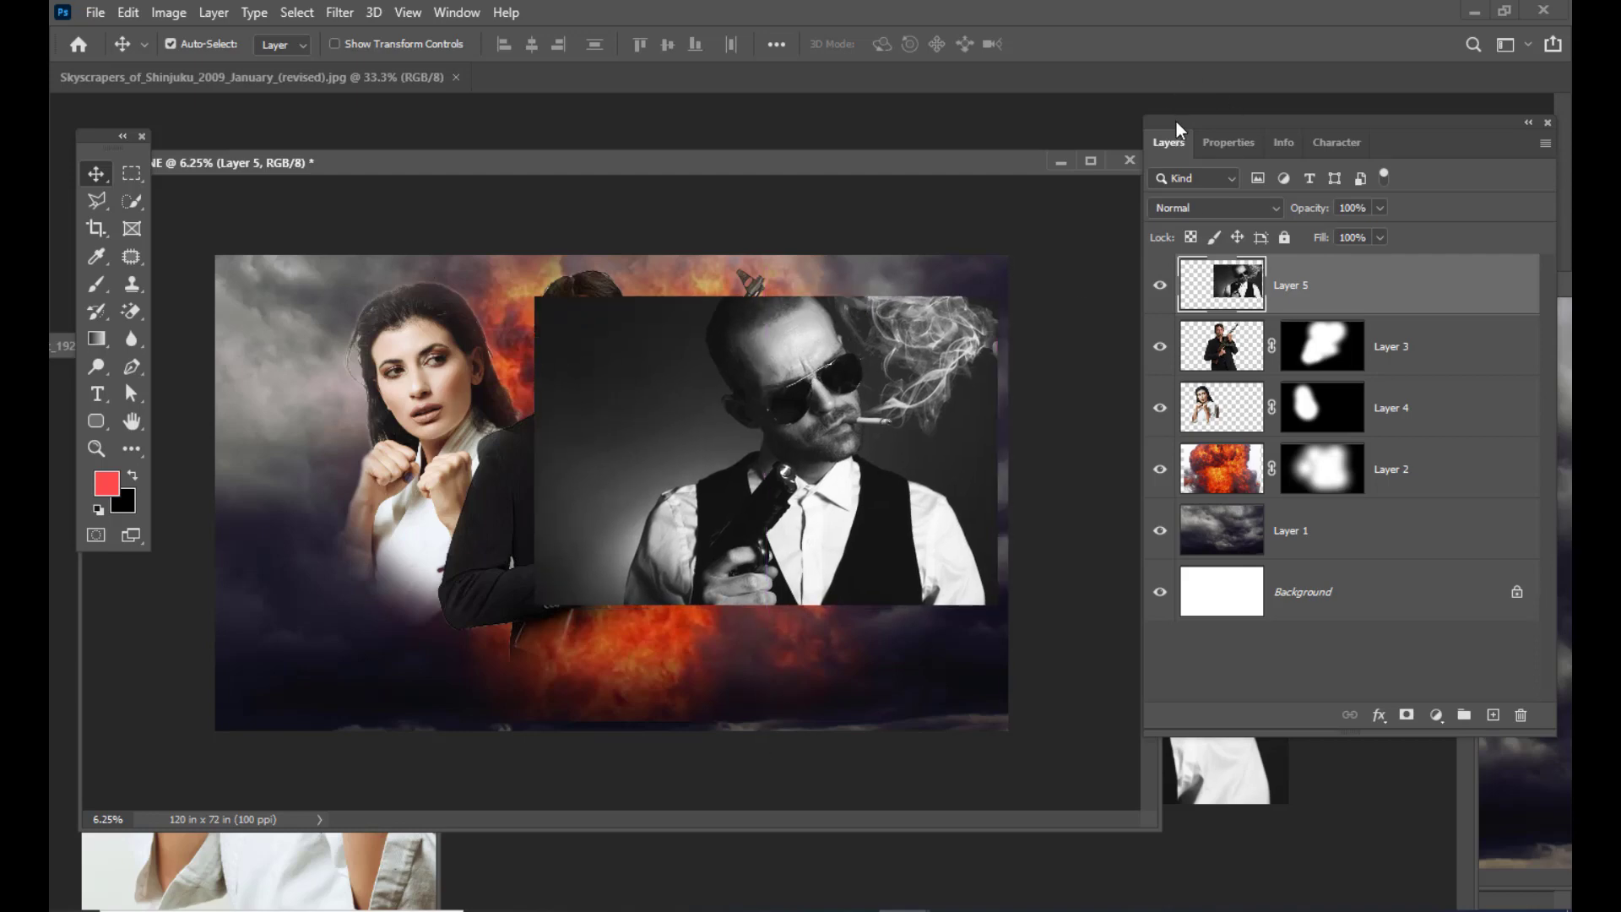
drag(1176, 124, 1096, 134)
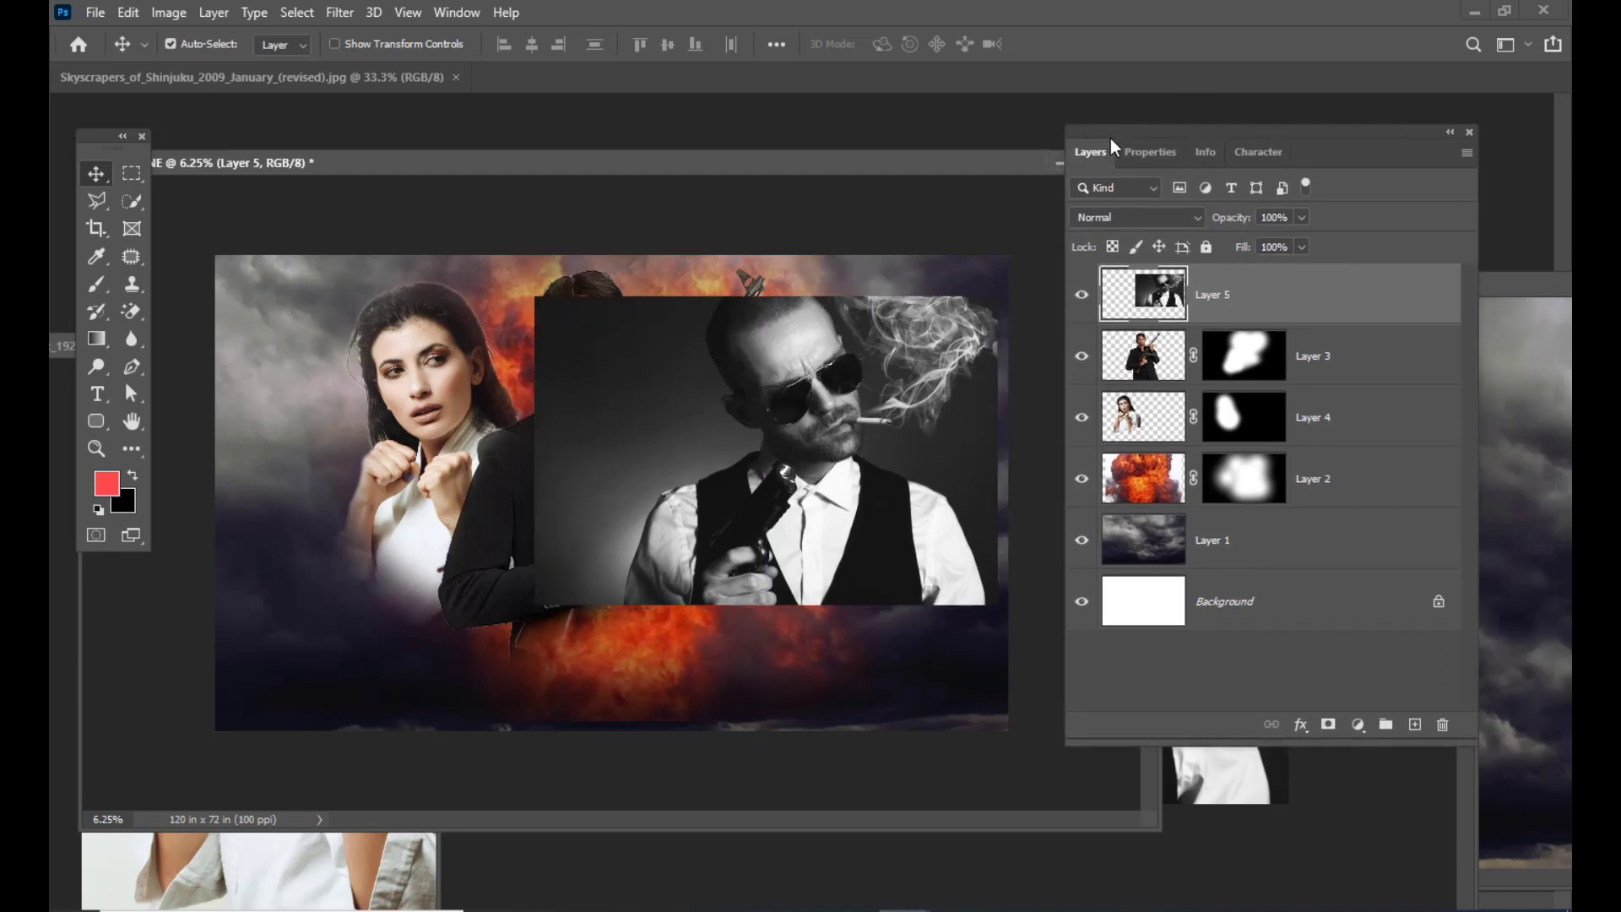
mouse_move(1111, 138)
mouse_down()
mouse_move(1148, 130)
mouse_move(1111, 140)
mouse_up()
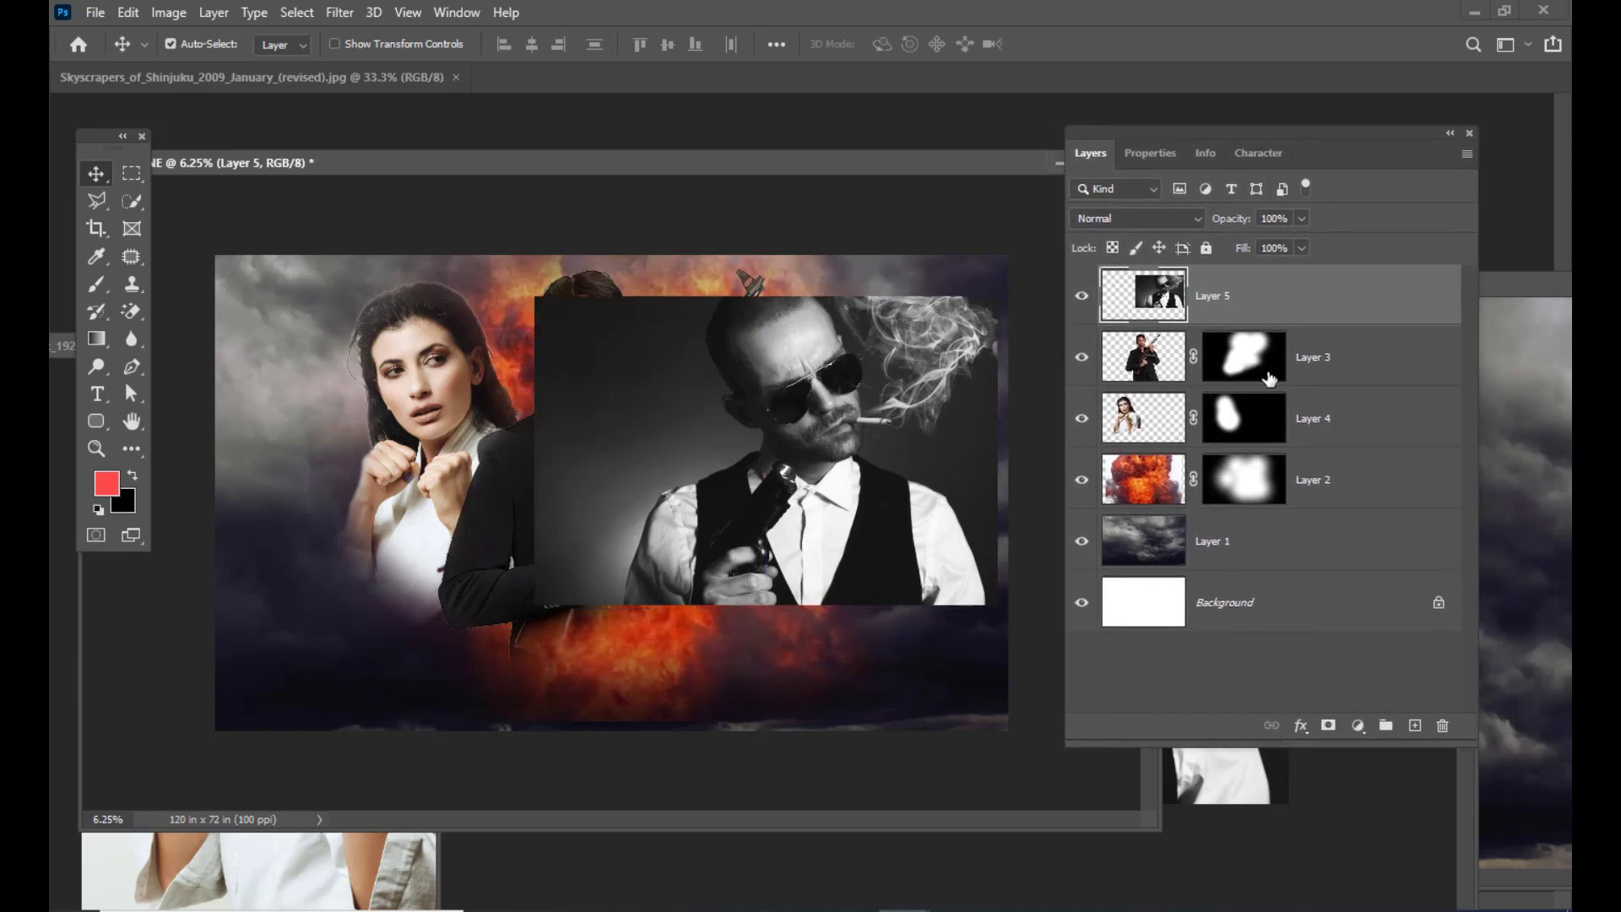
alt+click(1328, 728)
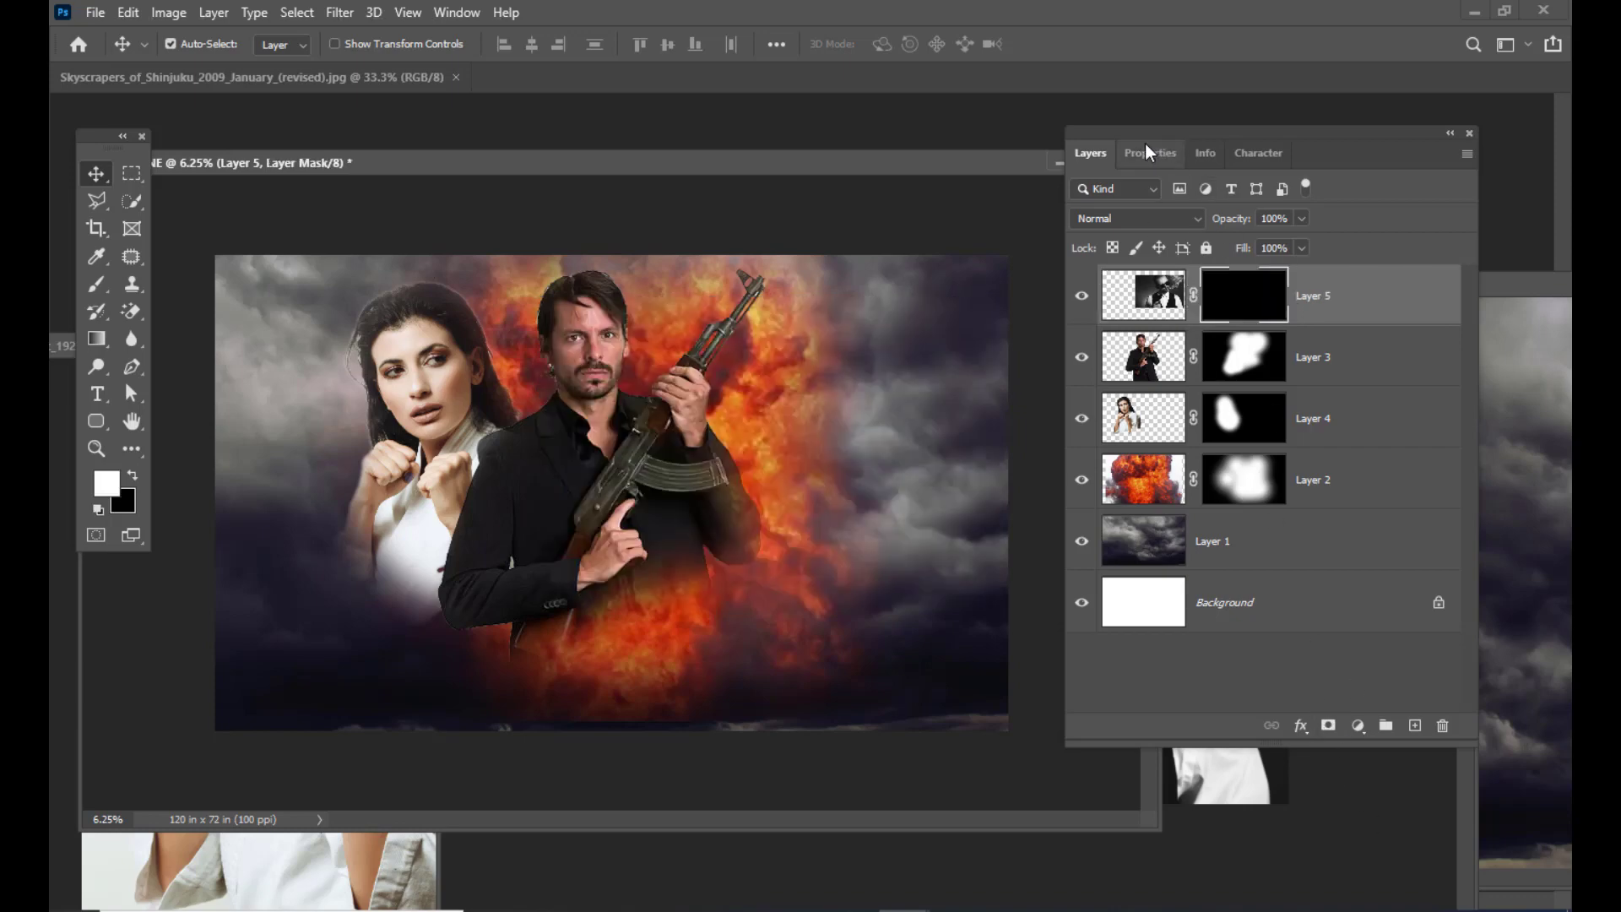
drag(1136, 133, 1162, 140)
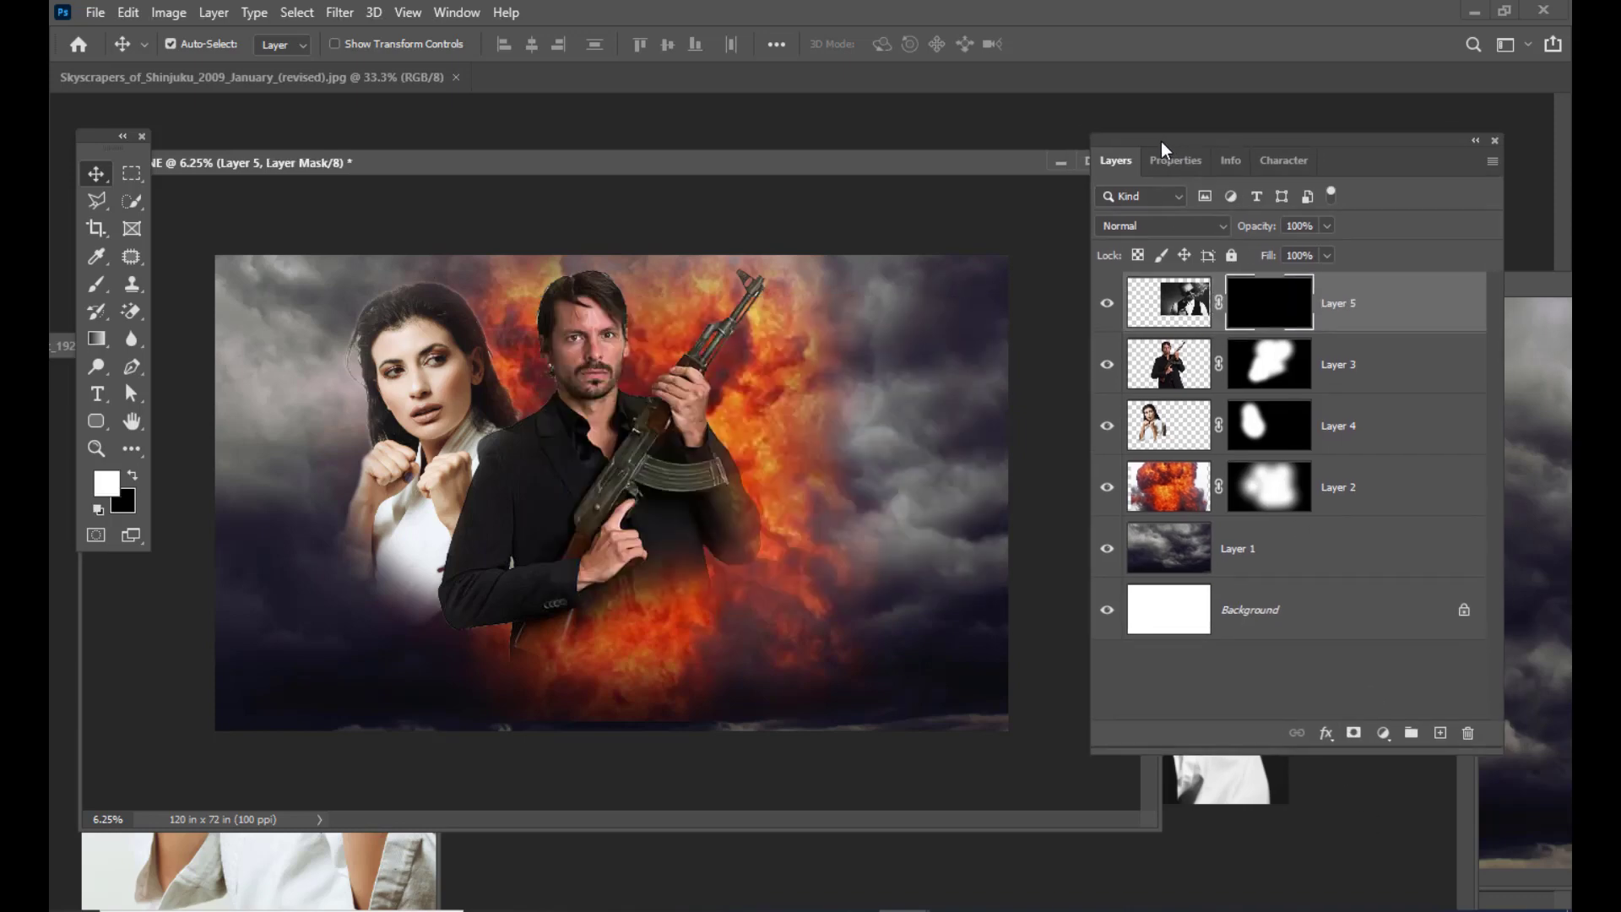
Step: With an enlarged regular brush, reveal the sunglasses man's face over the clouds
click(96, 285)
right_click(97, 285)
click(162, 292)
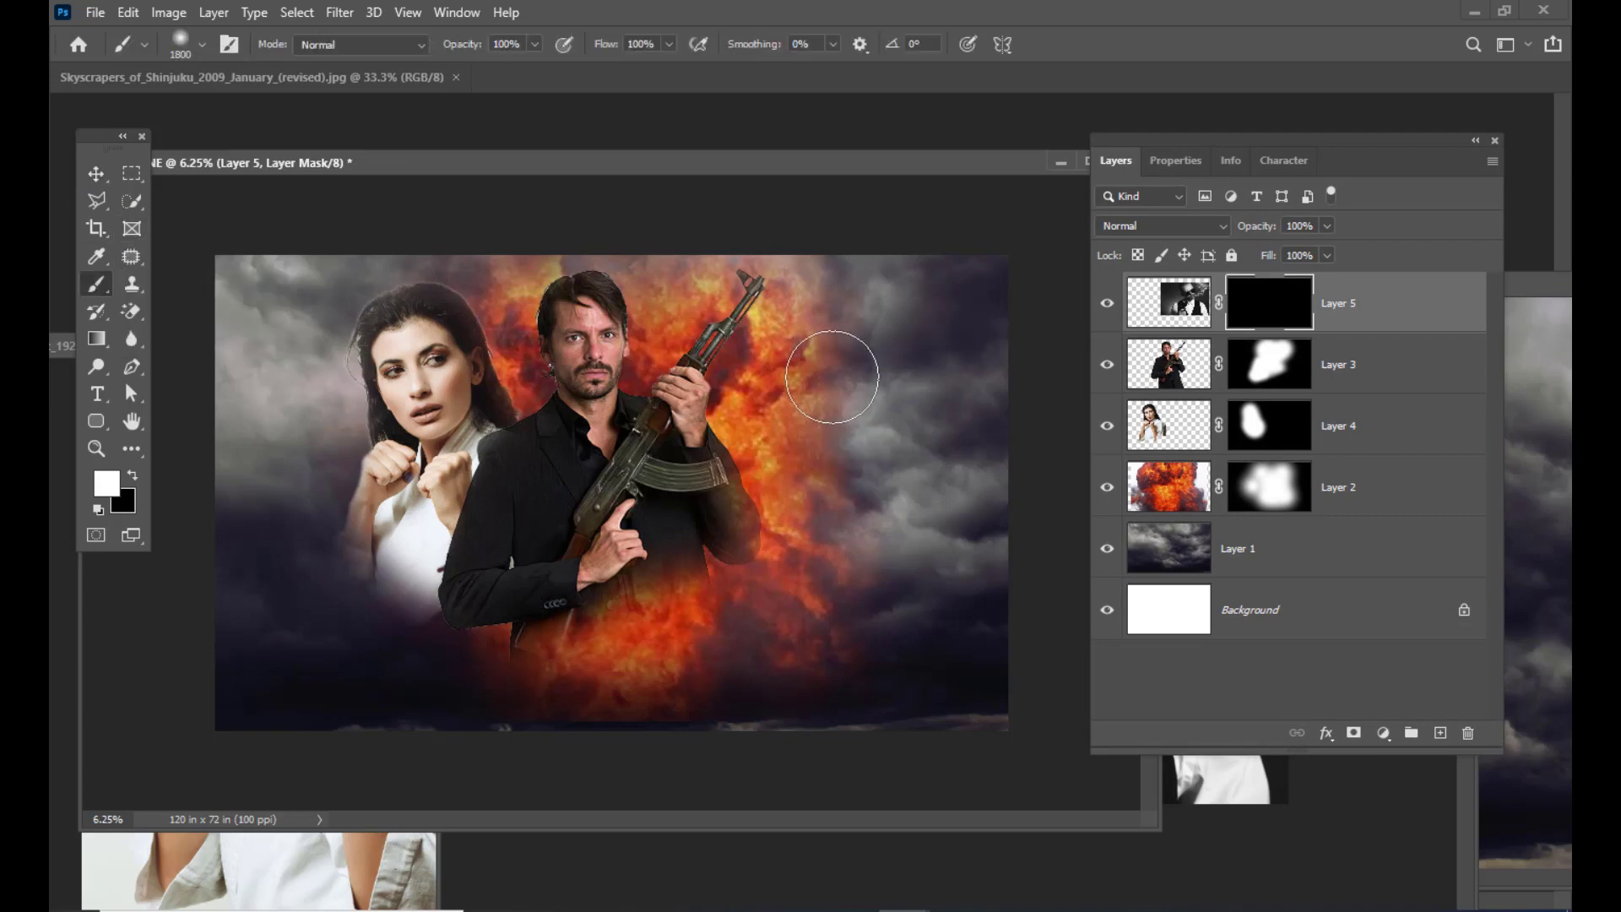
key(bracketright)
key(bracketright)
key(bracketright)
key(bracketright)
key(bracketright)
key(bracketright)
key(bracketright)
key(bracketright)
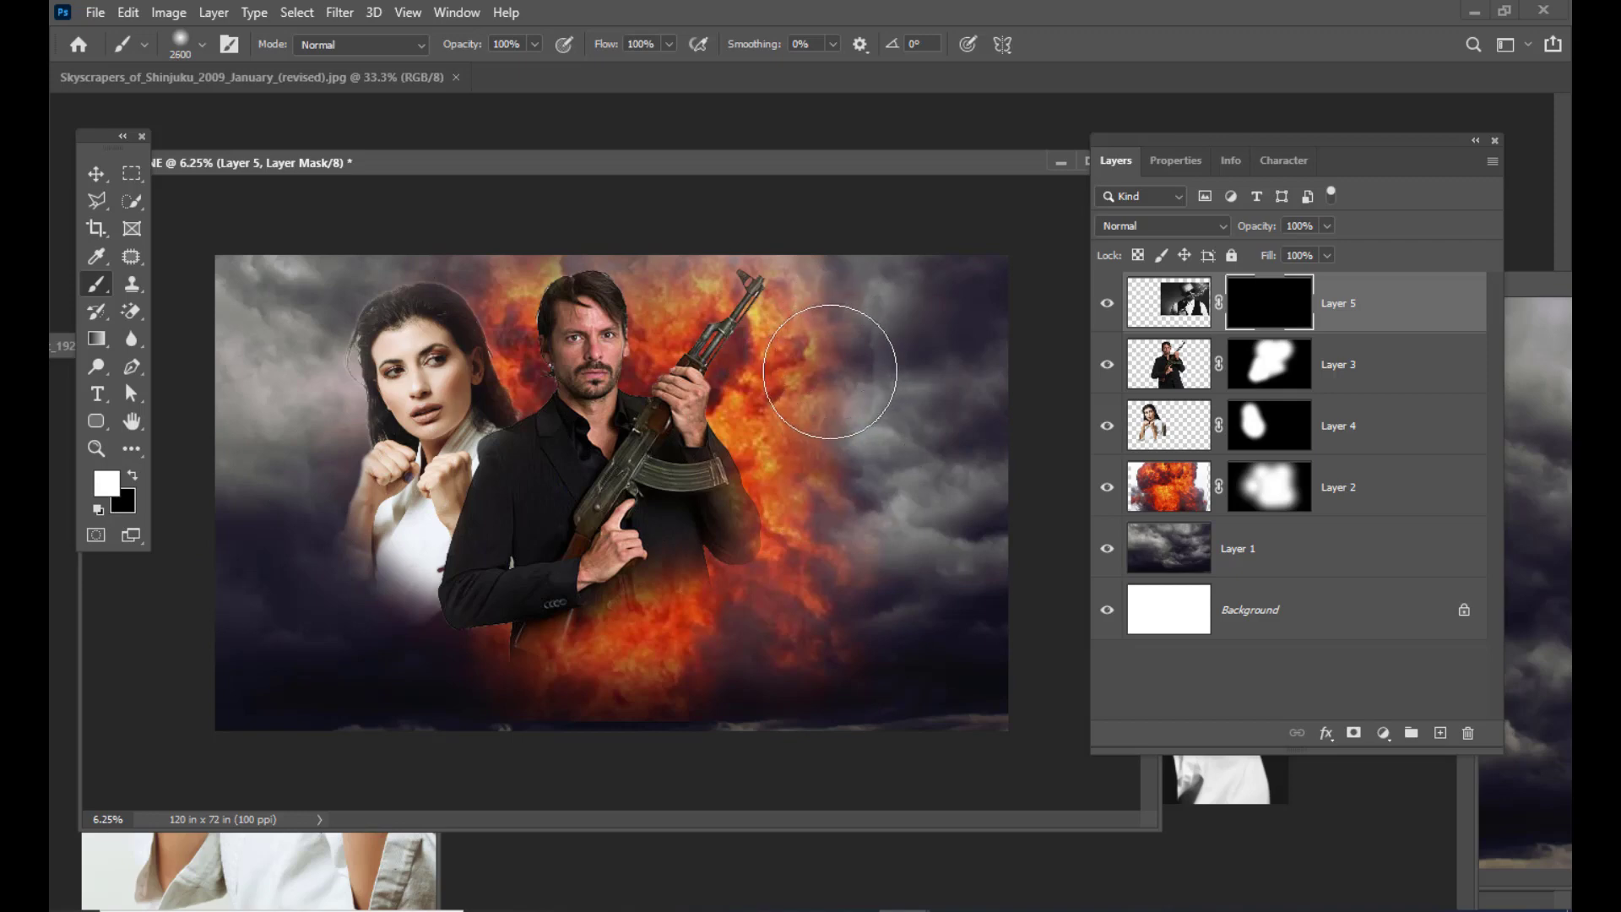
mouse_move(832, 362)
mouse_down()
mouse_move(803, 398)
mouse_move(807, 433)
mouse_move(810, 350)
mouse_move(798, 358)
mouse_move(808, 477)
mouse_move(835, 491)
mouse_move(785, 513)
mouse_move(814, 511)
mouse_move(796, 529)
mouse_move(782, 519)
mouse_move(879, 545)
mouse_up()
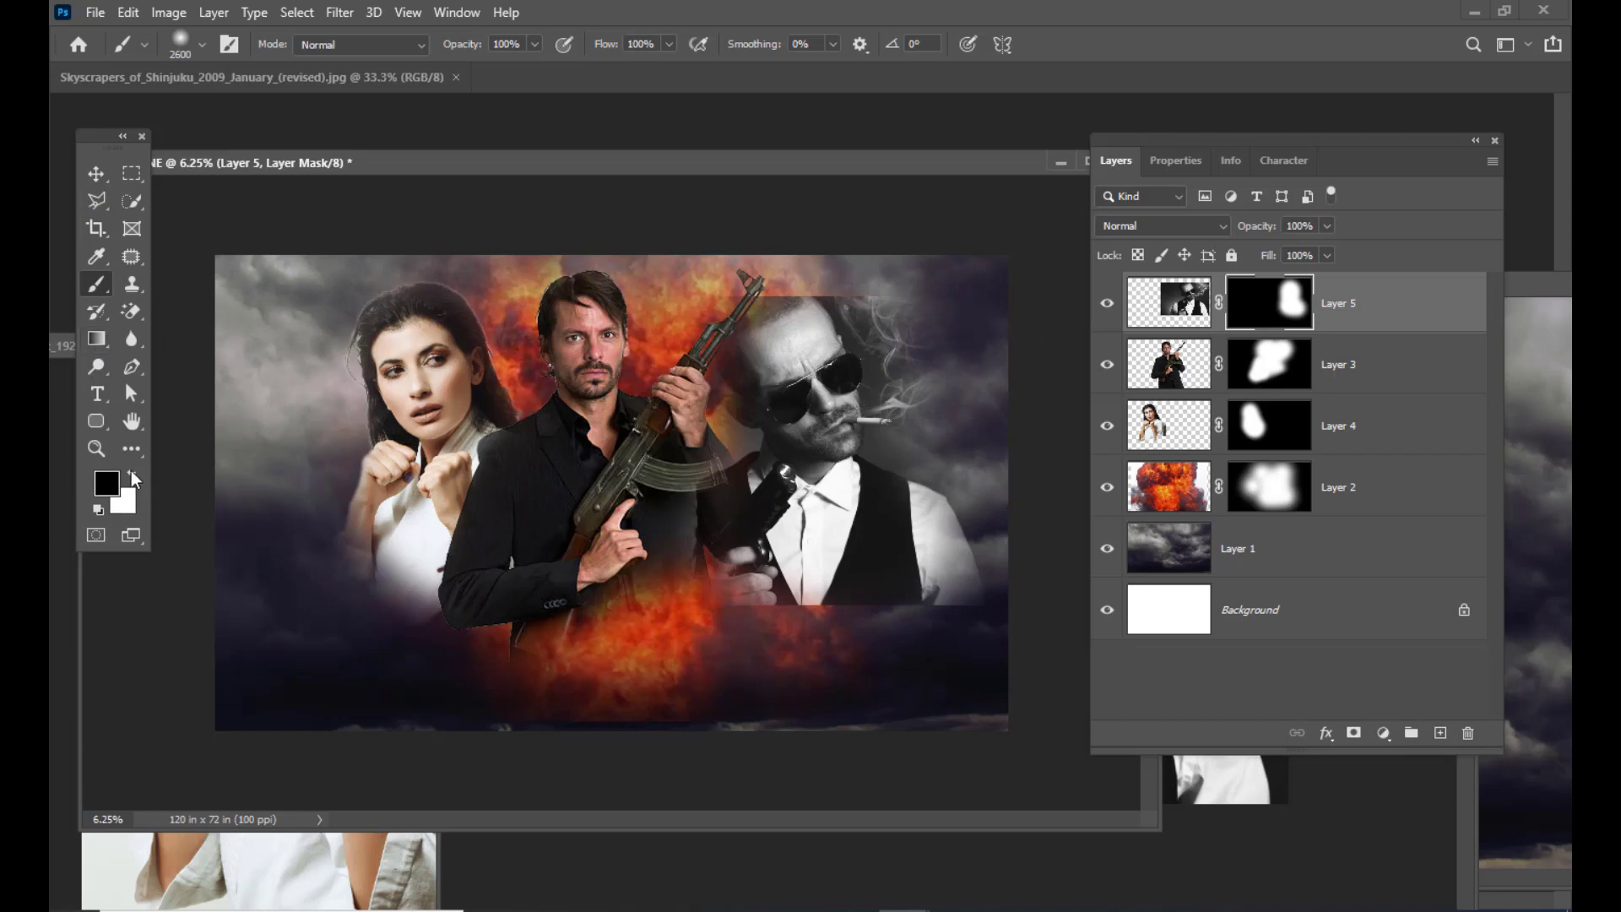
Step: Hide the layer's bottom edge and reveal more of the gangster beside the rifle with a smaller brush
key(bracketleft)
key(bracketleft)
key(bracketleft)
key(bracketleft)
key(bracketleft)
key(bracketleft)
key(bracketleft)
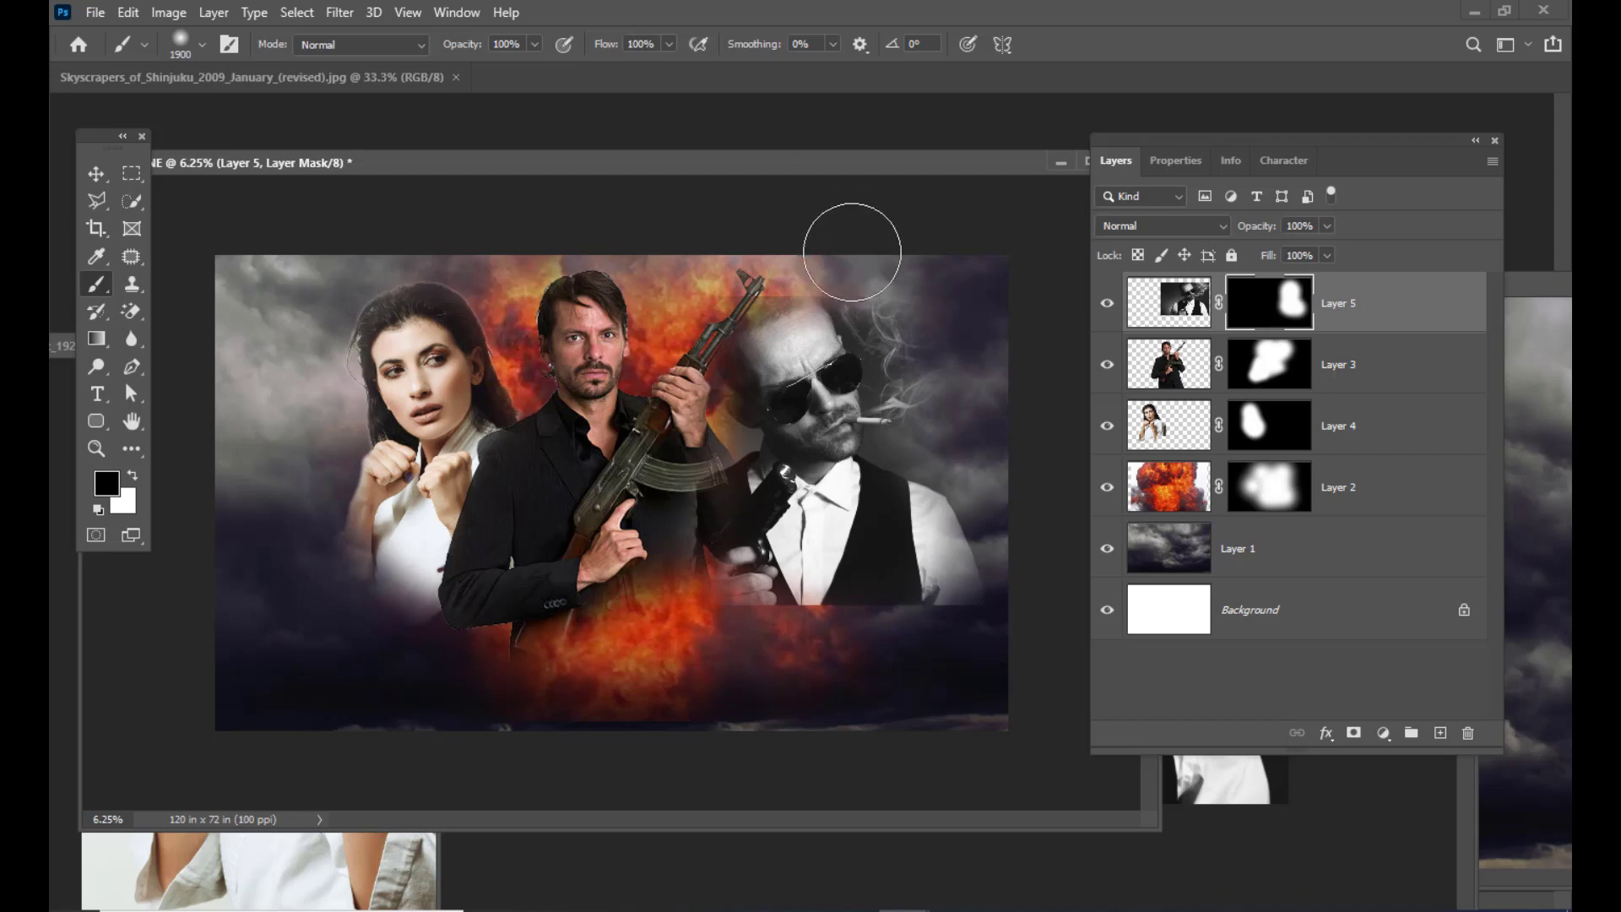
mouse_move(857, 662)
mouse_down()
mouse_move(830, 632)
mouse_move(993, 625)
mouse_move(902, 656)
mouse_move(1004, 611)
mouse_move(1022, 573)
mouse_move(997, 474)
mouse_move(985, 487)
mouse_up()
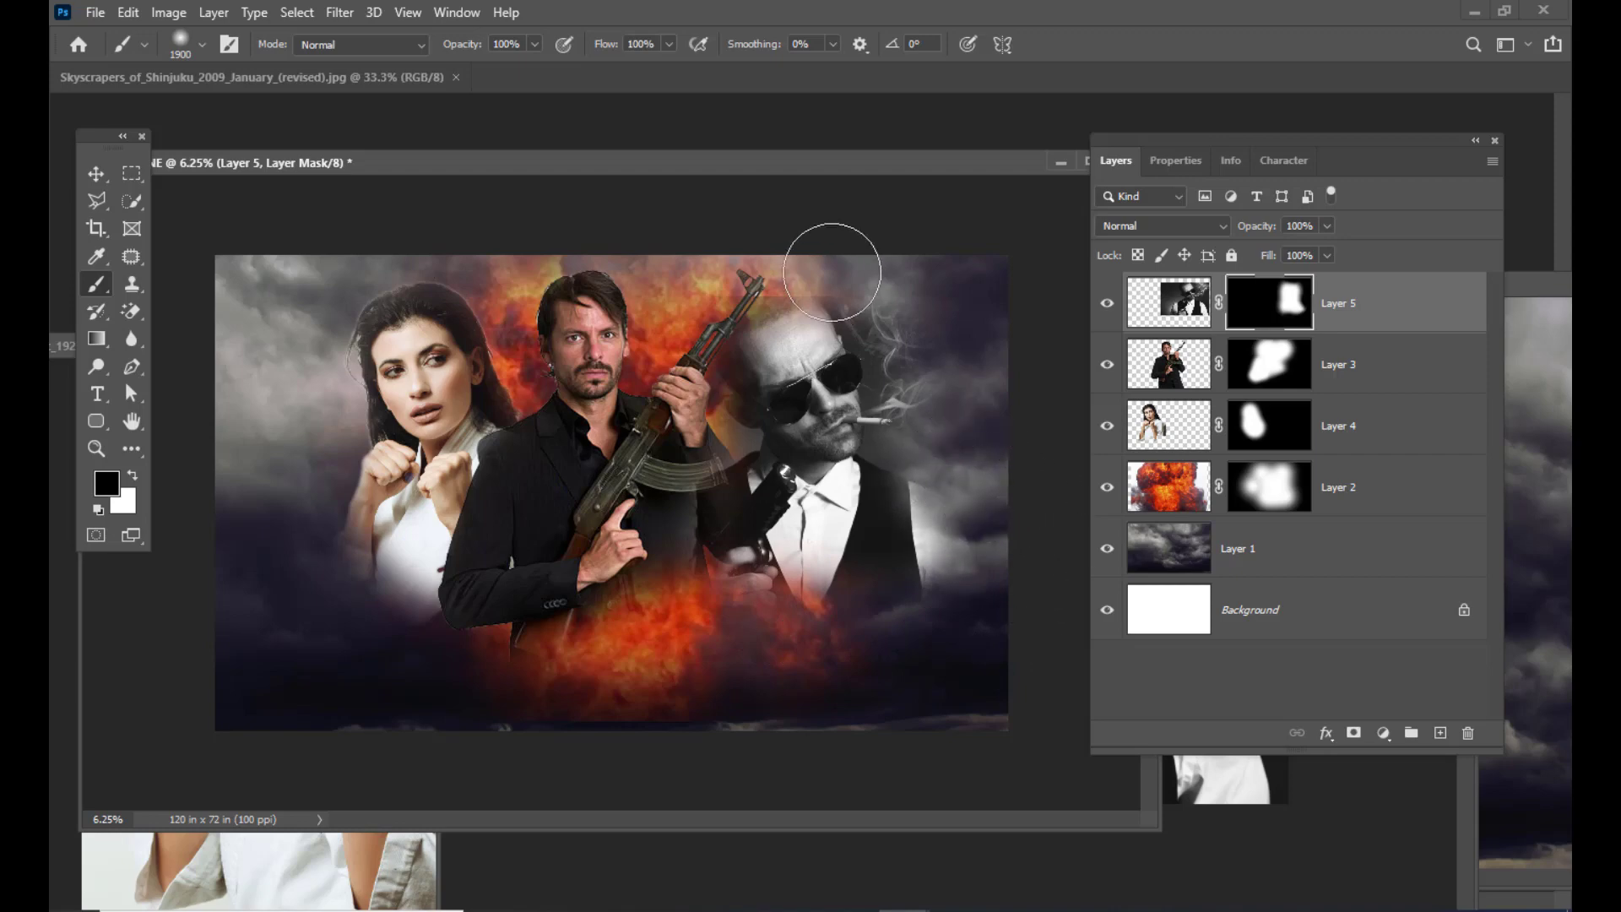
key(bracketleft)
key(bracketleft)
key(bracketleft)
key(bracketleft)
key(bracketleft)
key(bracketleft)
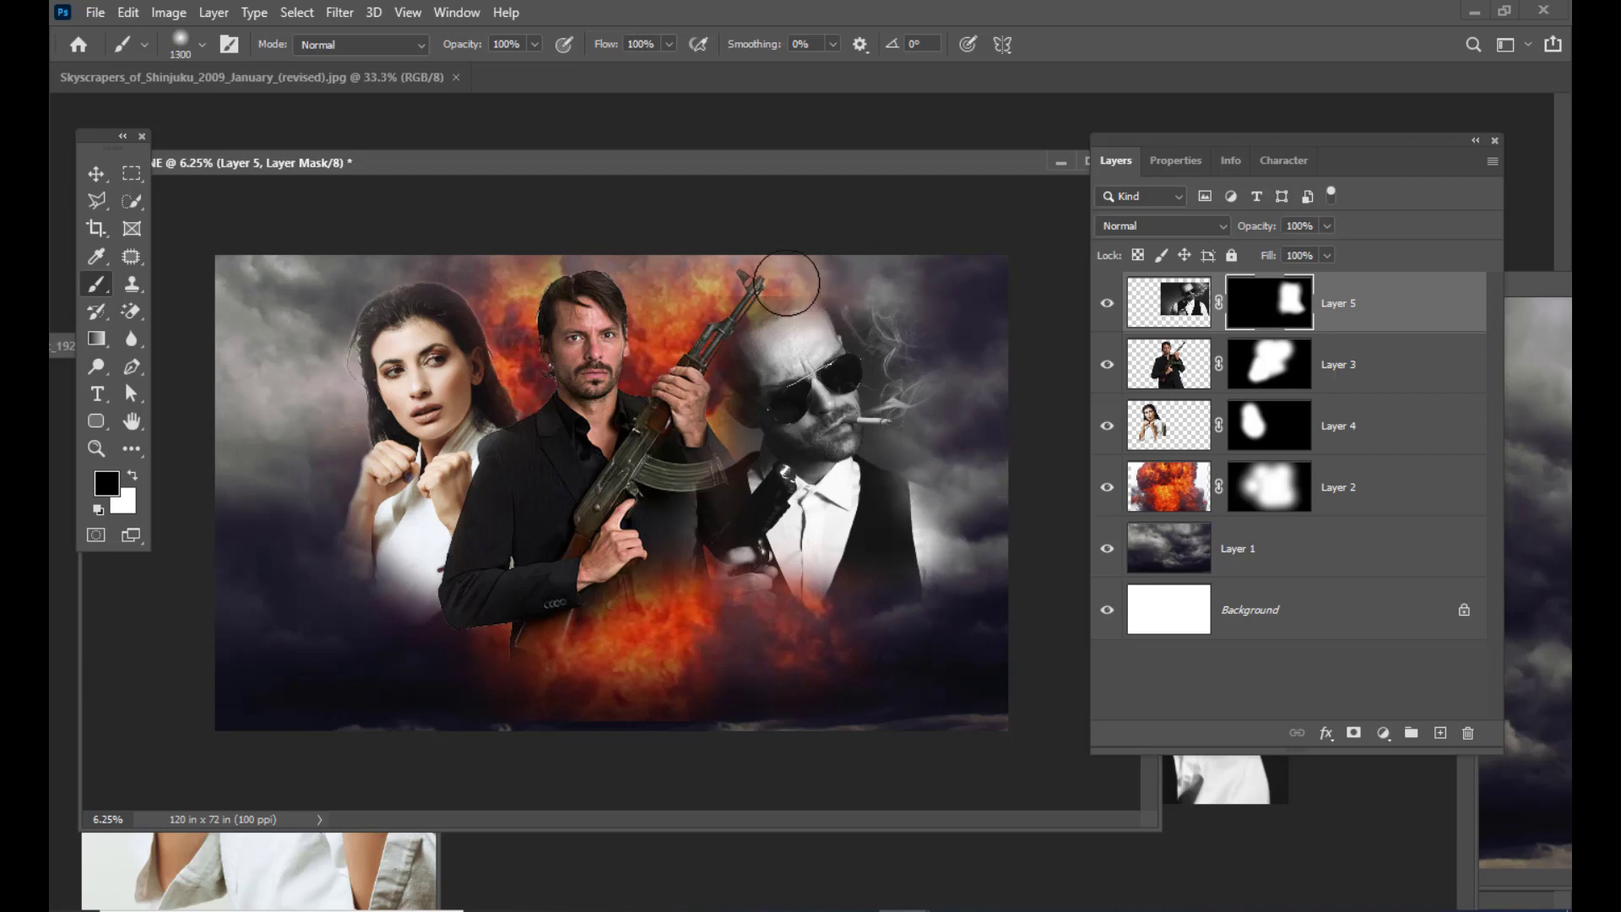
key(bracketleft)
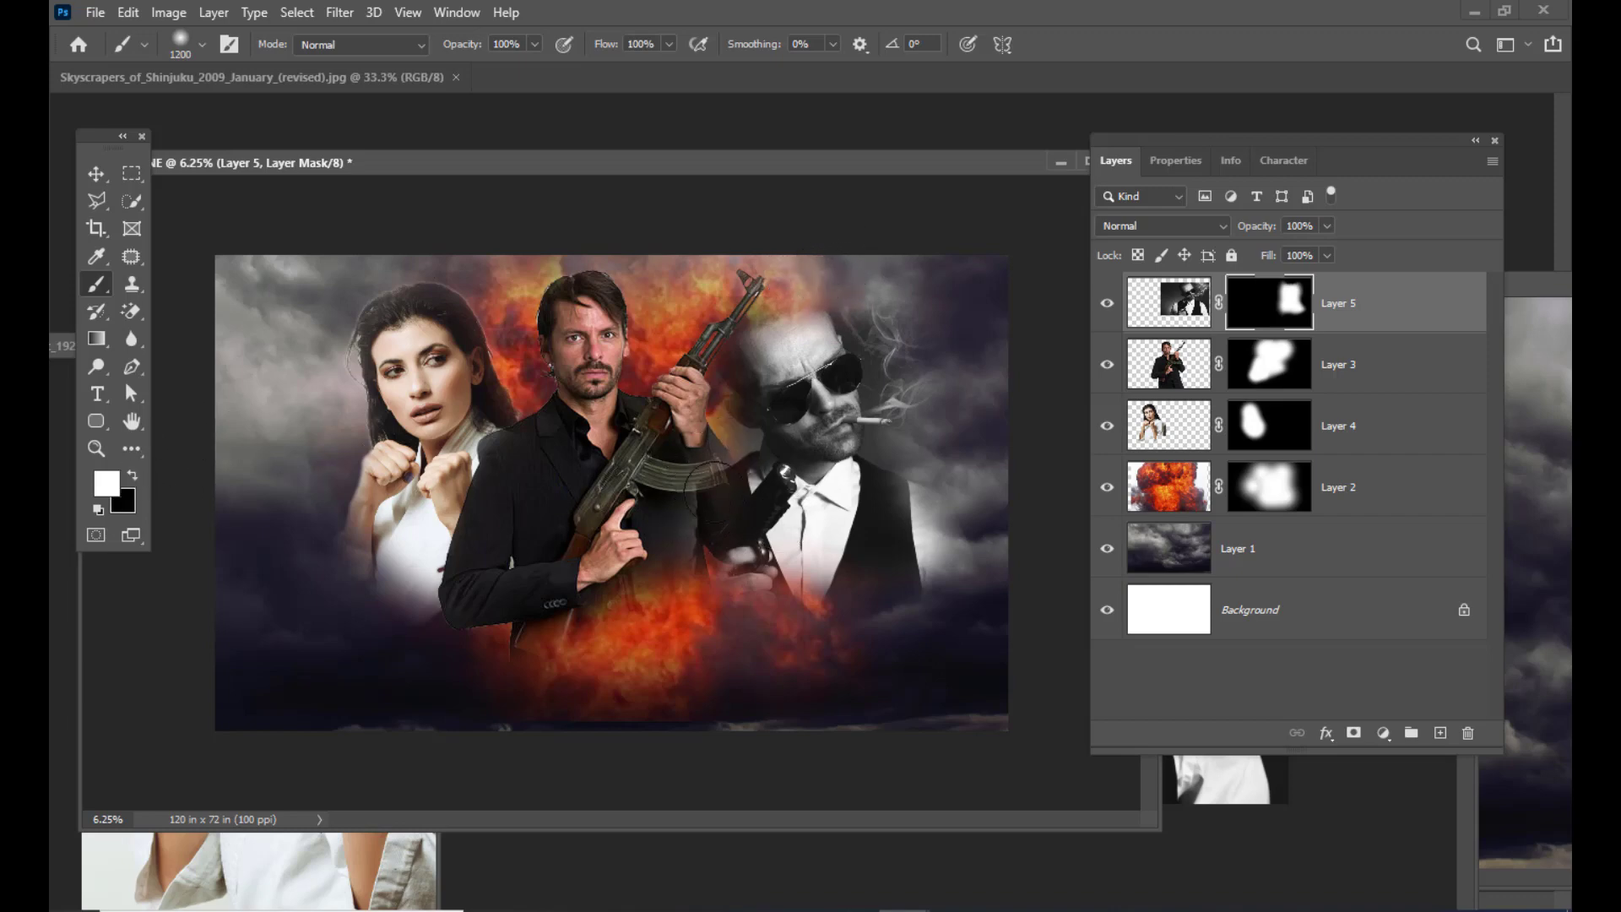
mouse_move(695, 481)
mouse_down()
mouse_move(730, 591)
mouse_move(746, 562)
mouse_move(767, 587)
mouse_move(751, 590)
mouse_move(787, 583)
mouse_move(778, 562)
mouse_move(712, 619)
mouse_move(888, 637)
mouse_move(723, 625)
mouse_move(772, 638)
mouse_move(743, 640)
mouse_move(788, 632)
mouse_move(727, 631)
mouse_move(869, 638)
mouse_move(688, 626)
mouse_up()
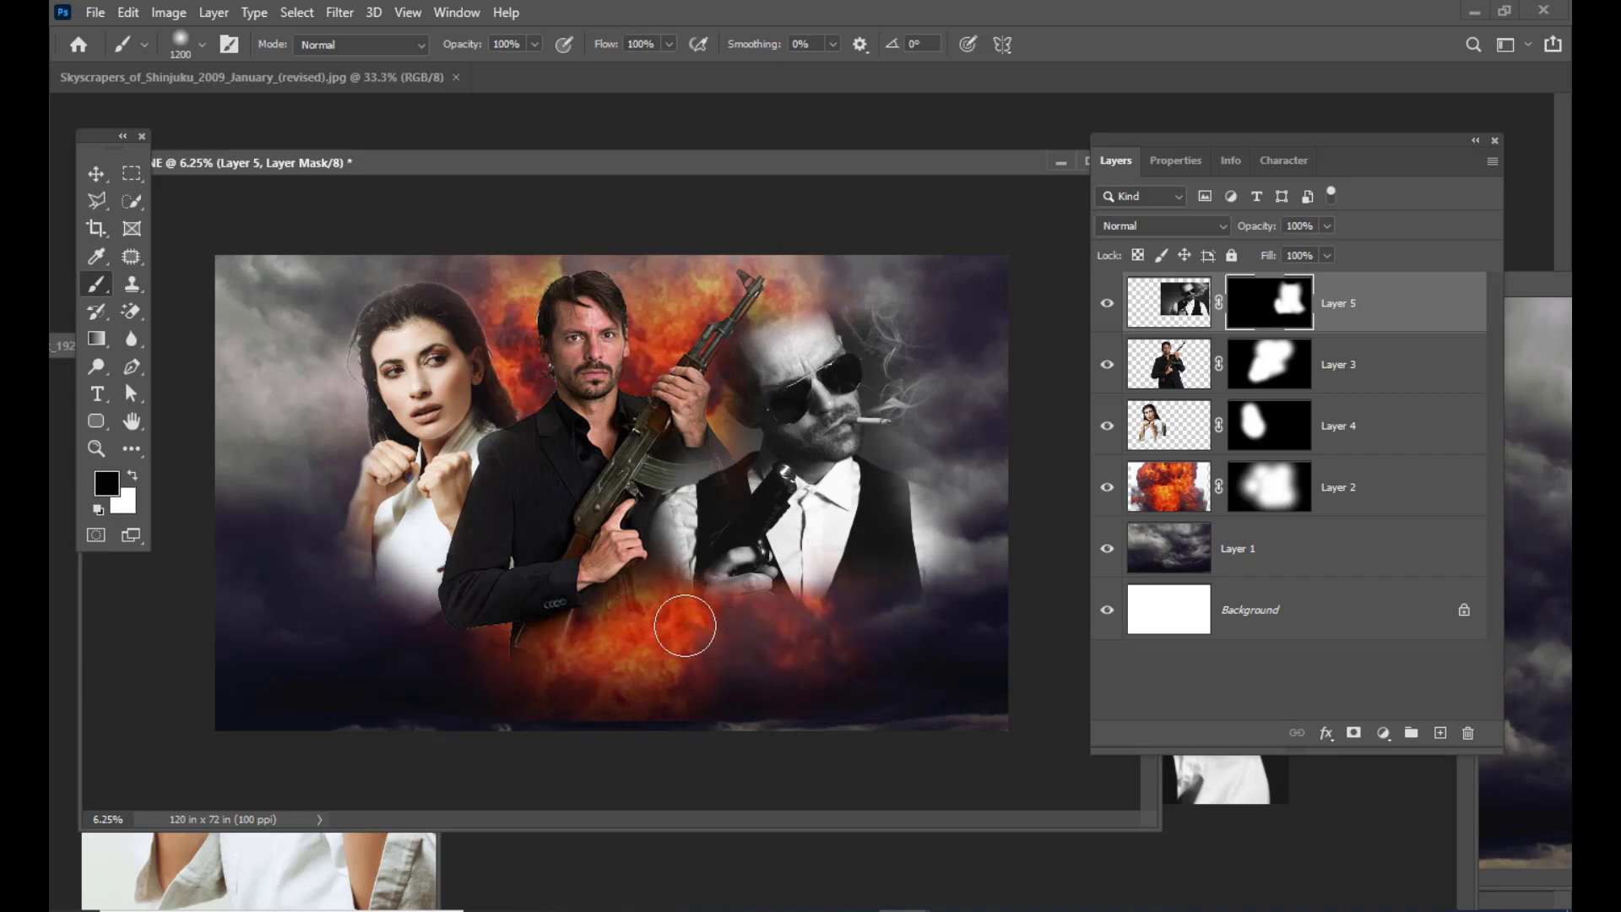
click(96, 174)
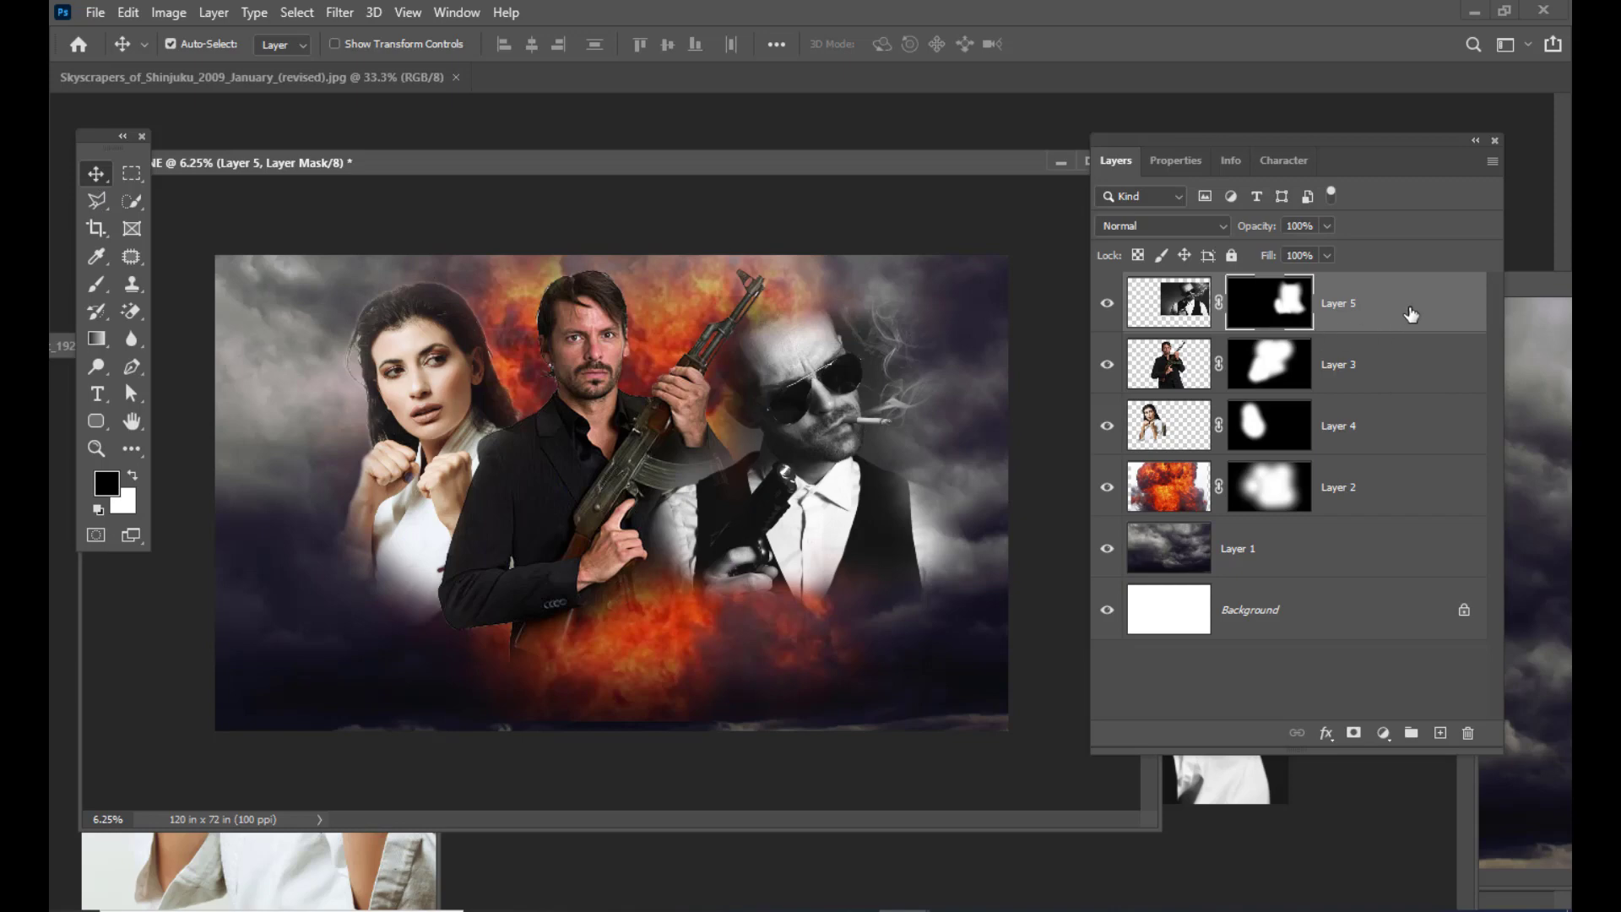
Step: Move Layer 5 below Layer 3, nudge the gangster into place, and reselect Layer 3
drag(1408, 318, 1389, 397)
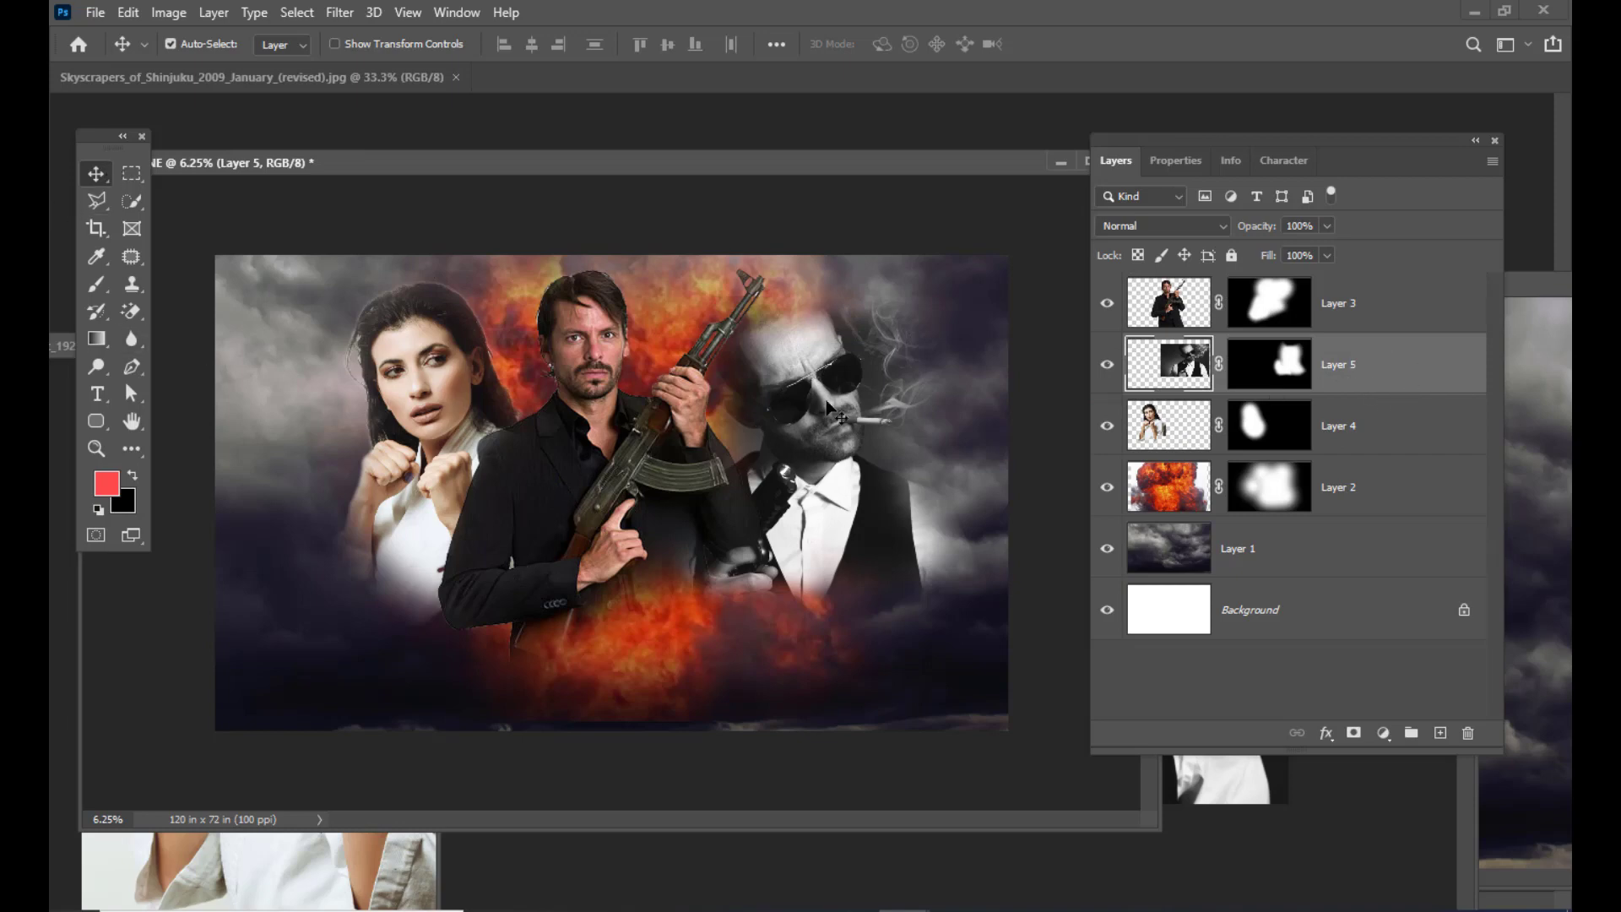
drag(827, 385, 808, 379)
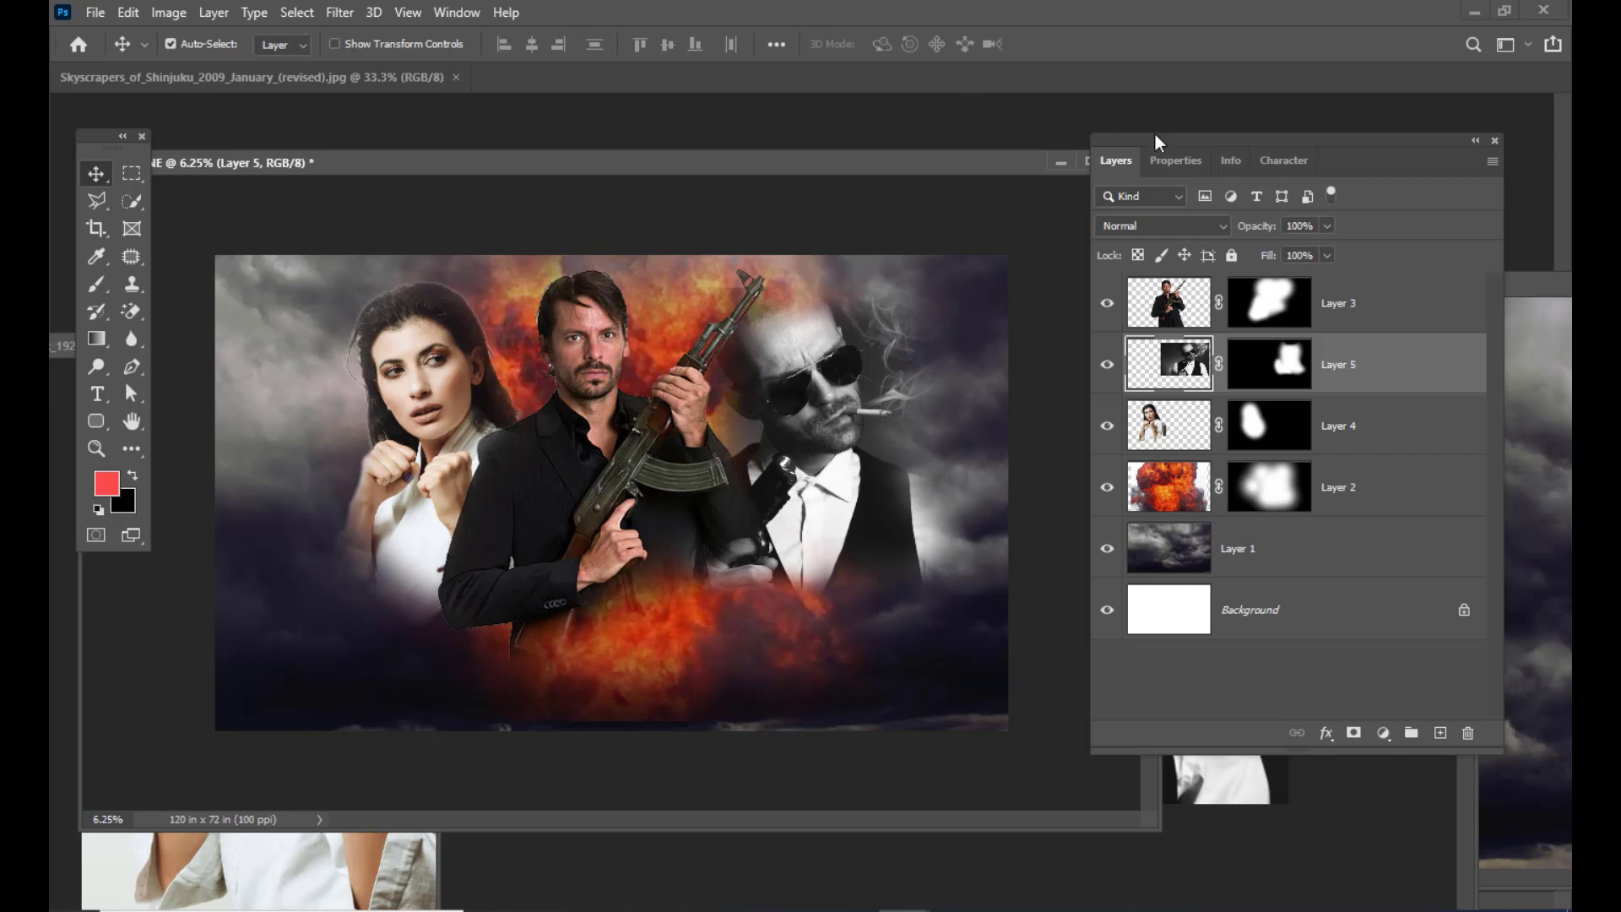
drag(1157, 139, 1138, 172)
click(1397, 342)
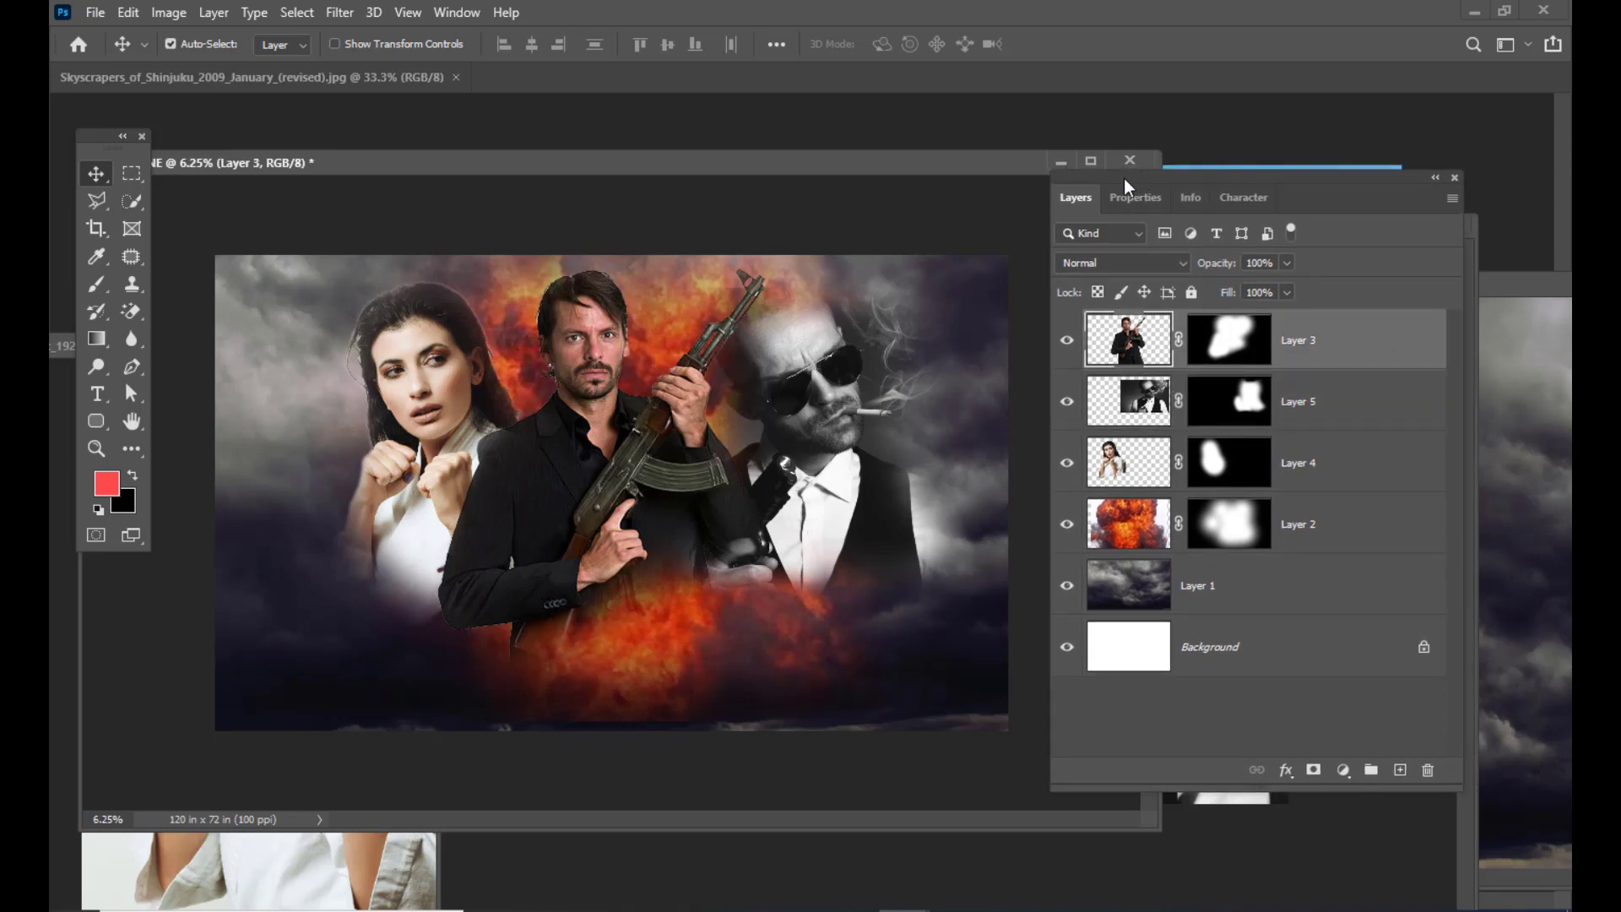
drag(1203, 178, 1216, 177)
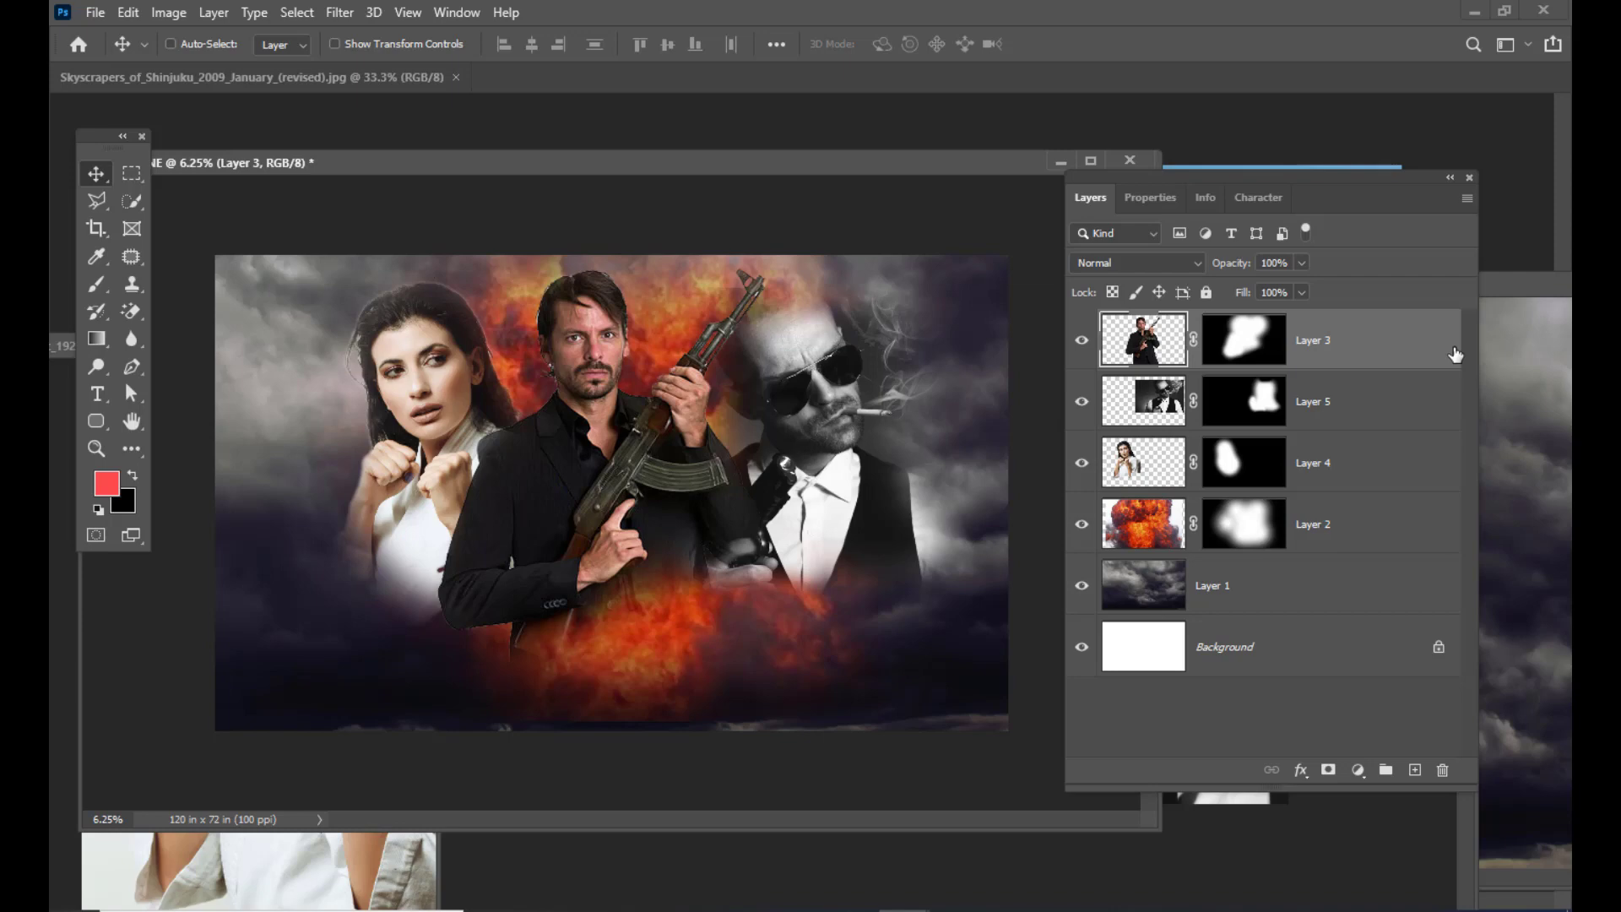
Step: Stamp all visible layers into a merged Layer 6 with Ctrl+Alt+Shift+E
key(ctrl+alt+shift+e)
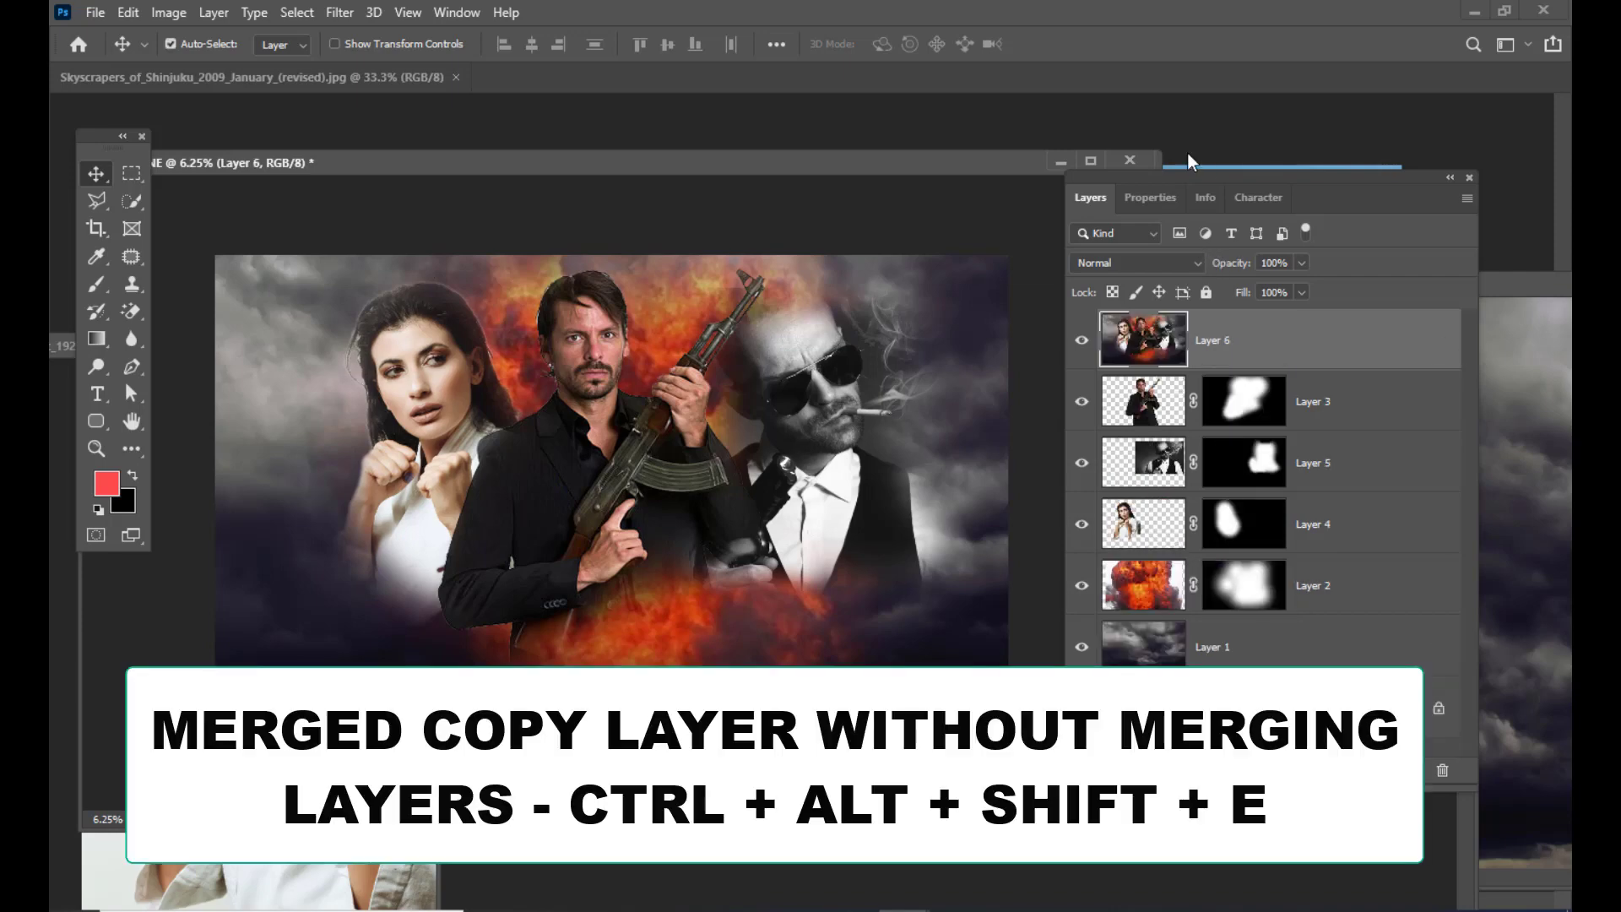
drag(1187, 154, 1204, 175)
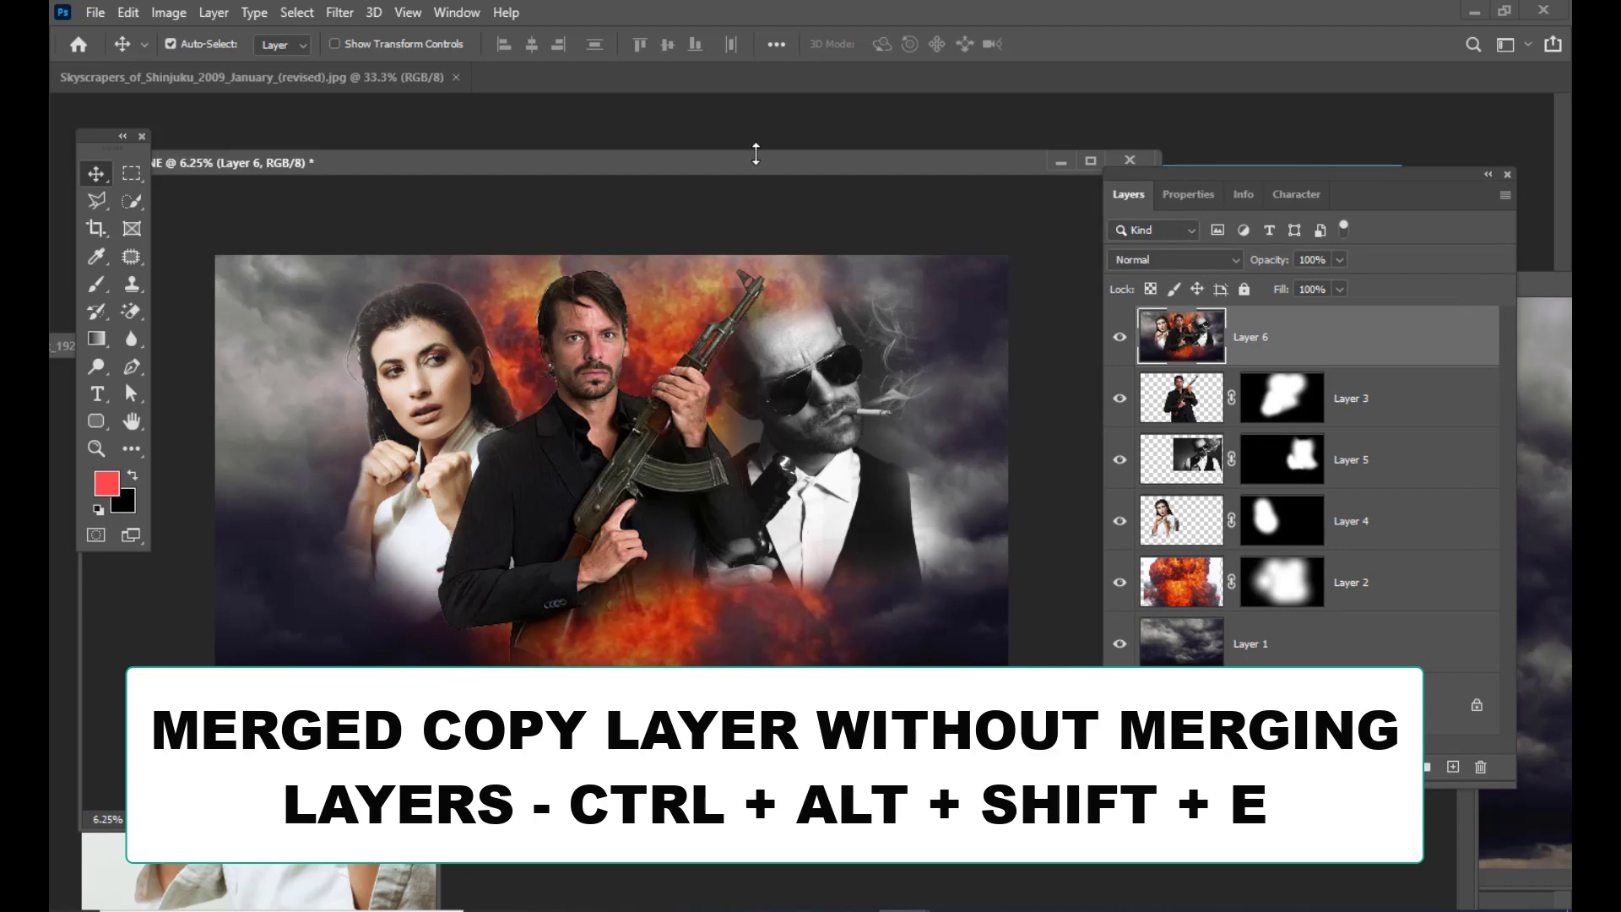
drag(756, 154, 756, 144)
drag(1167, 179, 1198, 176)
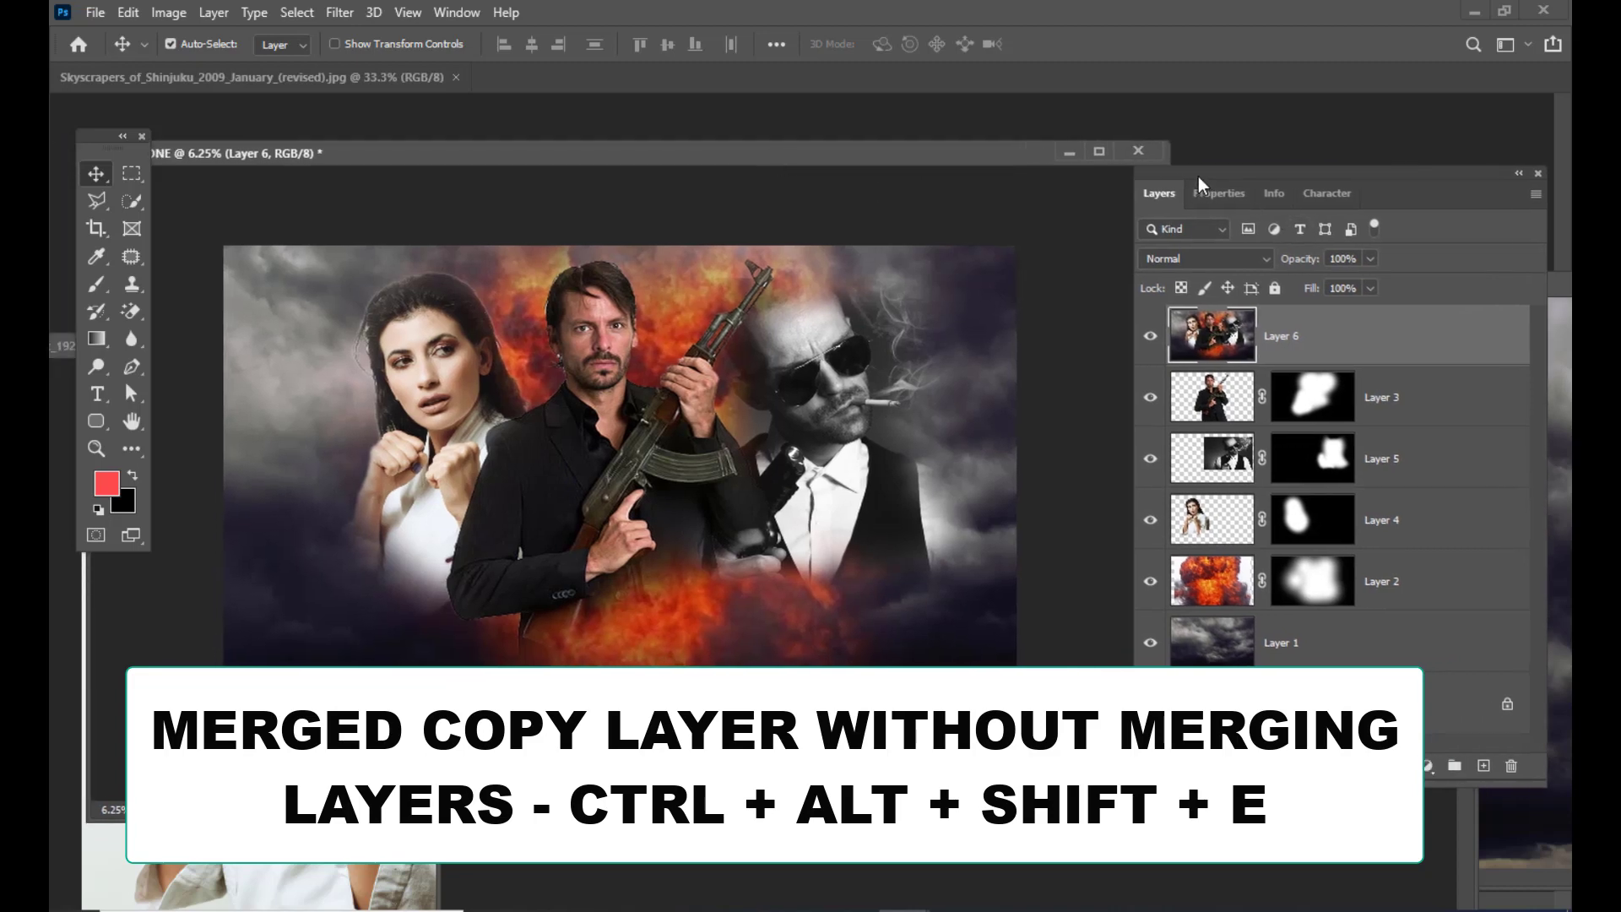
mouse_move(748, 147)
mouse_down()
mouse_move(799, 148)
mouse_move(765, 153)
mouse_up()
drag(1229, 172, 1216, 169)
drag(748, 155, 782, 152)
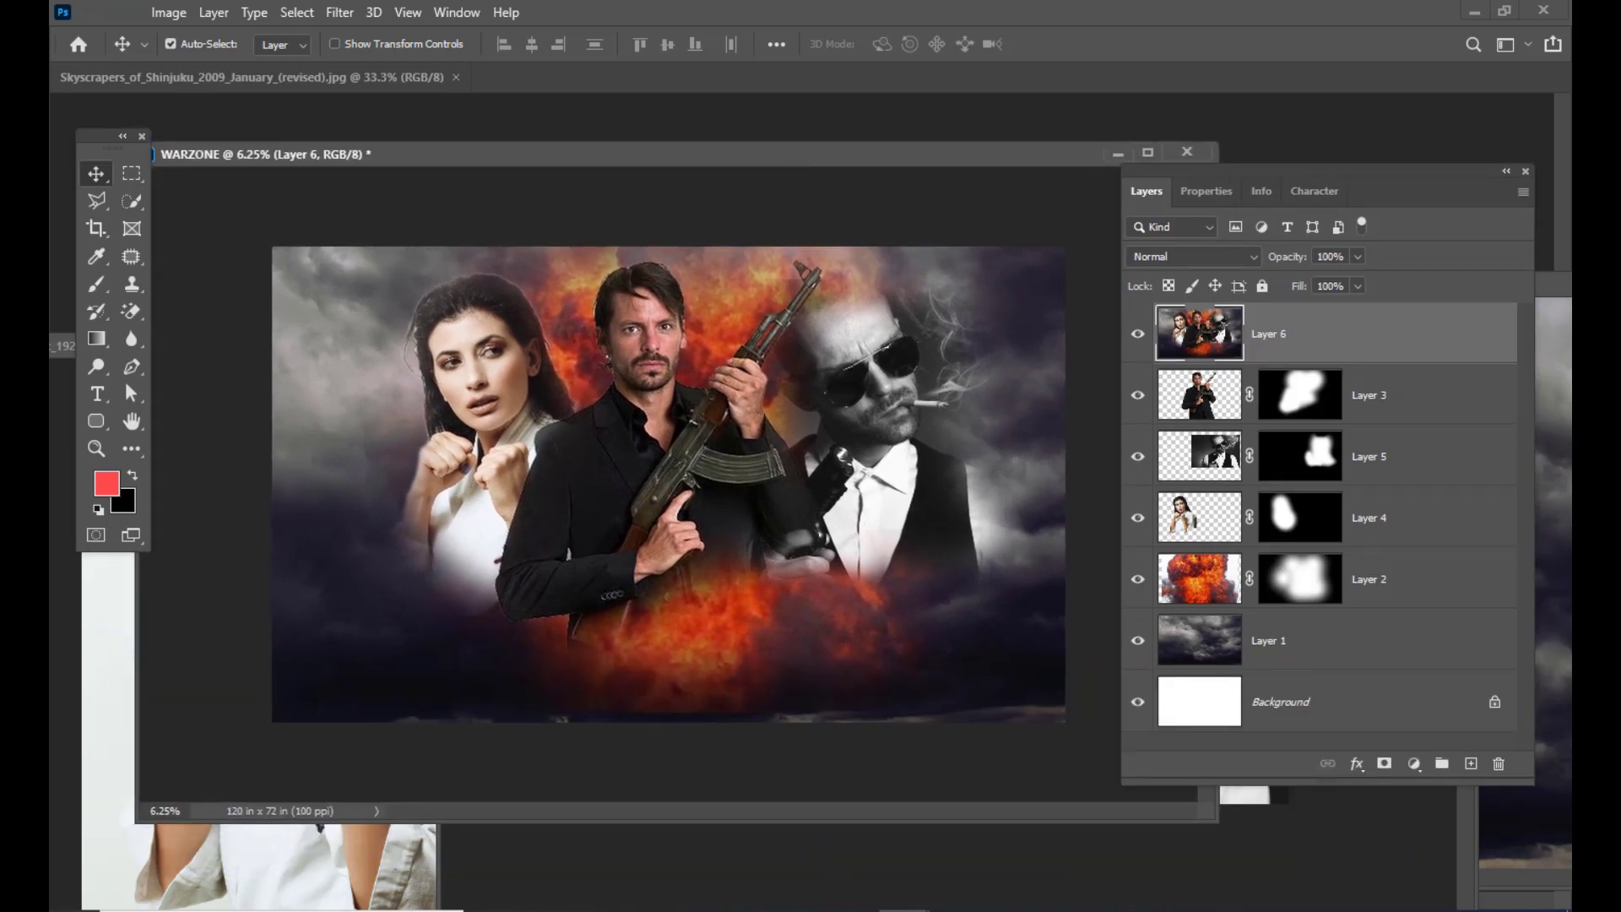
drag(1285, 175, 1269, 134)
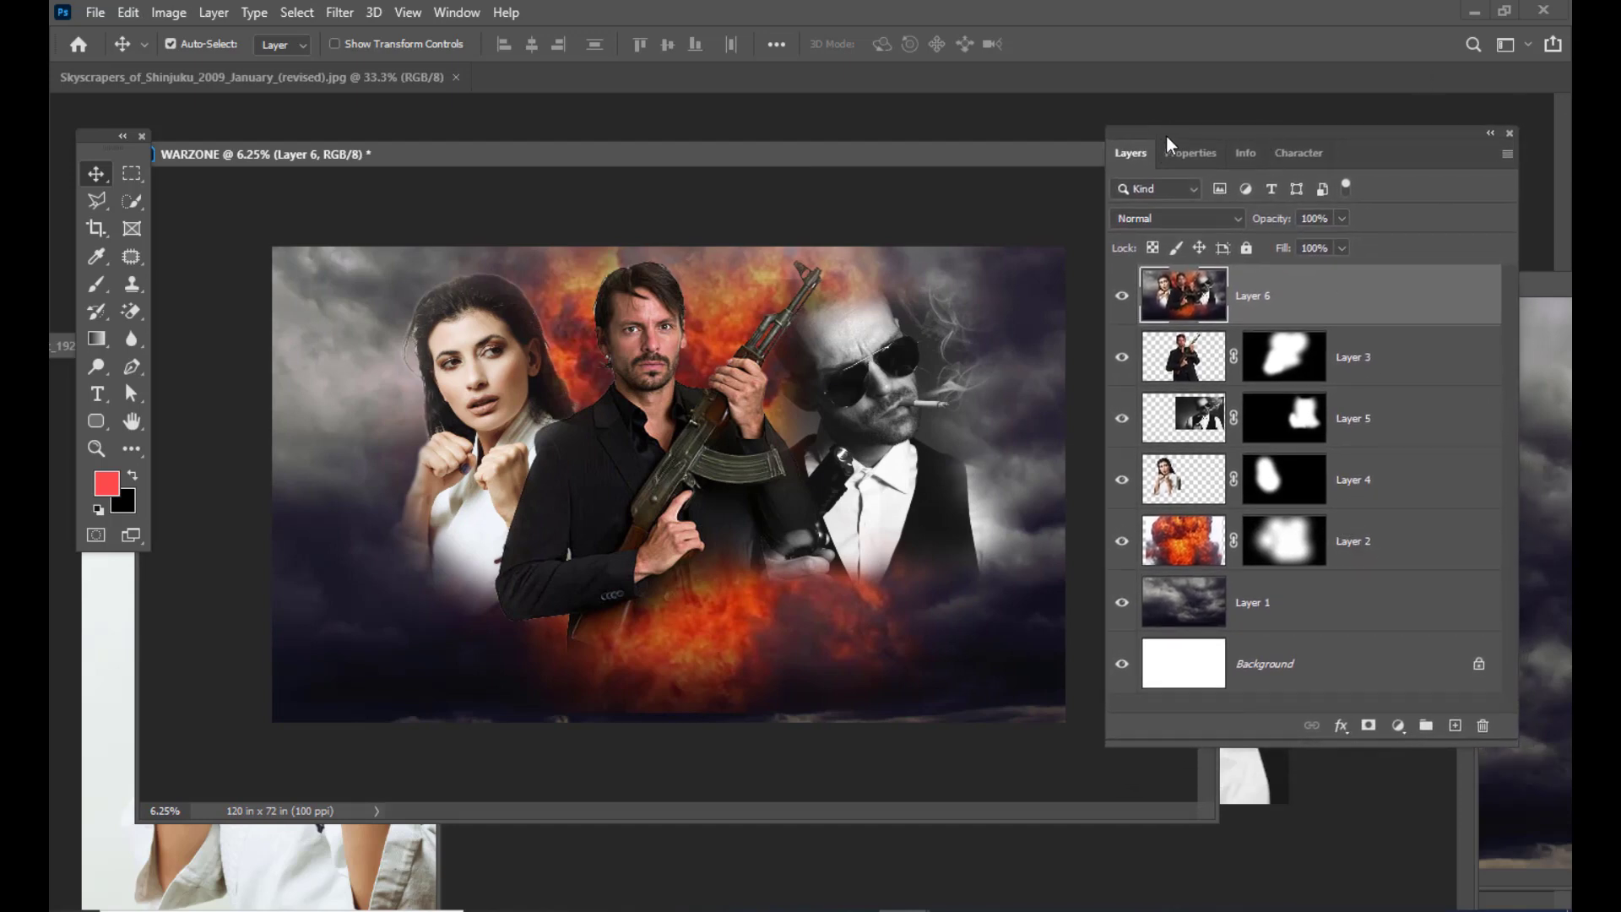
drag(1166, 135, 1160, 147)
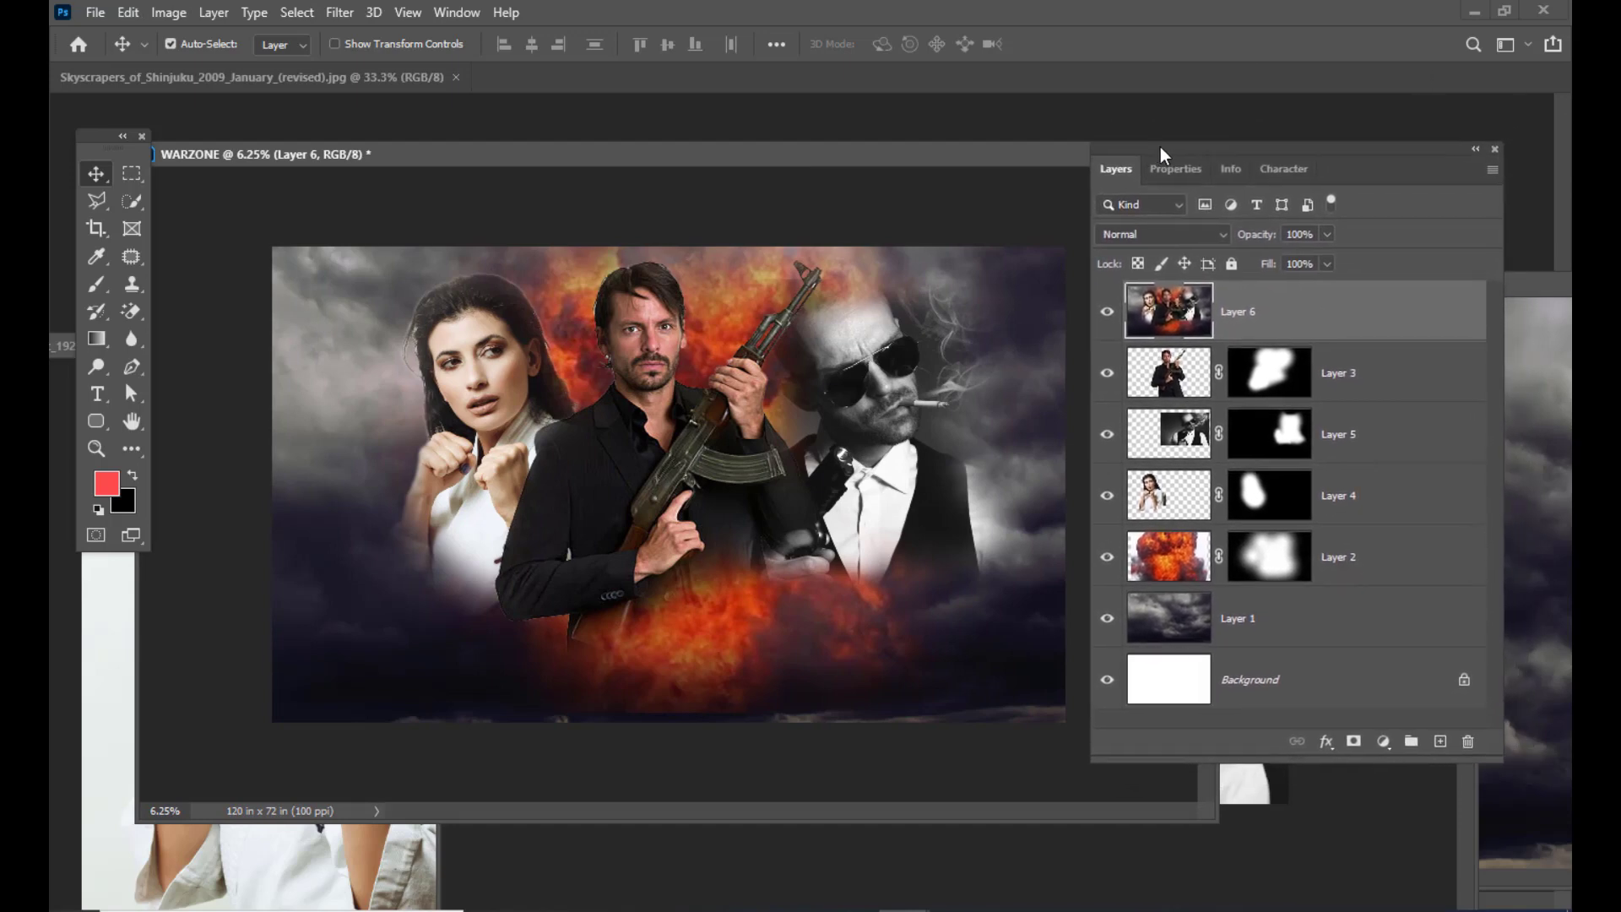
Step: Add a colorized Hue/Saturation adjustment layer set to Hue 56 and Saturation 60
click(1386, 731)
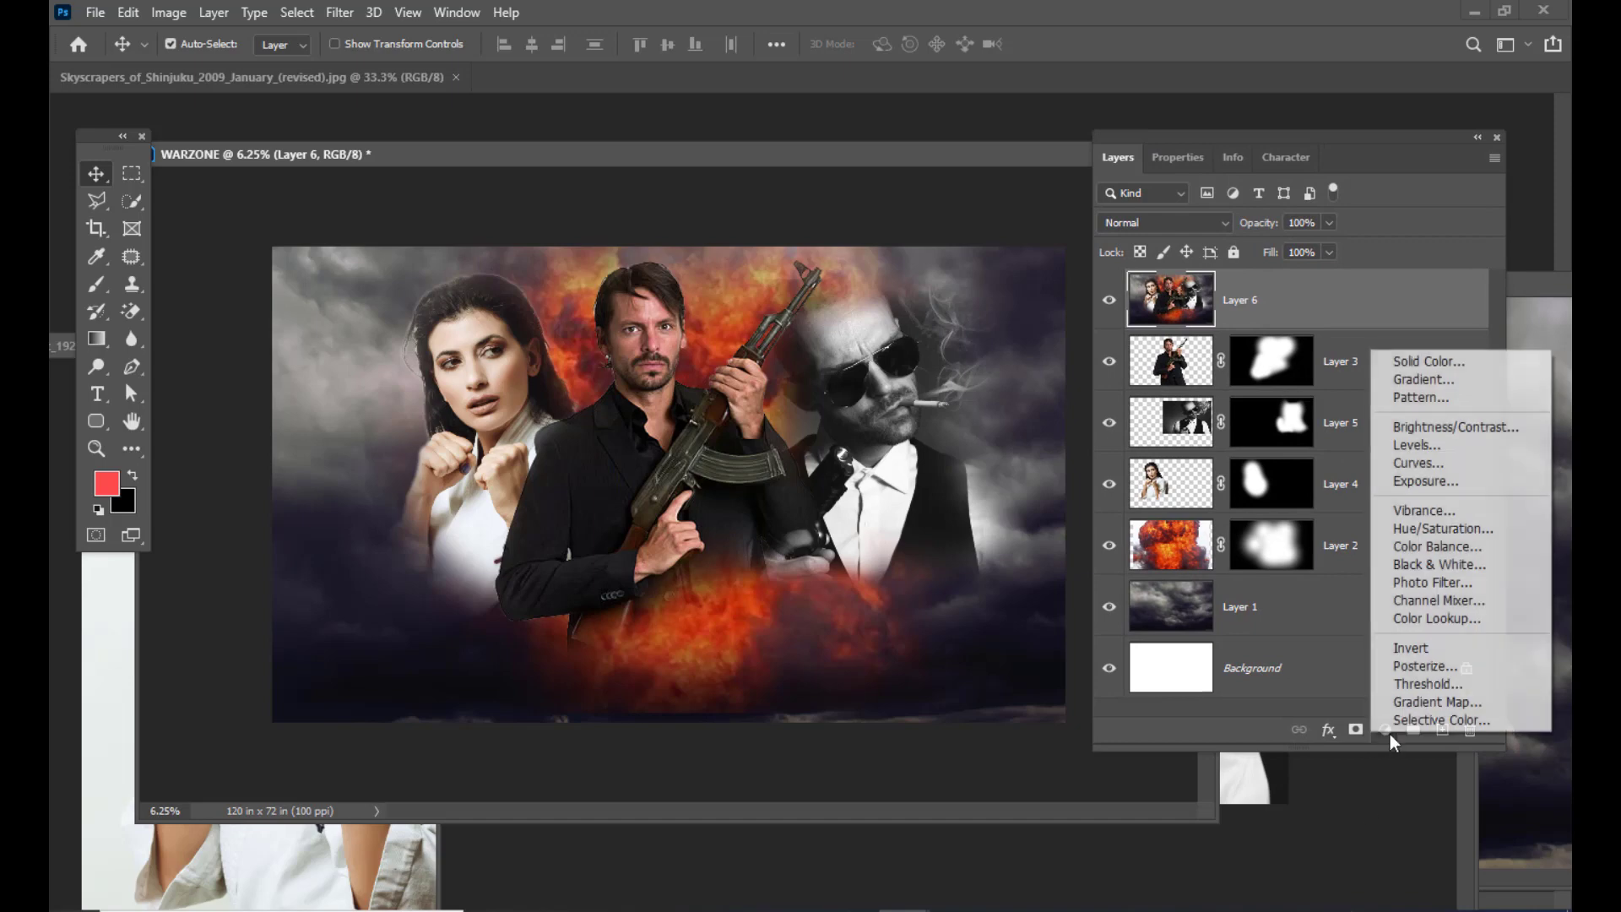
click(1462, 529)
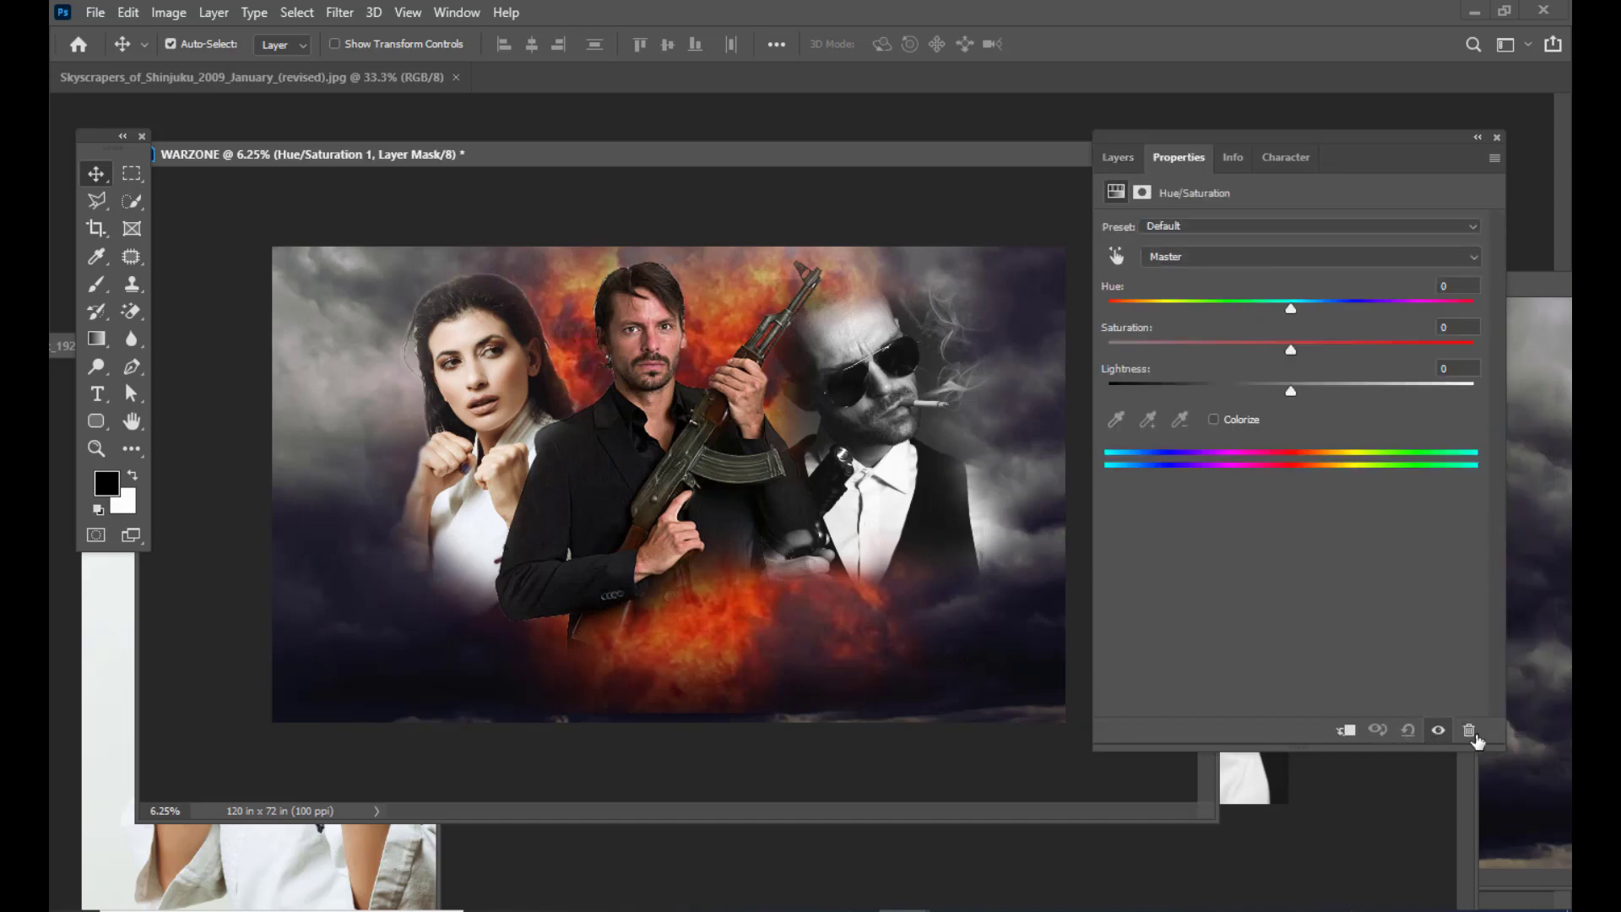
drag(1160, 132, 1135, 139)
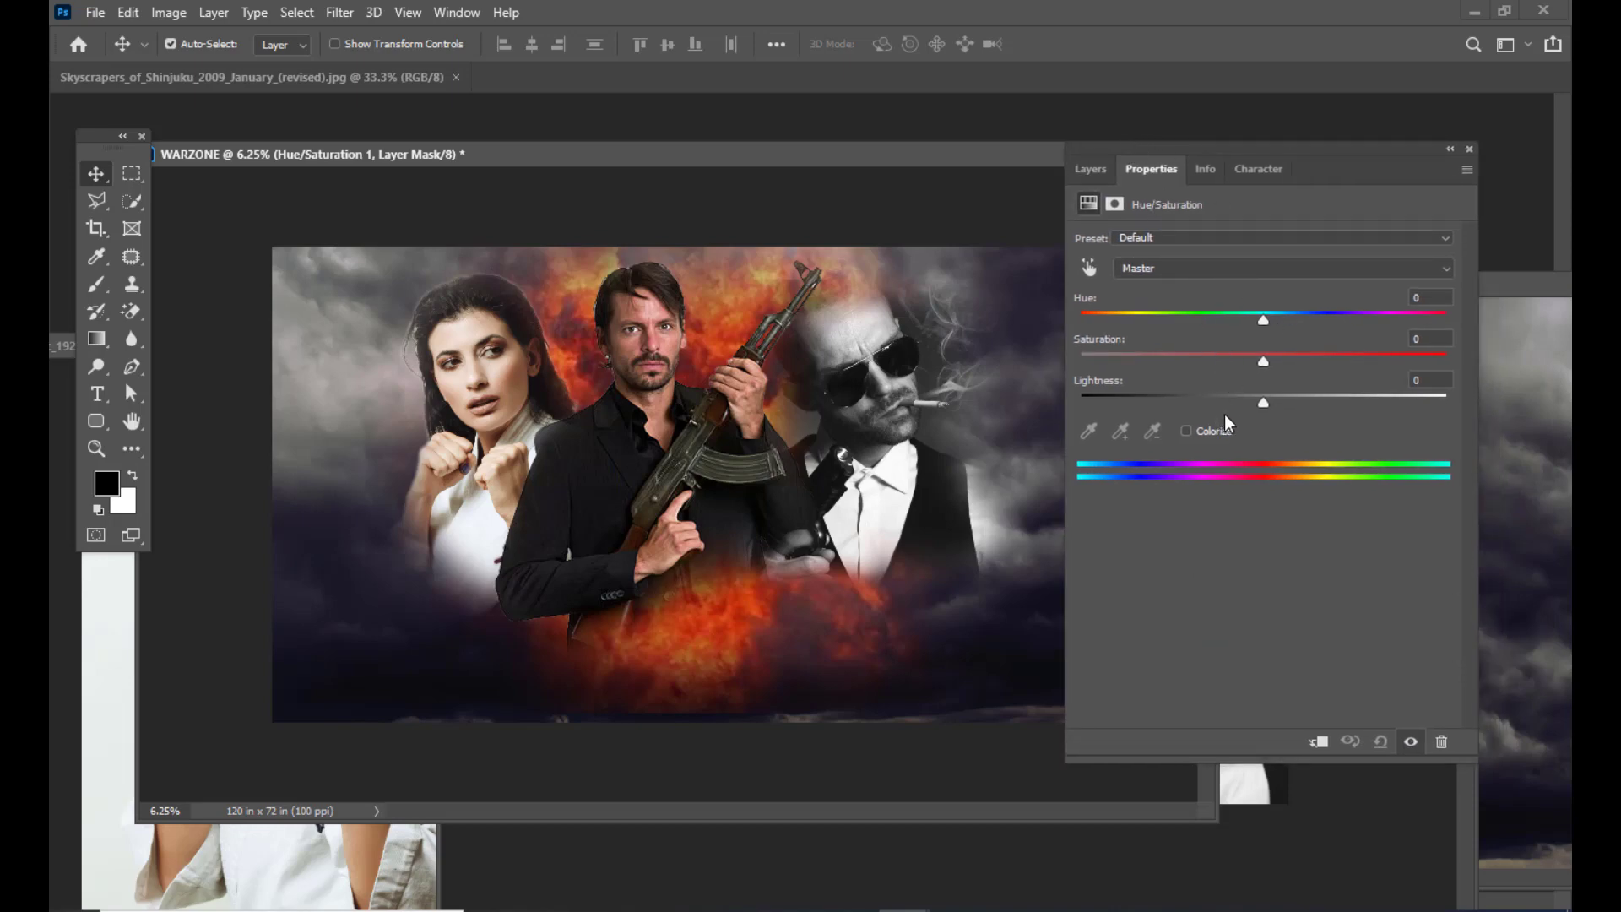
drag(1133, 149, 1165, 148)
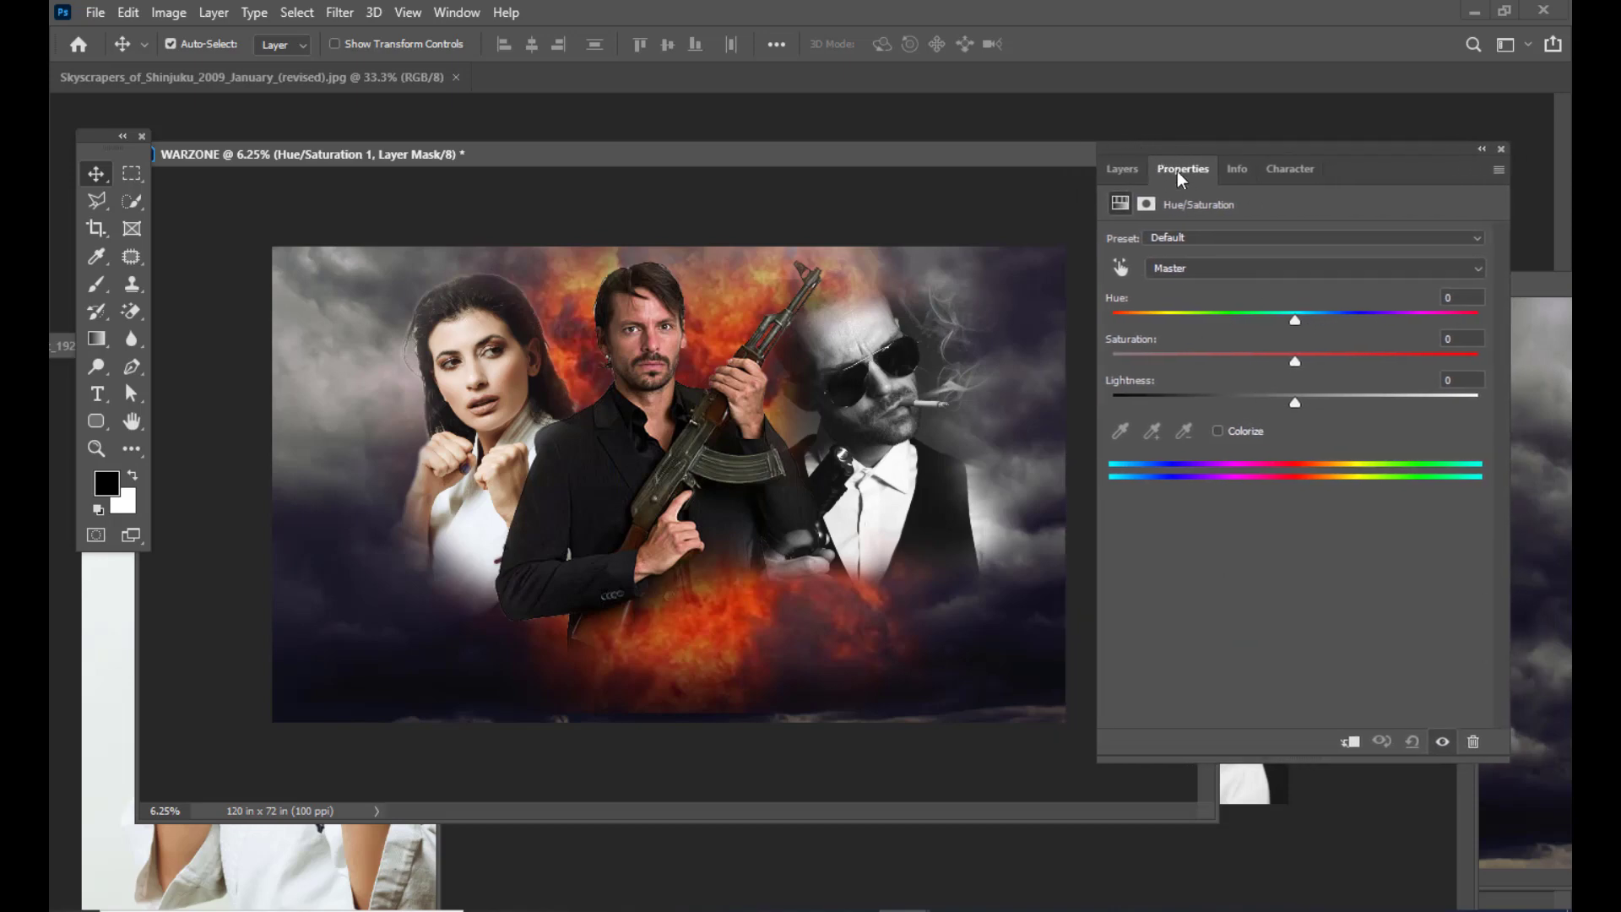
click(1218, 431)
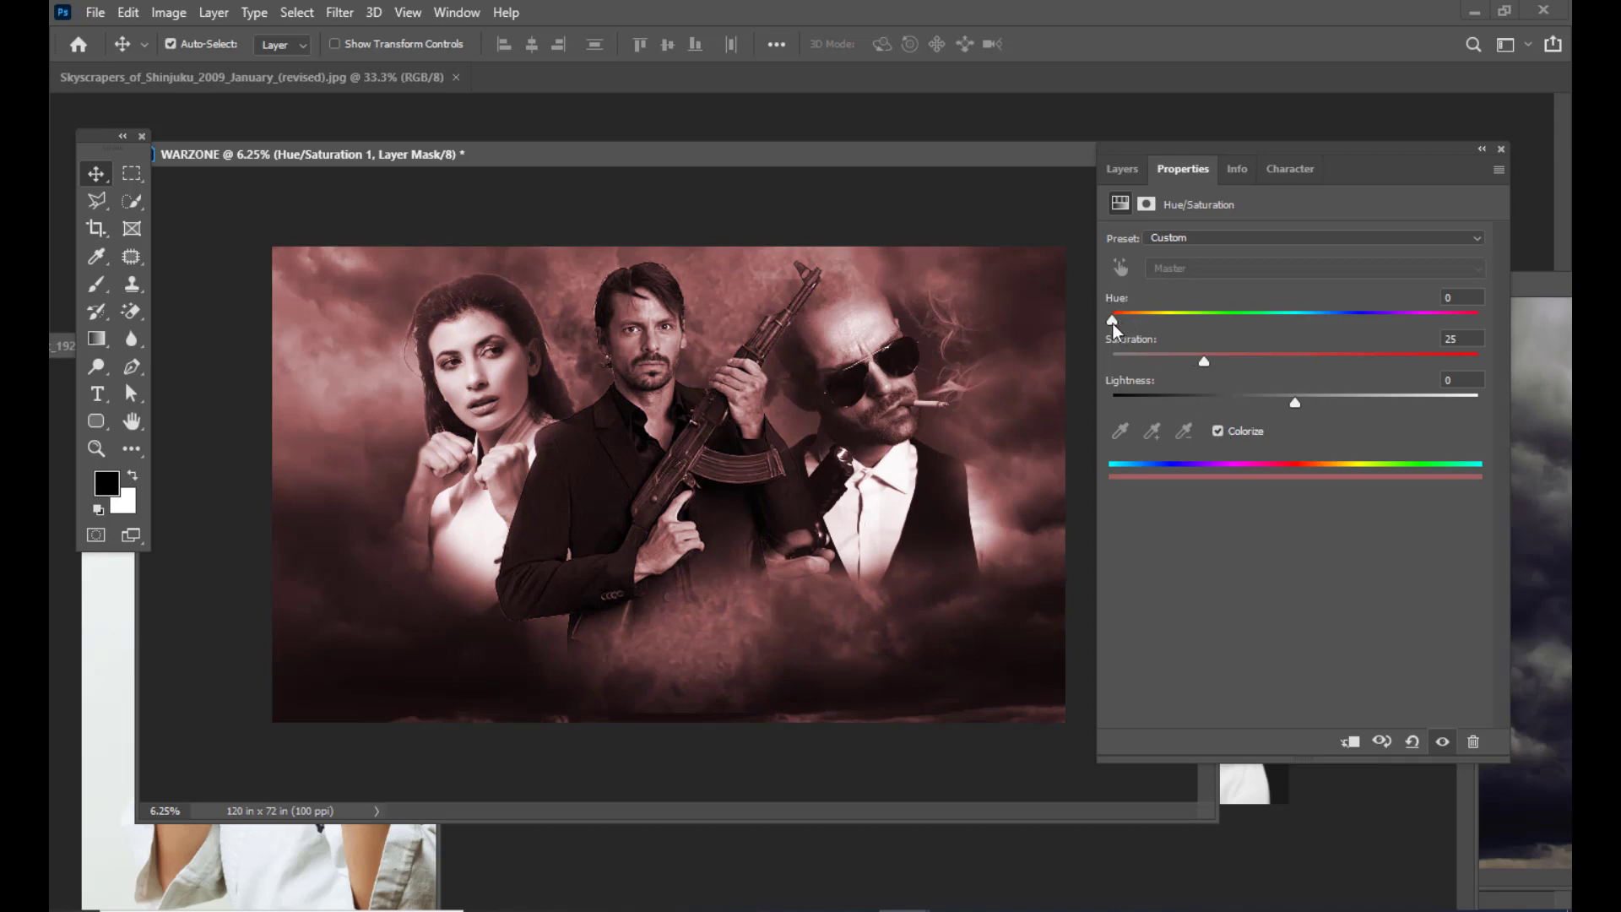
drag(1114, 320, 1176, 322)
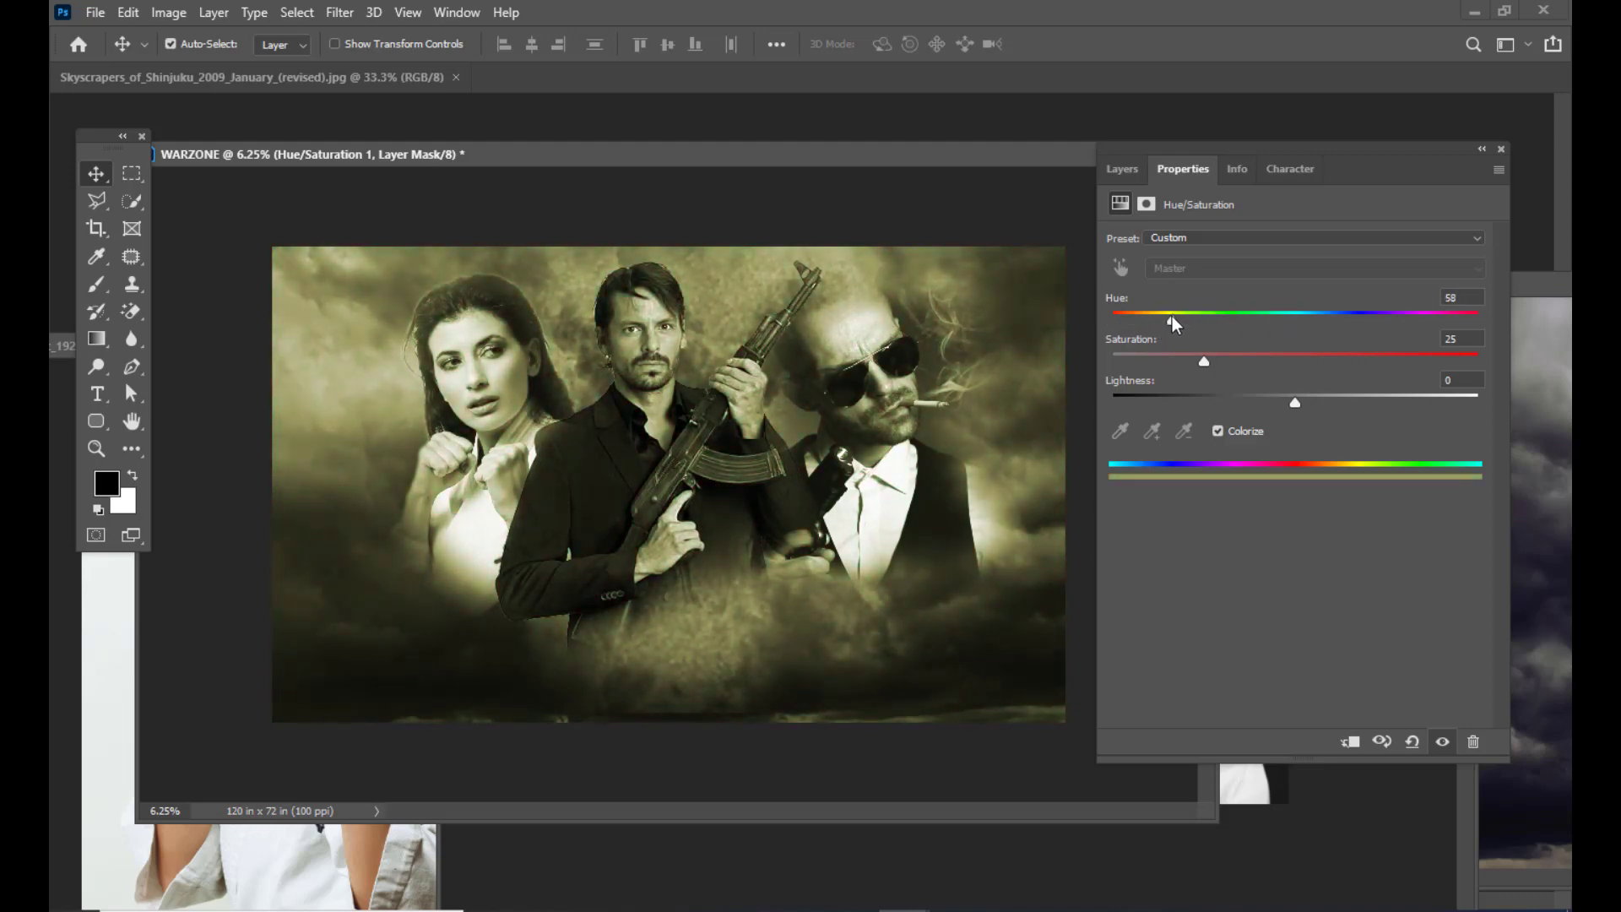
drag(1166, 316, 1202, 327)
drag(1232, 370, 1336, 382)
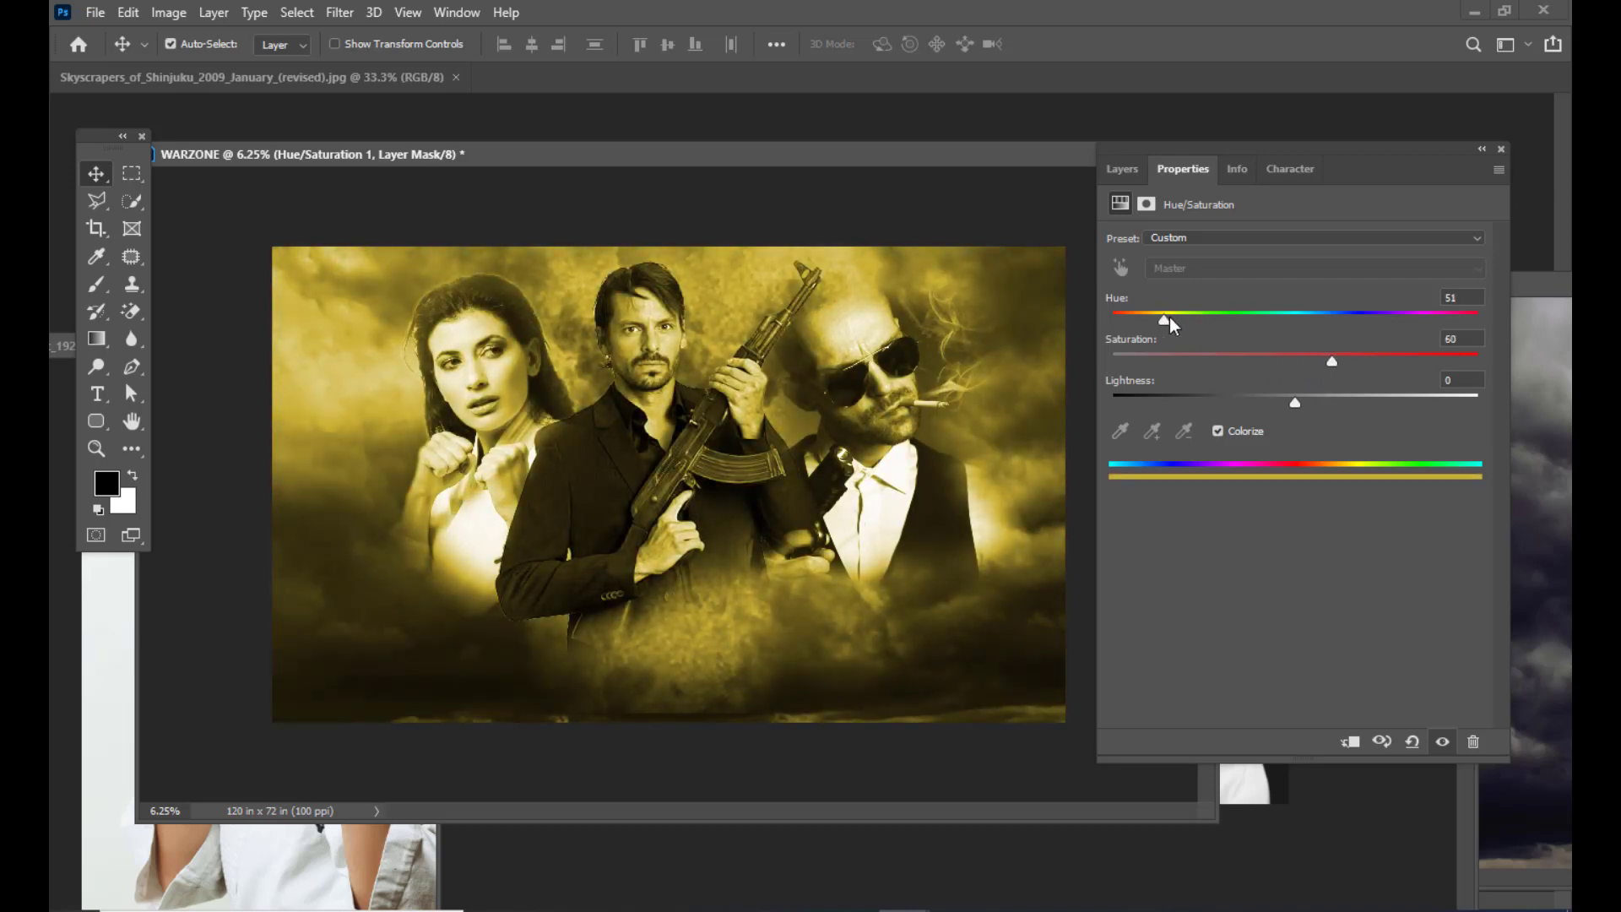
drag(1164, 320, 1163, 319)
drag(1336, 368, 1338, 370)
drag(1170, 324, 1172, 325)
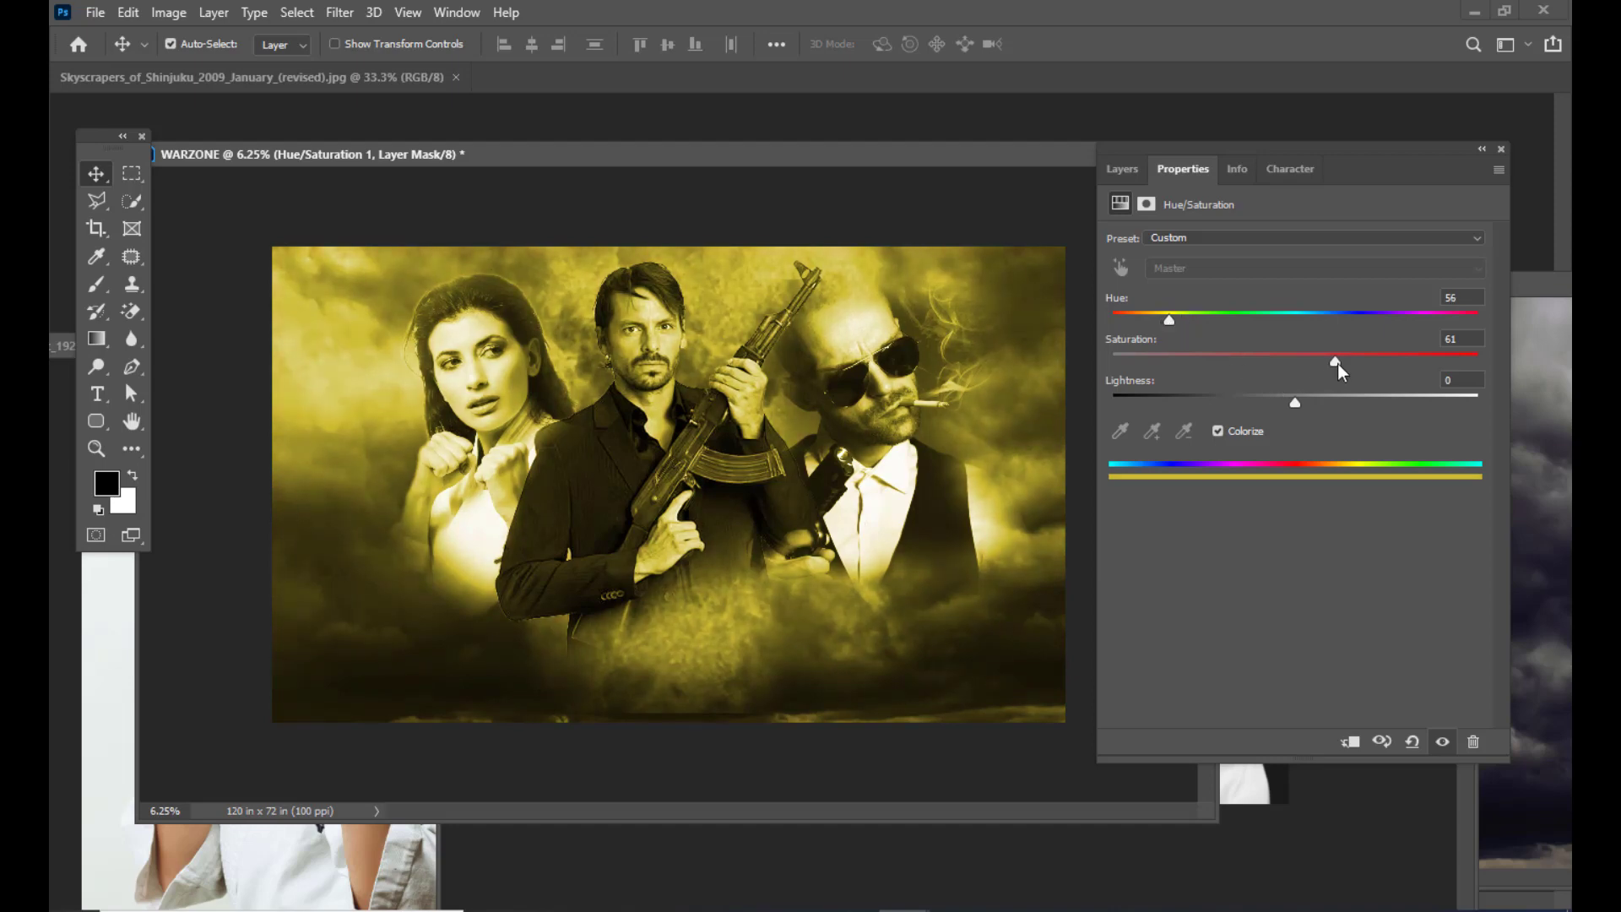
drag(1342, 372, 1329, 373)
drag(1329, 369, 1335, 374)
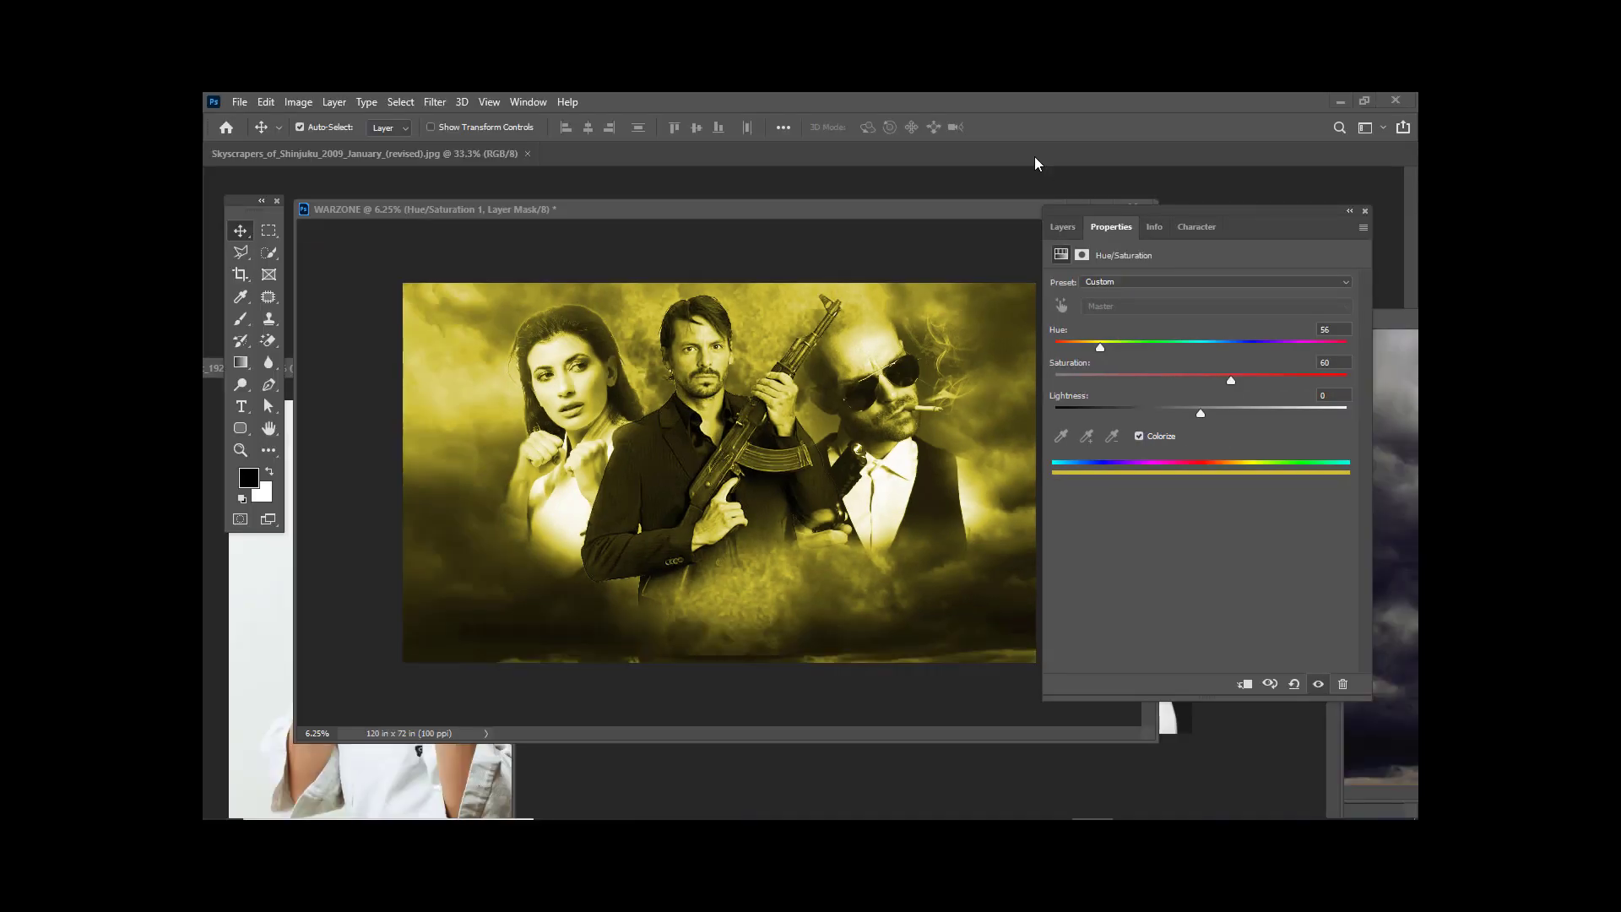
Step: Restore the Layers panel, then make the Skyscrapers_of_Shinjuku photo the active document
click(1060, 230)
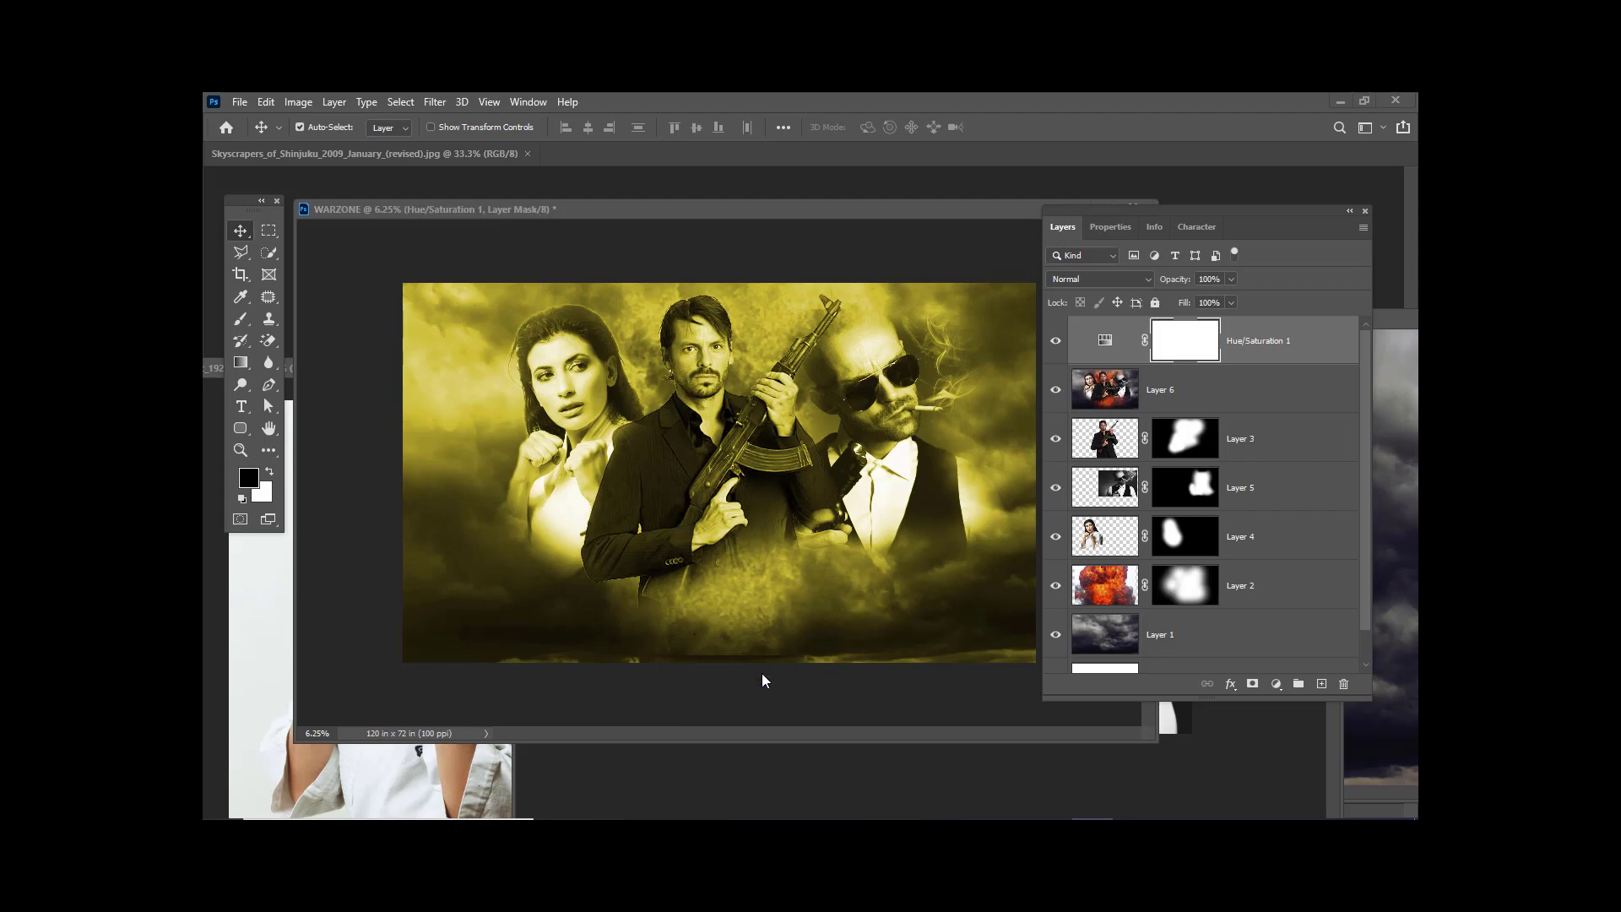
drag(1102, 221, 1178, 216)
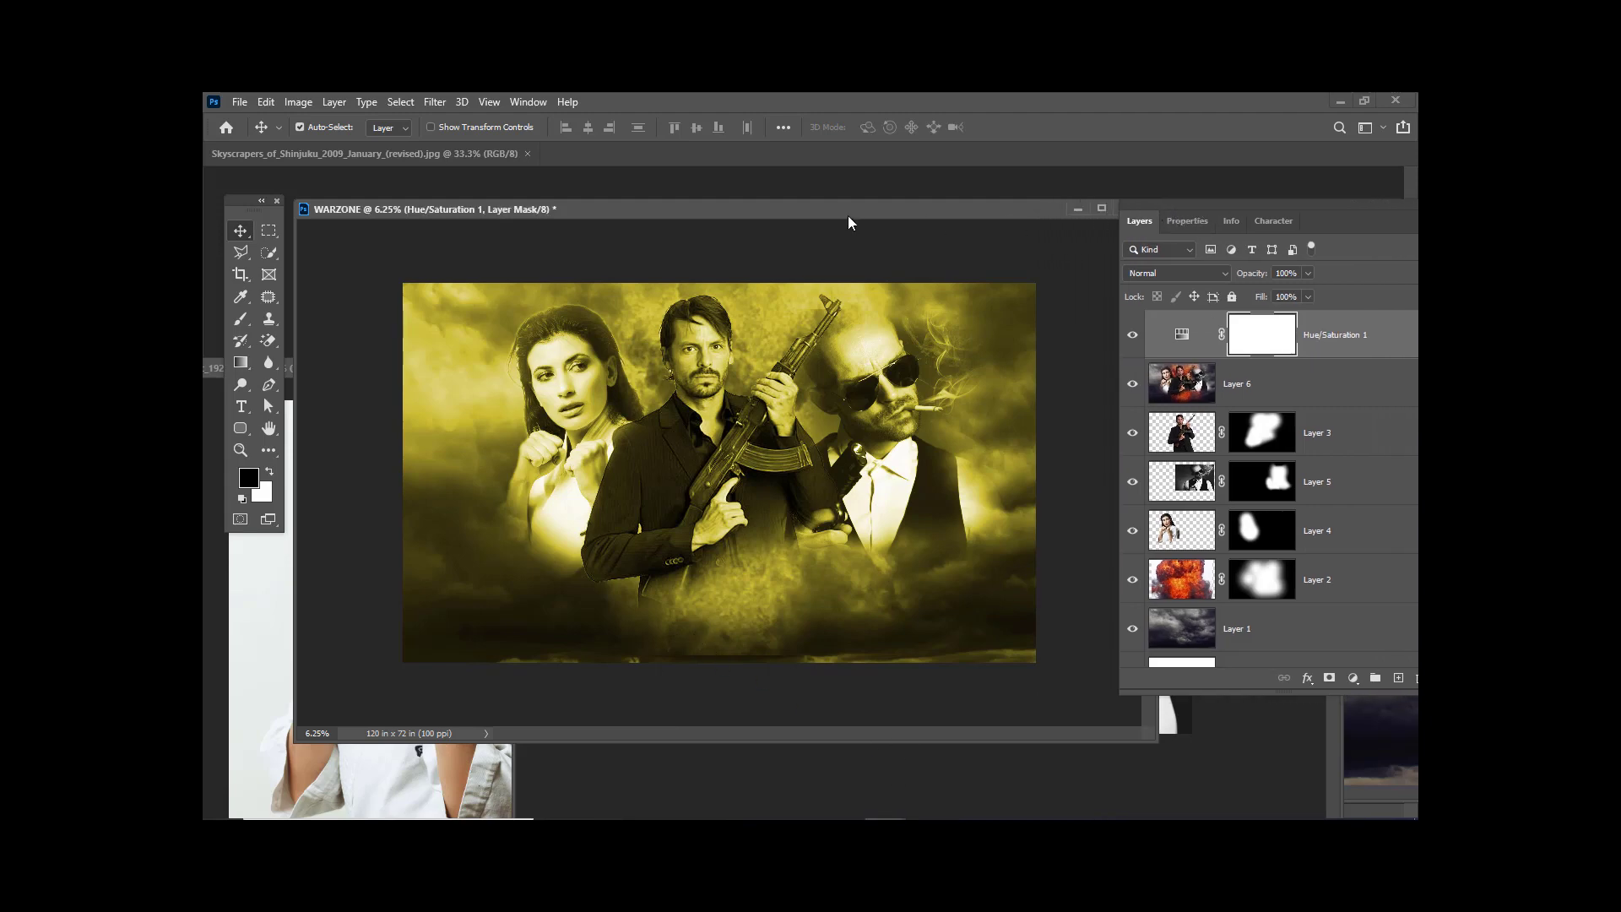
drag(764, 215, 801, 224)
drag(1162, 212, 1054, 211)
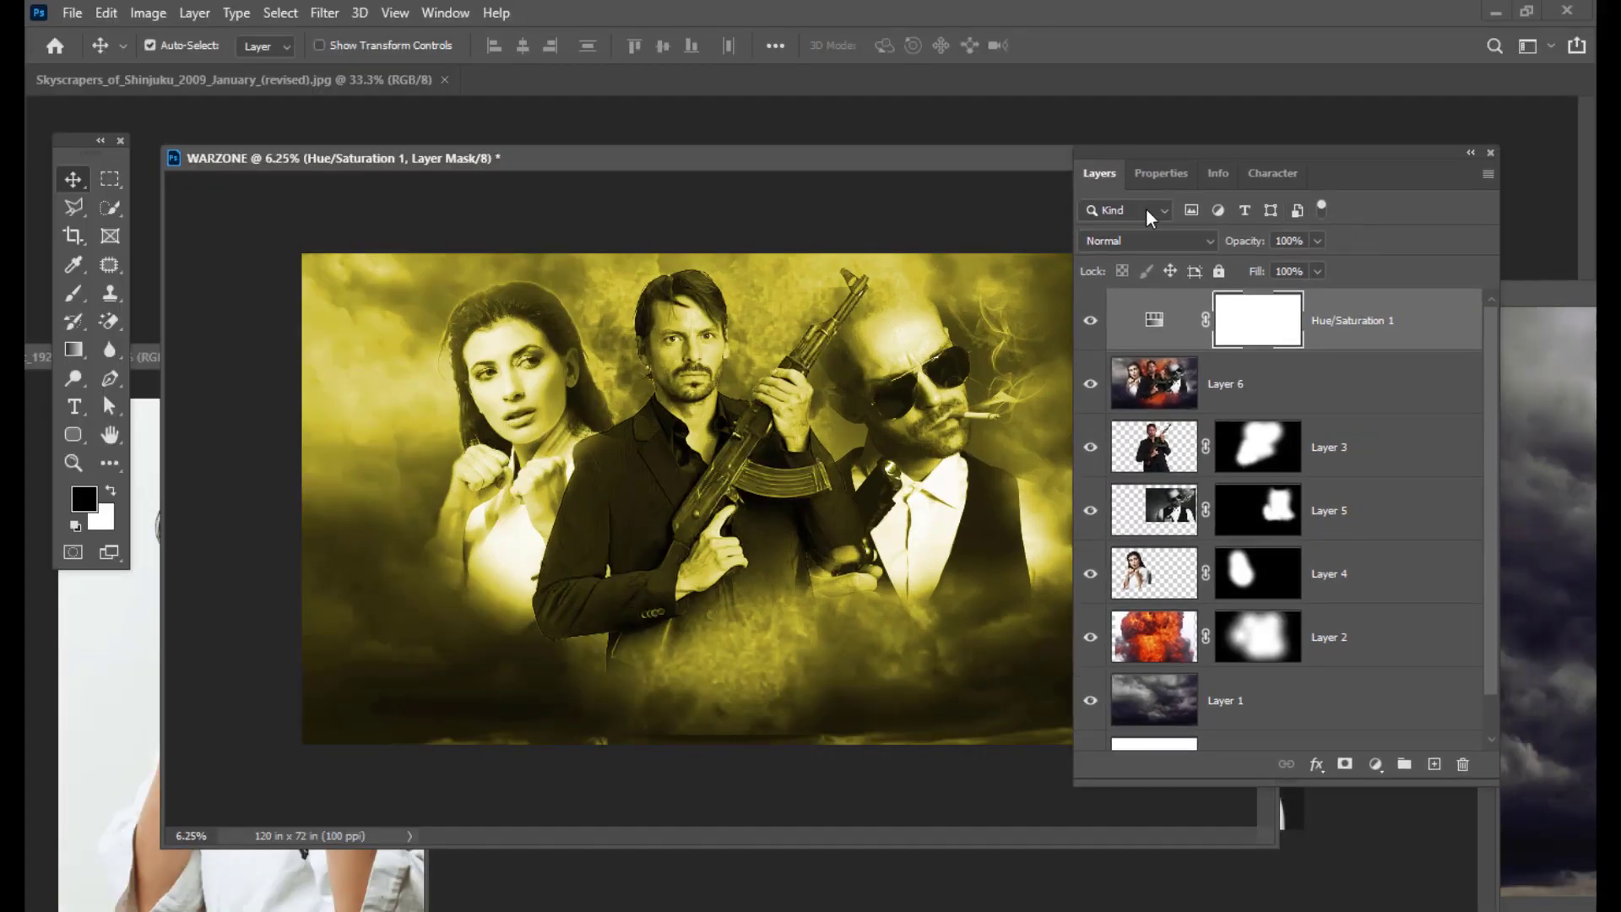
drag(1185, 160, 1229, 161)
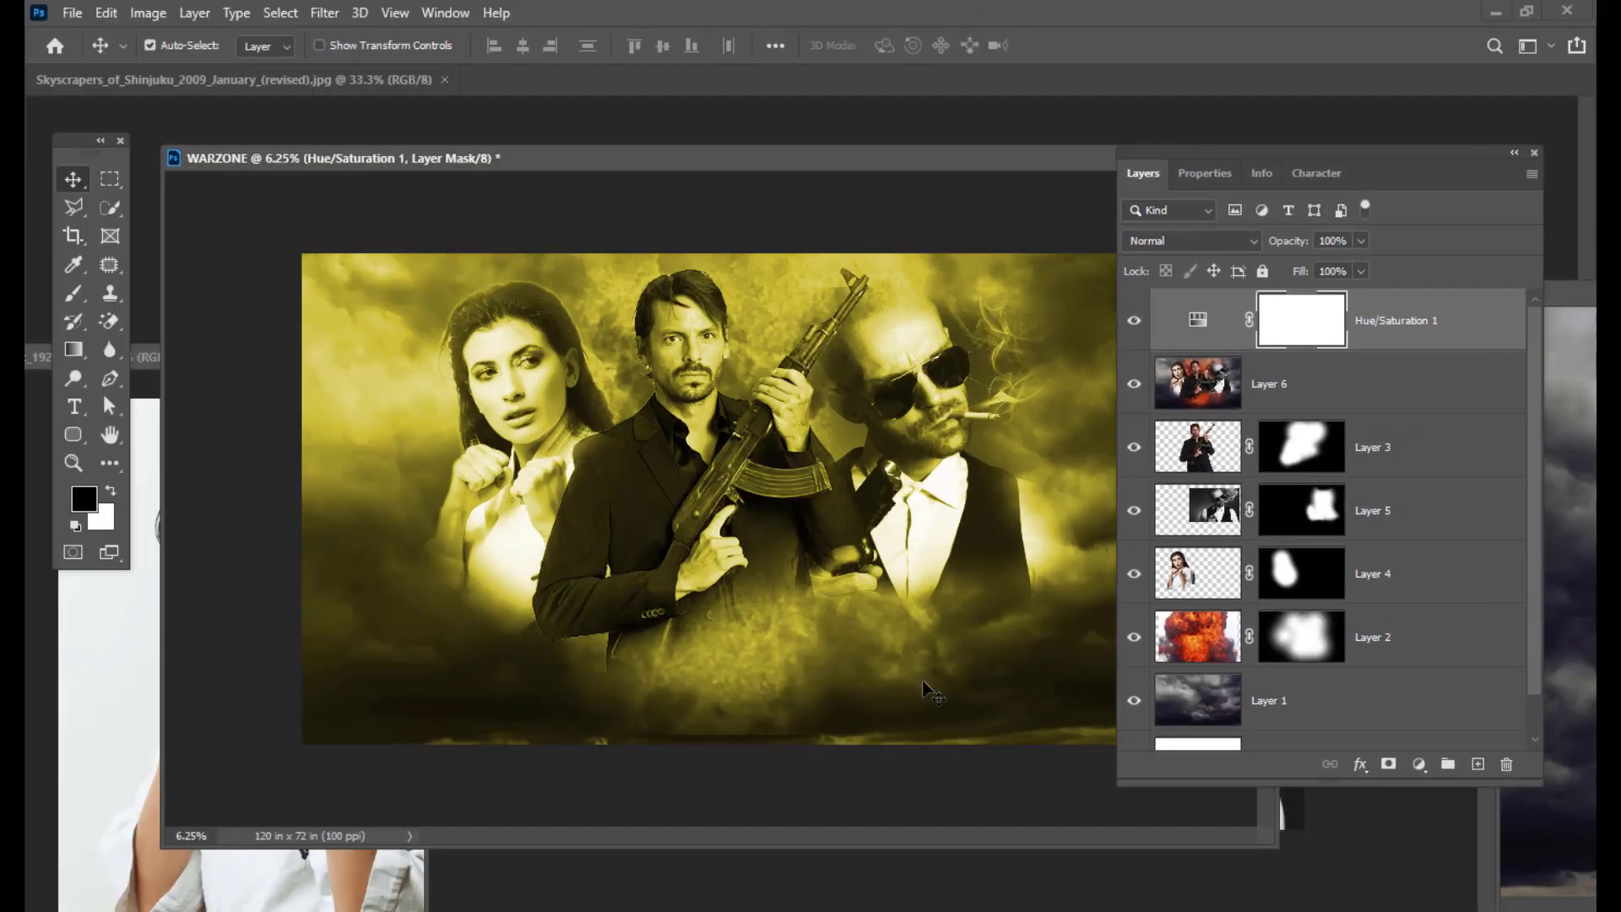
click(201, 81)
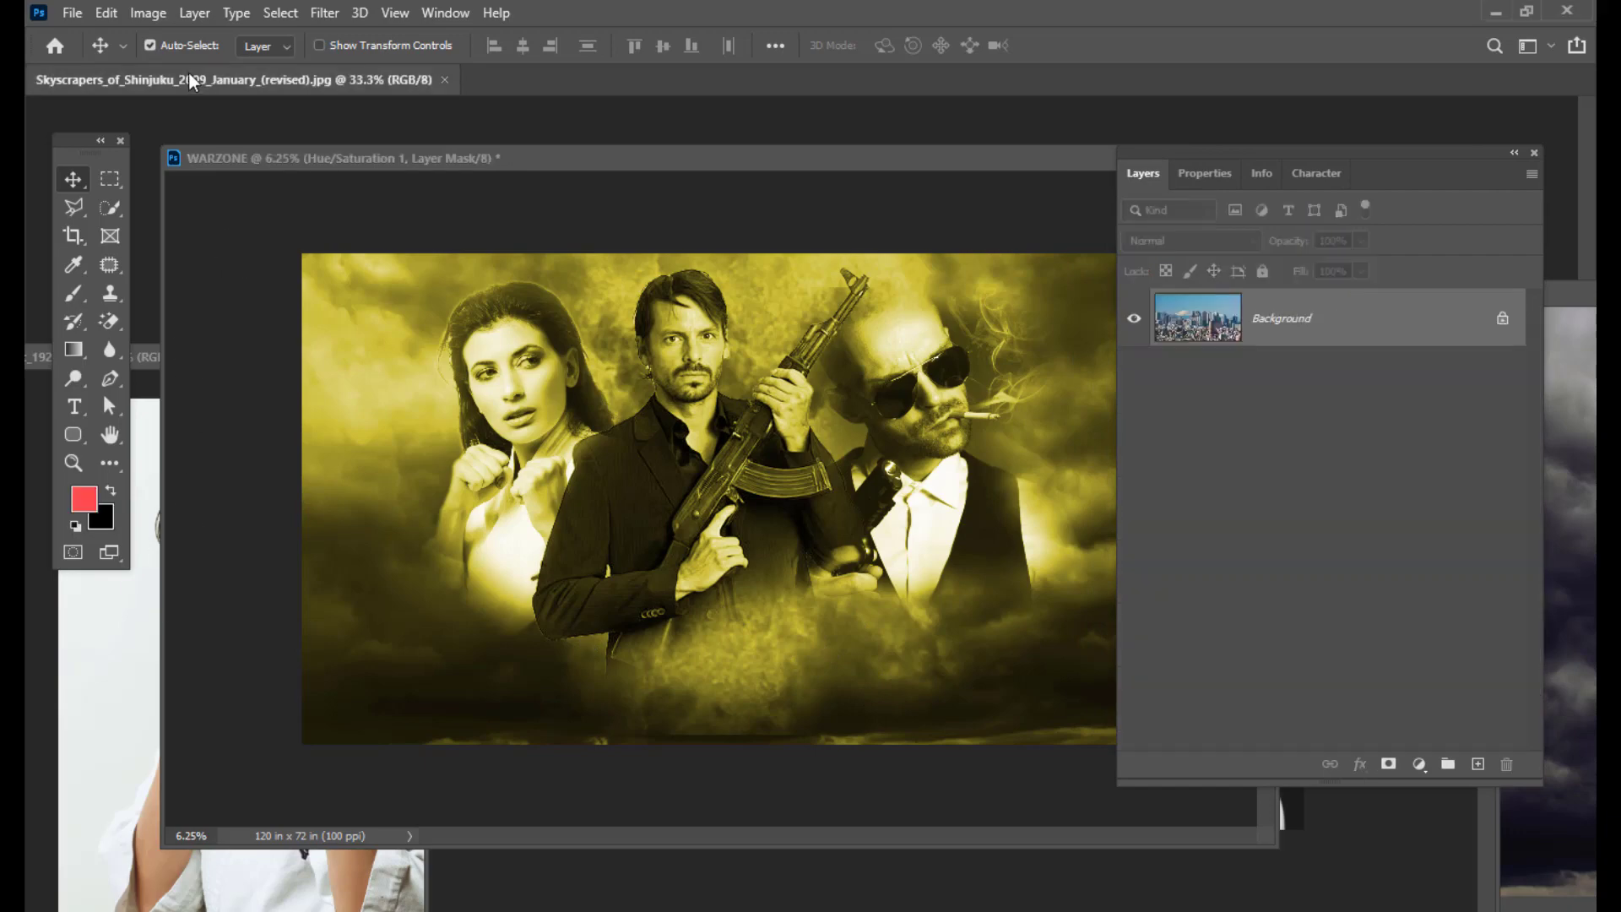
Step: Copy the skyscrapers photo into the WARZONE poster as Layer 7
drag(303, 158, 460, 198)
drag(276, 74, 331, 255)
drag(446, 189, 493, 169)
key(ctrl+minus)
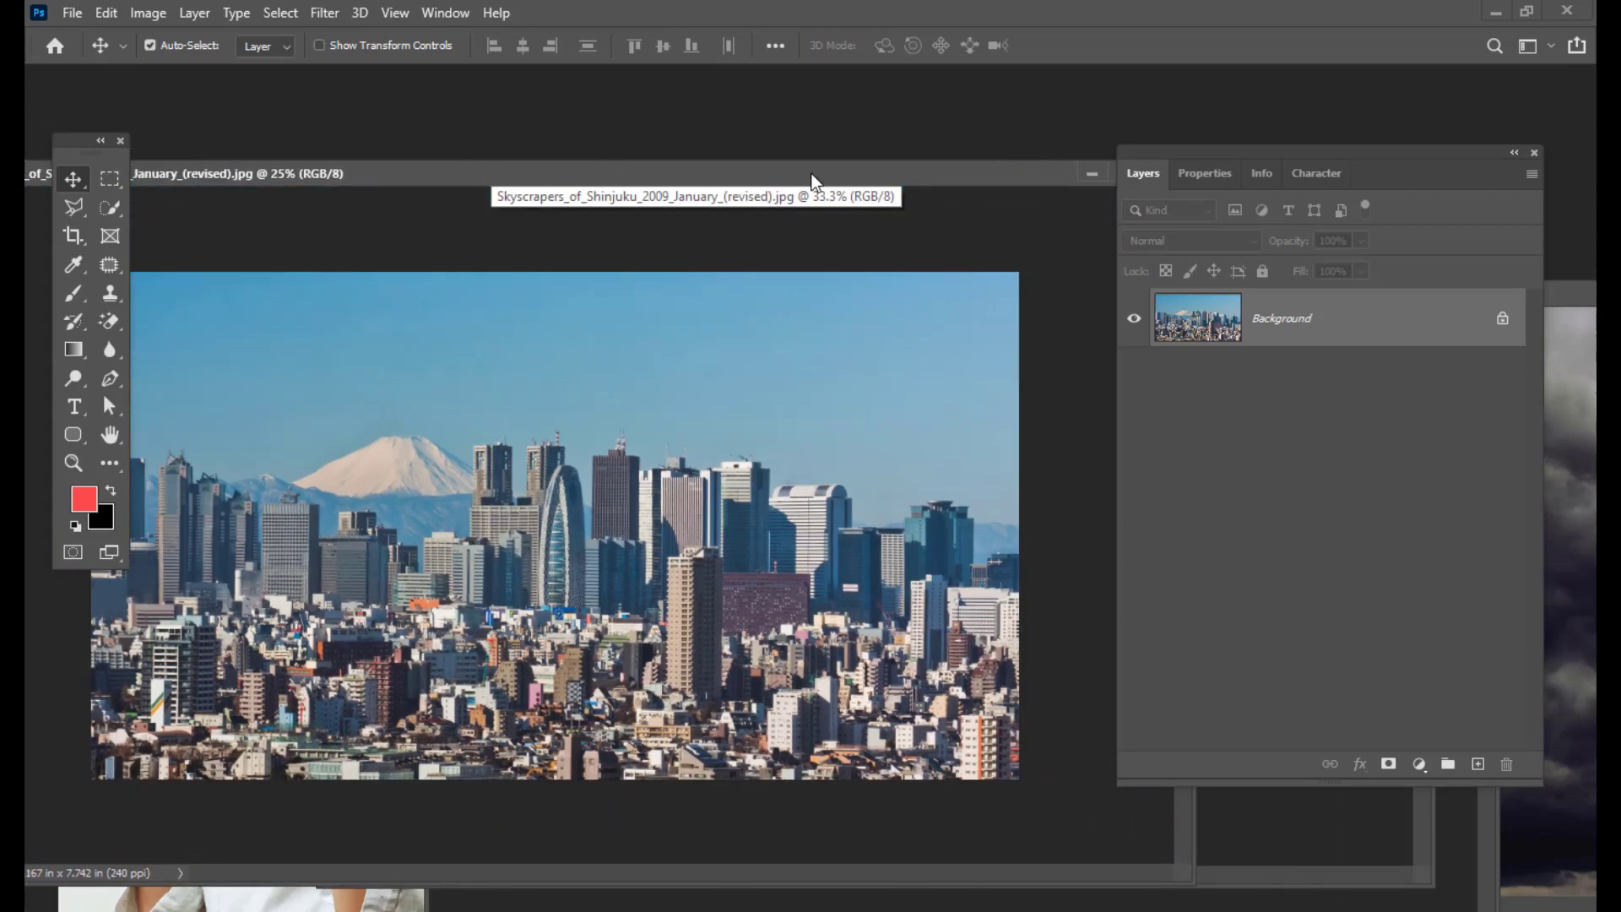
drag(777, 174, 562, 247)
drag(1227, 150, 1352, 168)
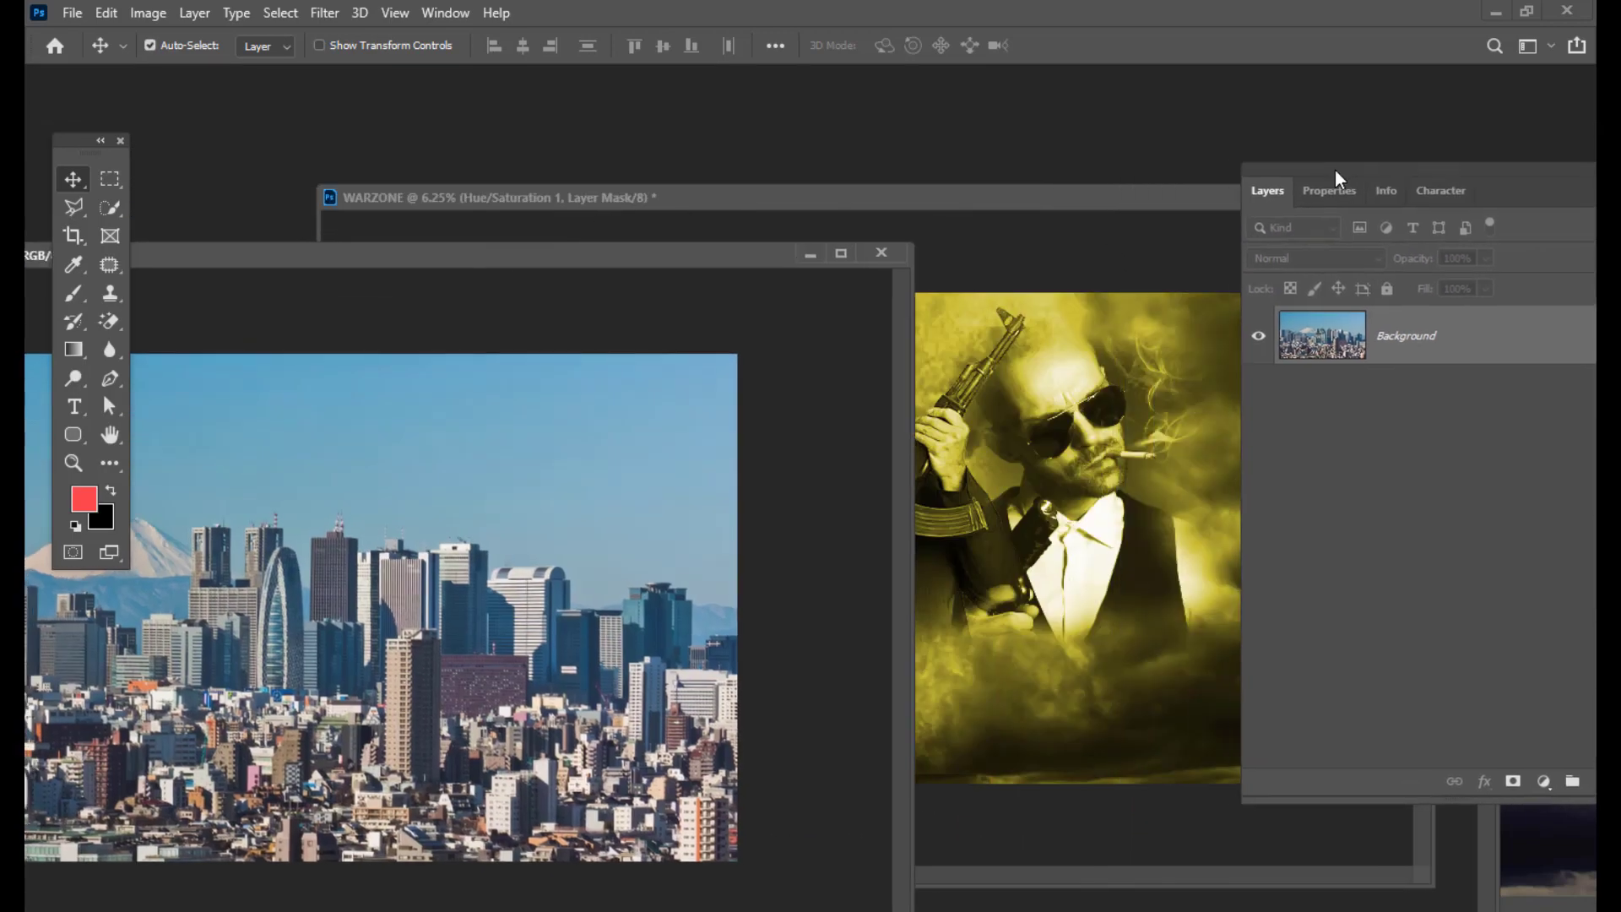
drag(464, 541, 1028, 678)
Step: Close the skyscrapers, boxer and gangster photo windows
click(215, 249)
click(882, 255)
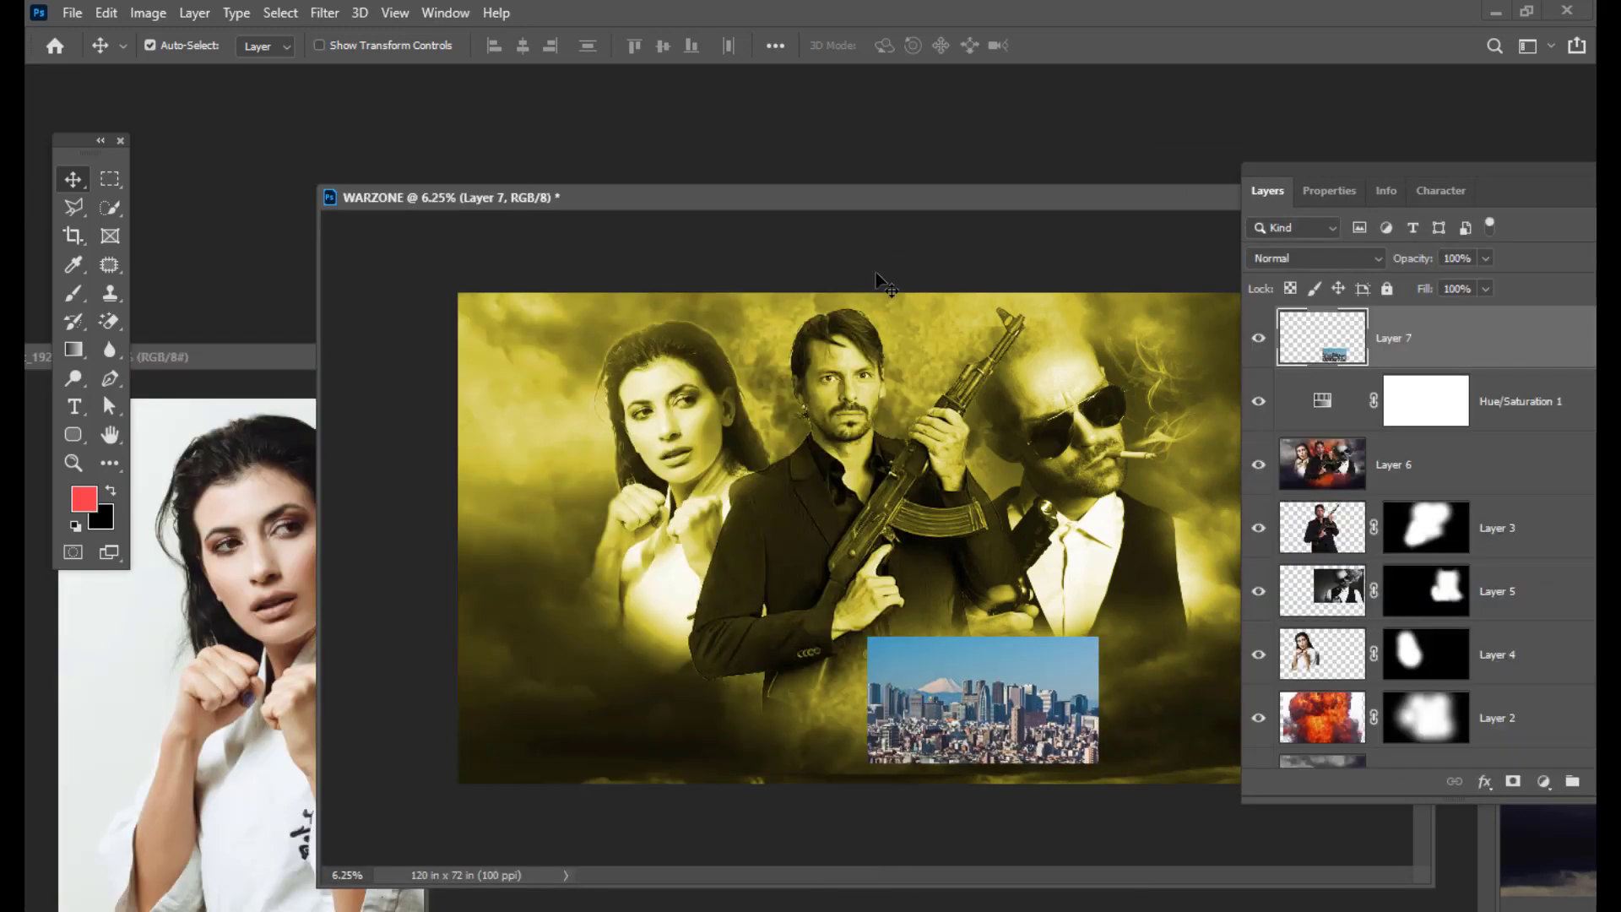
click(299, 359)
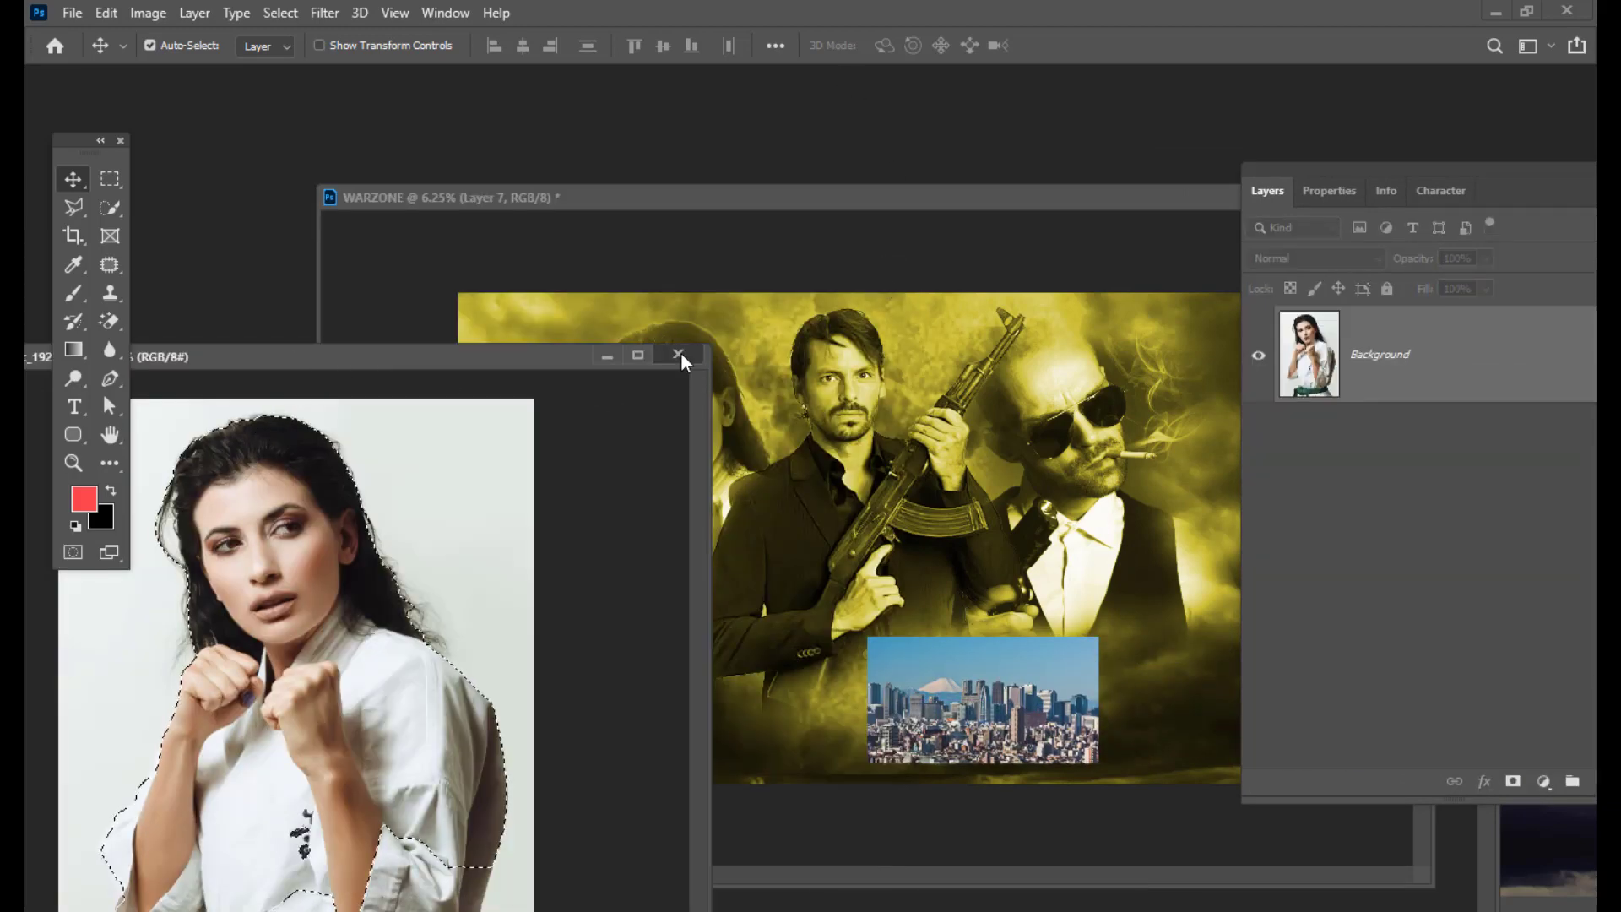
click(680, 352)
drag(1000, 211, 753, 138)
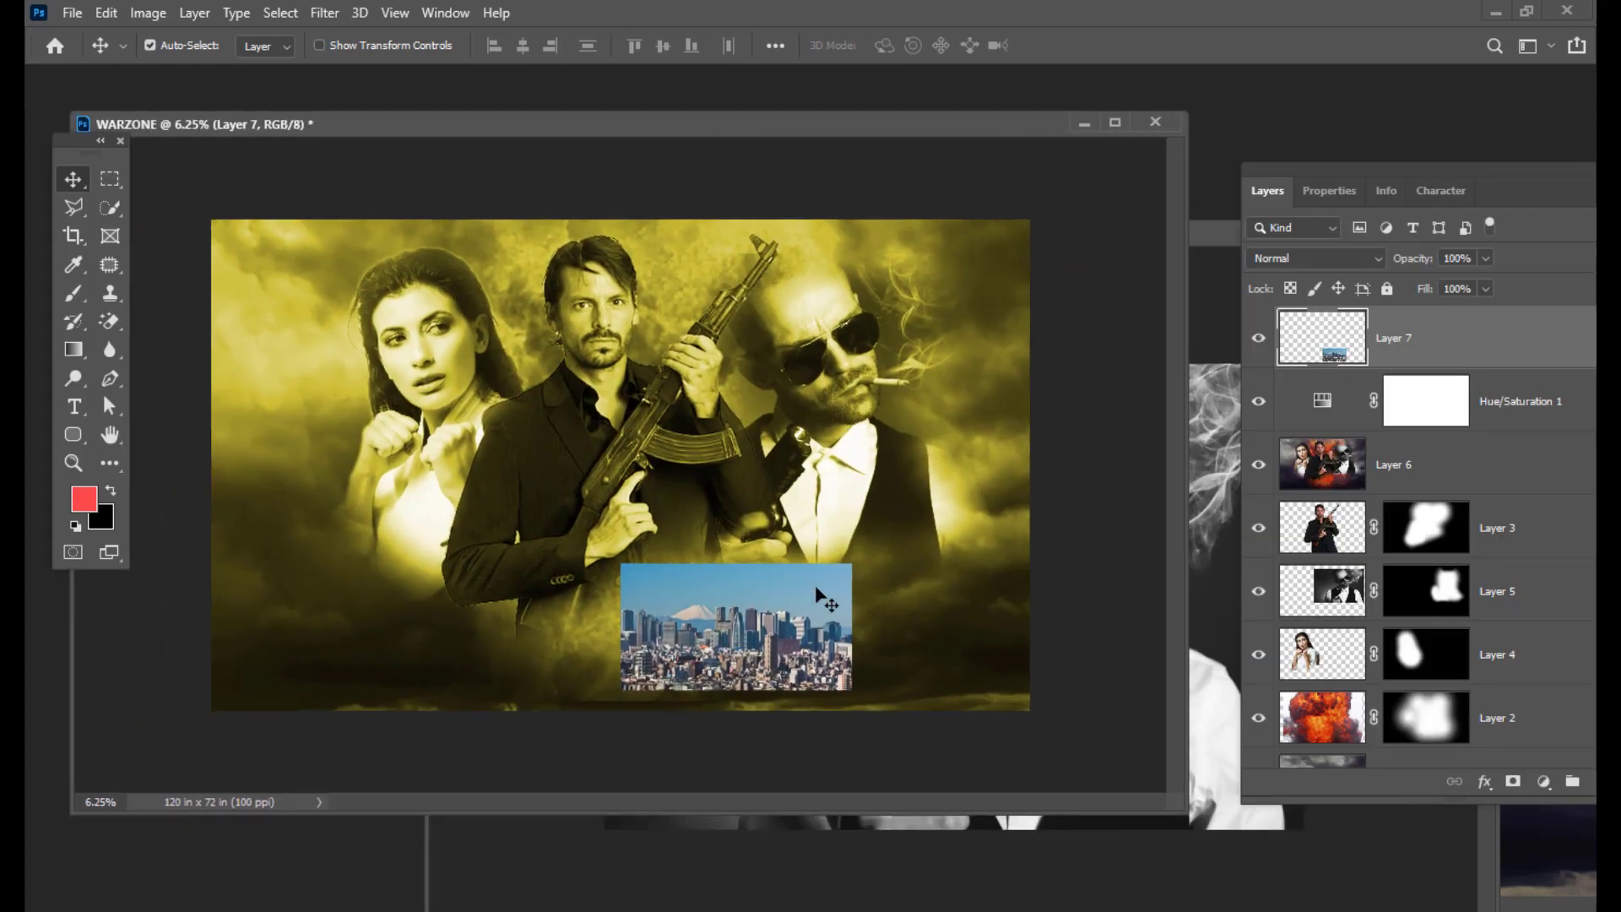
drag(1245, 140, 638, 250)
click(639, 245)
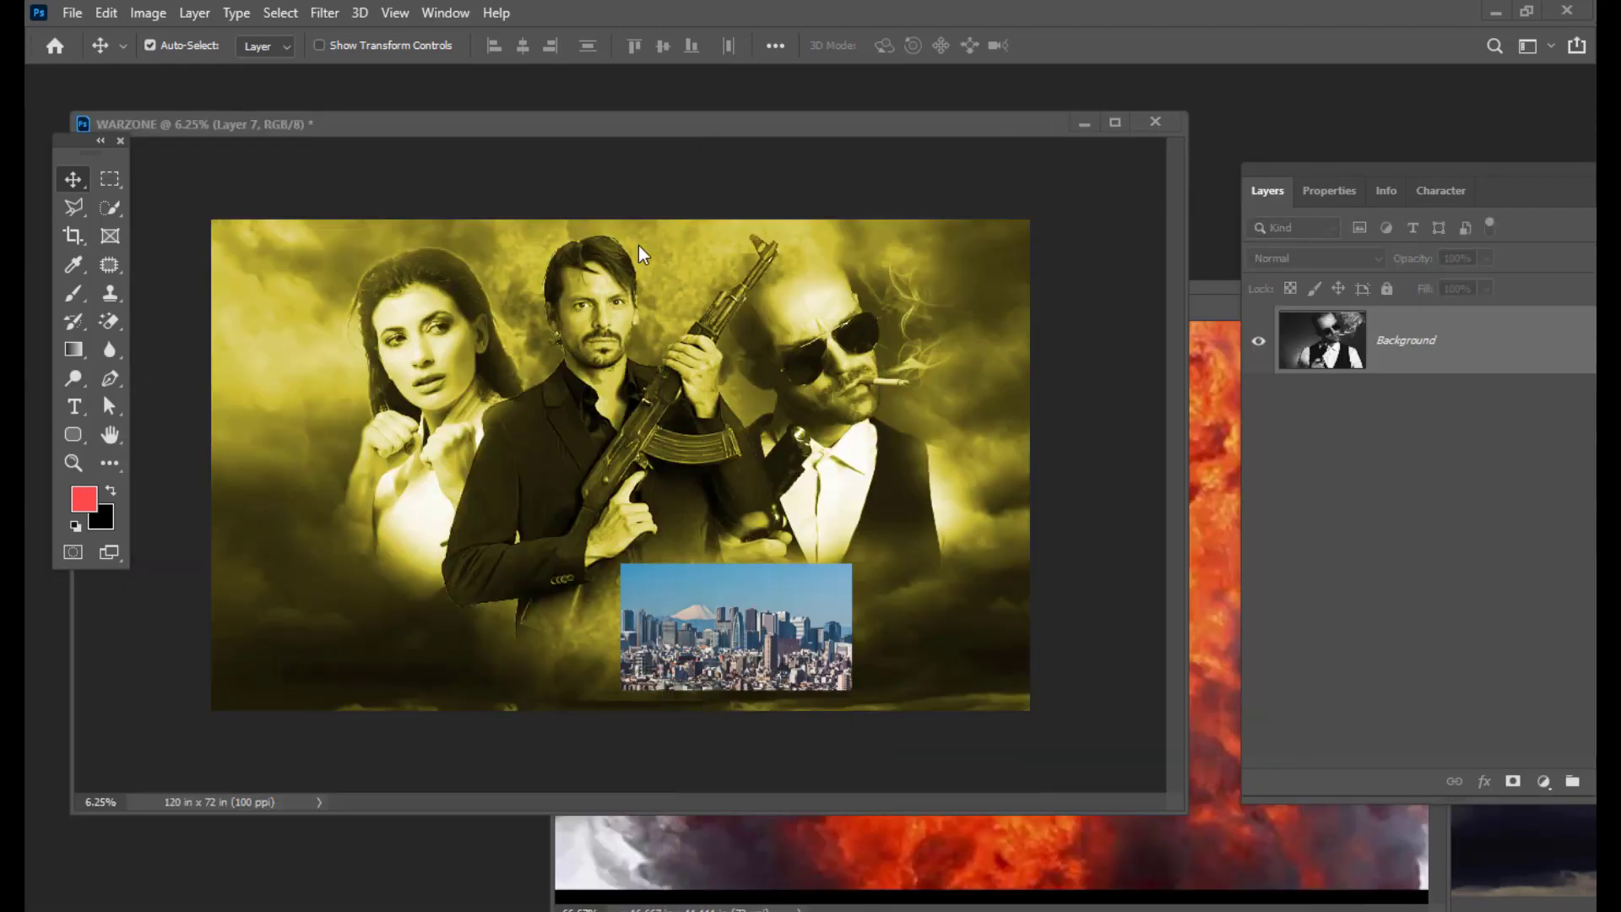
Step: Close the fire and storm cloud photos, leaving the WARZONE document in view
drag(792, 134, 591, 148)
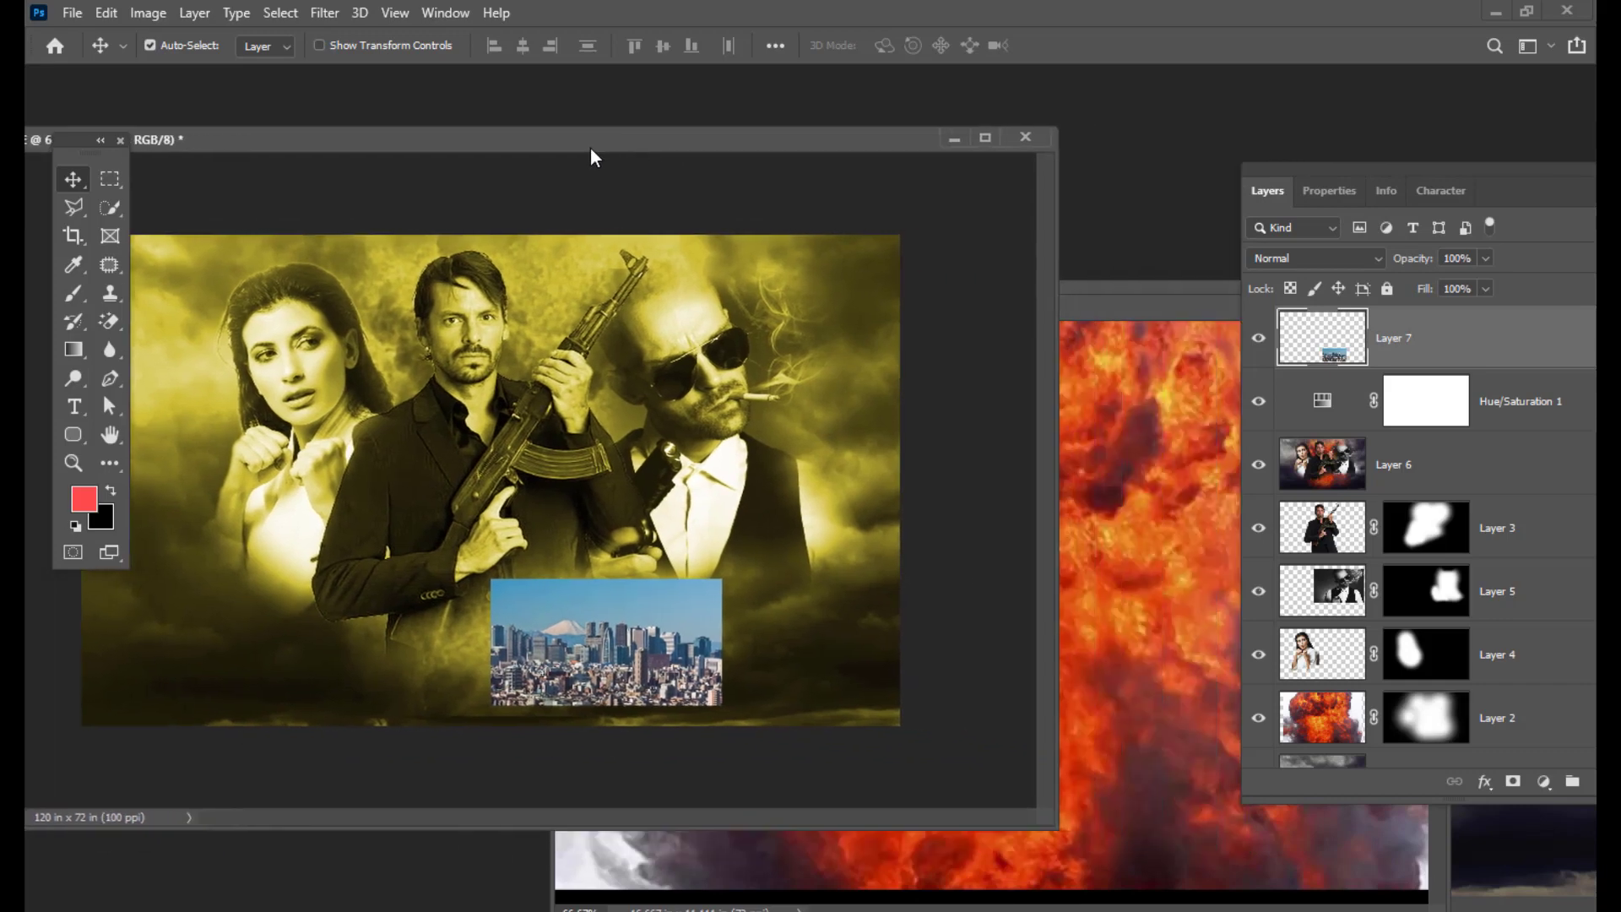
drag(1156, 301, 621, 238)
click(856, 246)
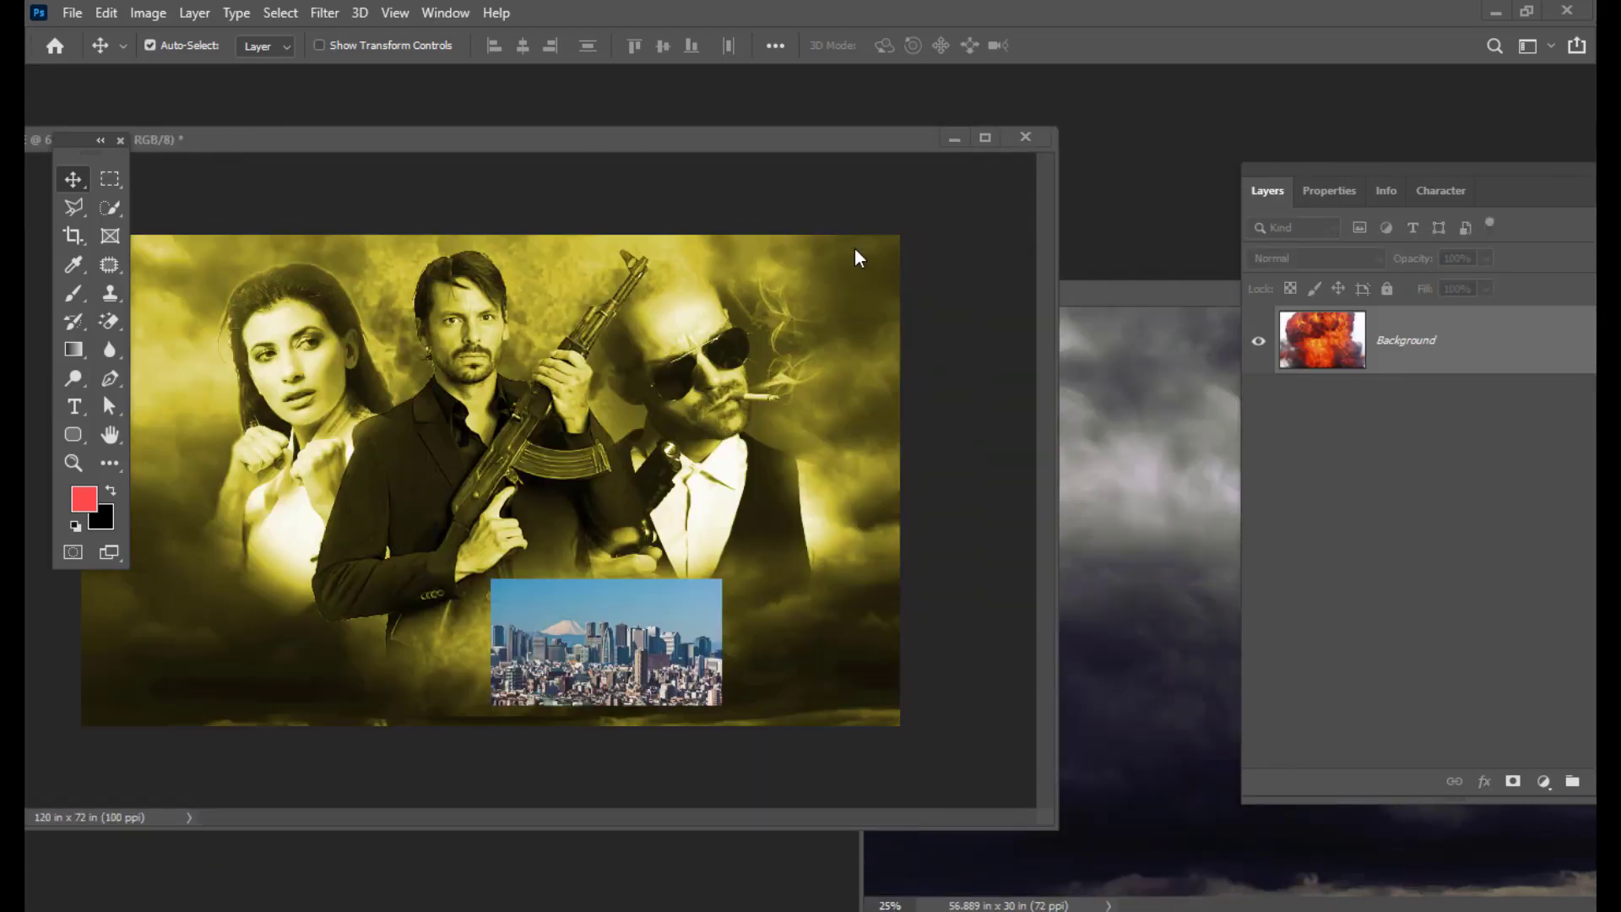
drag(1121, 306, 814, 326)
drag(1092, 296, 723, 404)
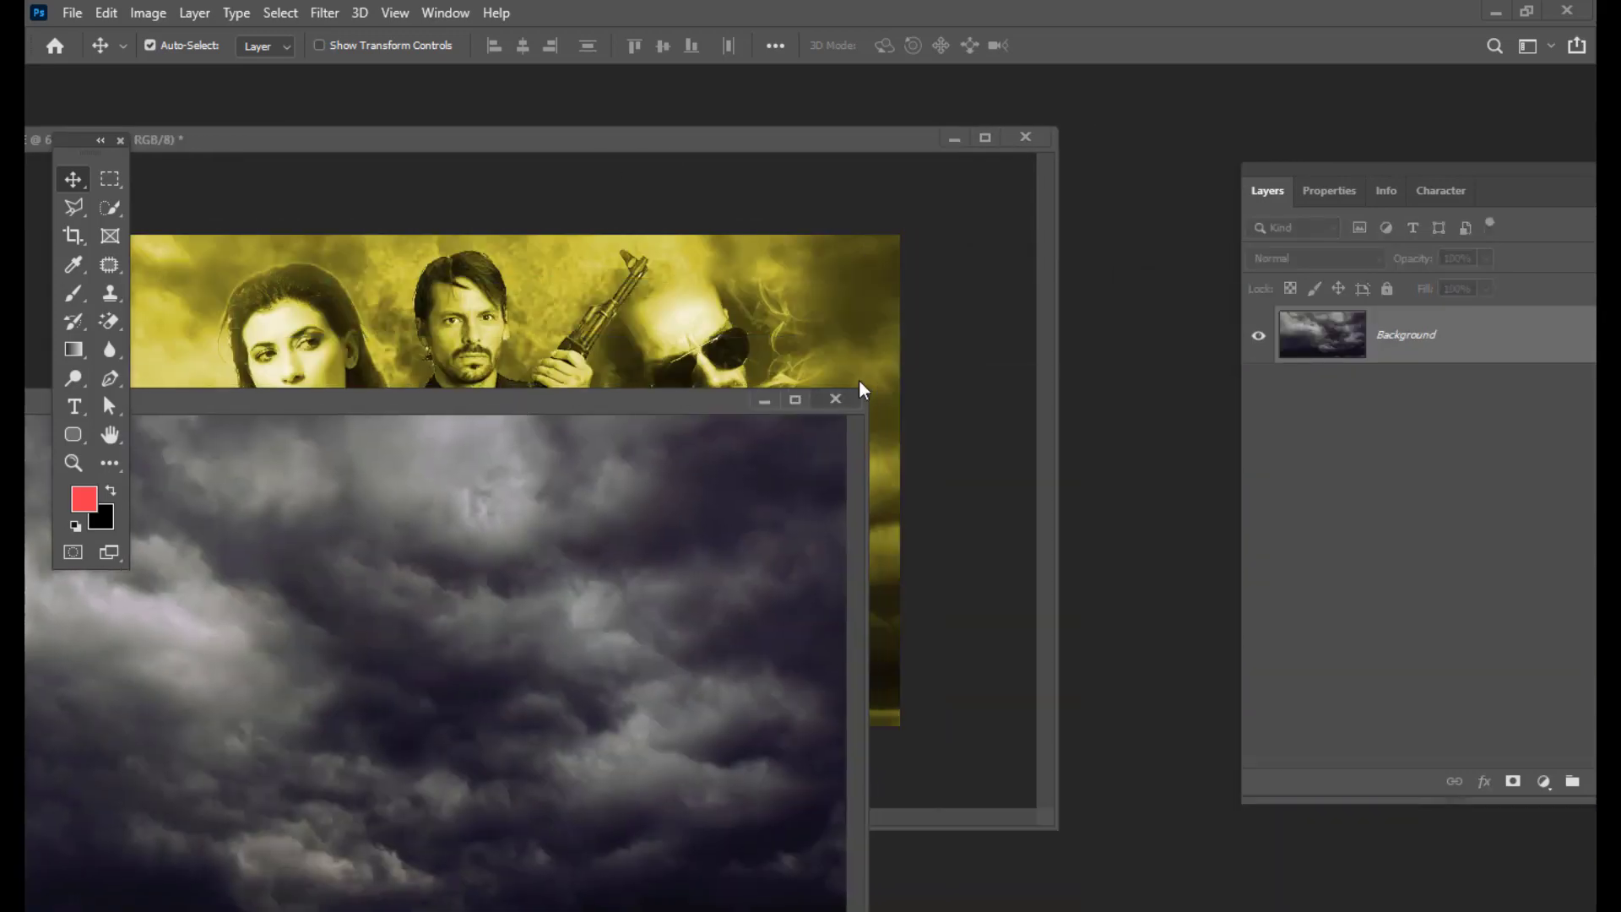
click(843, 396)
drag(671, 139, 850, 124)
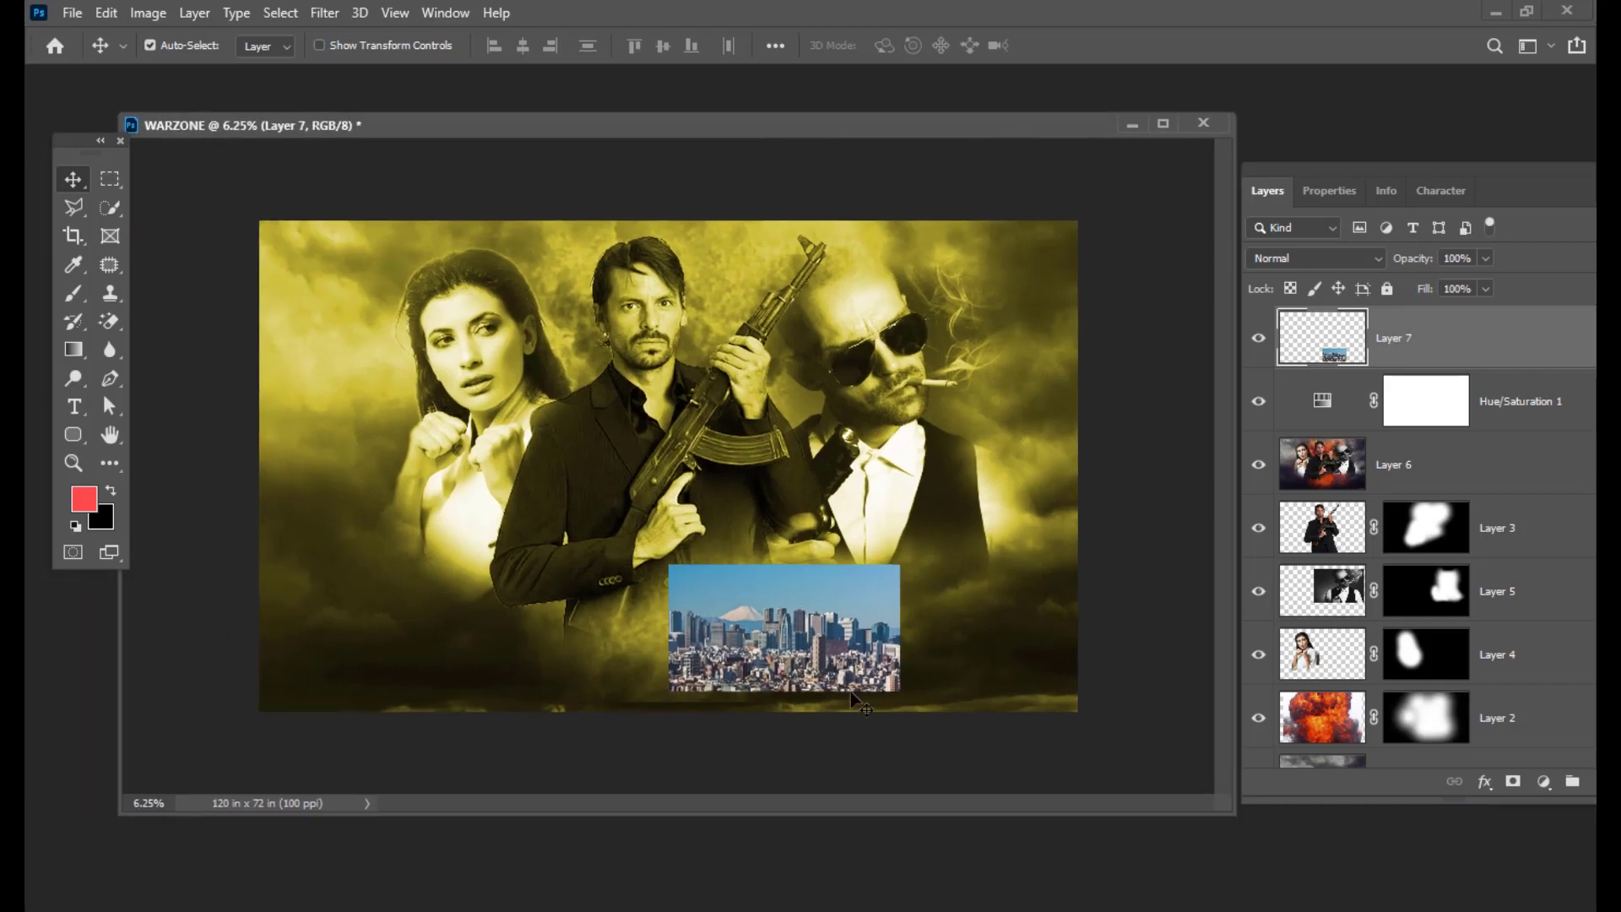
drag(650, 131, 697, 132)
Step: Scale the city image on Layer 7 to about 404% and move it up over the poster
drag(874, 645, 695, 635)
key(ctrl+t)
drag(767, 681, 1144, 789)
drag(950, 576, 1022, 561)
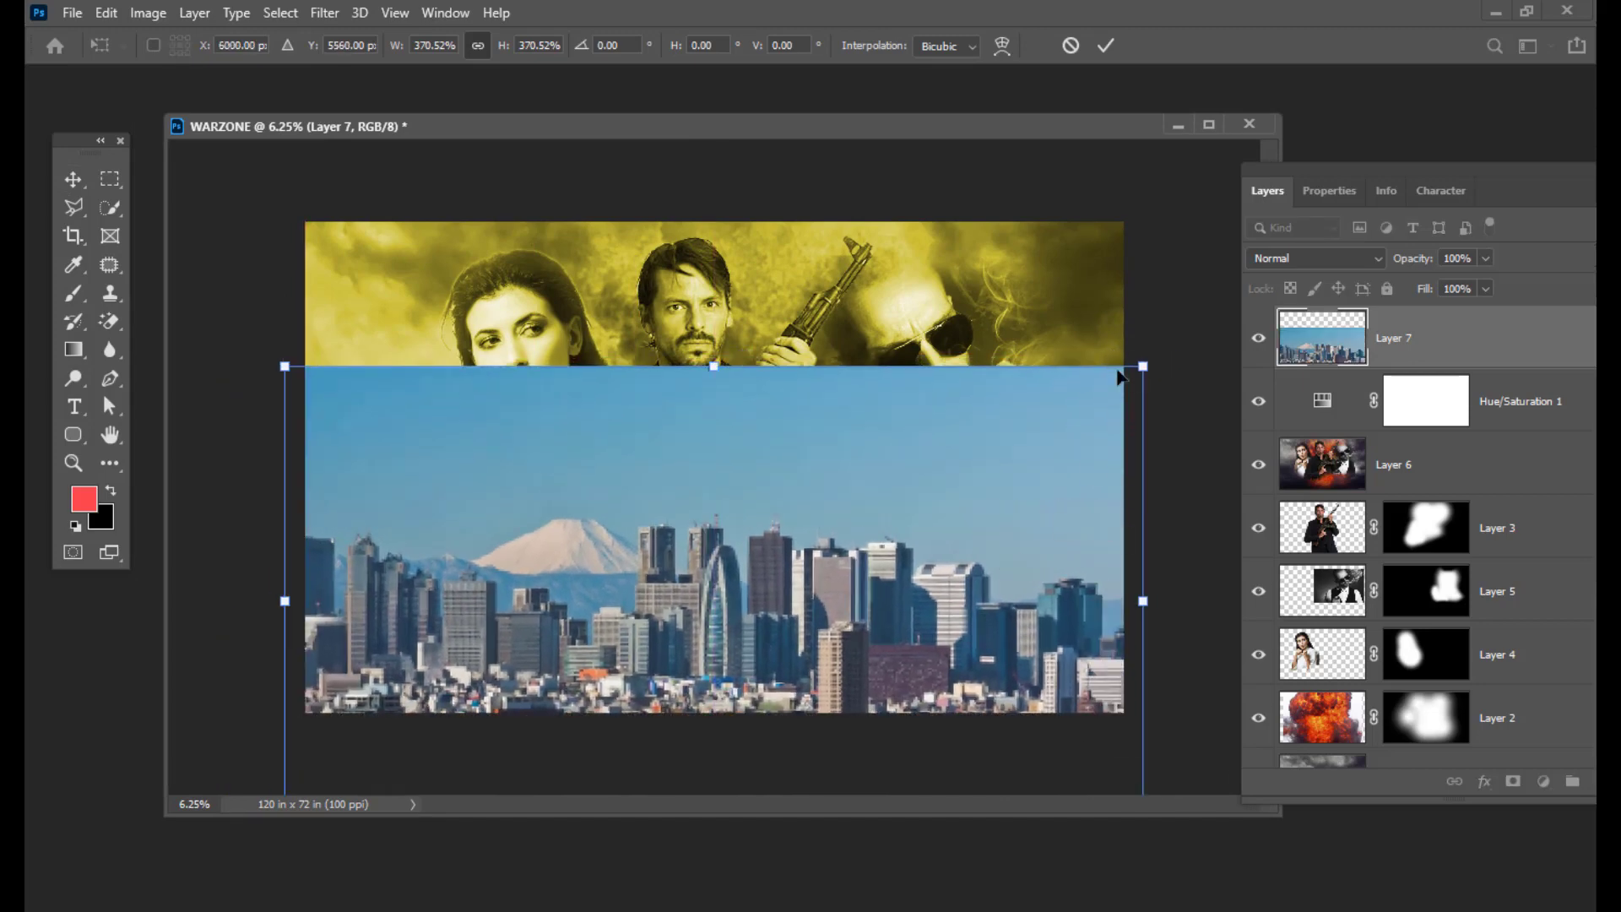
drag(1142, 368, 1182, 345)
drag(905, 543, 905, 498)
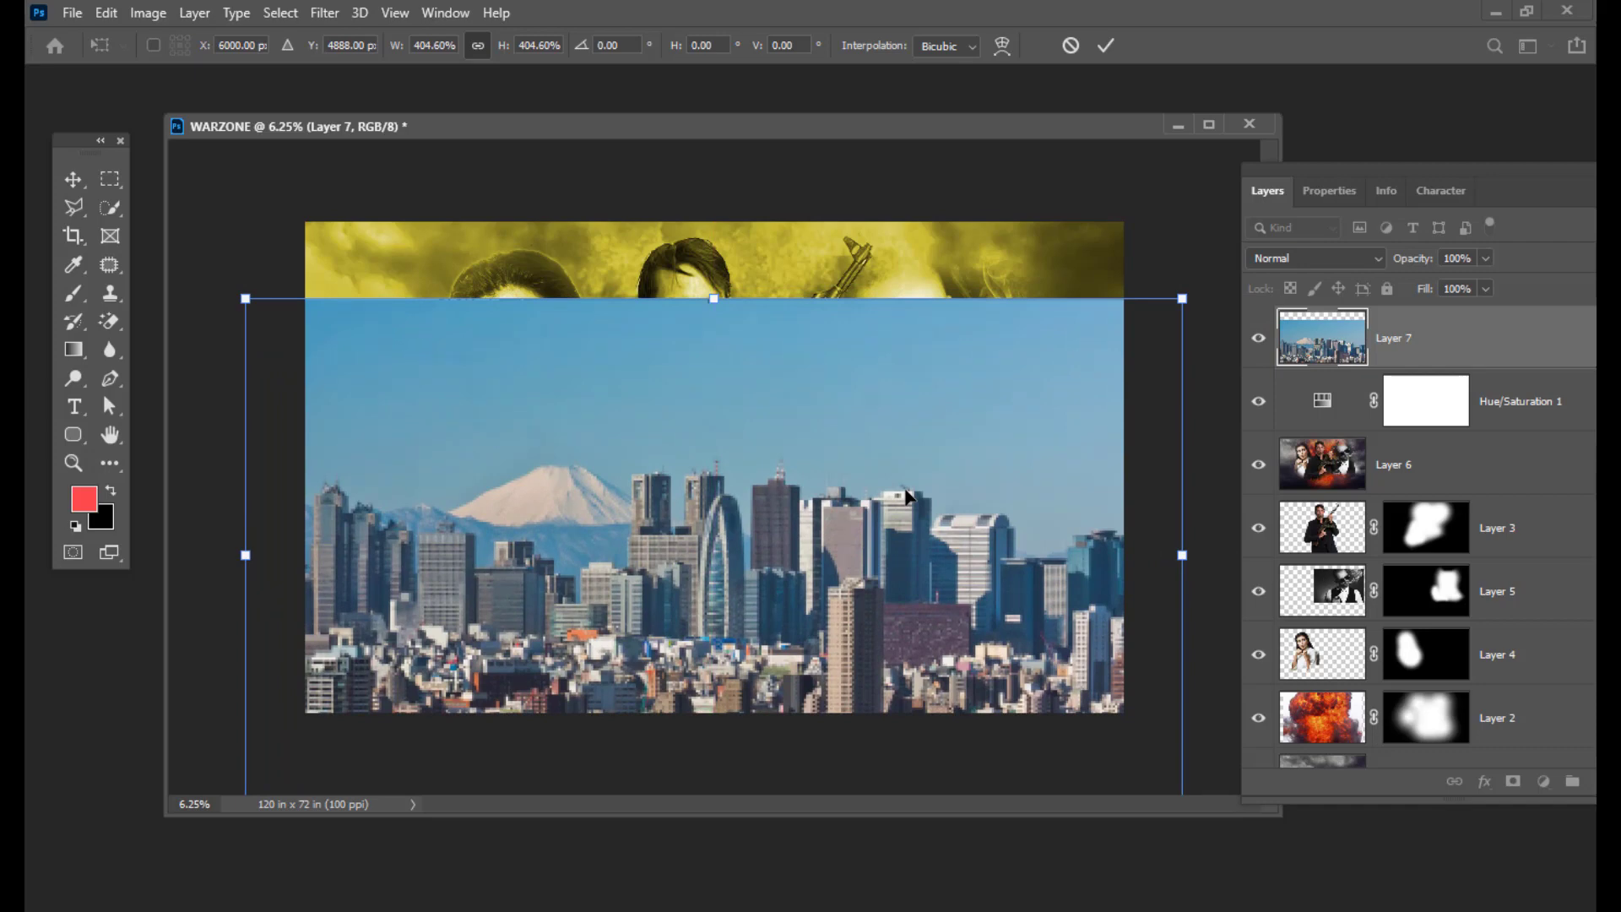
key(Return)
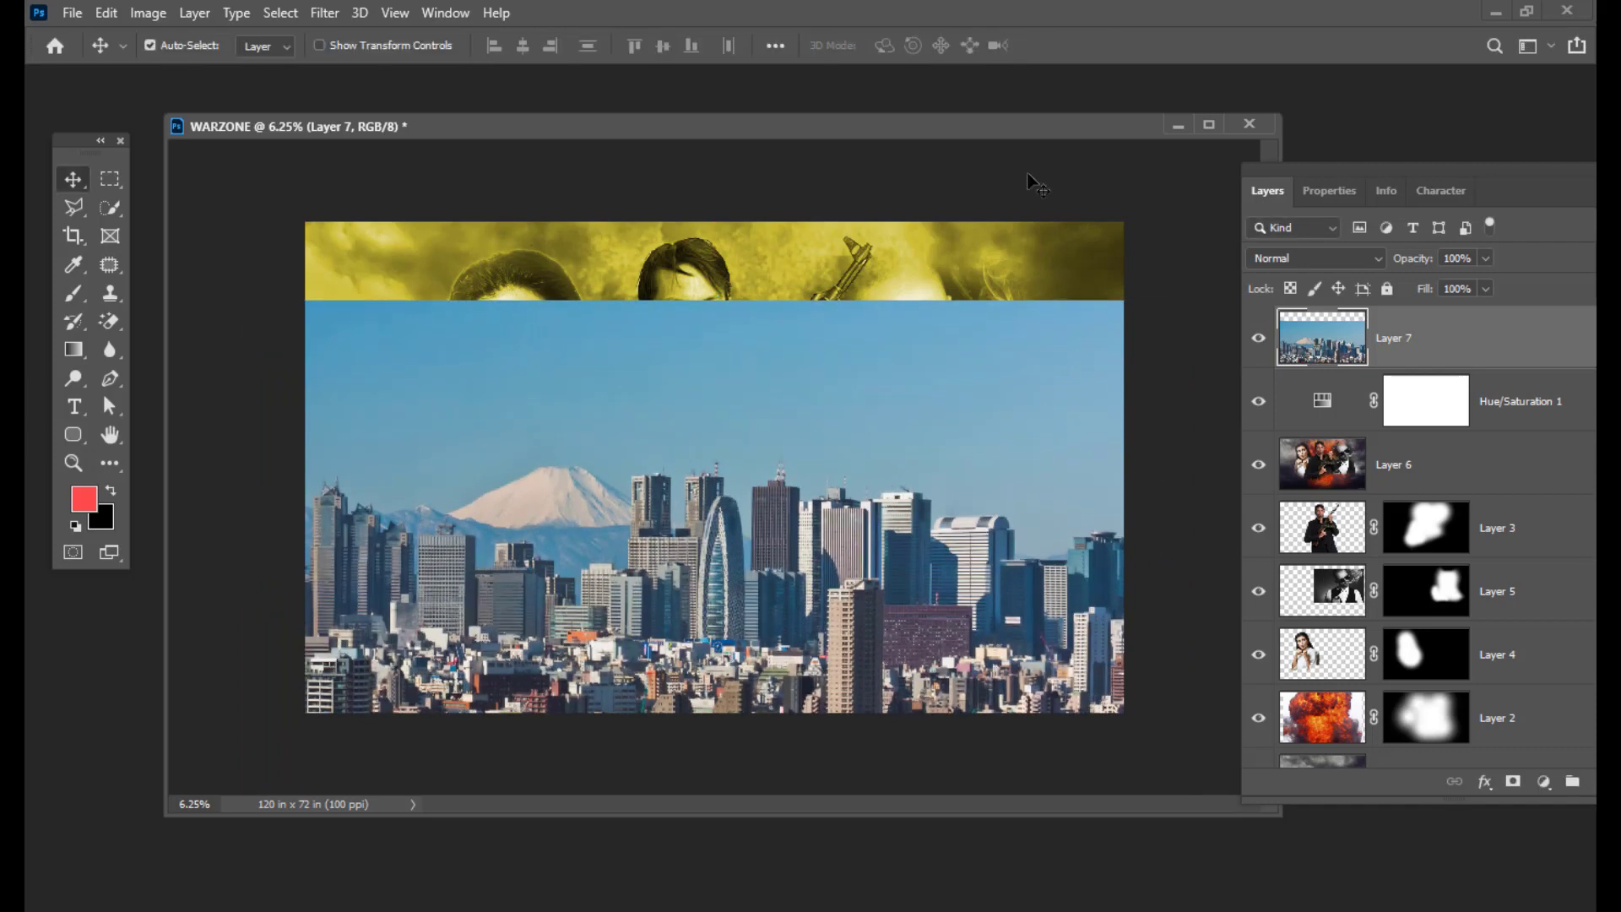
drag(1316, 176, 1160, 150)
Step: Switch Layer 7's blend mode to Overlay so the skyline blends into the poster
click(1215, 255)
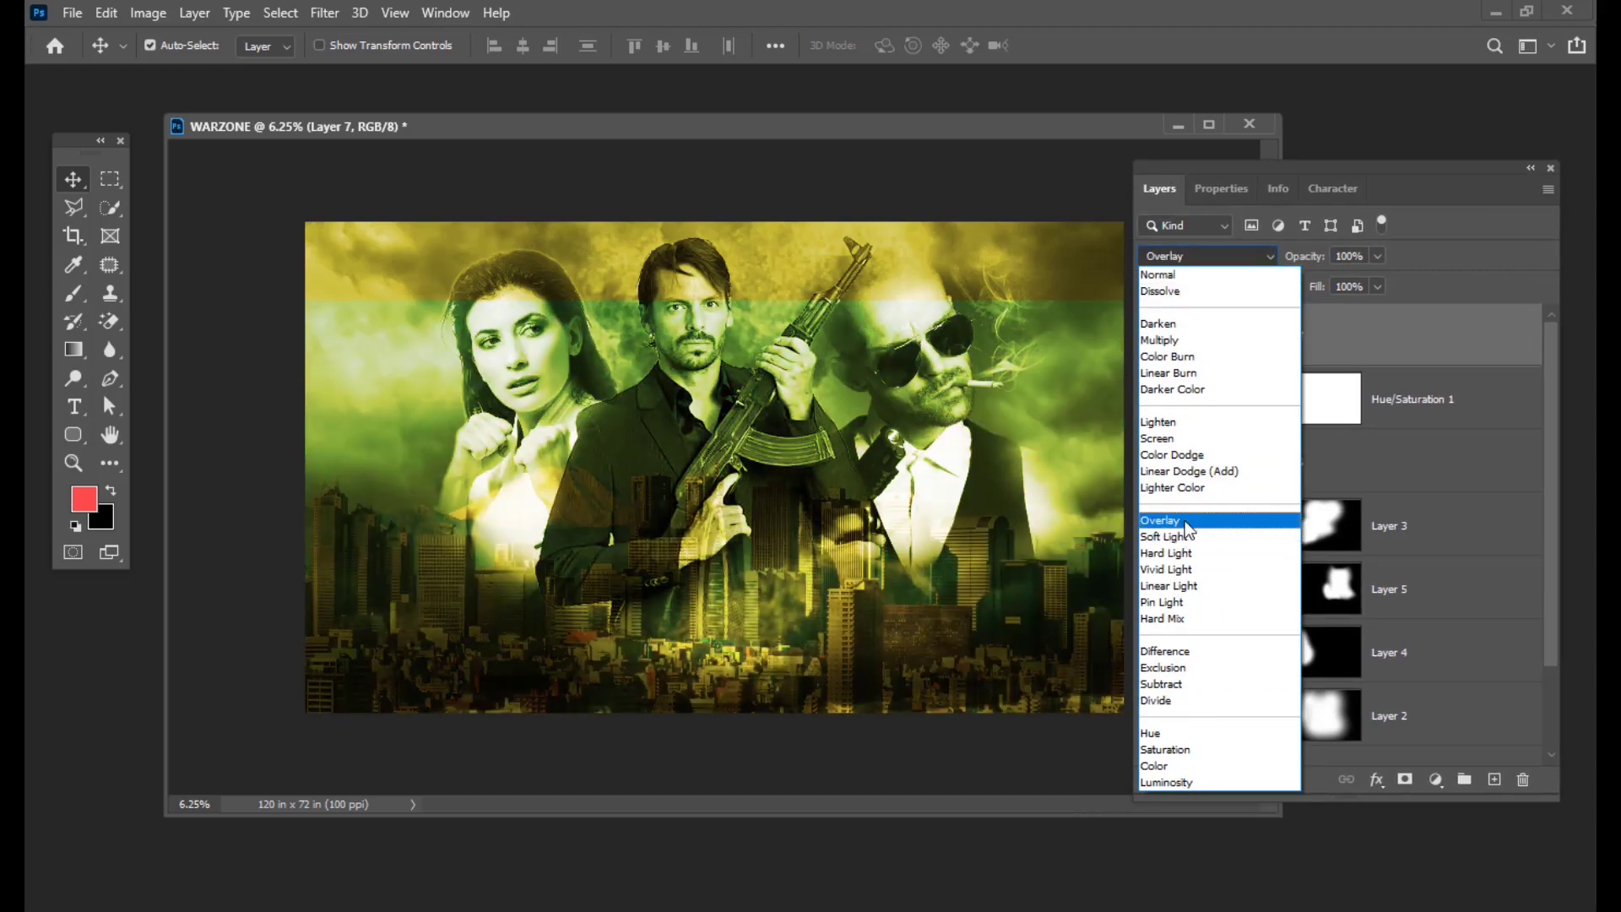
click(1160, 520)
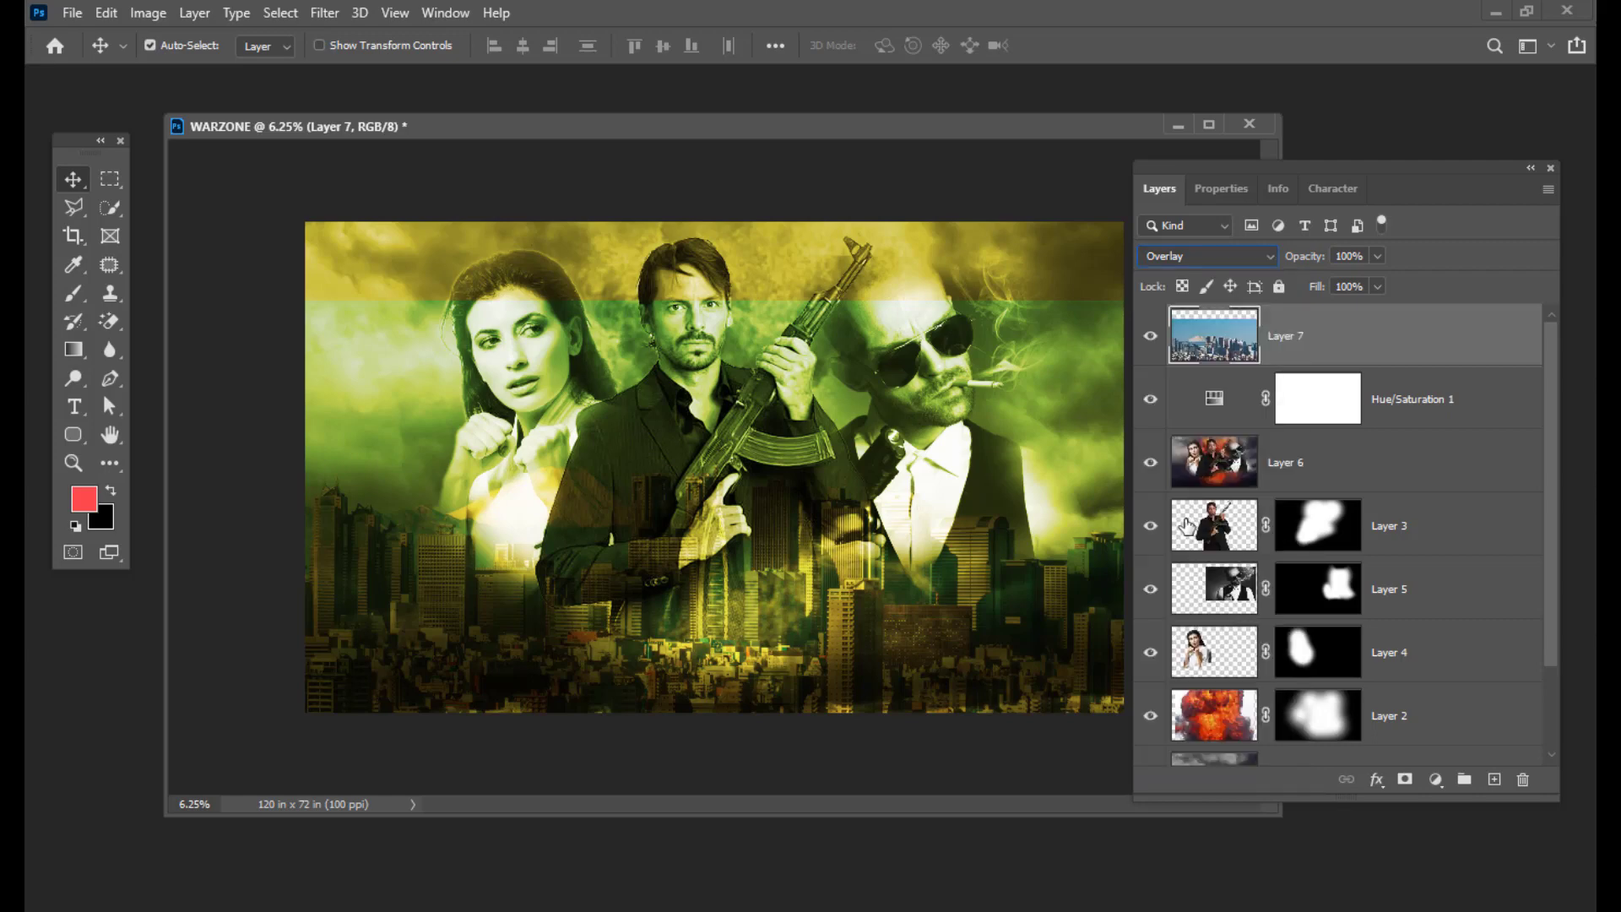
drag(1206, 175, 1301, 168)
drag(1411, 176, 1273, 126)
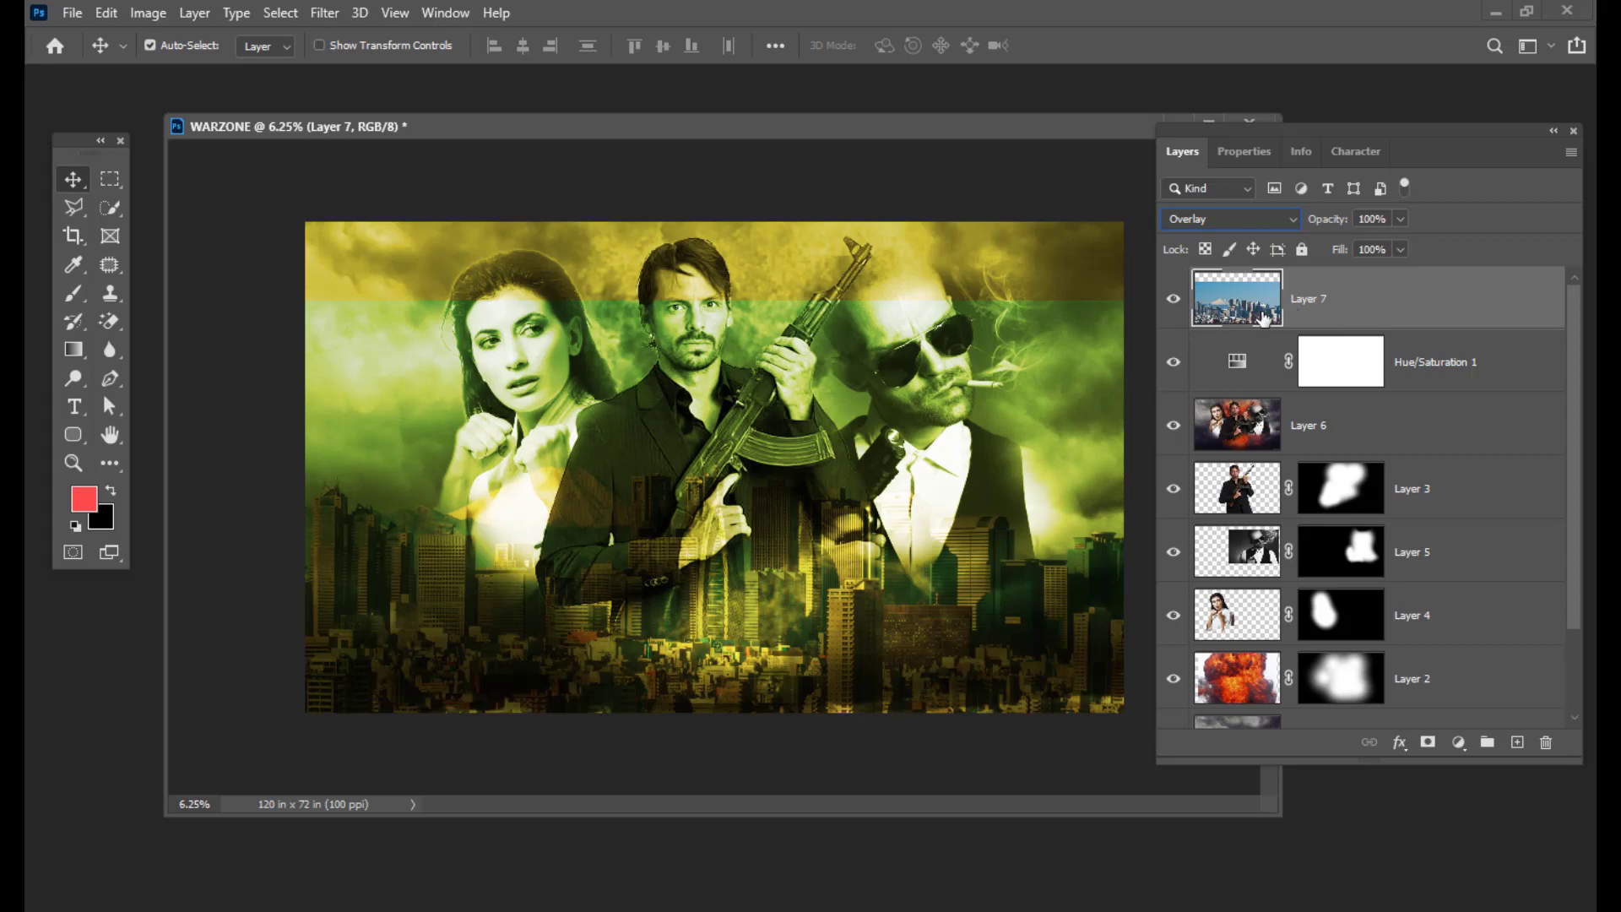
Step: Add a black hiding mask to Layer 7 and paint the skyline back along the bottom with a 2100 px white brush
alt+click(1427, 743)
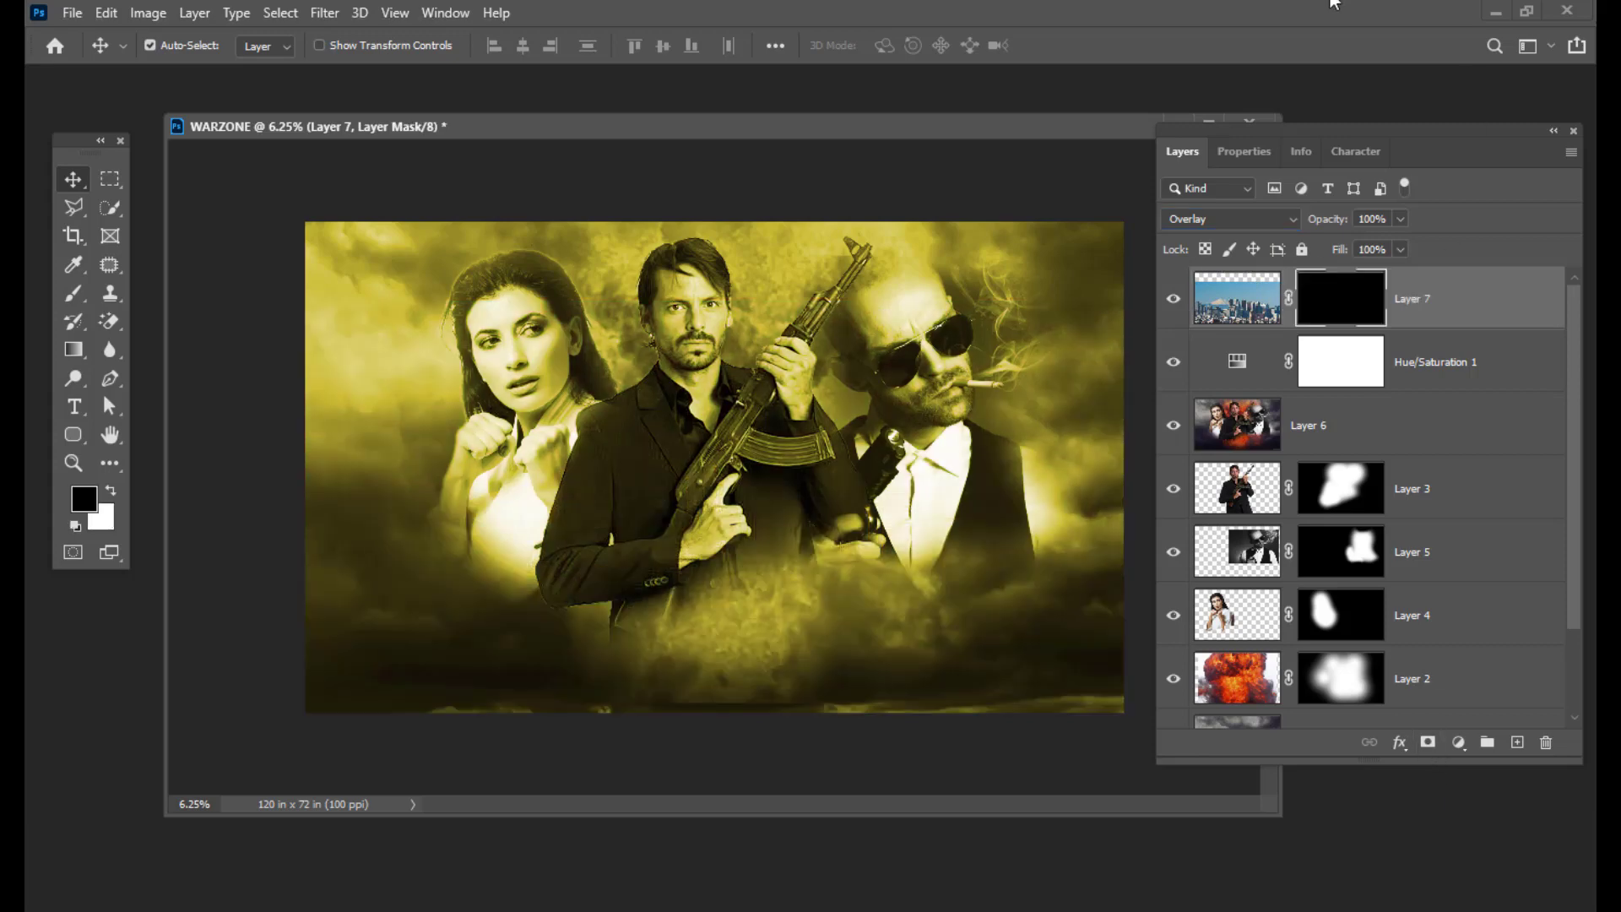
drag(1241, 137, 1263, 126)
click(68, 297)
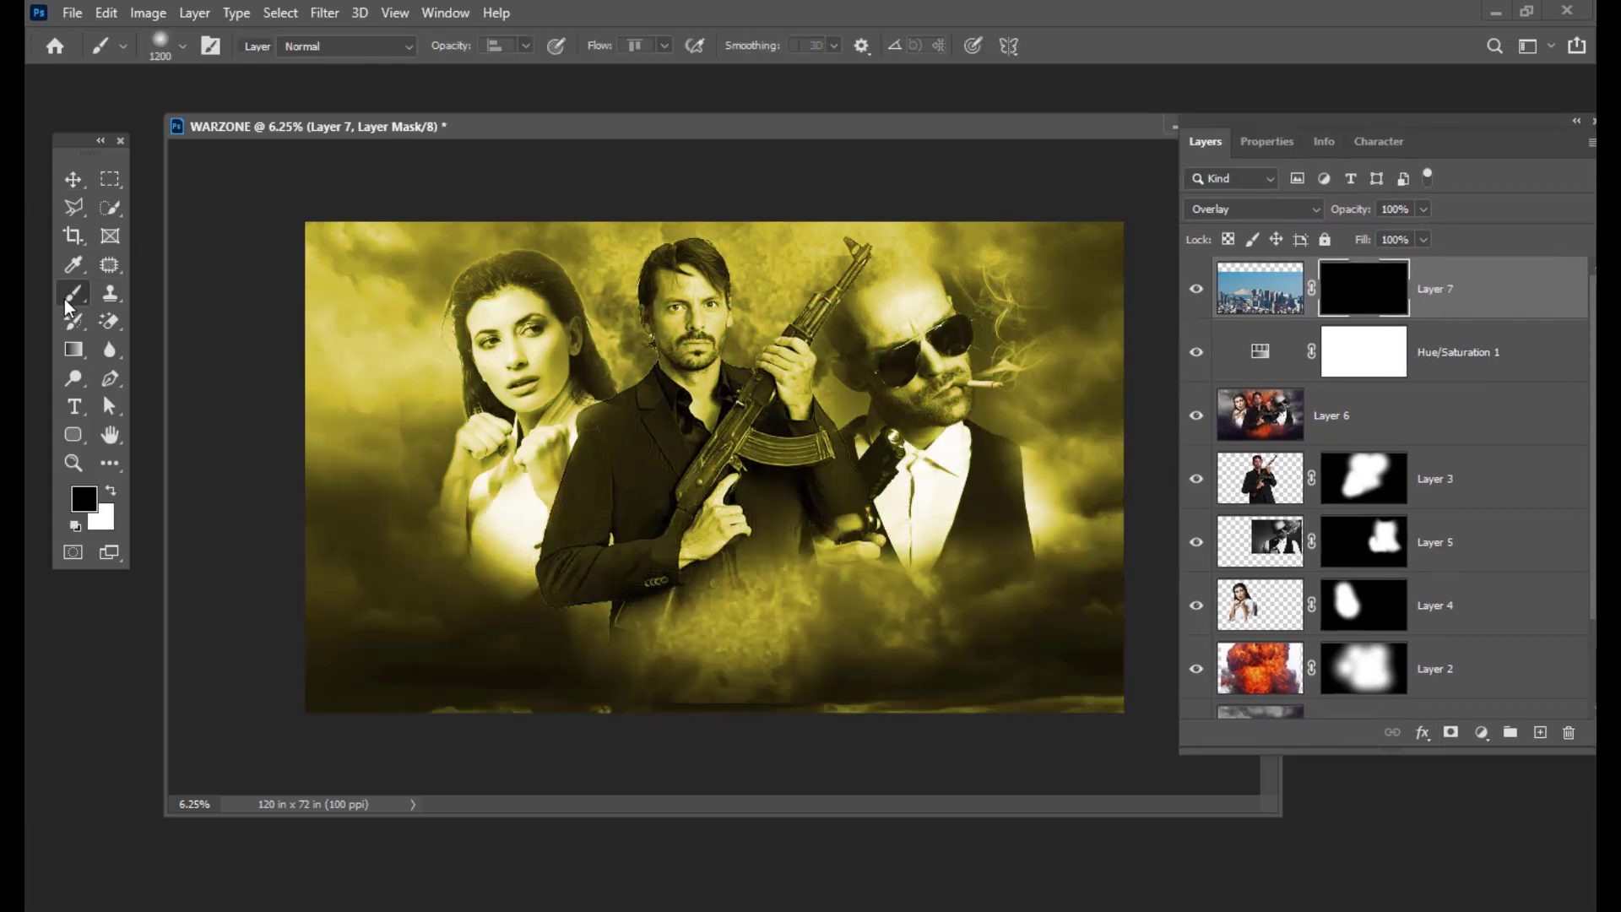
click(124, 297)
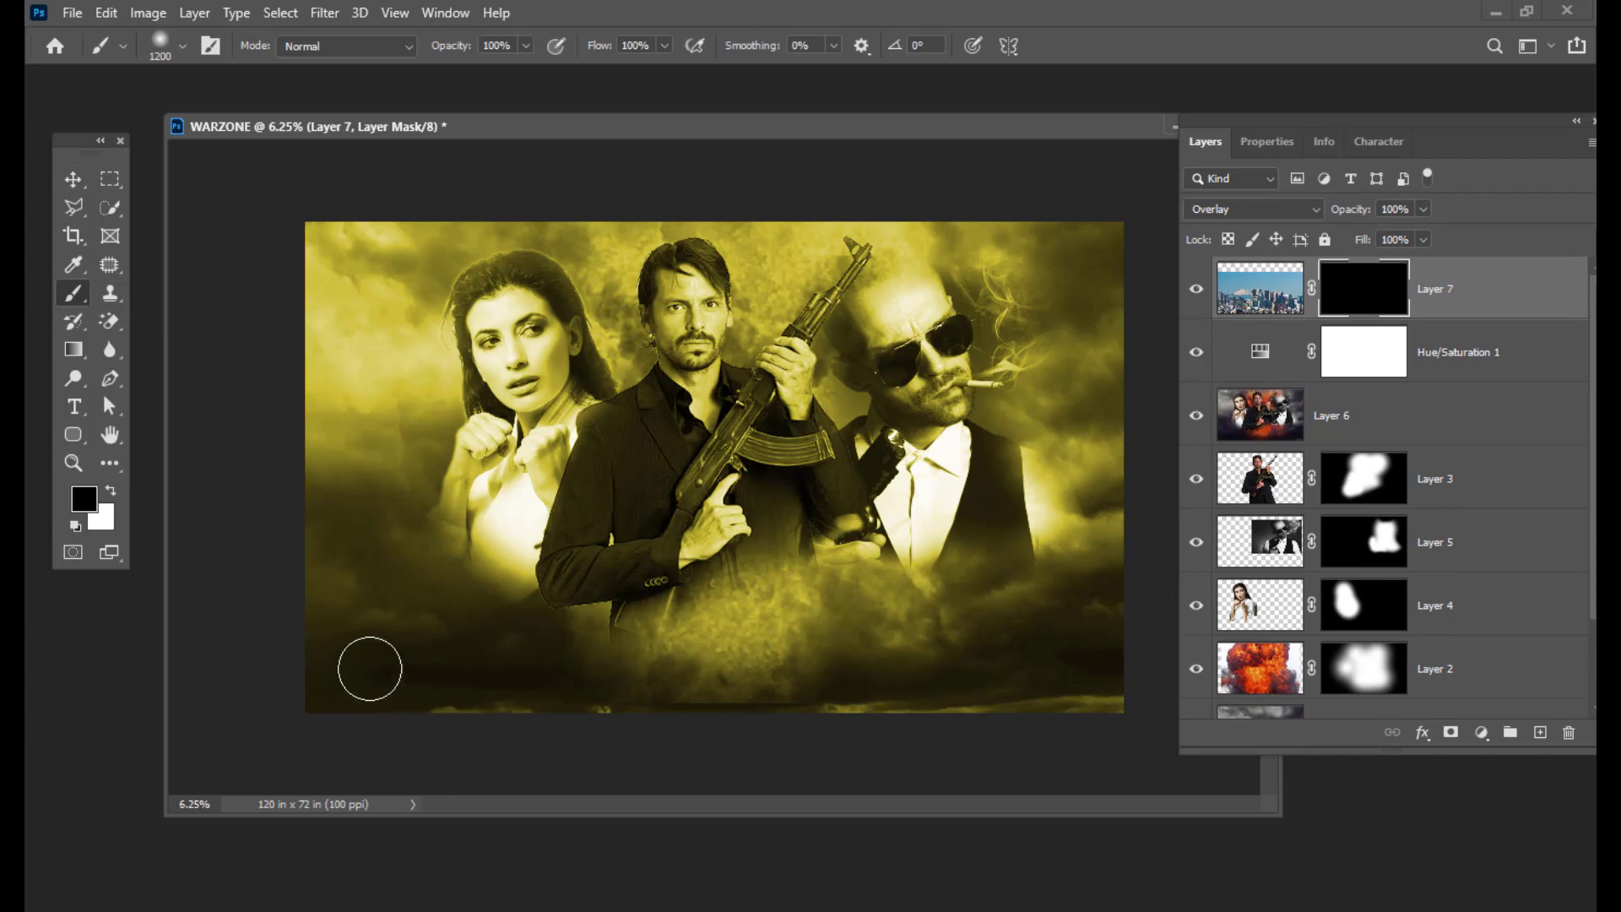
key(bracketright)
key(bracketright)
key(bracketright)
key(bracketright)
key(bracketright)
key(bracketright)
key(bracketright)
key(bracketright)
key(bracketright)
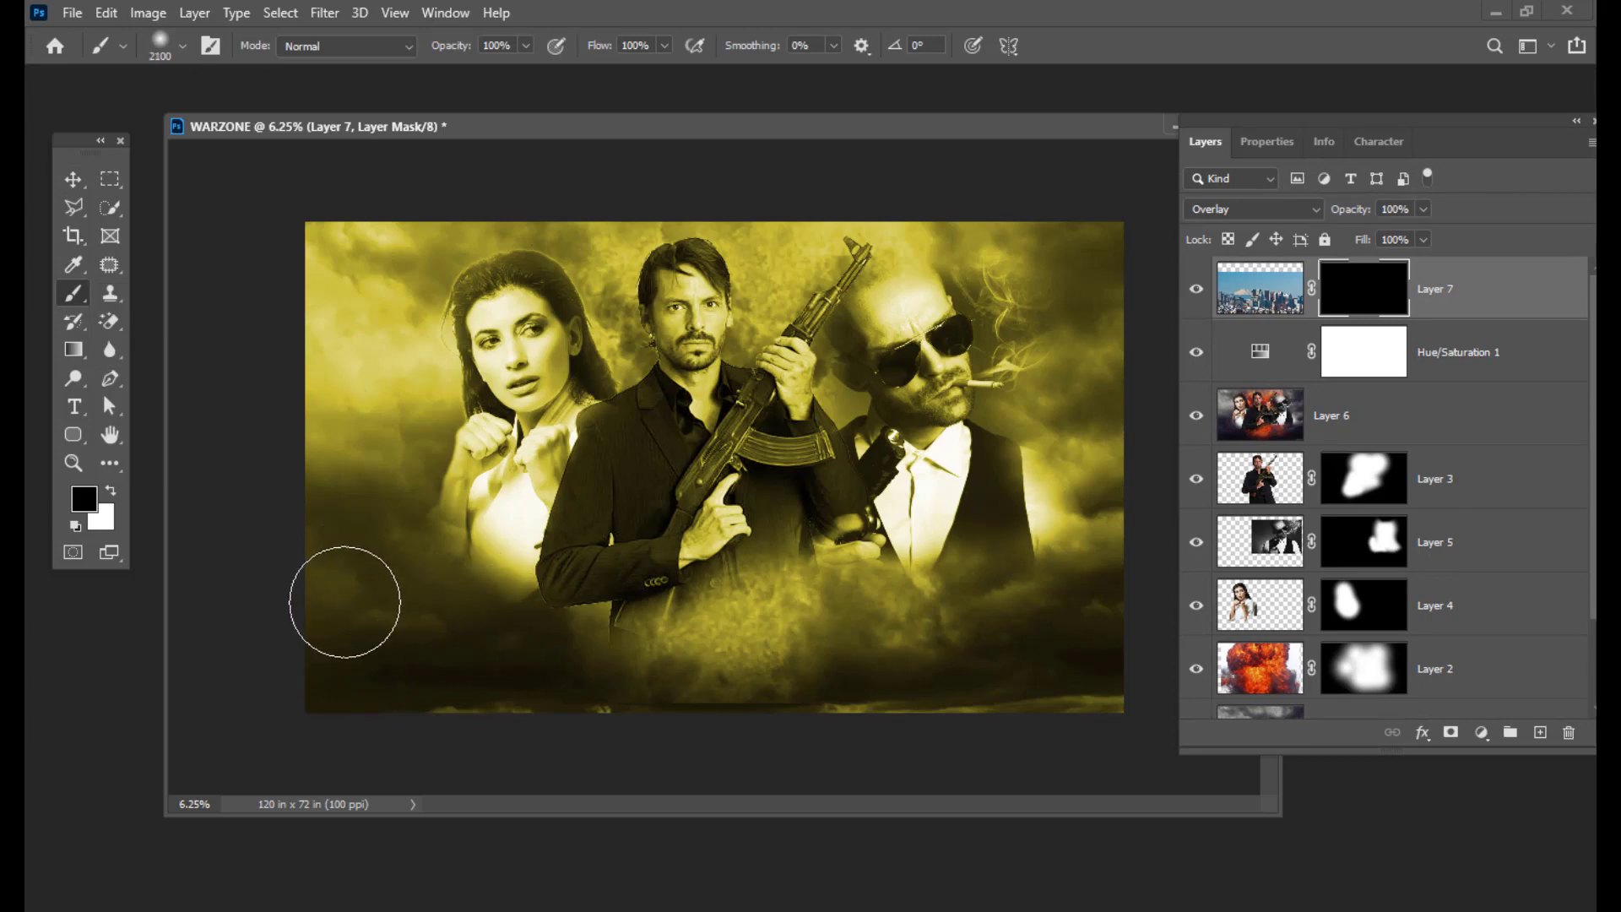
click(112, 496)
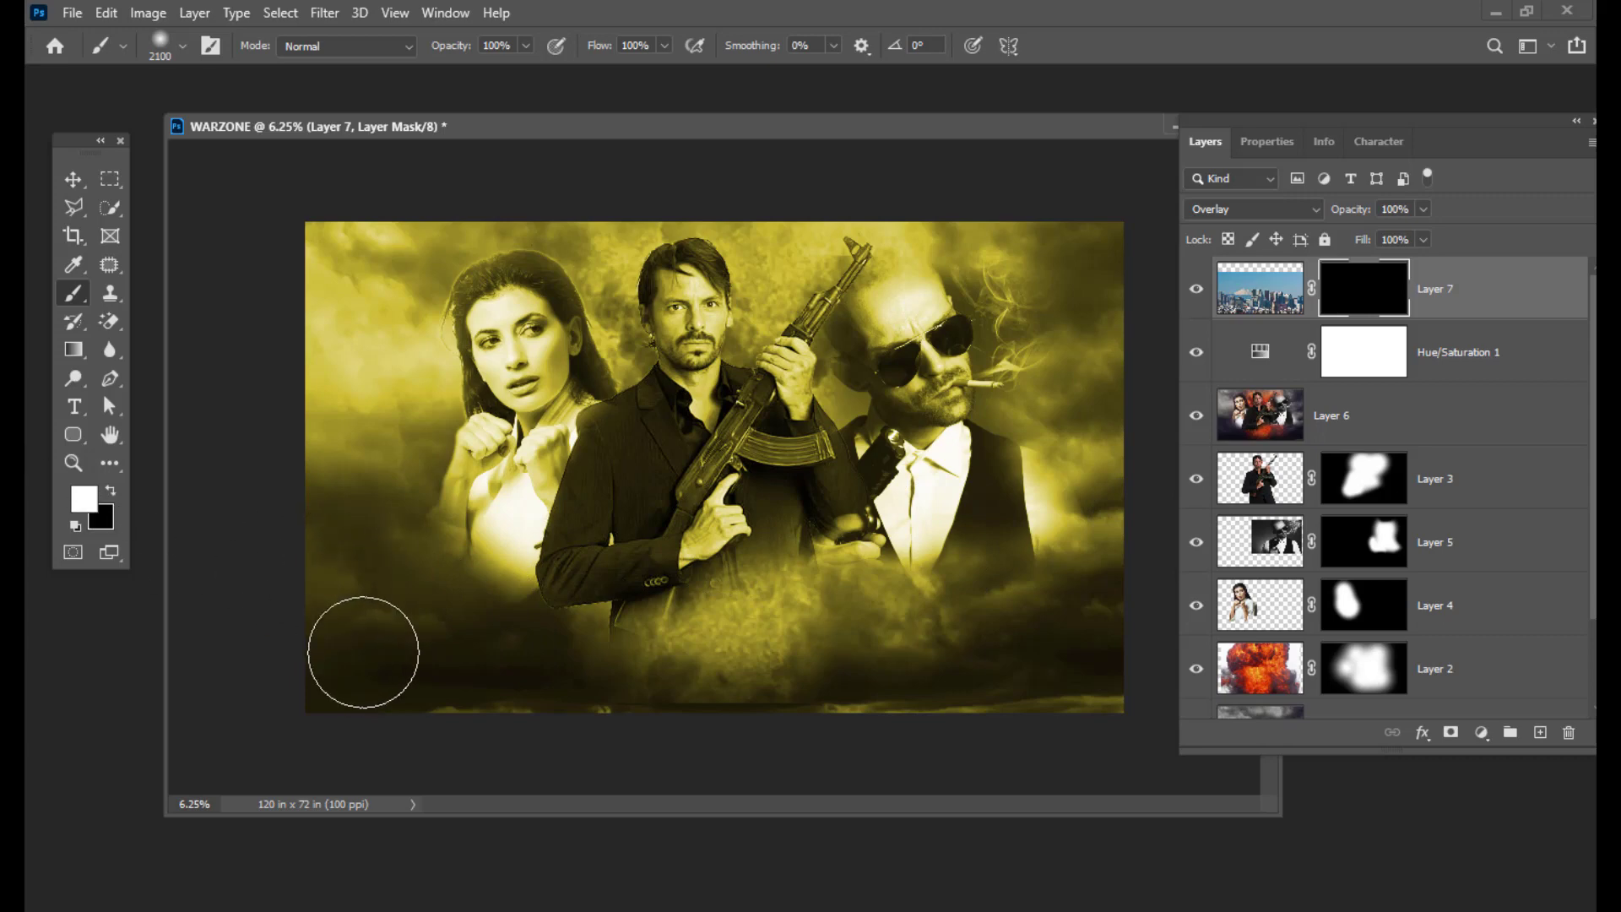
mouse_move(362, 655)
mouse_down()
mouse_move(359, 551)
mouse_move(304, 494)
mouse_move(340, 612)
mouse_move(385, 626)
mouse_move(431, 689)
mouse_move(491, 686)
mouse_move(679, 744)
mouse_move(553, 641)
mouse_move(650, 669)
mouse_move(819, 638)
mouse_move(971, 658)
mouse_move(1055, 643)
mouse_move(1064, 554)
mouse_move(1069, 589)
mouse_move(1103, 551)
mouse_move(1111, 561)
mouse_move(1082, 715)
mouse_move(1083, 691)
mouse_move(857, 739)
mouse_move(812, 675)
mouse_move(830, 606)
mouse_move(763, 746)
mouse_move(429, 739)
mouse_move(293, 568)
mouse_move(269, 498)
mouse_move(300, 652)
mouse_move(662, 748)
mouse_move(721, 638)
mouse_move(1053, 645)
mouse_move(1118, 564)
mouse_move(1107, 711)
mouse_move(1078, 724)
mouse_move(465, 748)
mouse_move(246, 576)
mouse_move(303, 734)
mouse_move(246, 634)
mouse_move(203, 613)
mouse_up()
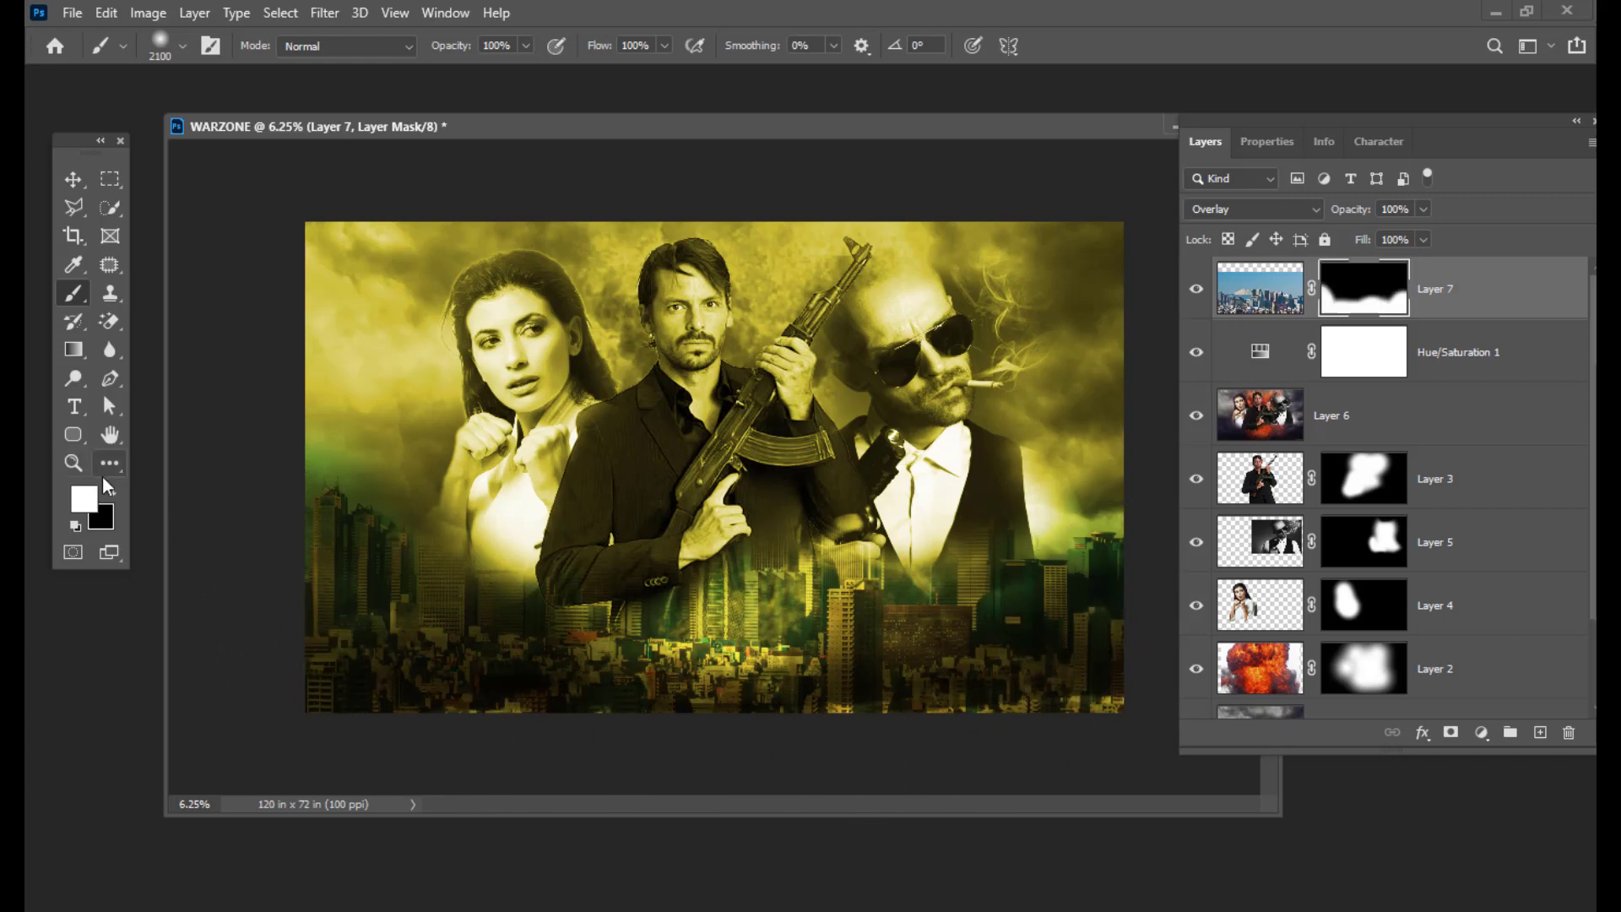
Step: Touch up the mask at 1800 px, hiding buildings below the centre figure and restoring the bottom centre
click(110, 489)
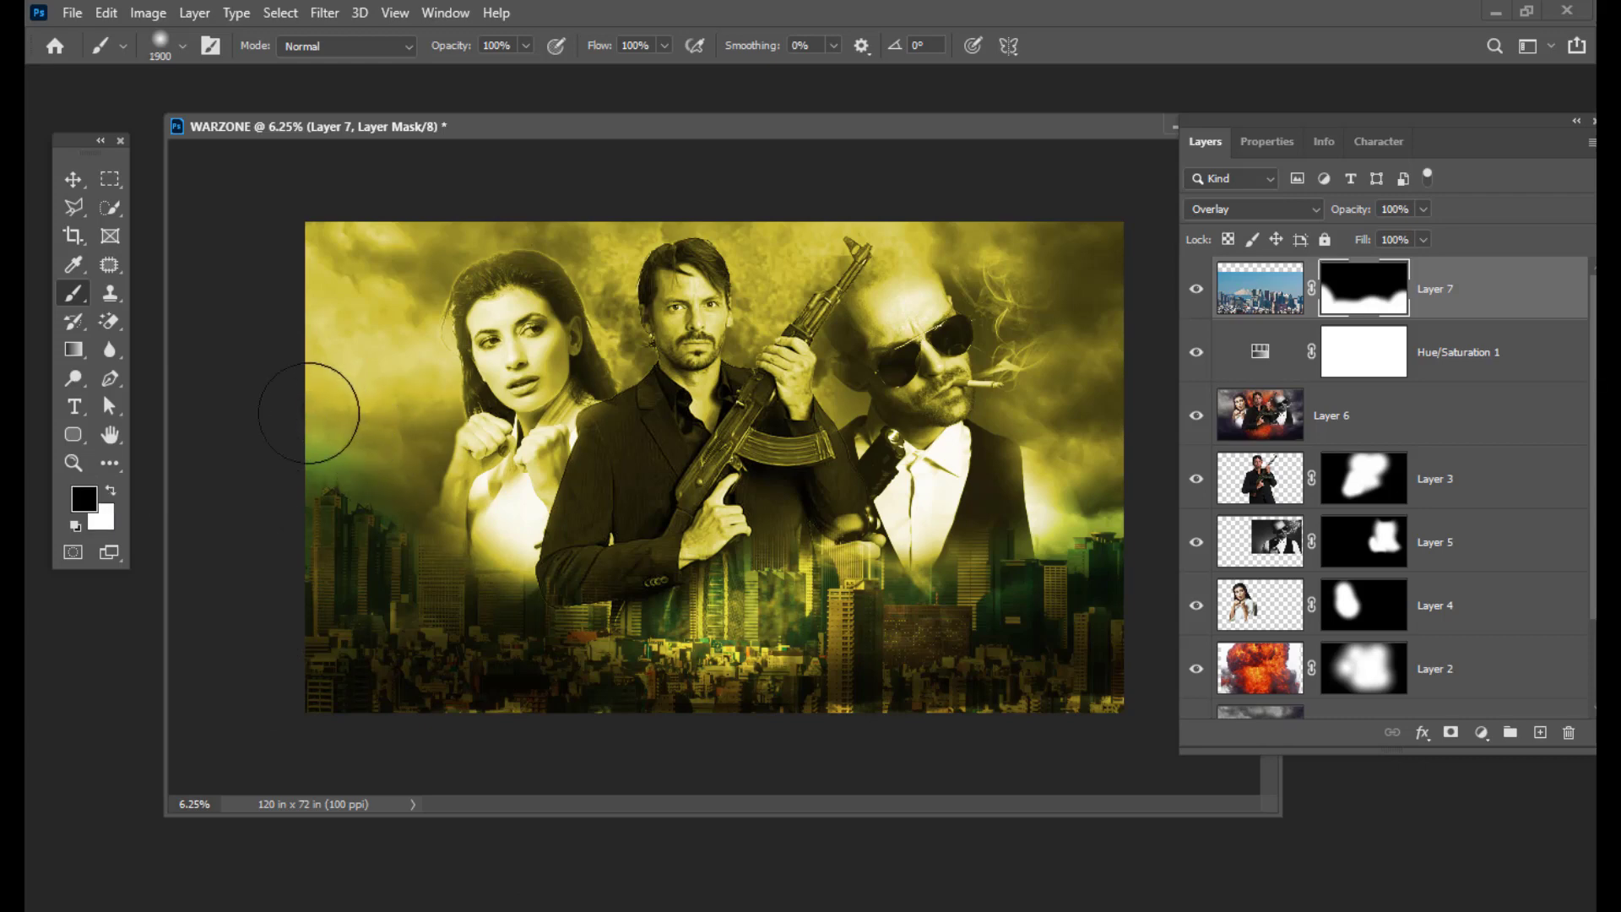
key(bracketleft)
key(bracketleft)
key(bracketleft)
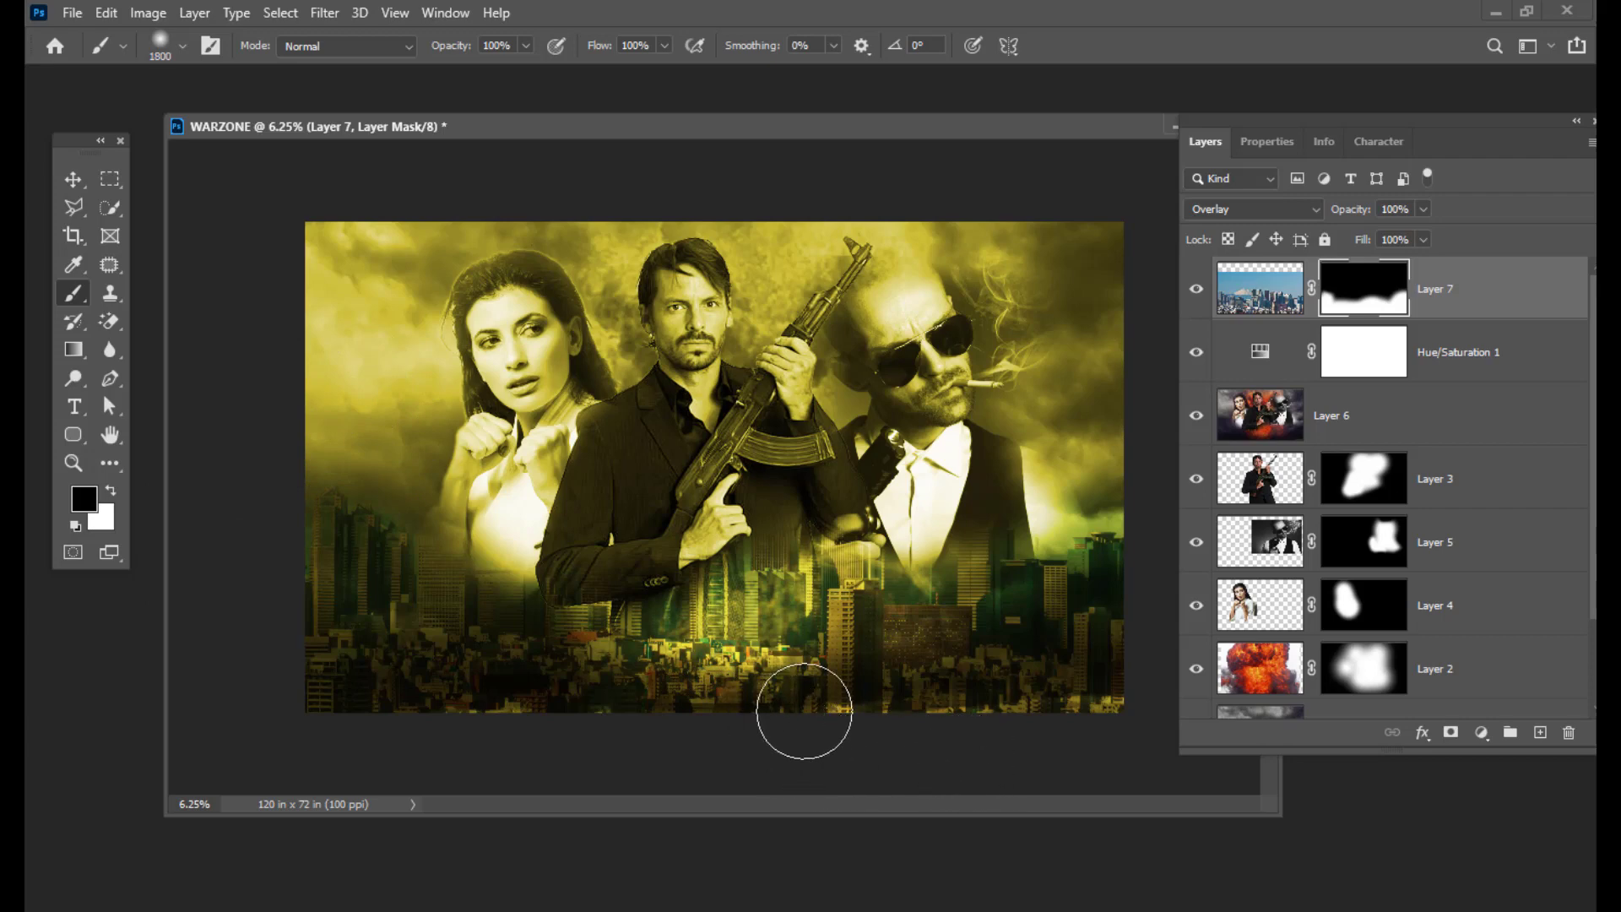
click(112, 489)
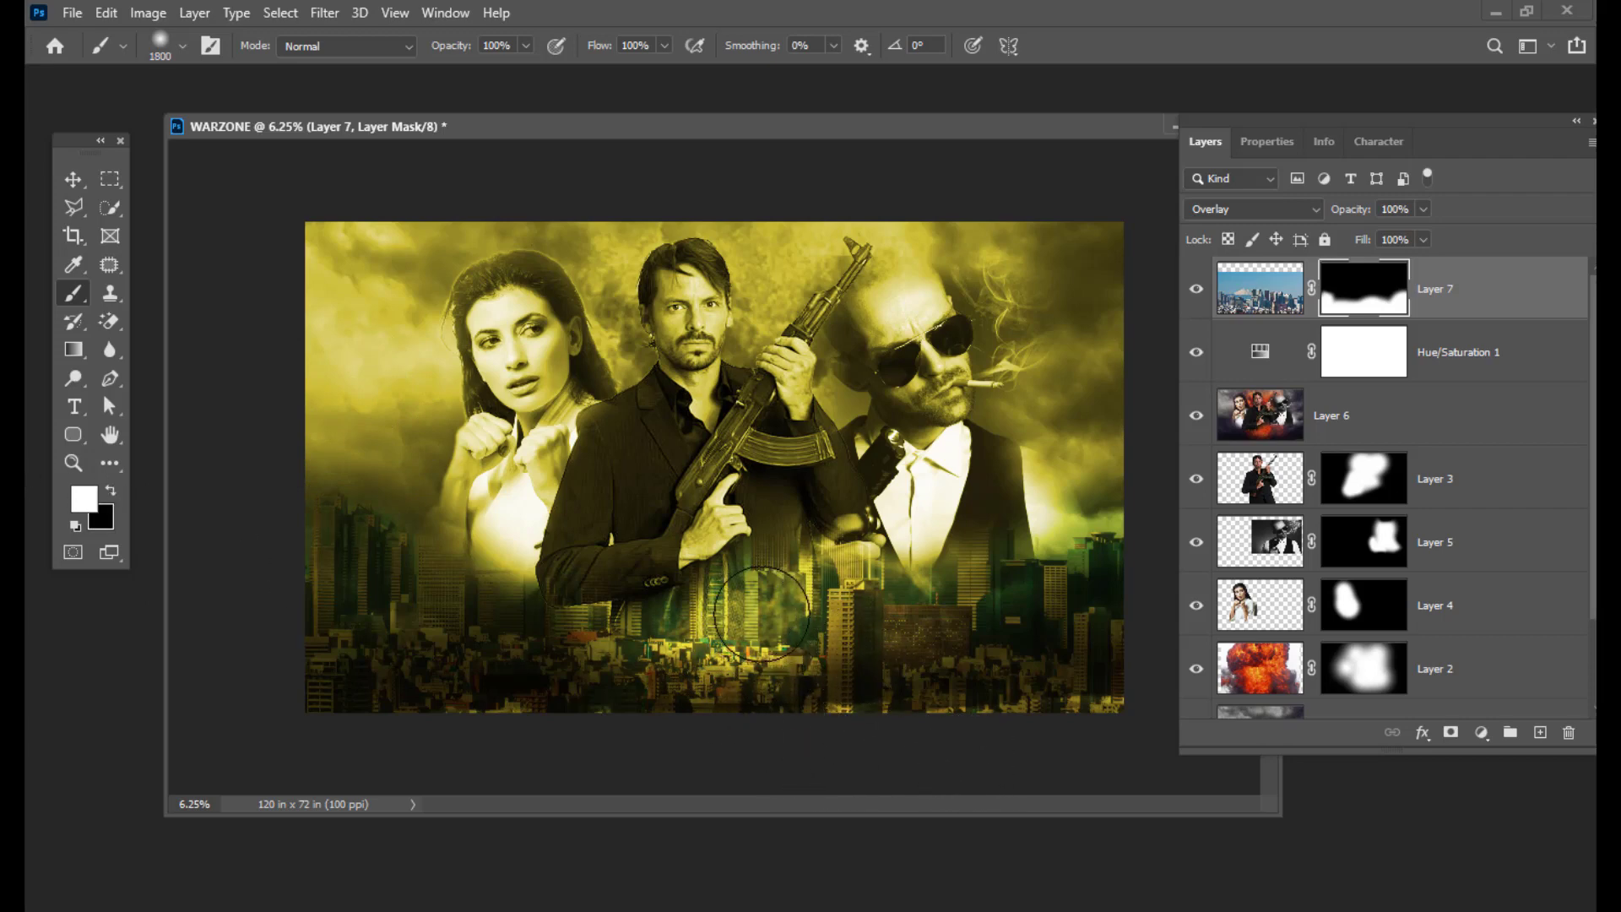
click(110, 491)
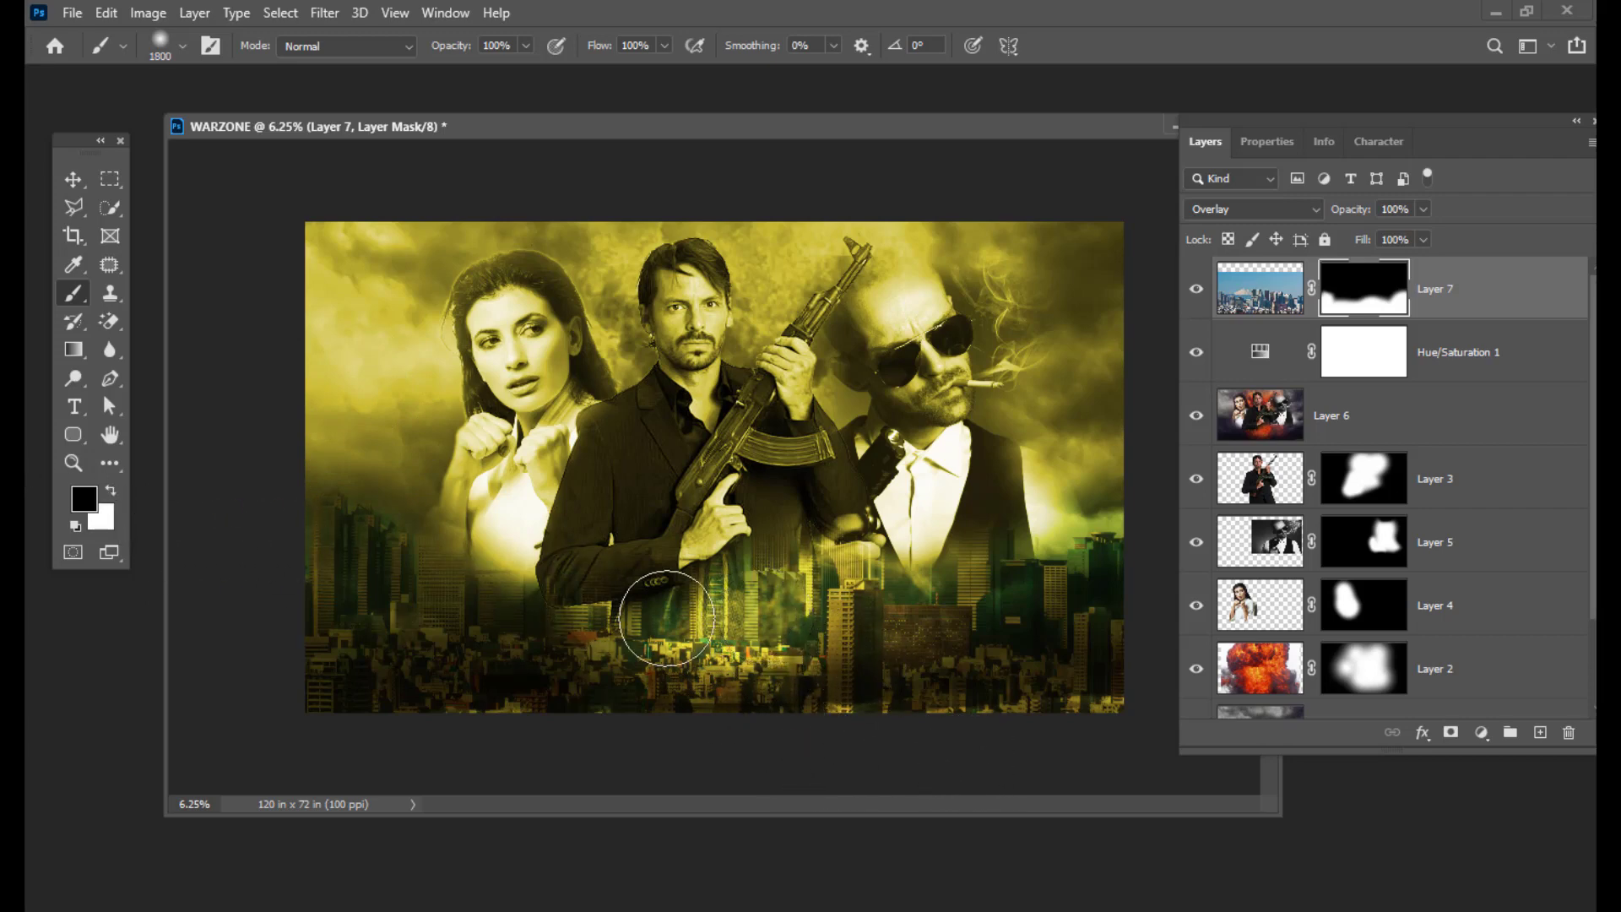
click(779, 617)
click(110, 491)
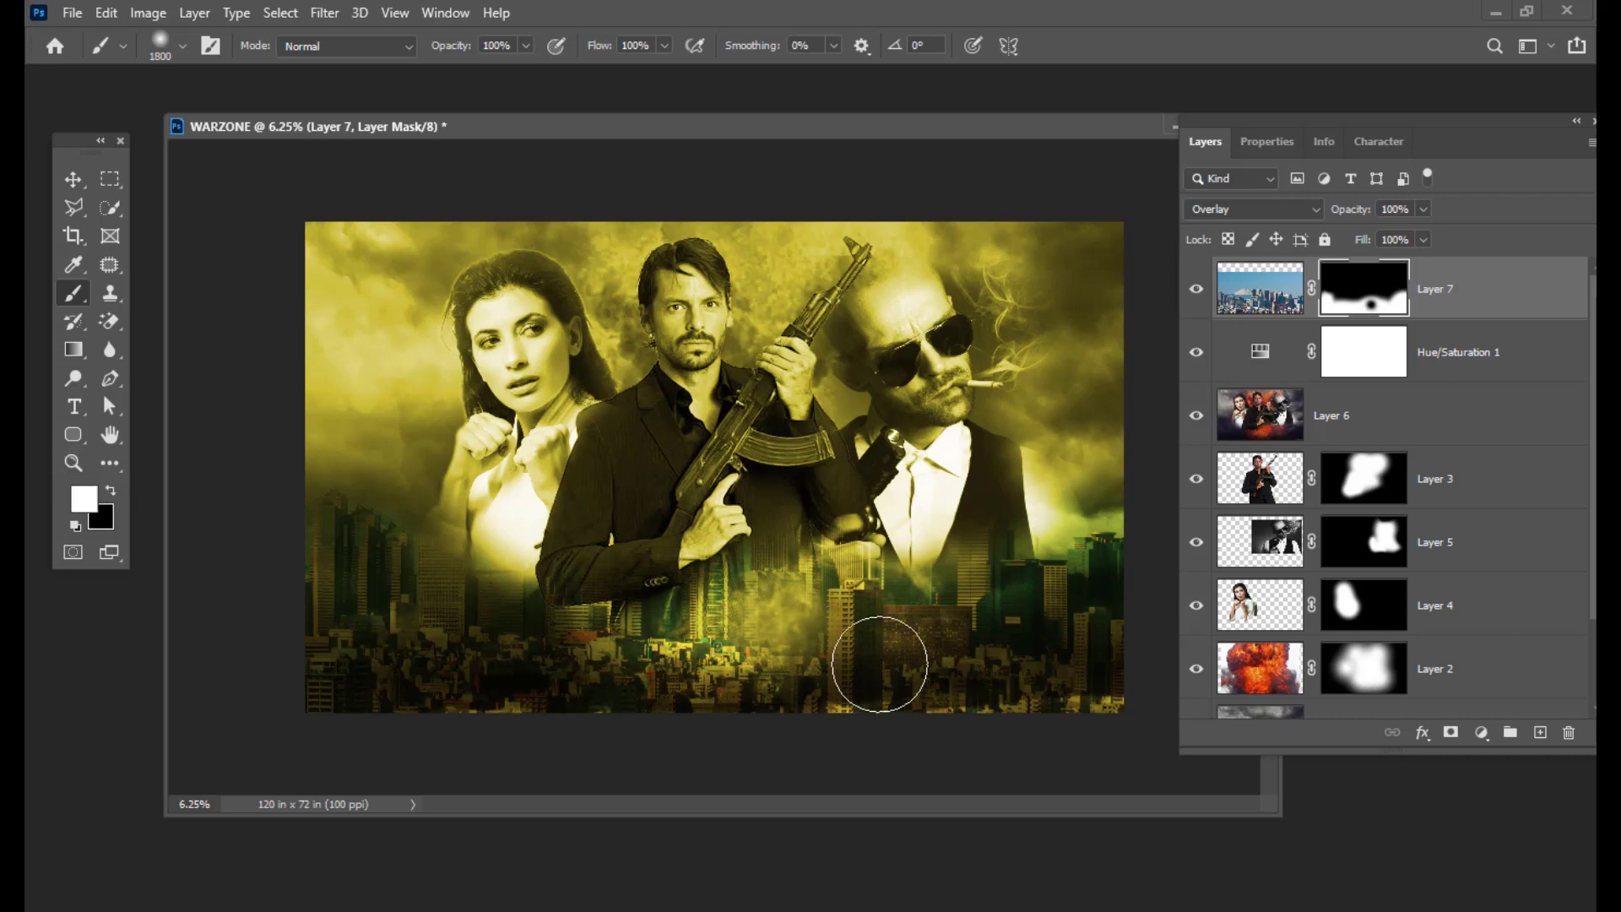
click(749, 622)
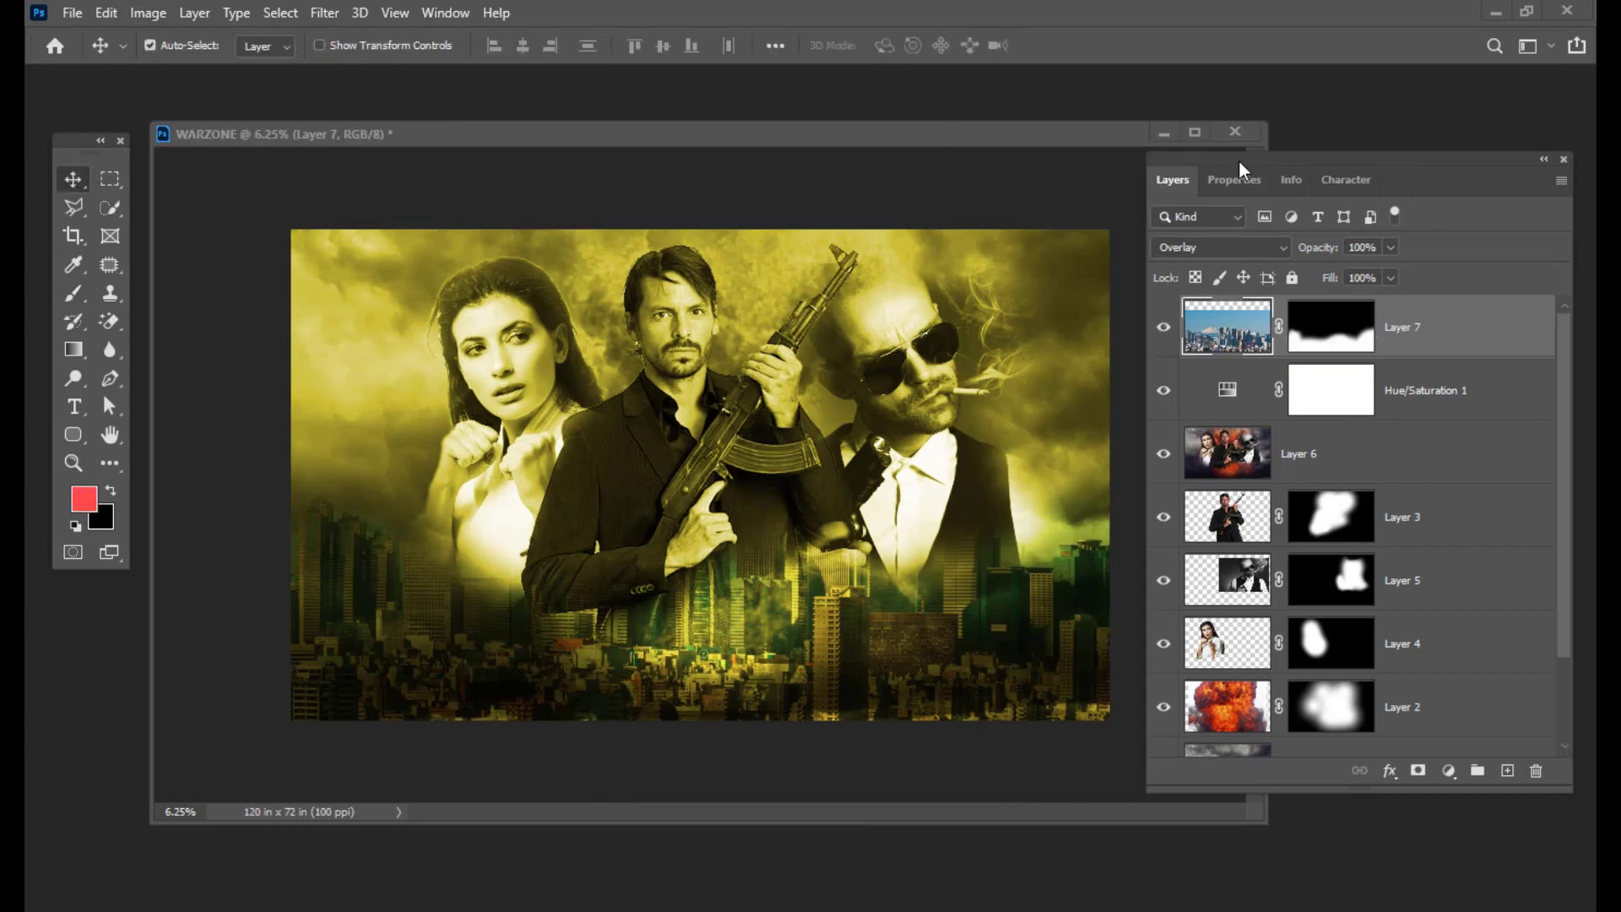
Step: Create a linear 90° red-to-transparent Gradient Fill layer and open its Gradient Editor
drag(1238, 160, 1219, 160)
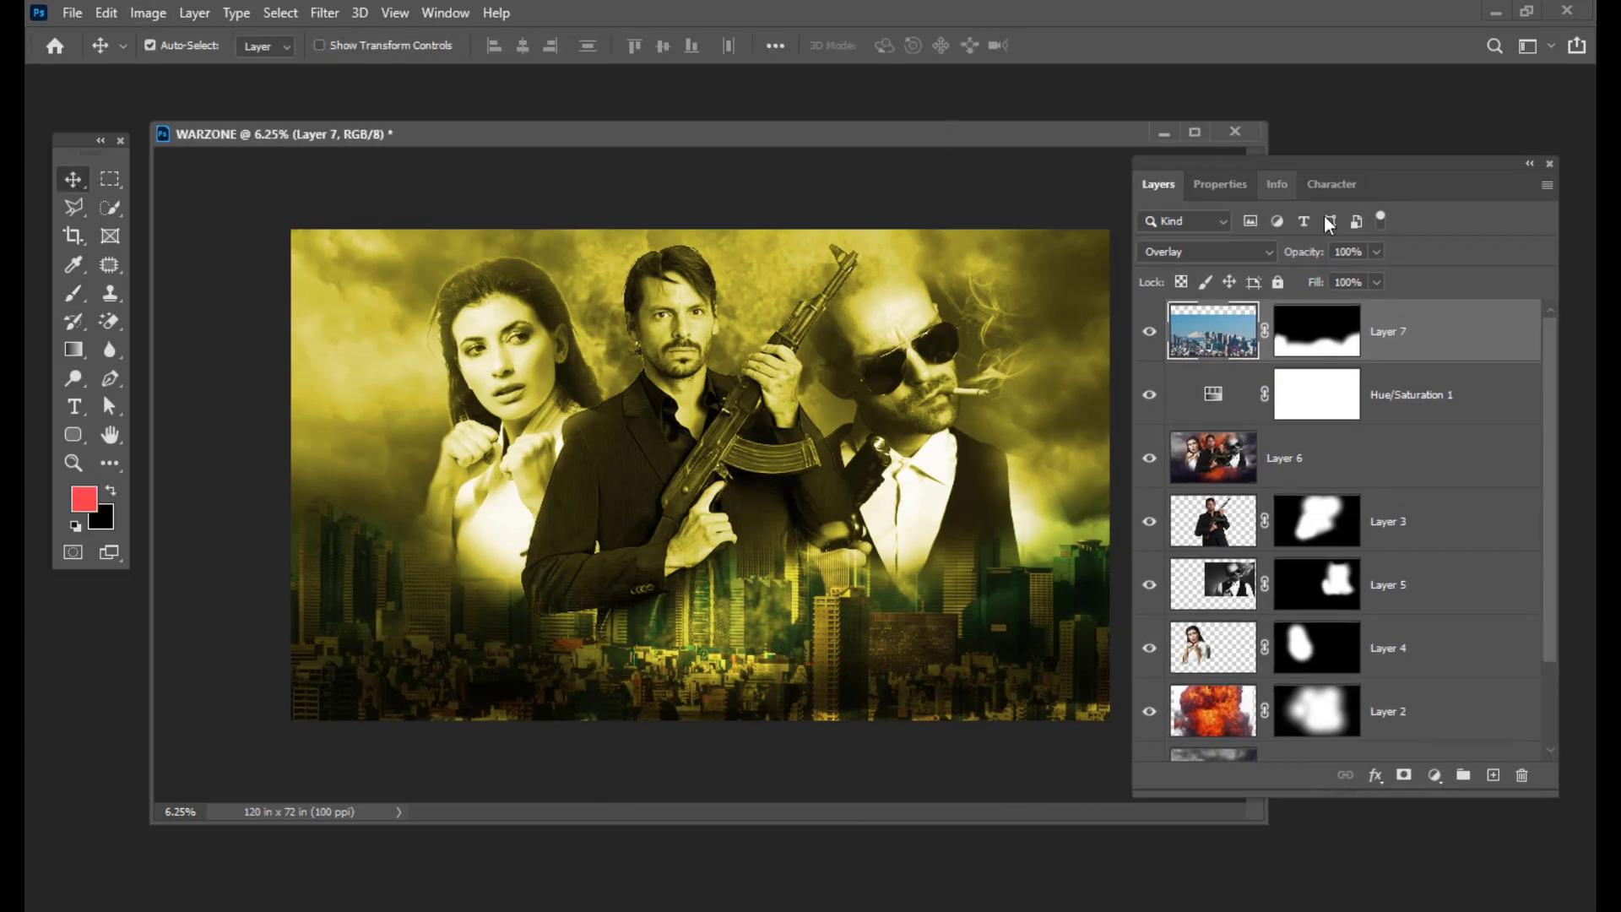
click(1442, 777)
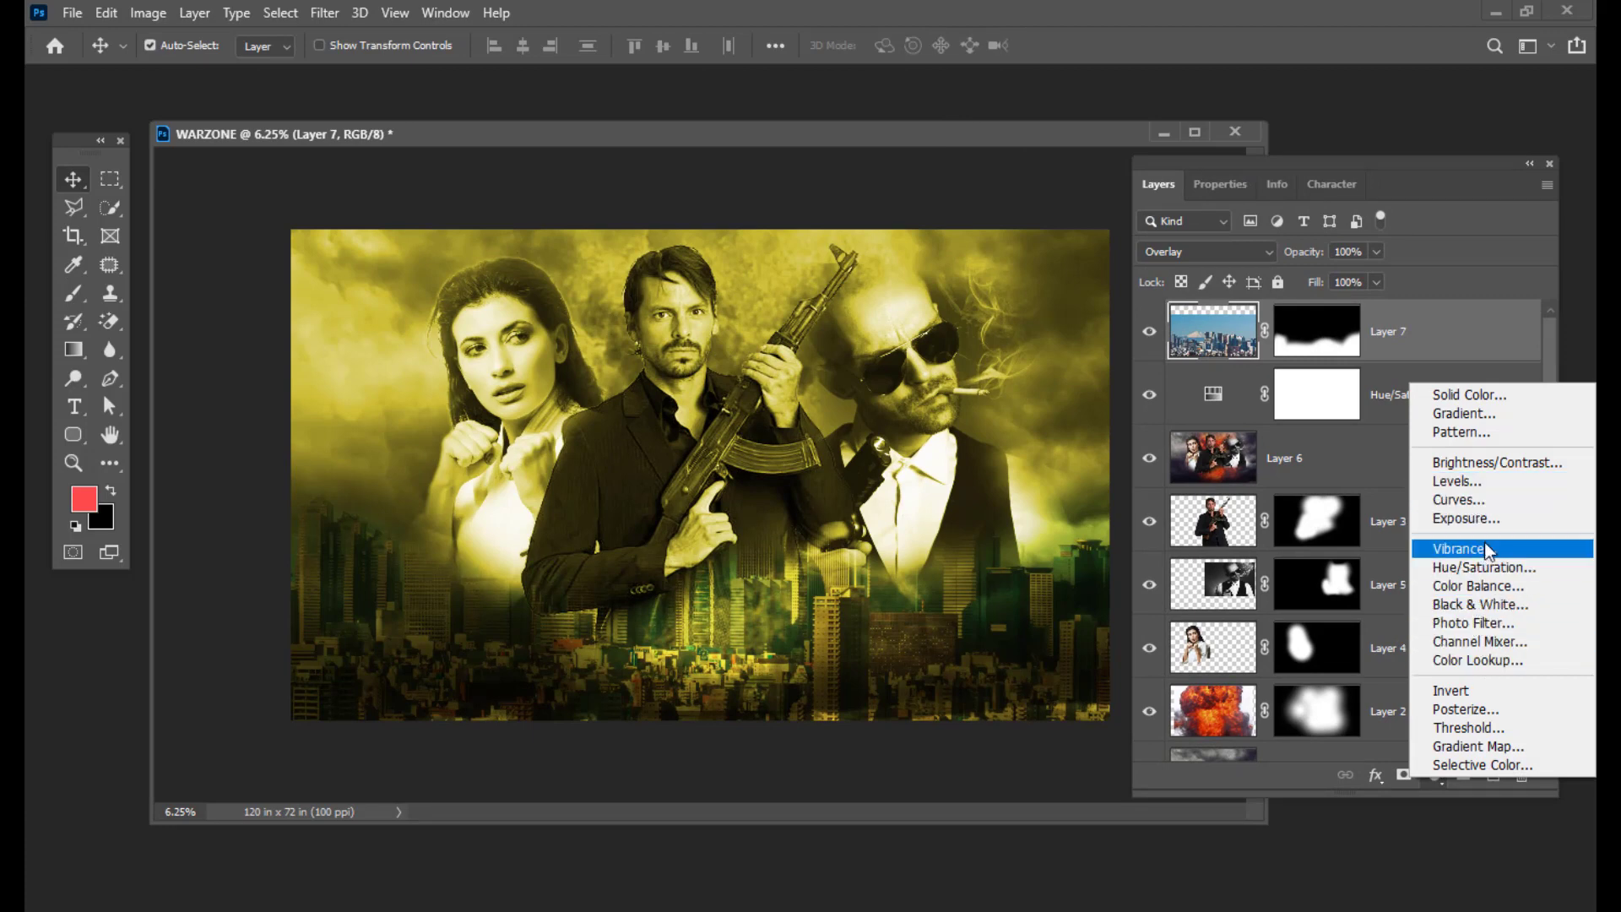
click(1482, 416)
drag(898, 295, 952, 287)
click(1053, 331)
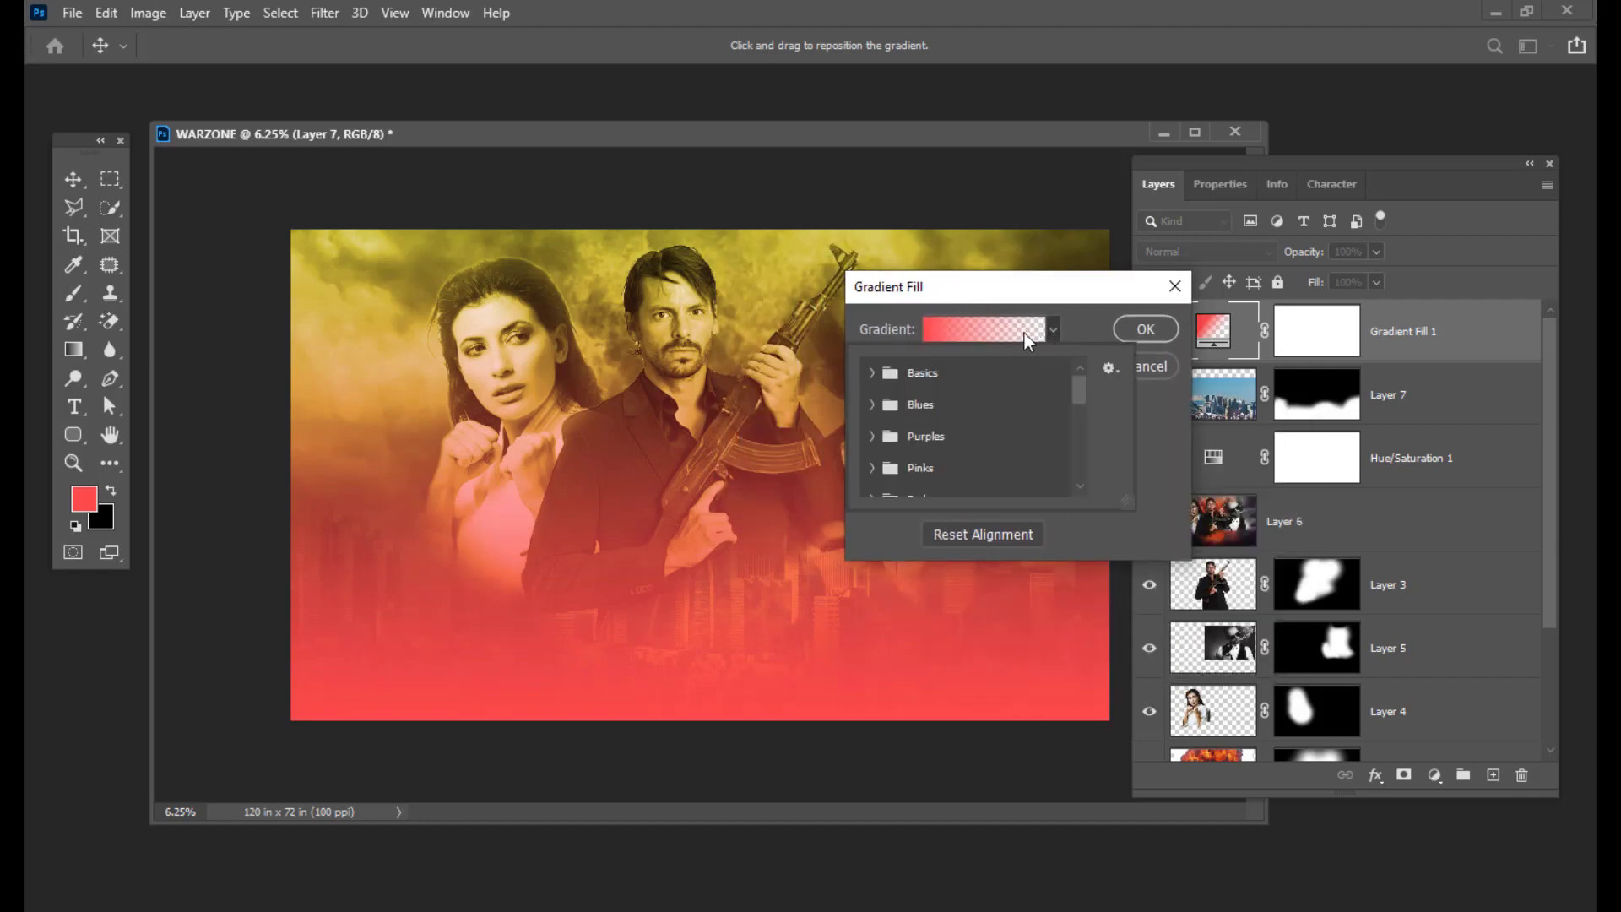
click(1025, 332)
drag(1138, 45, 1056, 46)
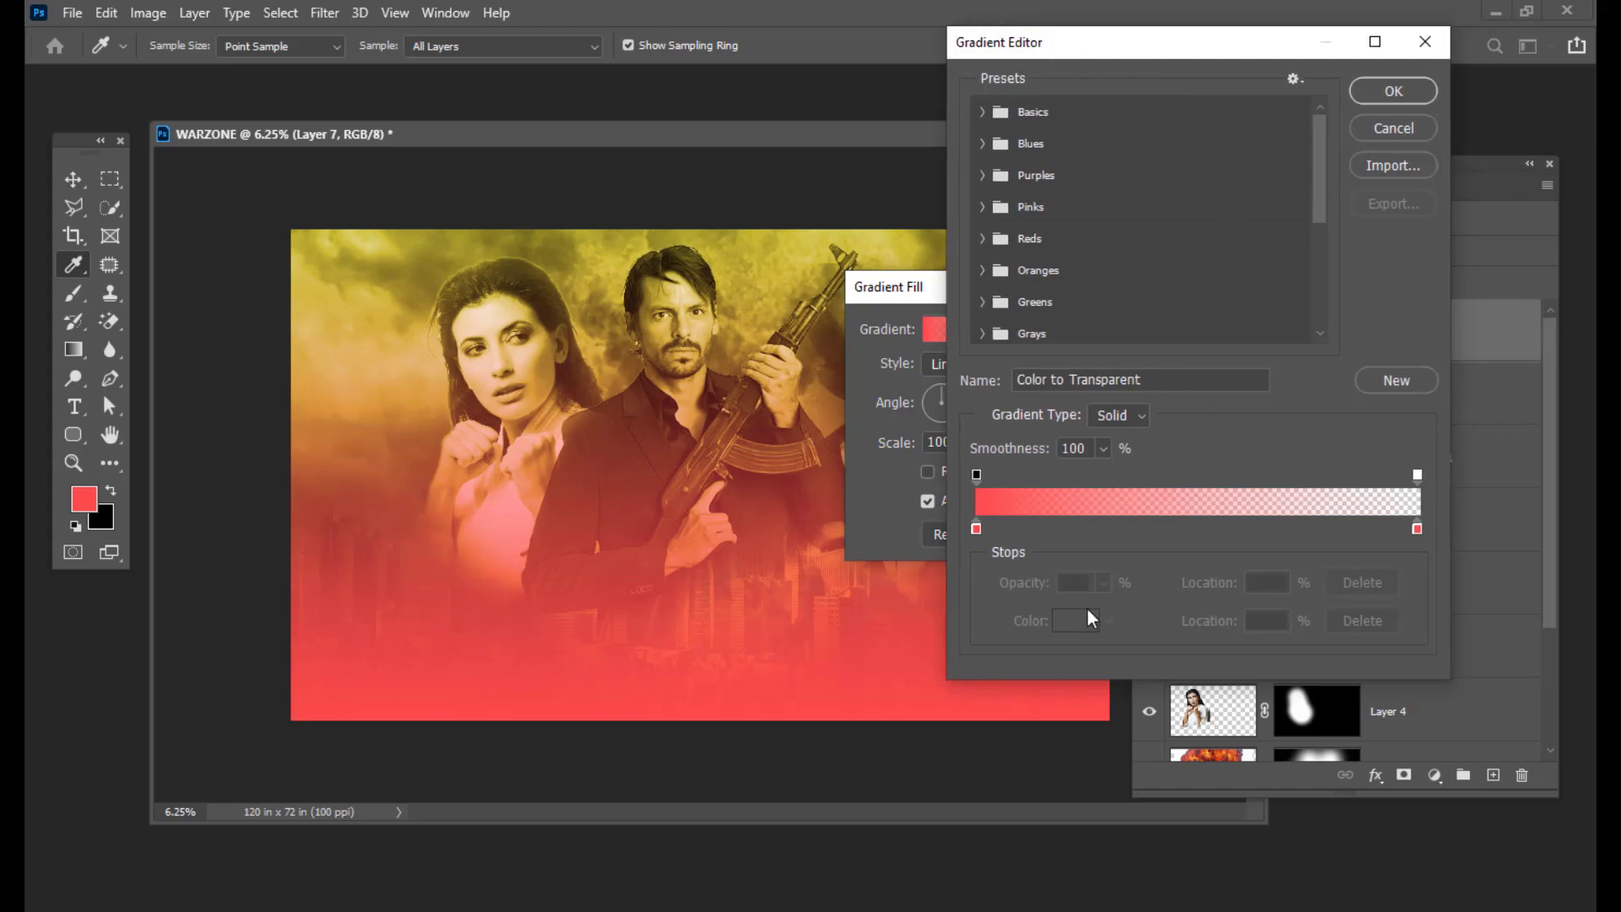
Step: Set the gradient's left stop to orange and its right stop to bright saturated yellow
double_click(977, 529)
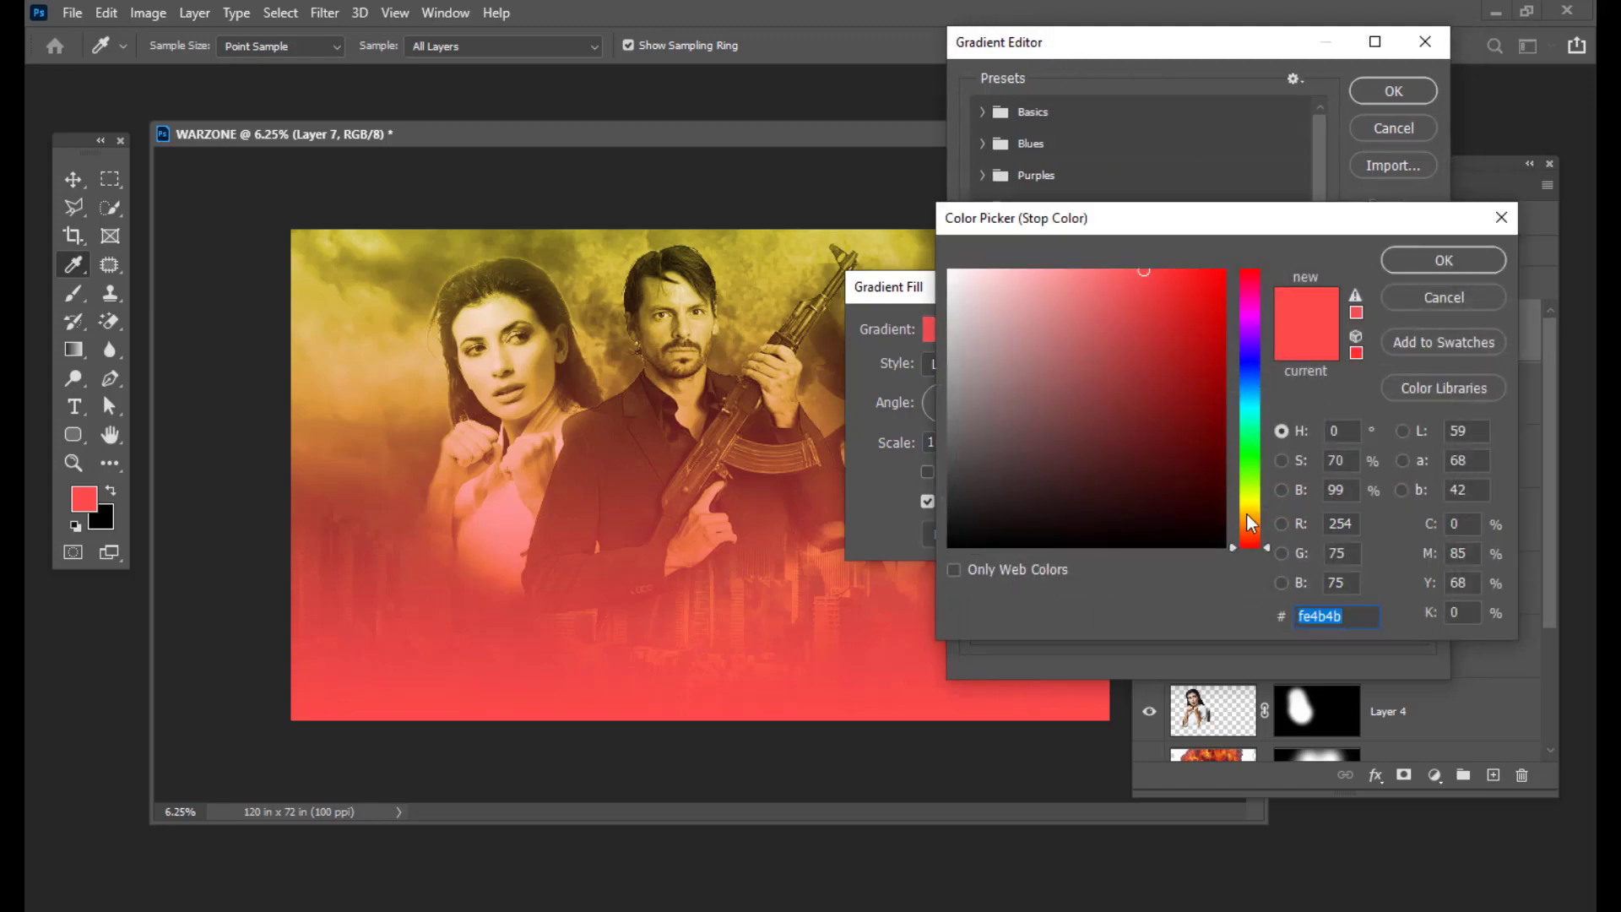
drag(1253, 508, 1256, 549)
click(1222, 275)
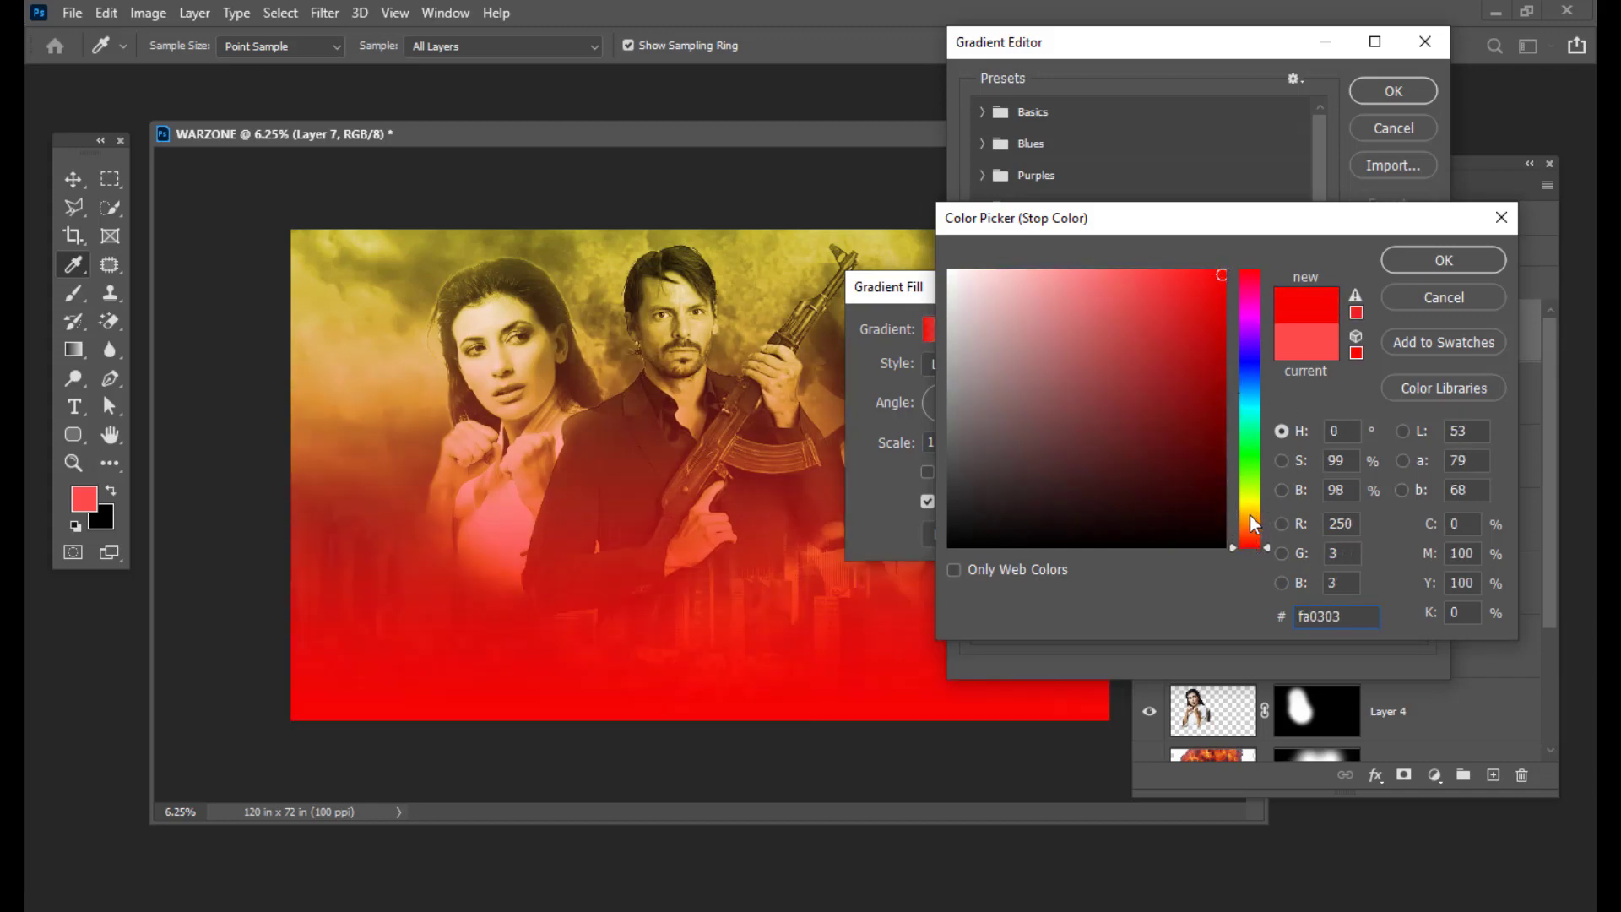
click(1251, 516)
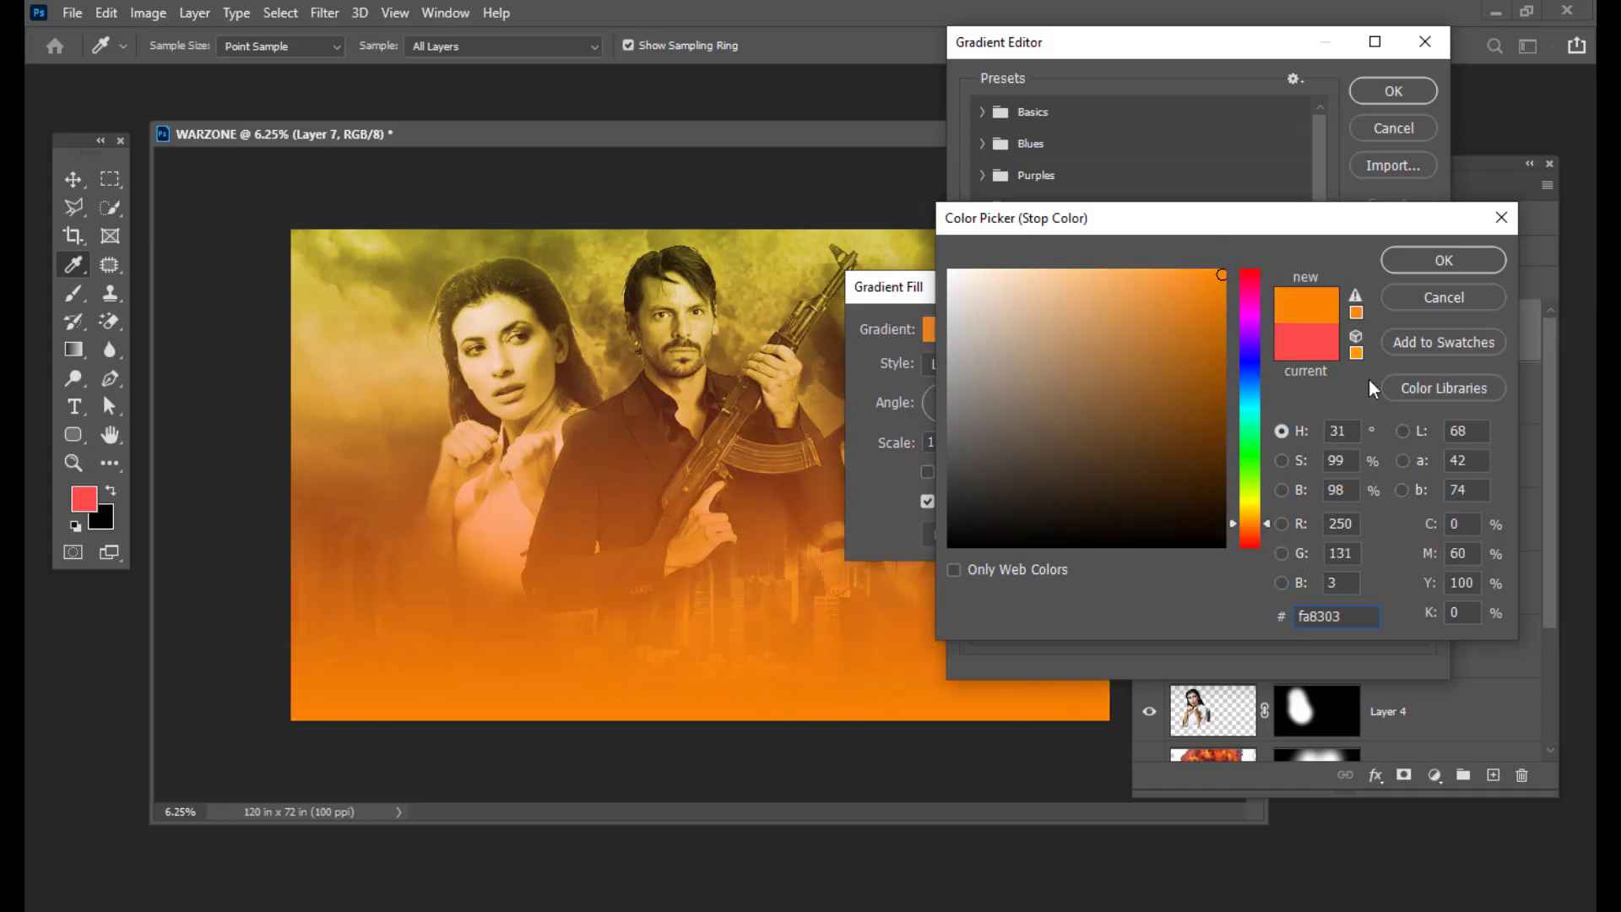
click(1426, 262)
double_click(1417, 528)
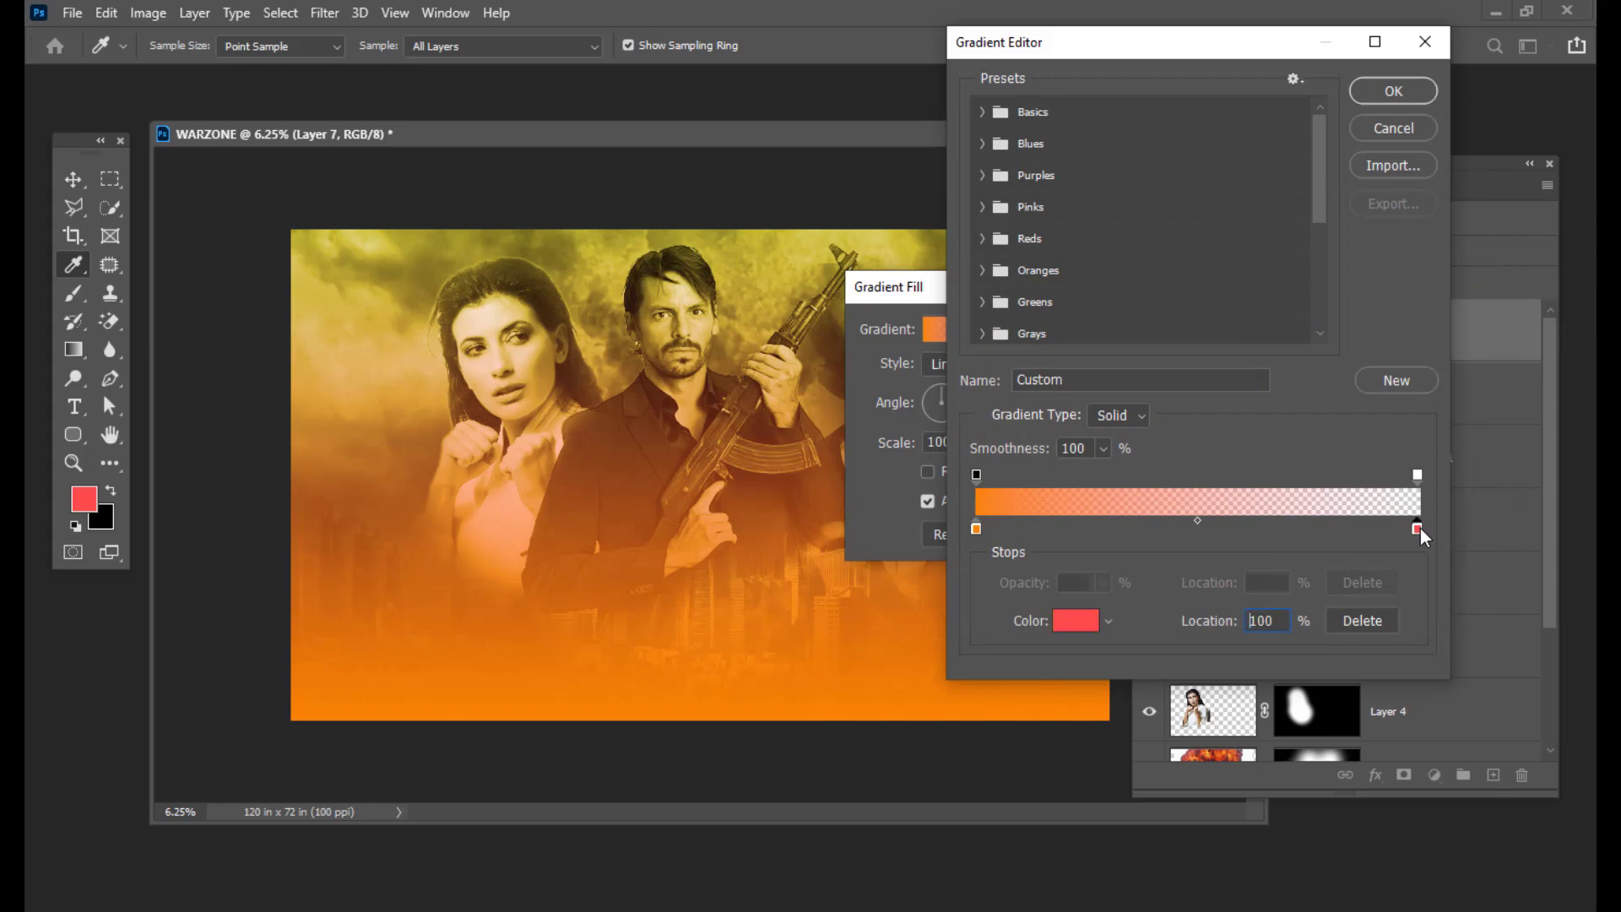
click(1248, 504)
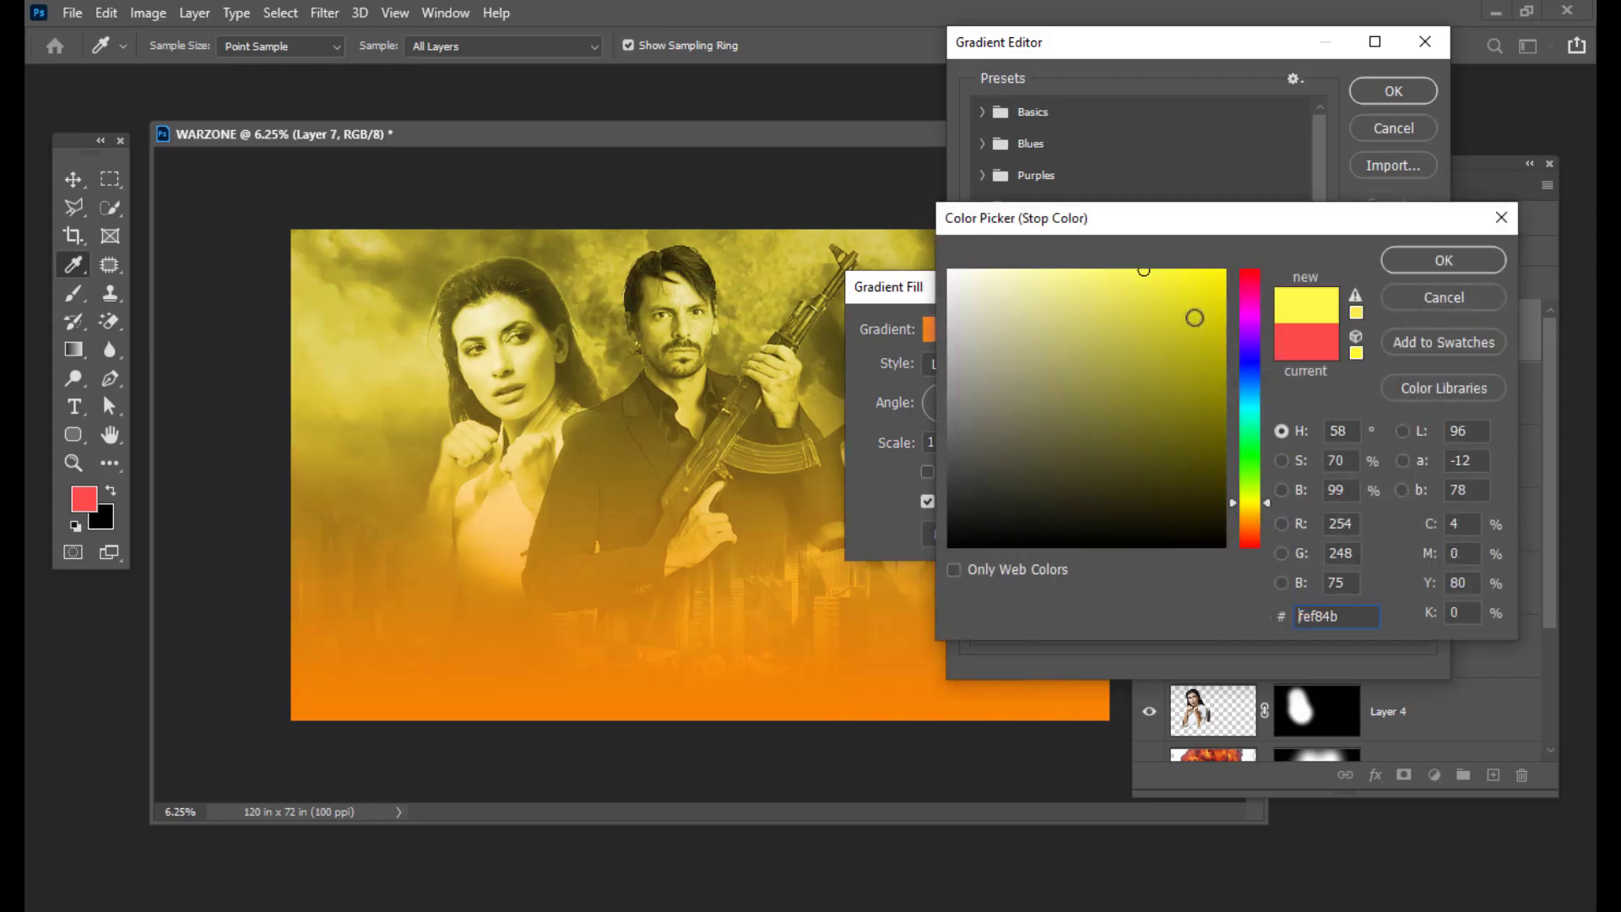
drag(1194, 317, 1299, 203)
click(1430, 251)
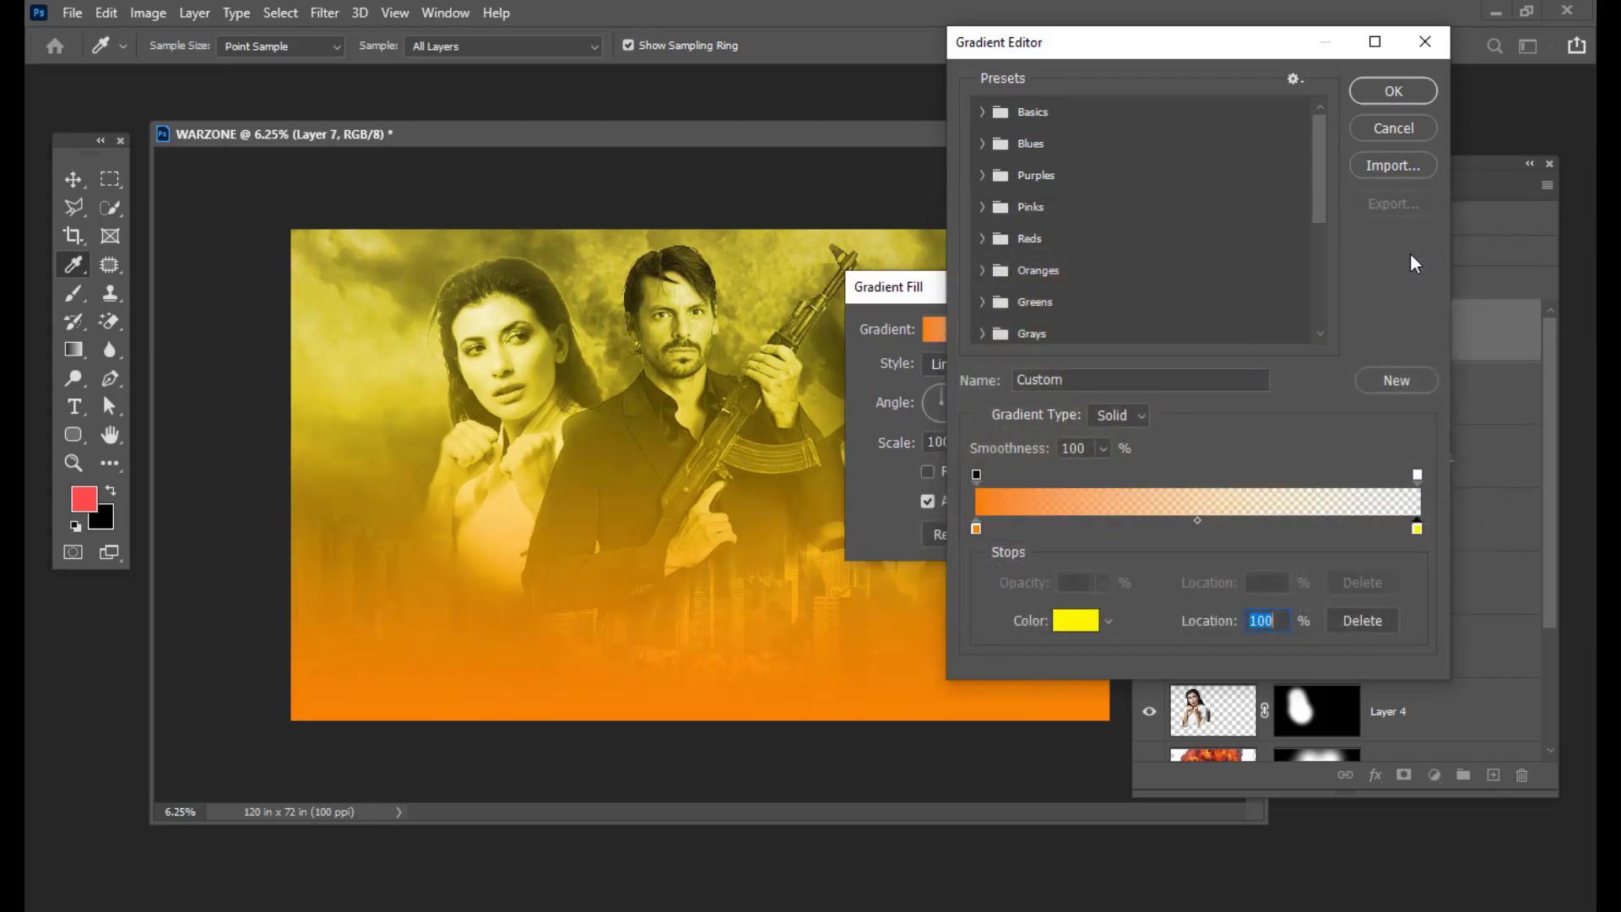
Step: Make the yellow stop 100% opaque, shift the left stop to red-orange fa5403, and confirm the gradient
click(1415, 475)
click(1104, 582)
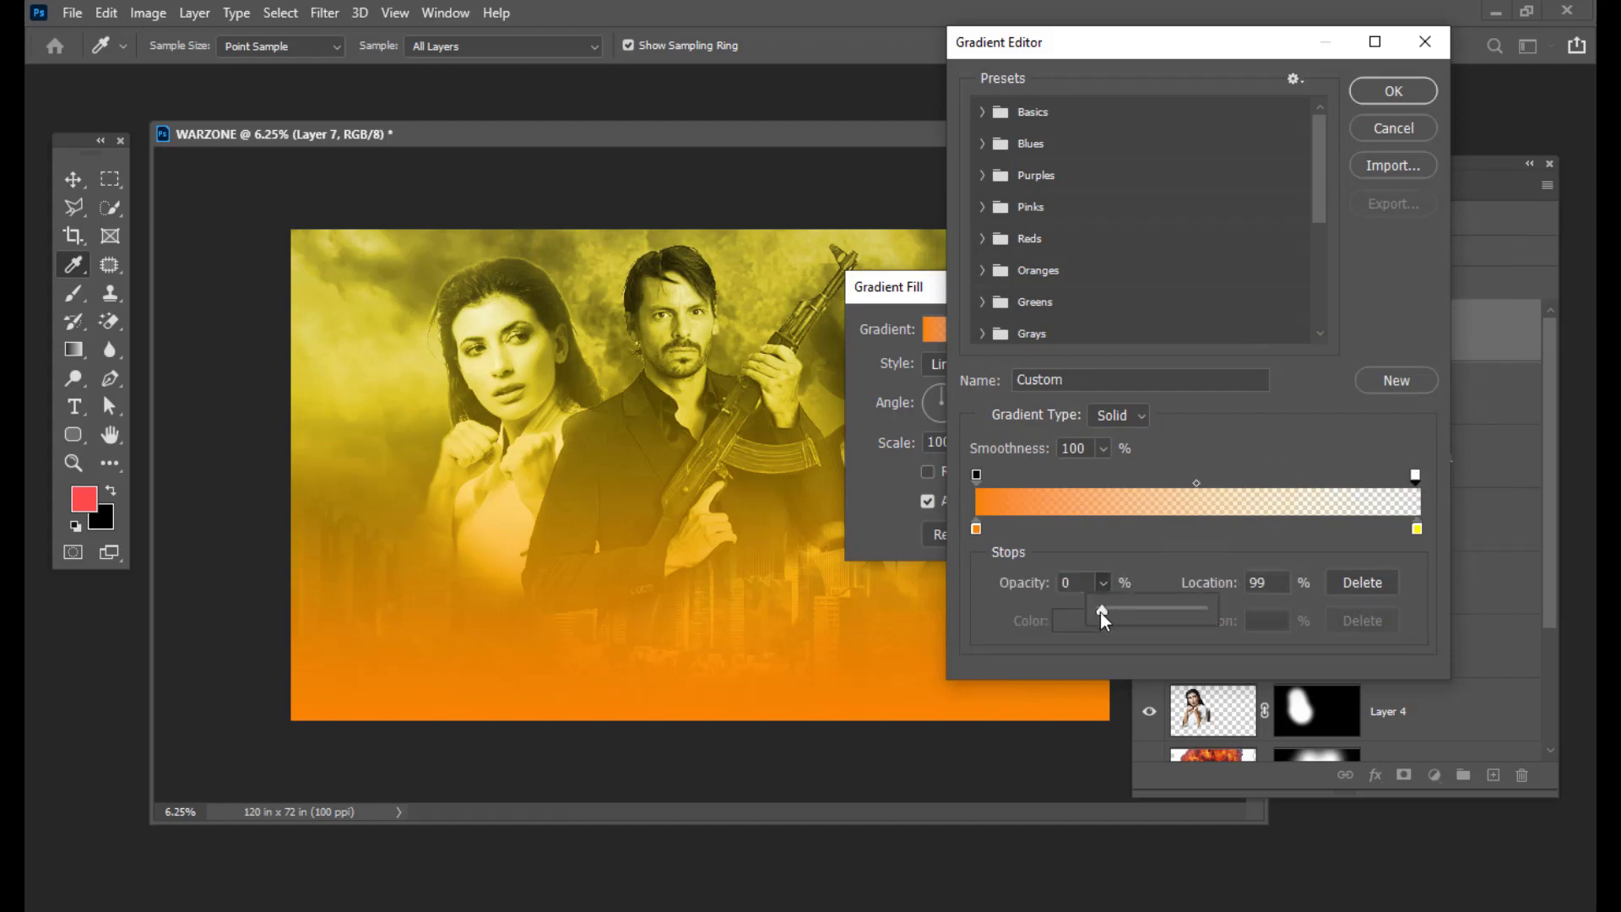
drag(1103, 611, 1305, 633)
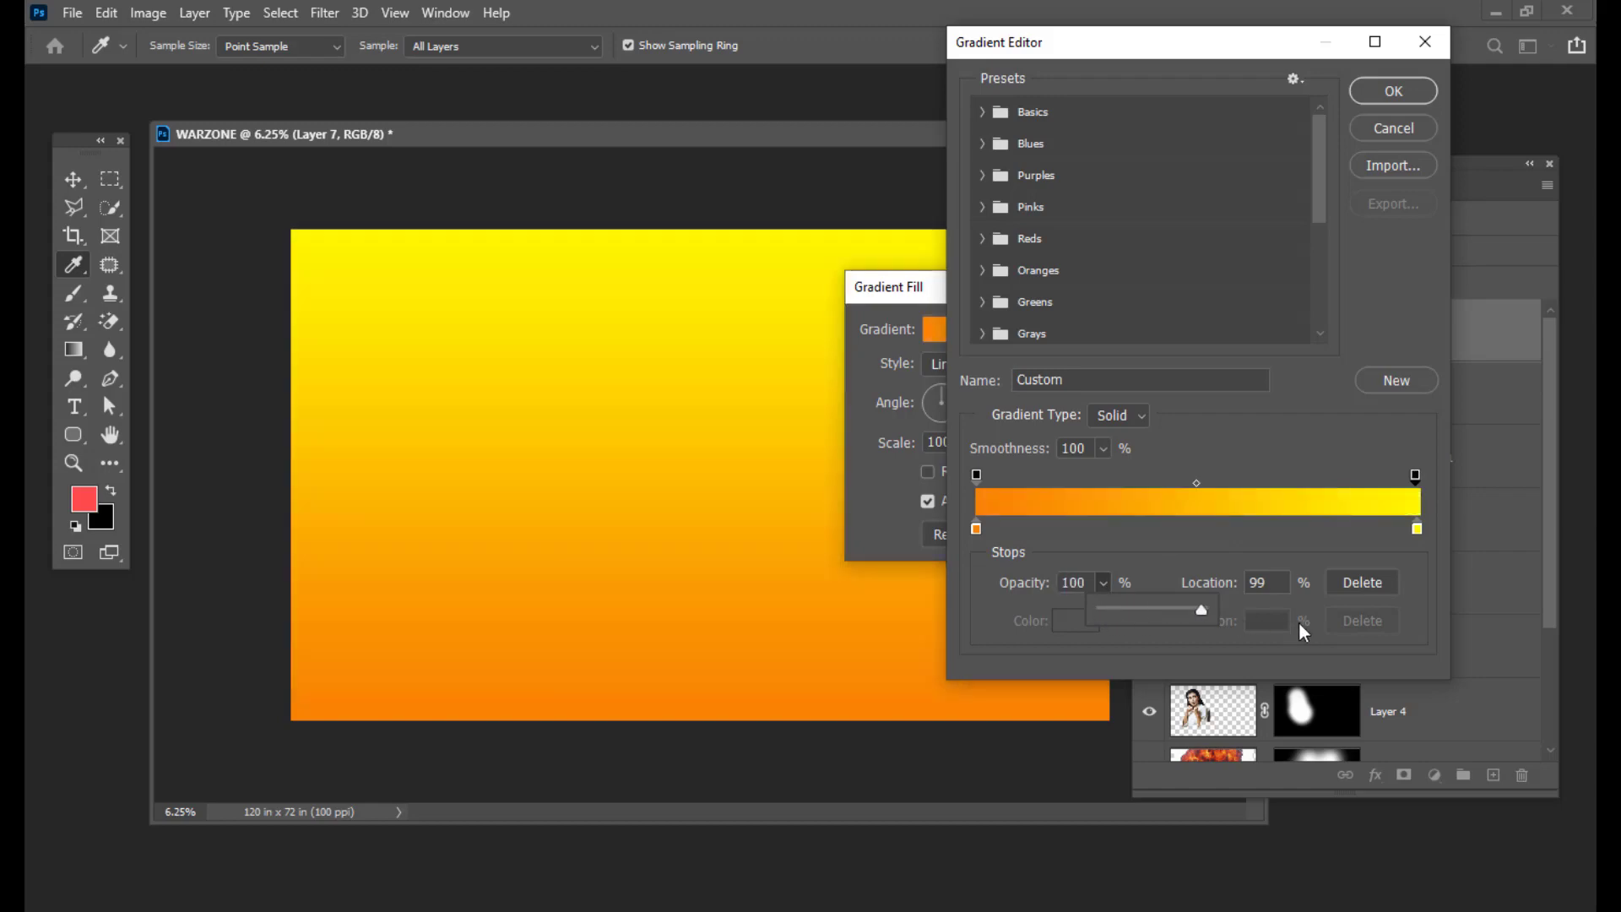
click(1197, 484)
click(1195, 484)
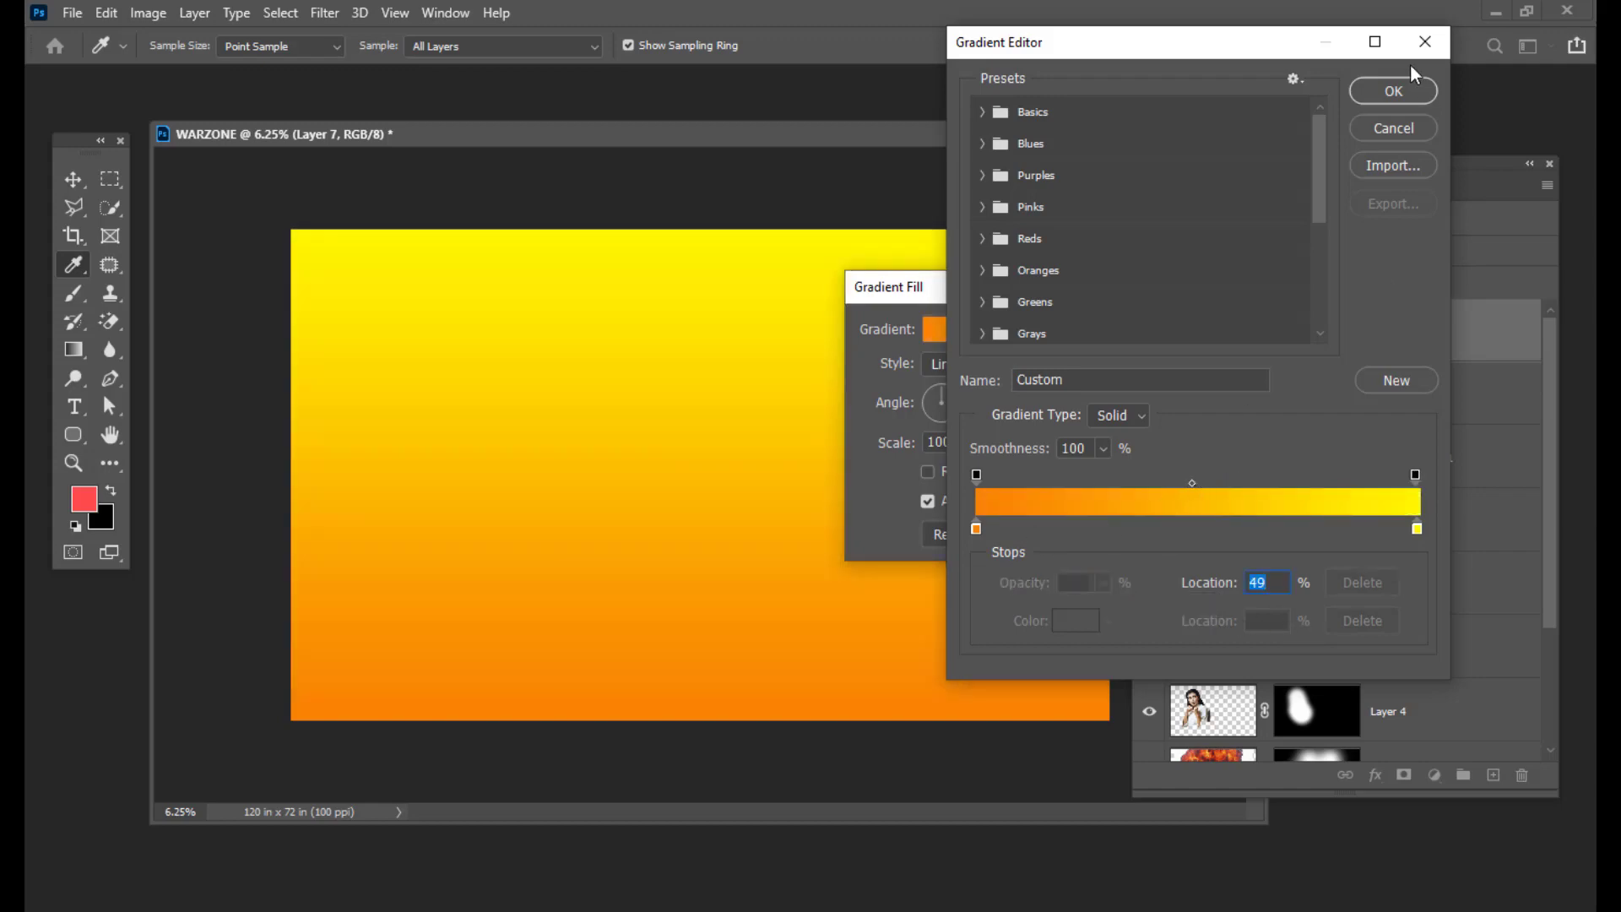
double_click(977, 529)
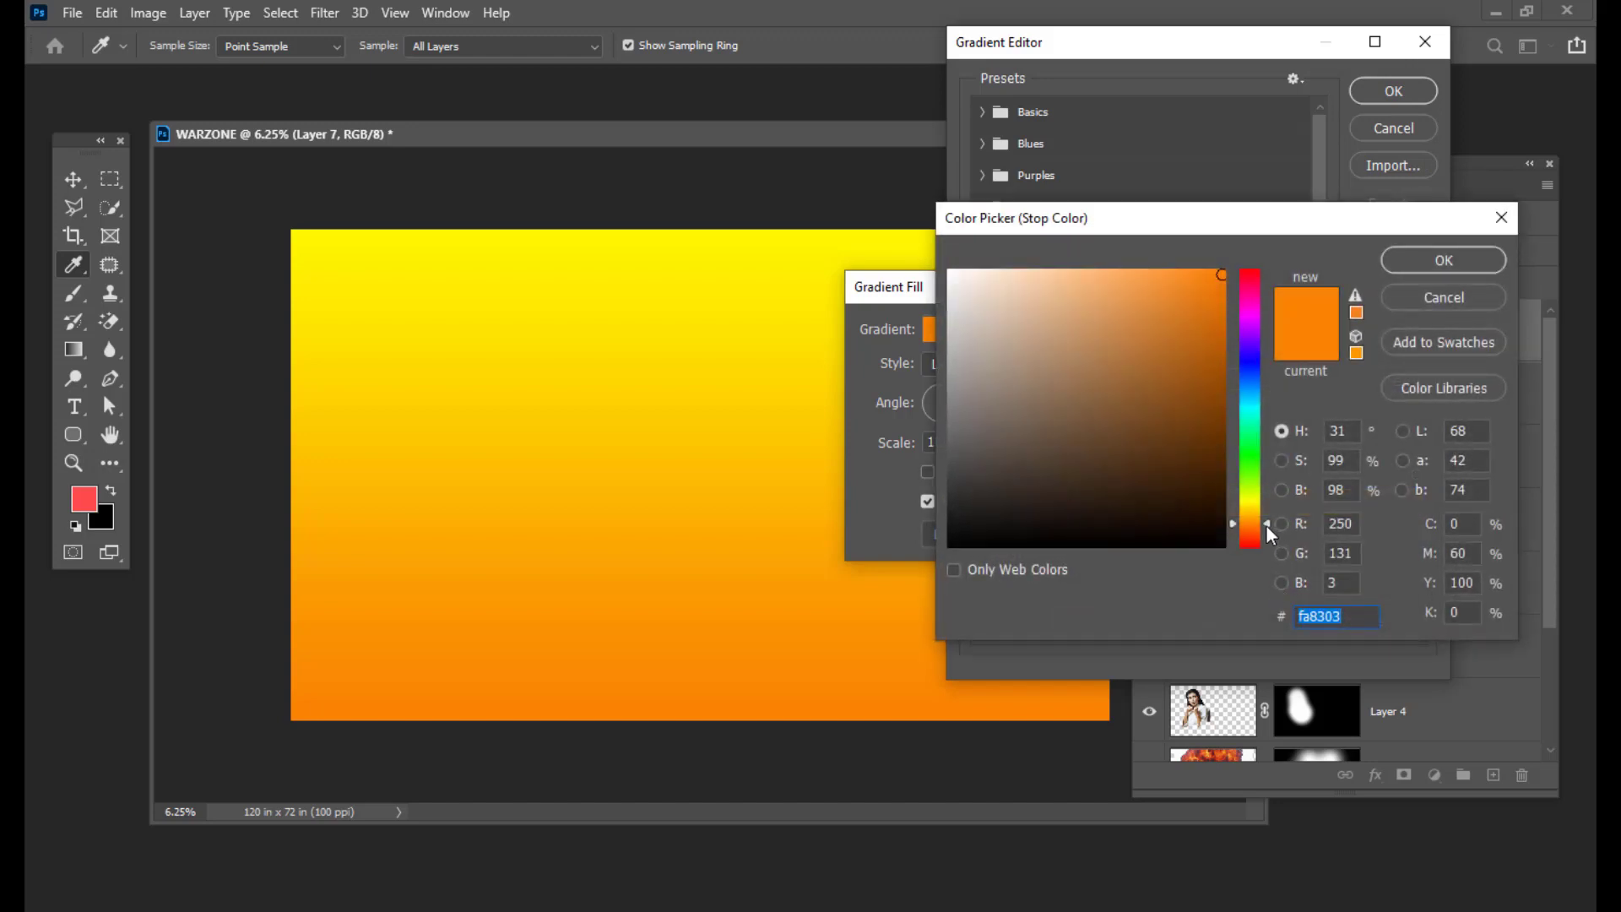
drag(1266, 525, 1267, 534)
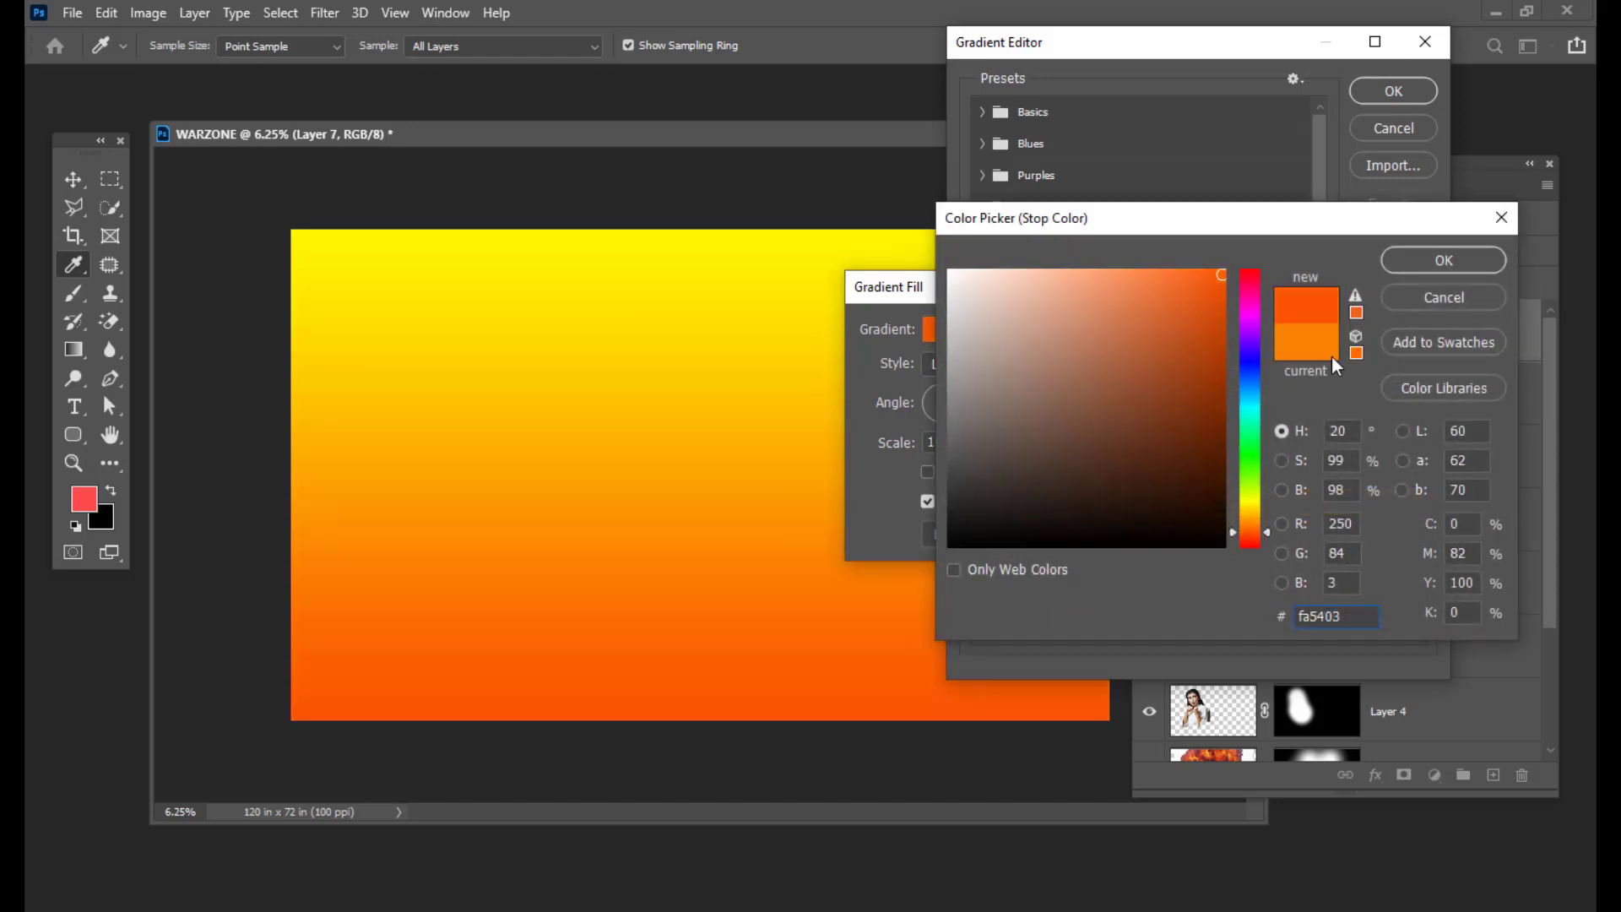
click(1402, 252)
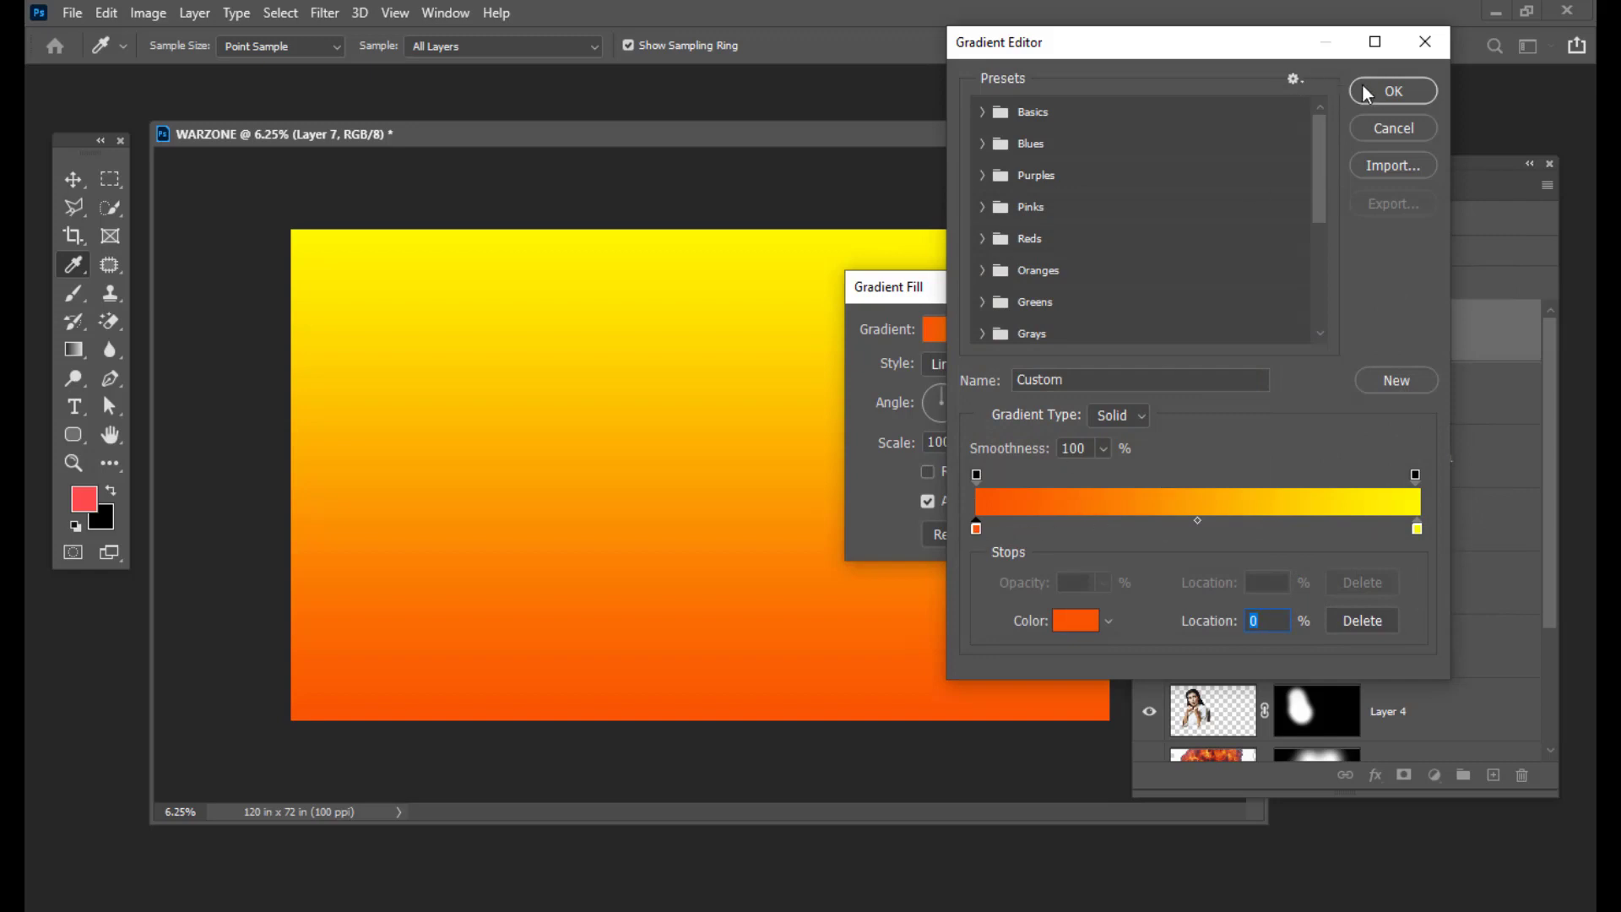
click(1393, 91)
drag(1028, 286, 1066, 285)
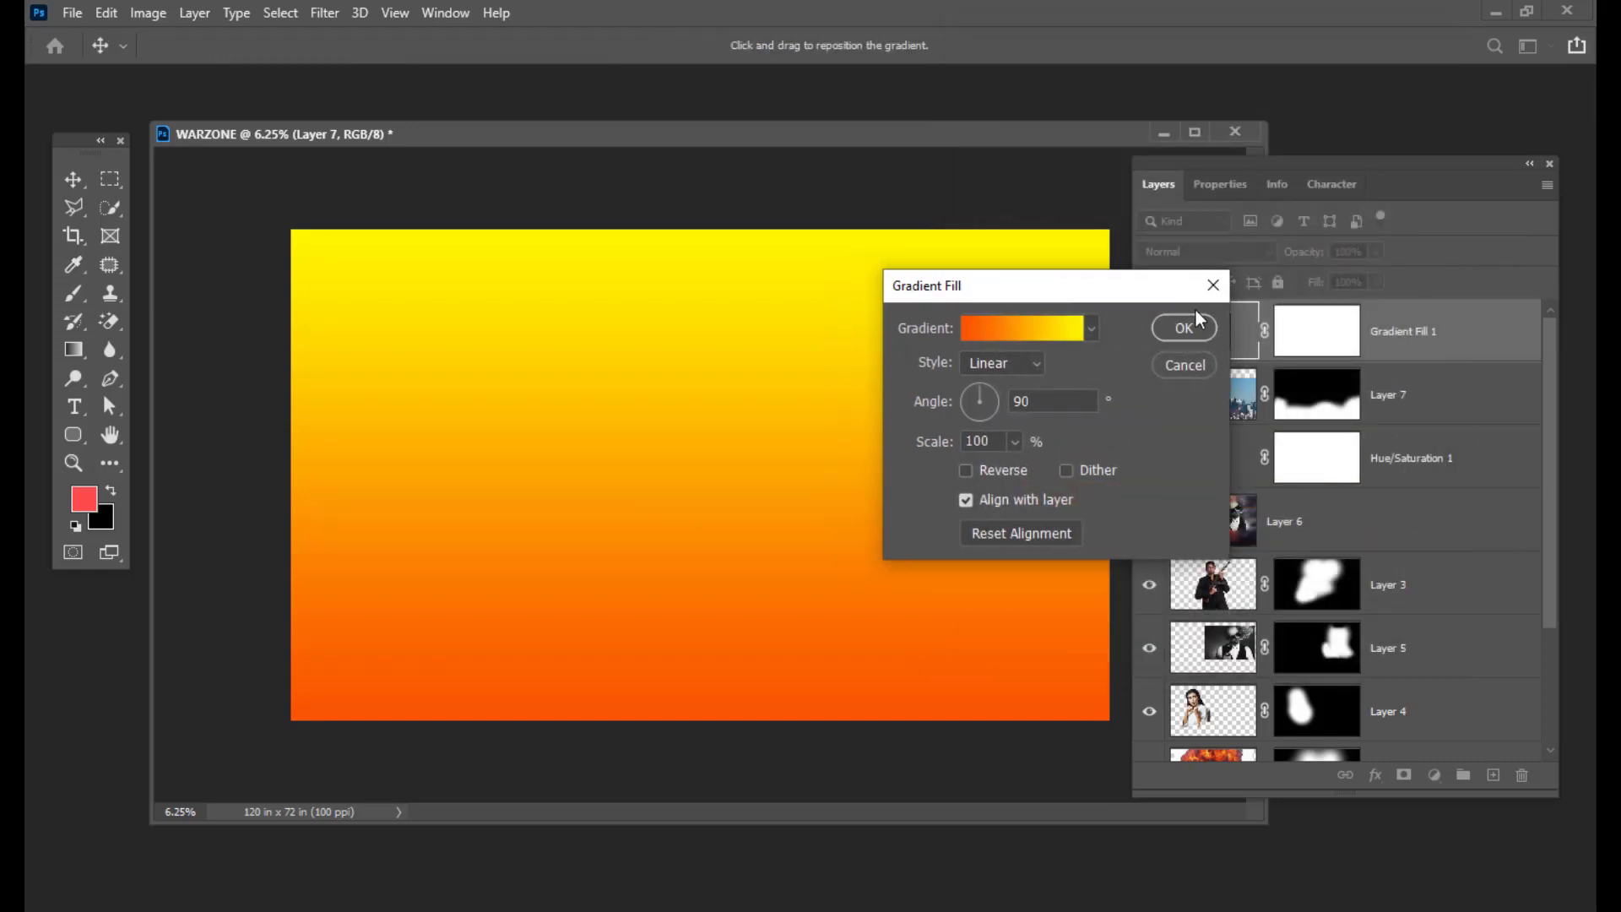
click(1184, 328)
Step: Set Gradient Fill 1 to Soft Light blend mode and select its layer mask
click(1236, 255)
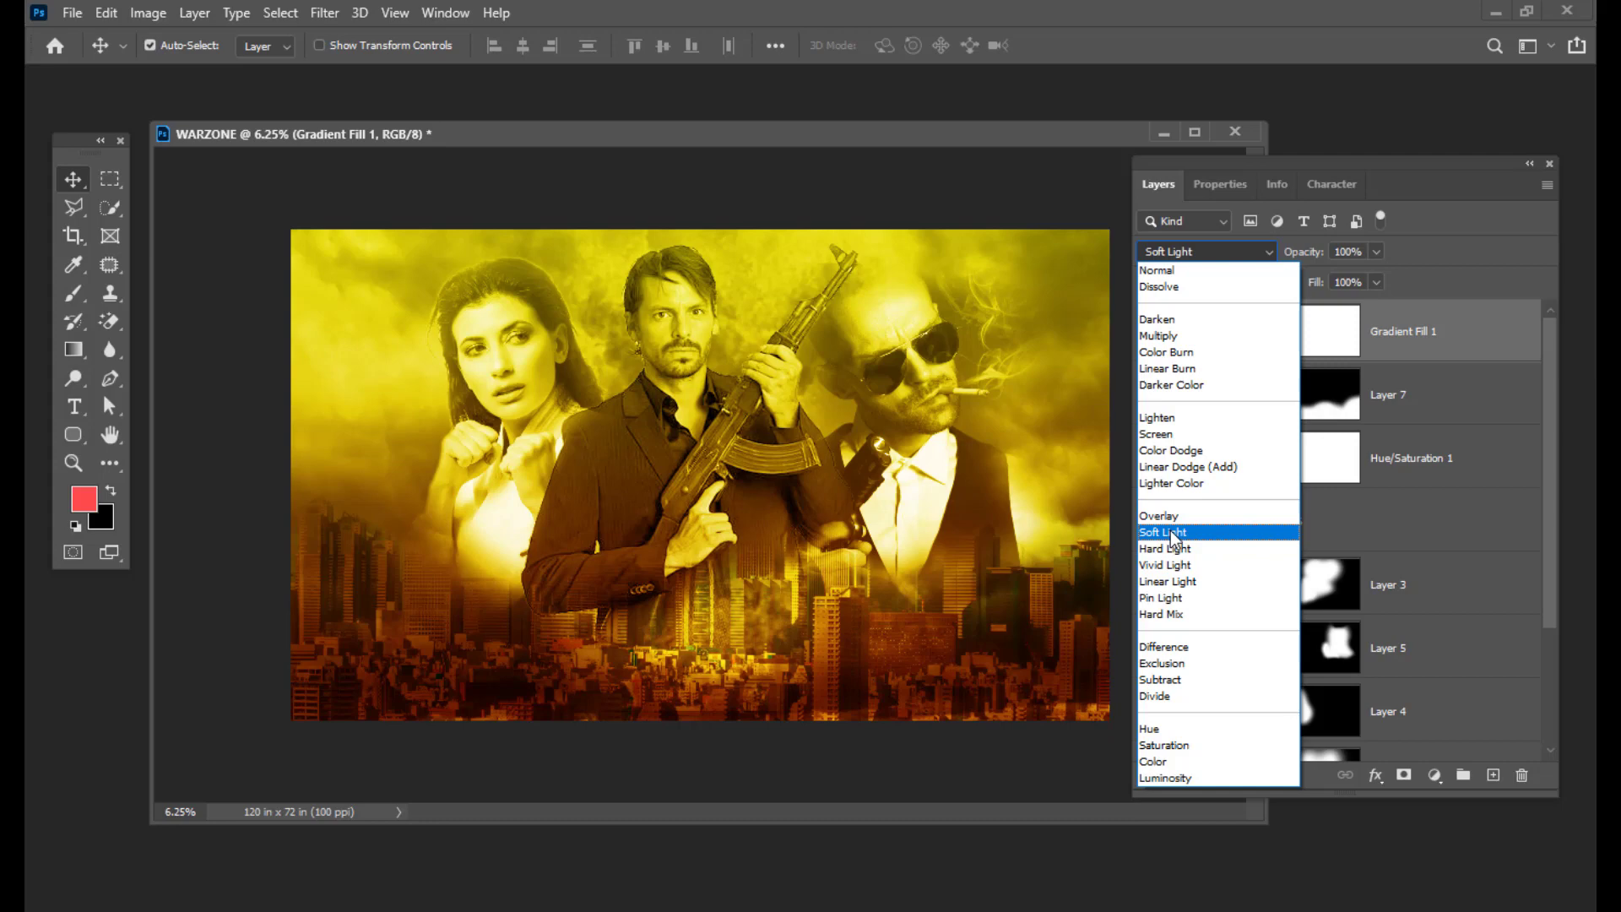
click(1174, 533)
drag(1255, 155, 1208, 190)
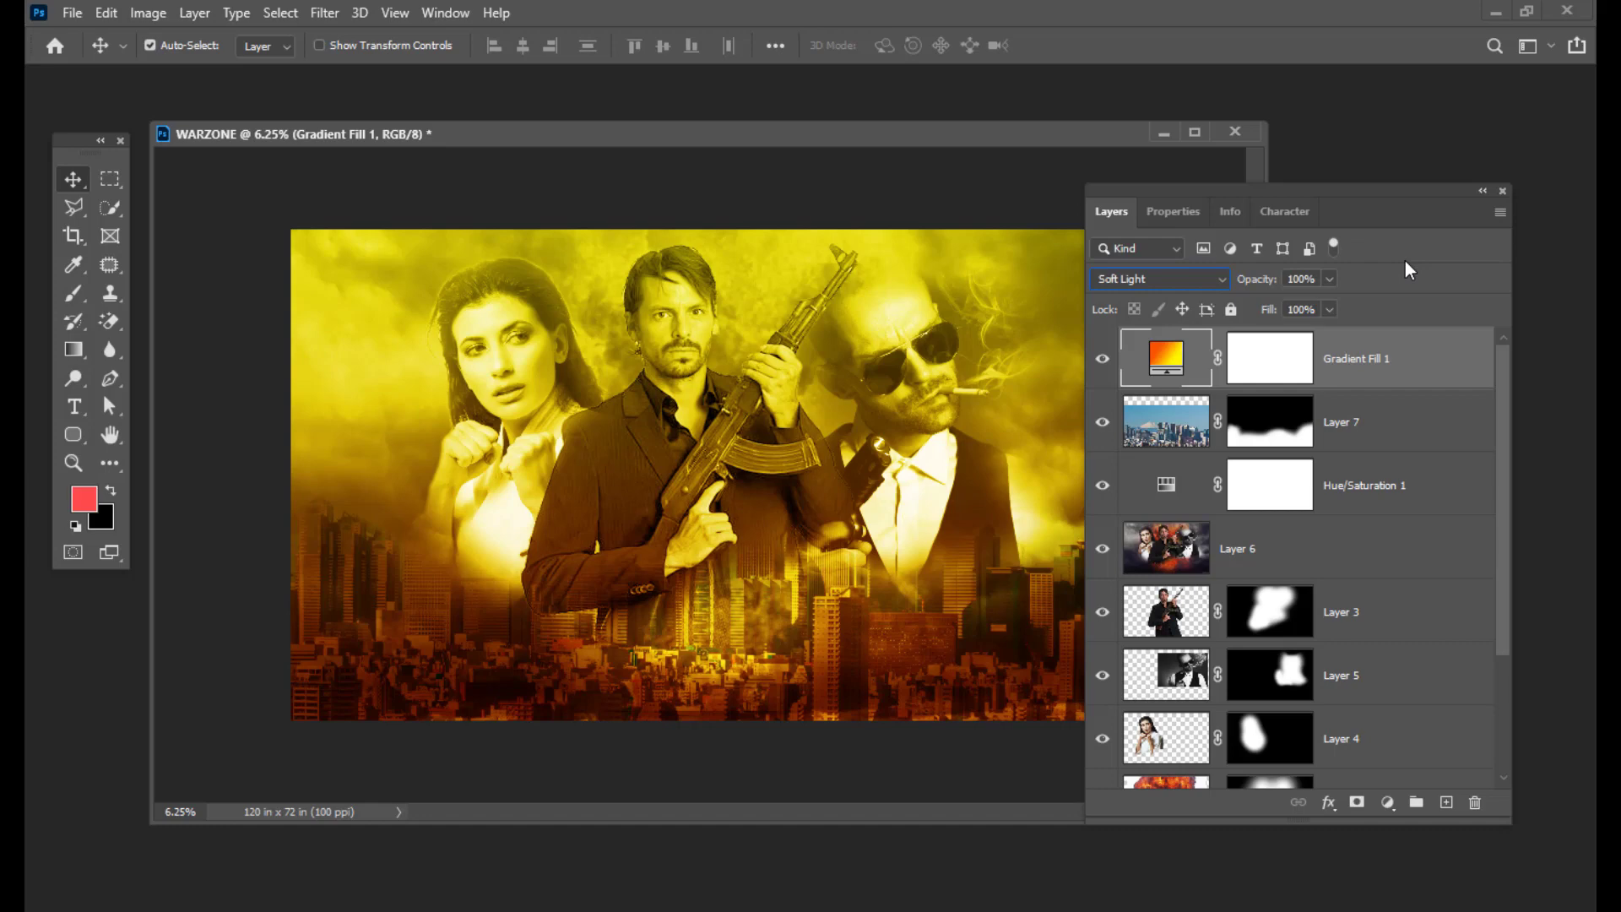
drag(1224, 190, 1264, 191)
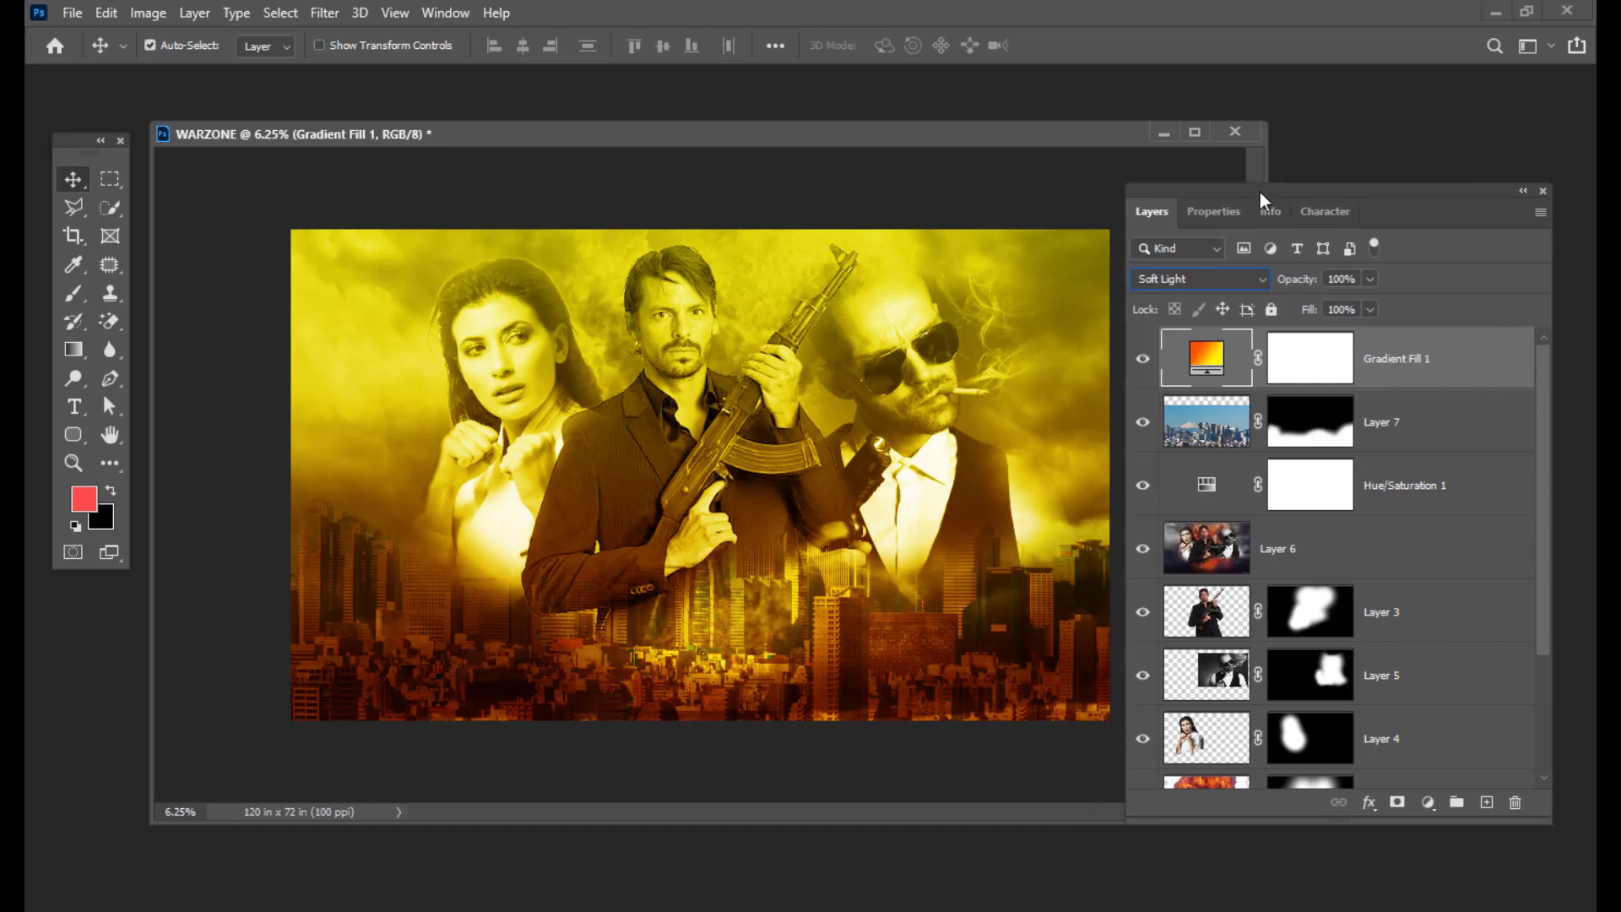
drag(1215, 195, 1167, 199)
click(1288, 370)
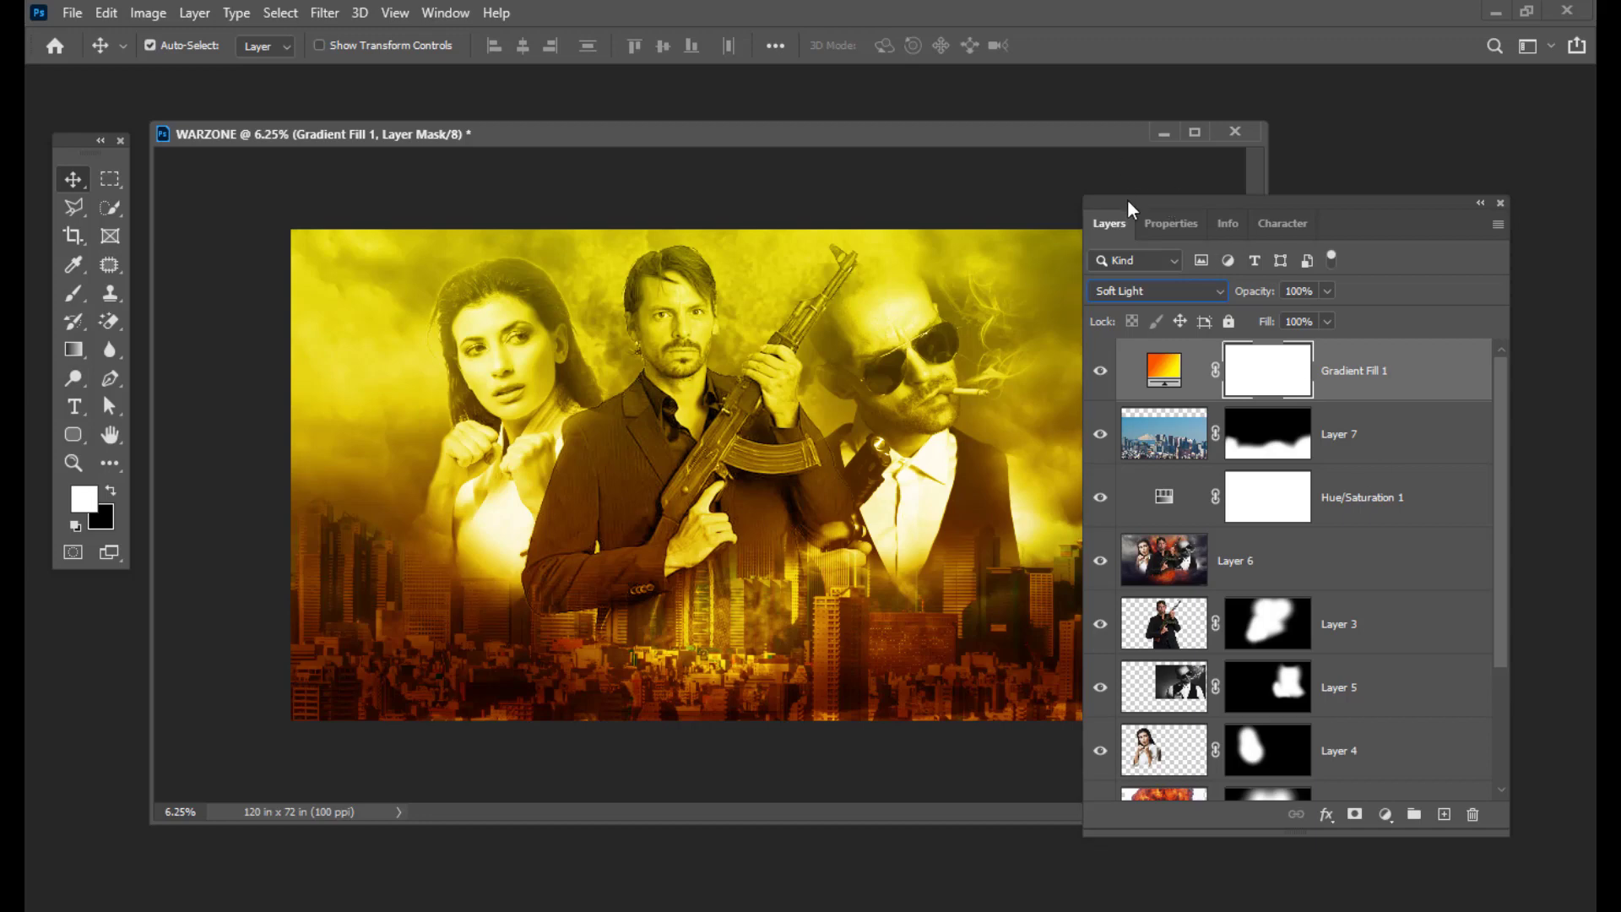
Step: Paint black with a 2300 px brush on the Gradient Fill 1 mask over the woman's face and hands
drag(1127, 199, 1145, 208)
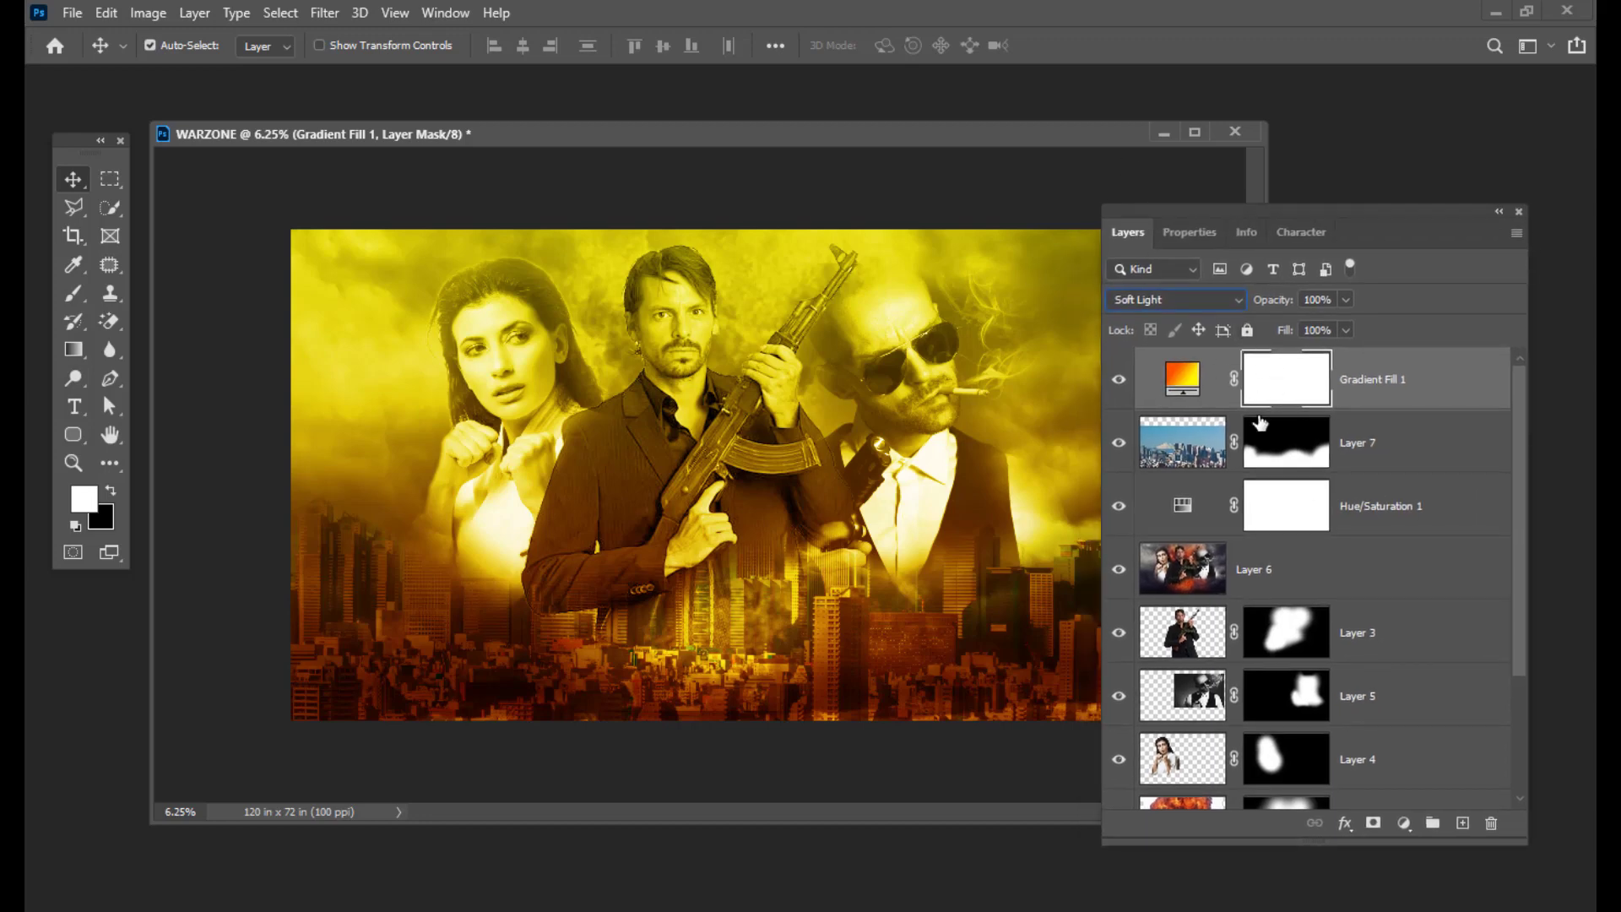
click(95, 306)
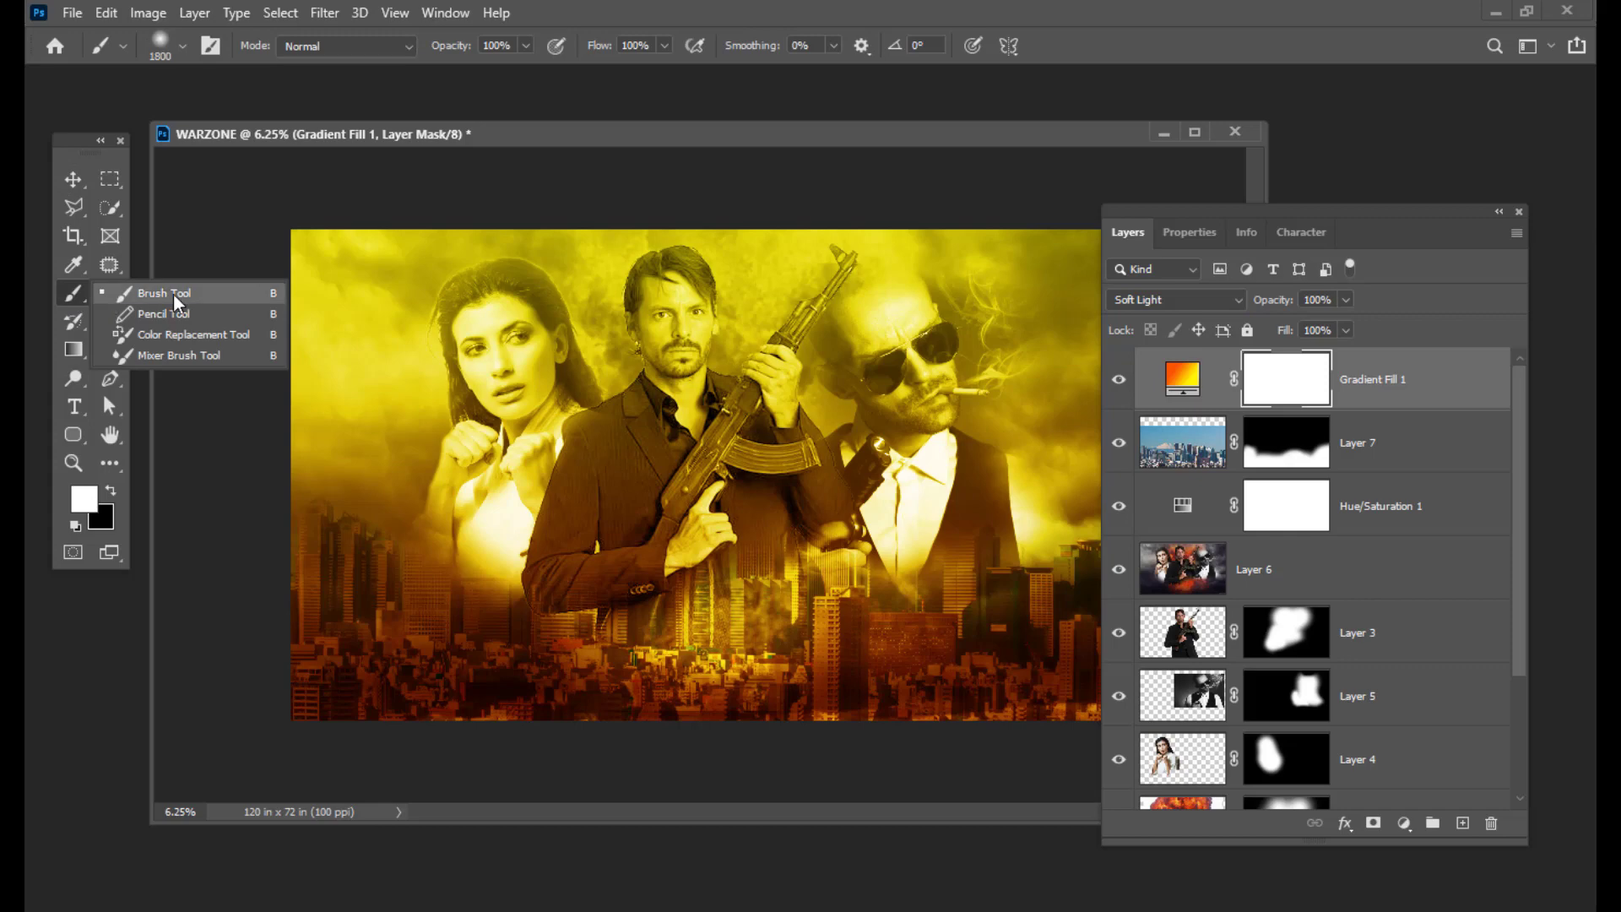
click(173, 297)
key(bracketright)
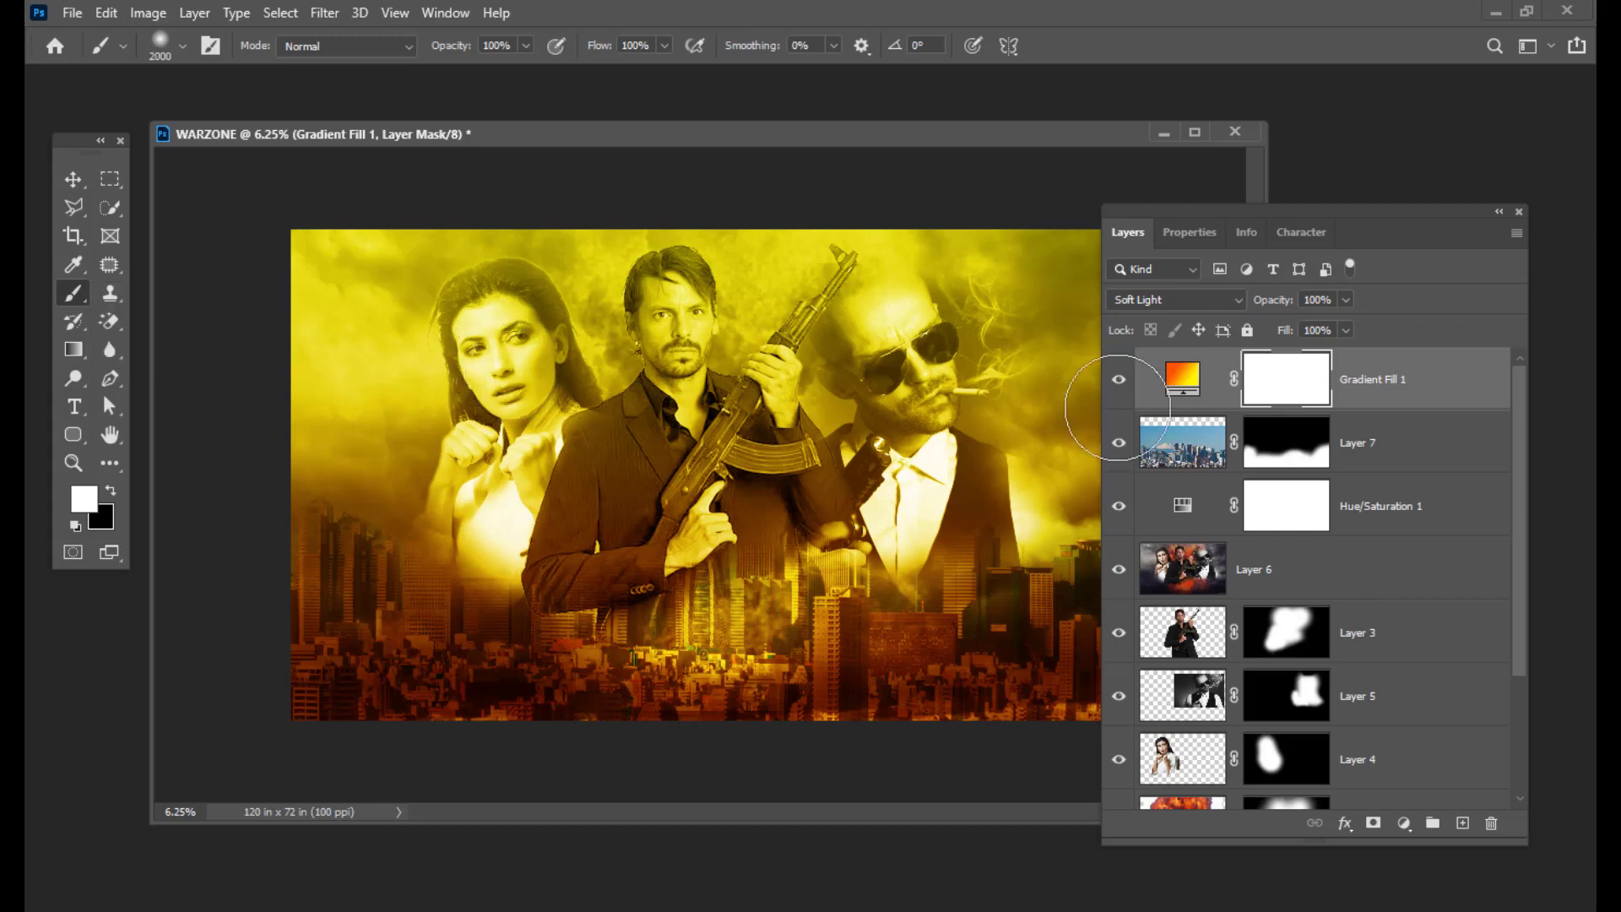
key(bracketright)
key(bracketright)
key(bracketright)
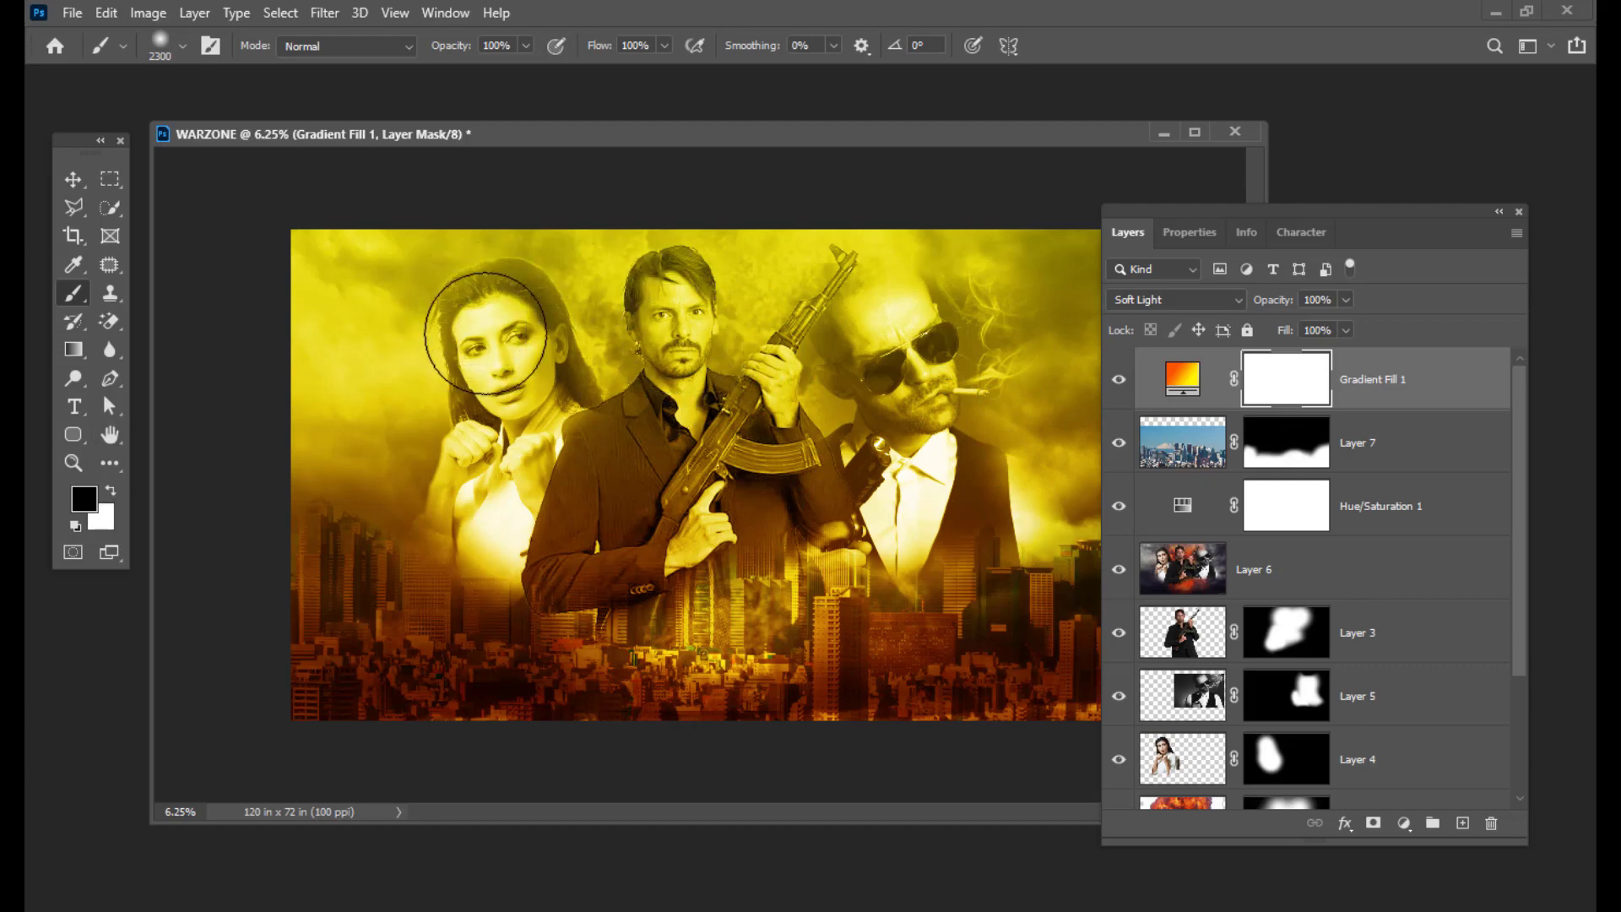
mouse_move(470, 332)
mouse_down()
mouse_move(533, 397)
mouse_move(508, 443)
mouse_move(574, 420)
mouse_move(710, 298)
mouse_move(664, 314)
mouse_move(687, 314)
mouse_move(680, 406)
mouse_move(907, 373)
mouse_move(899, 403)
mouse_move(899, 346)
mouse_move(914, 409)
mouse_move(812, 463)
mouse_move(738, 422)
mouse_move(678, 339)
mouse_move(515, 425)
mouse_move(525, 438)
mouse_move(494, 458)
mouse_move(543, 471)
mouse_move(492, 479)
mouse_up()
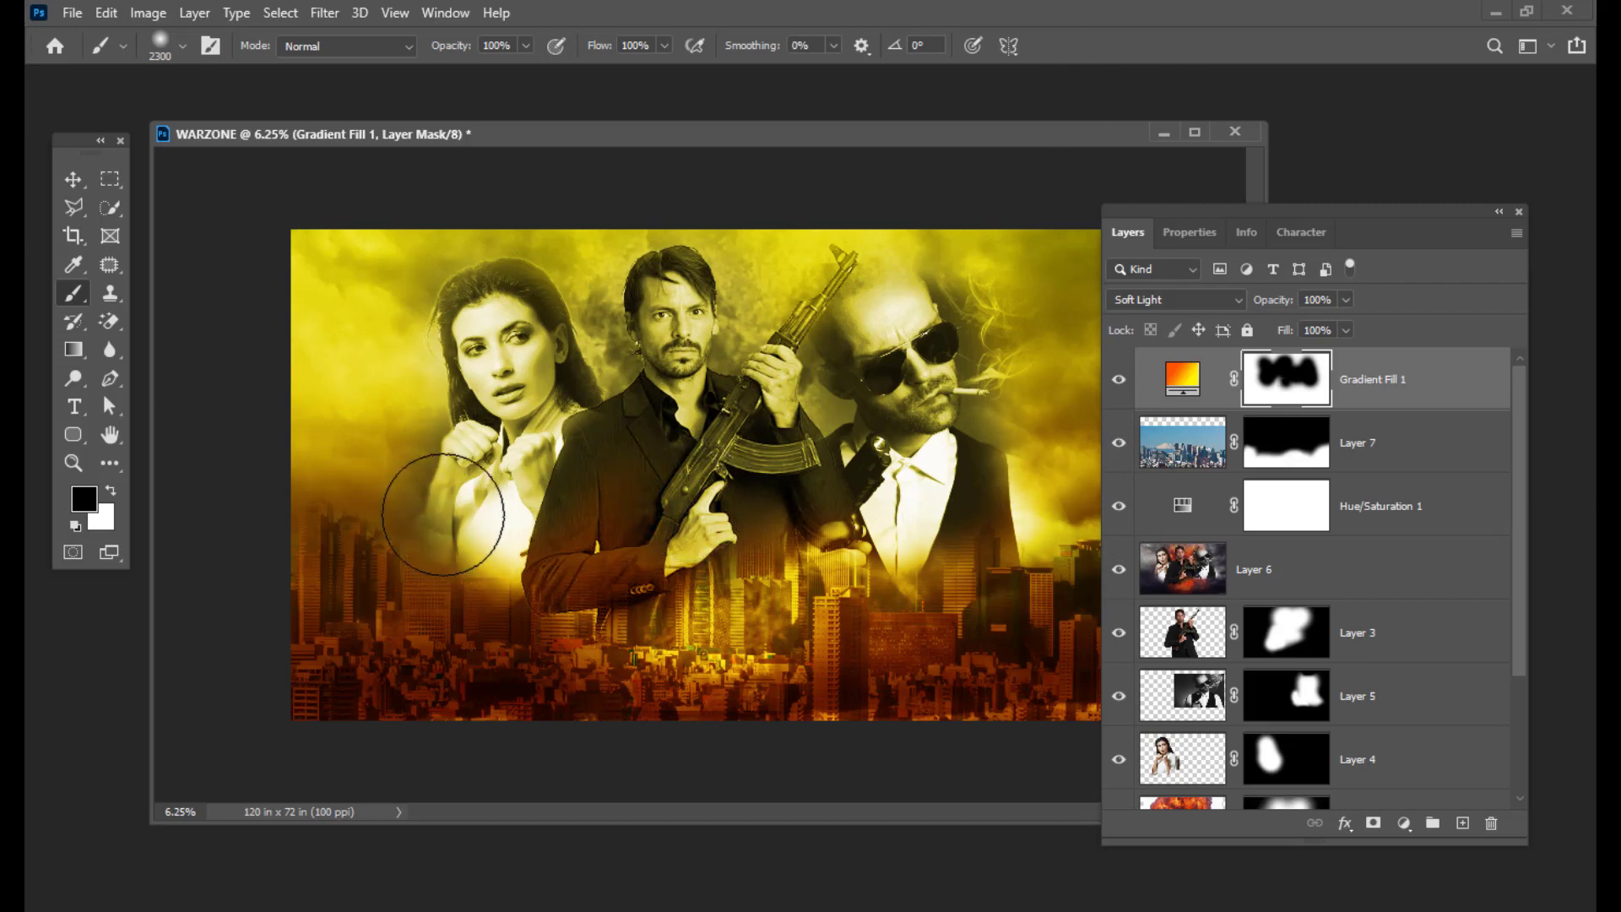
click(460, 500)
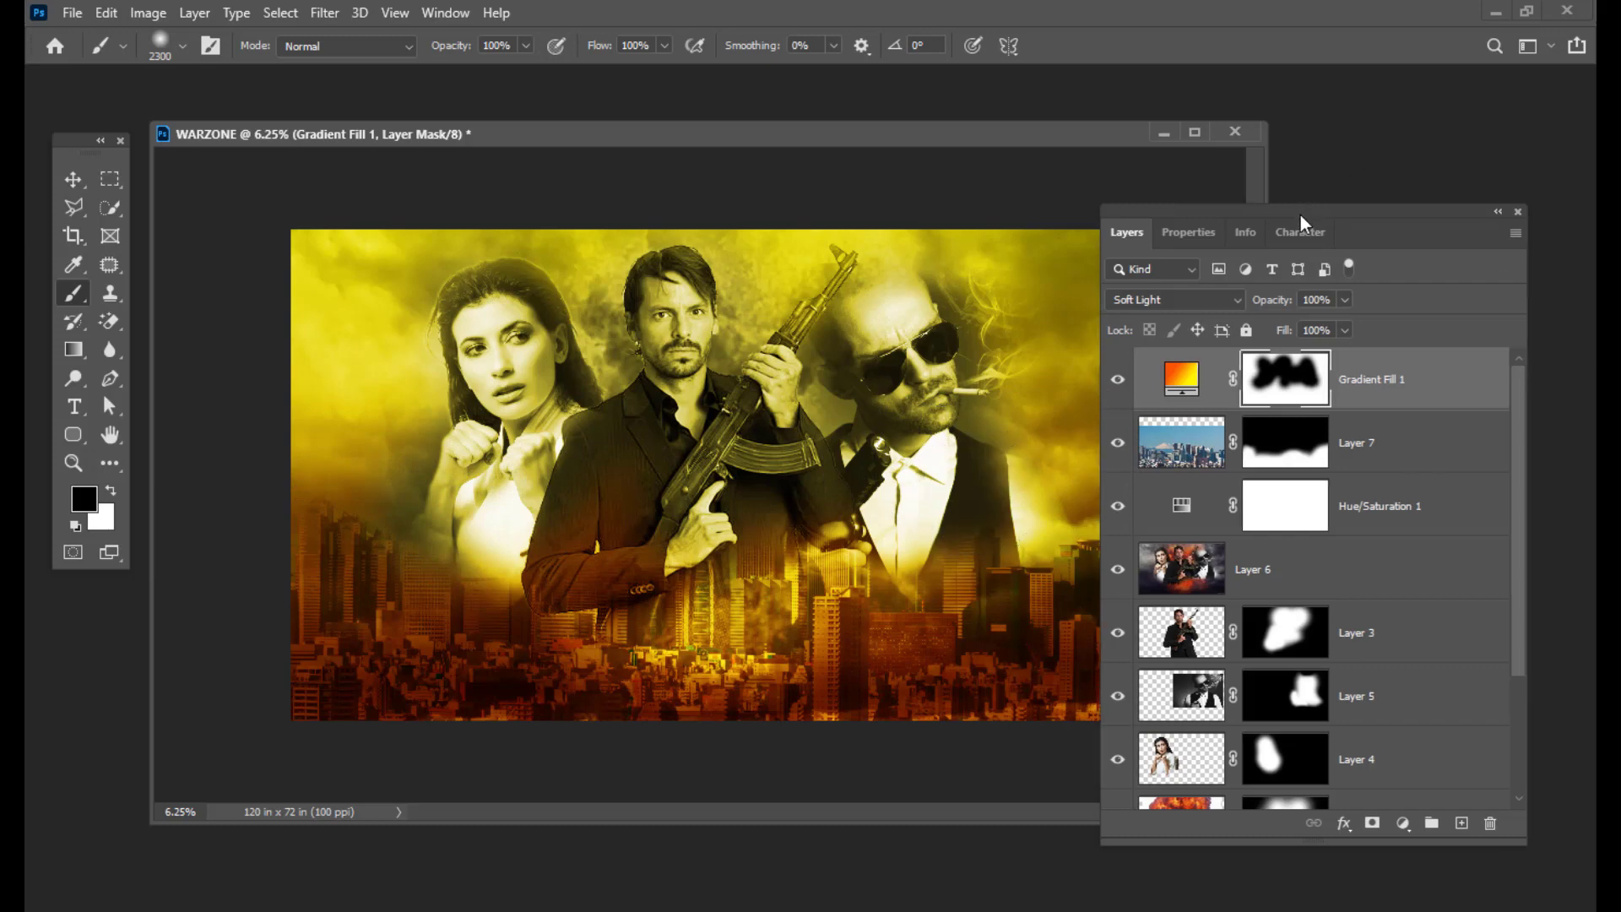
Step: Add a Curves 1 layer that lowers the RGB midtones and pulls the Green curve down from 149 to 108
drag(1299, 213, 1294, 201)
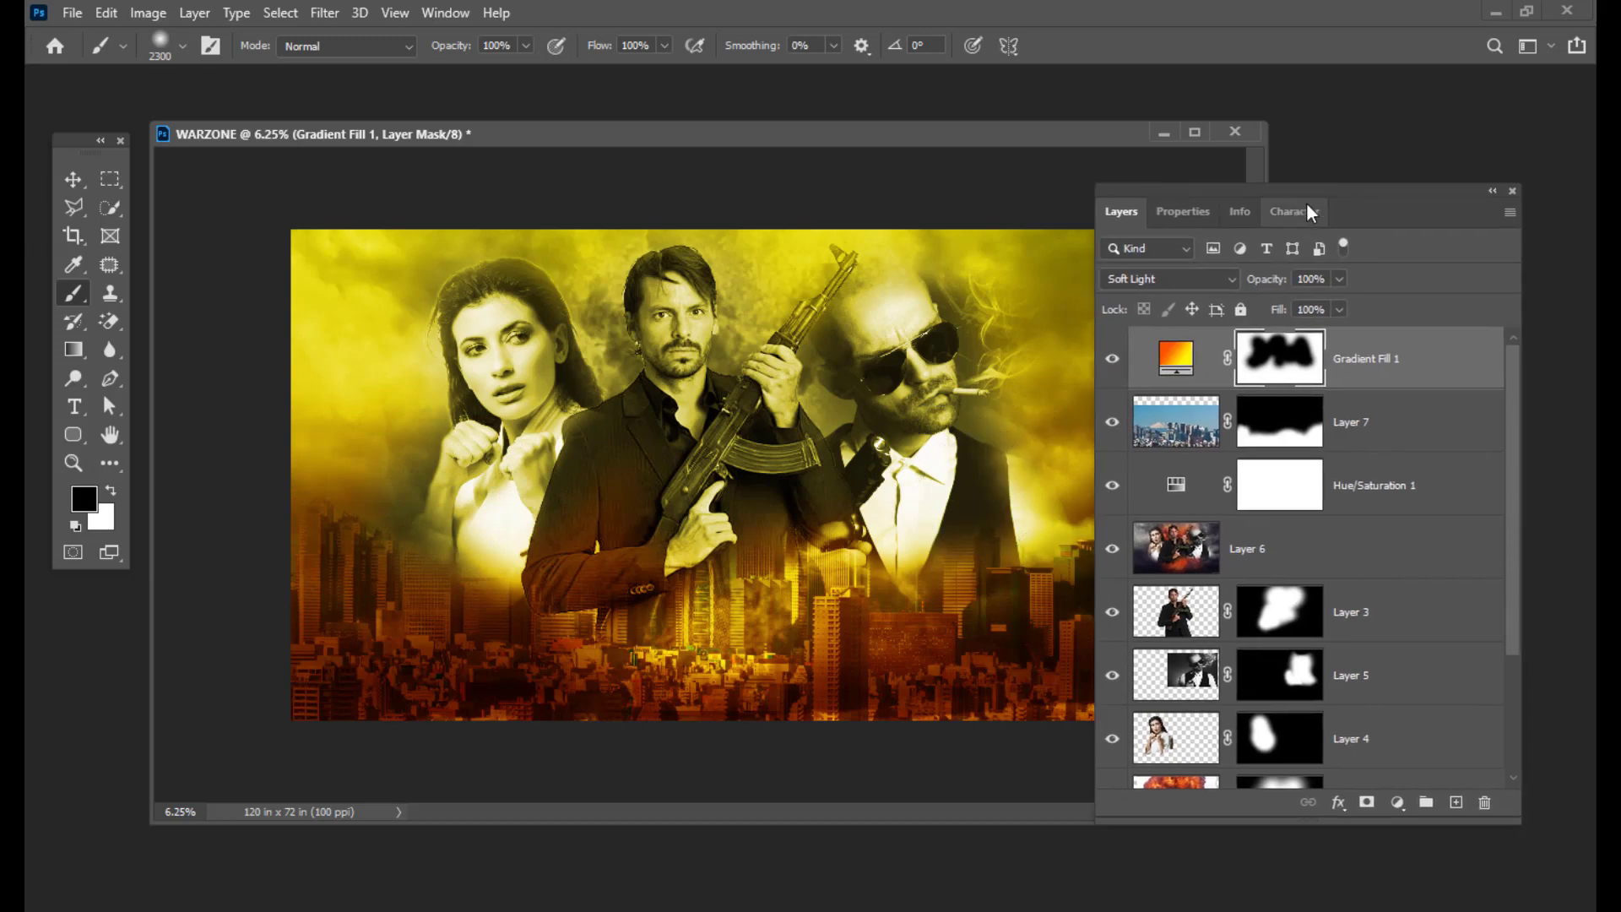
drag(1320, 189, 1362, 189)
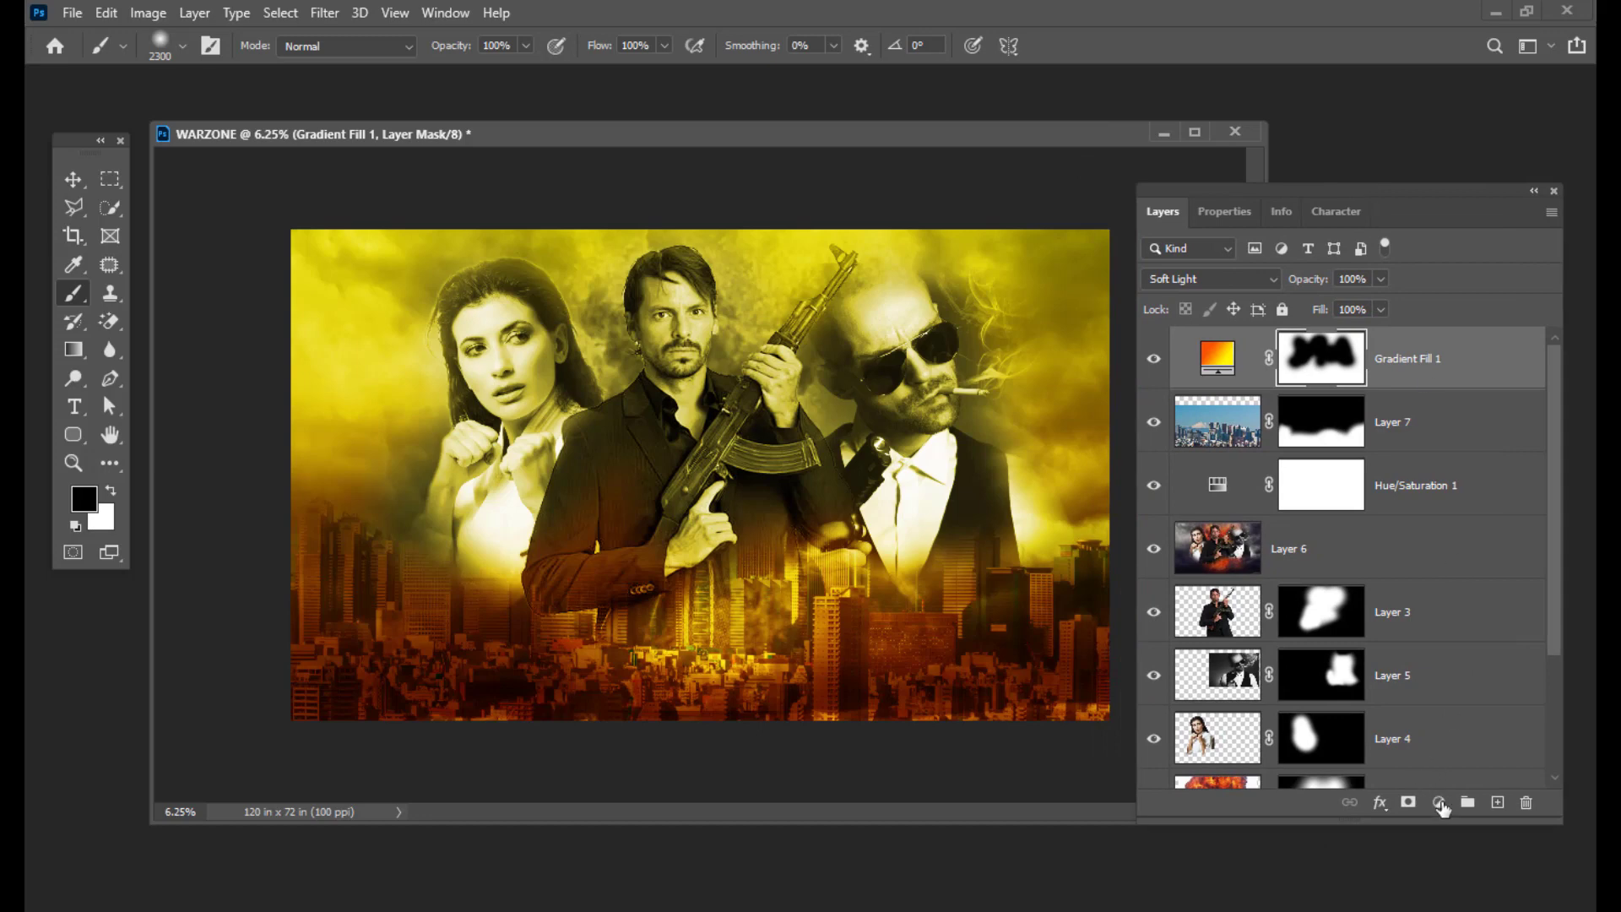
click(1437, 804)
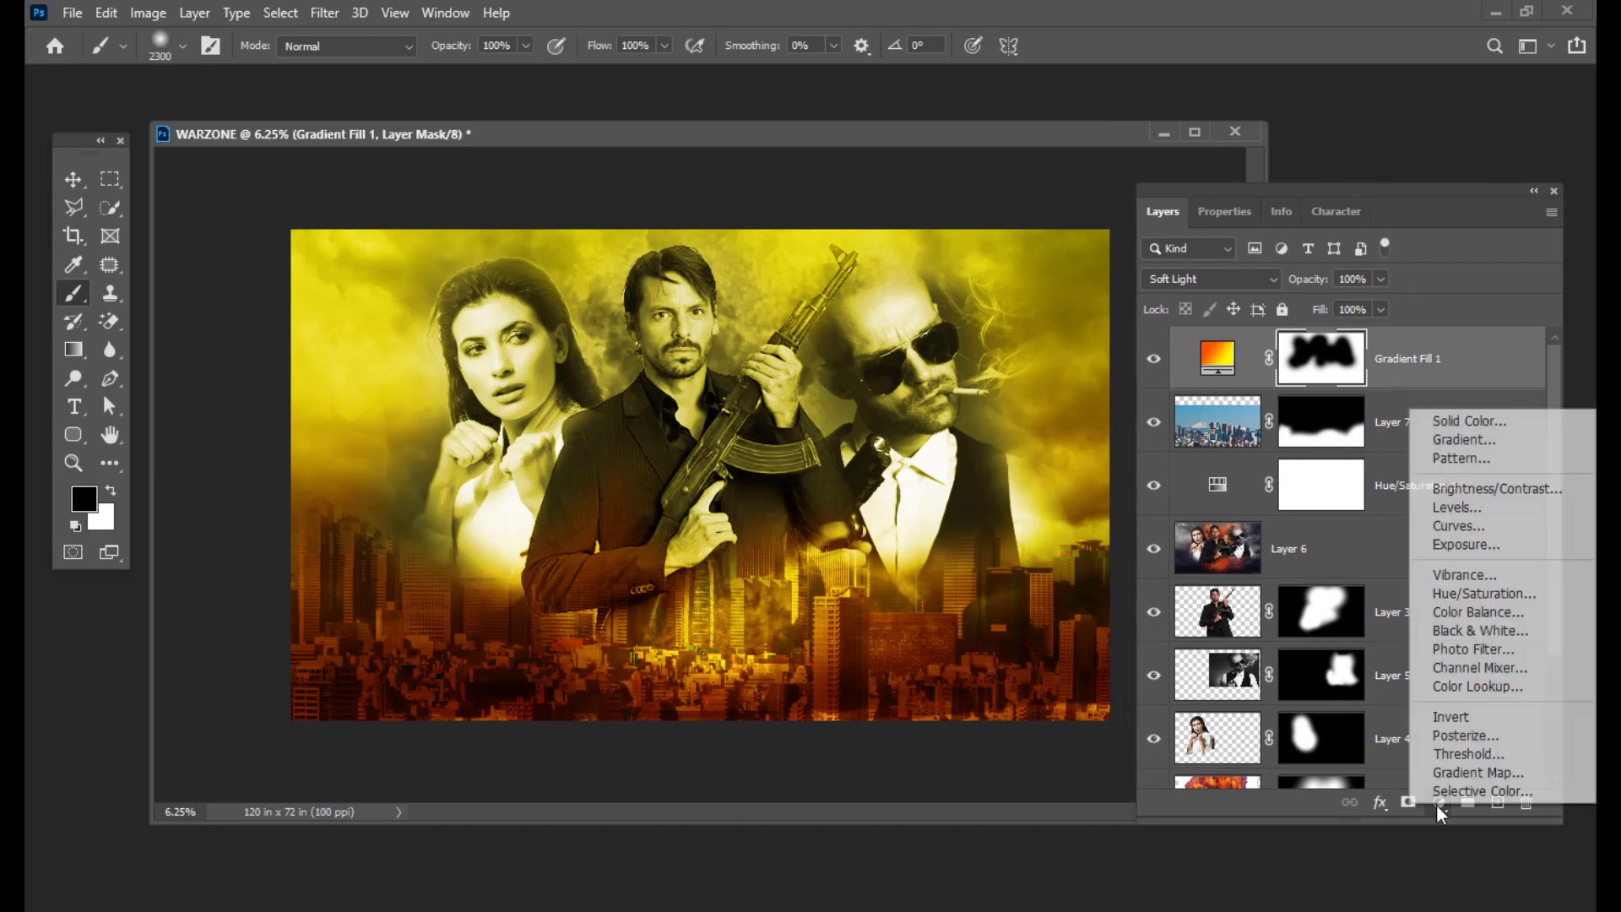
click(1454, 526)
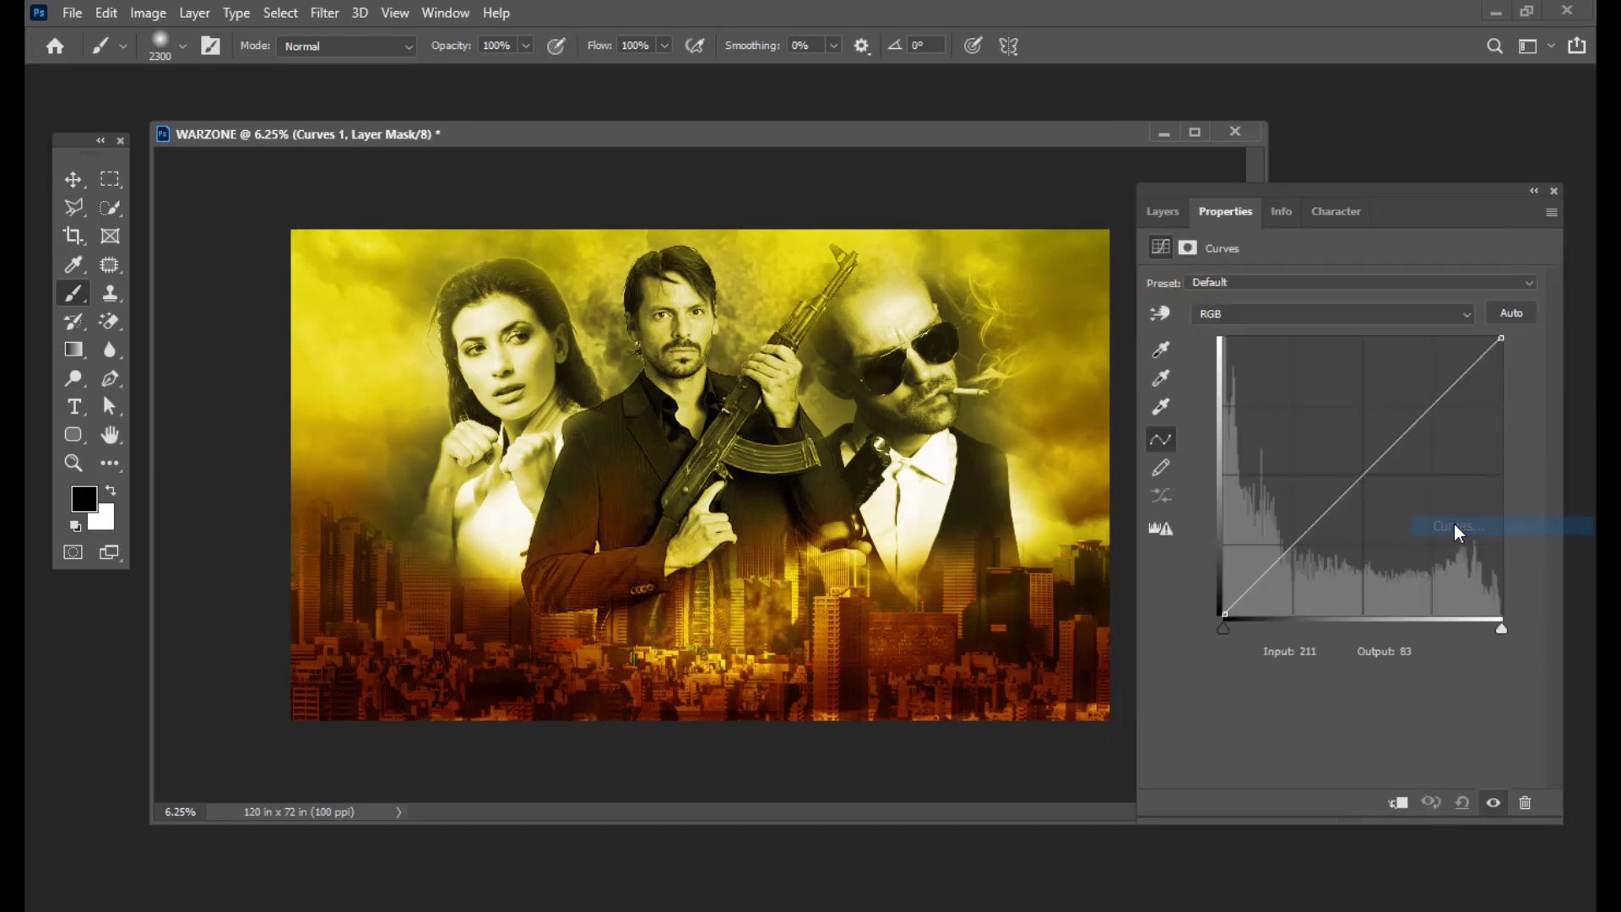
drag(1286, 188, 1257, 190)
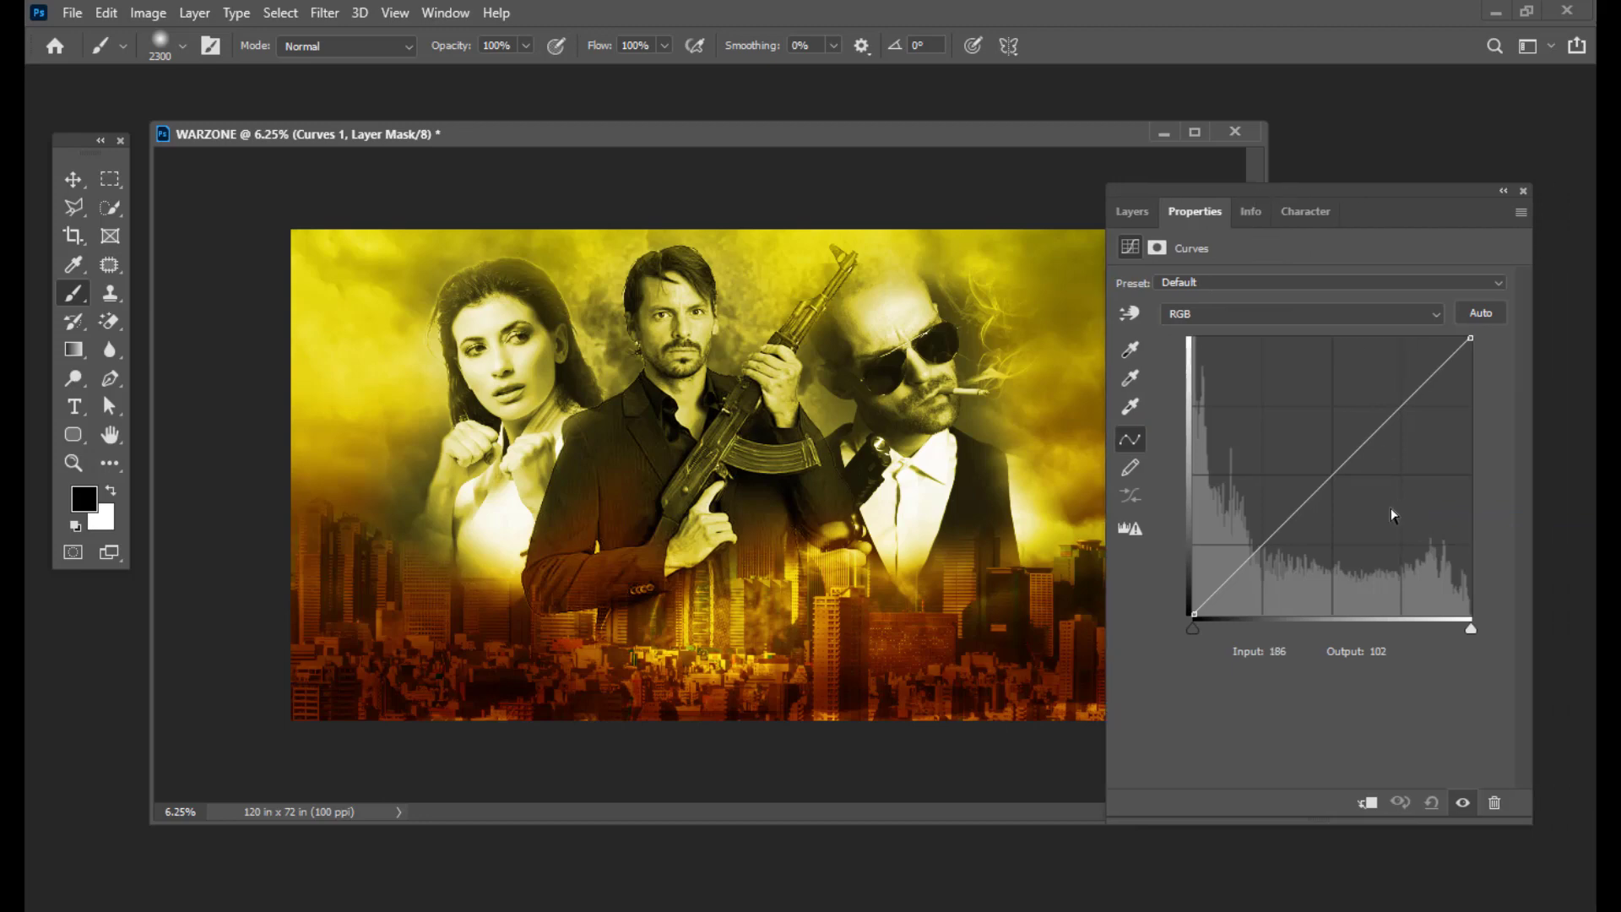
drag(1340, 471, 1358, 500)
click(1219, 314)
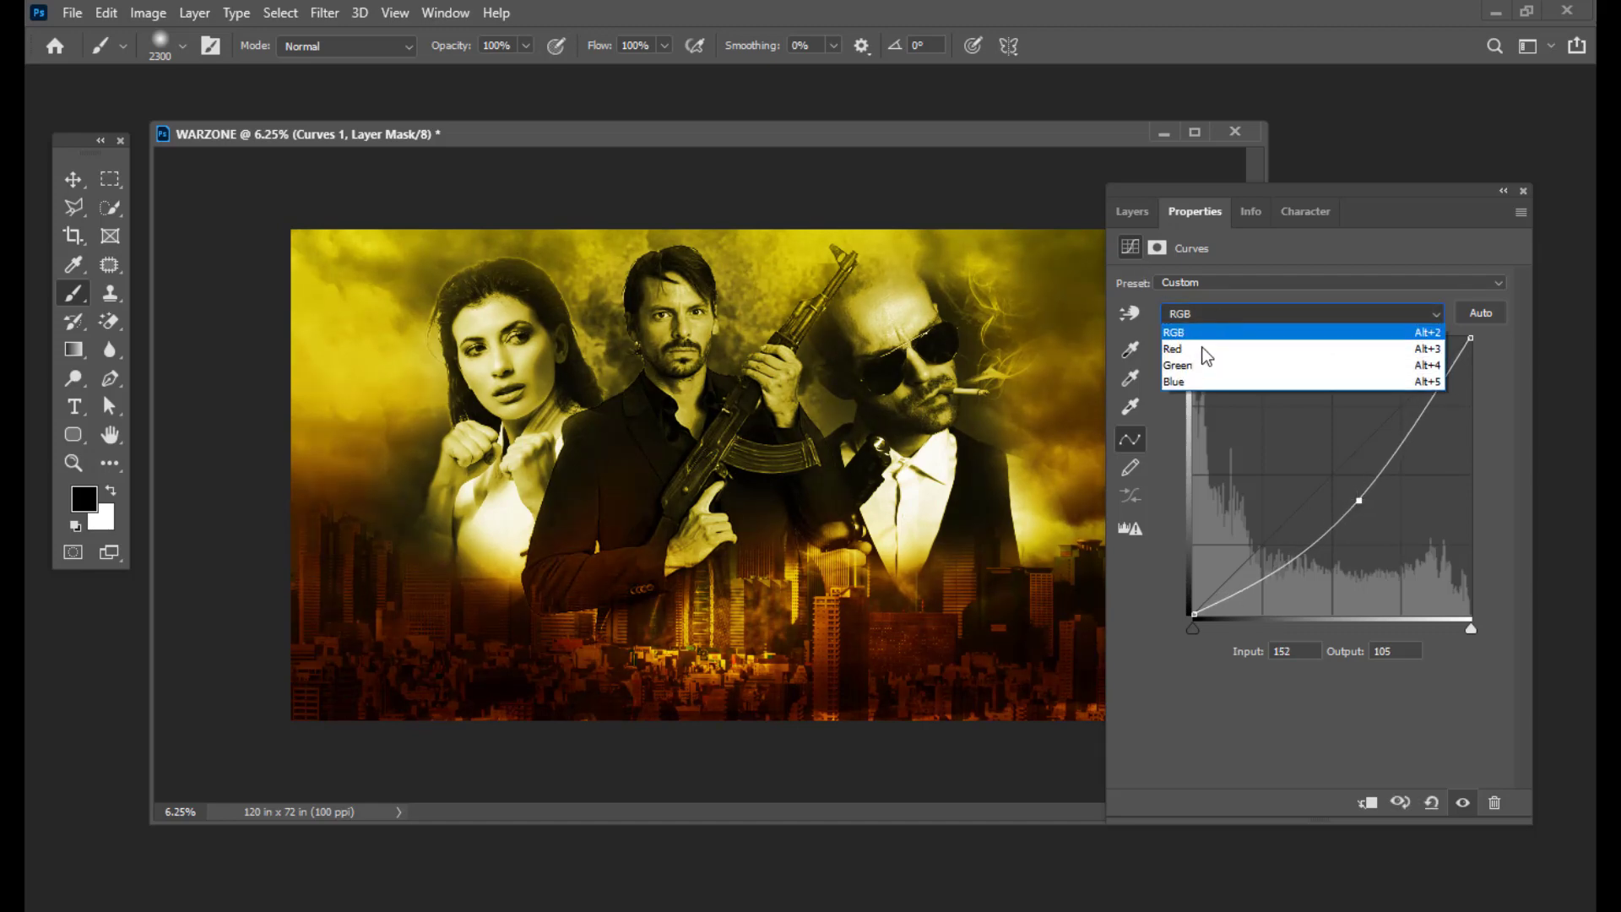
click(1196, 372)
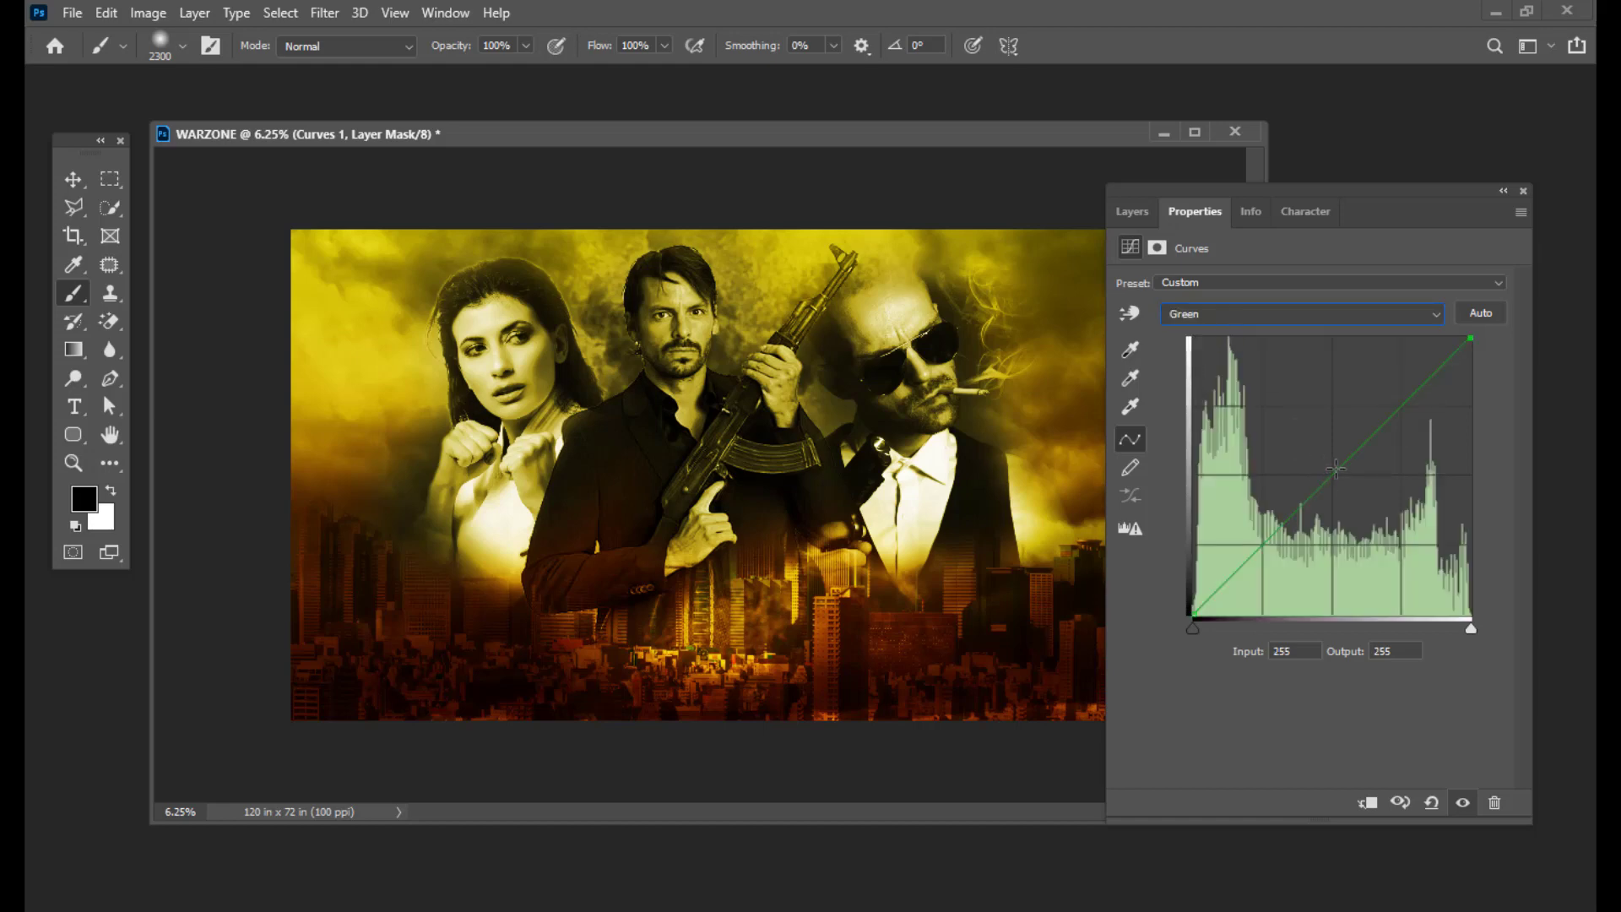
drag(1336, 468, 1355, 498)
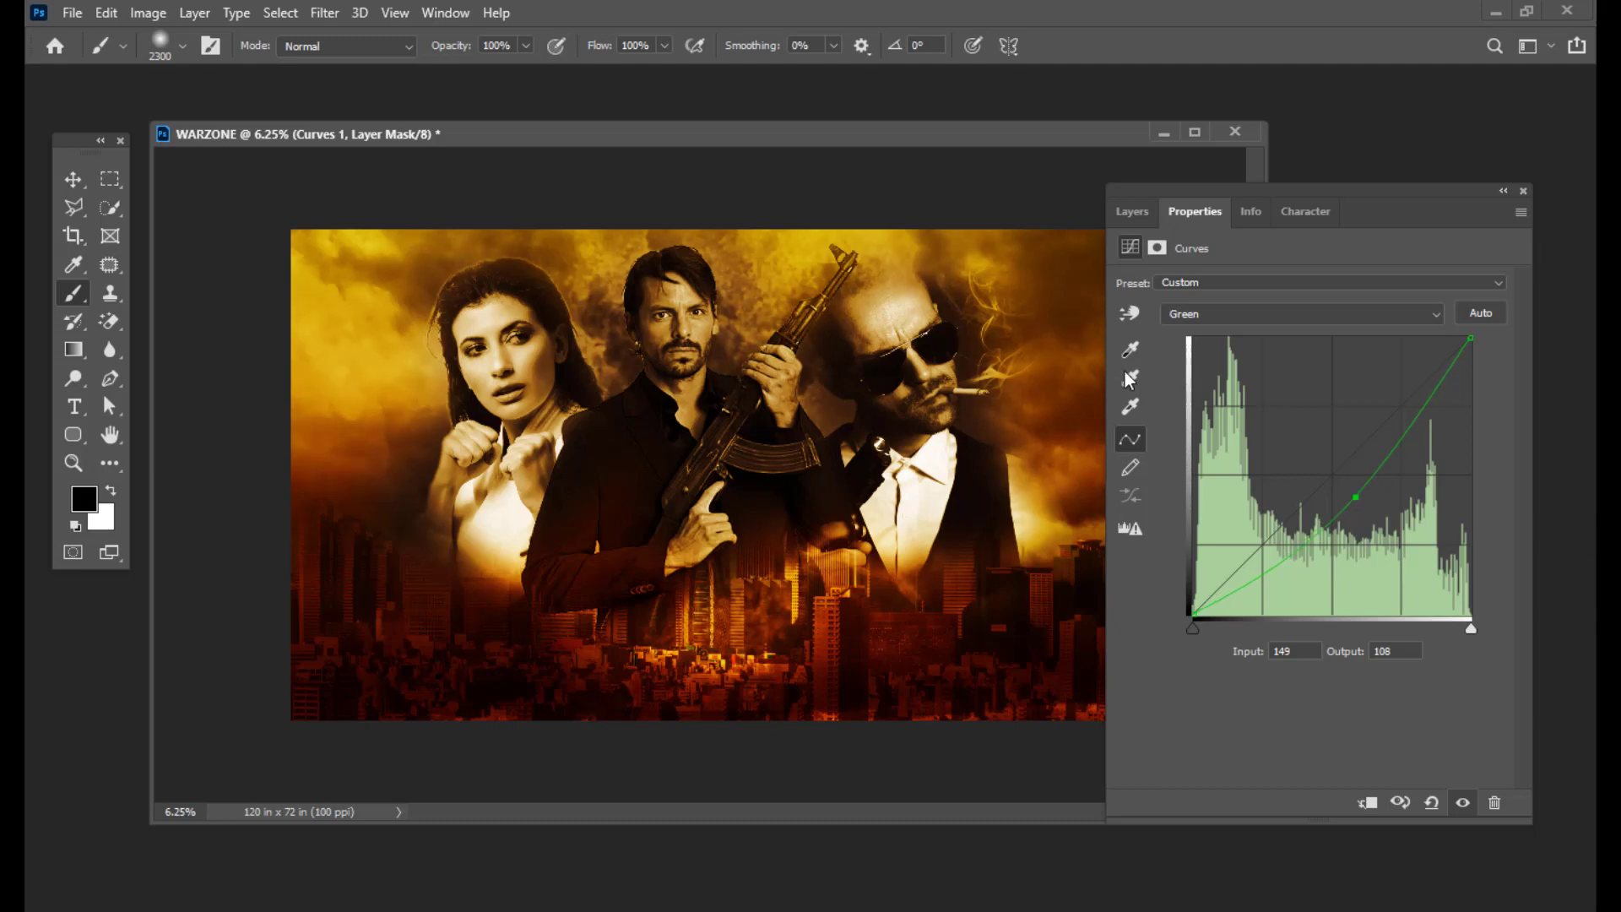
click(1125, 209)
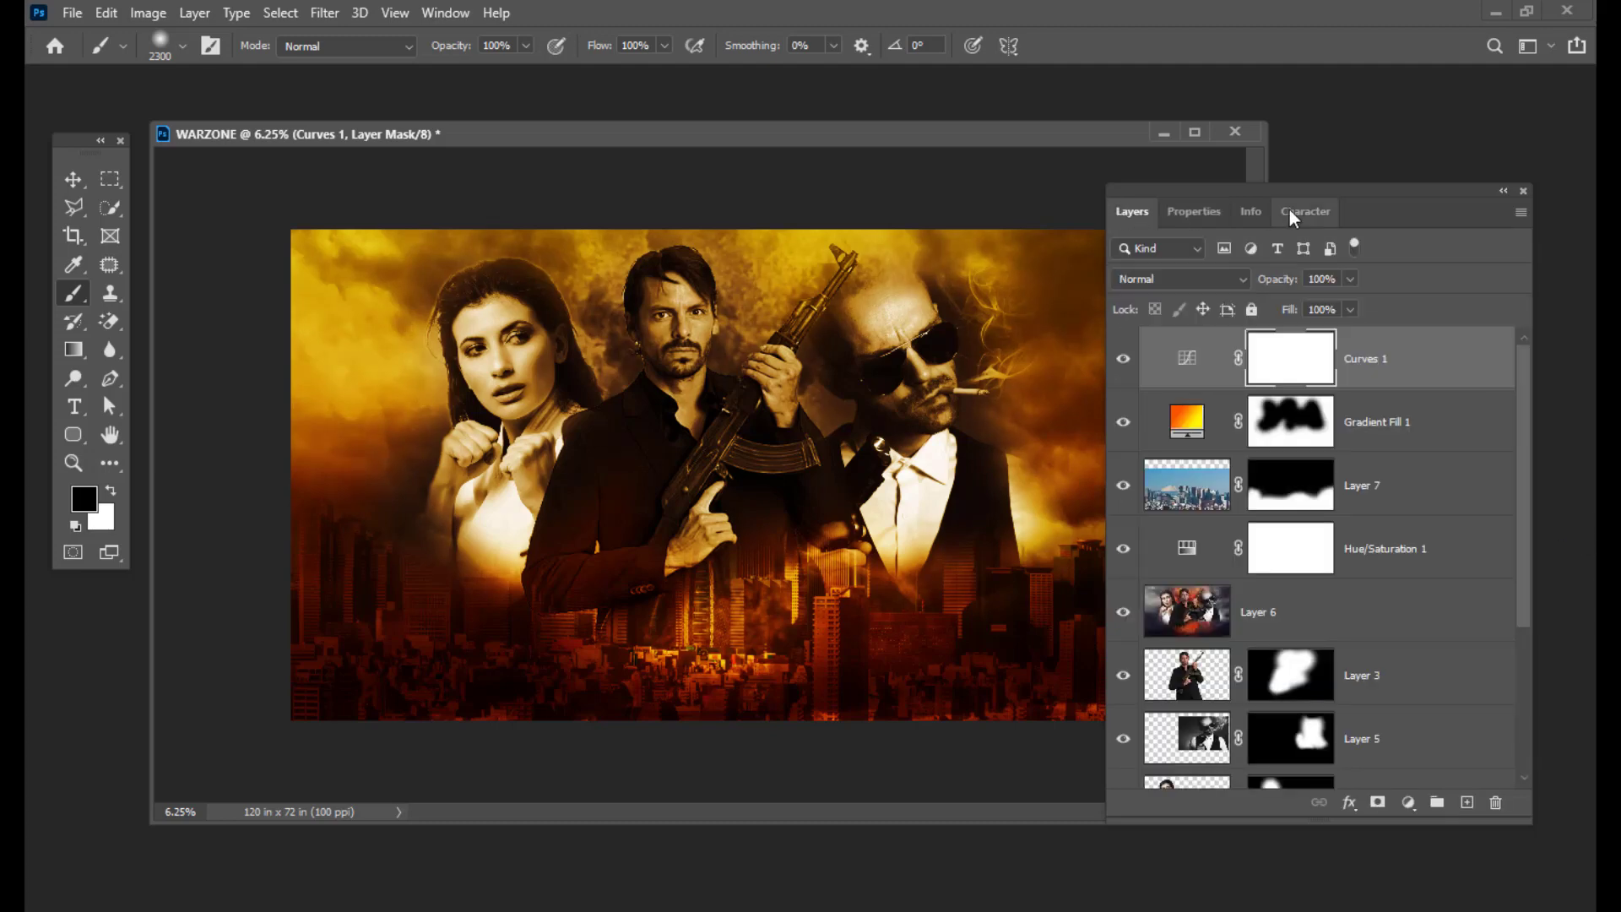
Step: Start a new type layer on the canvas over the city skyline
drag(1253, 184, 1300, 195)
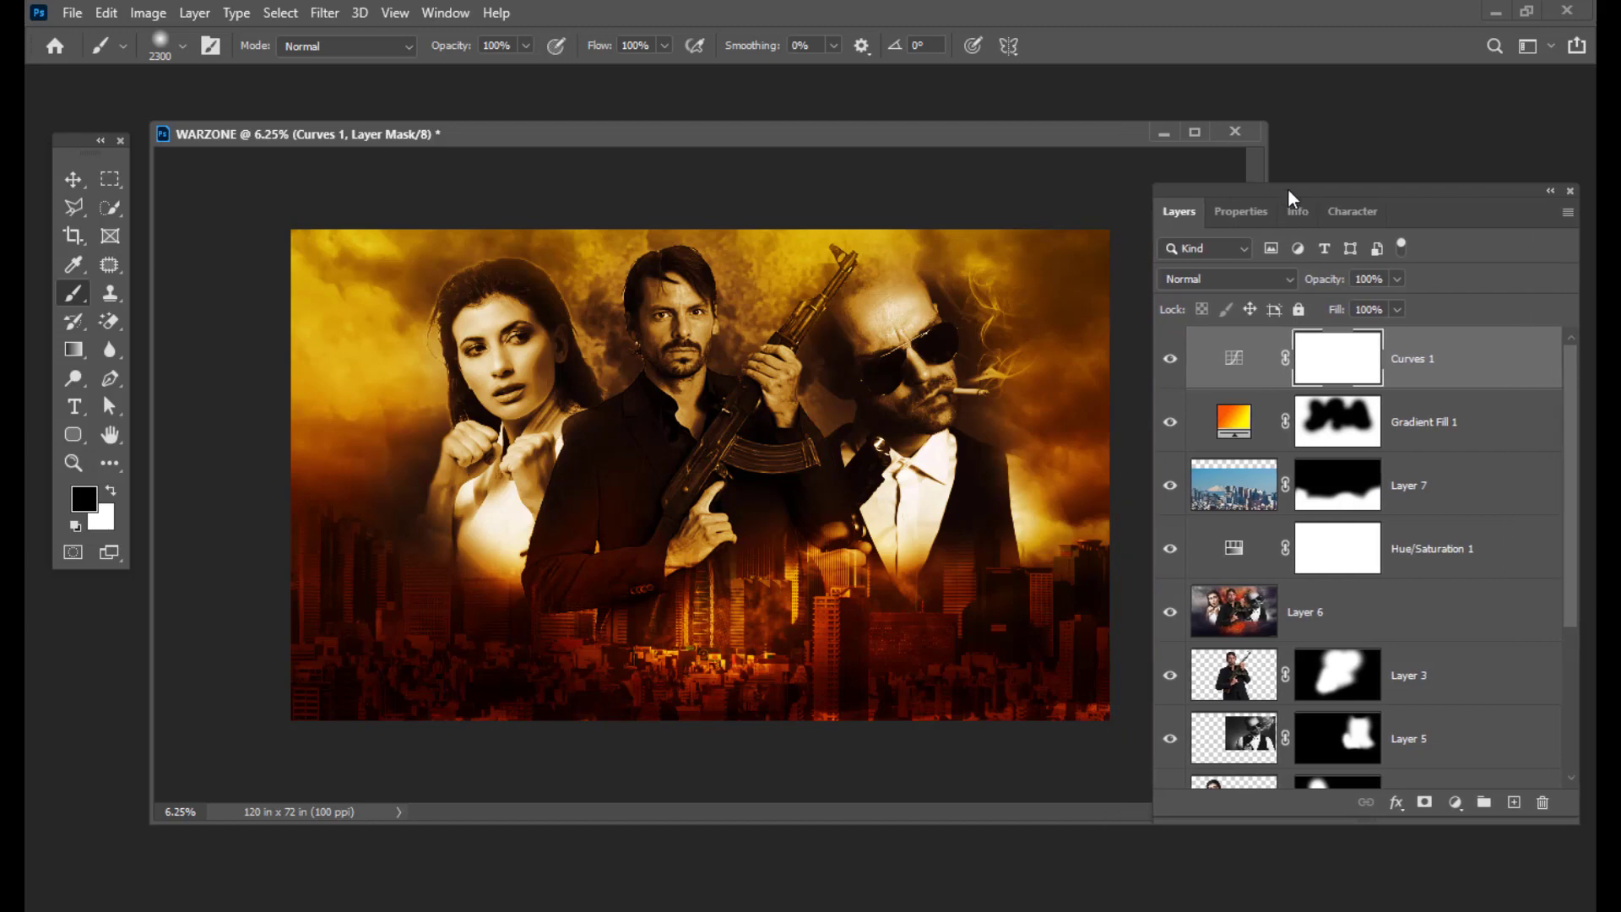
drag(1288, 189, 1304, 189)
drag(542, 121, 579, 137)
drag(1306, 194, 1330, 189)
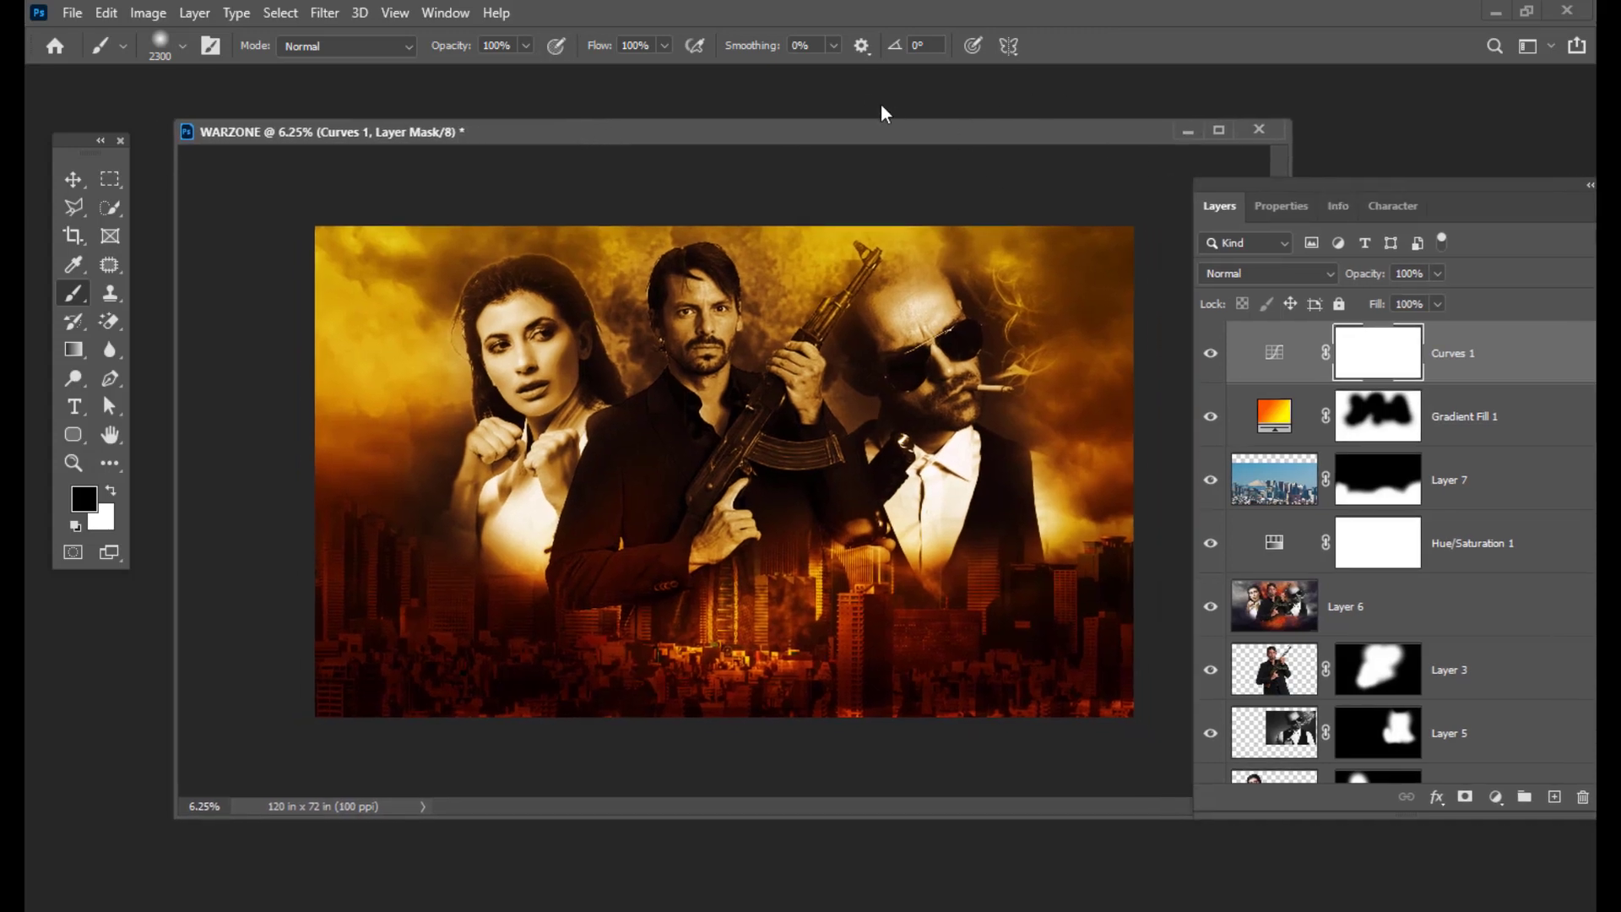
drag(840, 126, 824, 123)
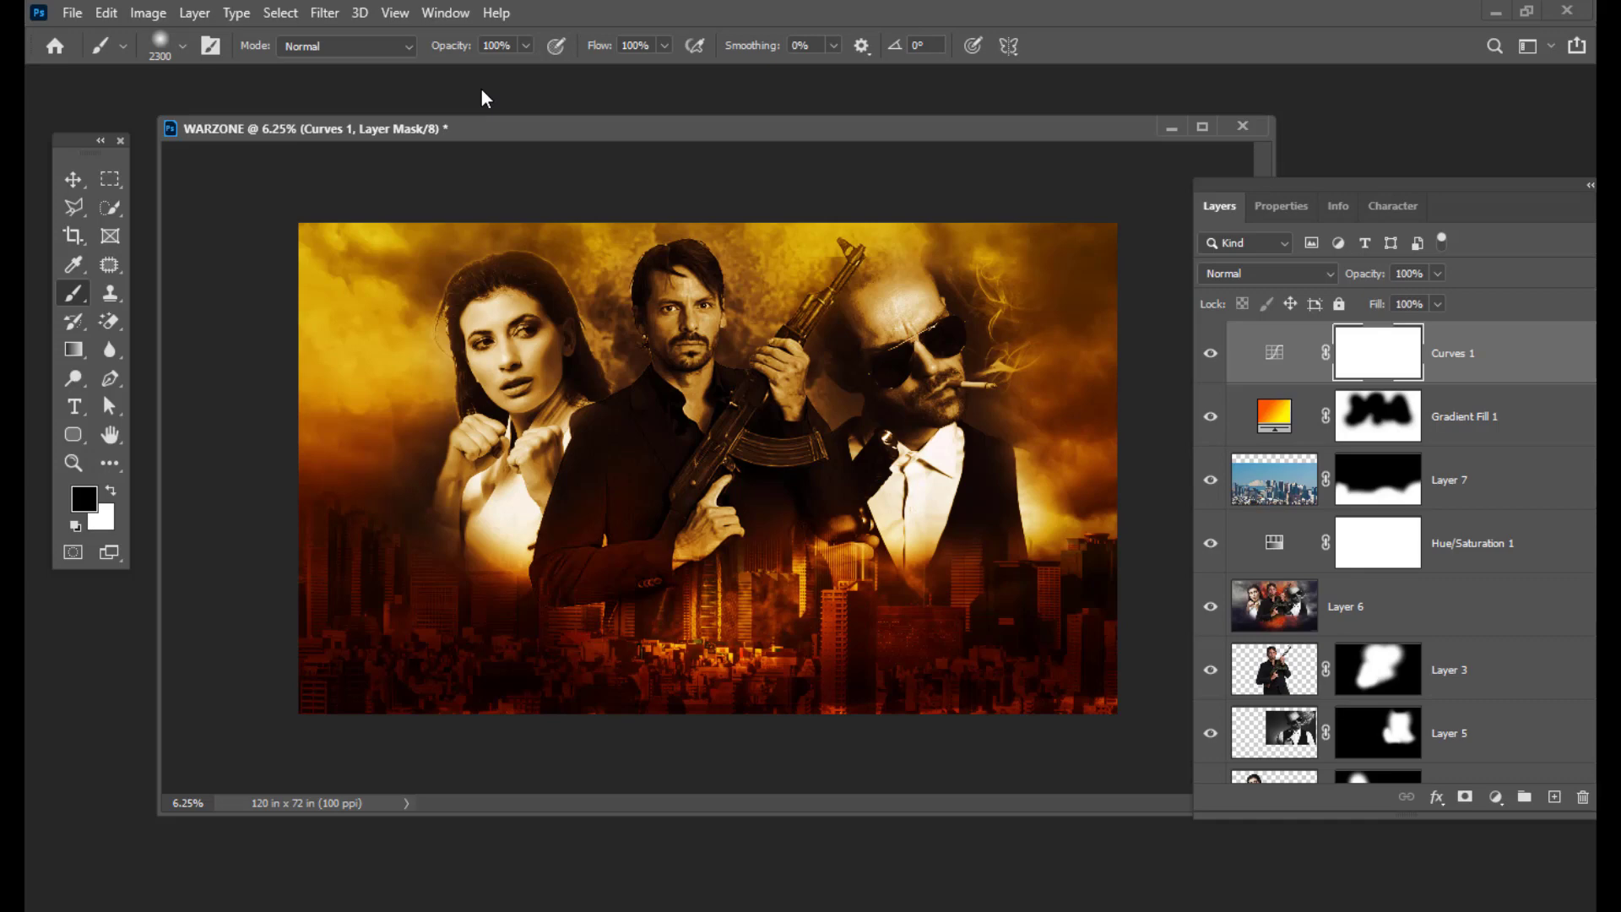
mouse_move(1393, 188)
mouse_down()
mouse_move(1342, 200)
mouse_move(1368, 184)
mouse_up()
drag(706, 118, 672, 151)
key(t)
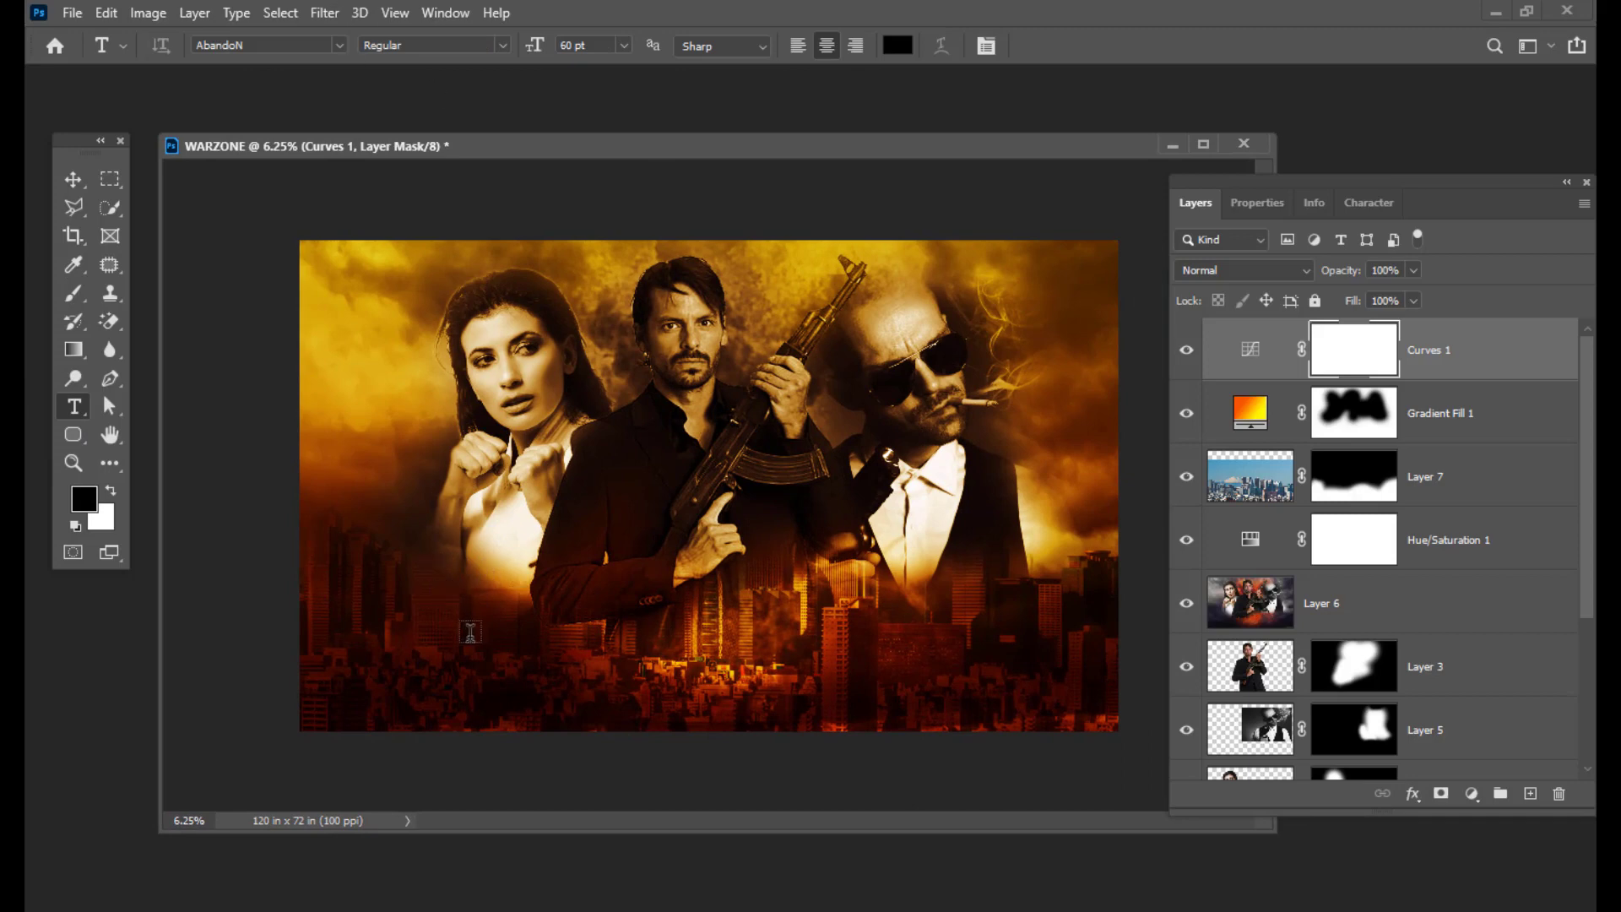
click(469, 631)
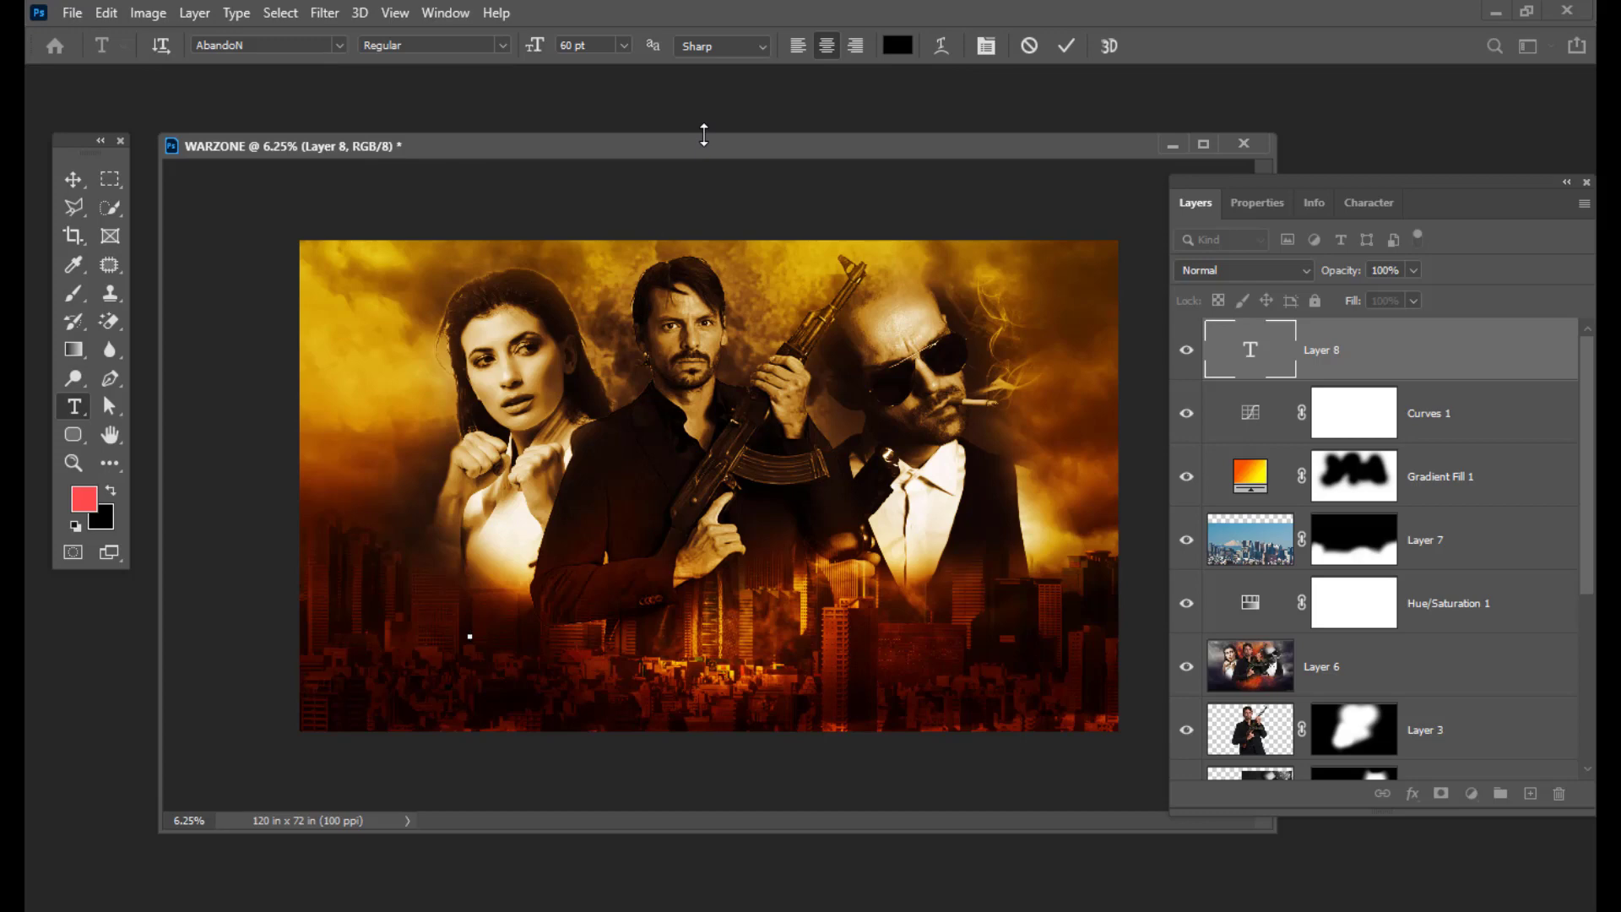
Step: Set the text layer's font to AbandoN at 61 pt
click(281, 50)
click(198, 48)
drag(267, 49, 151, 57)
double_click(1250, 350)
key(ctrl+shift+period)
key(ctrl+shift+period)
key(ctrl+shift+period)
key(ctrl+shift+period)
key(ctrl+shift+period)
key(ctrl+shift+period)
key(ctrl+shift+period)
key(ctrl+shift+period)
key(ctrl+shift+period)
key(ctrl+shift+period)
key(ctrl+shift+period)
key(ctrl+shift+period)
key(ctrl+shift+period)
key(ctrl+shift+period)
key(ctrl+shift+period)
key(ctrl+shift+period)
key(ctrl+shift+period)
key(ctrl+shift+period)
key(ctrl+shift+period)
key(ctrl+shift+period)
key(ctrl+shift+period)
Step: Scale the placeholder text up hugely and move it right over the city
click(74, 179)
key(ctrl+t)
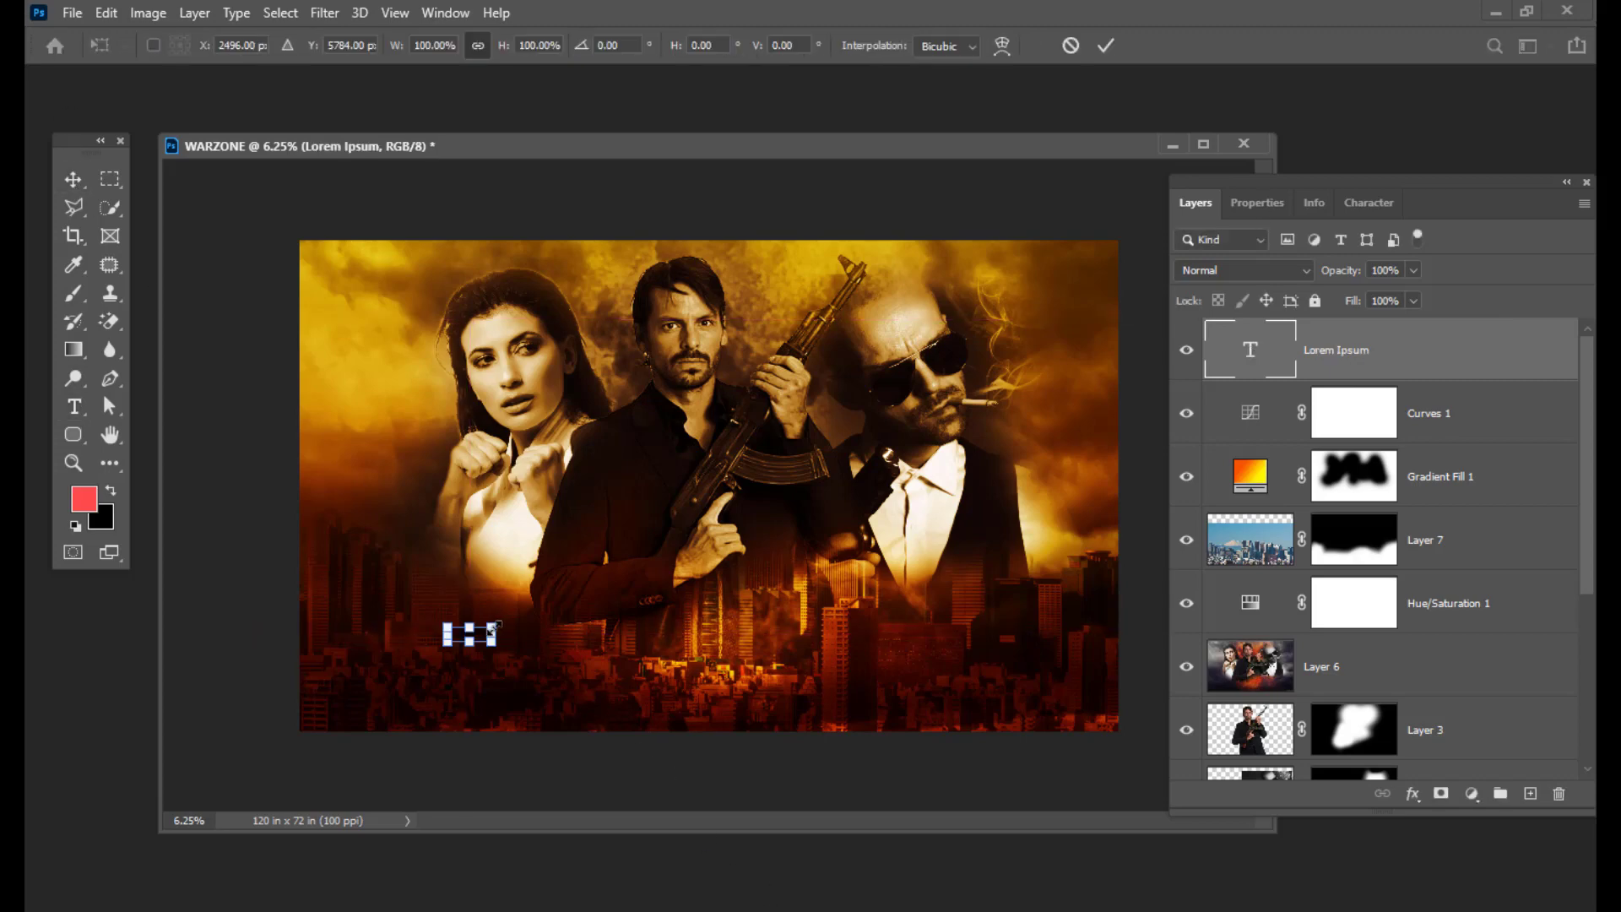
drag(500, 622, 702, 555)
drag(621, 602, 915, 587)
key(Return)
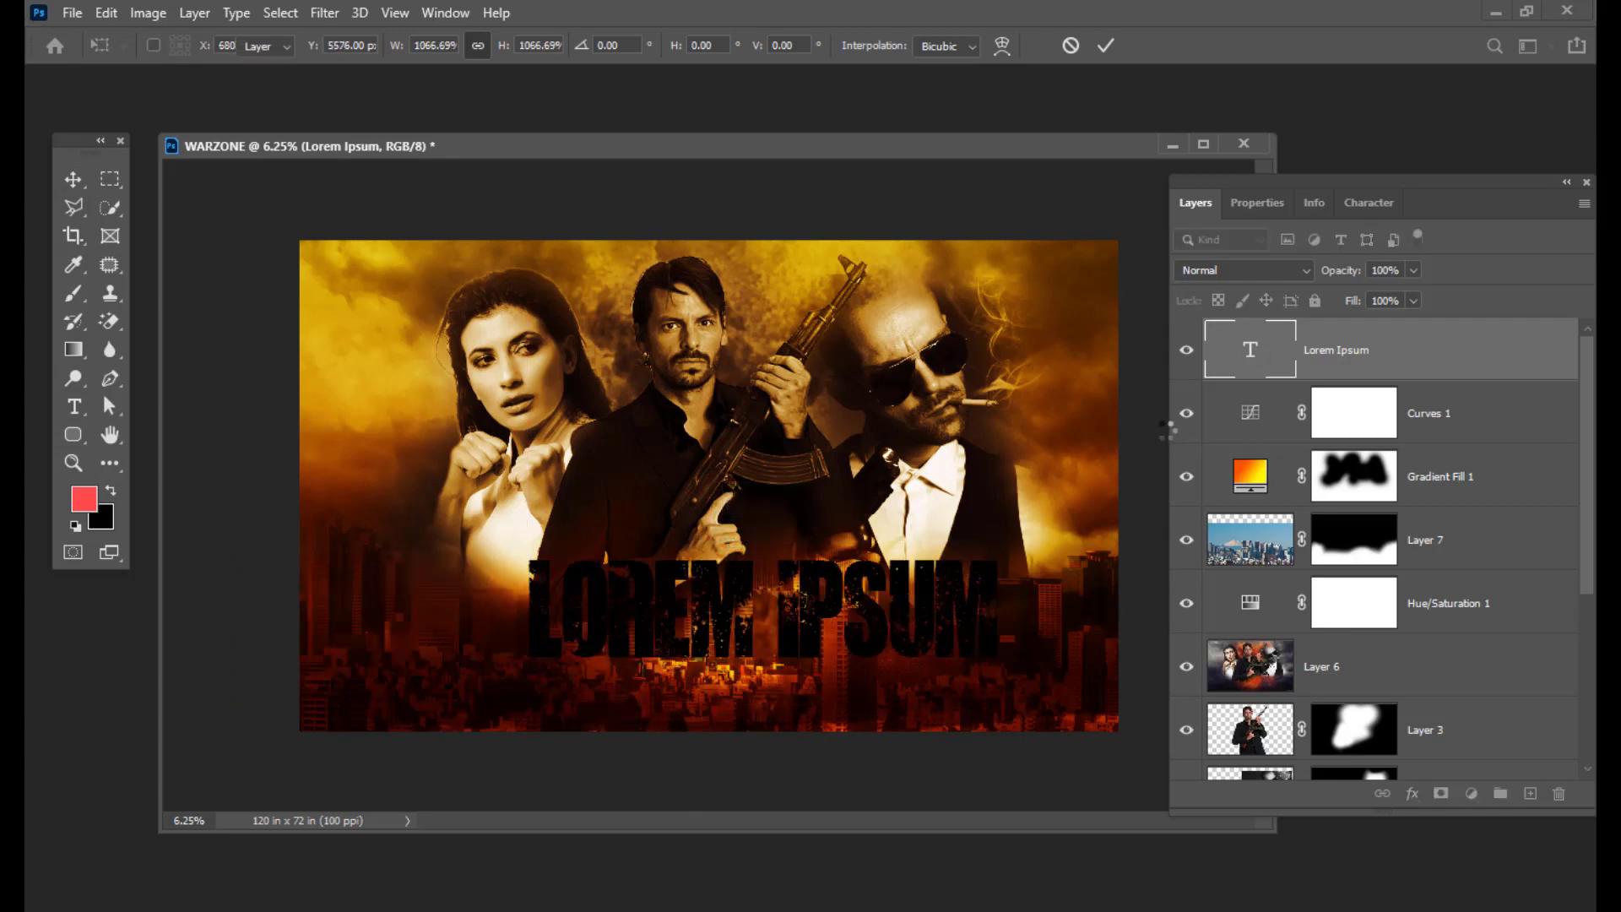
Step: Replace the Lorem Ipsum placeholder with white (ffffff) text reading WARZONE
double_click(1263, 348)
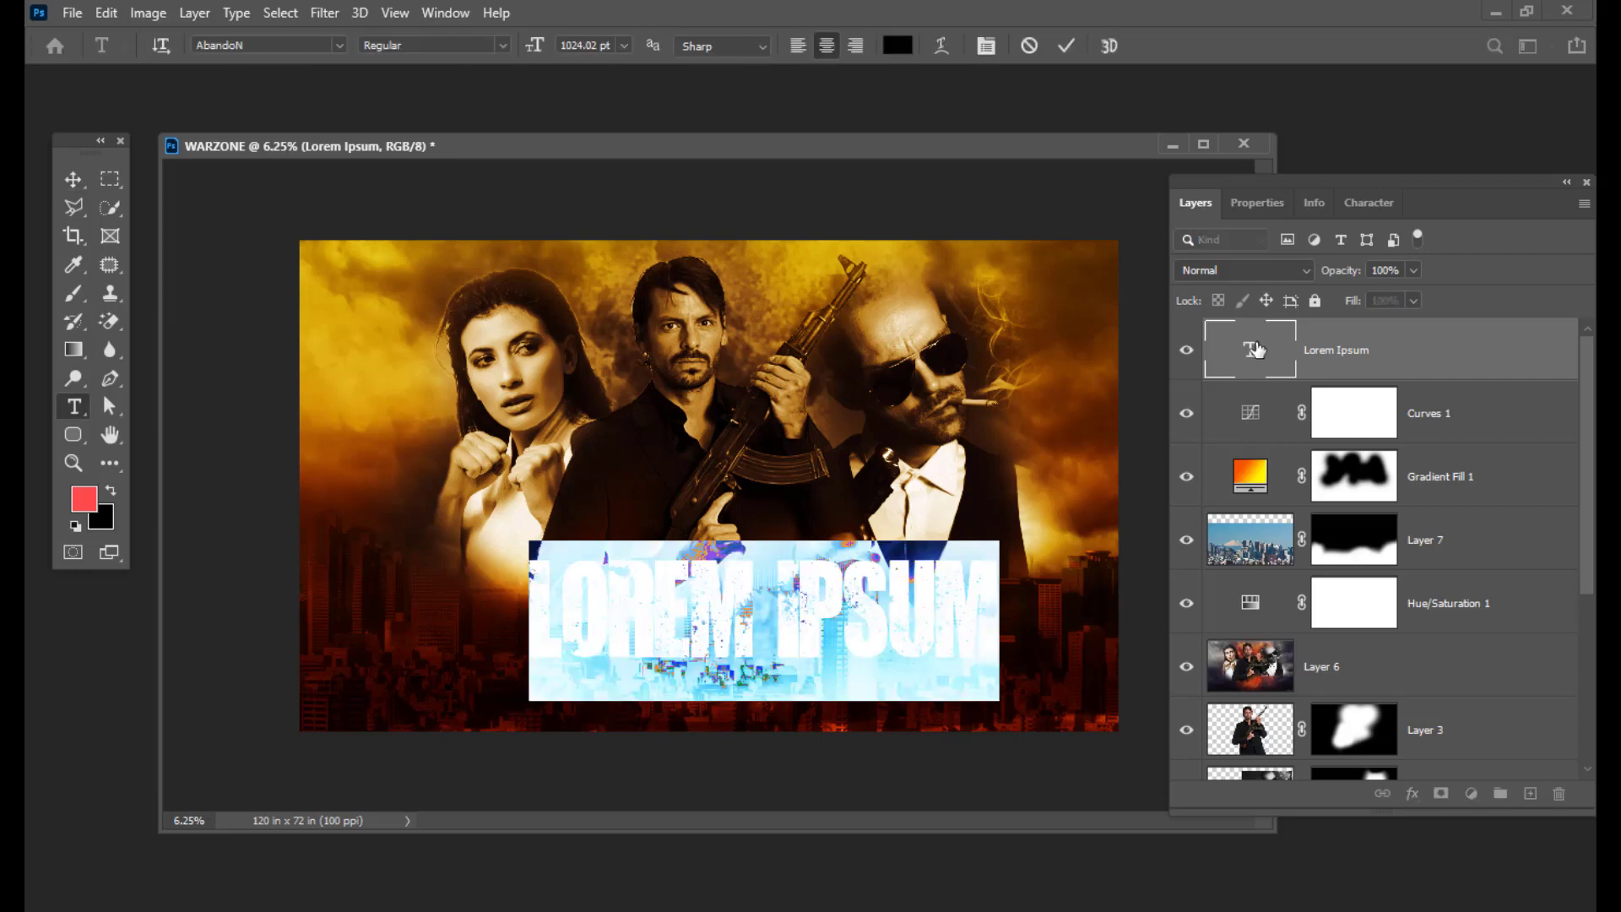
key(BackSpace)
click(897, 46)
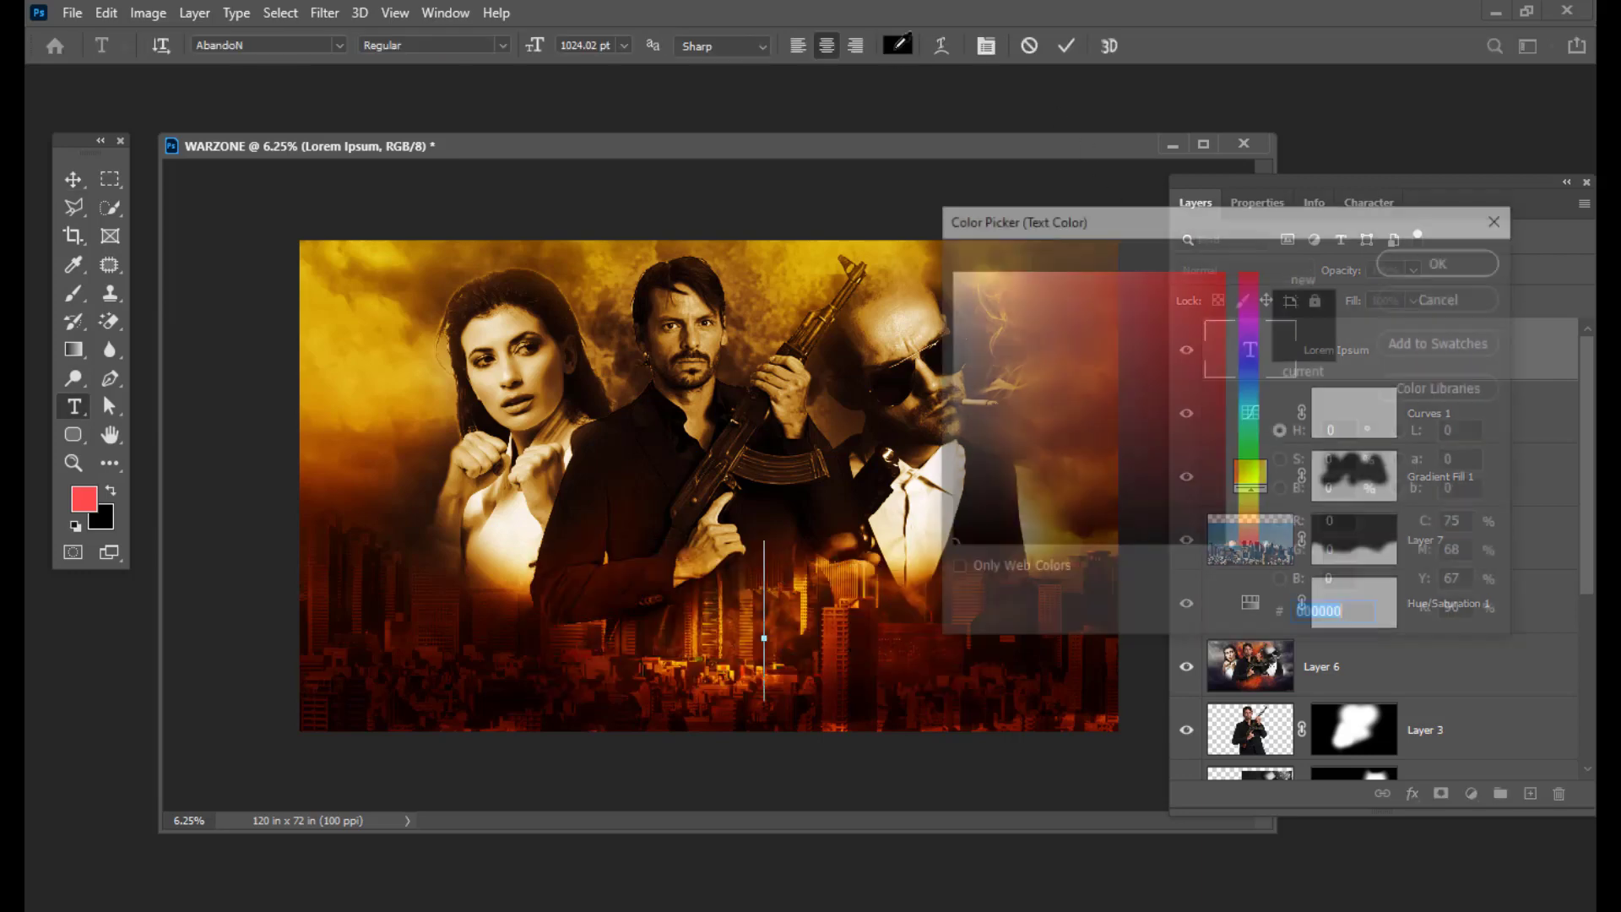
text(ffffff)
click(1445, 260)
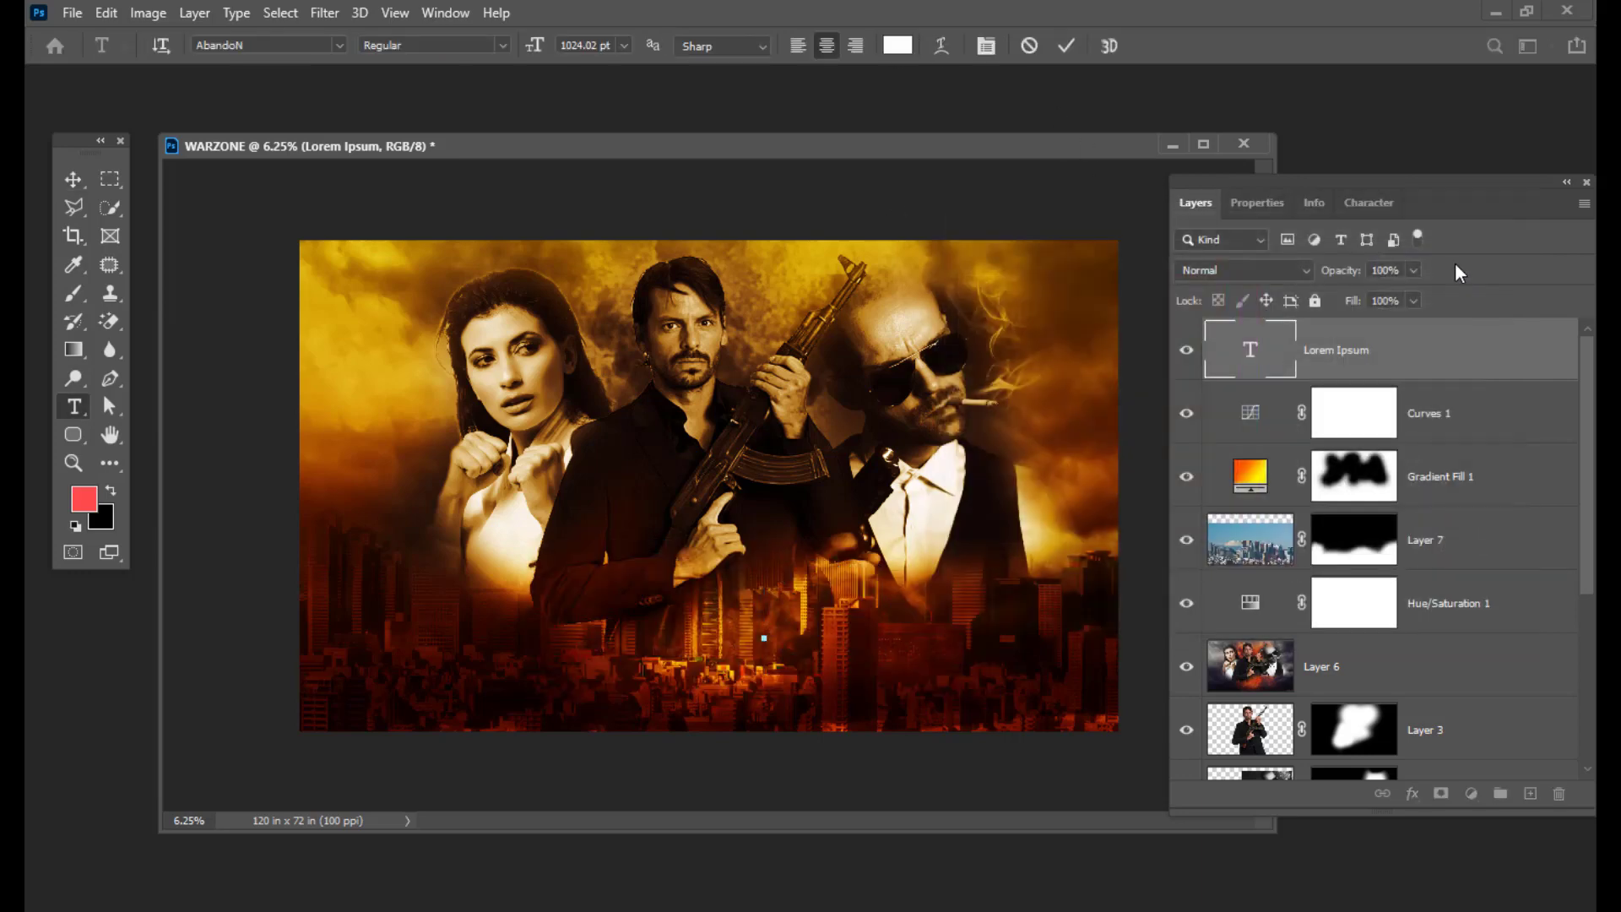
text(WAR)
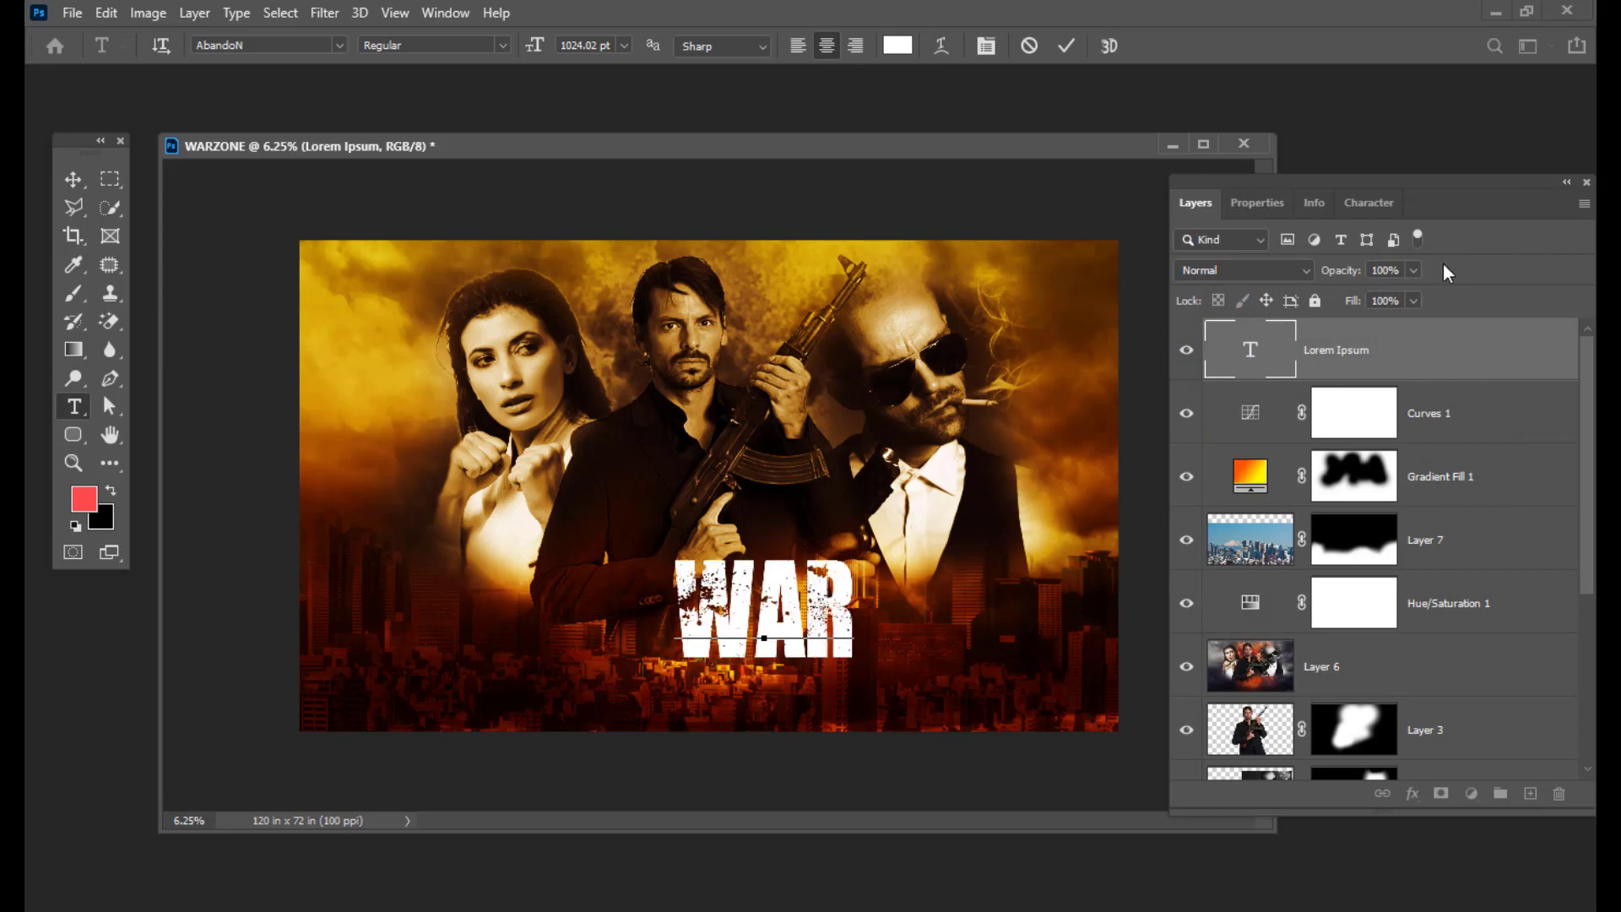
text(ZONE)
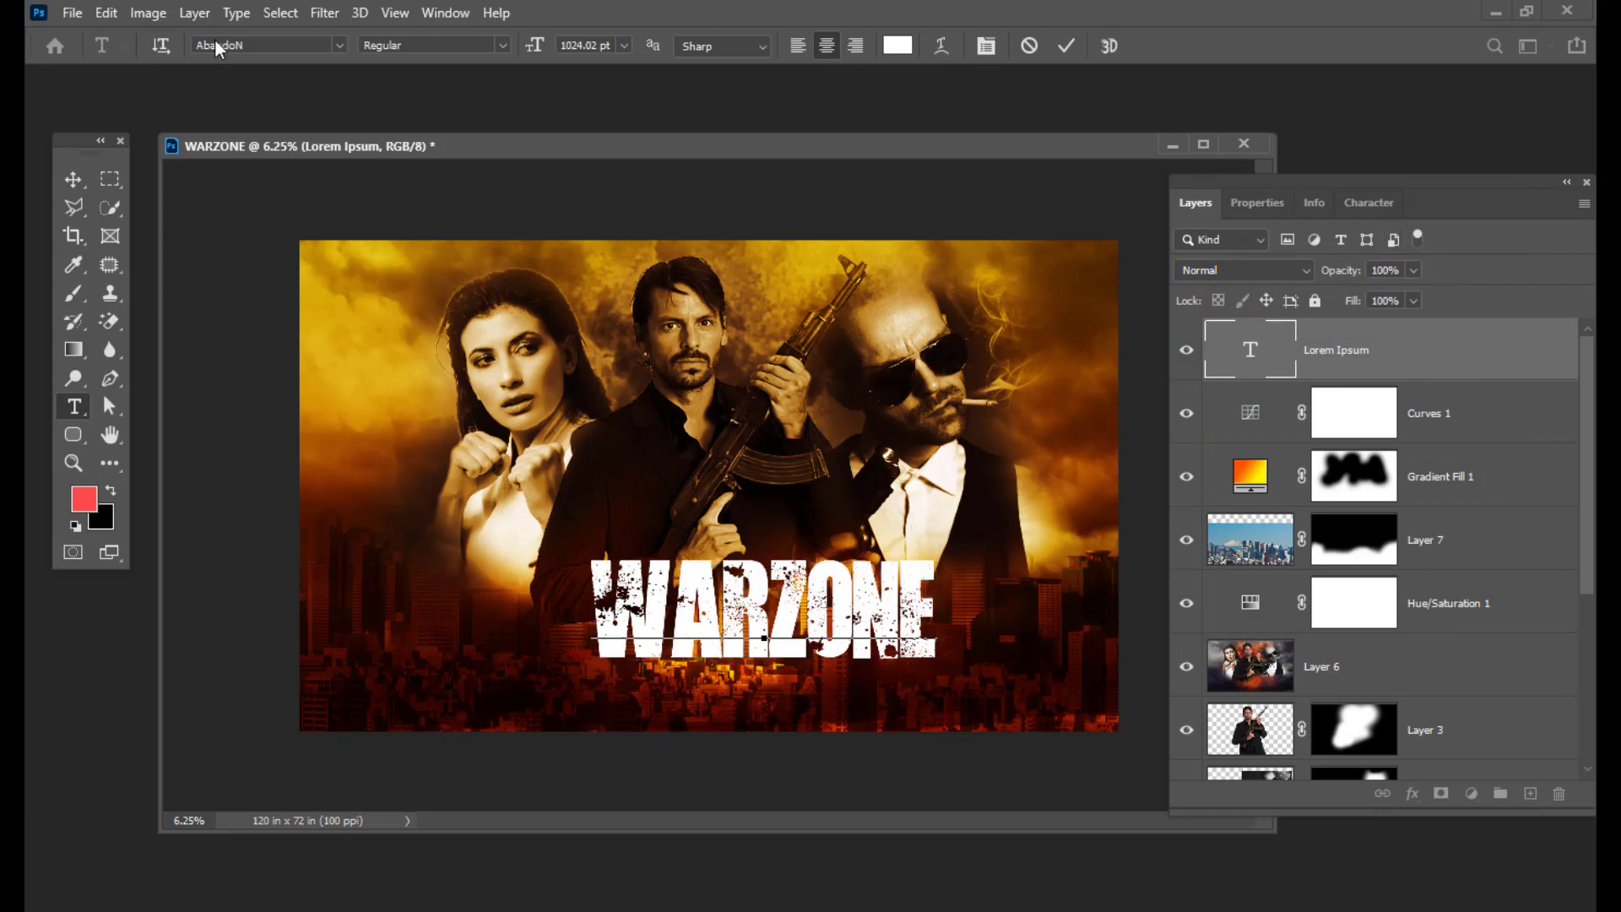
click(72, 179)
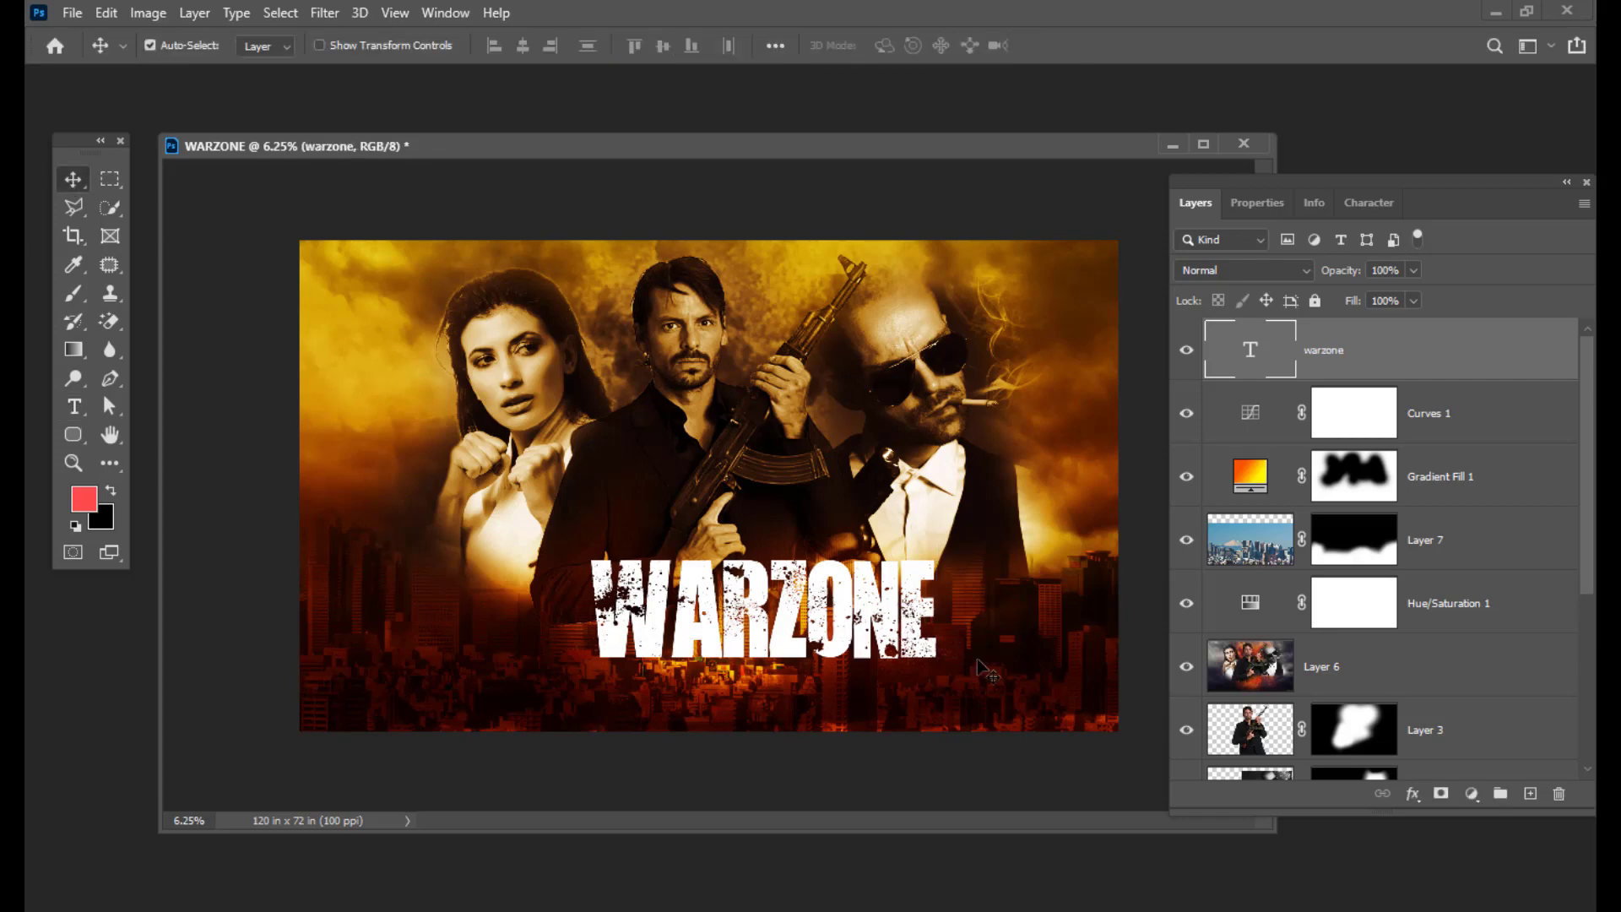
Step: Move the WARZONE title lower and scale it to about 138.55%, centred over the skyline
drag(798, 598, 753, 606)
key(ctrl)
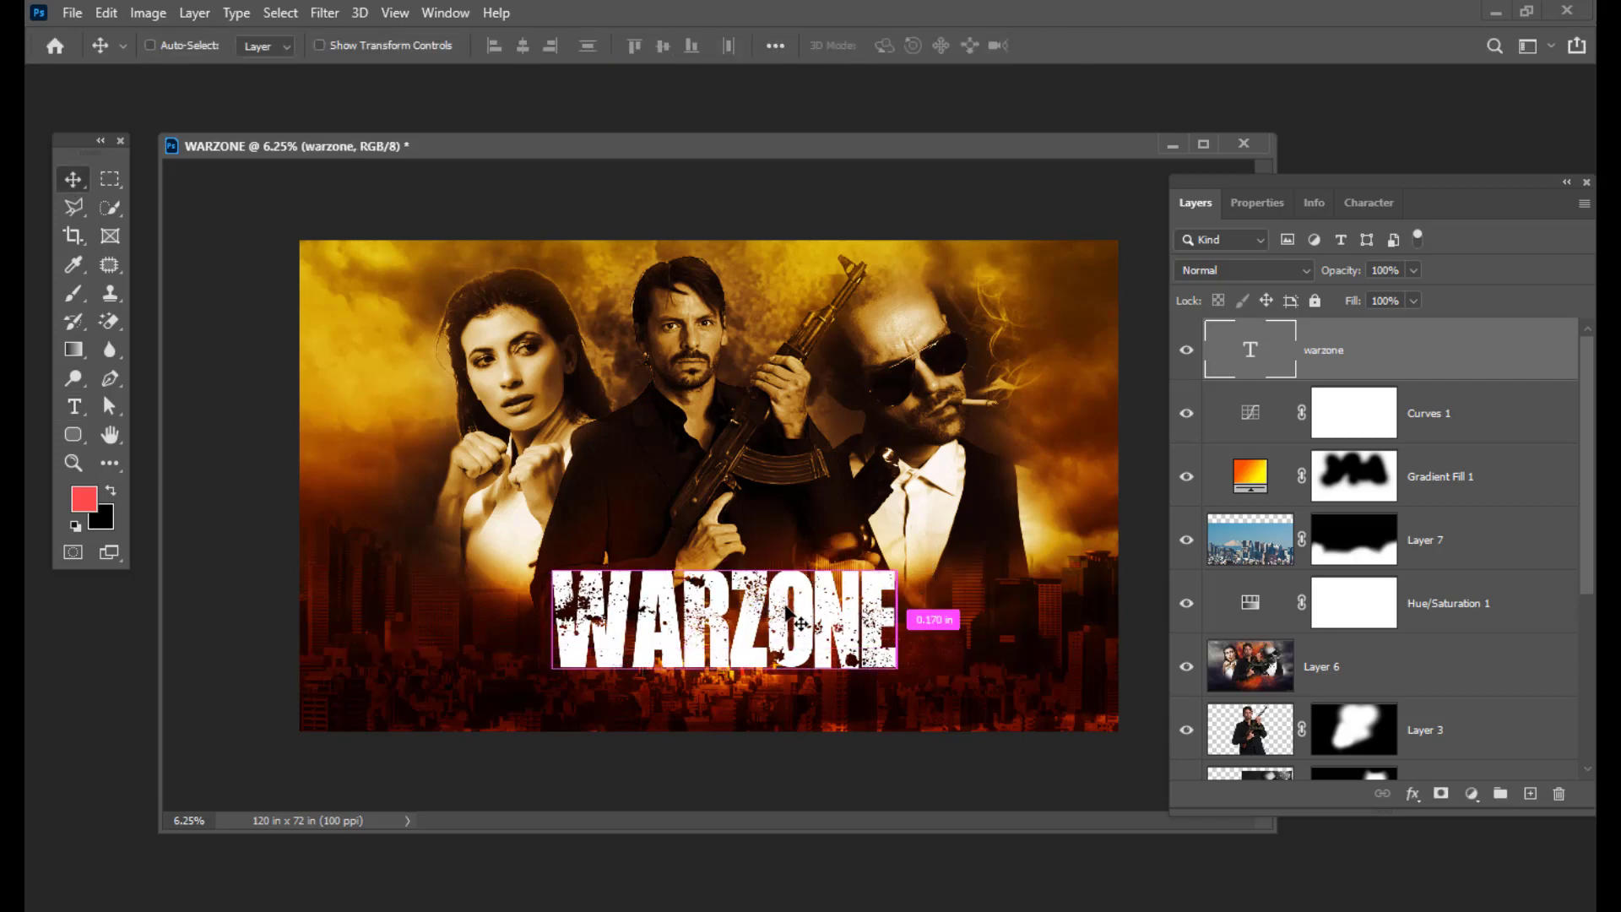
key(ctrl+t)
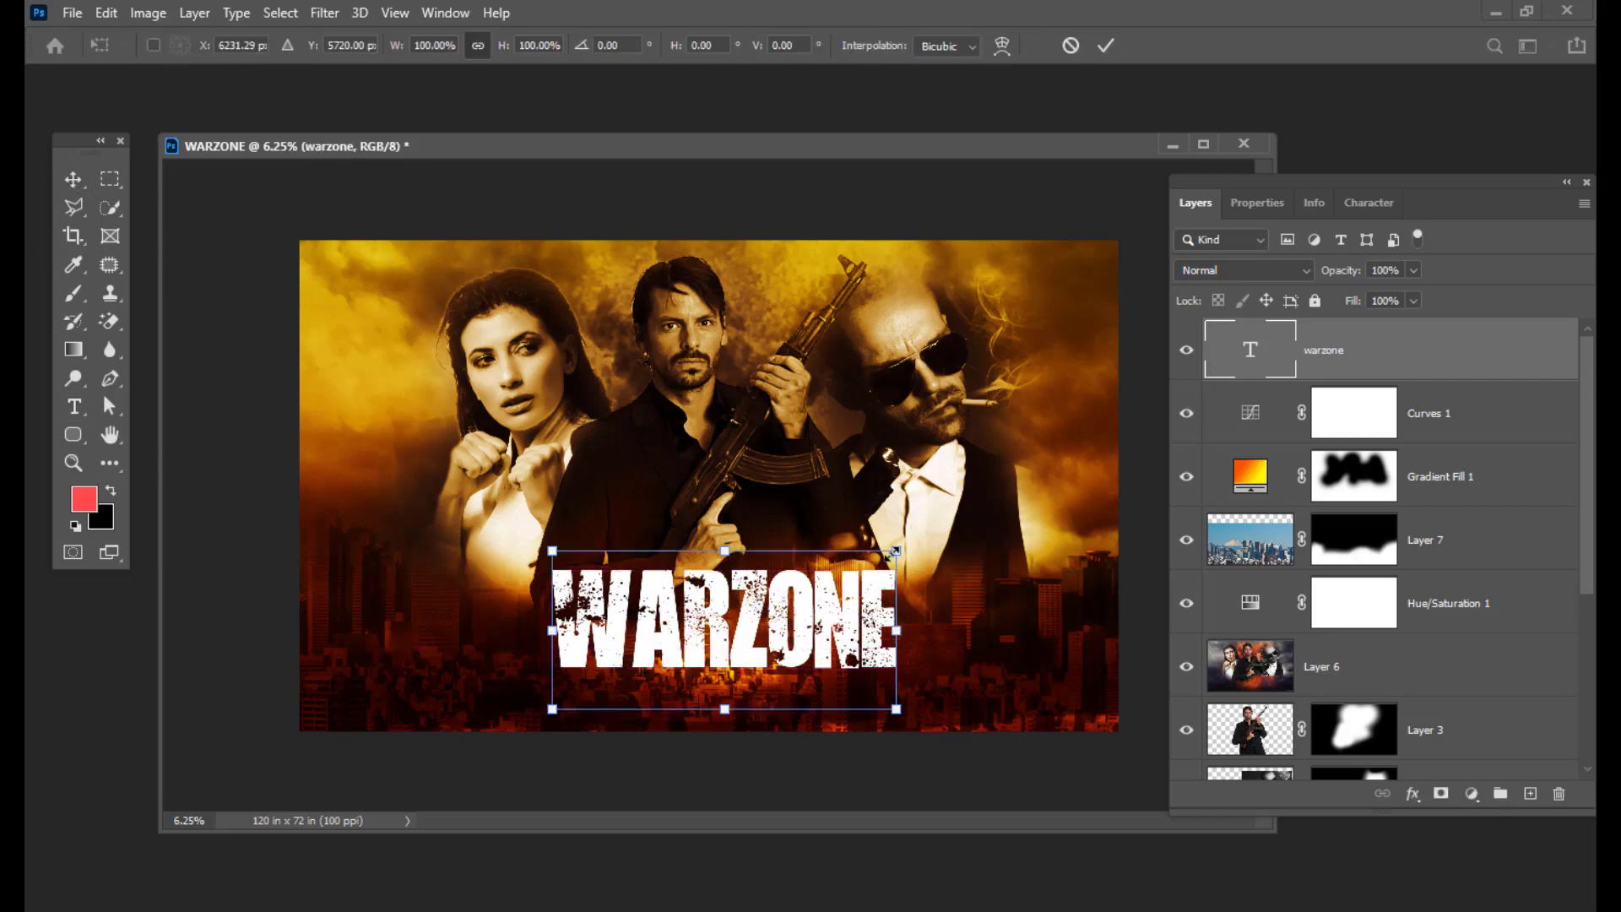
drag(897, 550, 981, 502)
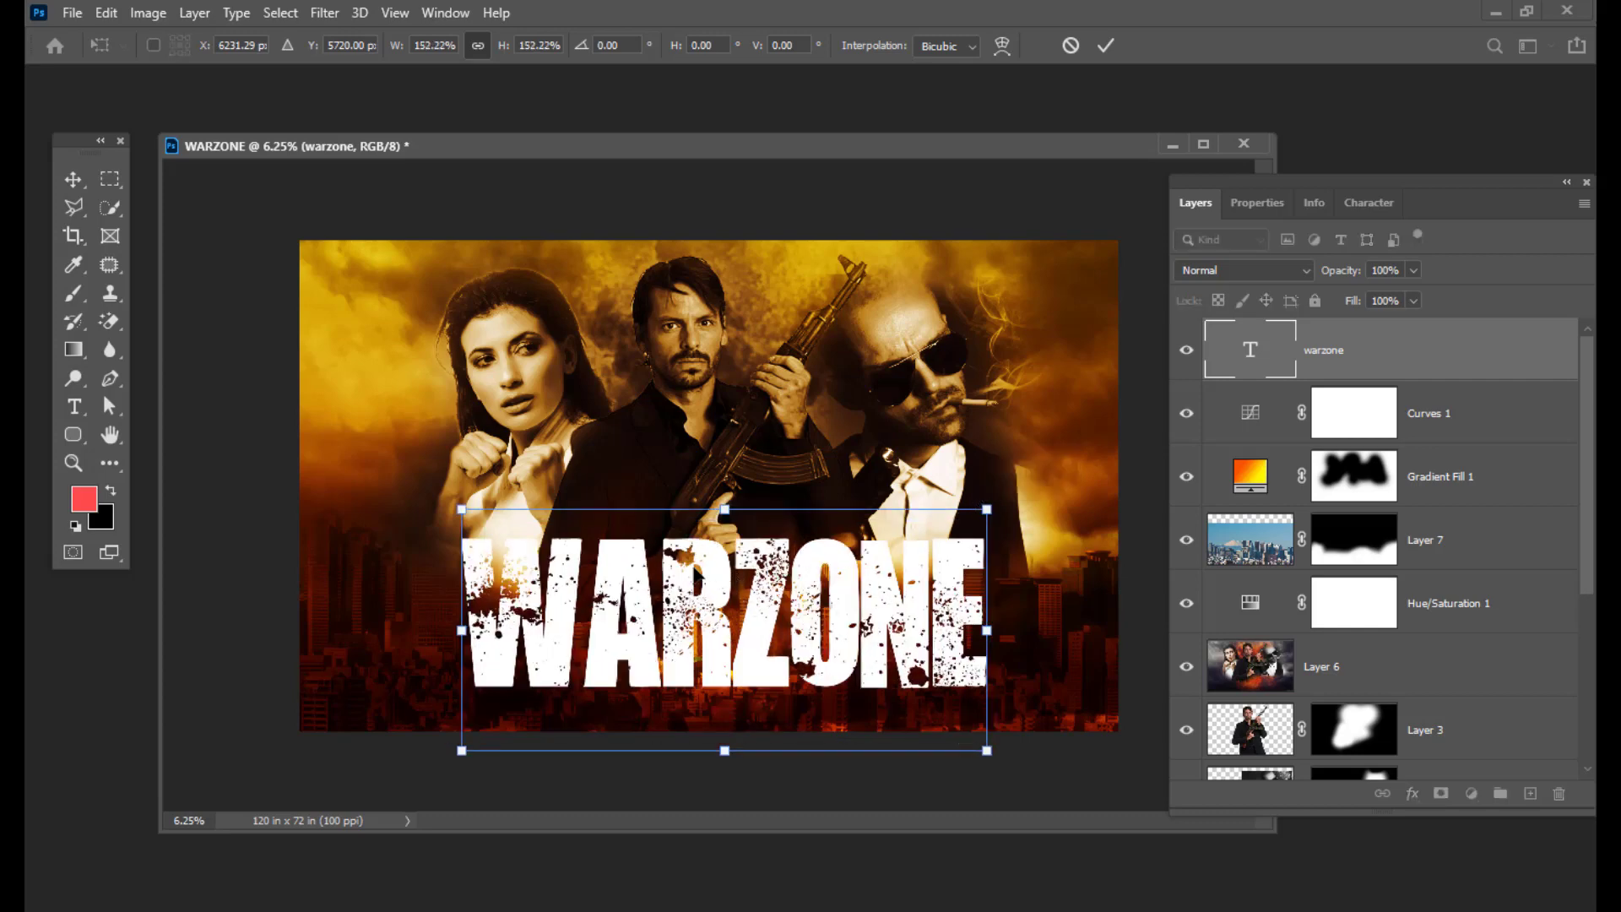
drag(700, 576, 694, 577)
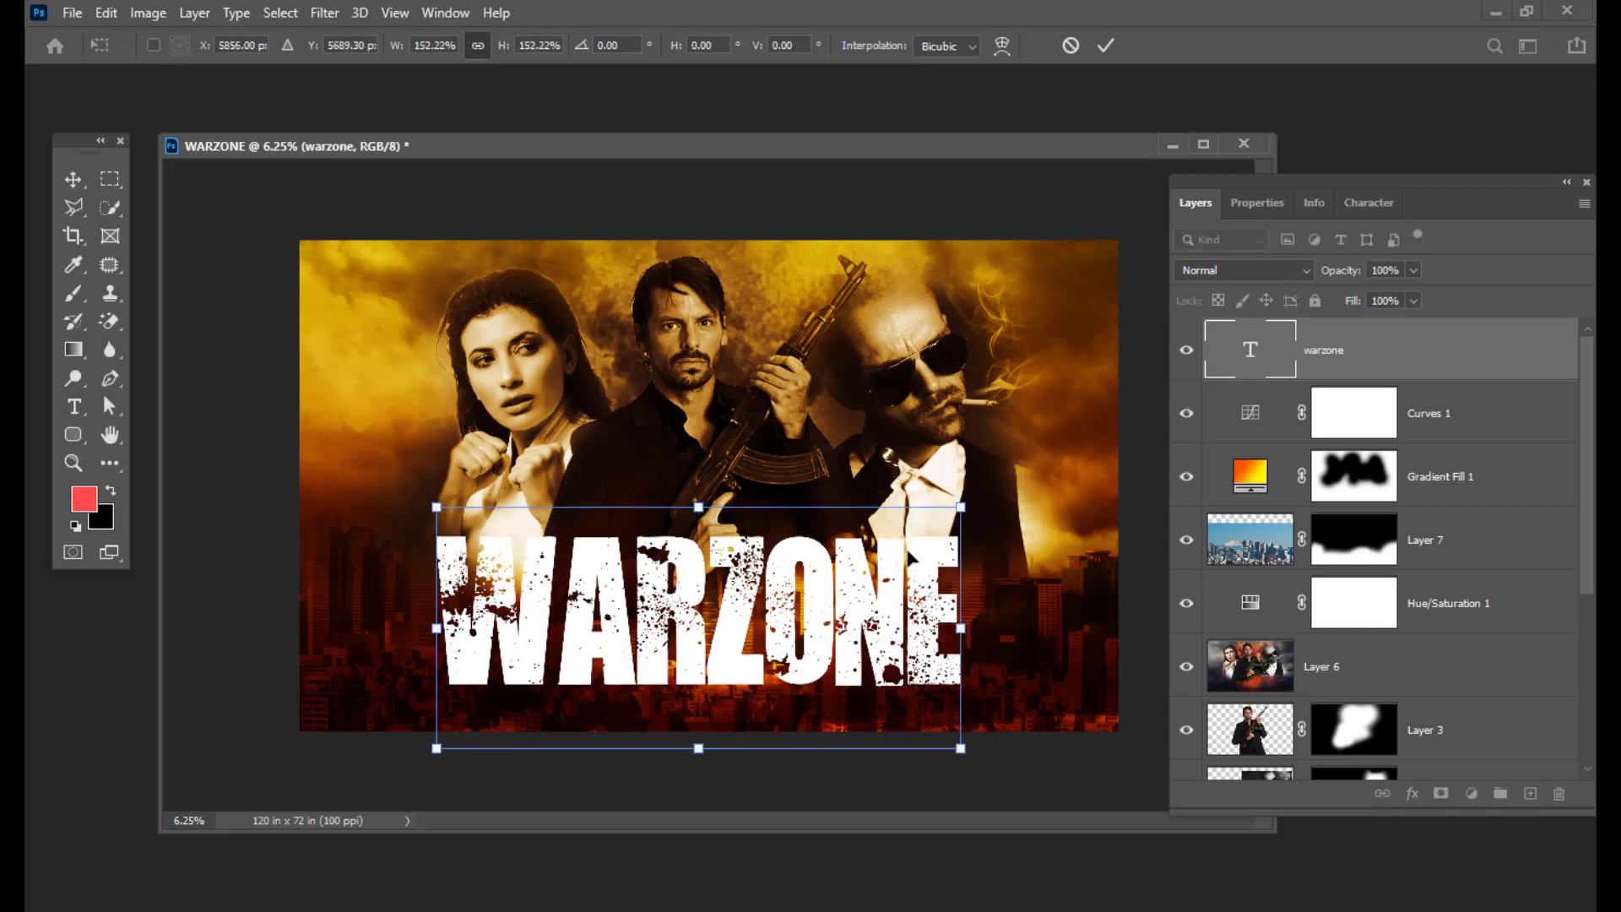
drag(961, 507, 936, 518)
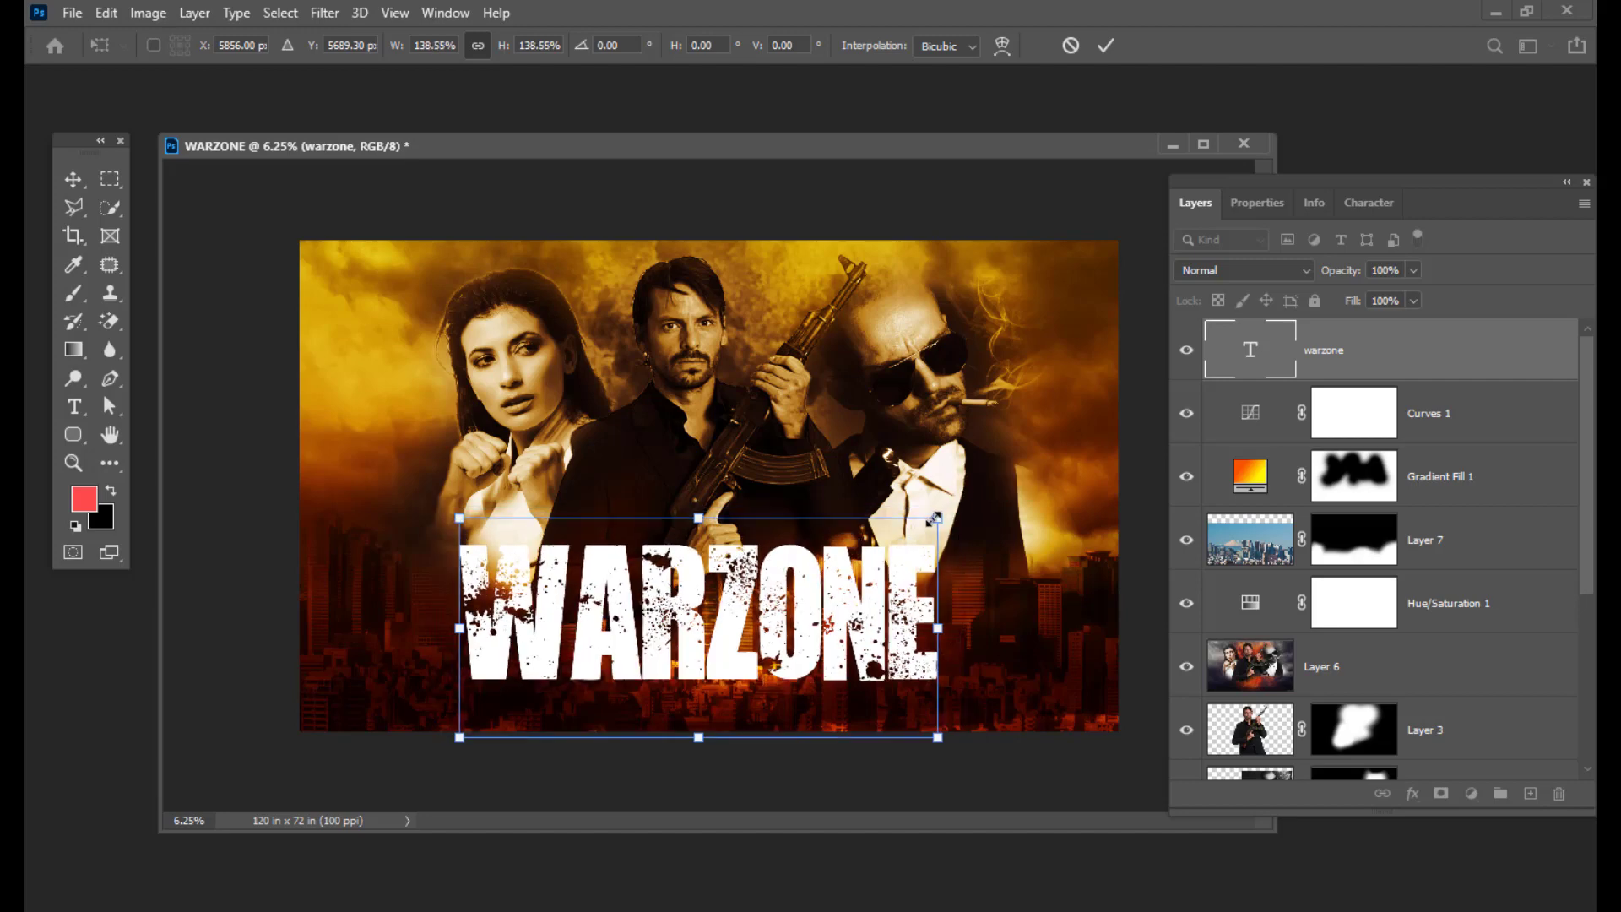
key(Up)
key(Up)
key(Up)
key(Up)
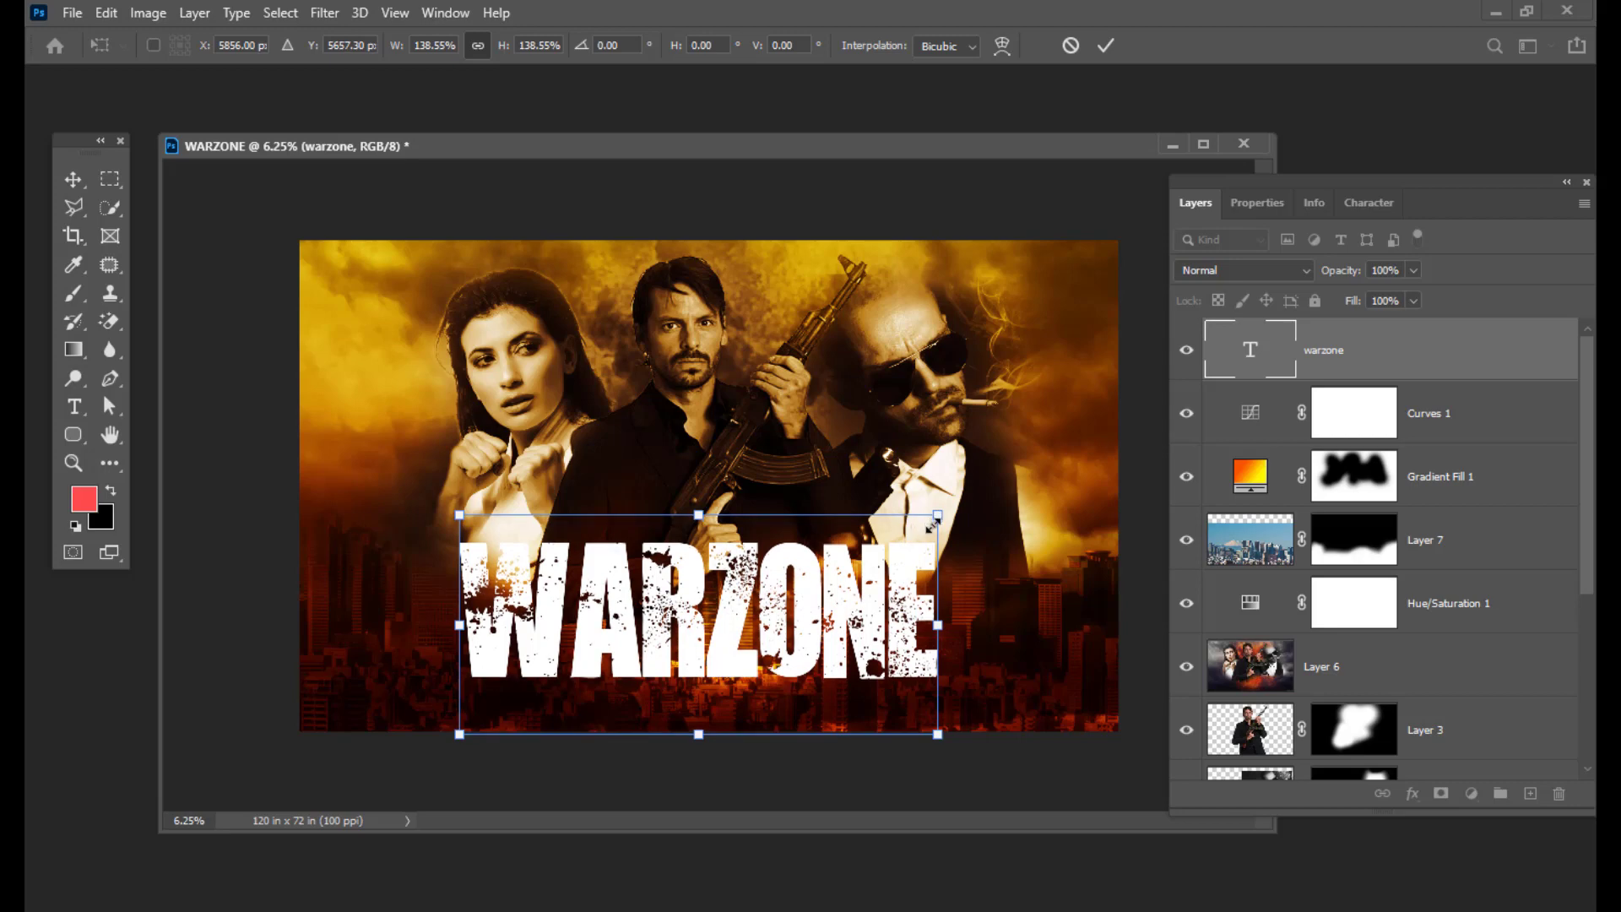
key(Return)
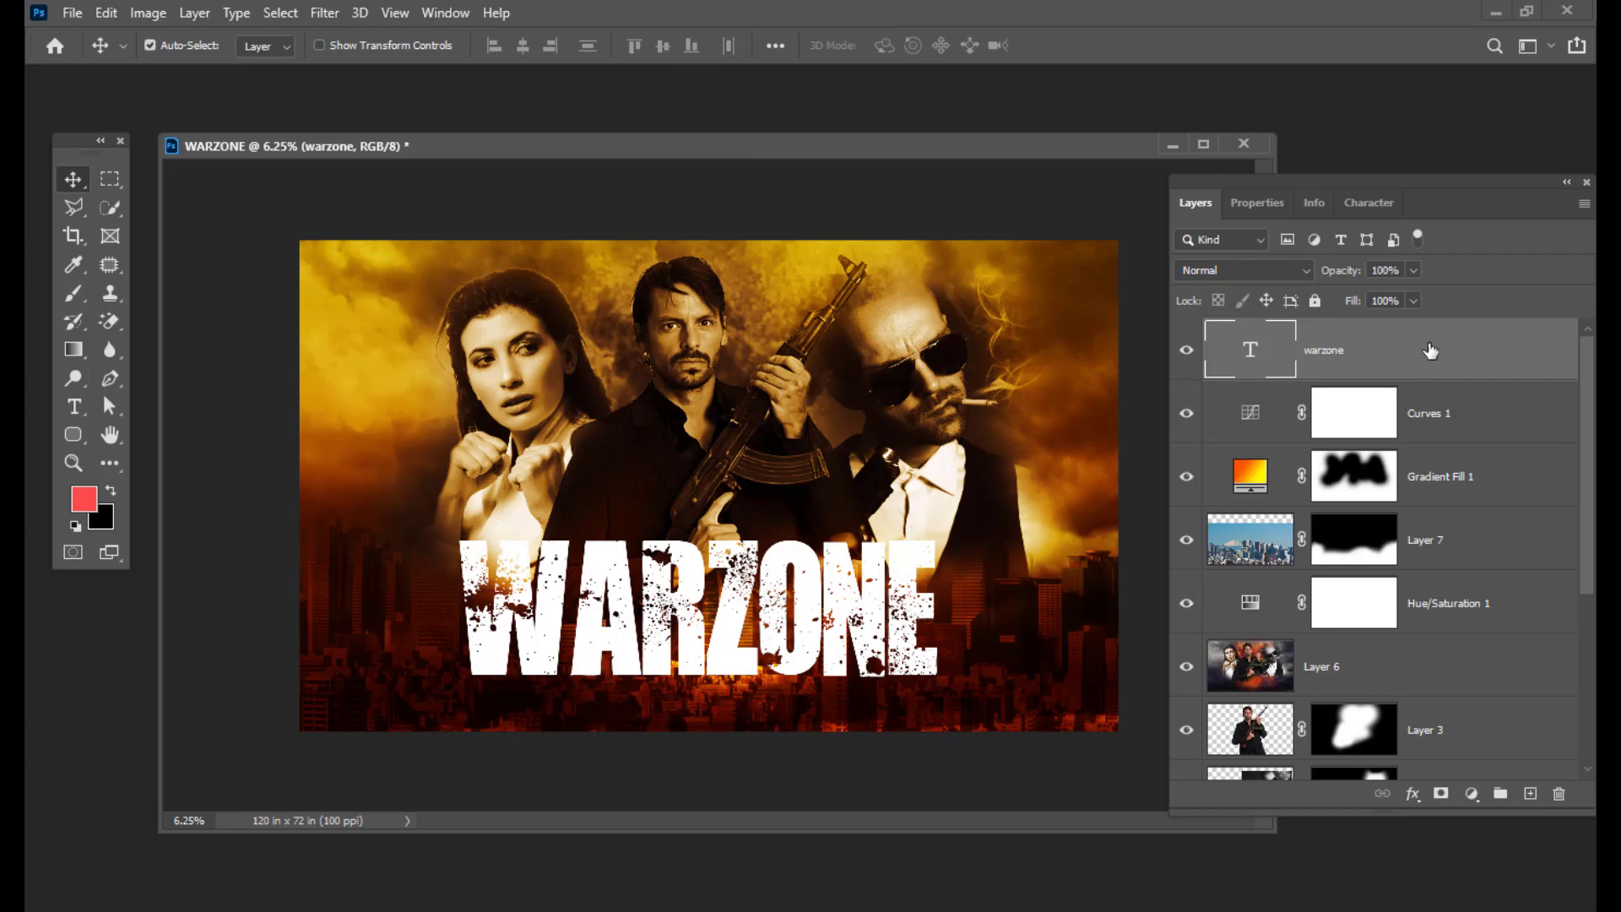
click(75, 406)
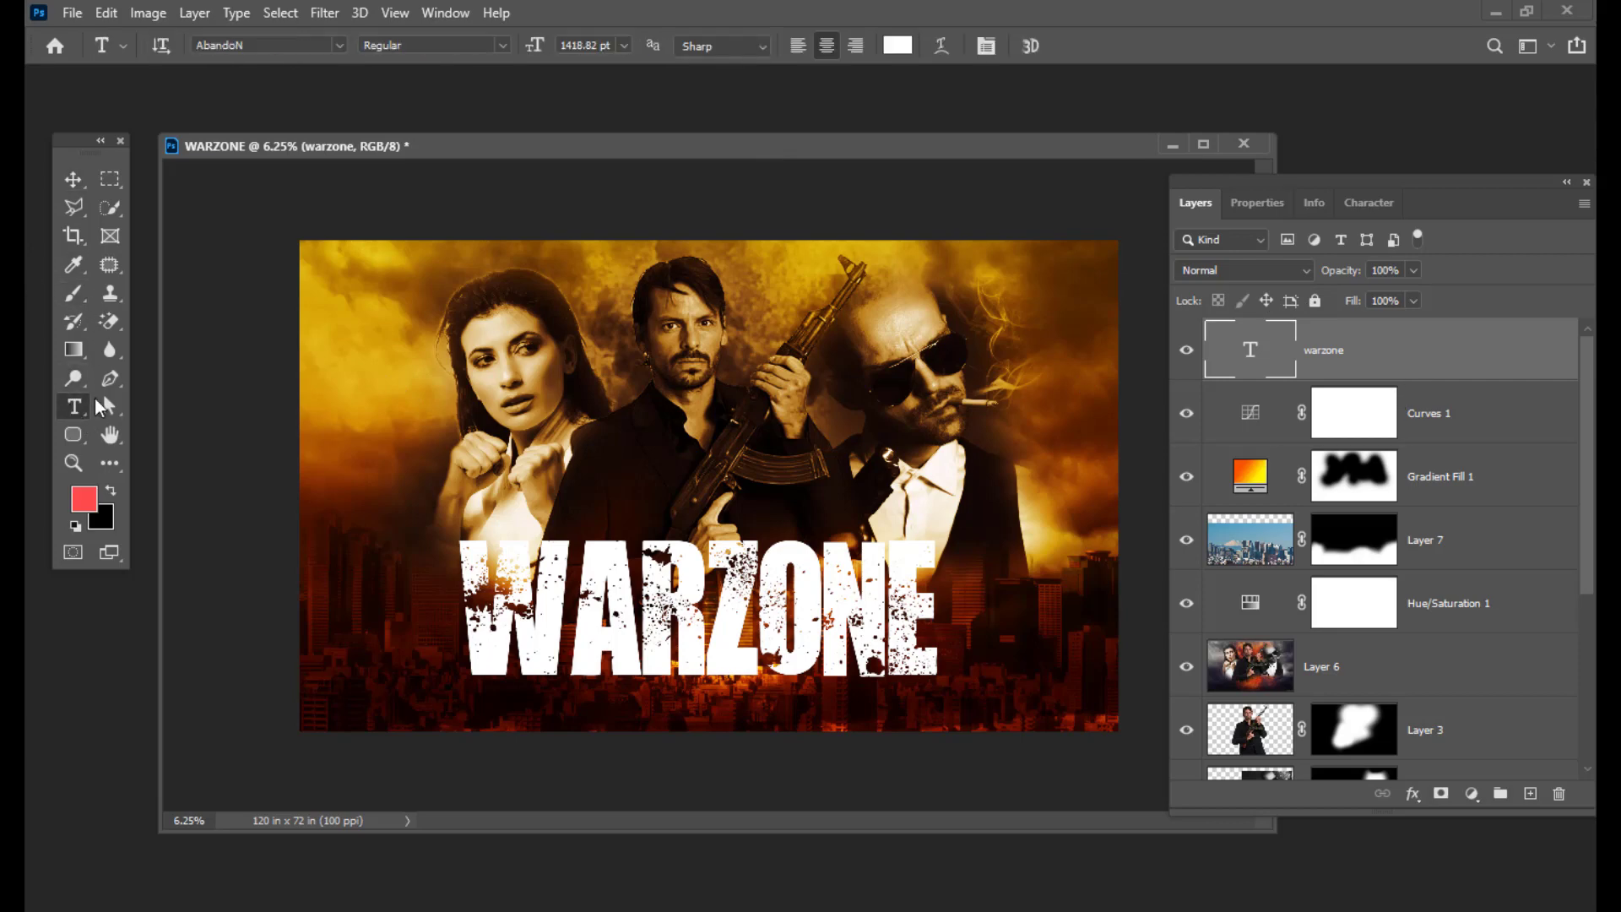
Step: Warp the WARZONE text with the Bulge style at about -28% bend
click(943, 46)
click(1072, 263)
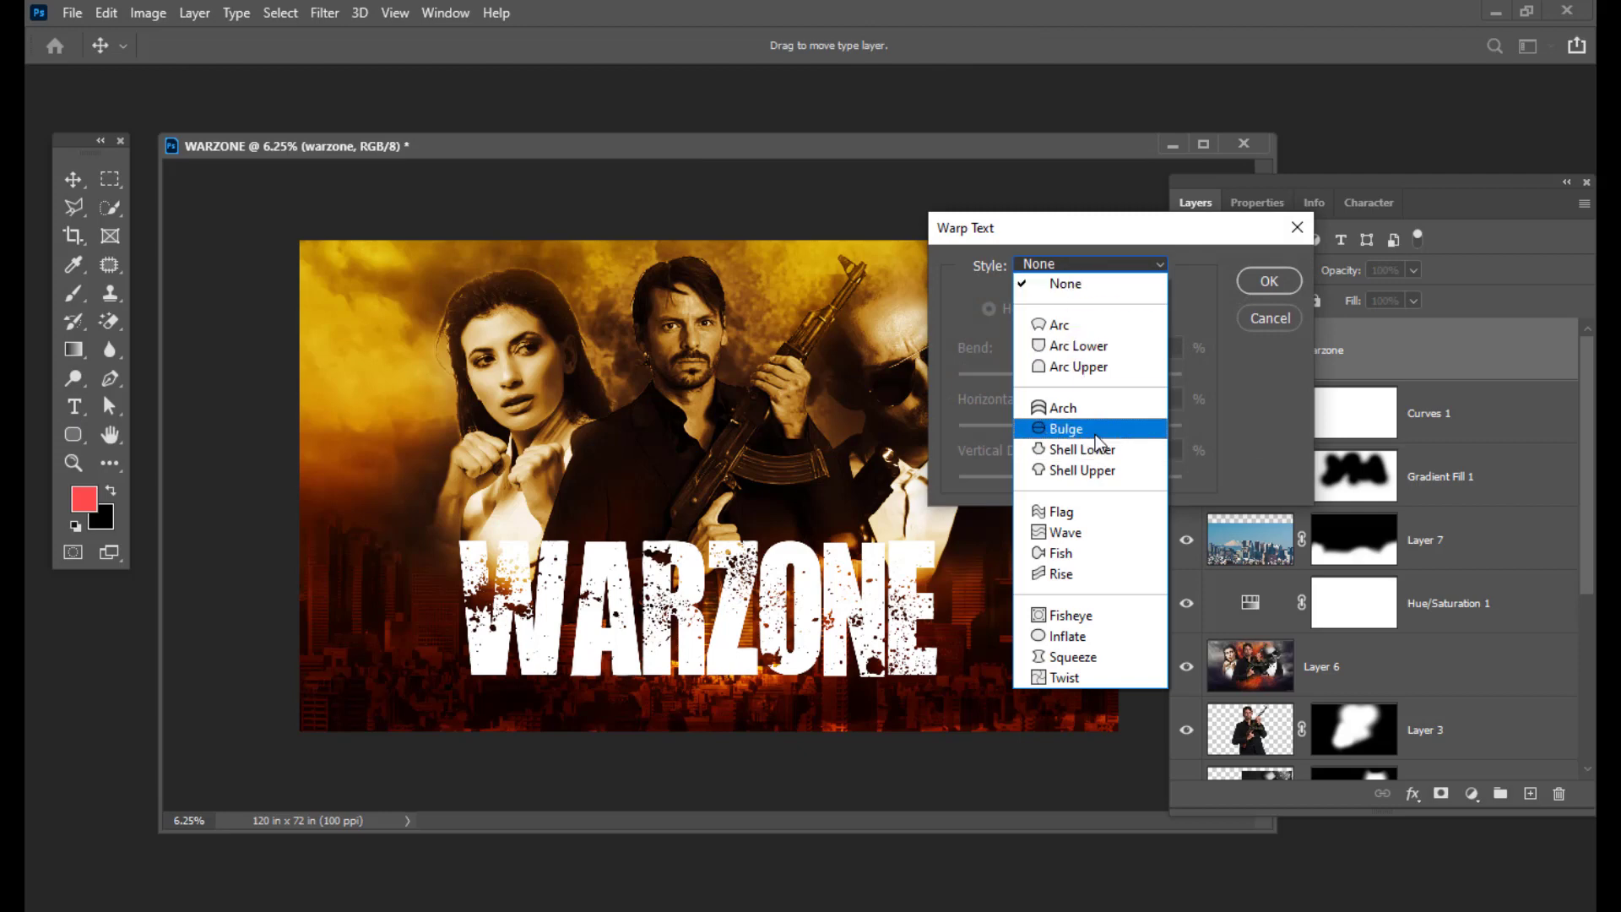
click(1094, 432)
drag(1101, 231, 1187, 236)
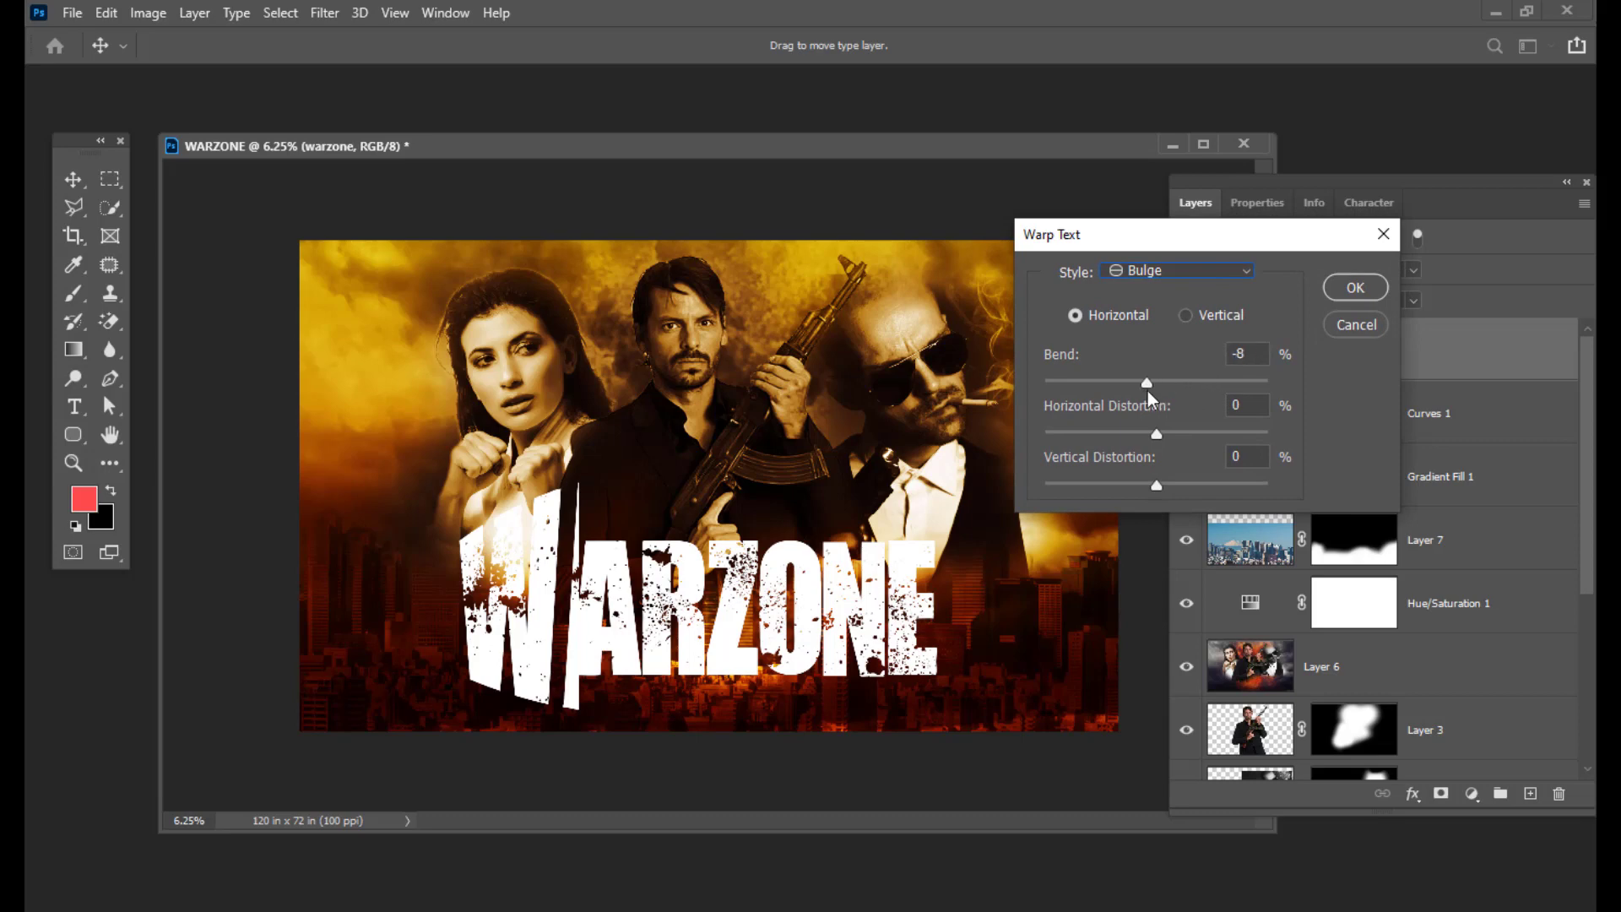
drag(1147, 392, 1127, 385)
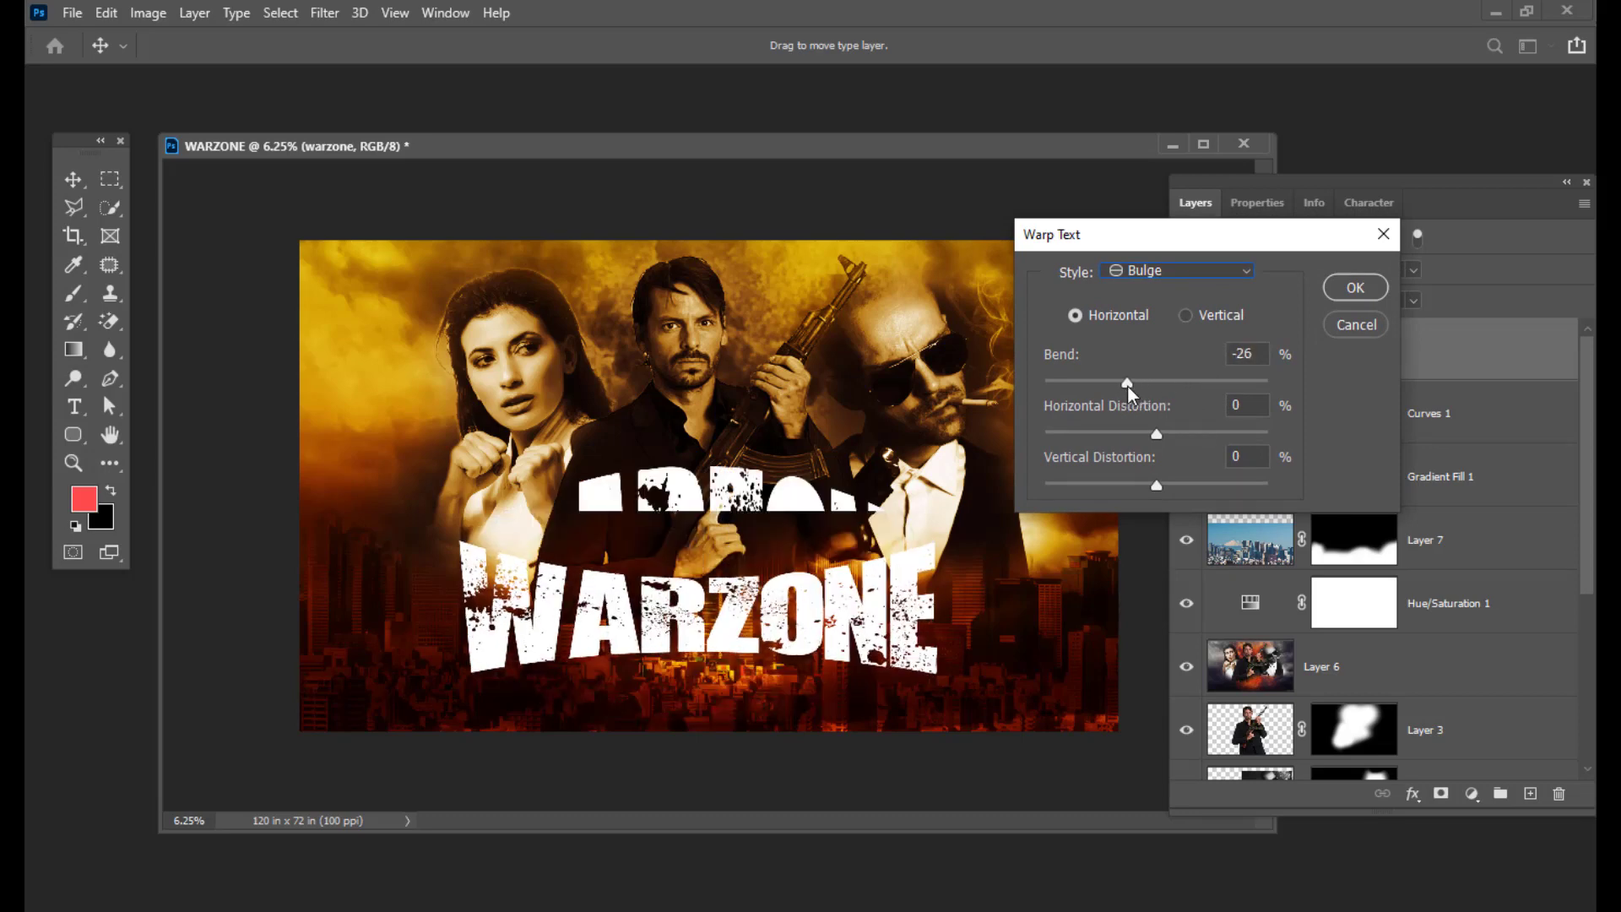
click(1332, 289)
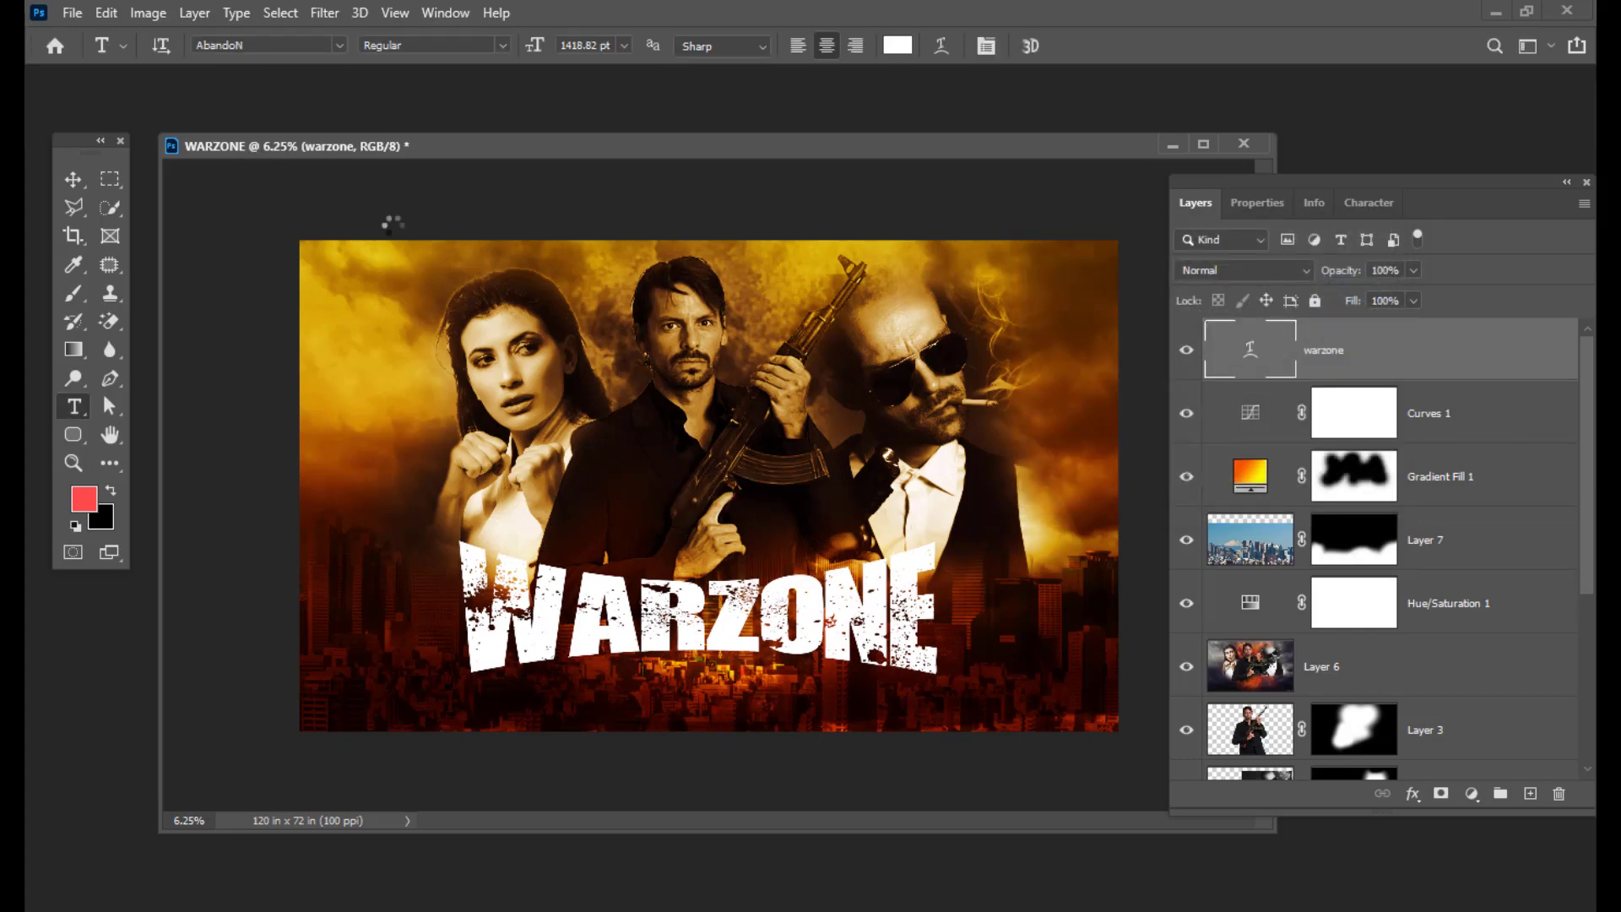
Step: Enlarge the warped WARZONE title to about 128.64% so it spans the skyline
click(74, 179)
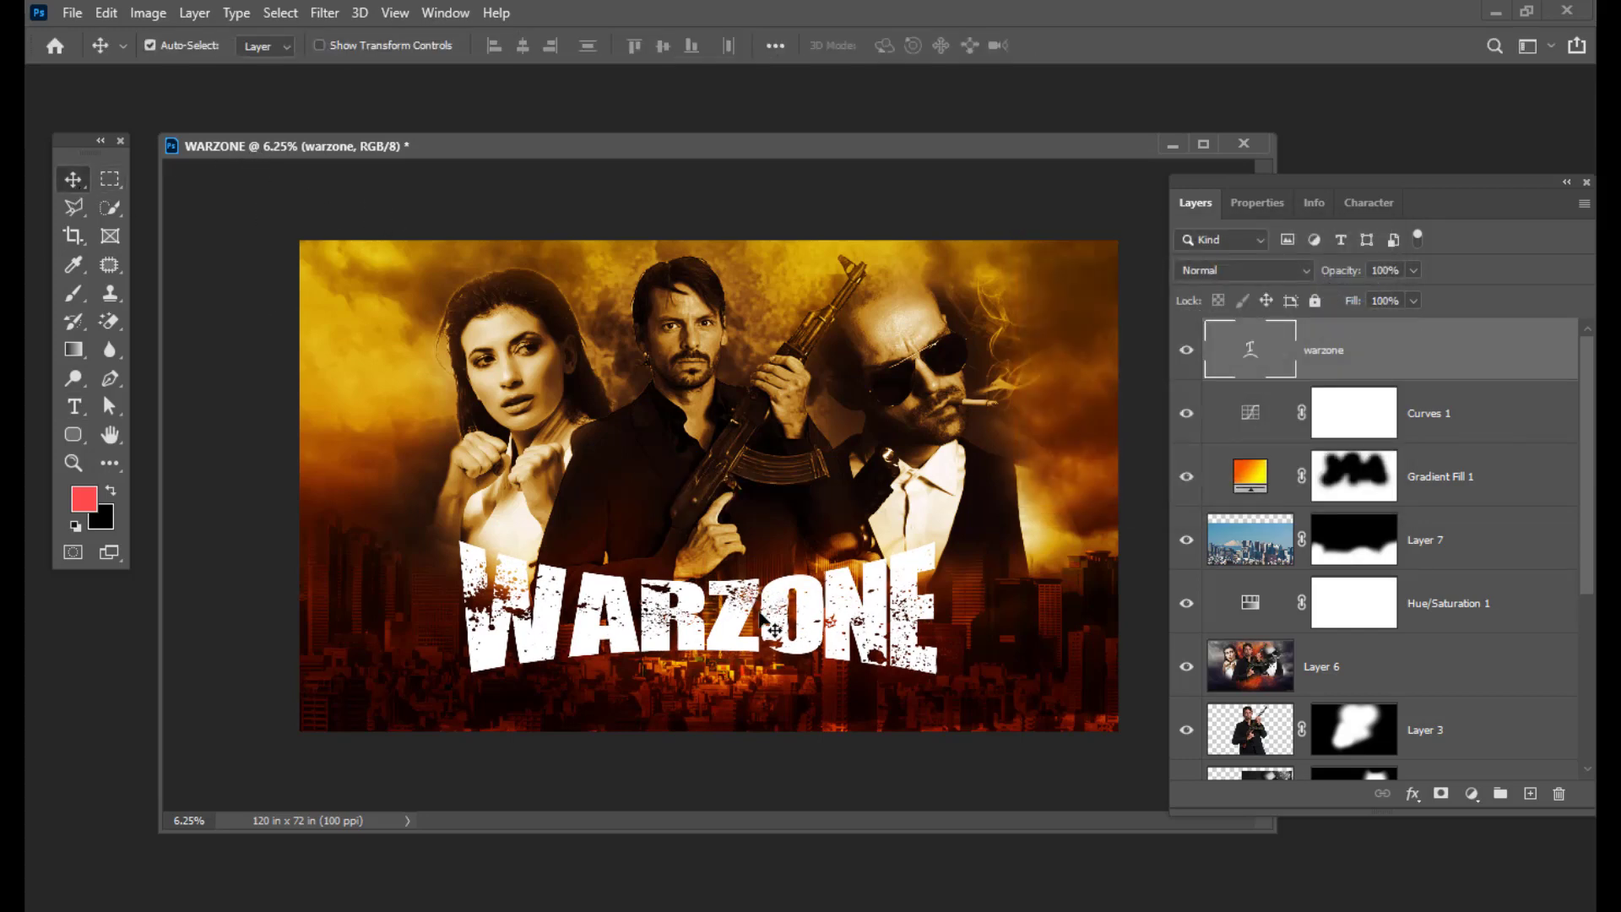
key(ctrl+t)
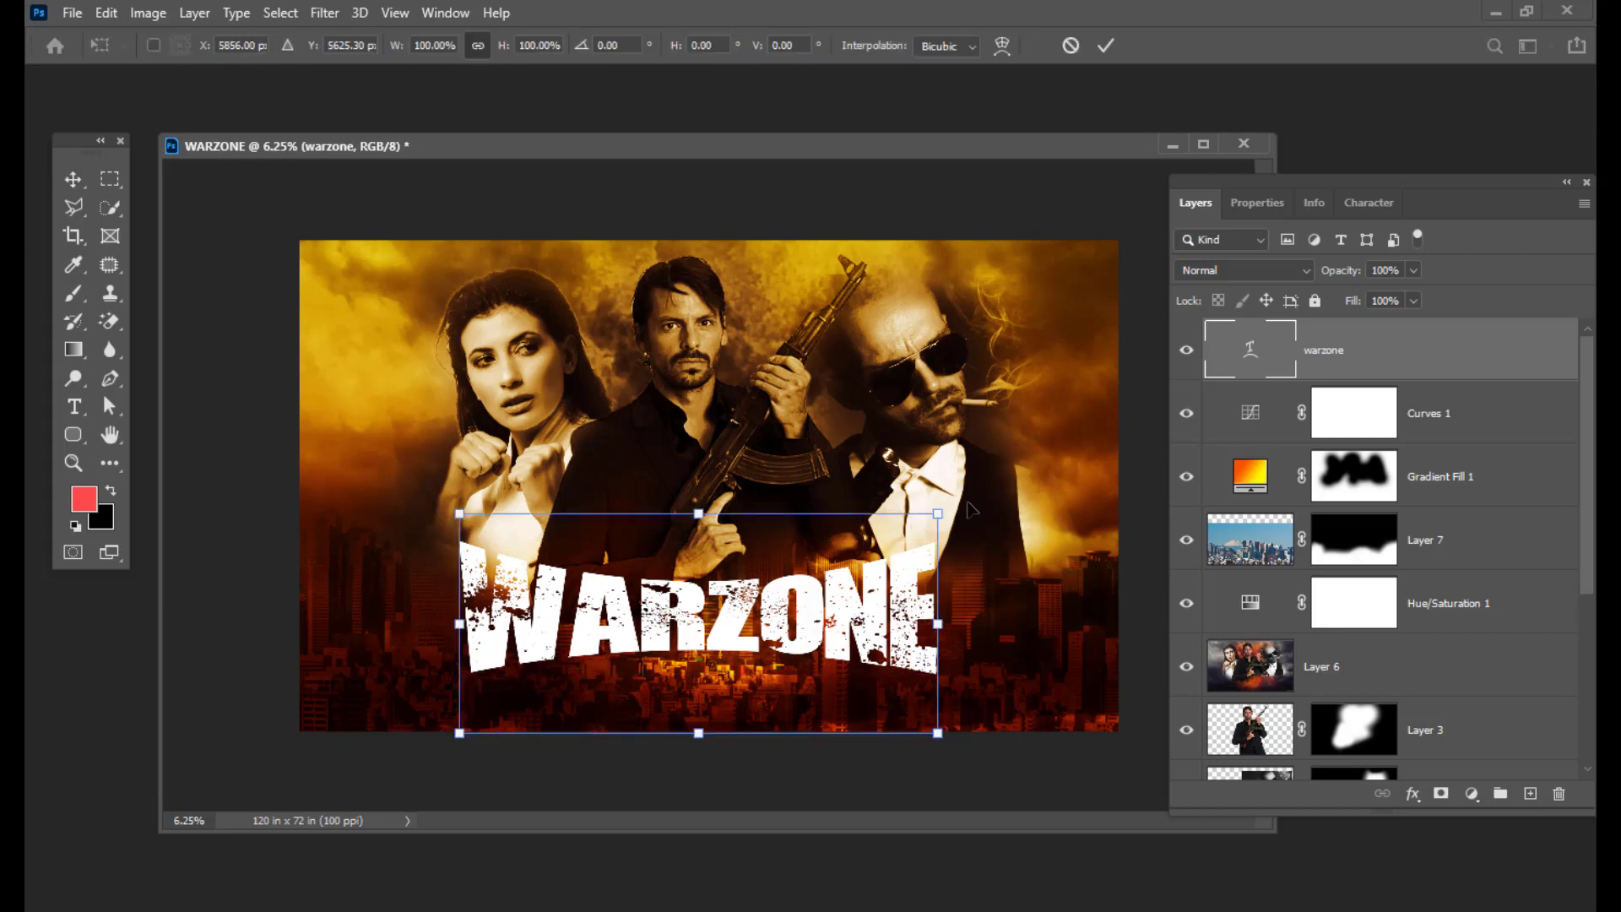
drag(938, 513, 937, 513)
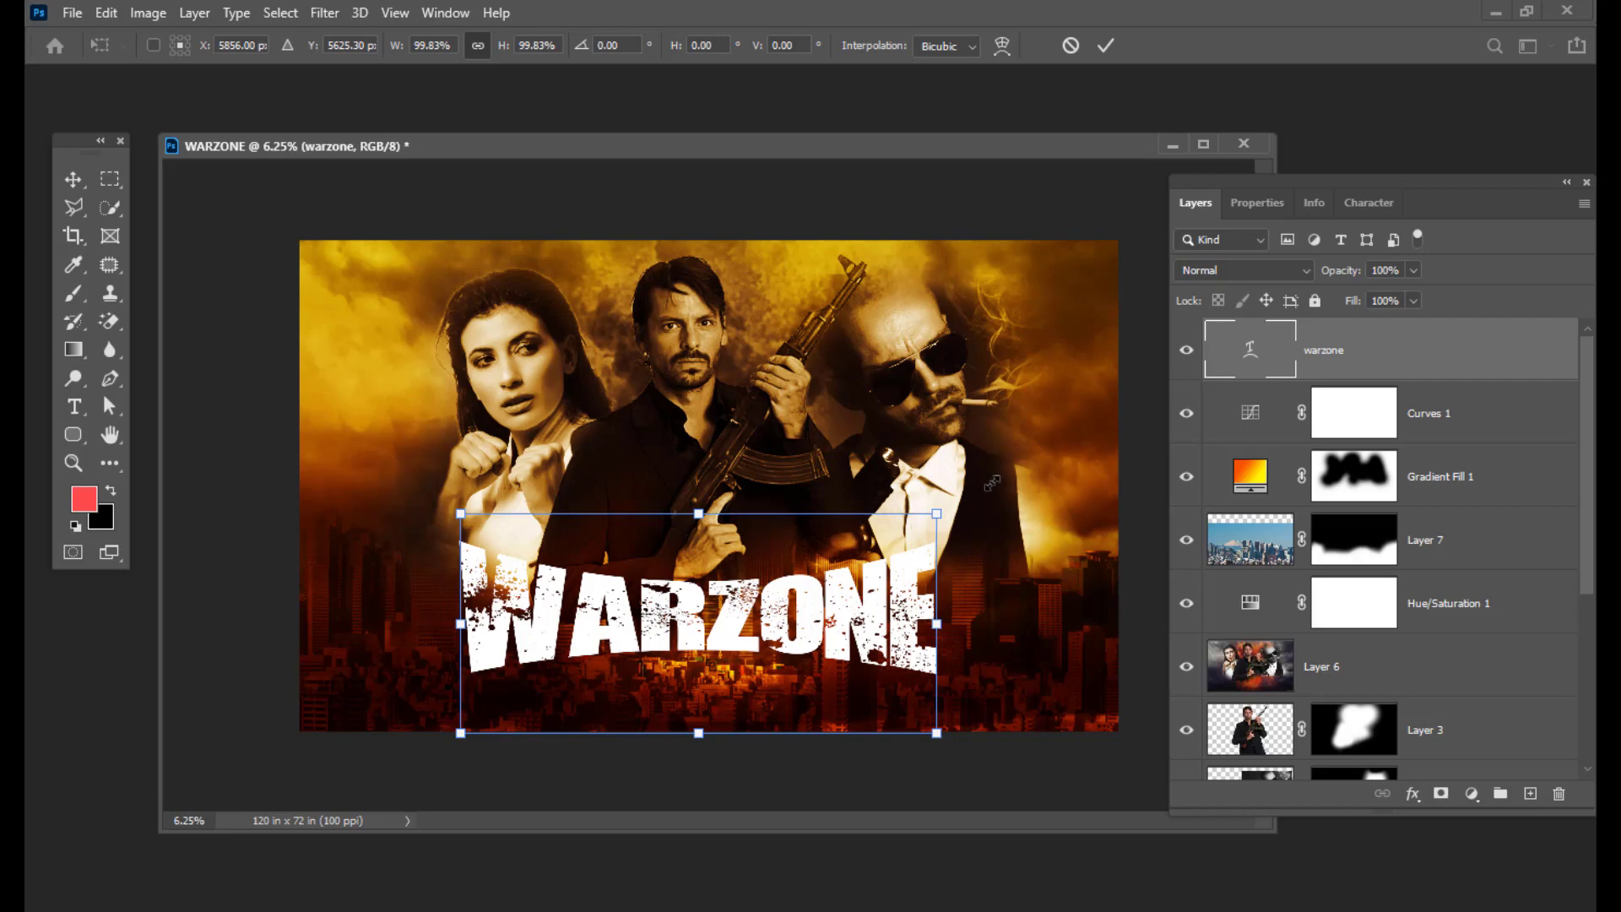
drag(937, 513, 981, 486)
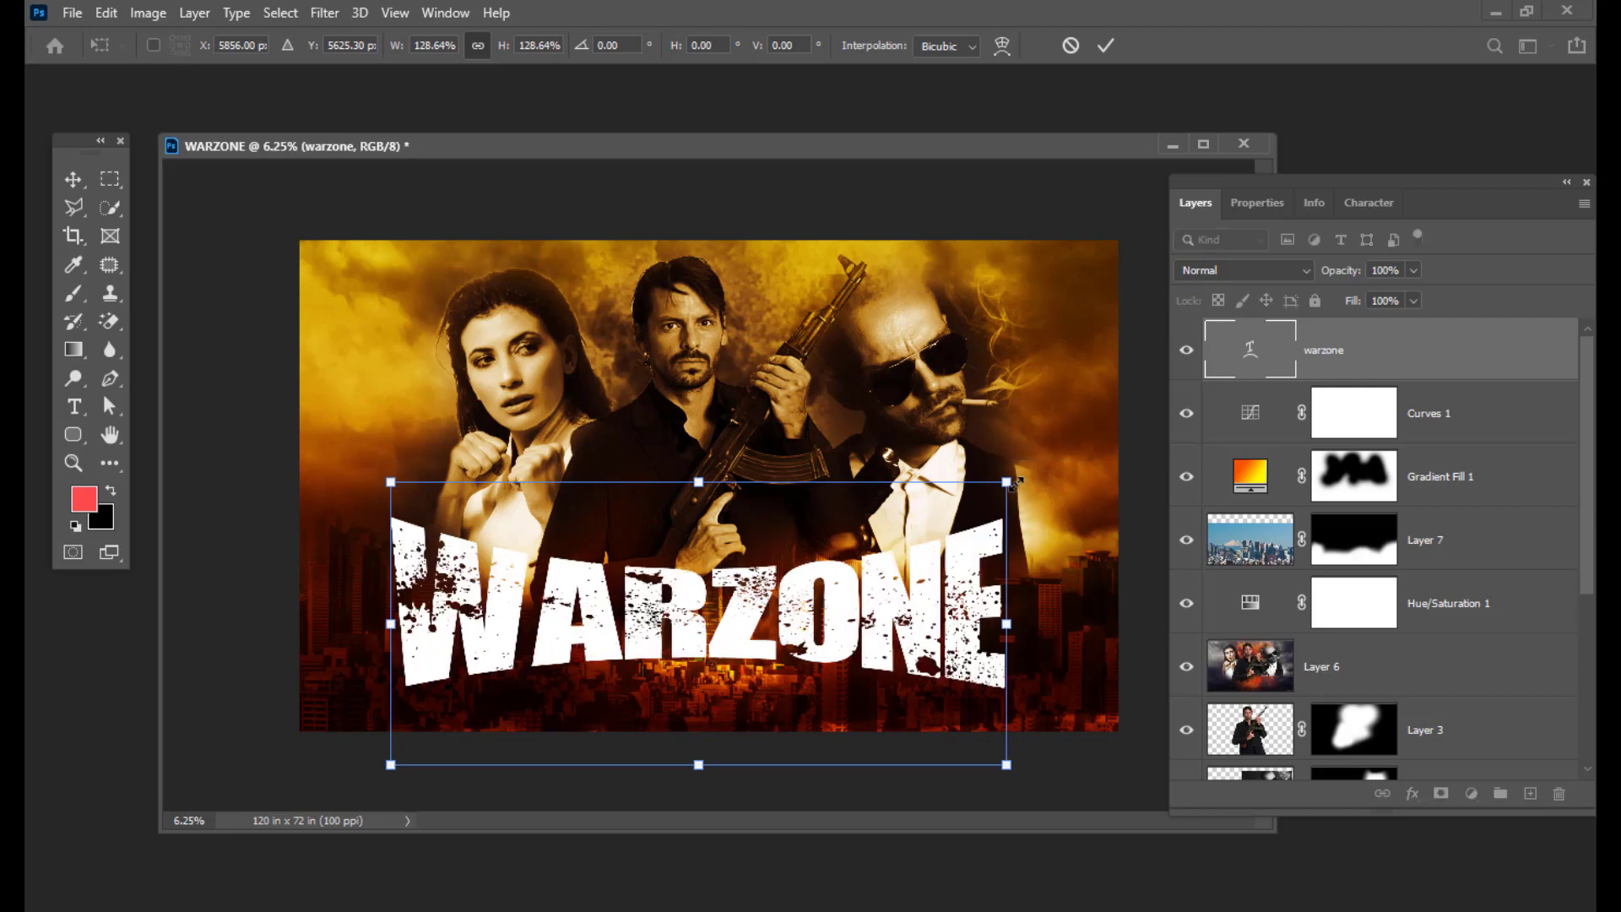
key(Return)
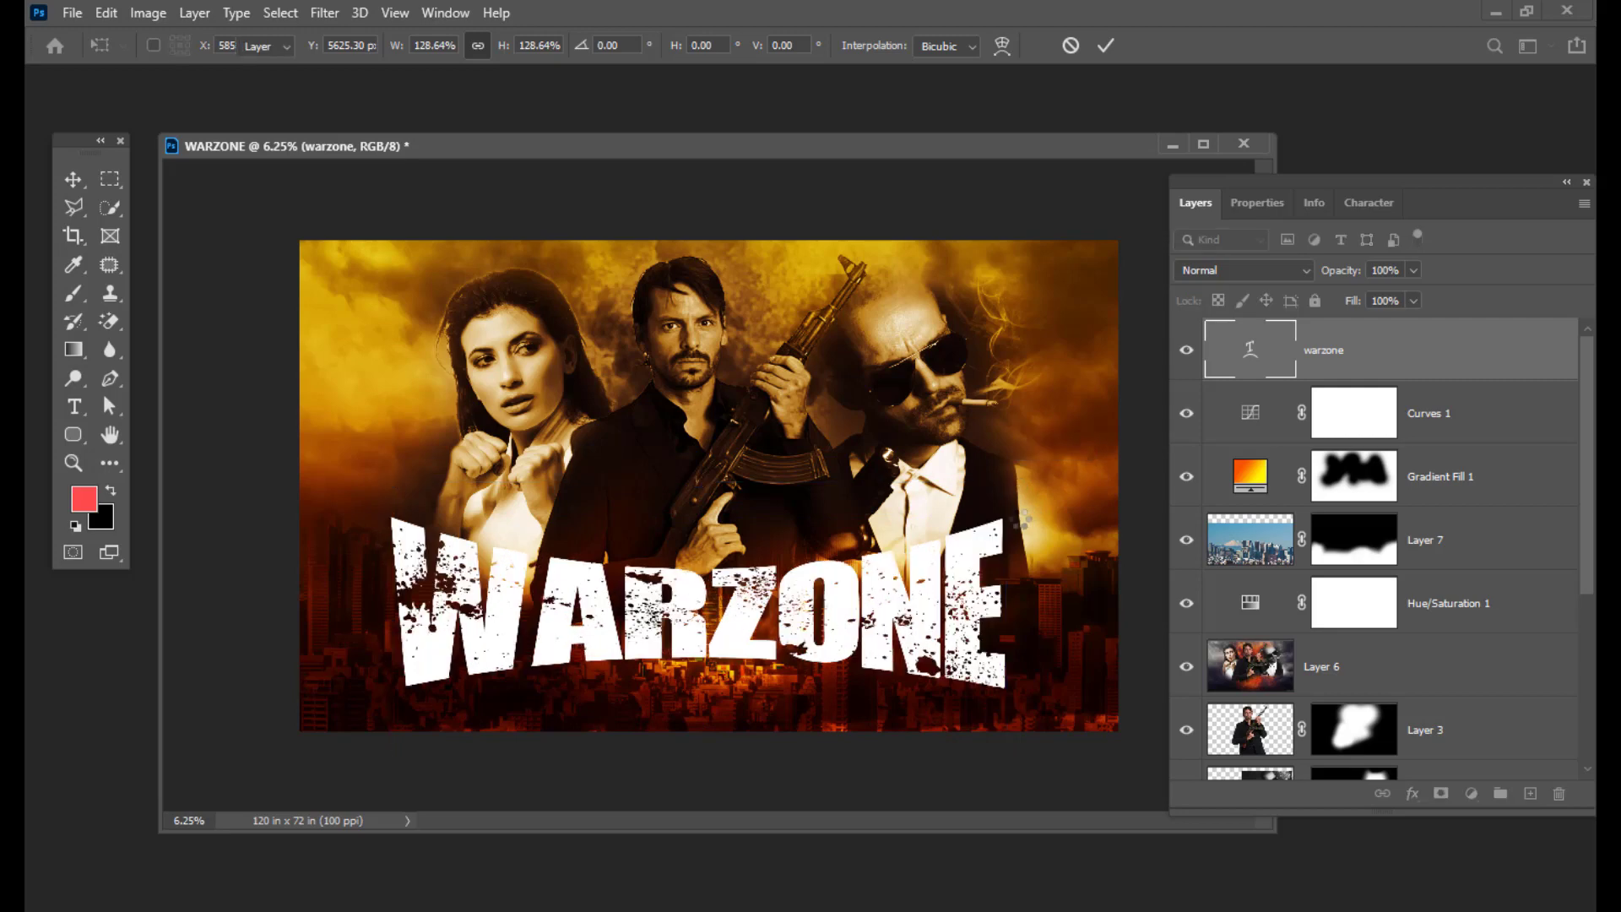
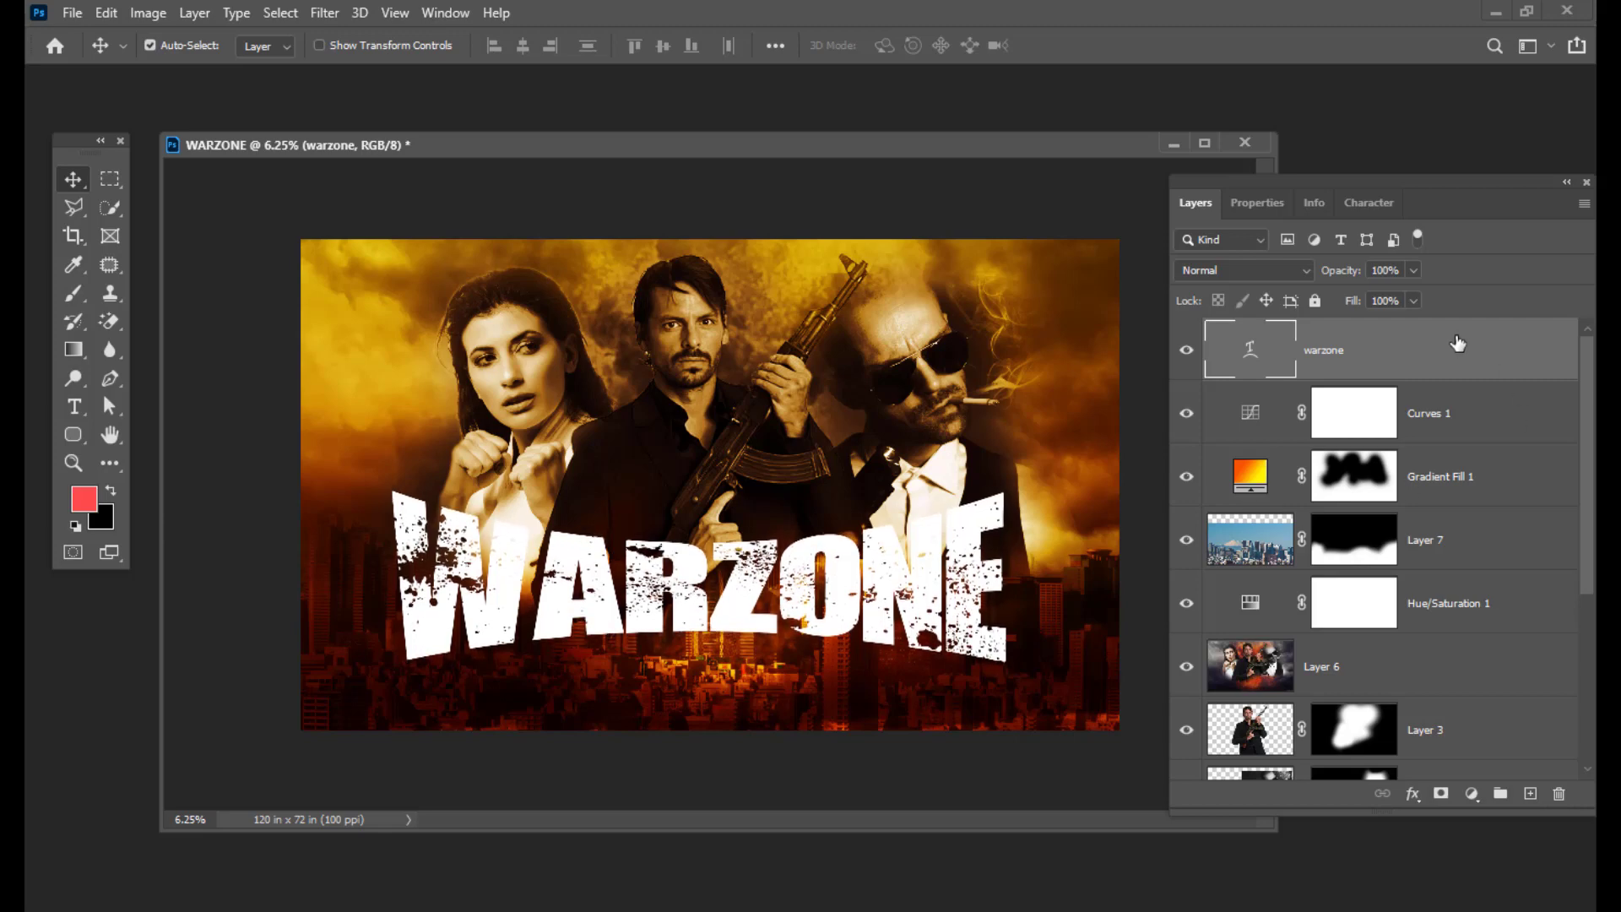
Step: Add a red-to-yellow Gradient Overlay to the warzone layer, Reflected style, 90° angle
double_click(1452, 368)
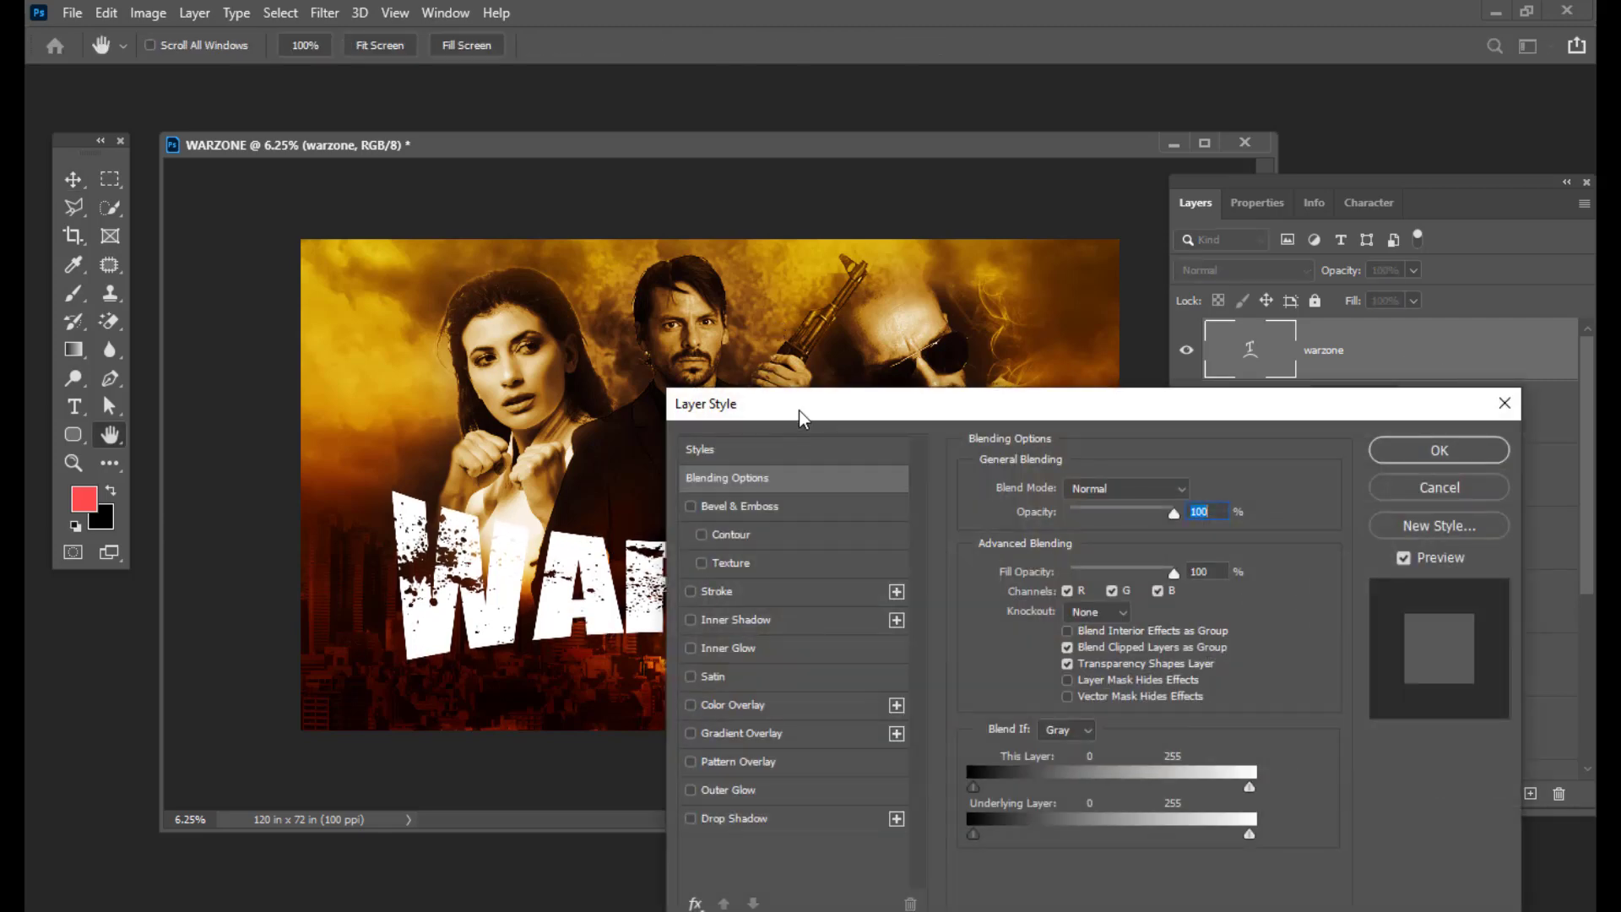
drag(798, 411, 1158, 124)
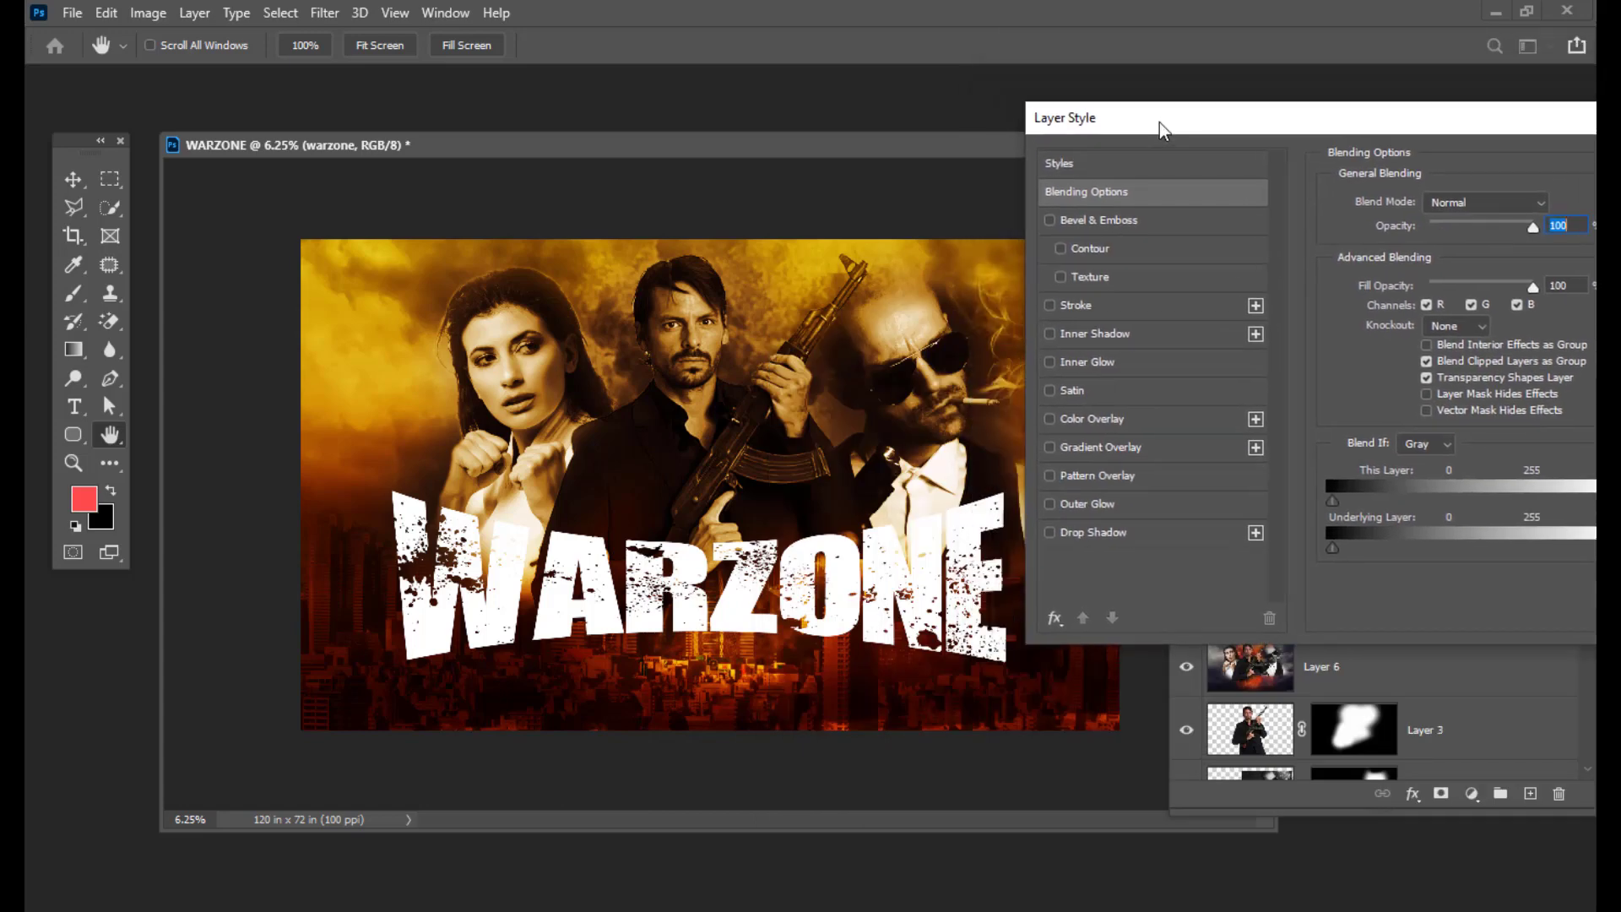
click(1051, 447)
click(1133, 448)
drag(1169, 125, 1032, 141)
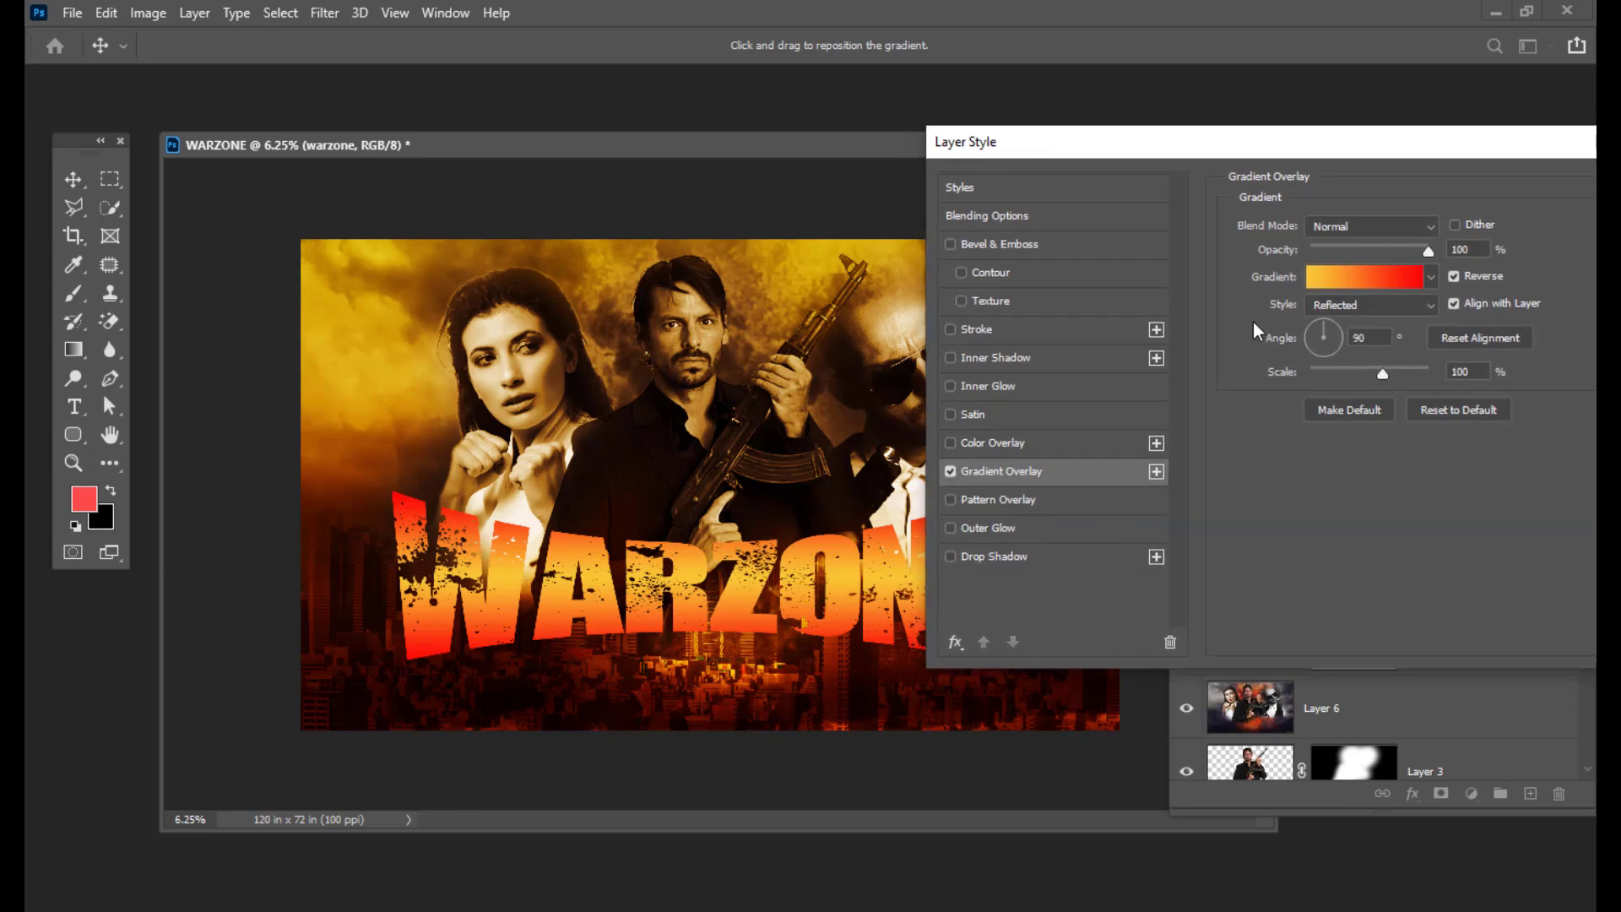
click(1350, 282)
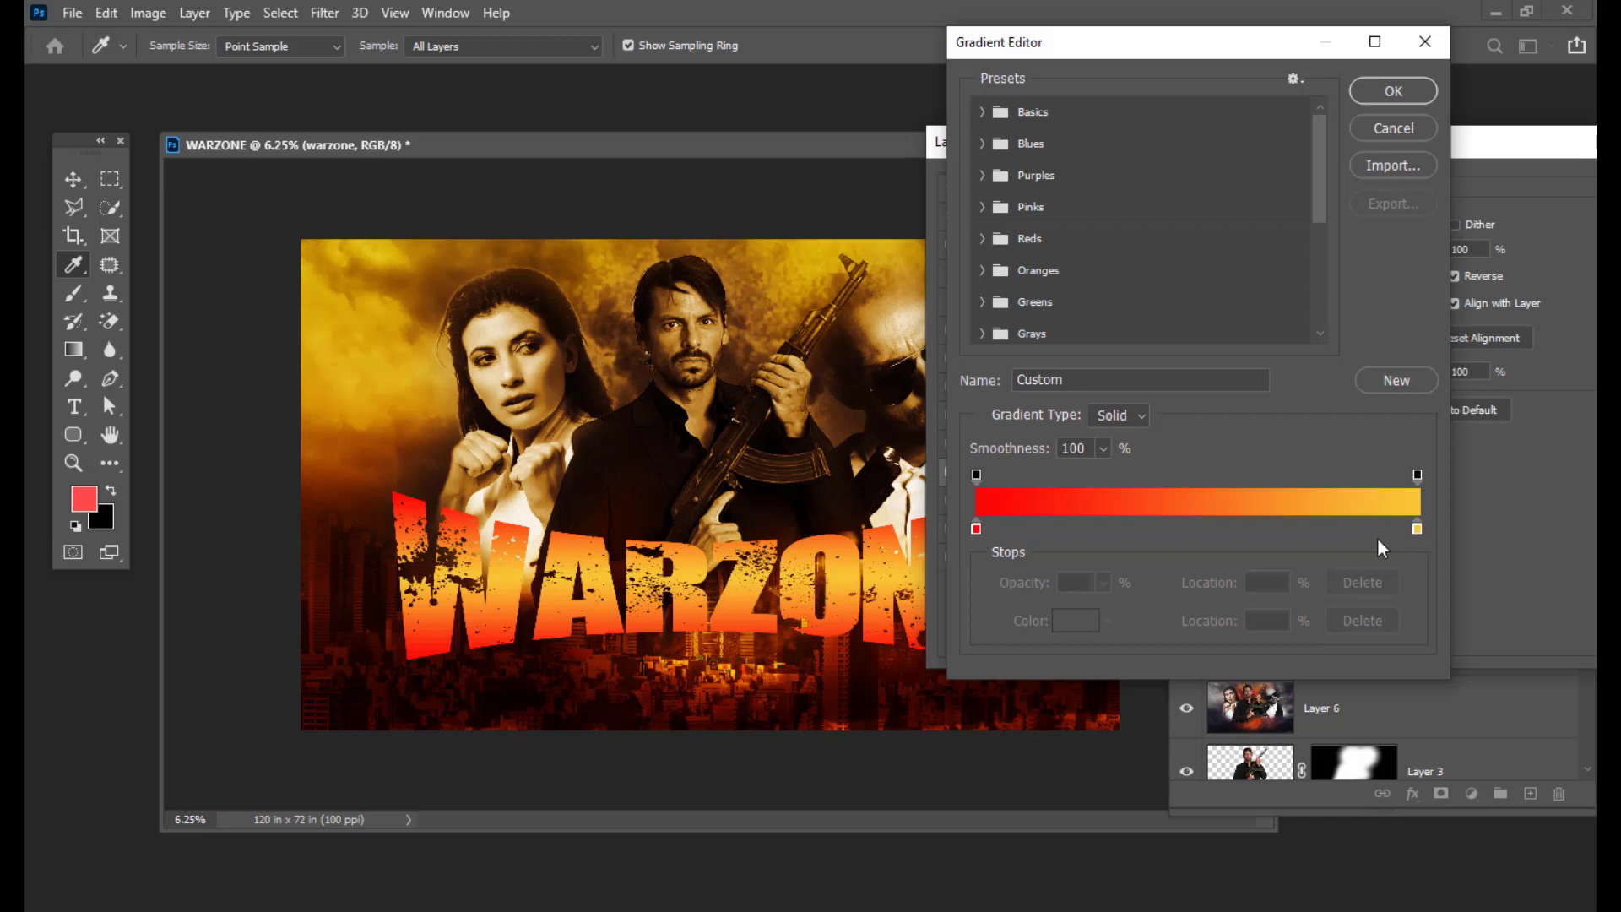
click(1416, 98)
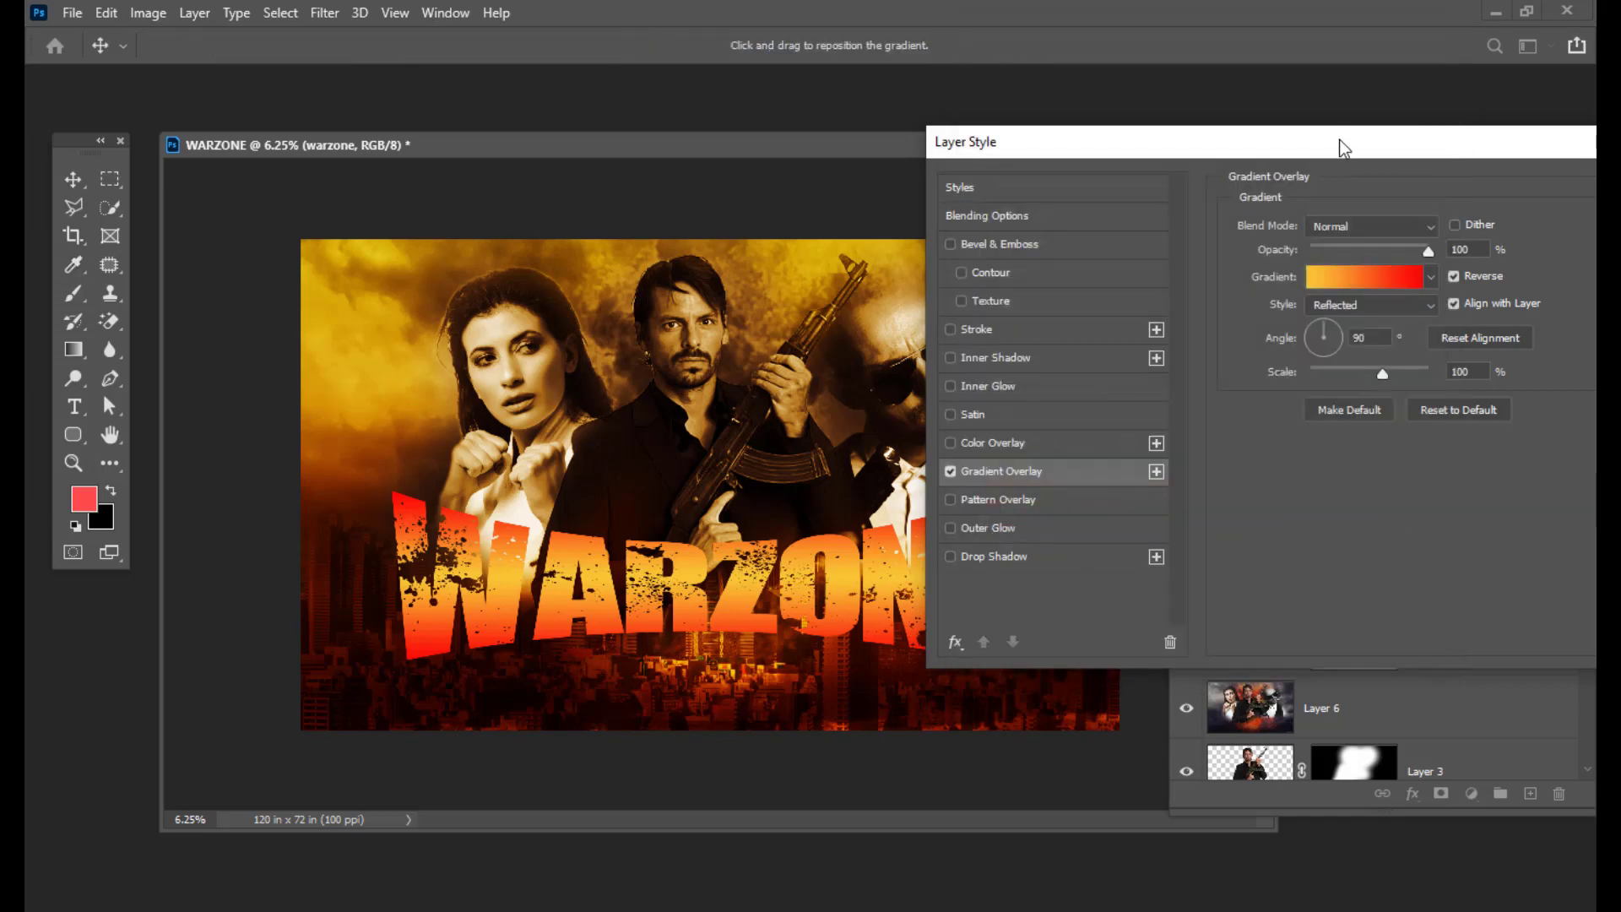
drag(1339, 139, 1339, 130)
click(1359, 297)
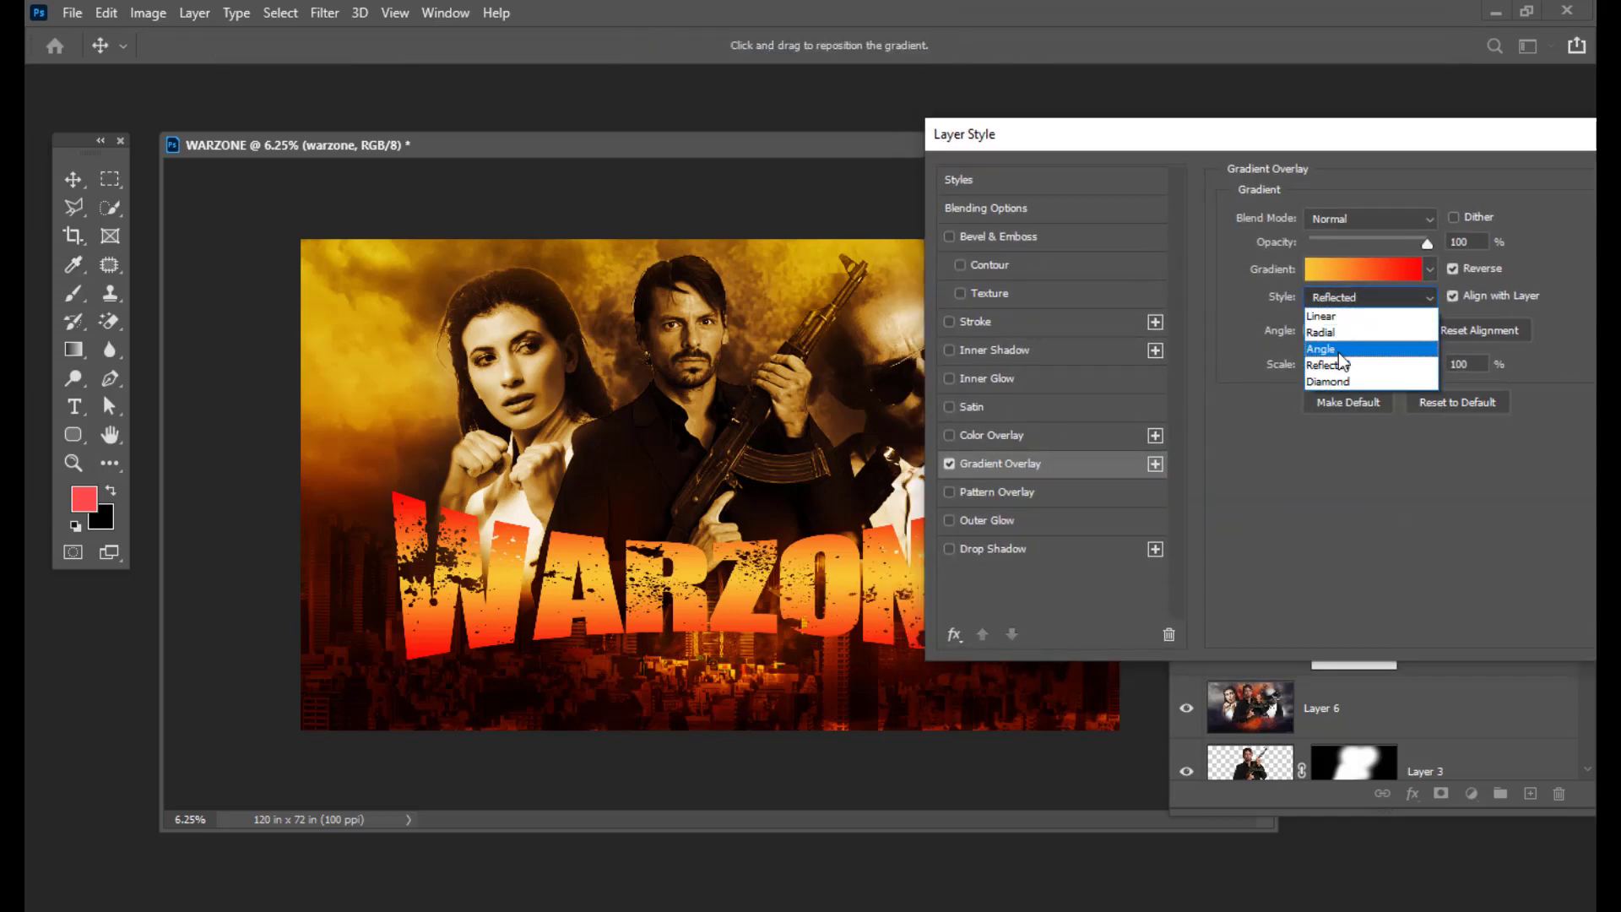
click(1342, 372)
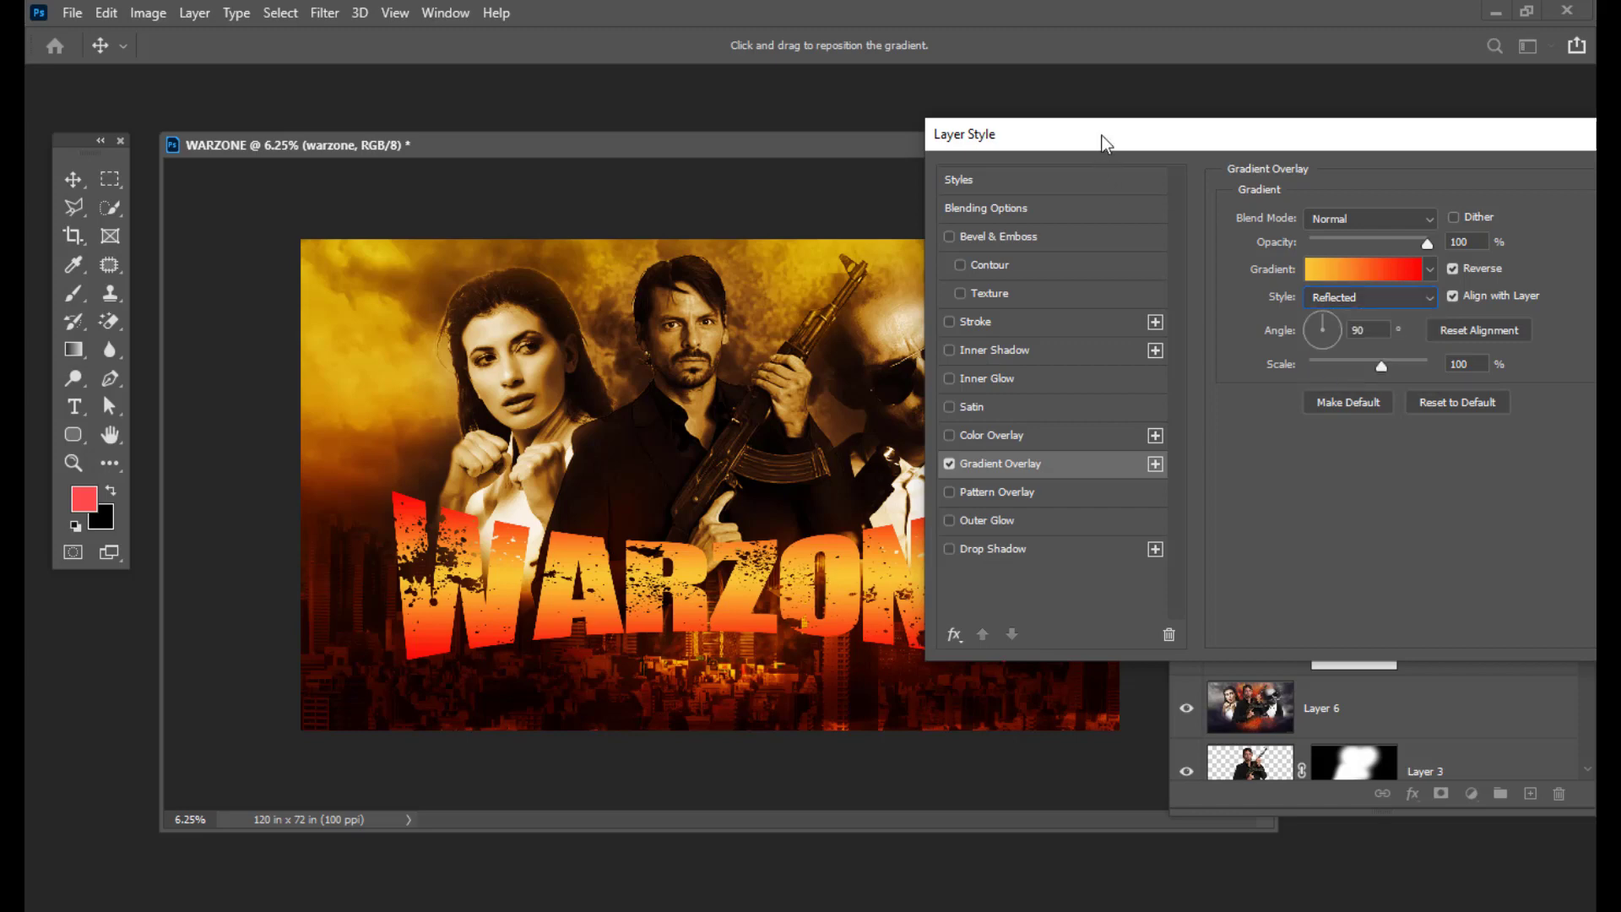
drag(1102, 137, 1228, 152)
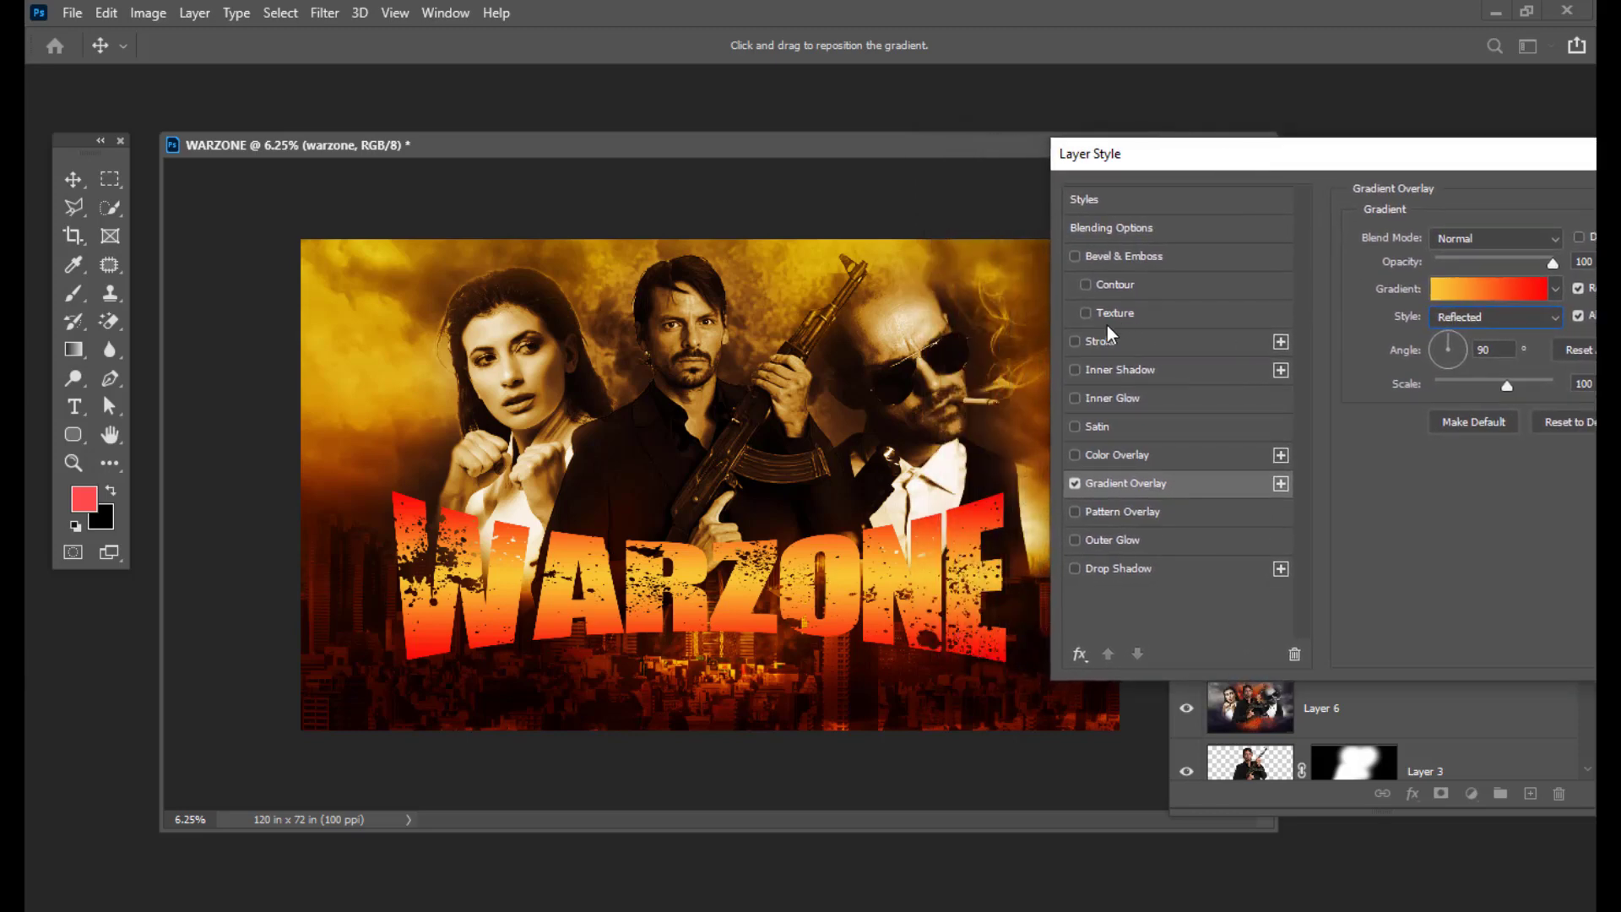
Step: Outline the WARZONE title with a white 10 px Stroke
click(1075, 341)
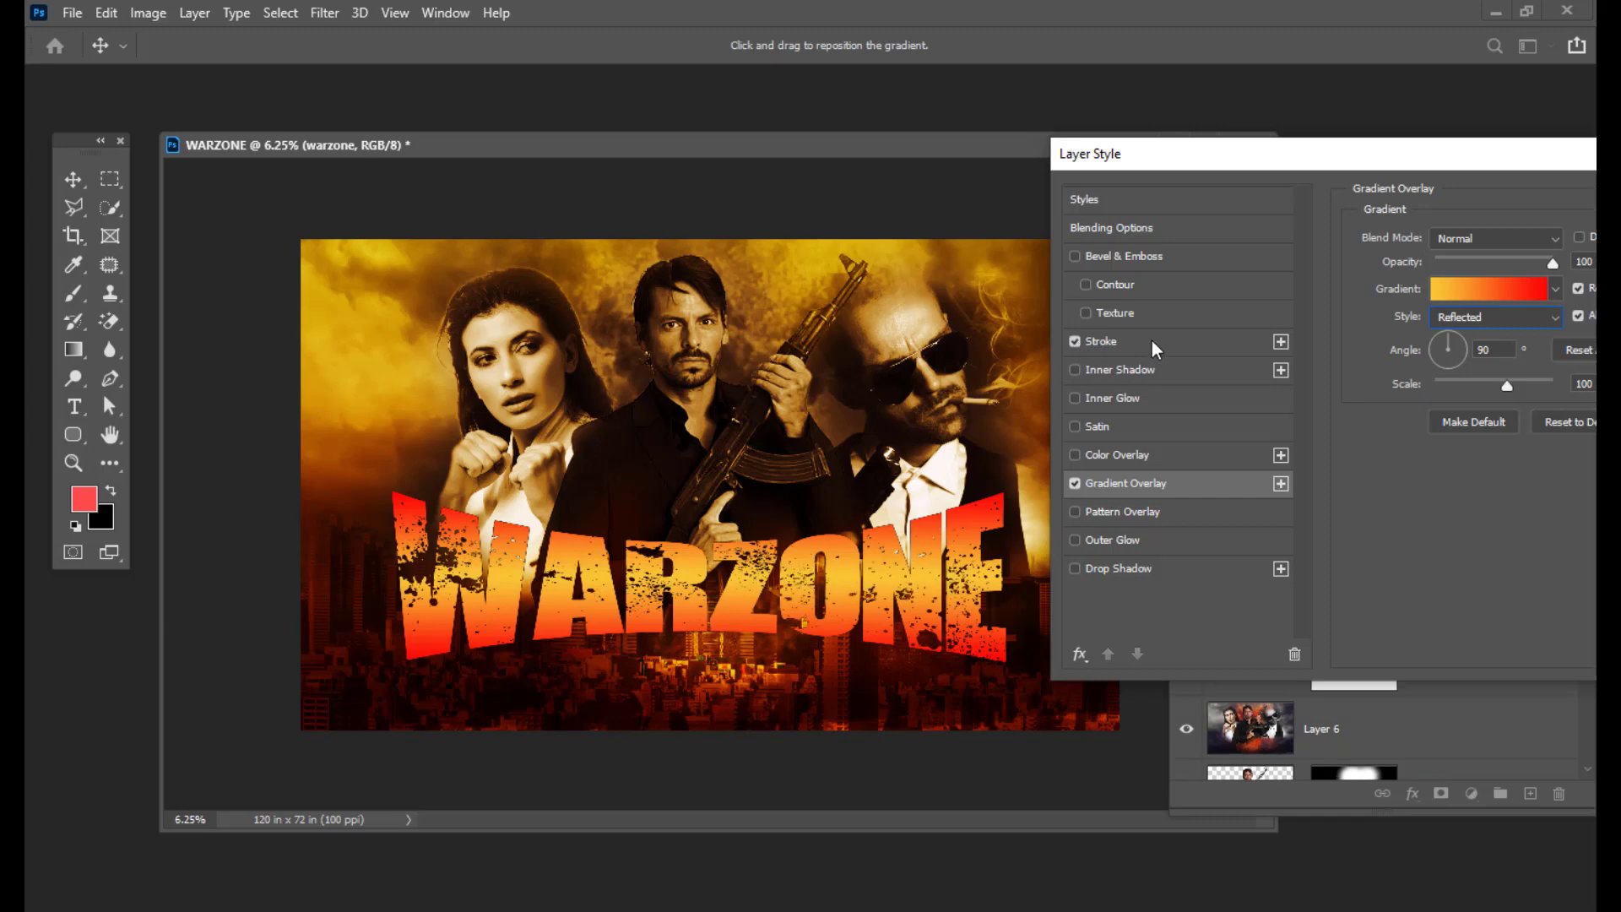
click(1151, 342)
drag(1231, 158, 1195, 157)
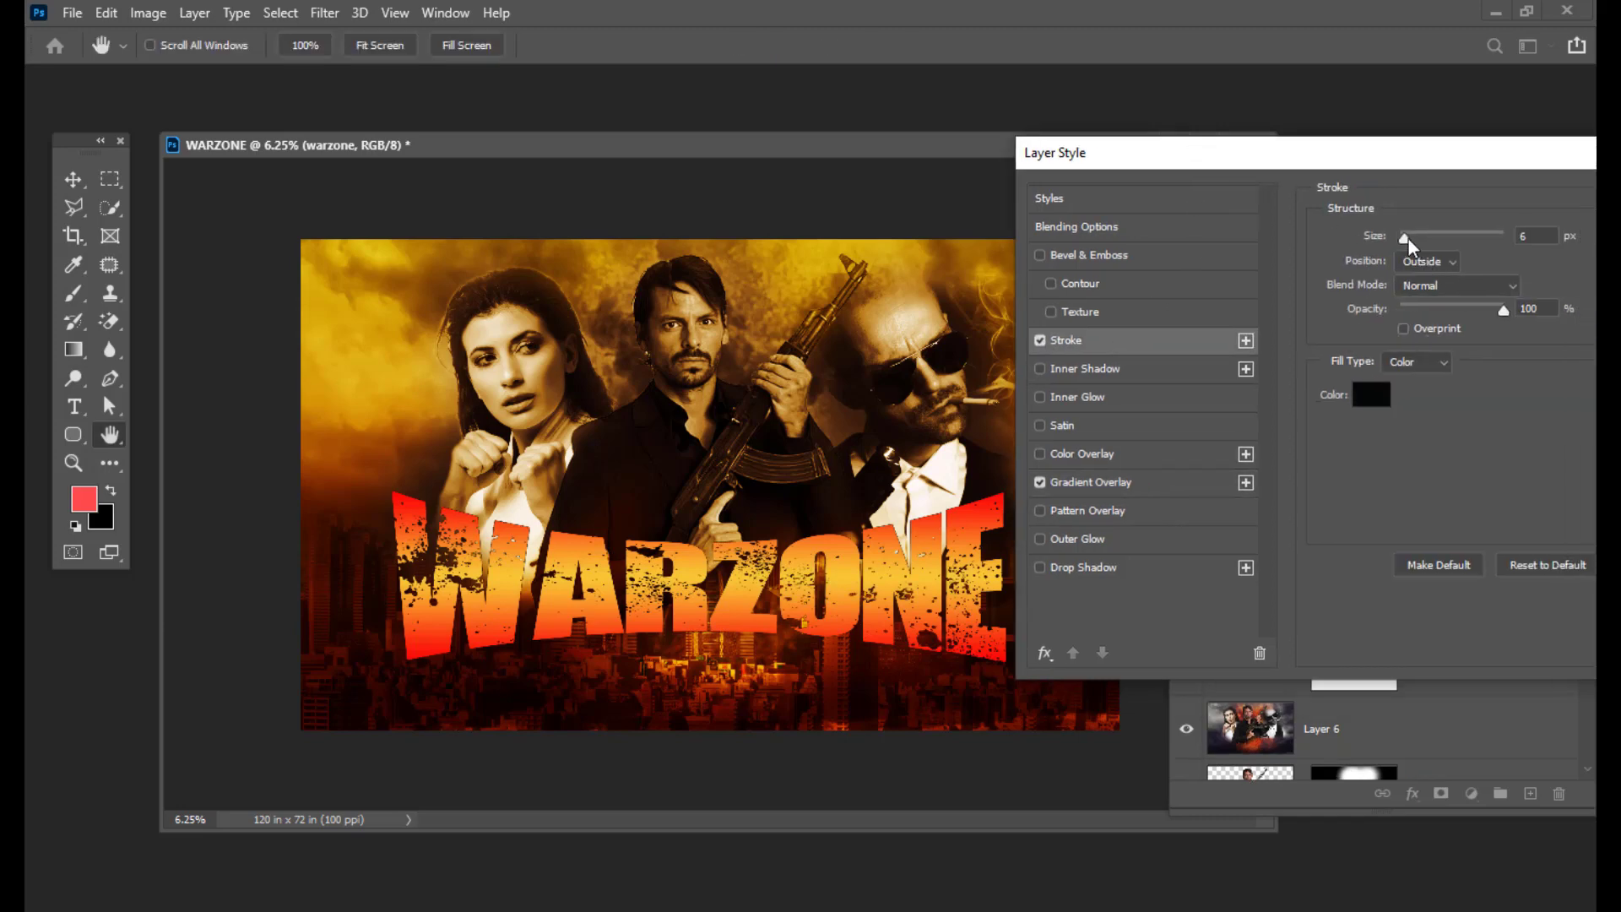
drag(1407, 240, 1423, 242)
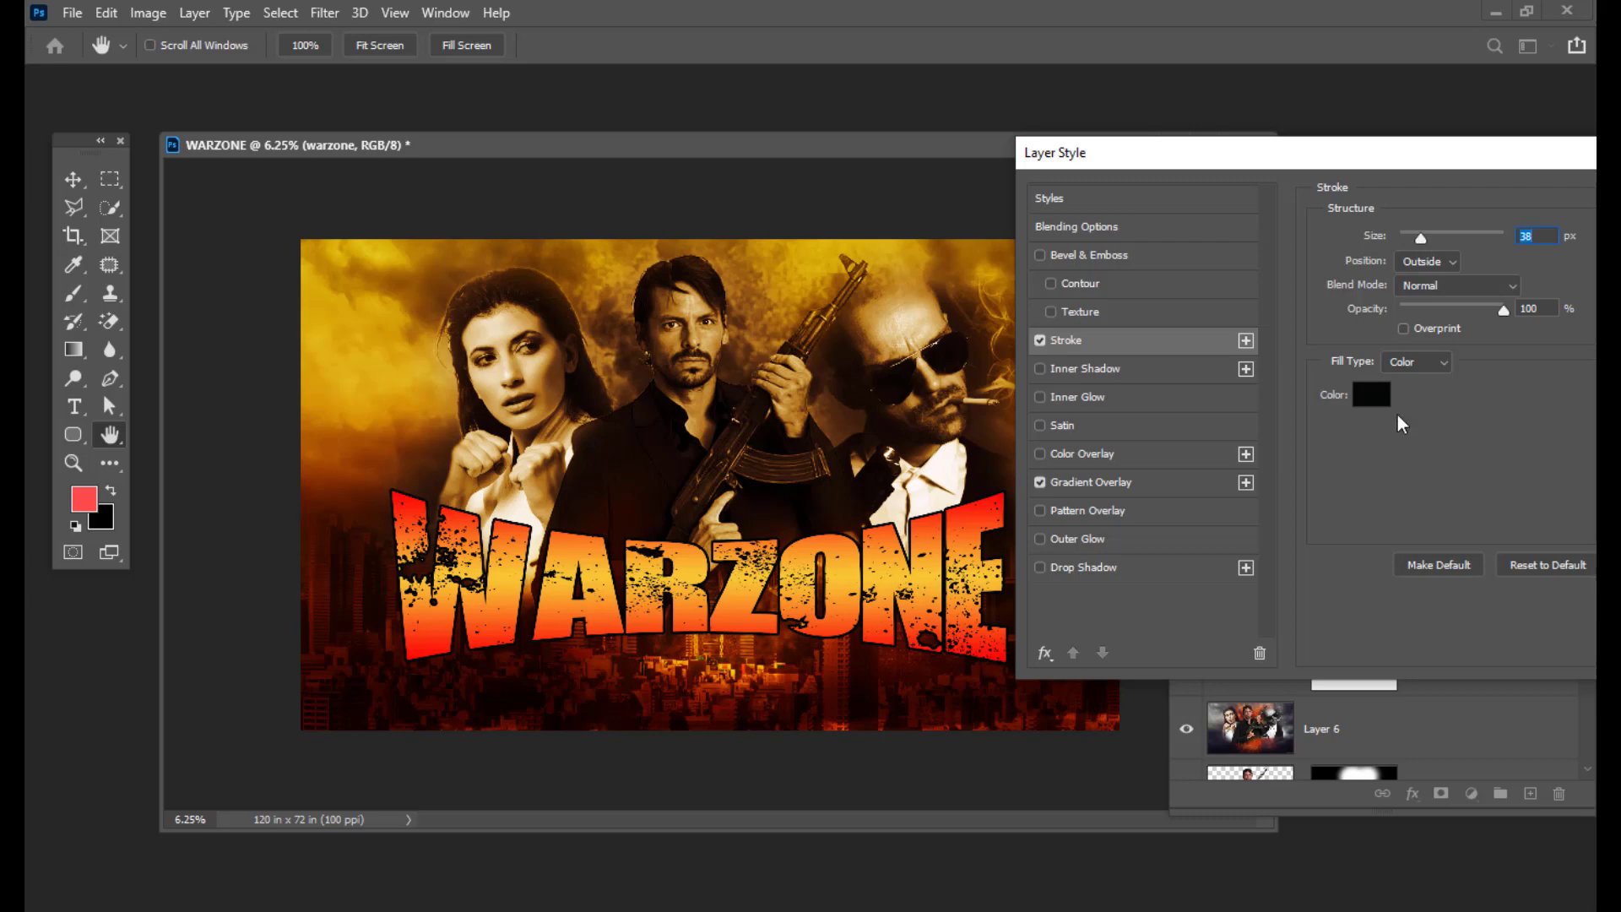
click(1374, 397)
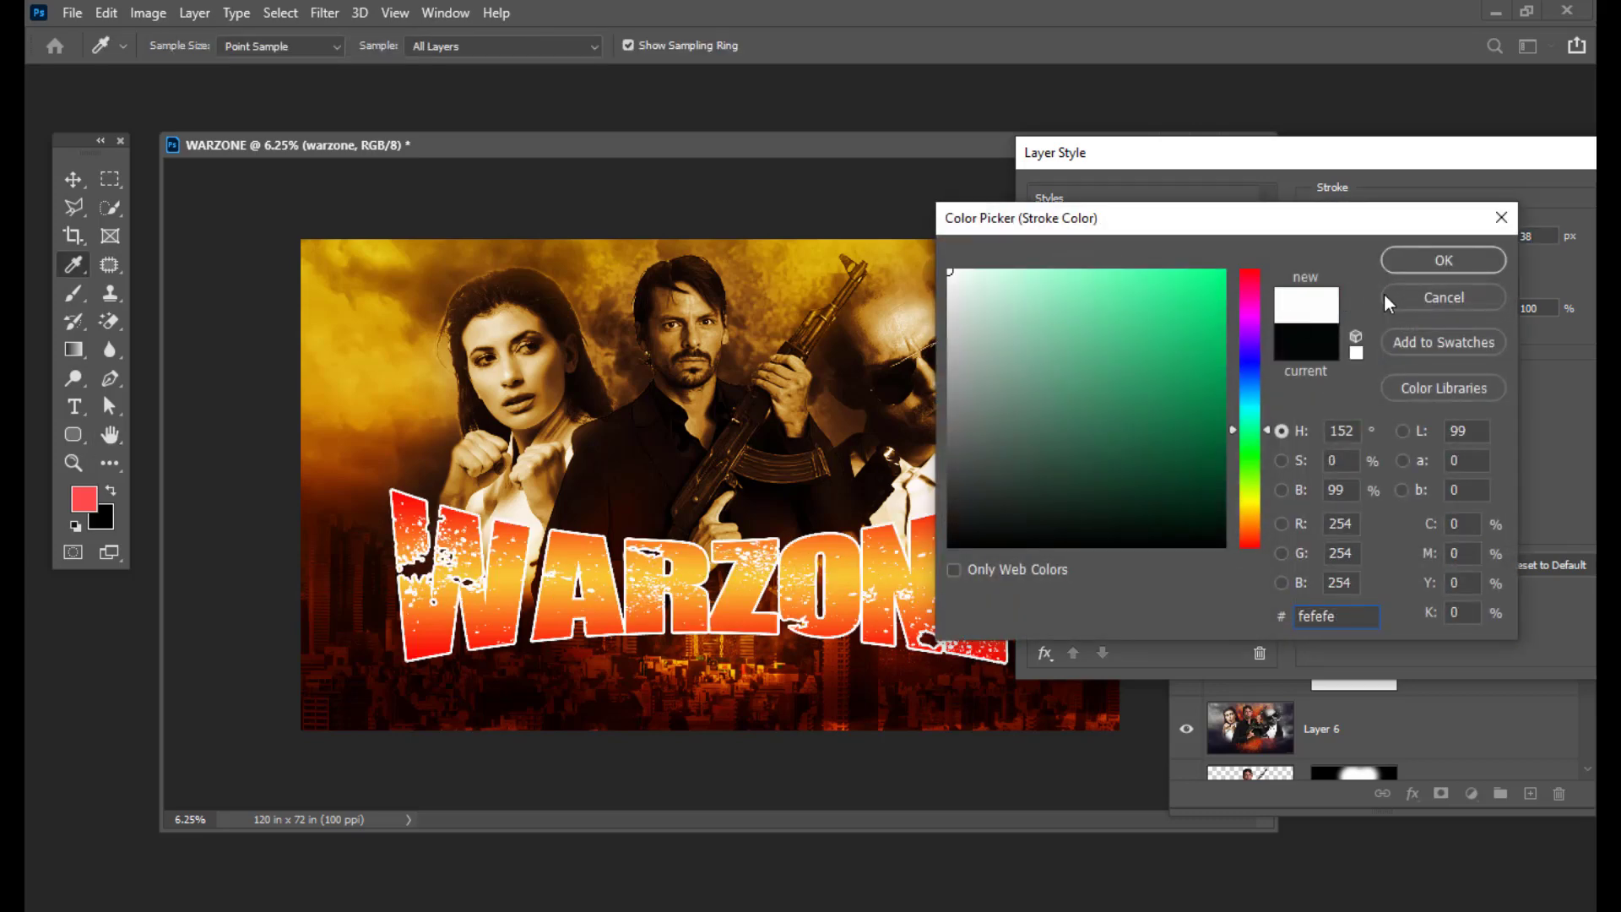
click(1426, 262)
drag(1421, 247, 1413, 245)
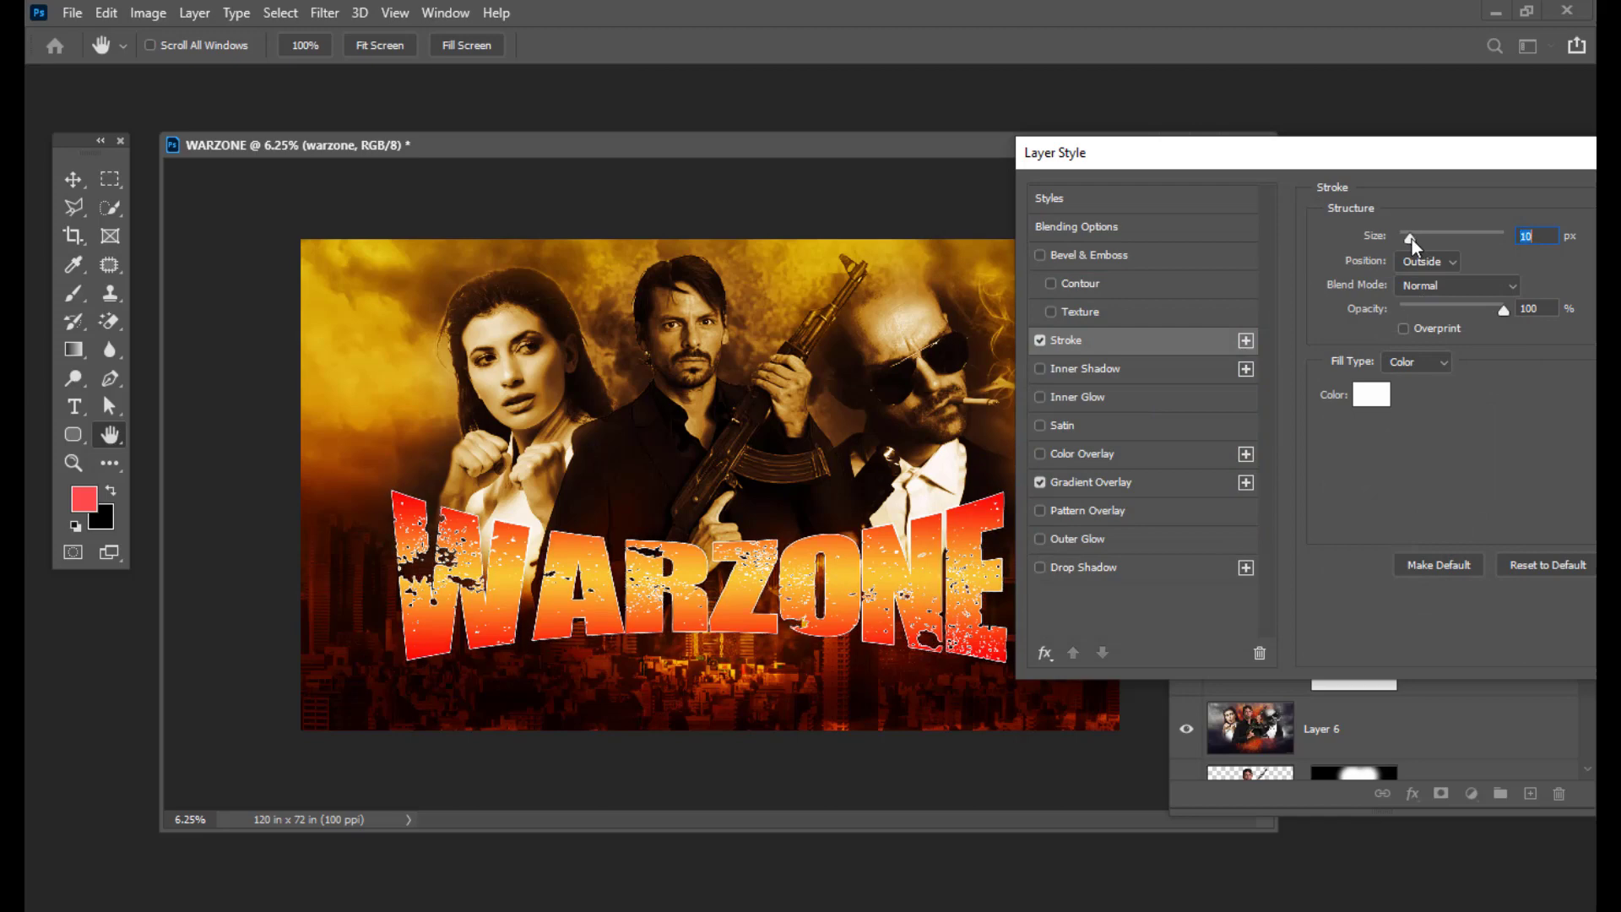
drag(1151, 153, 1211, 139)
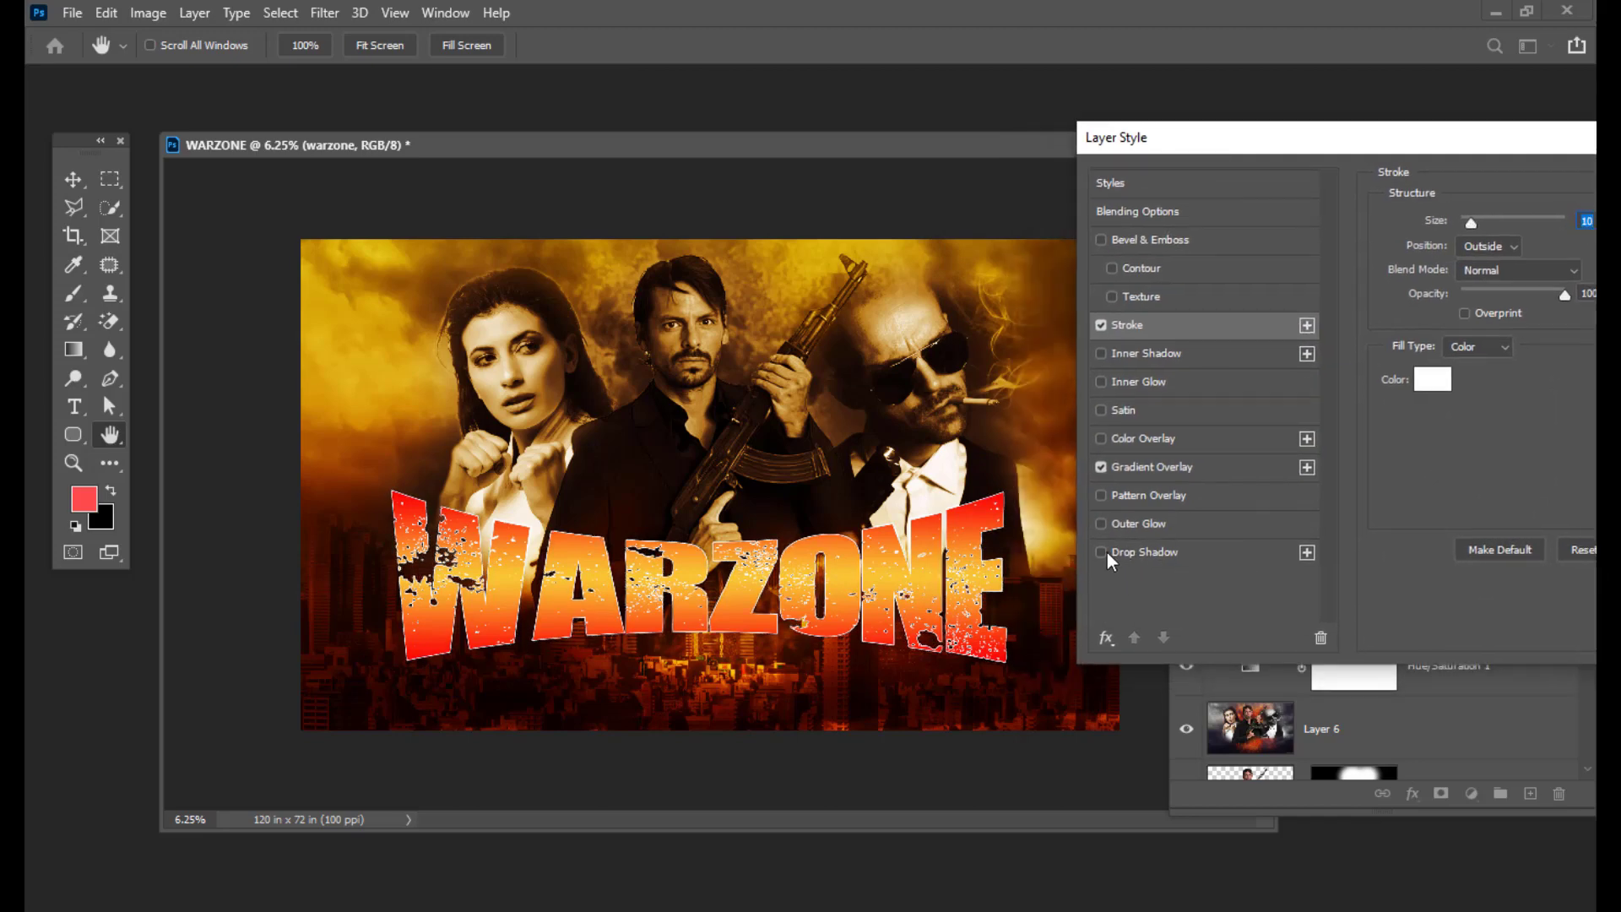
Step: Add a Normal-mode Drop Shadow with size 68 and distance 16, then apply the effects
click(1136, 551)
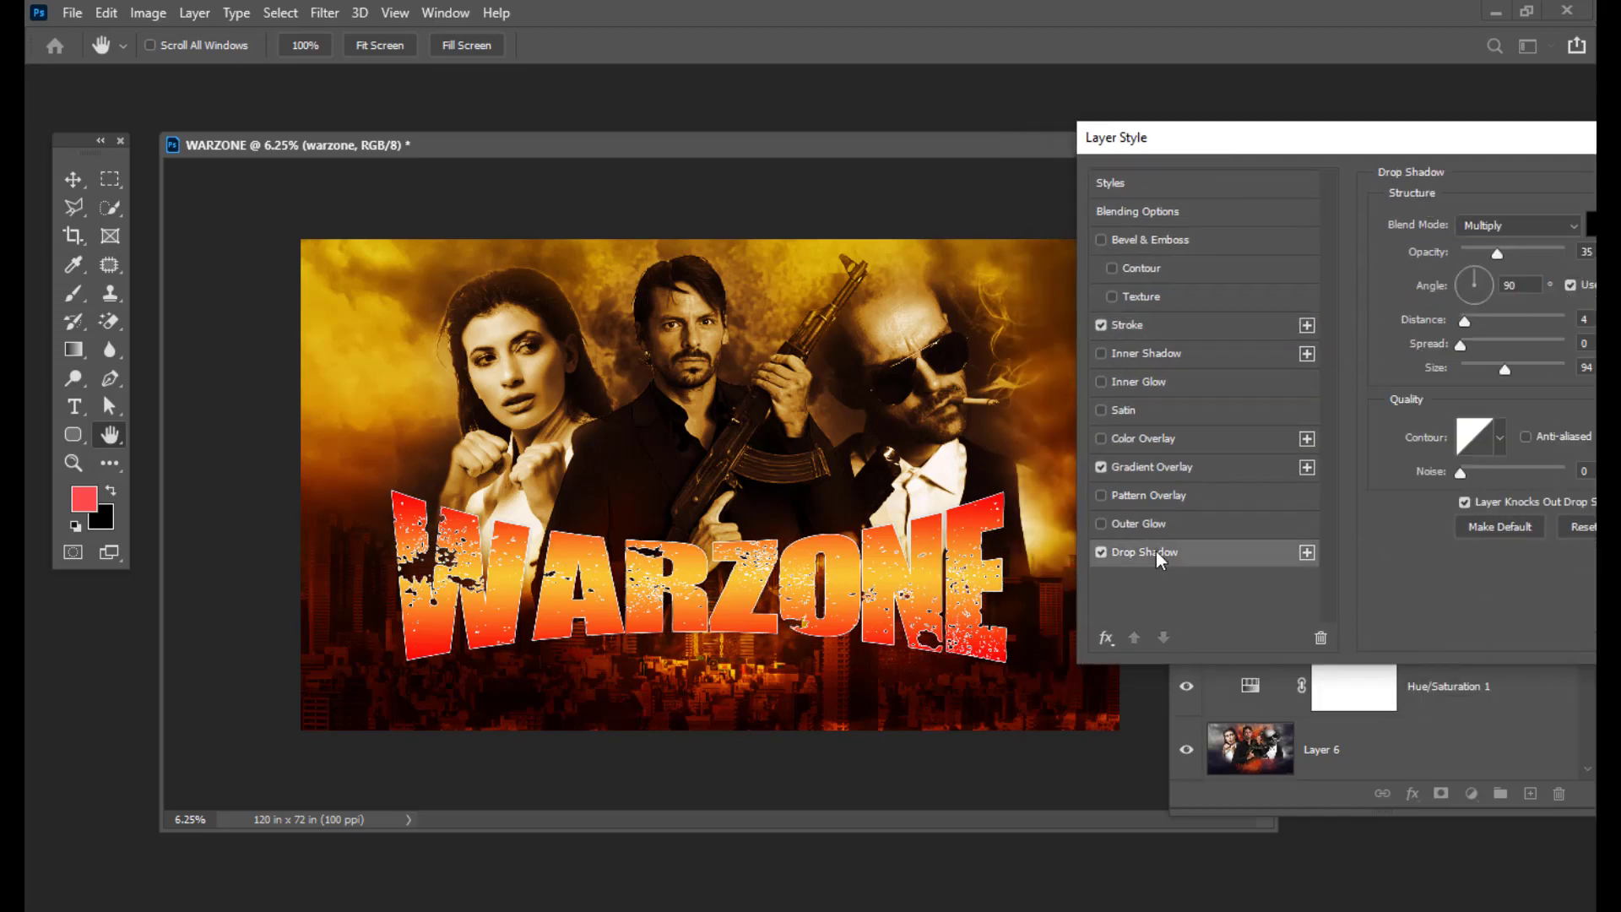
click(1496, 224)
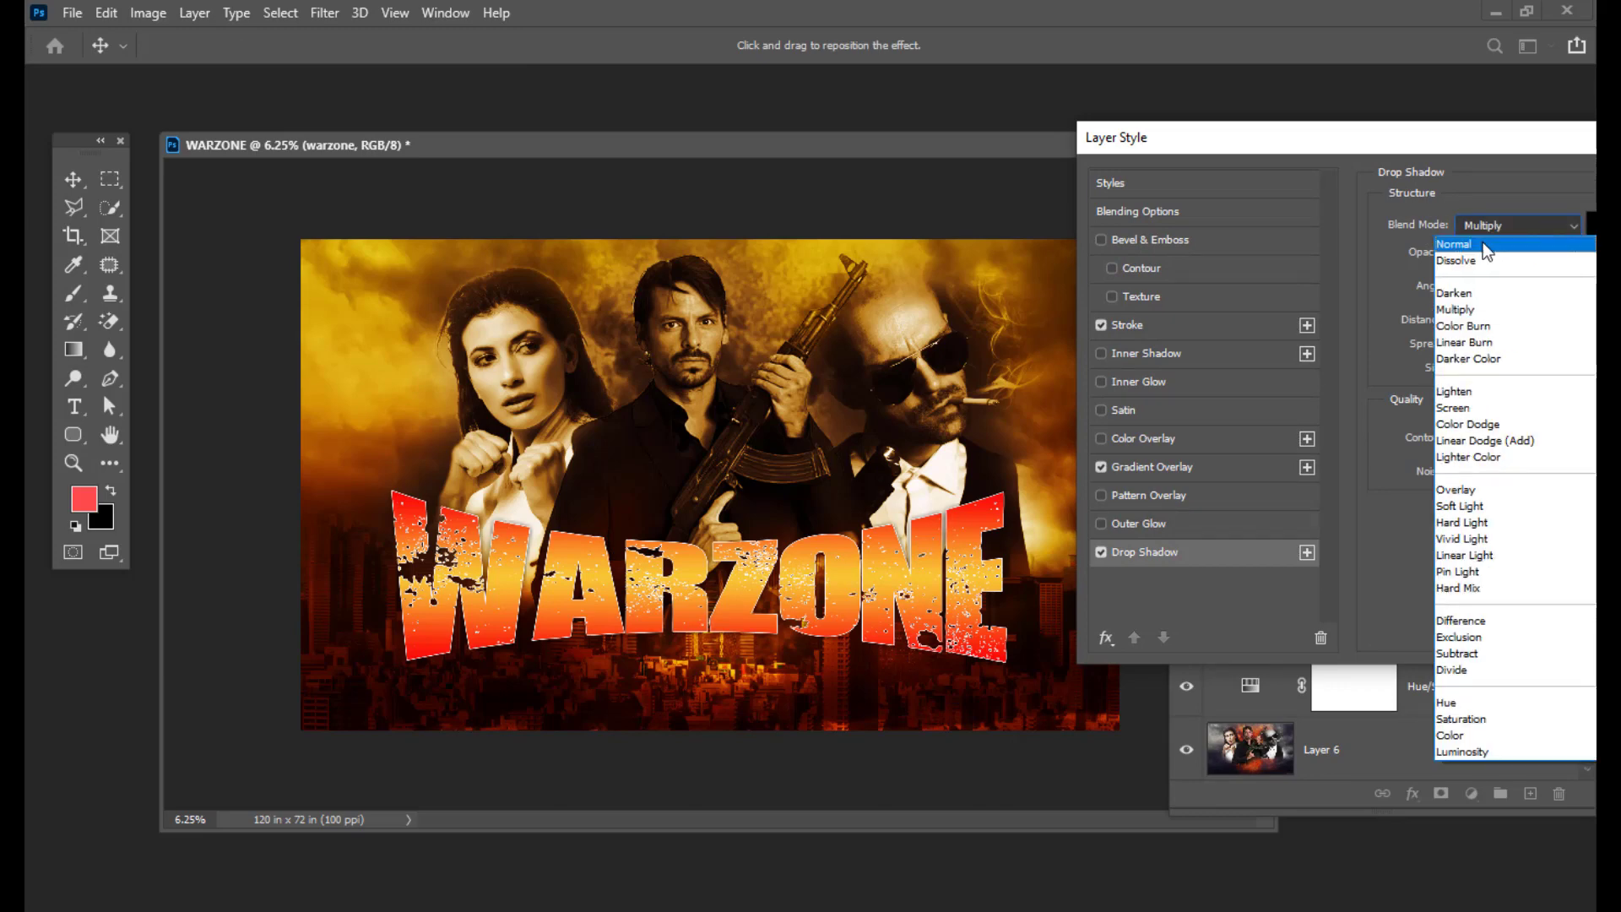
click(1483, 241)
drag(1504, 370, 1496, 316)
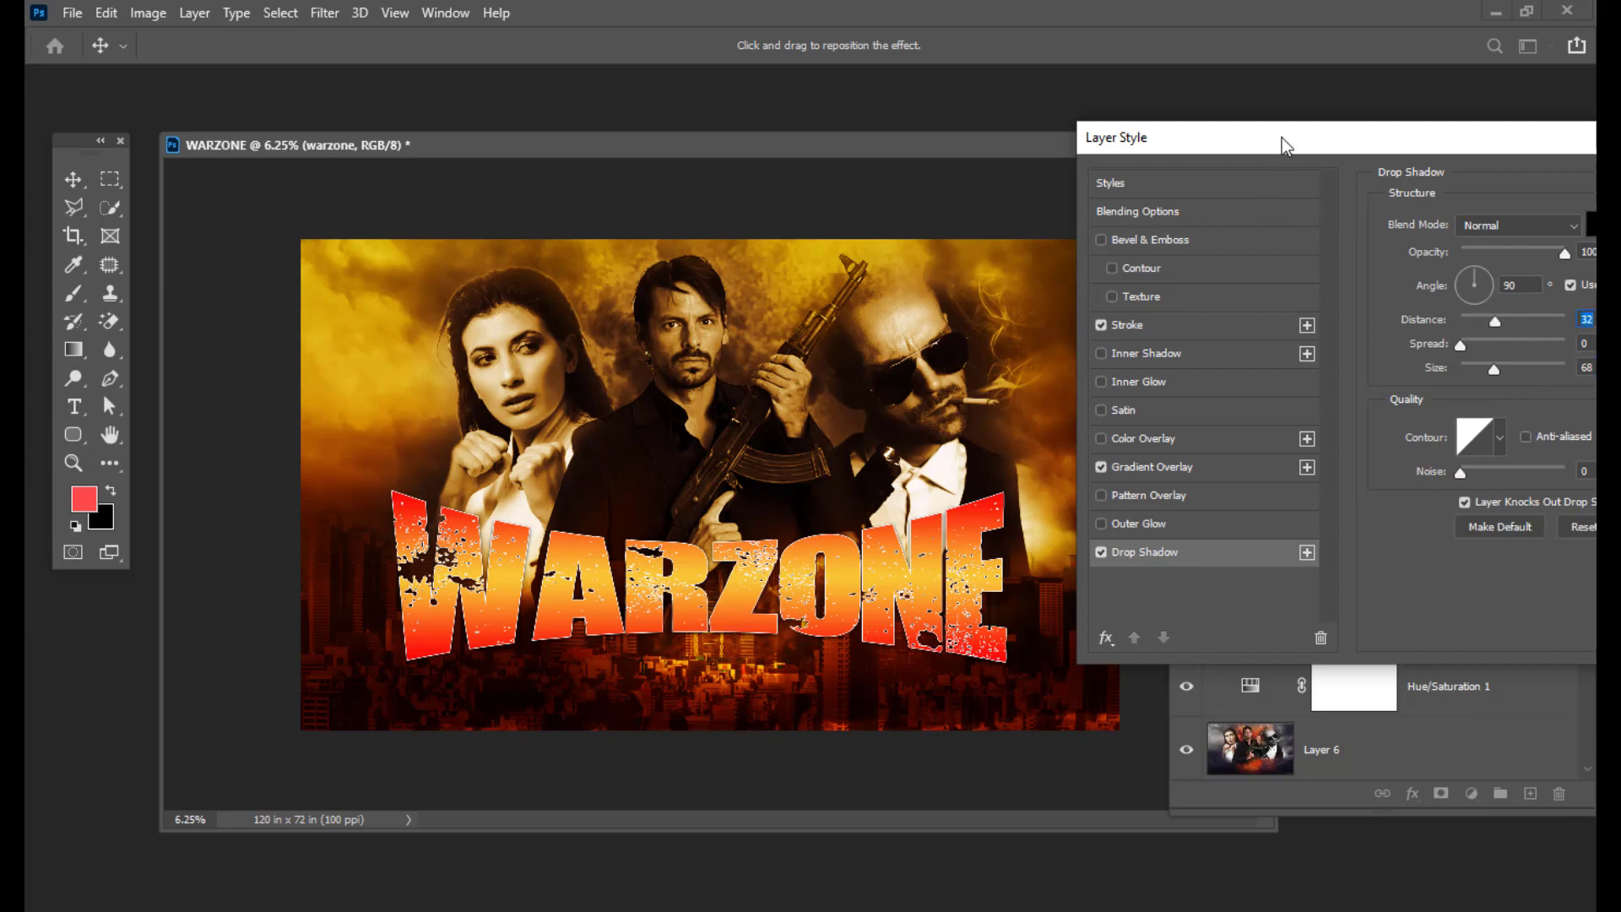
drag(1282, 139, 1218, 153)
drag(1438, 338, 1415, 341)
drag(1239, 160, 1048, 320)
click(1582, 374)
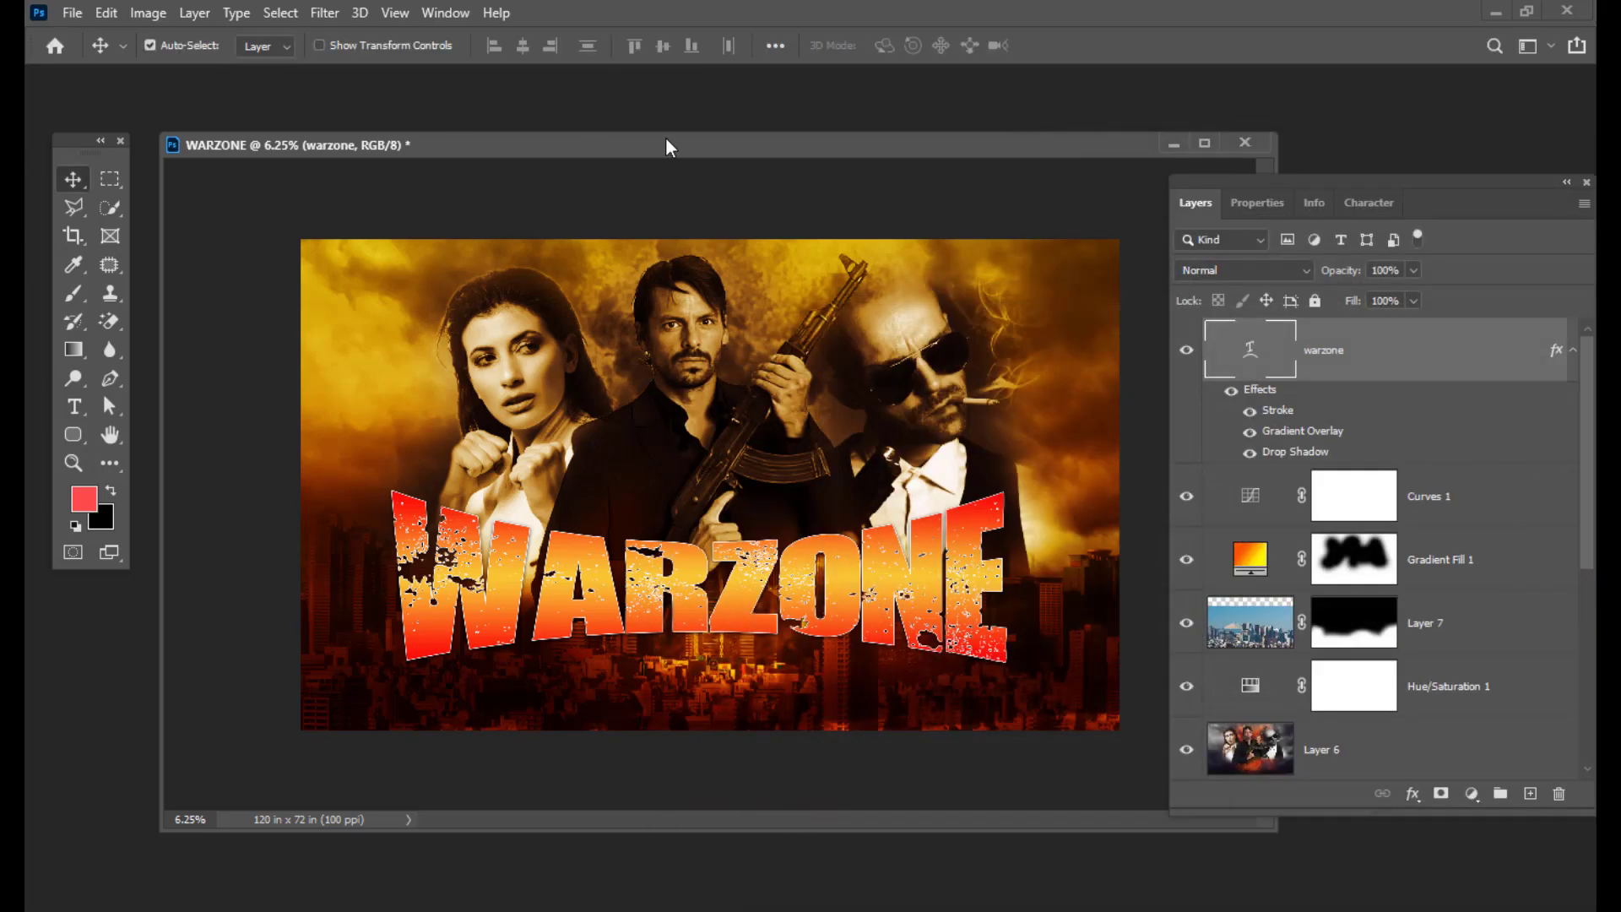
Step: Copy SPICE ENTERTAINMENT from the Notepad poster notes and return to Photoshop
drag(695, 154, 707, 152)
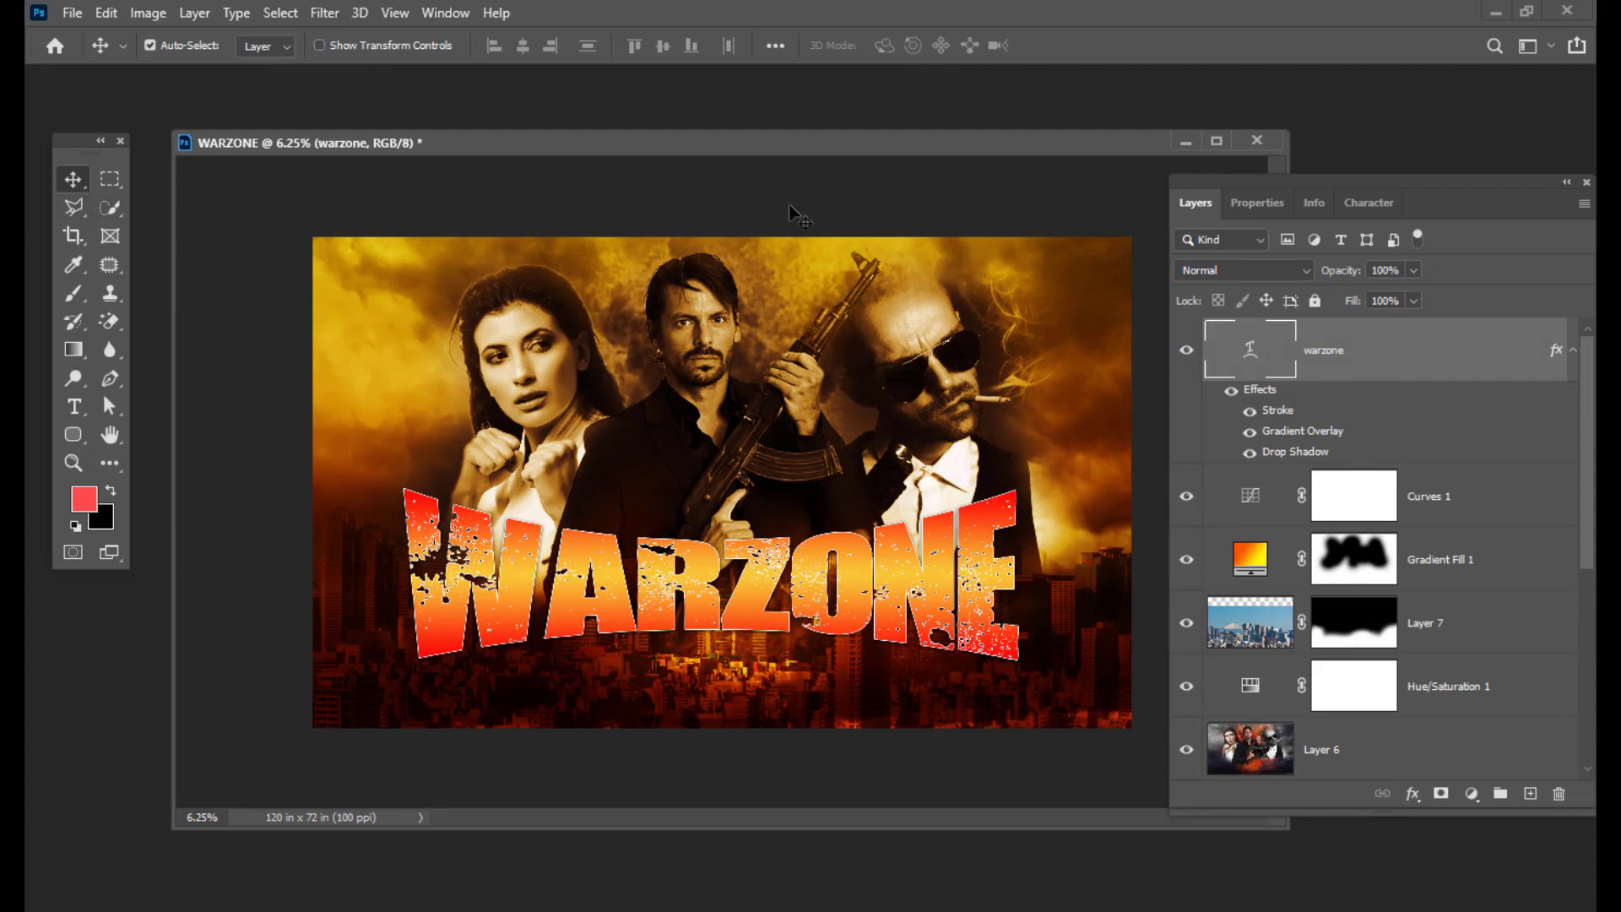
drag(363, 155, 362, 161)
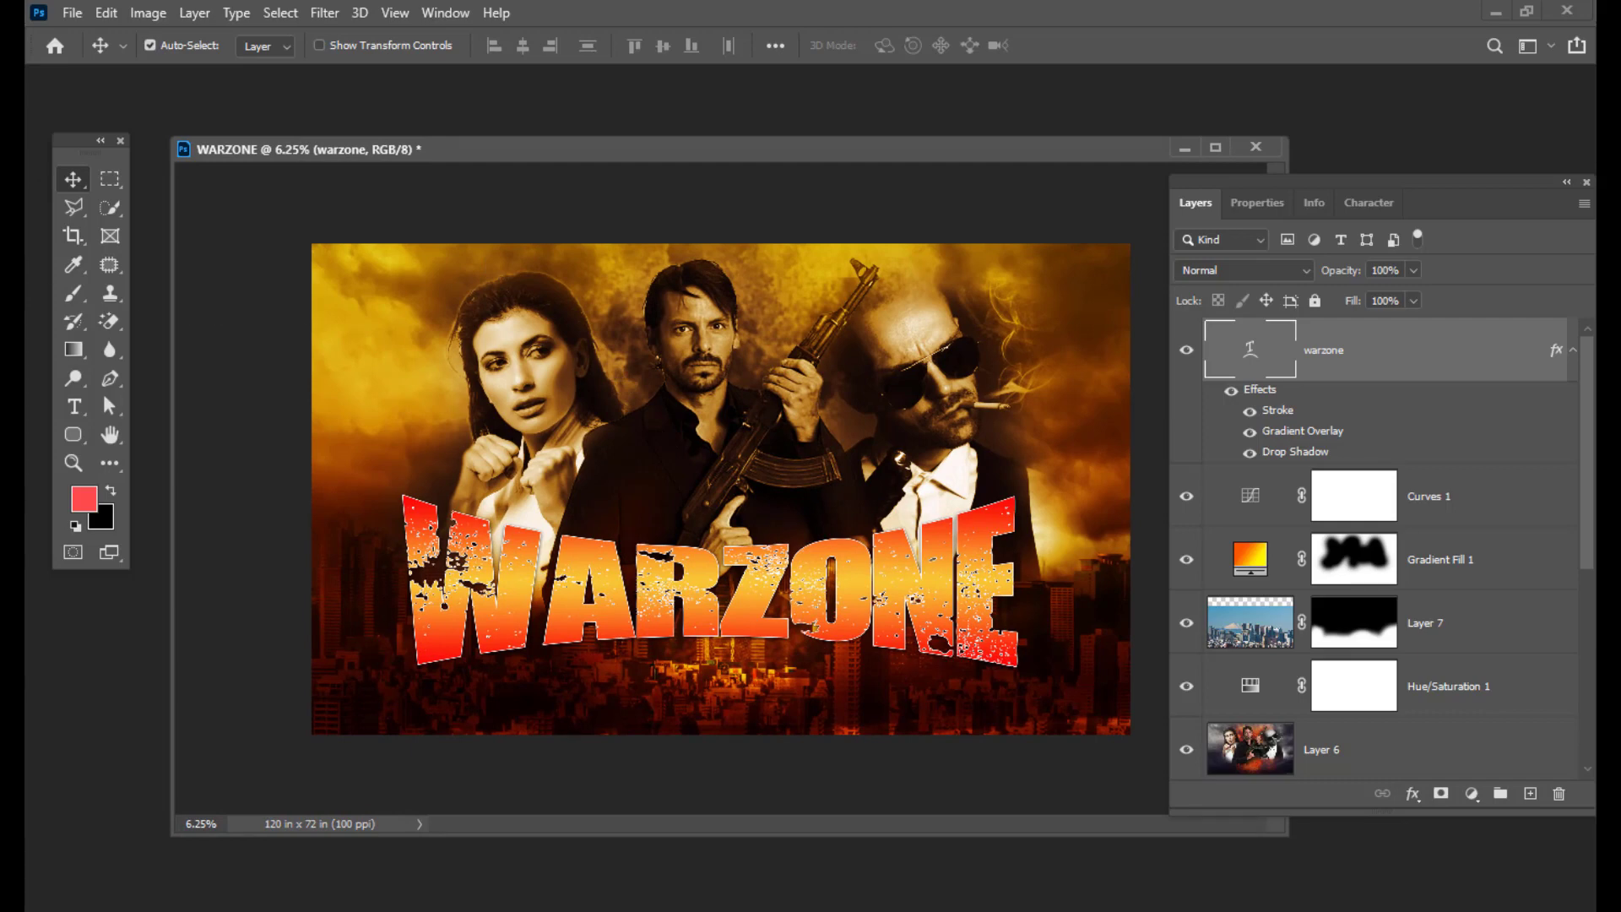
key(alt+Tab)
drag(605, 80, 1238, 138)
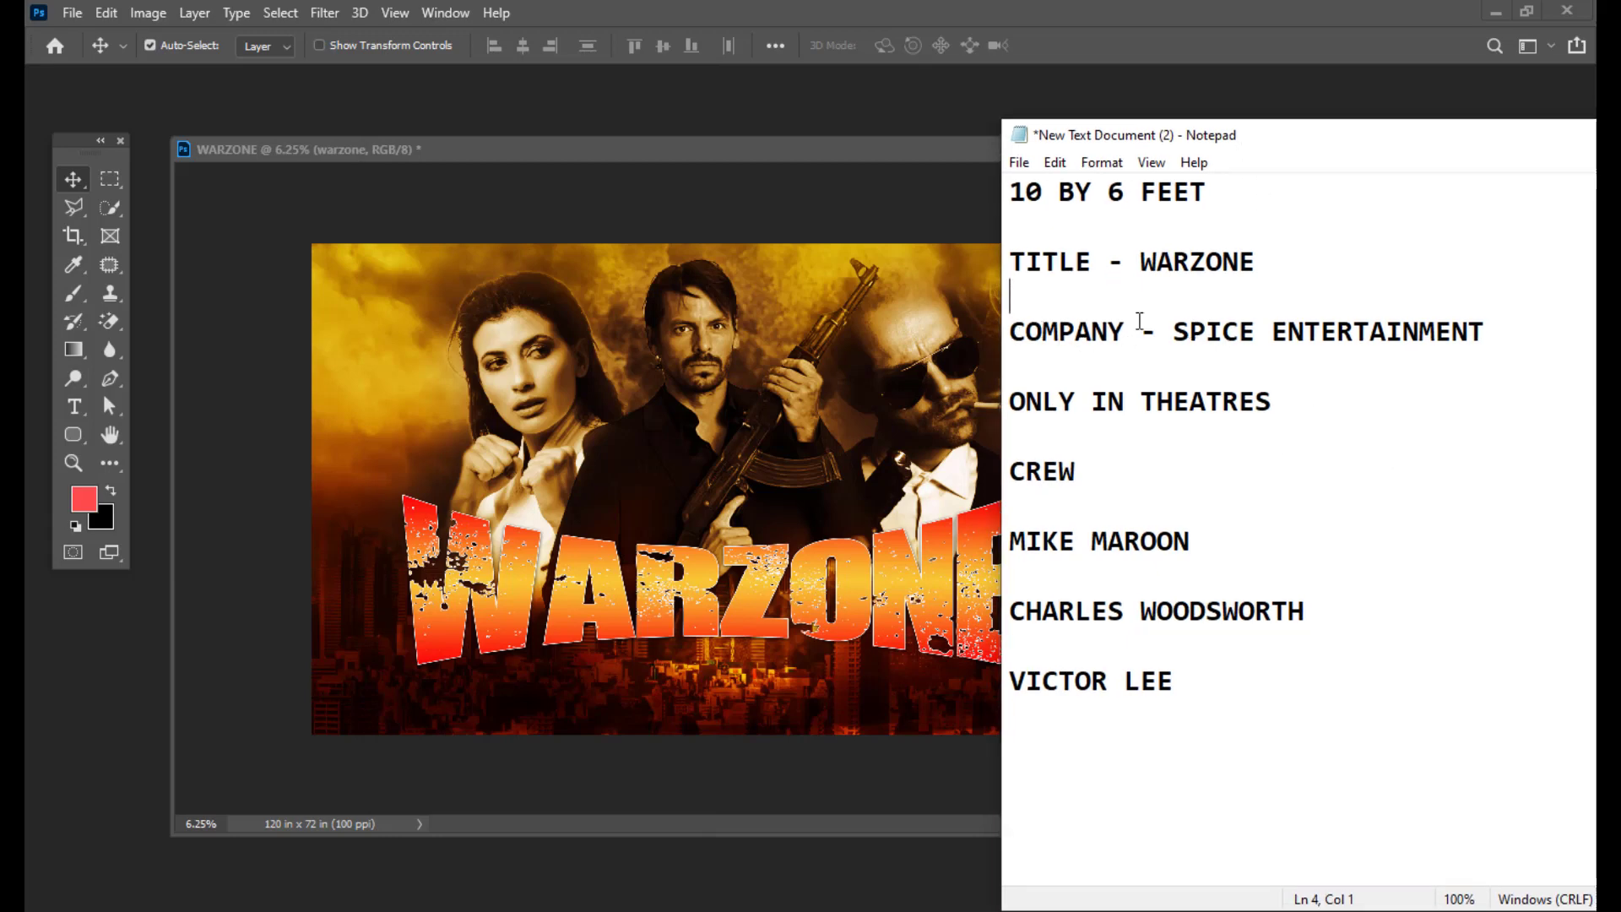
drag(1192, 121, 1192, 124)
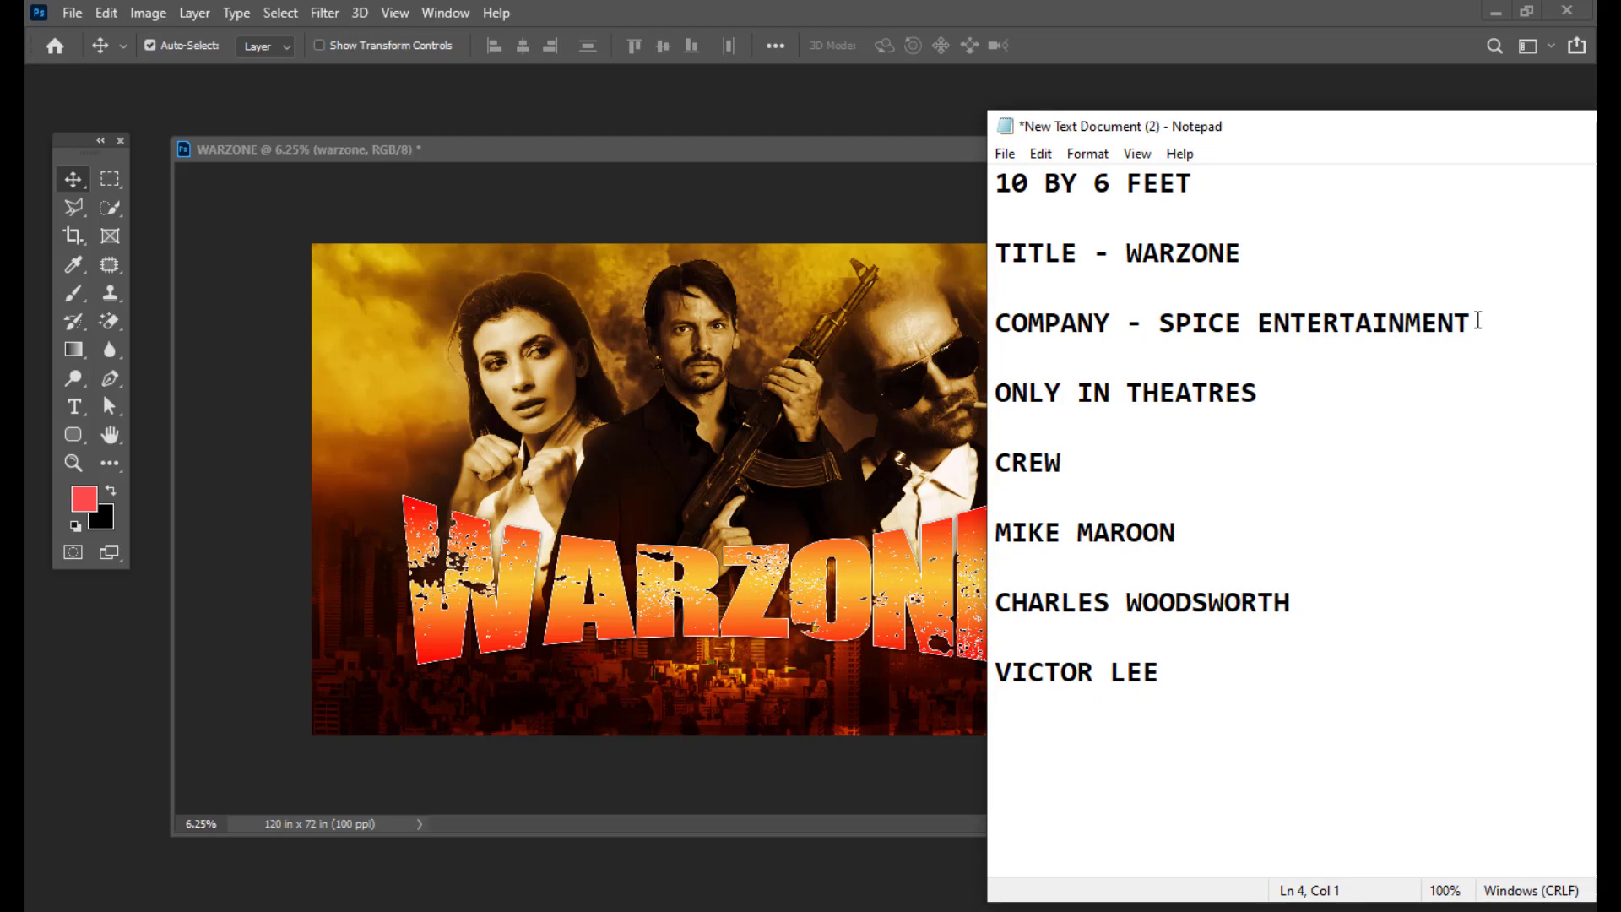
drag(1473, 323, 1159, 323)
right_click(1182, 325)
click(1232, 392)
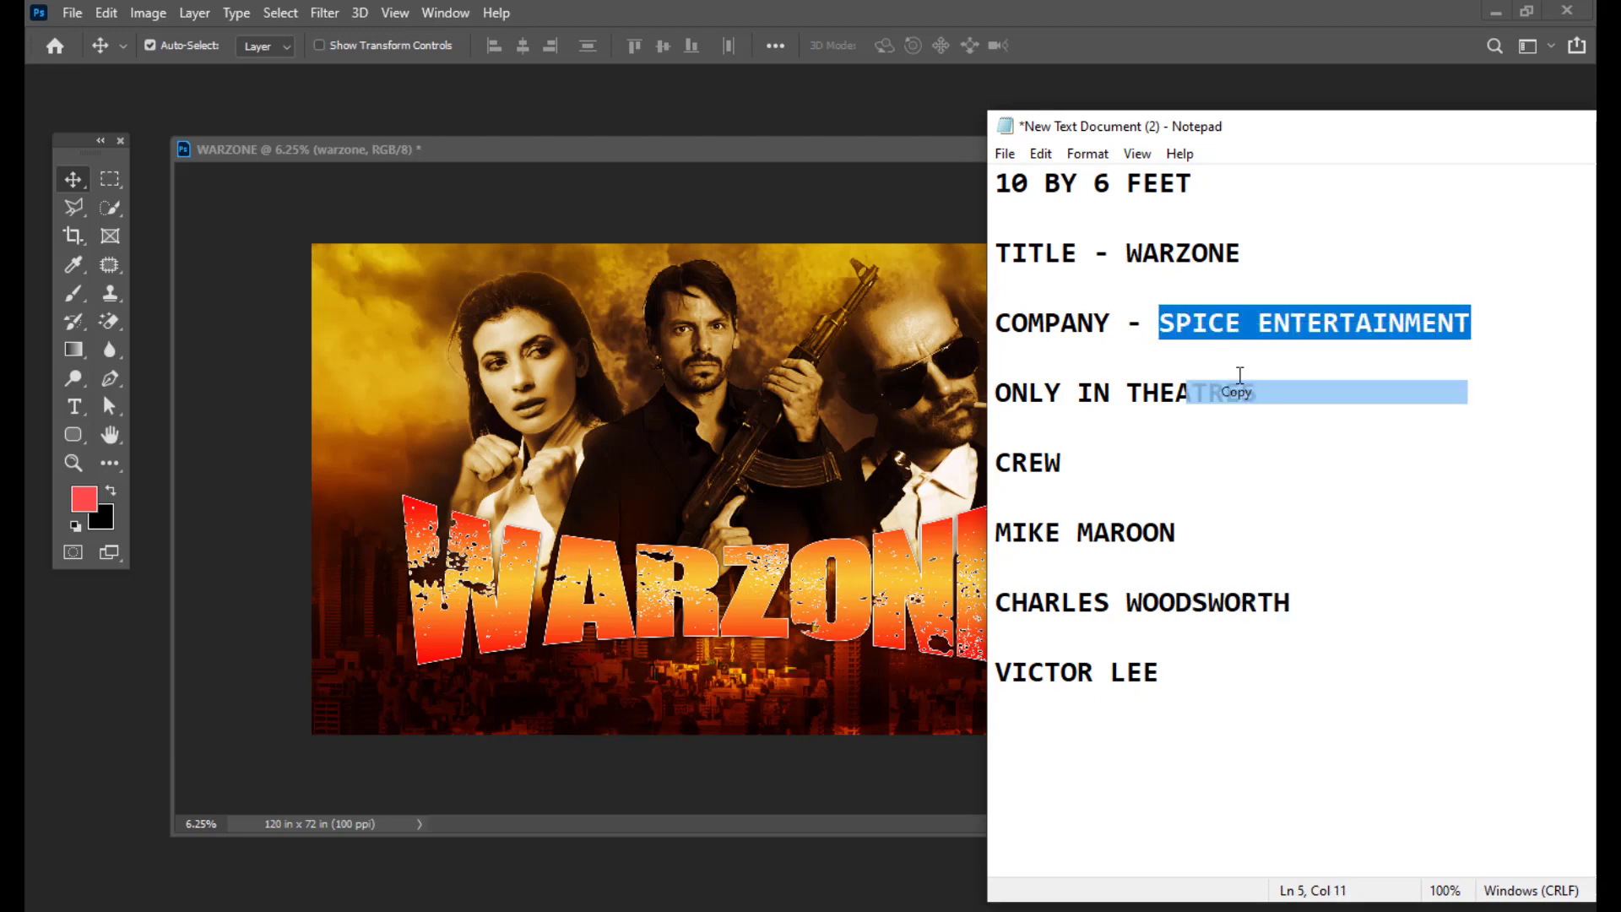
drag(1317, 125, 1093, 163)
click(1389, 168)
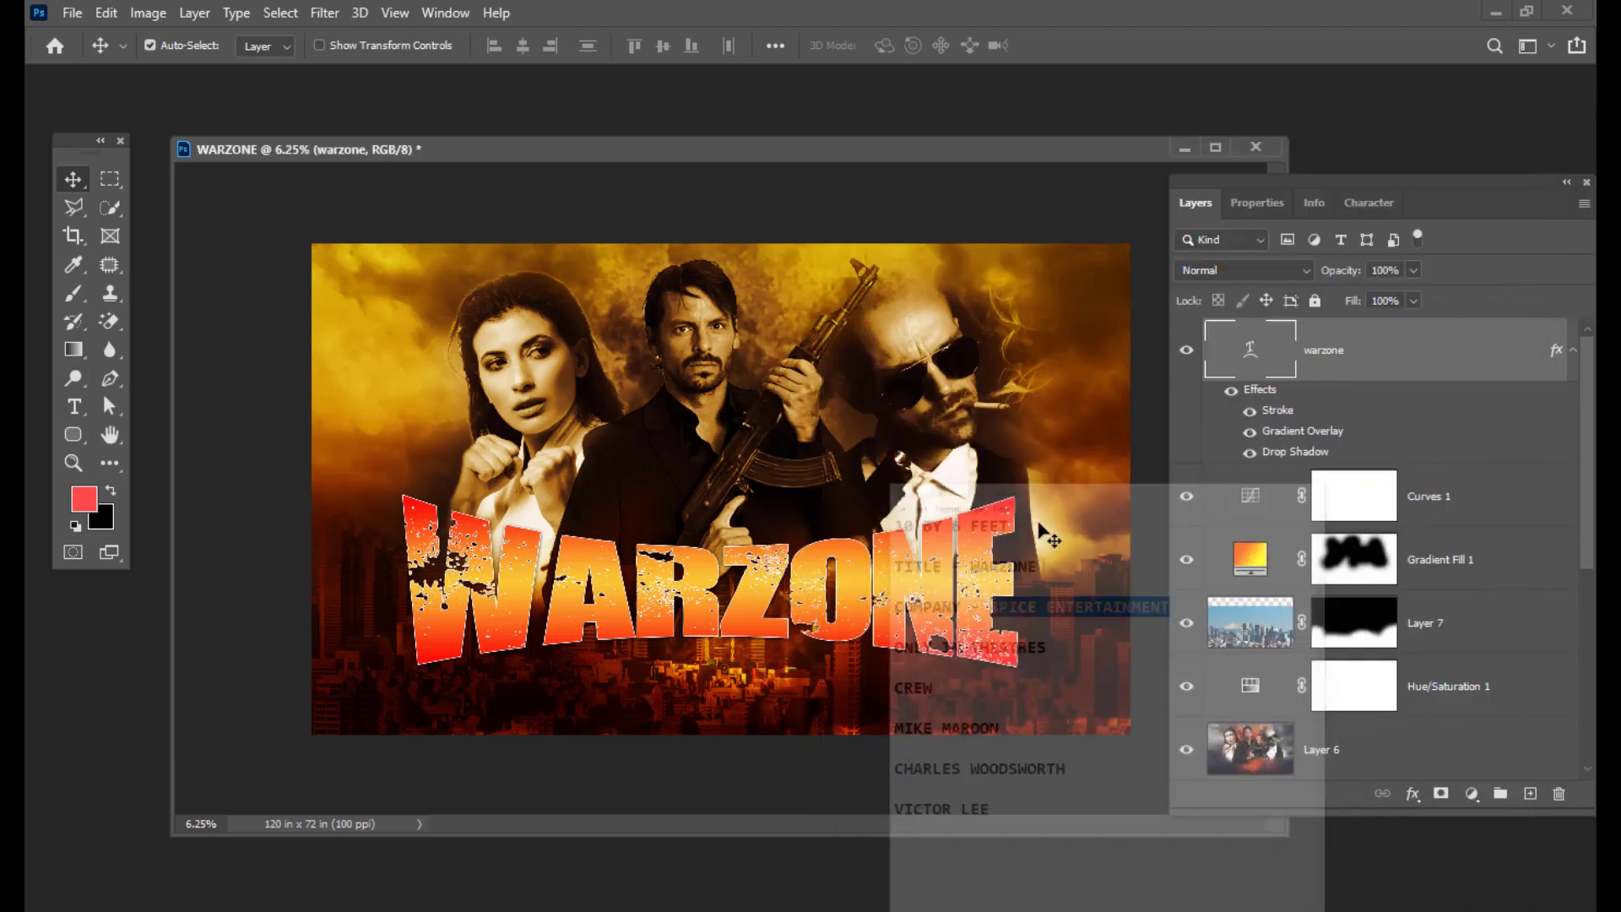
Step: Paste SPICE ENTERTAINMENT as a new text layer near the poster's top-left
click(73, 406)
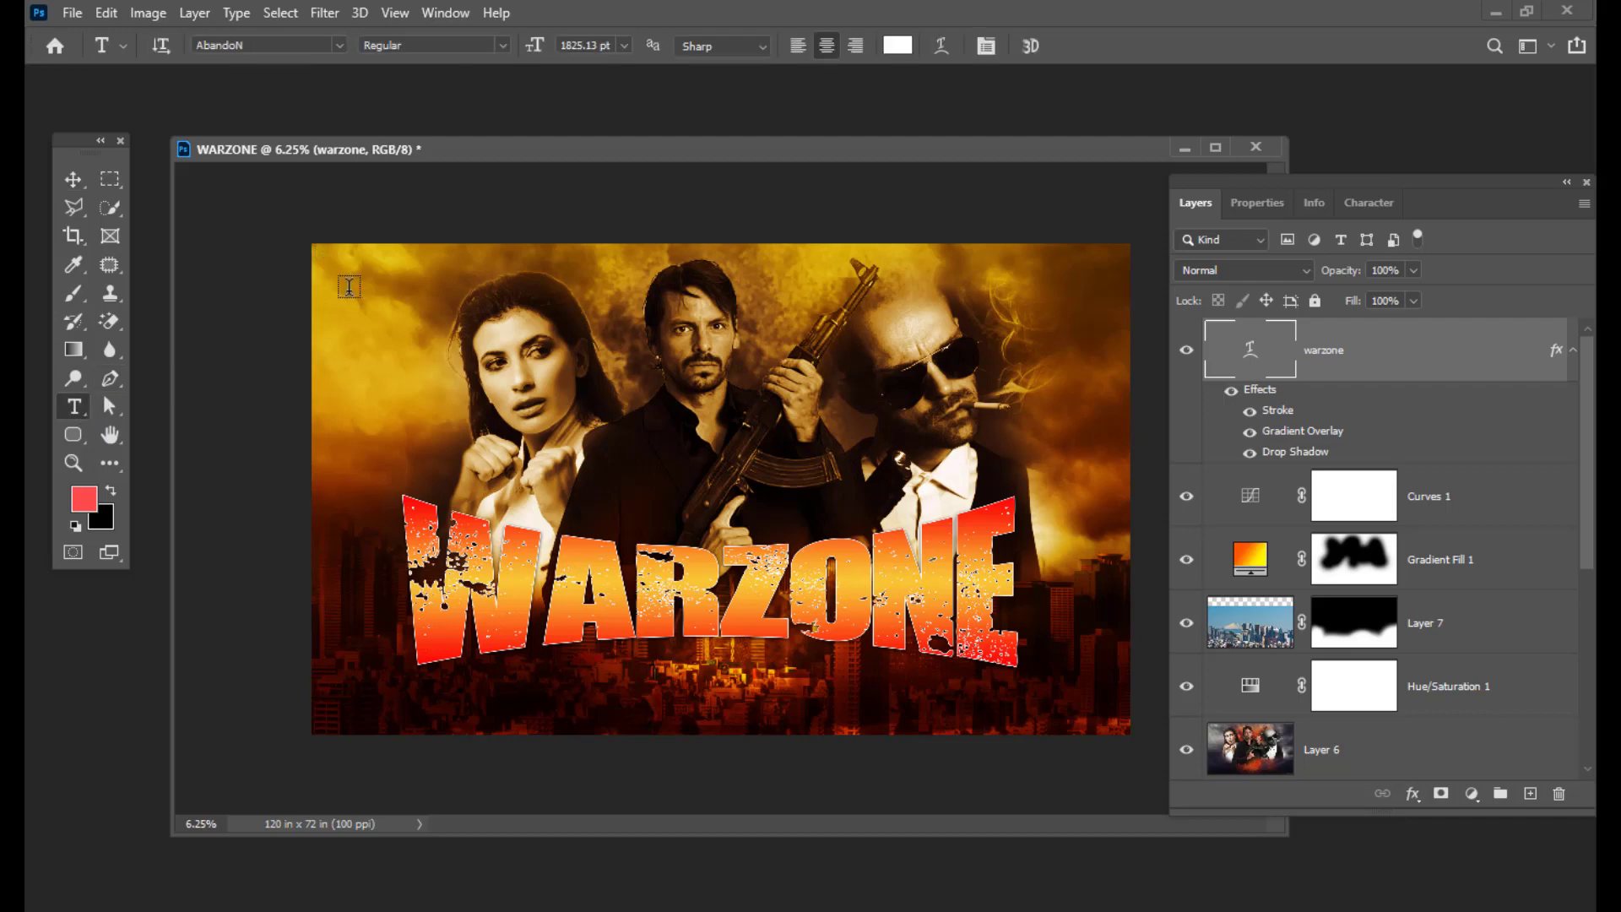
click(318, 292)
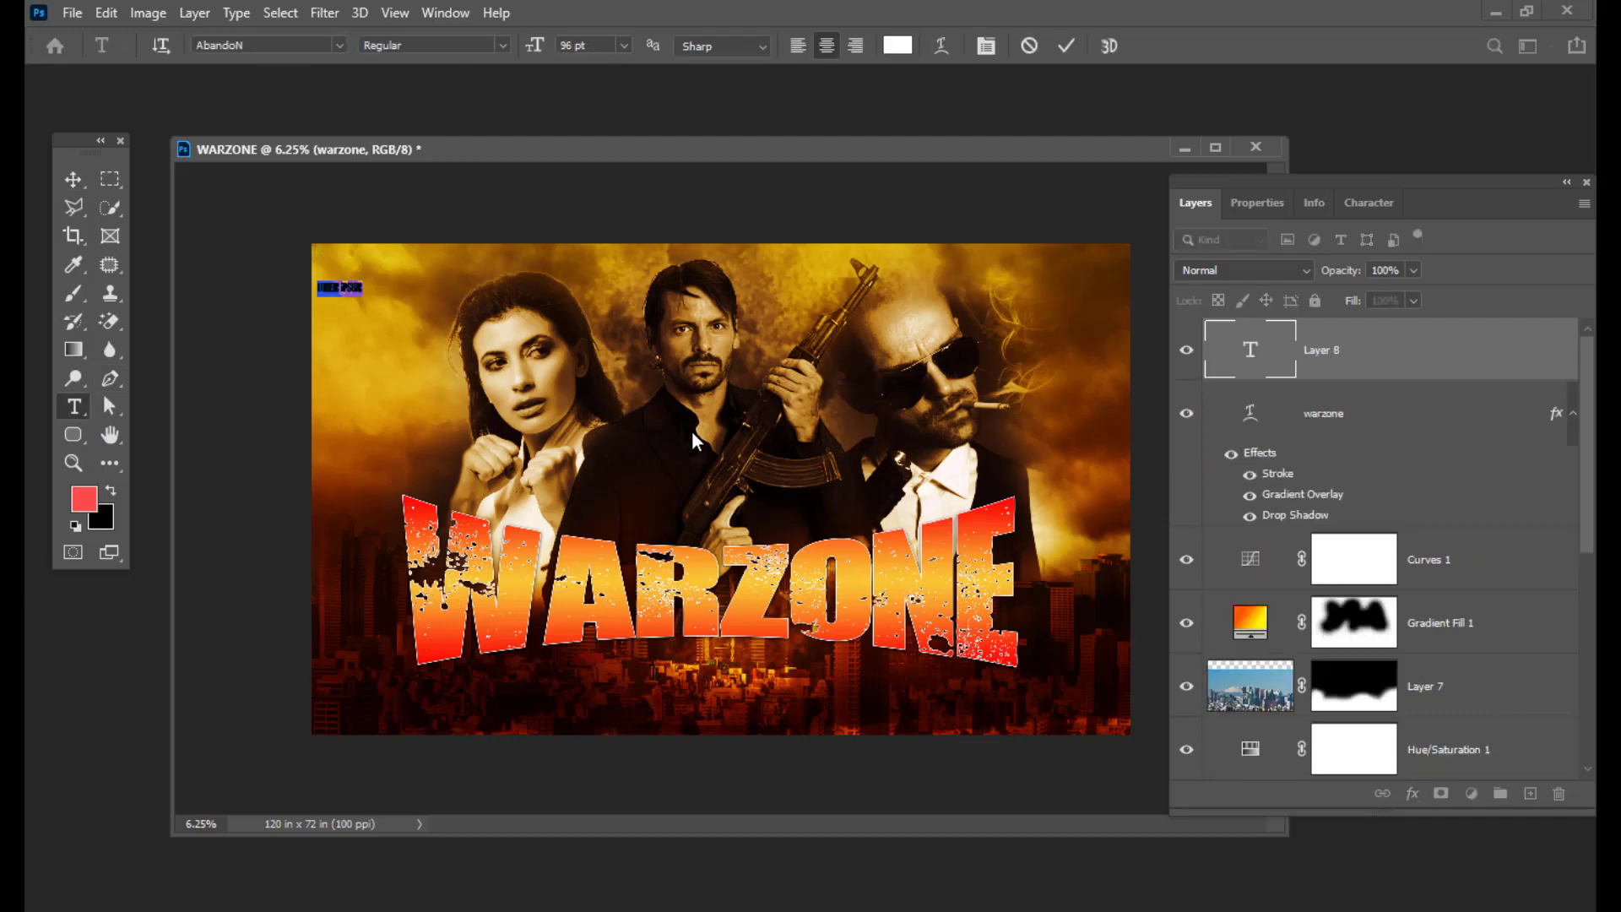
key(ctrl+v)
click(73, 179)
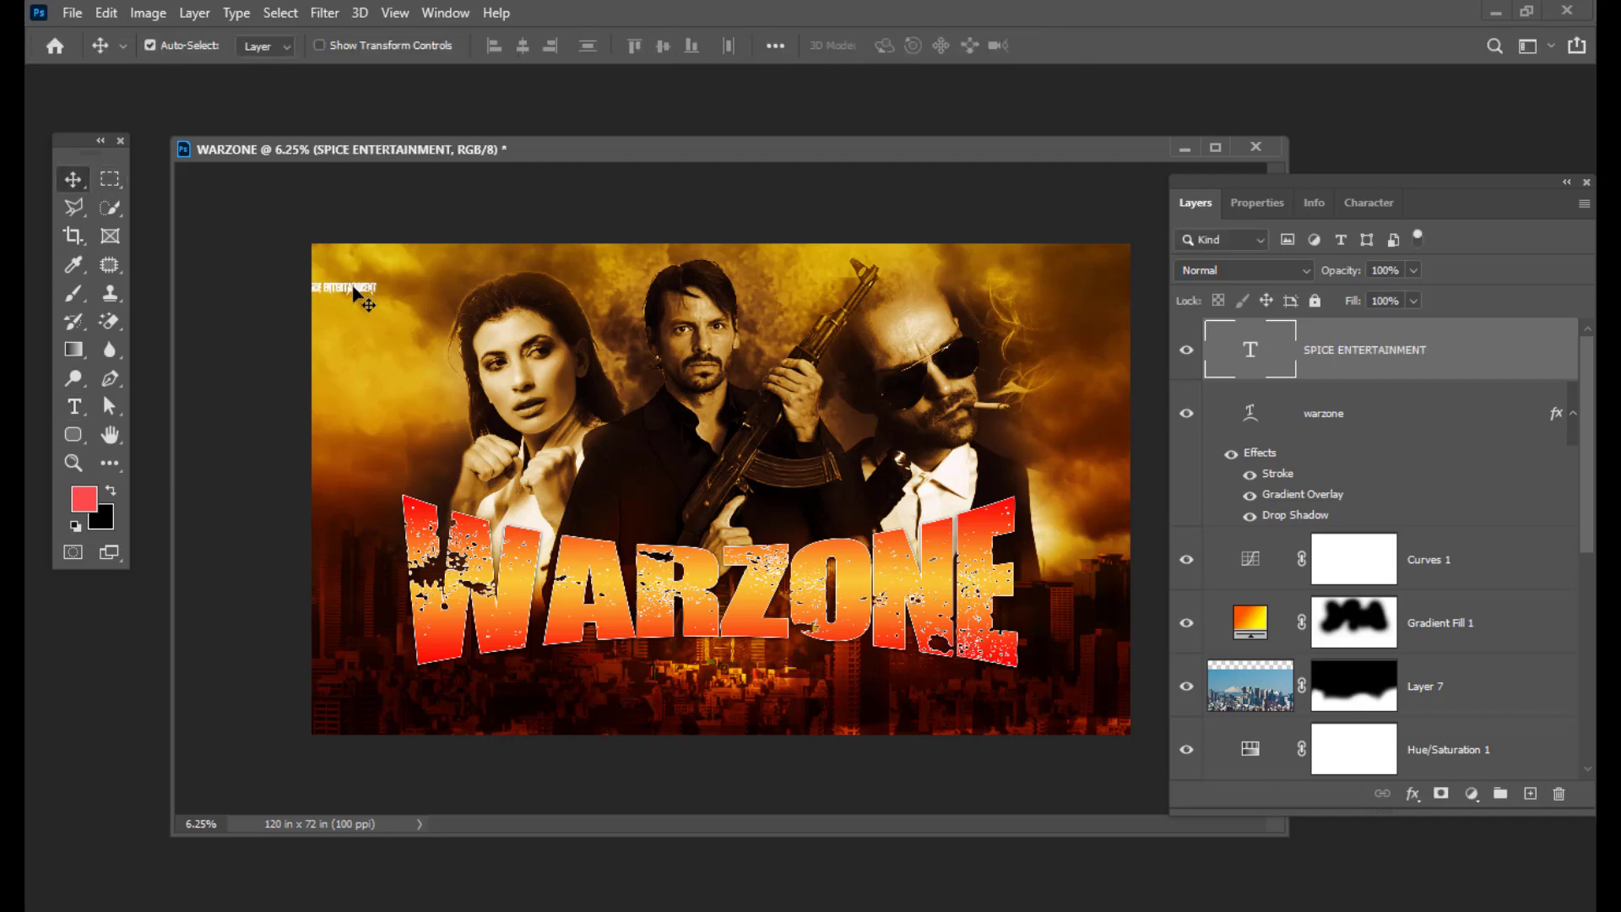
mouse_move(353, 286)
mouse_down()
mouse_move(408, 272)
mouse_move(374, 269)
mouse_up()
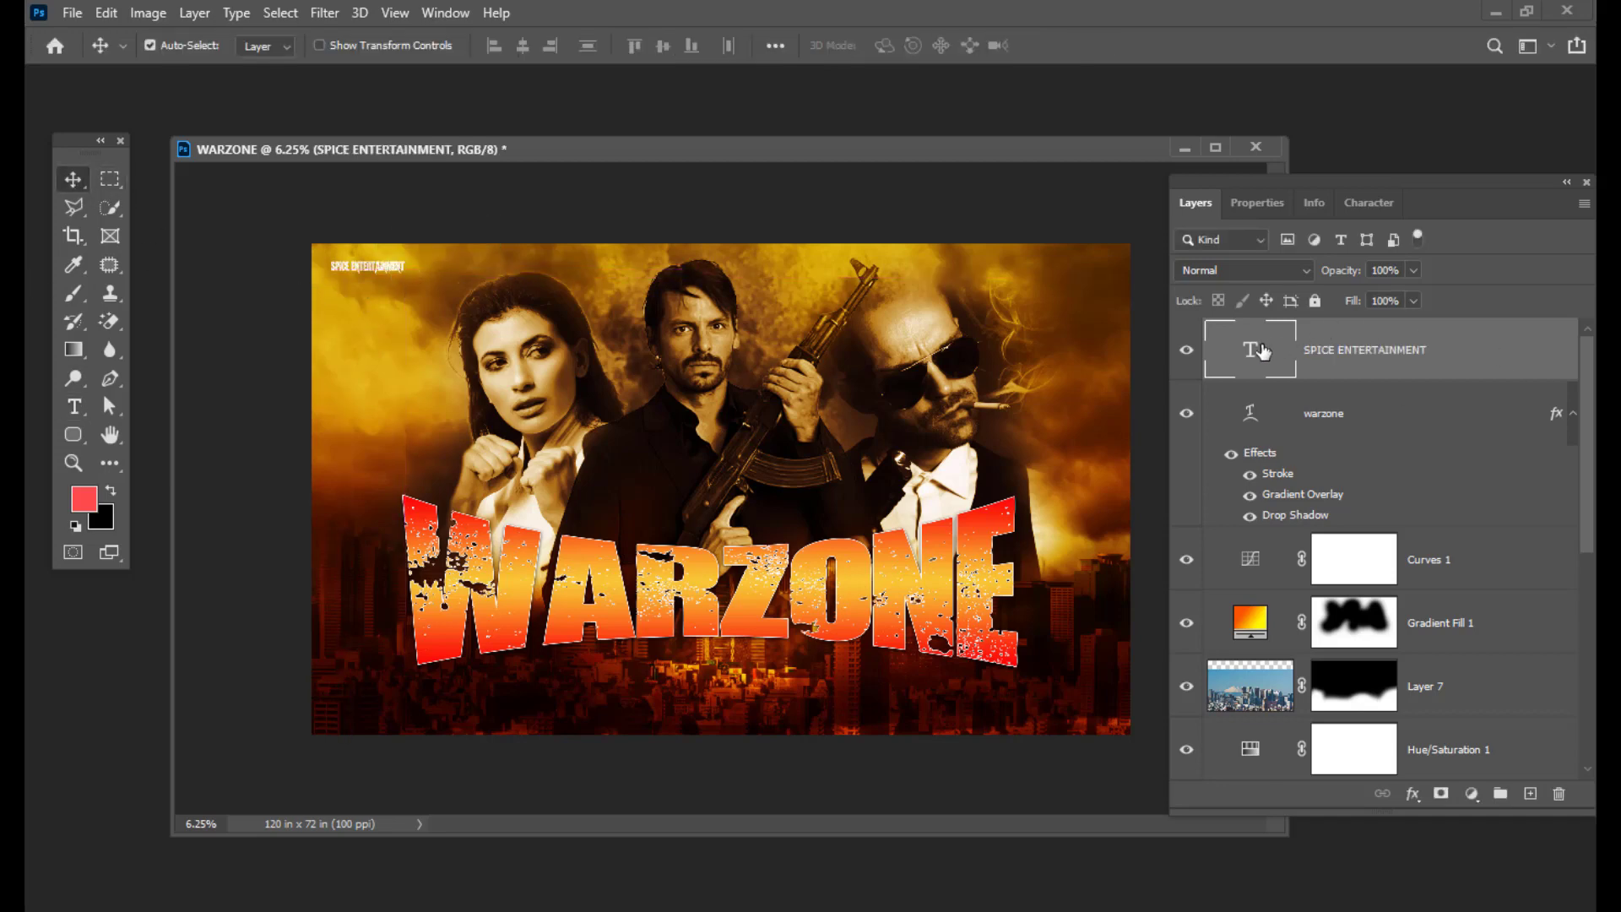
Step: Change the SPICE ENTERTAINMENT font to Impact
double_click(1254, 346)
click(278, 46)
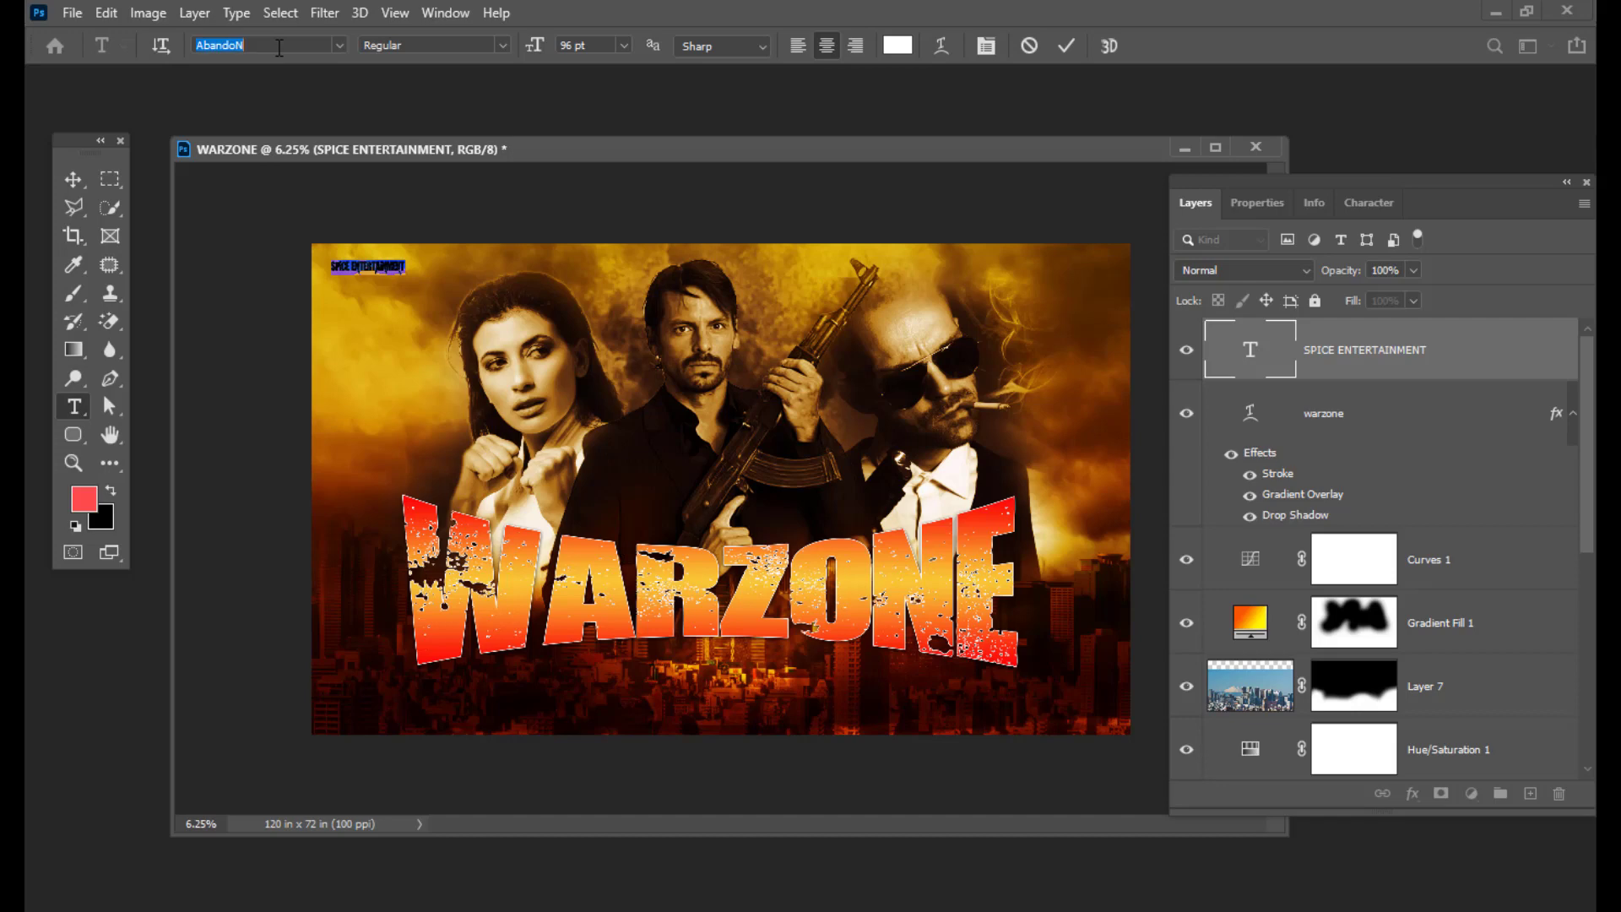
key(BackSpace)
text(impact)
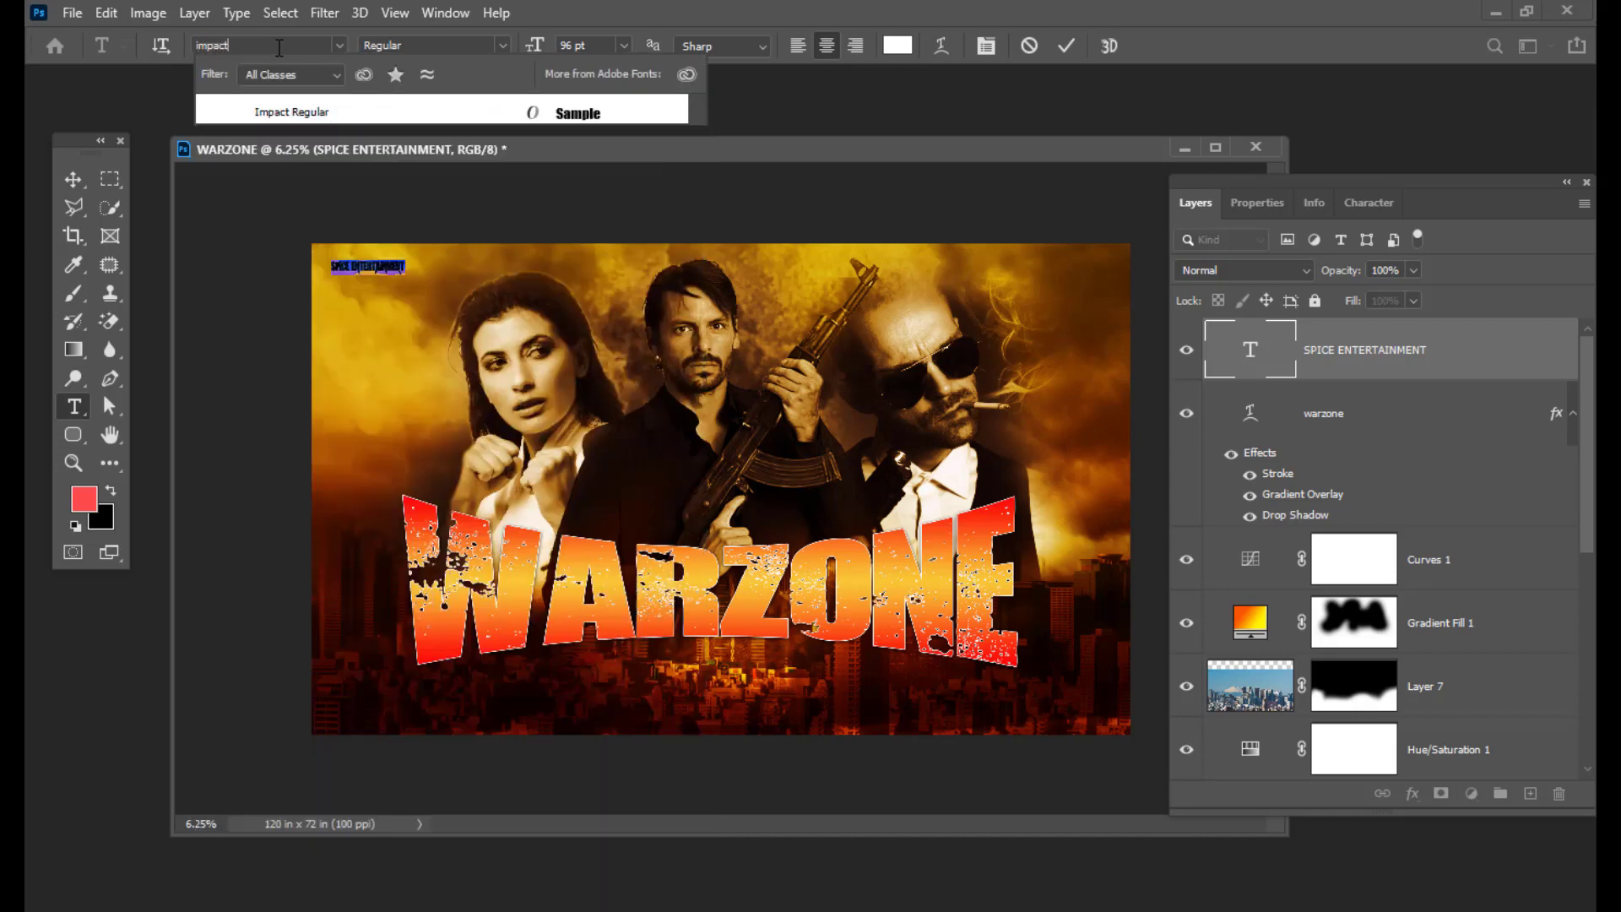
key(Return)
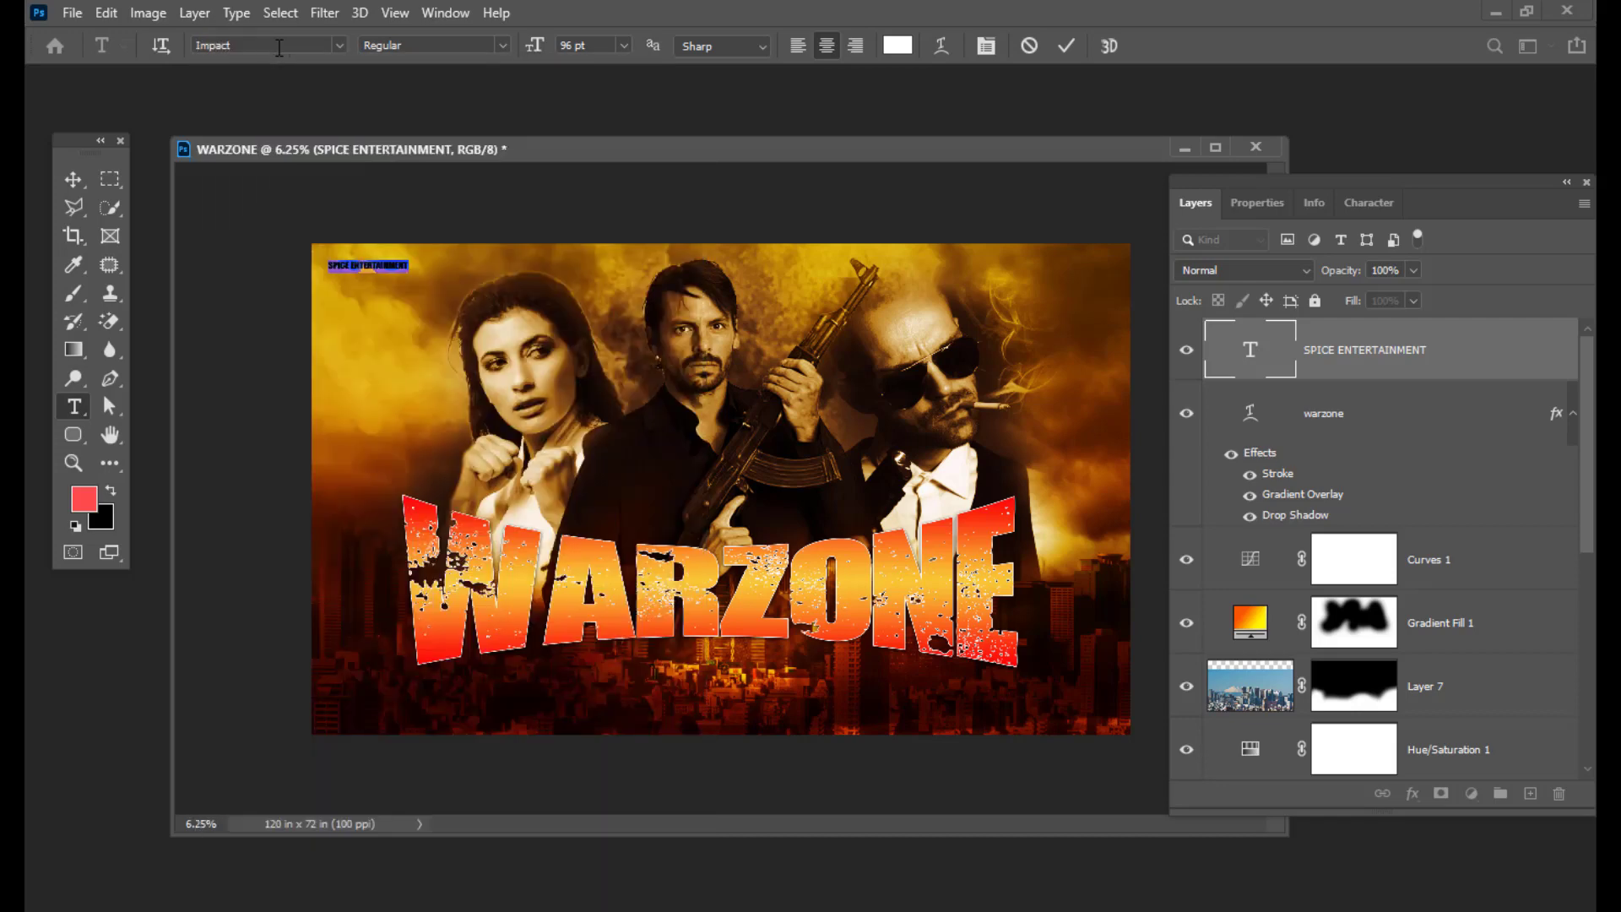
click(73, 179)
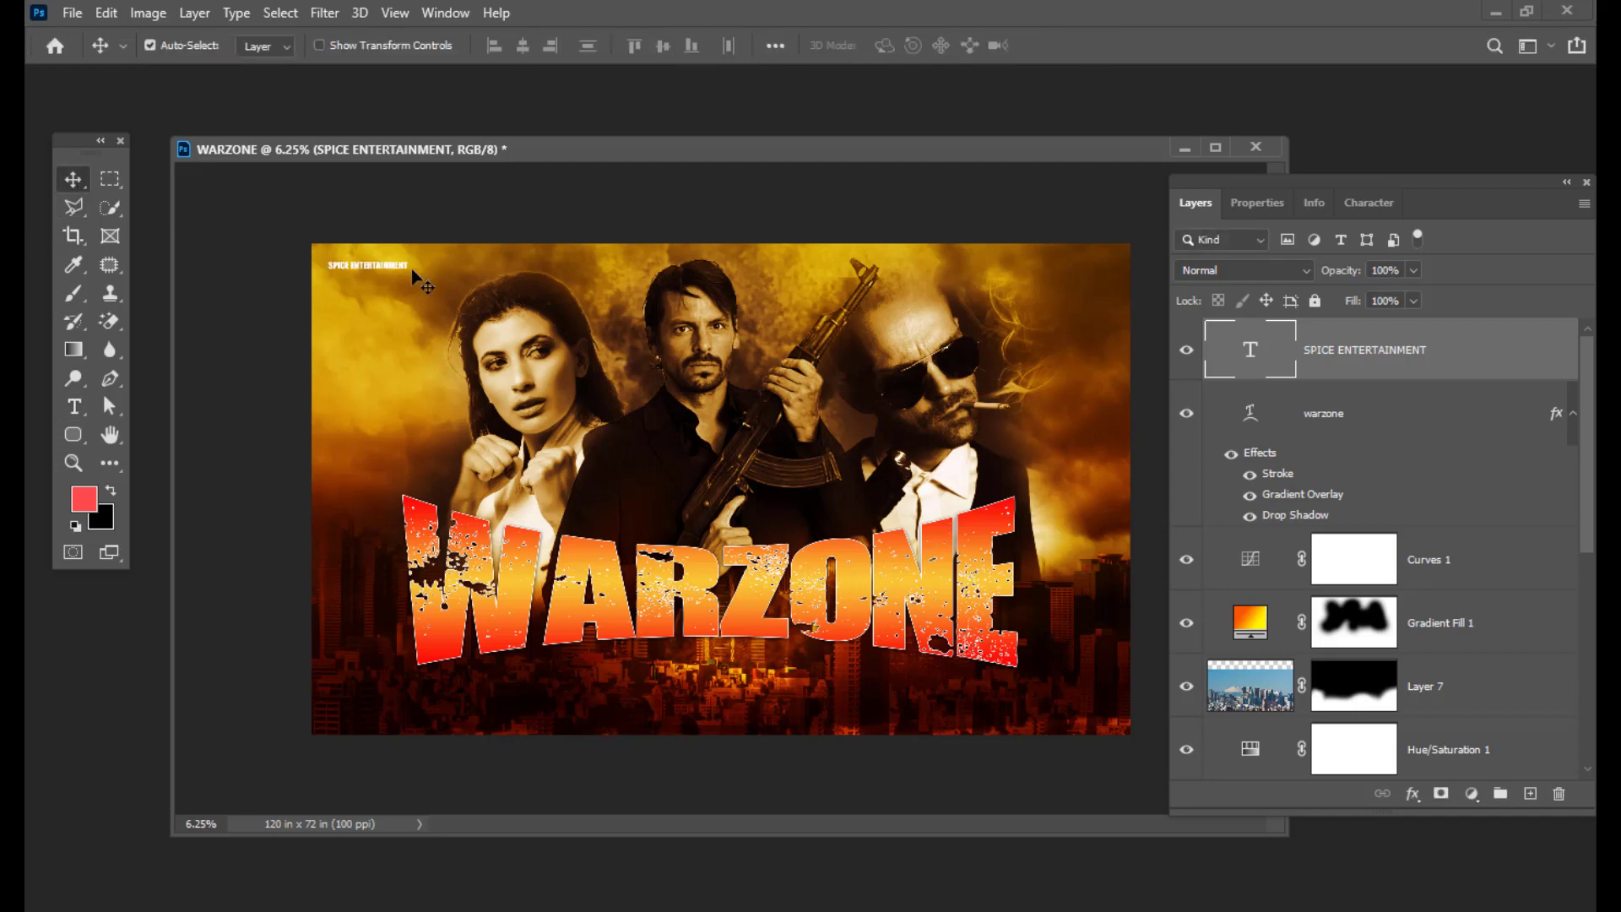
Step: Scale SPICE ENTERTAINMENT to about 200% and nudge it into the top-left corner
key(ctrl+t)
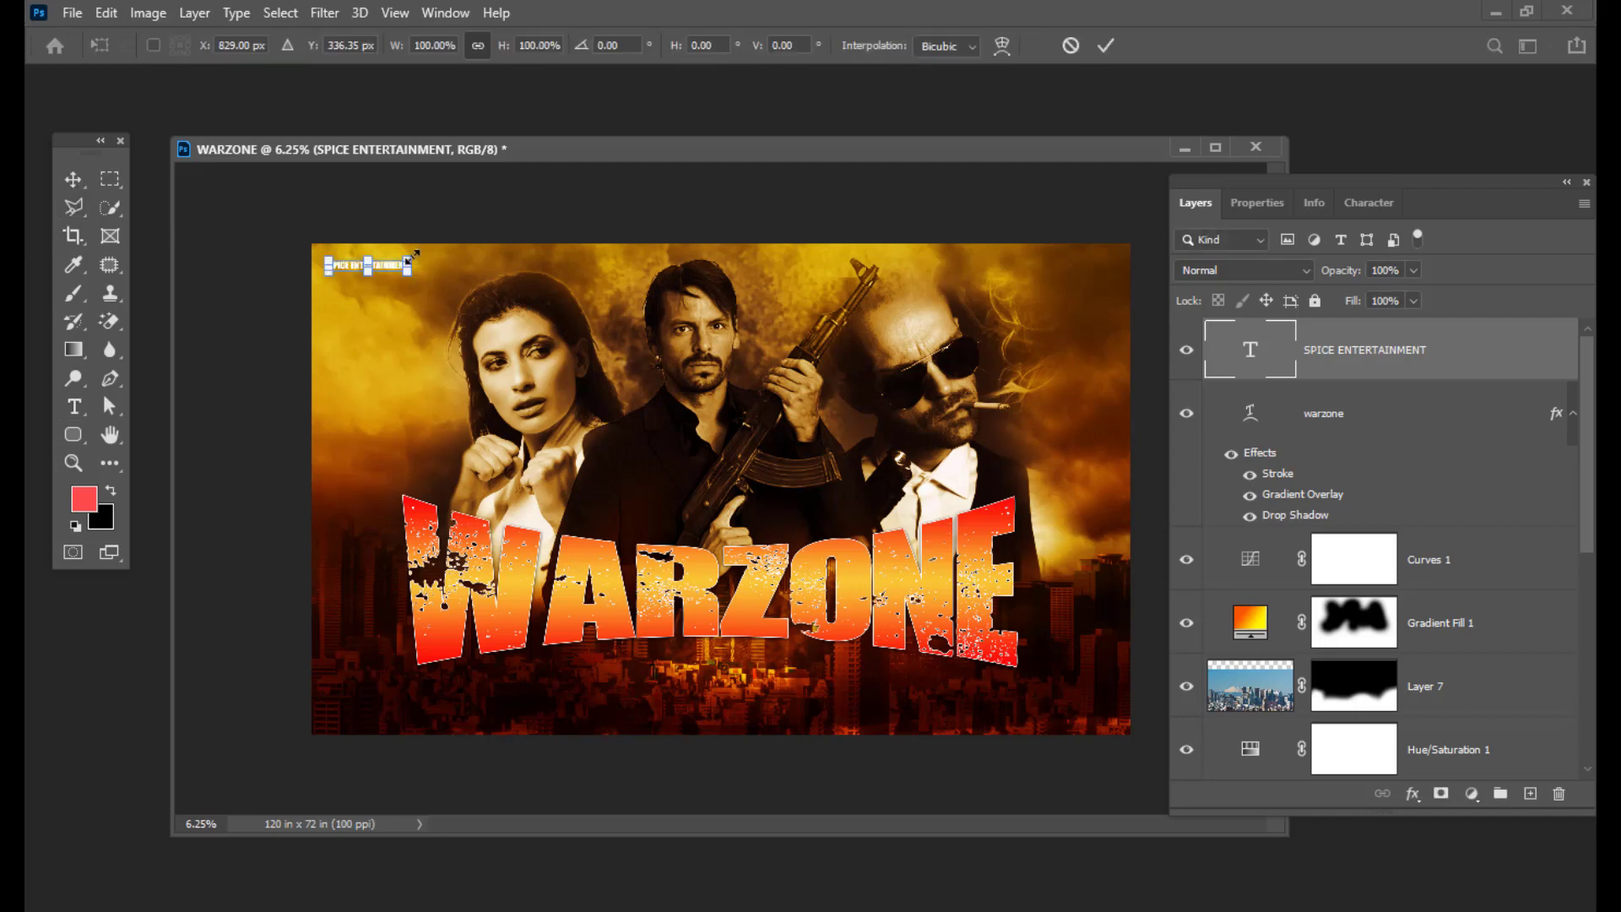
mouse_move(439, 247)
mouse_down()
mouse_move(481, 268)
mouse_move(461, 269)
mouse_up()
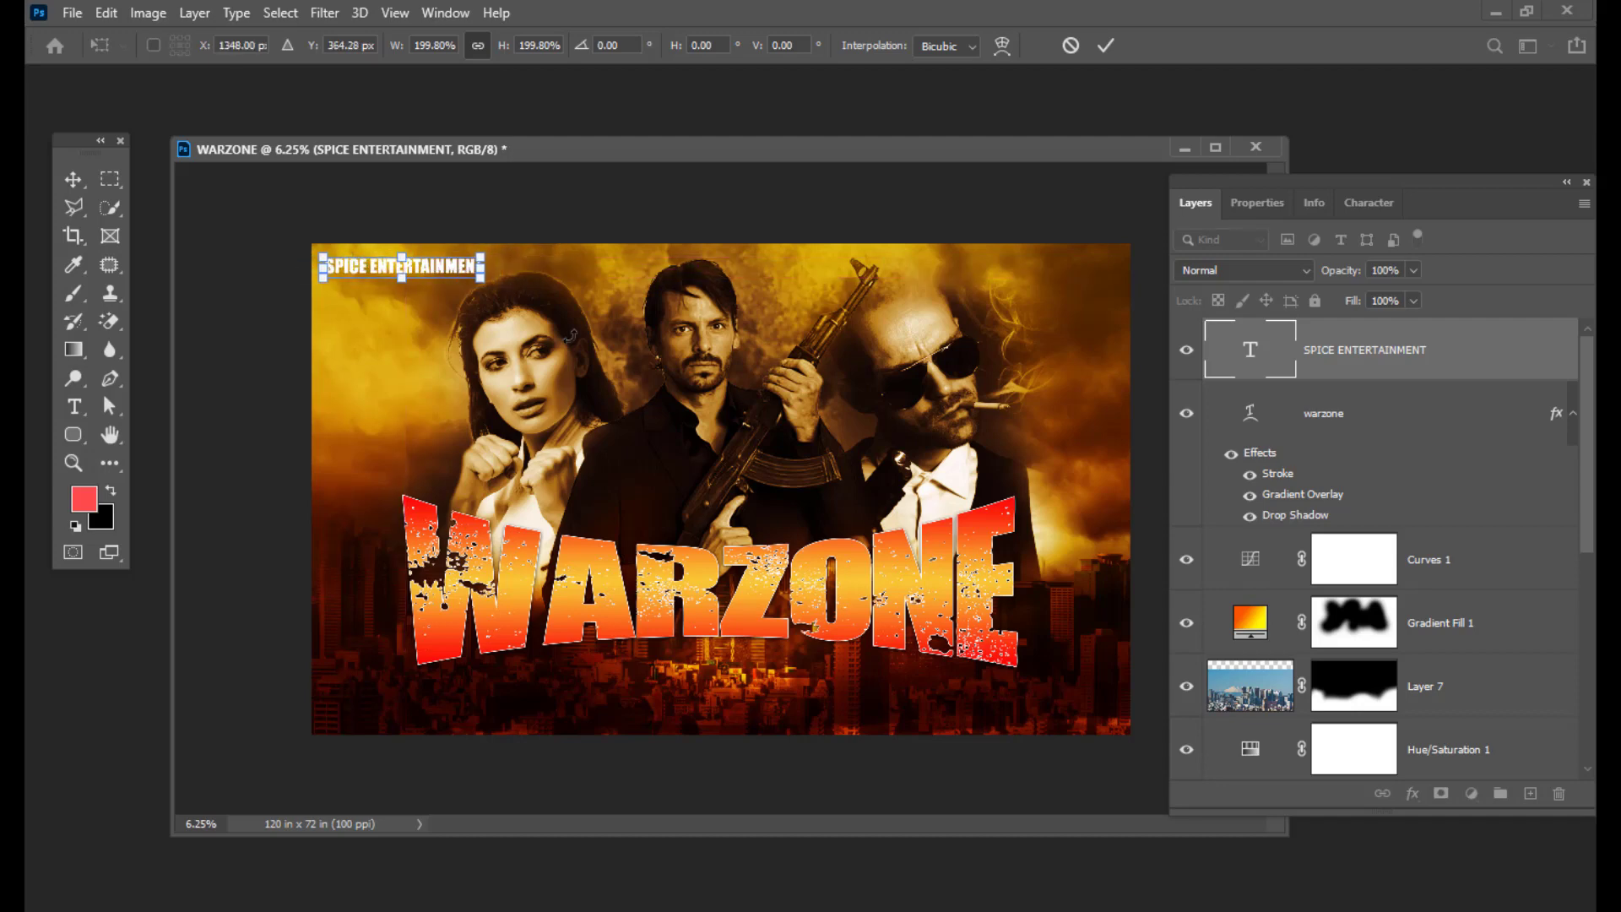
key(Left)
key(Left)
key(Left)
key(Down)
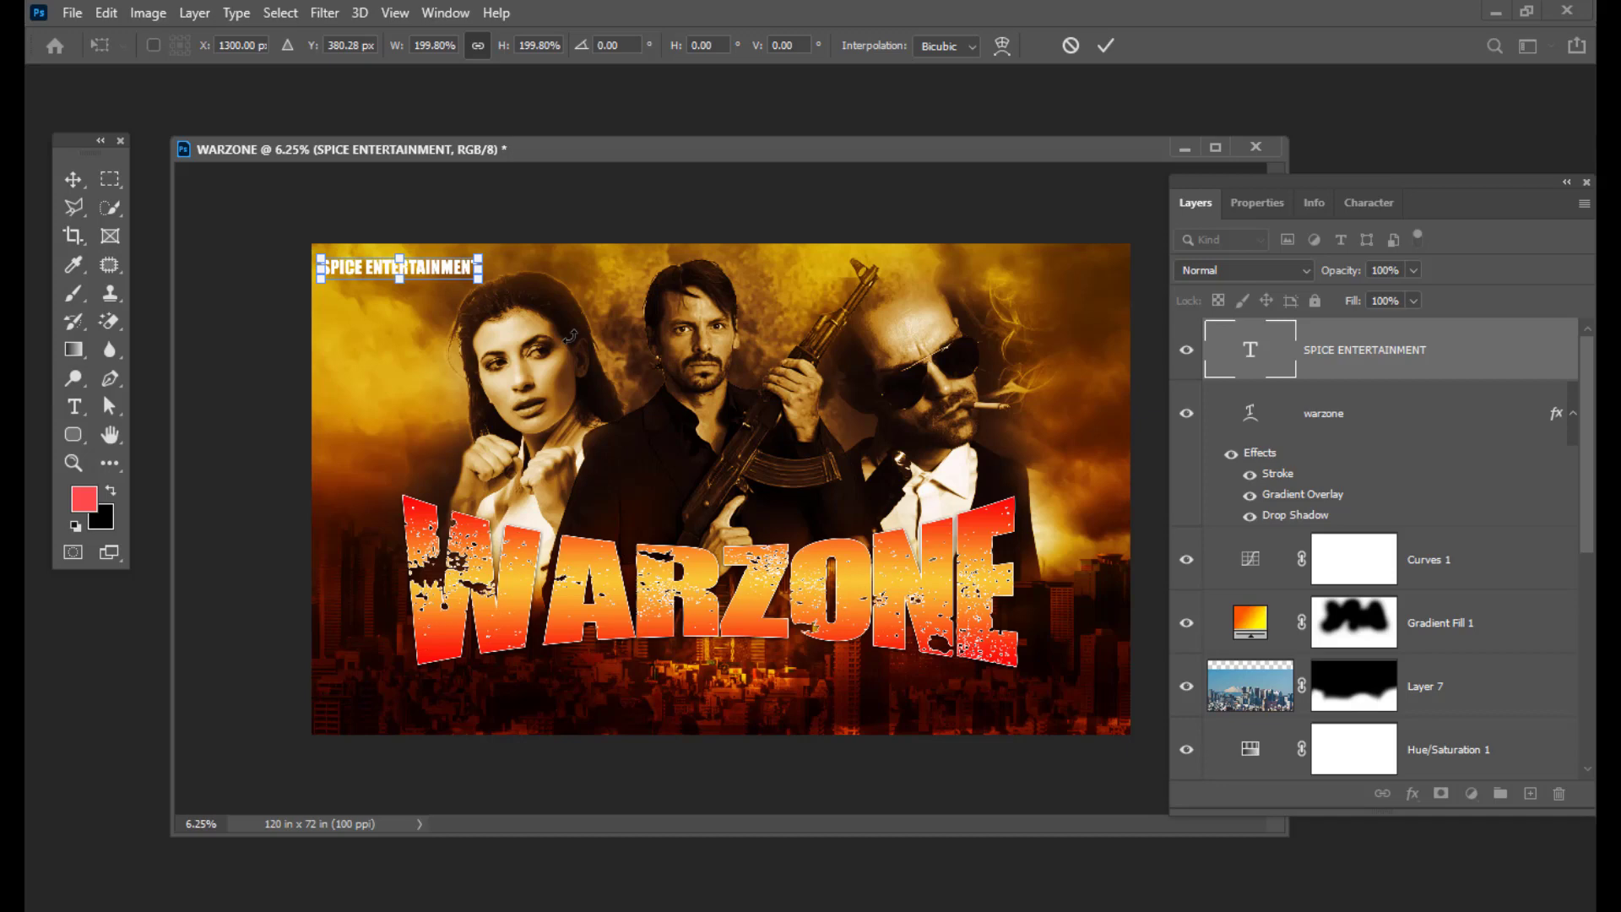
key(Return)
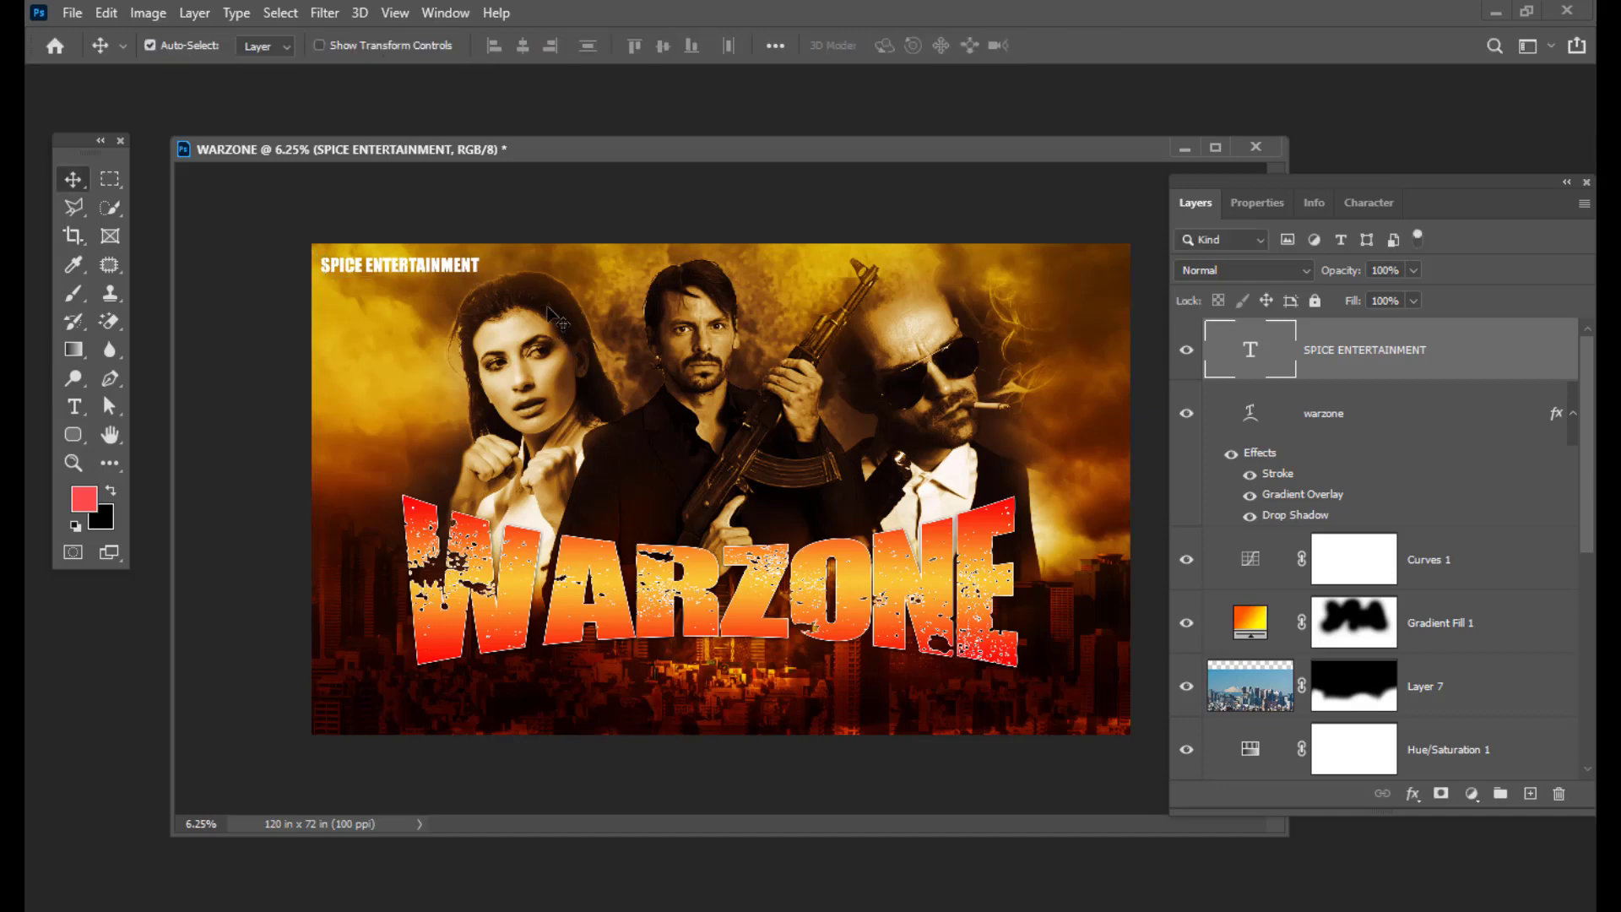
key(shift+Down)
key(shift+Down)
key(shift+Down)
key(shift+Down)
key(shift+Down)
key(shift+Up)
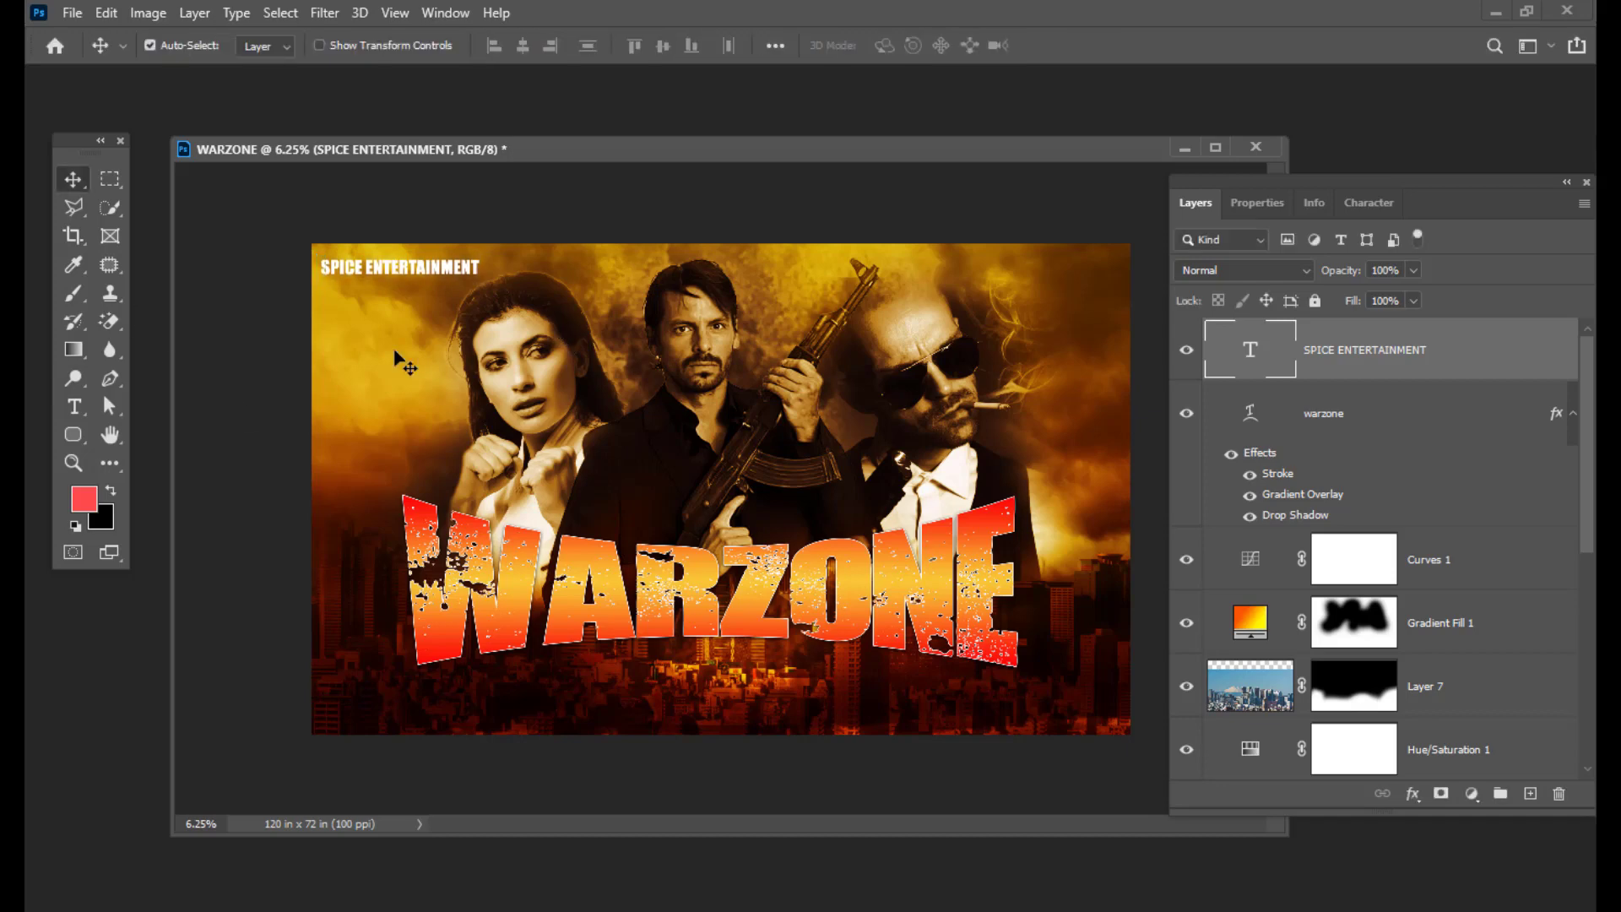
key(shift+Right)
key(shift+Right)
key(shift+Right)
key(shift+Right)
key(shift+Right)
key(shift+Right)
key(shift+Right)
key(shift+Right)
key(shift+Right)
key(shift+Right)
key(shift+Right)
key(shift+Right)
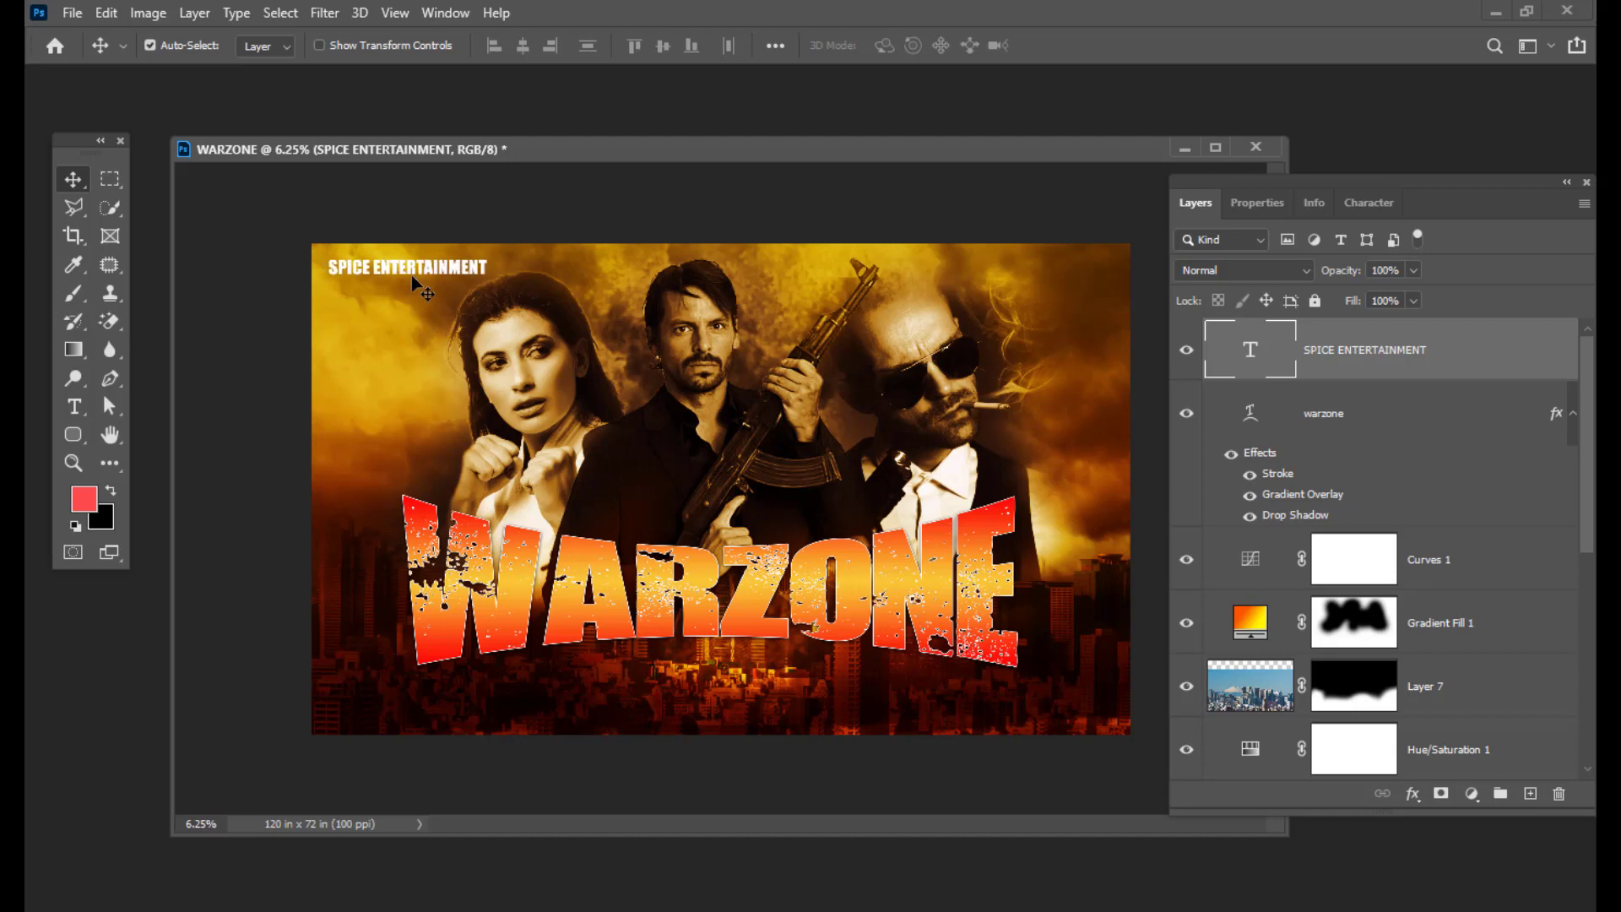
key(shift+Down)
key(shift+Down)
Step: Draw a rounded rectangle around the SPICE ENTERTAINMENT text
click(74, 435)
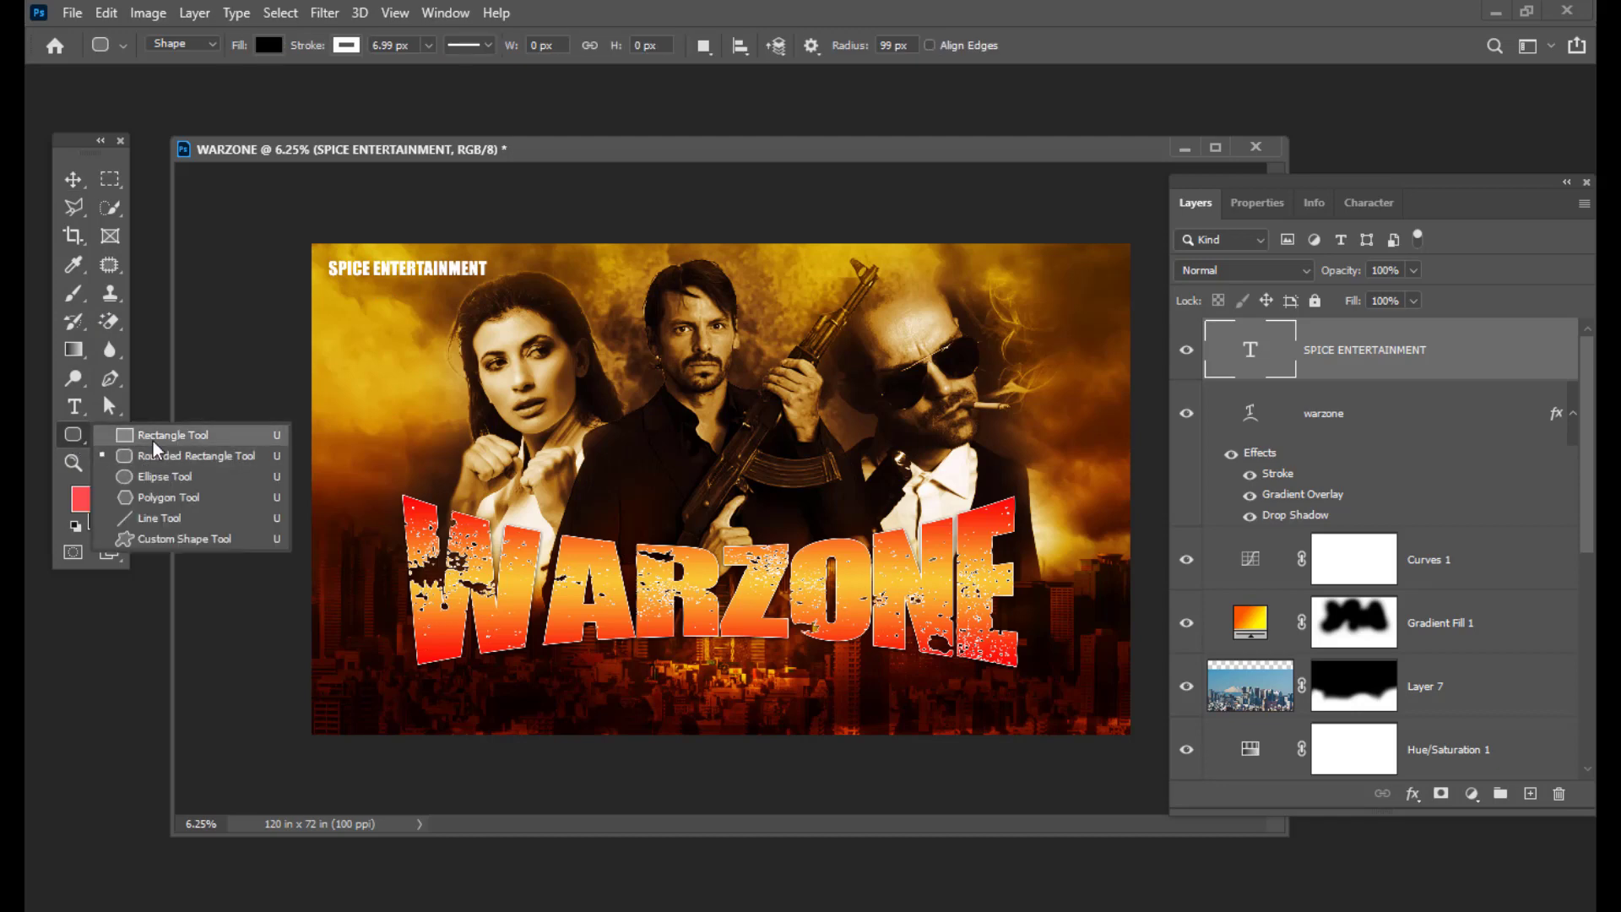
click(146, 457)
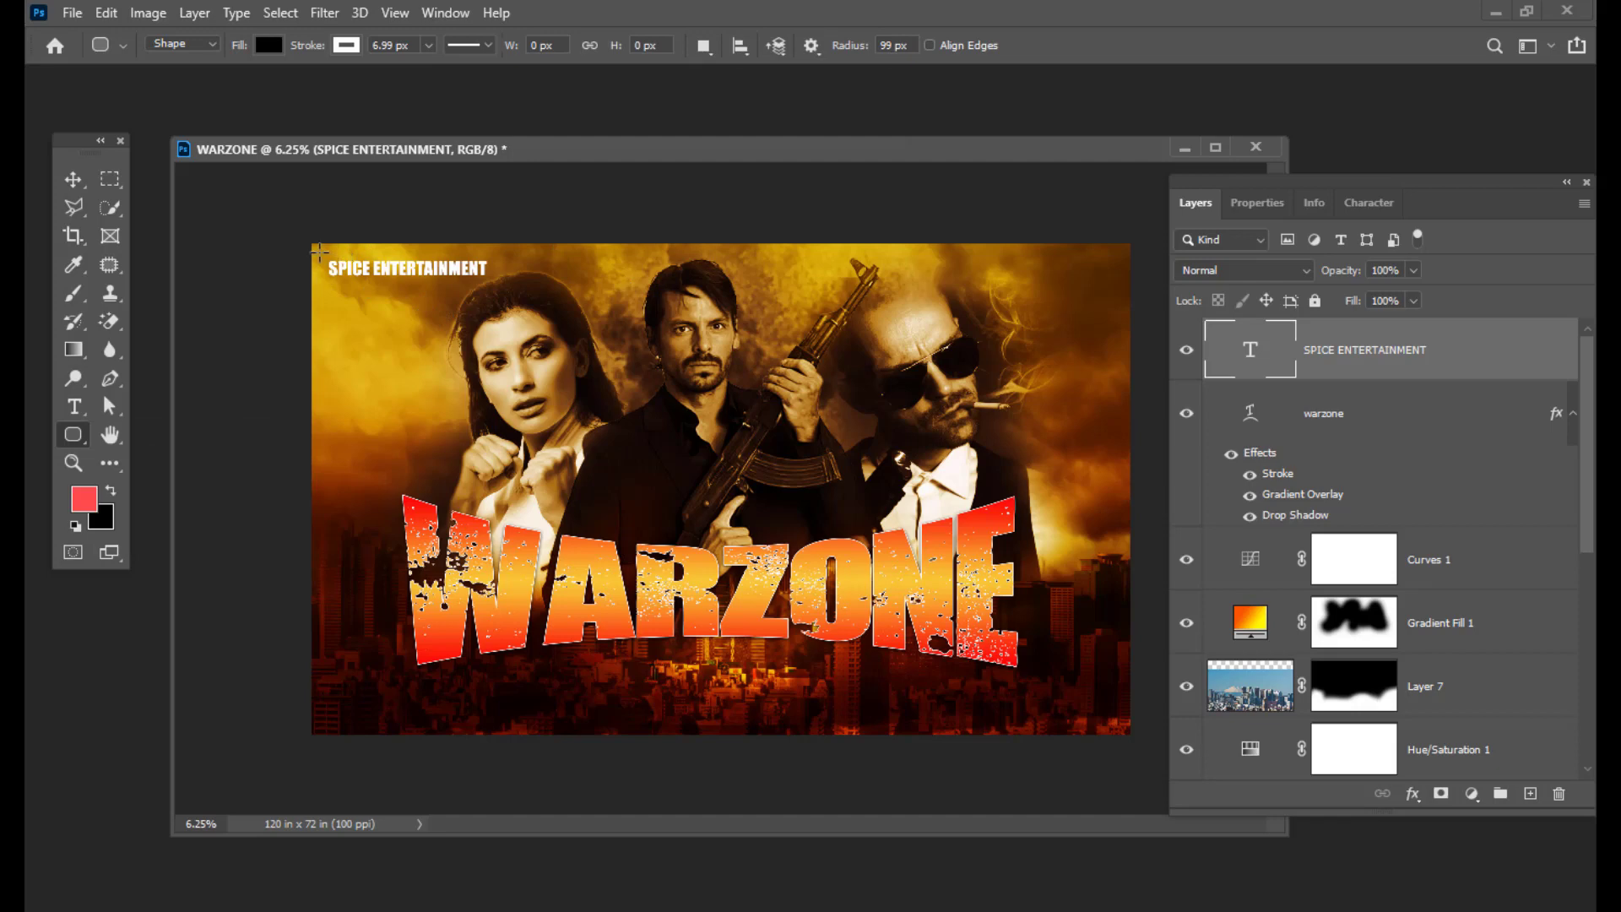
drag(316, 250, 496, 284)
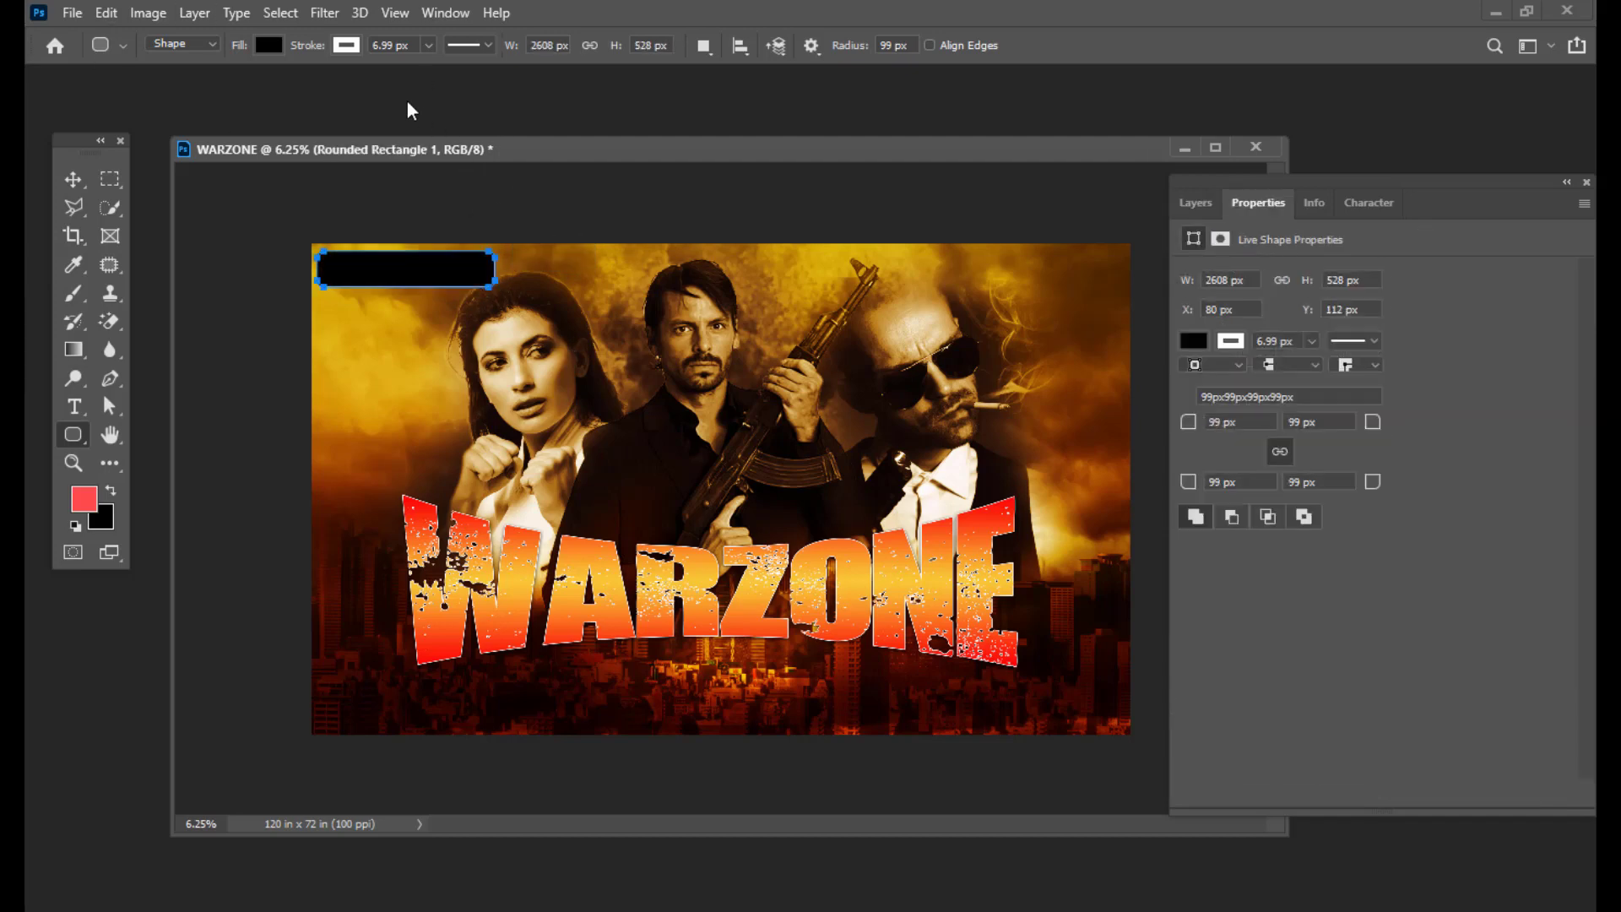
Step: Set the rounded rectangle to no fill with a 13.88 px stroke
click(267, 45)
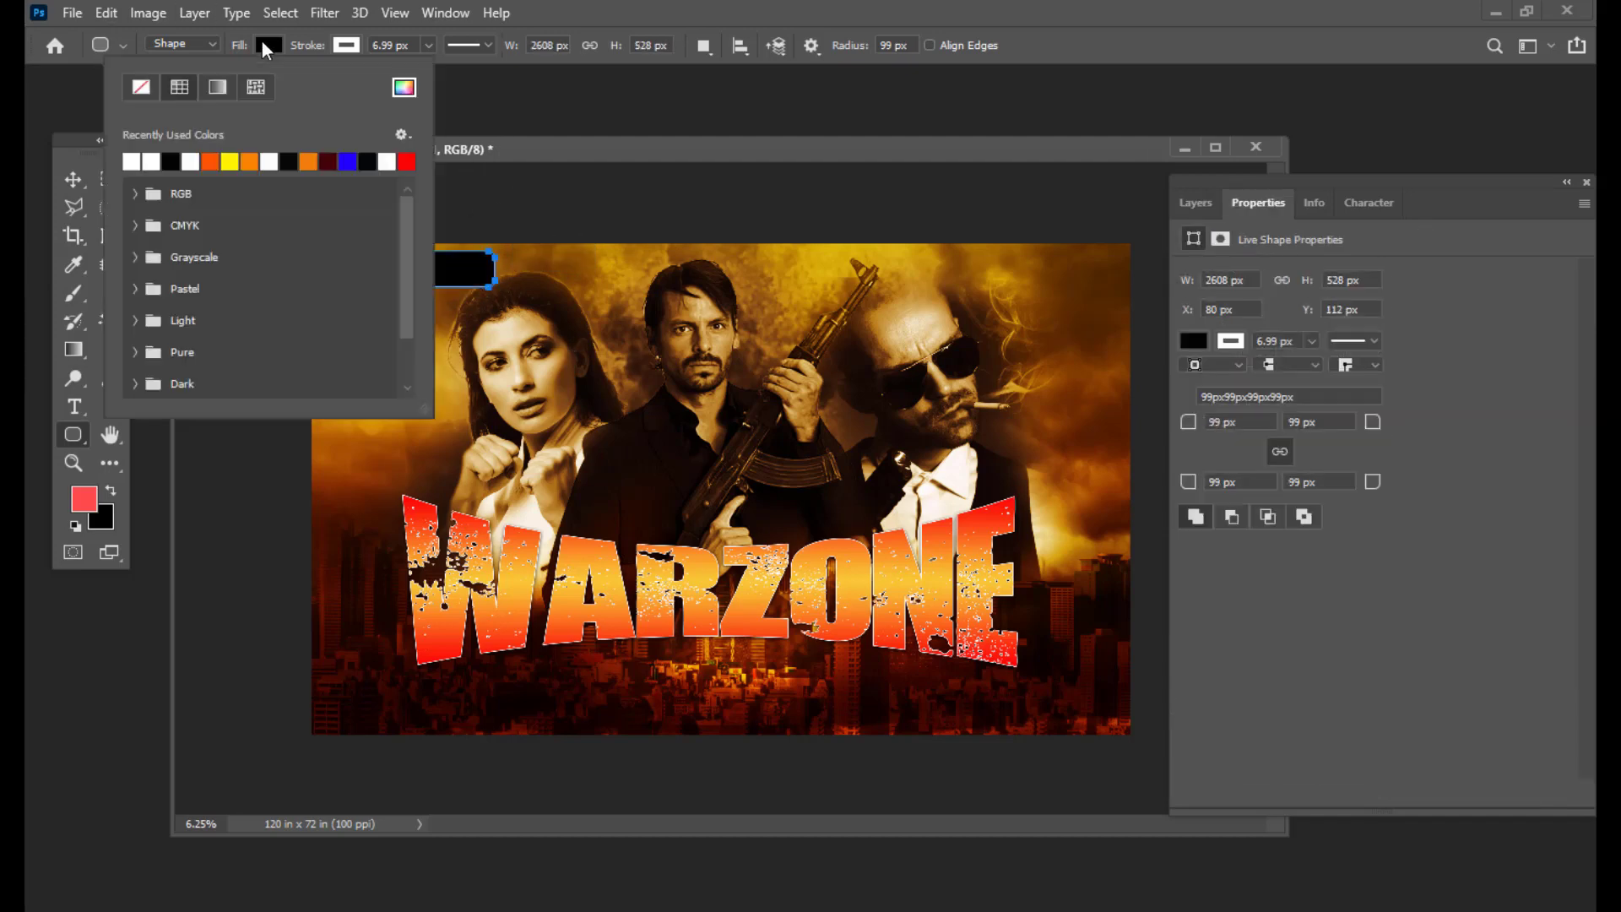
click(139, 88)
click(344, 46)
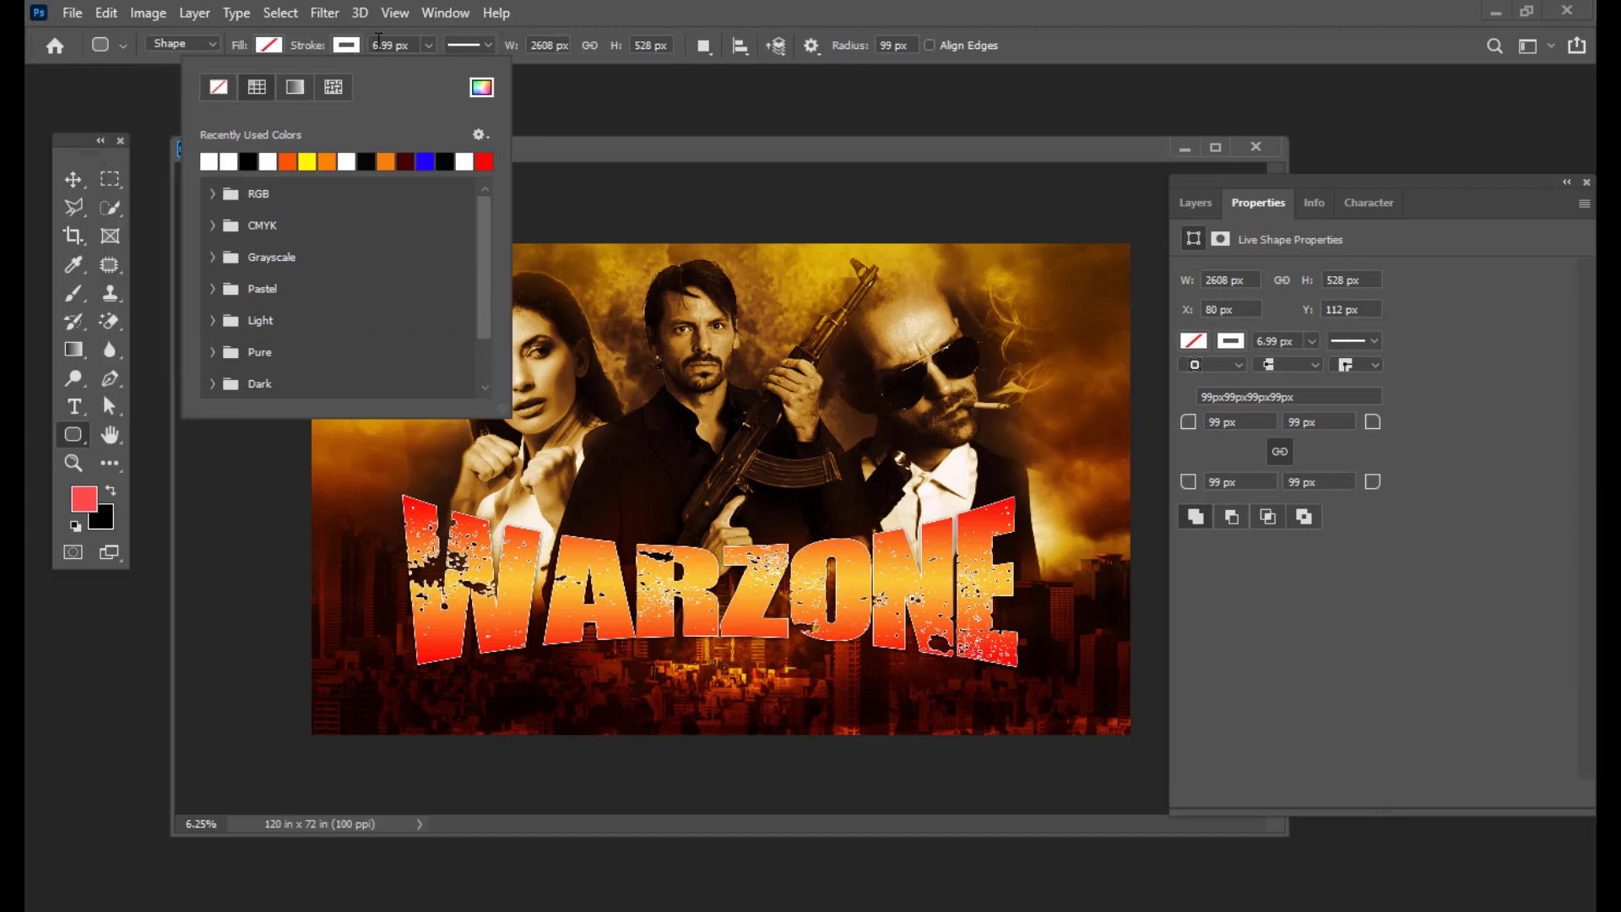
click(542, 29)
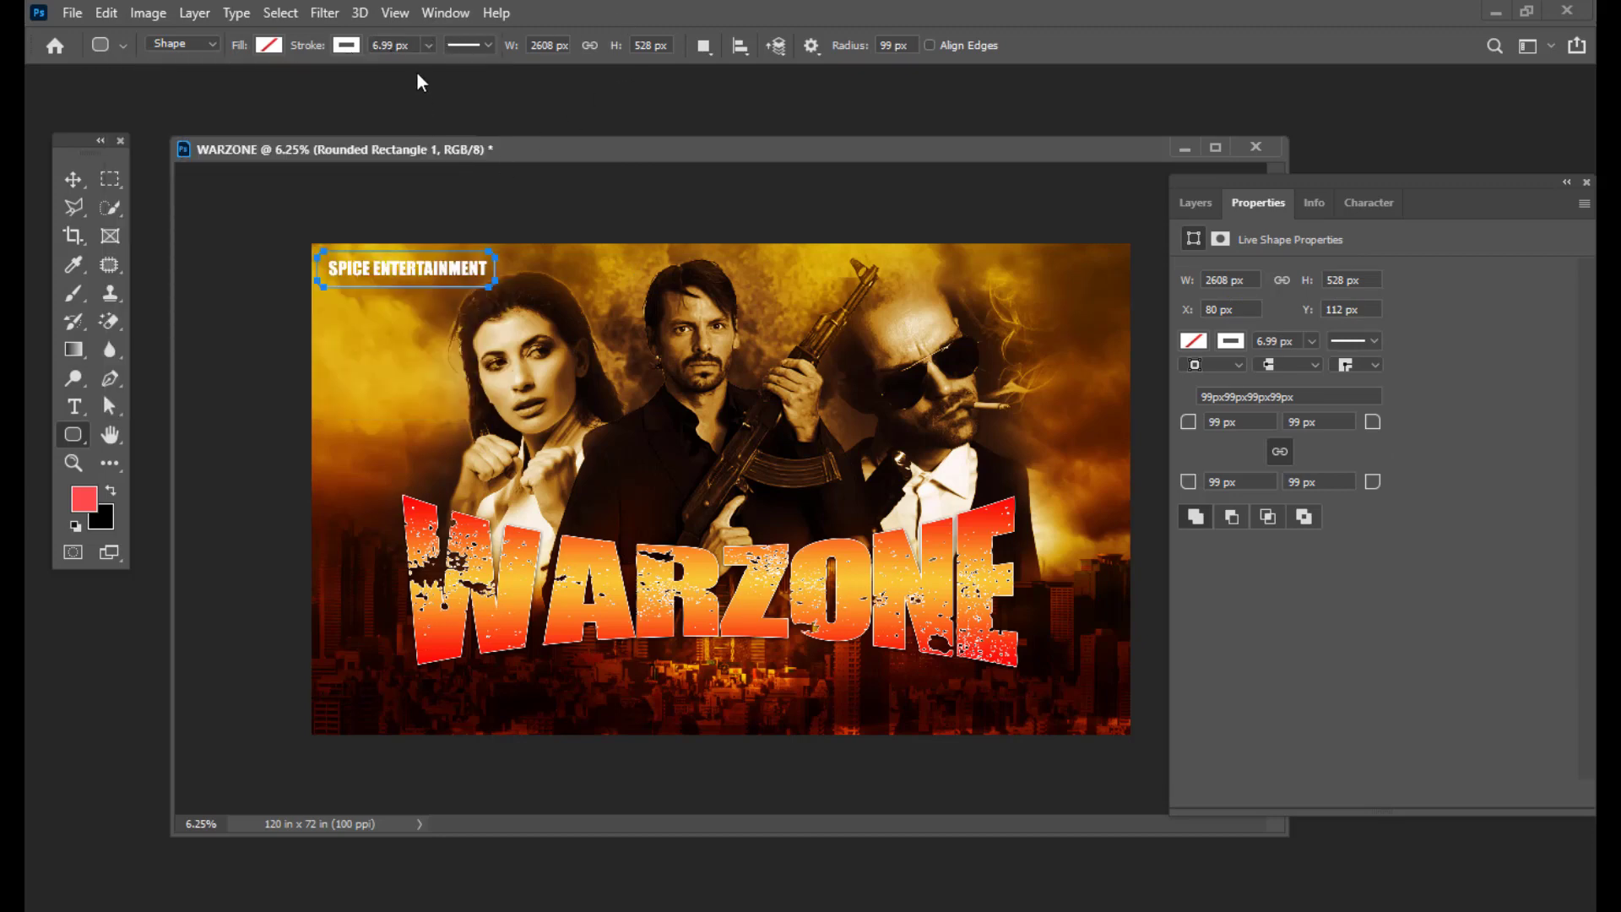
click(429, 45)
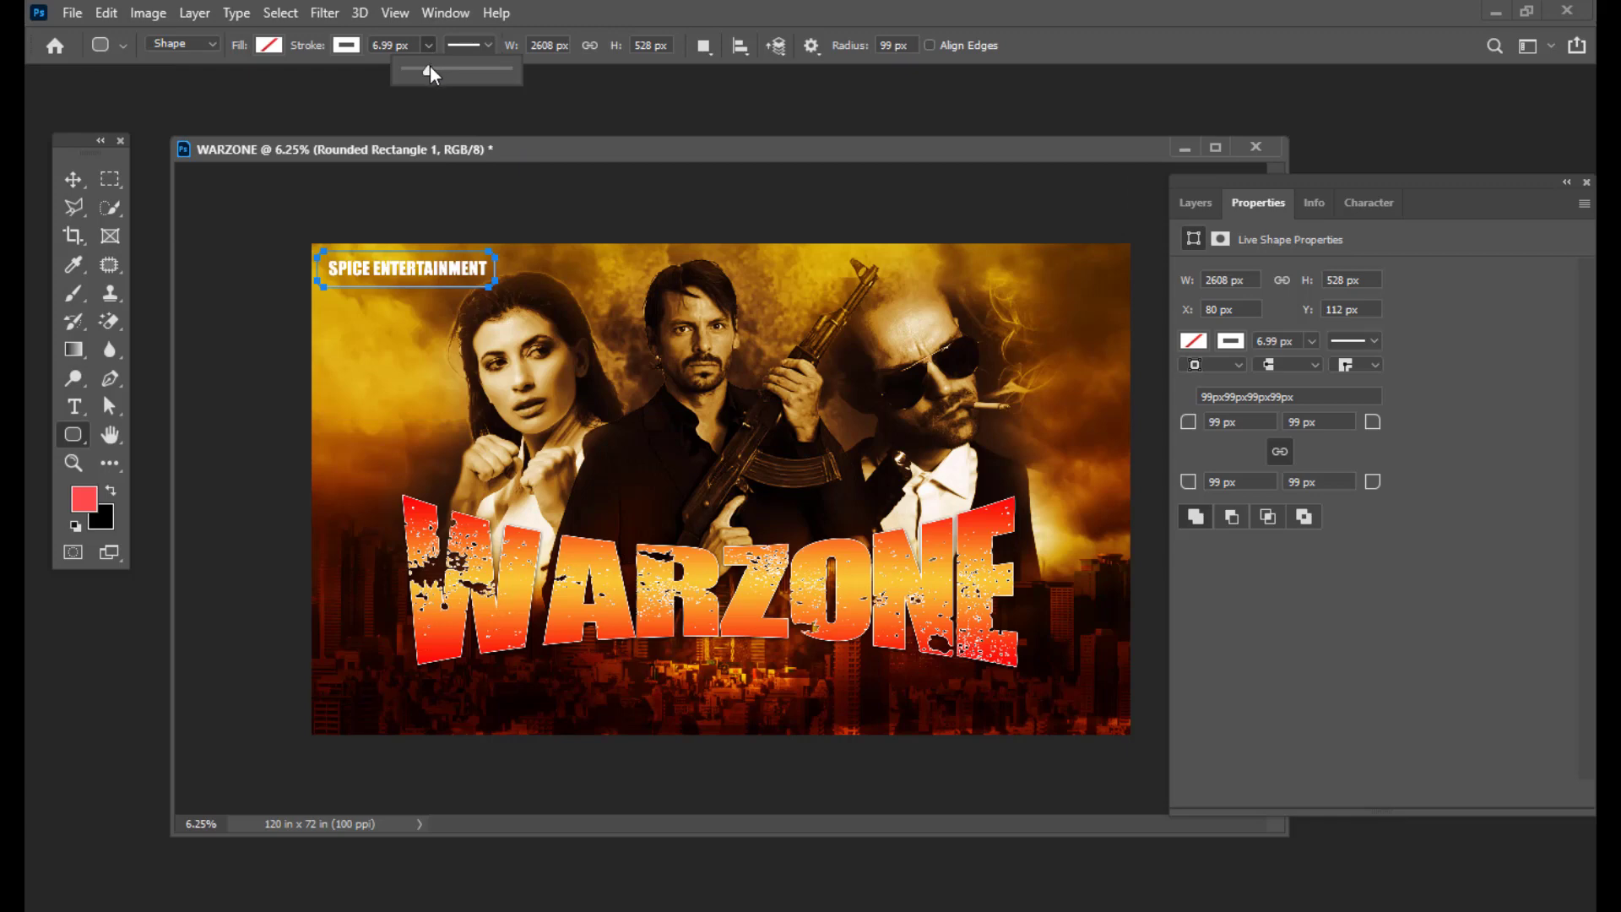
drag(429, 67, 437, 68)
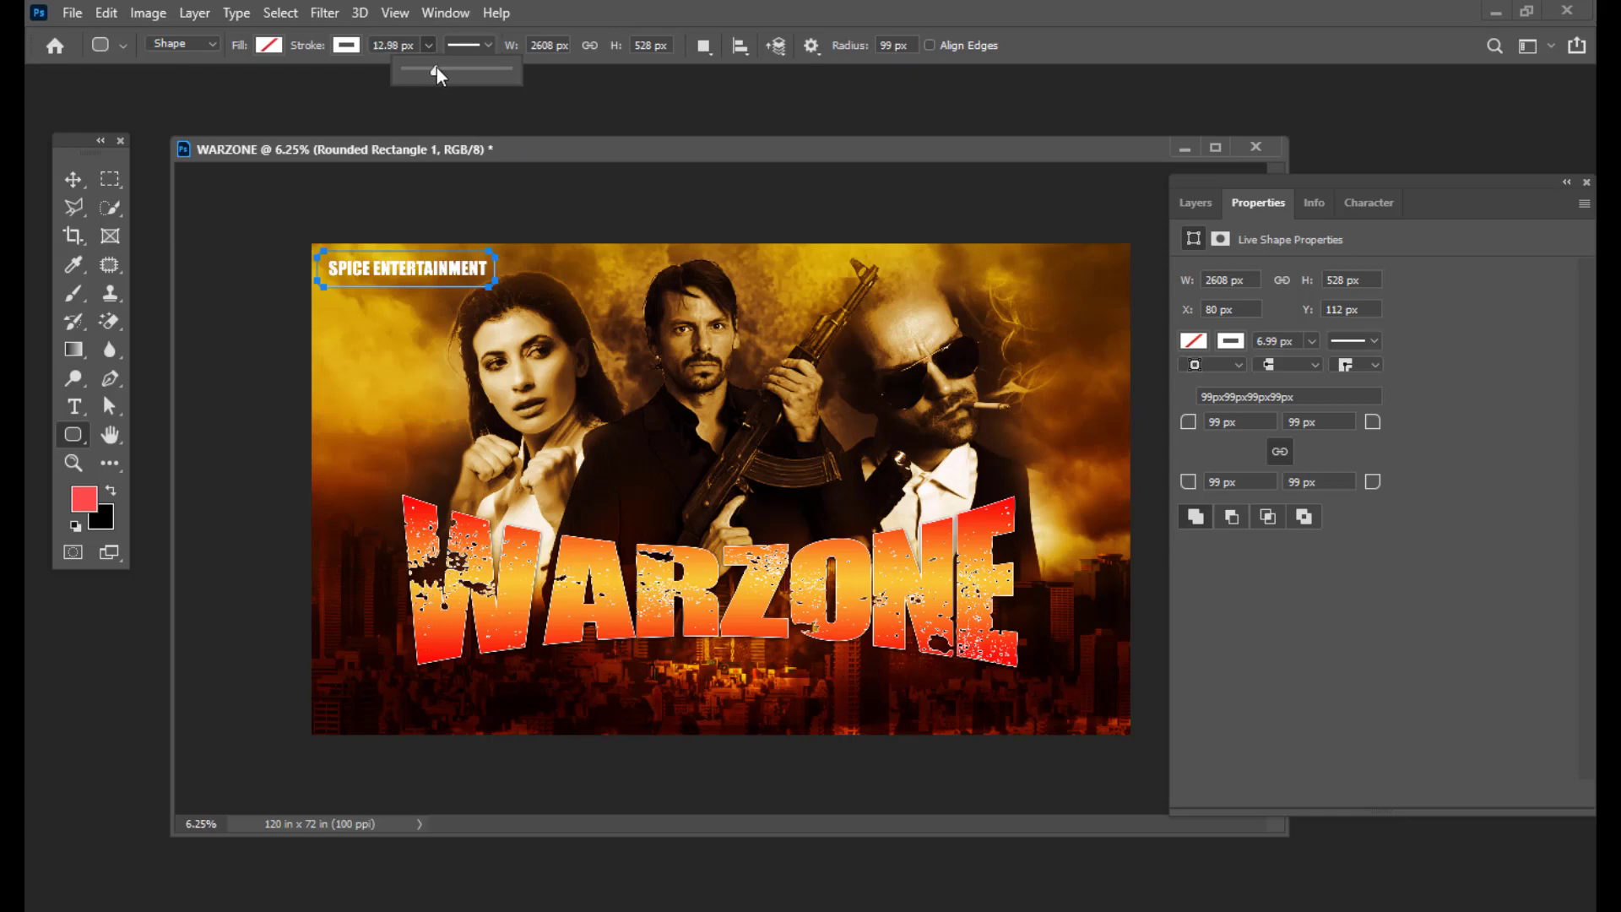
click(67, 177)
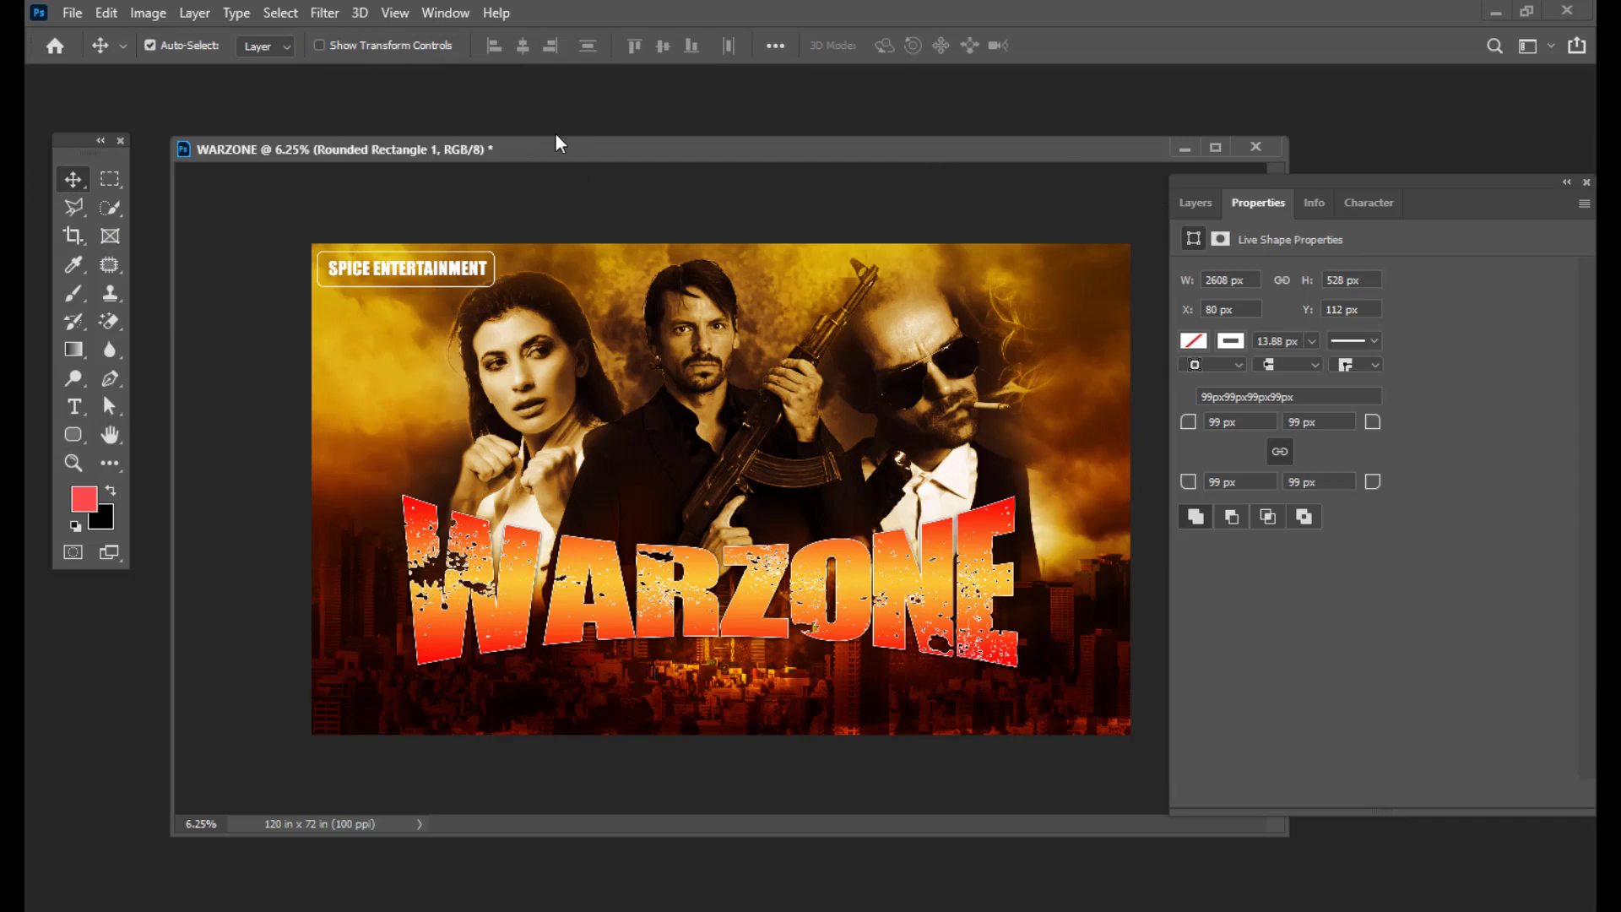
drag(556, 143, 553, 145)
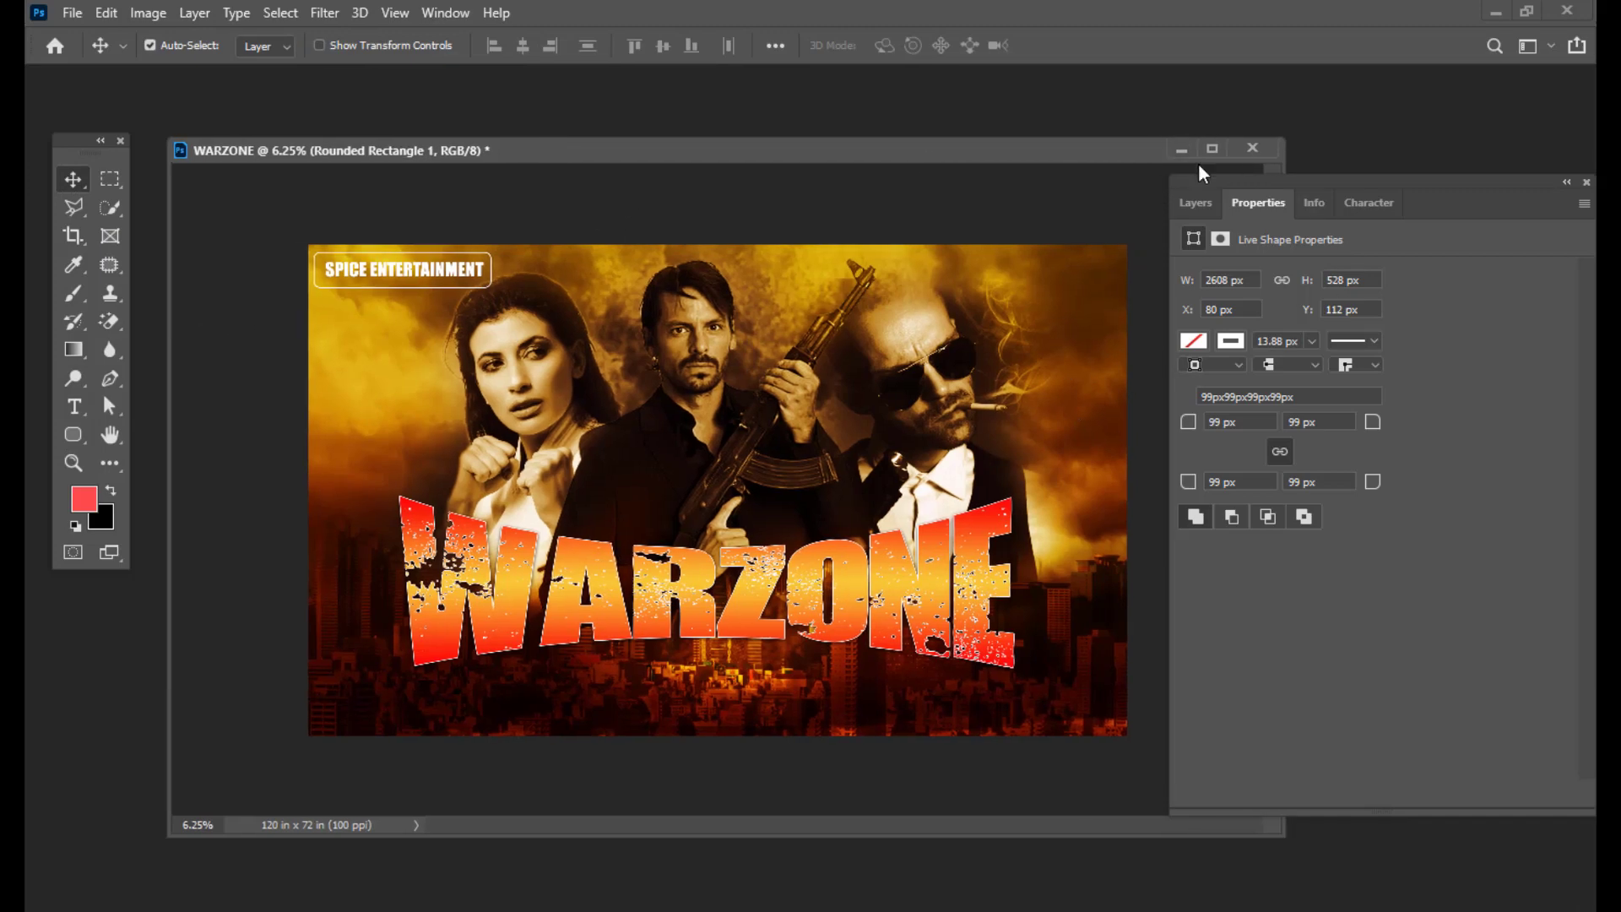
drag(1242, 185, 1253, 182)
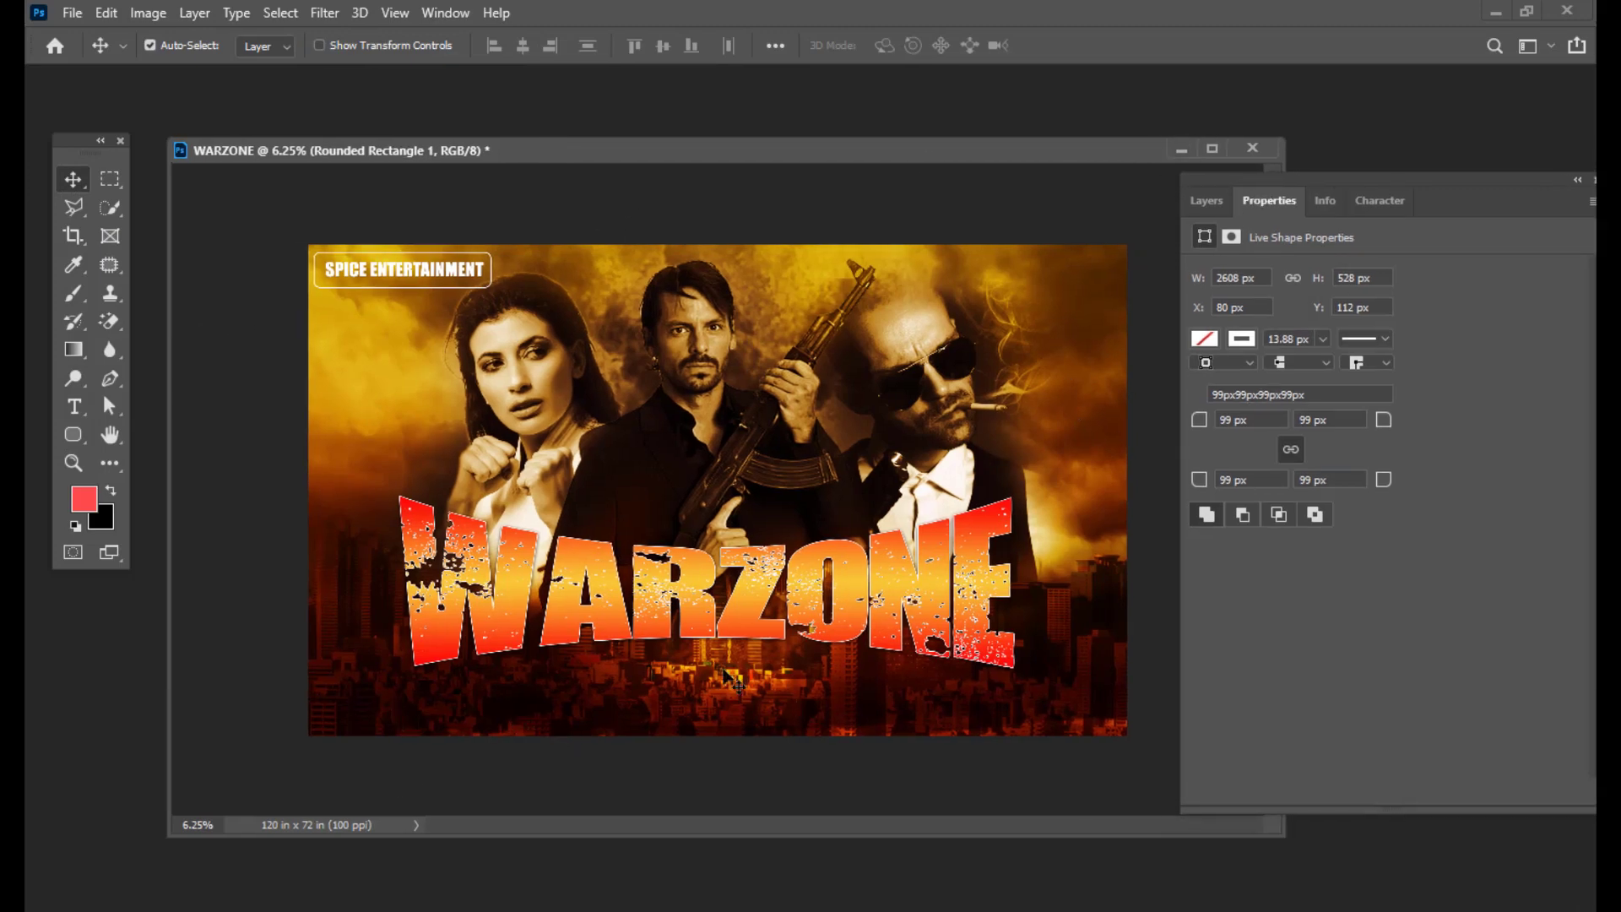
Step: Add a provisional lowercase credit text line just above the WARZONE title
click(73, 406)
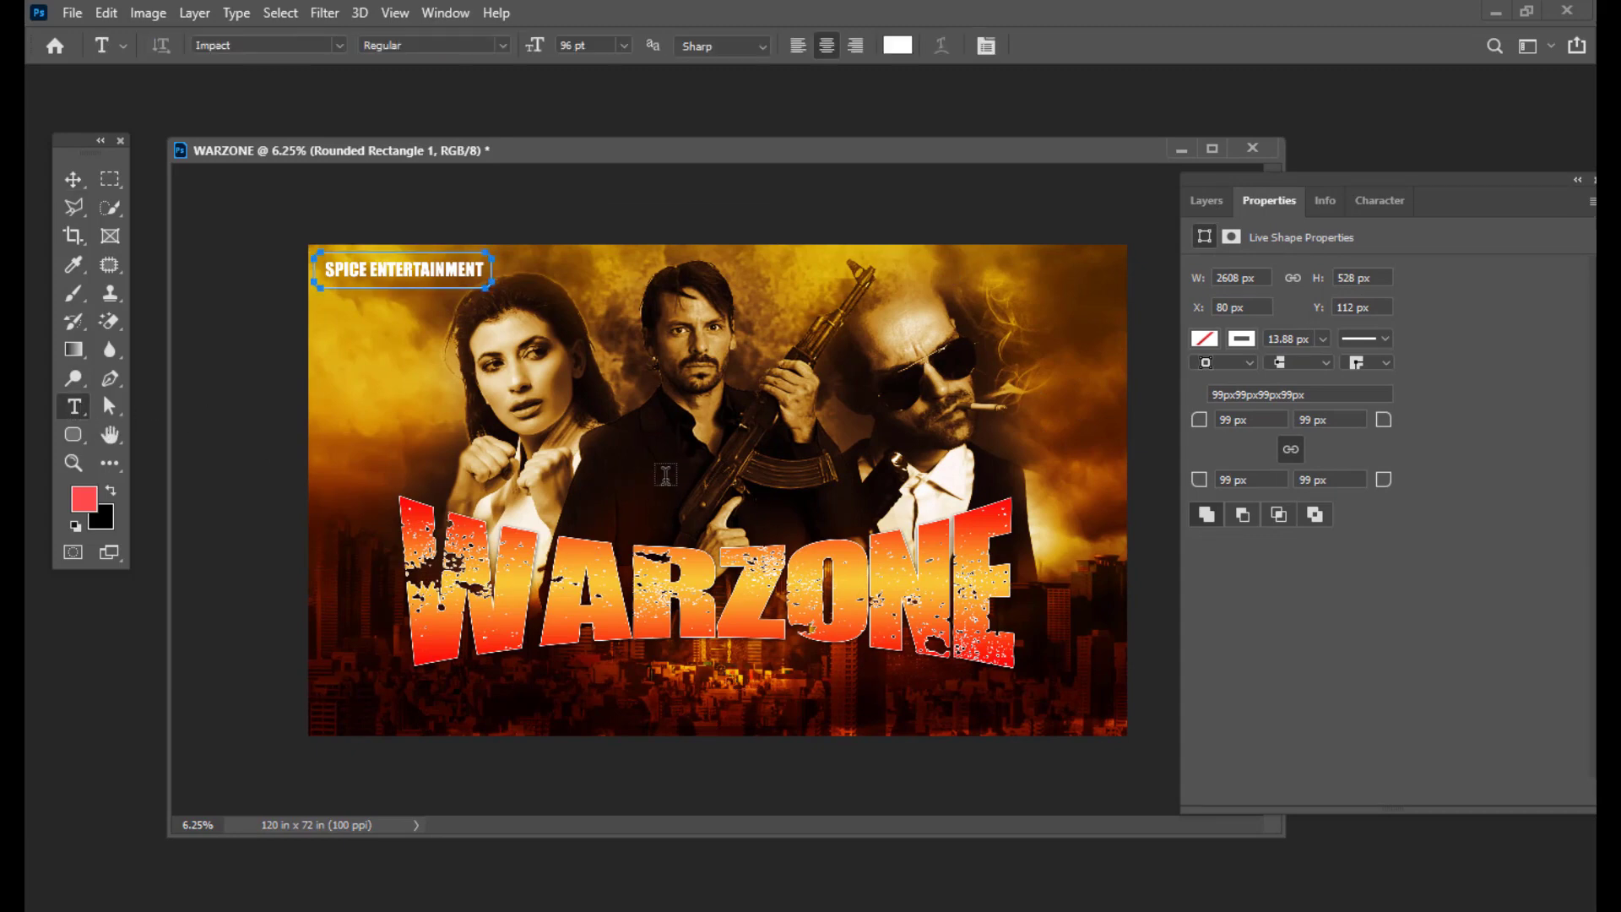
click(814, 467)
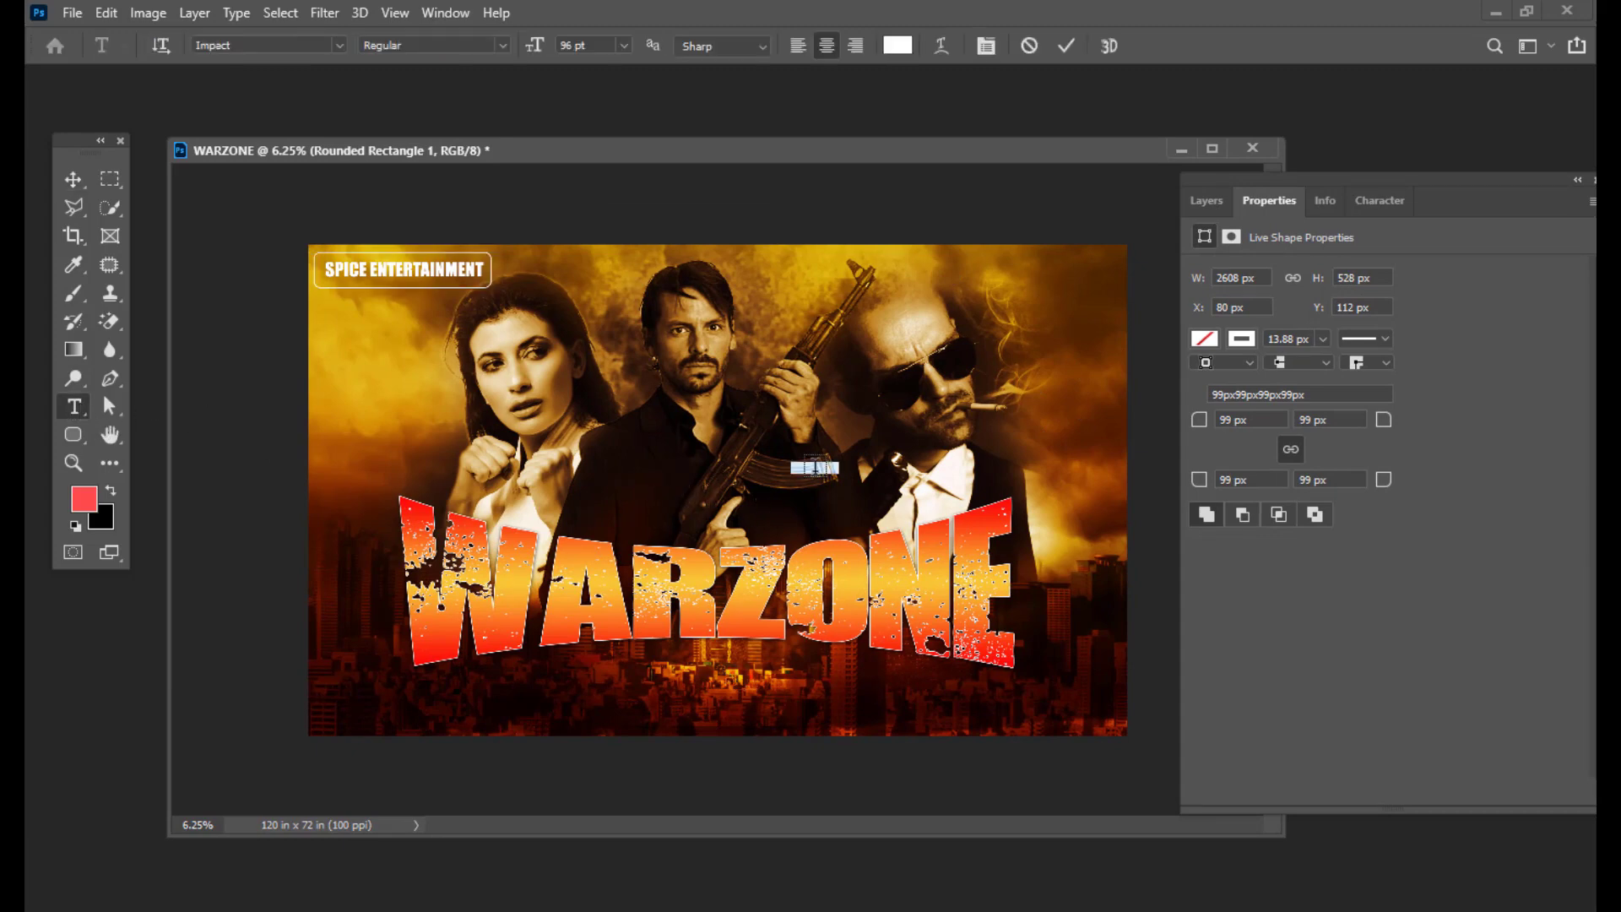
key(BackSpace)
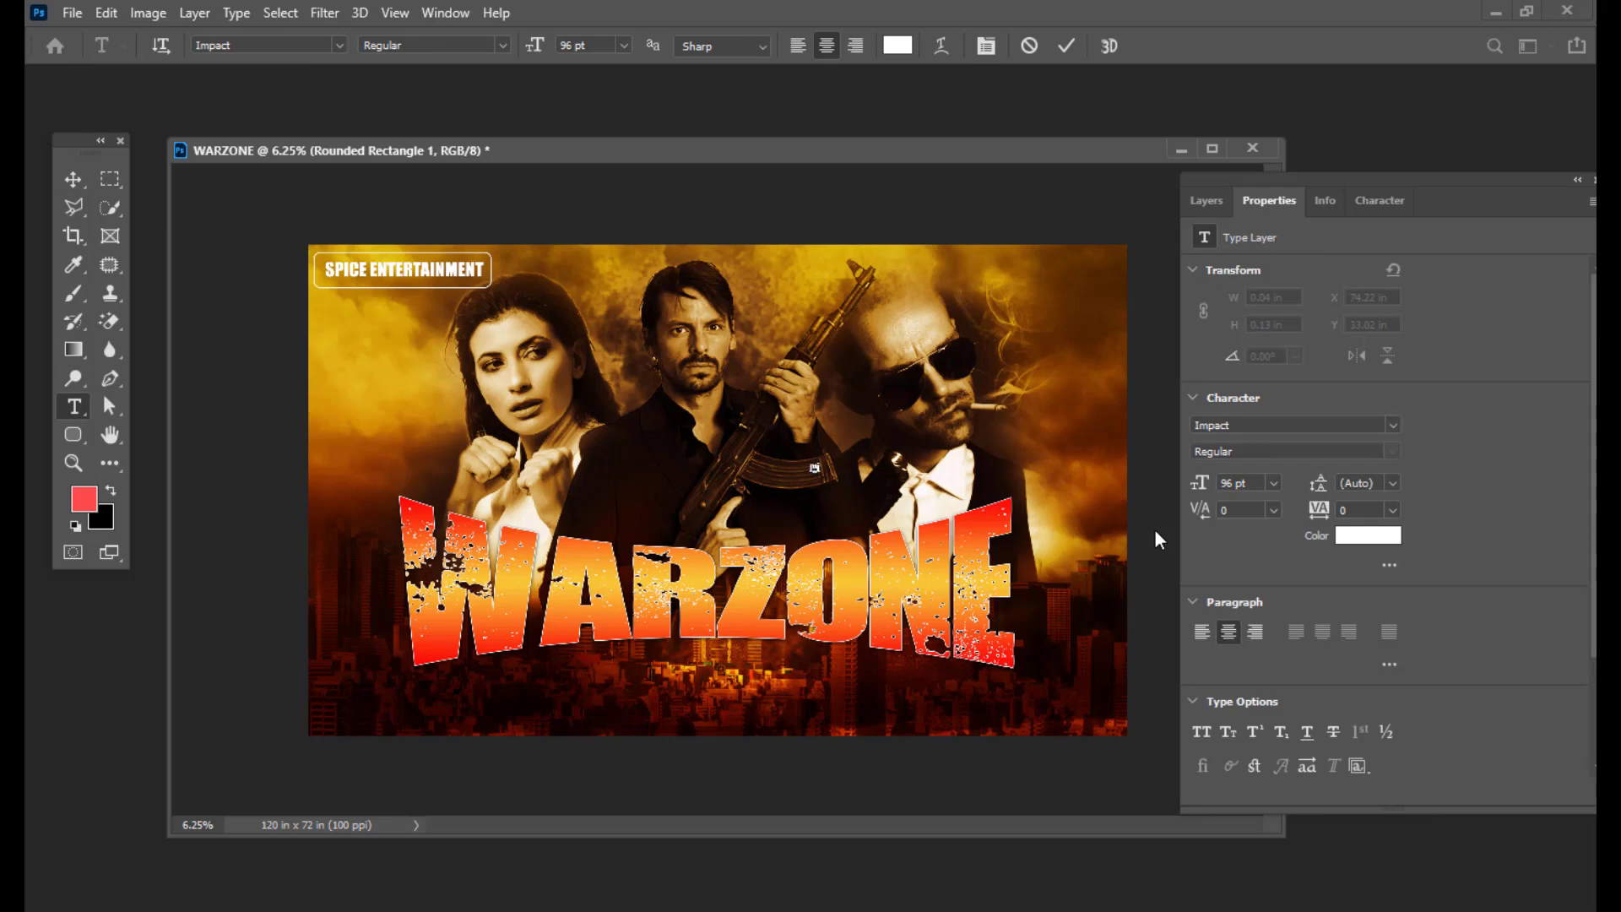
key(alt+Tab)
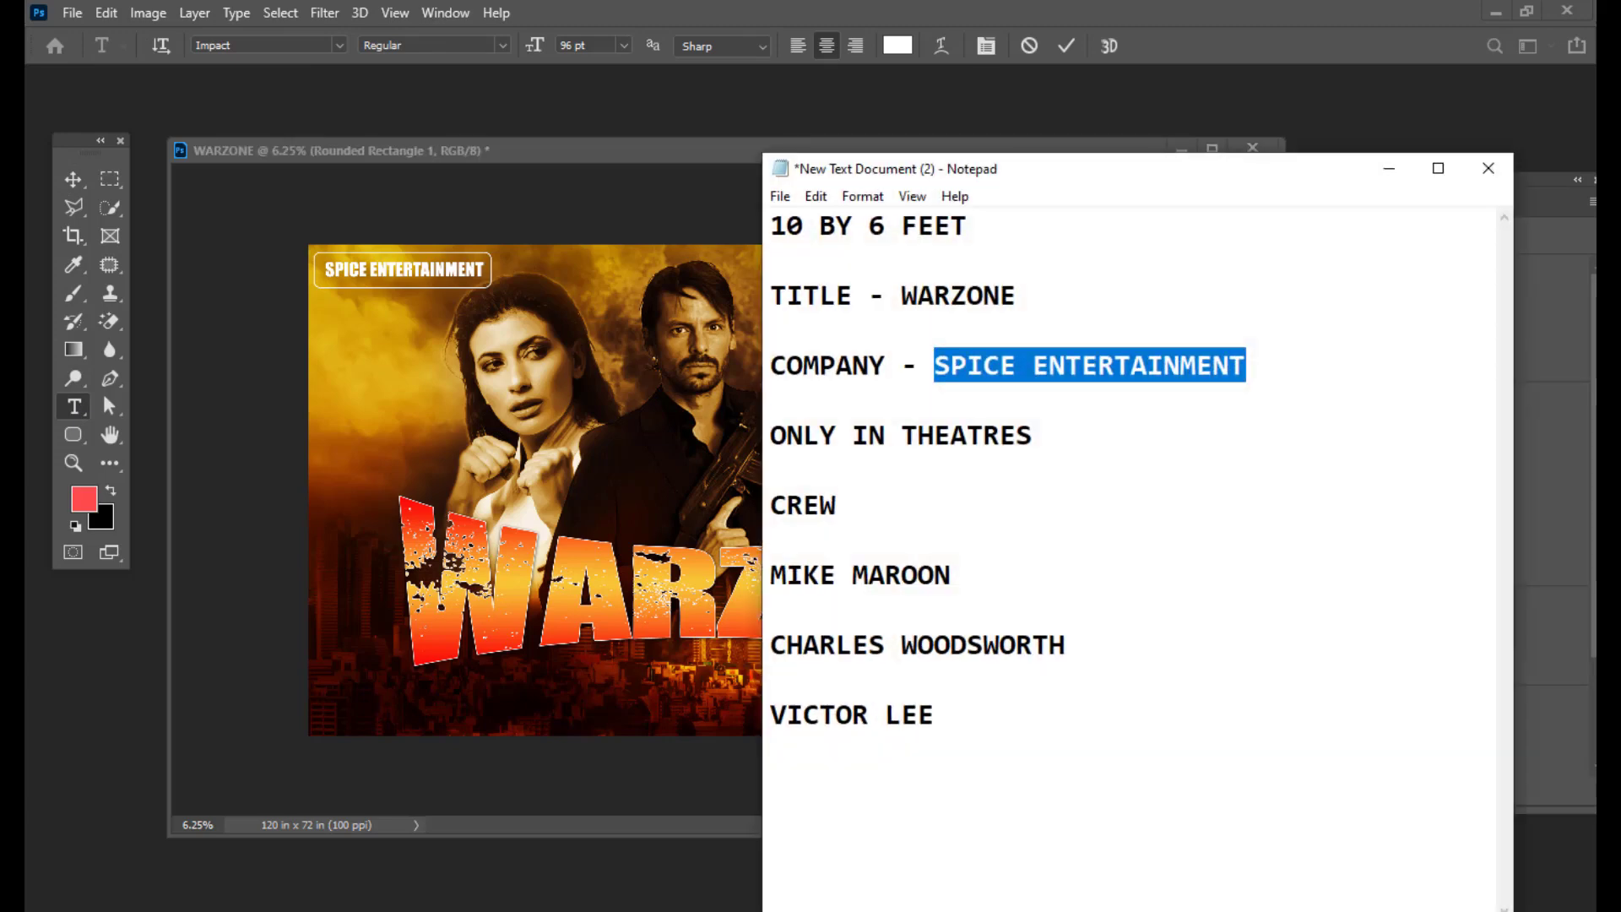
click(1389, 169)
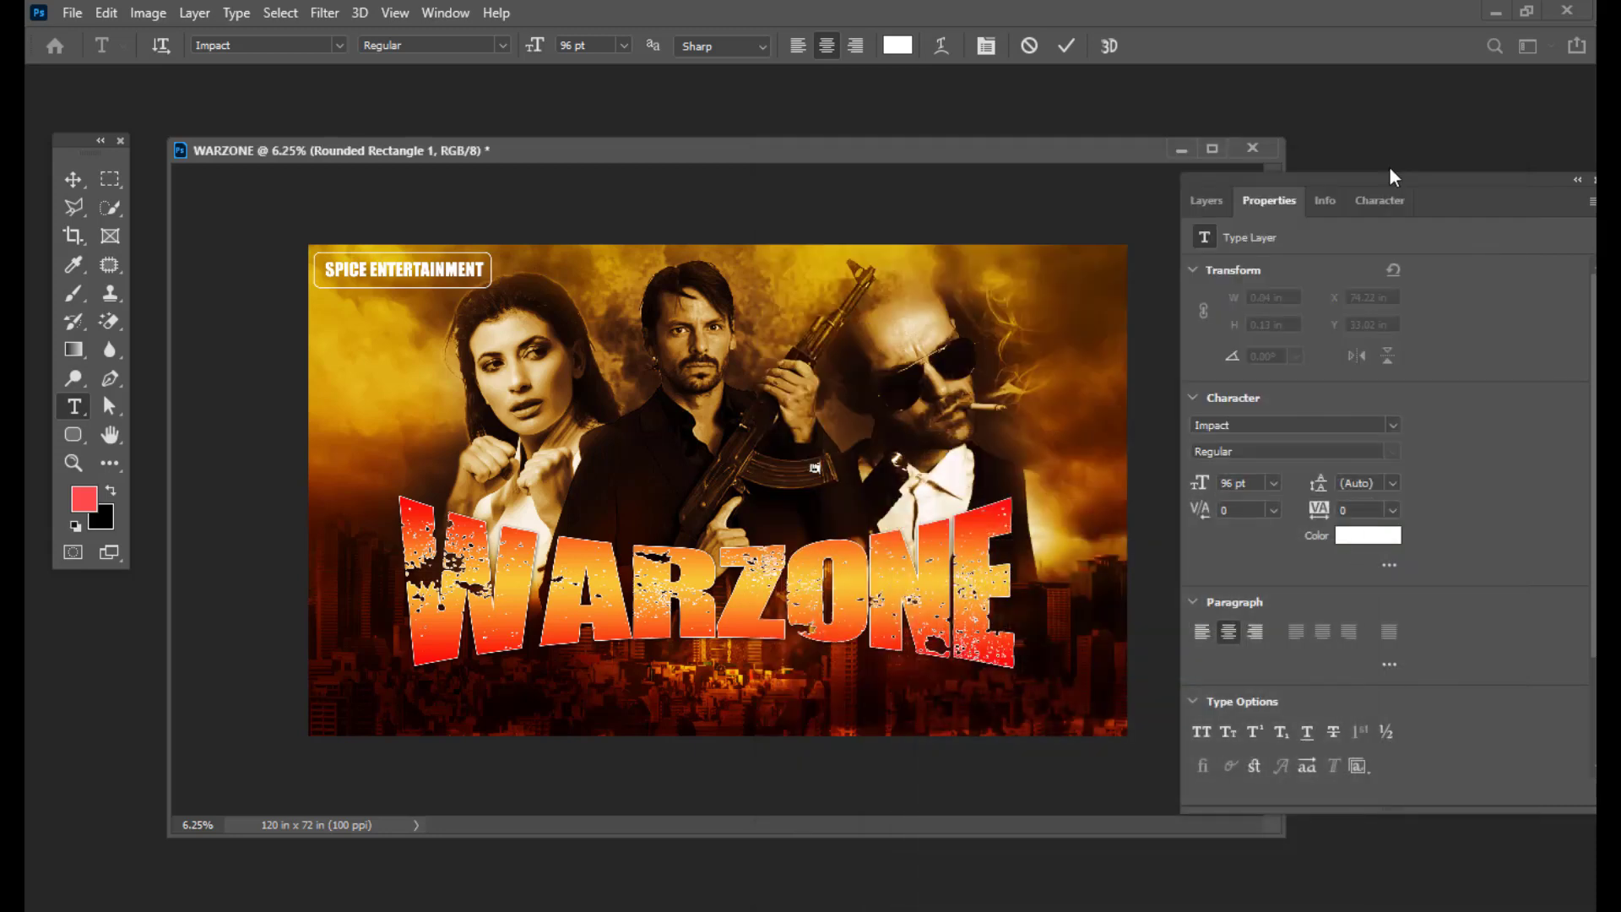
key(ctrl+a)
key(BackSpace)
key(BackSpace)
key(BackSpace)
text(rco)
text(n fi)
text(lm)
click(73, 179)
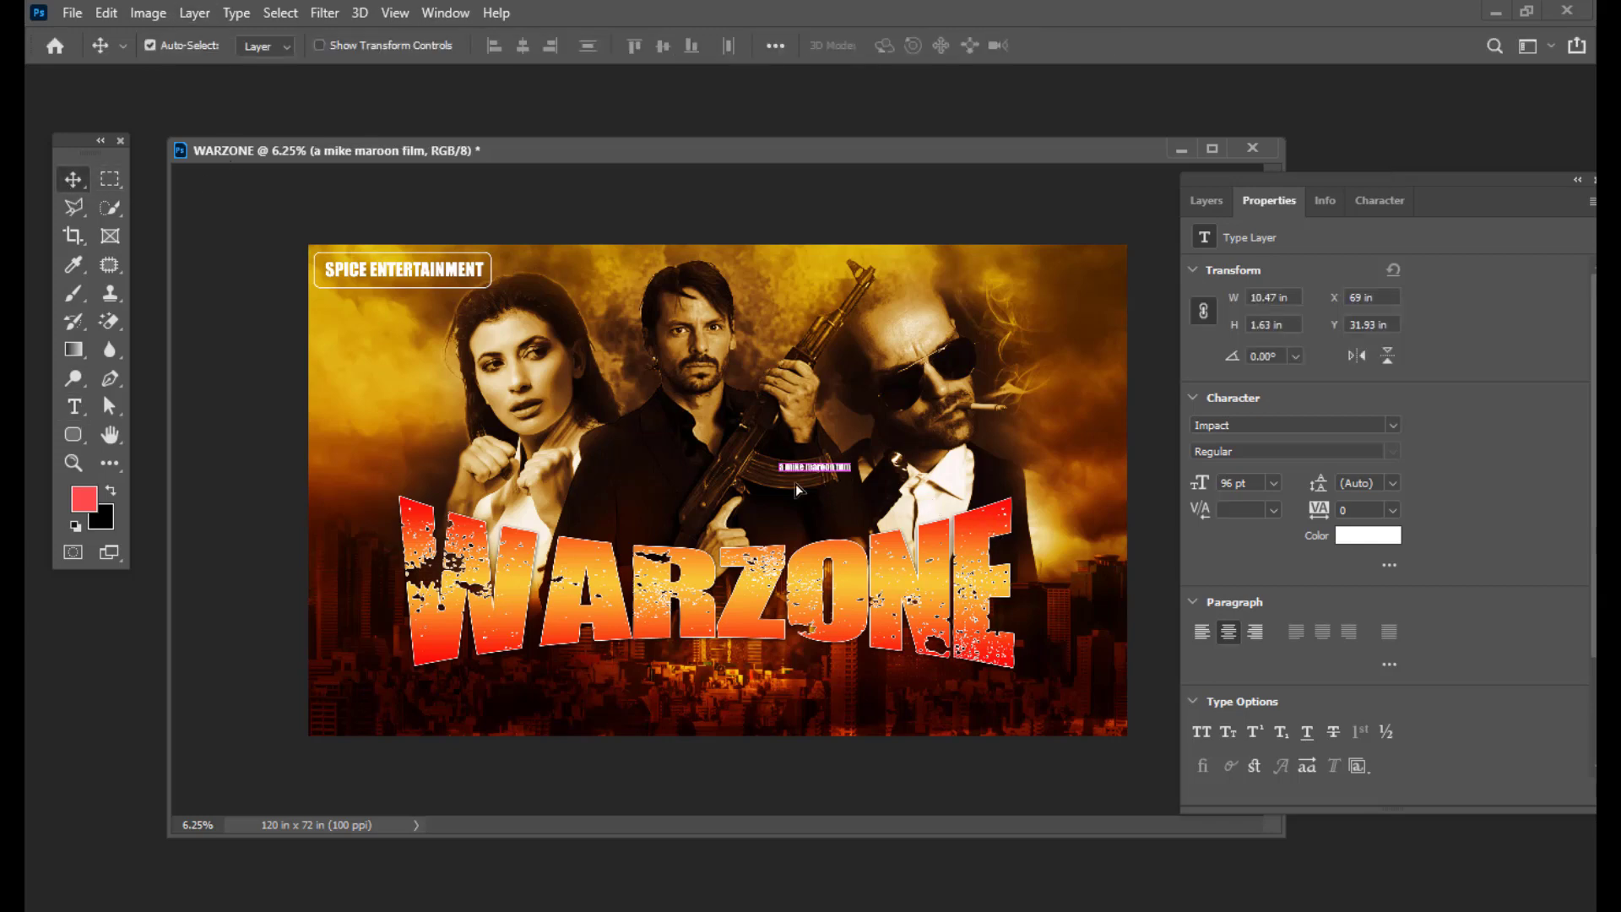
mouse_move(796, 488)
mouse_down()
mouse_move(731, 534)
mouse_move(807, 501)
mouse_up()
Step: Retype the credit line as the capitalised 'A … FILM' director credit and nudge it into place
key(ctrl+t)
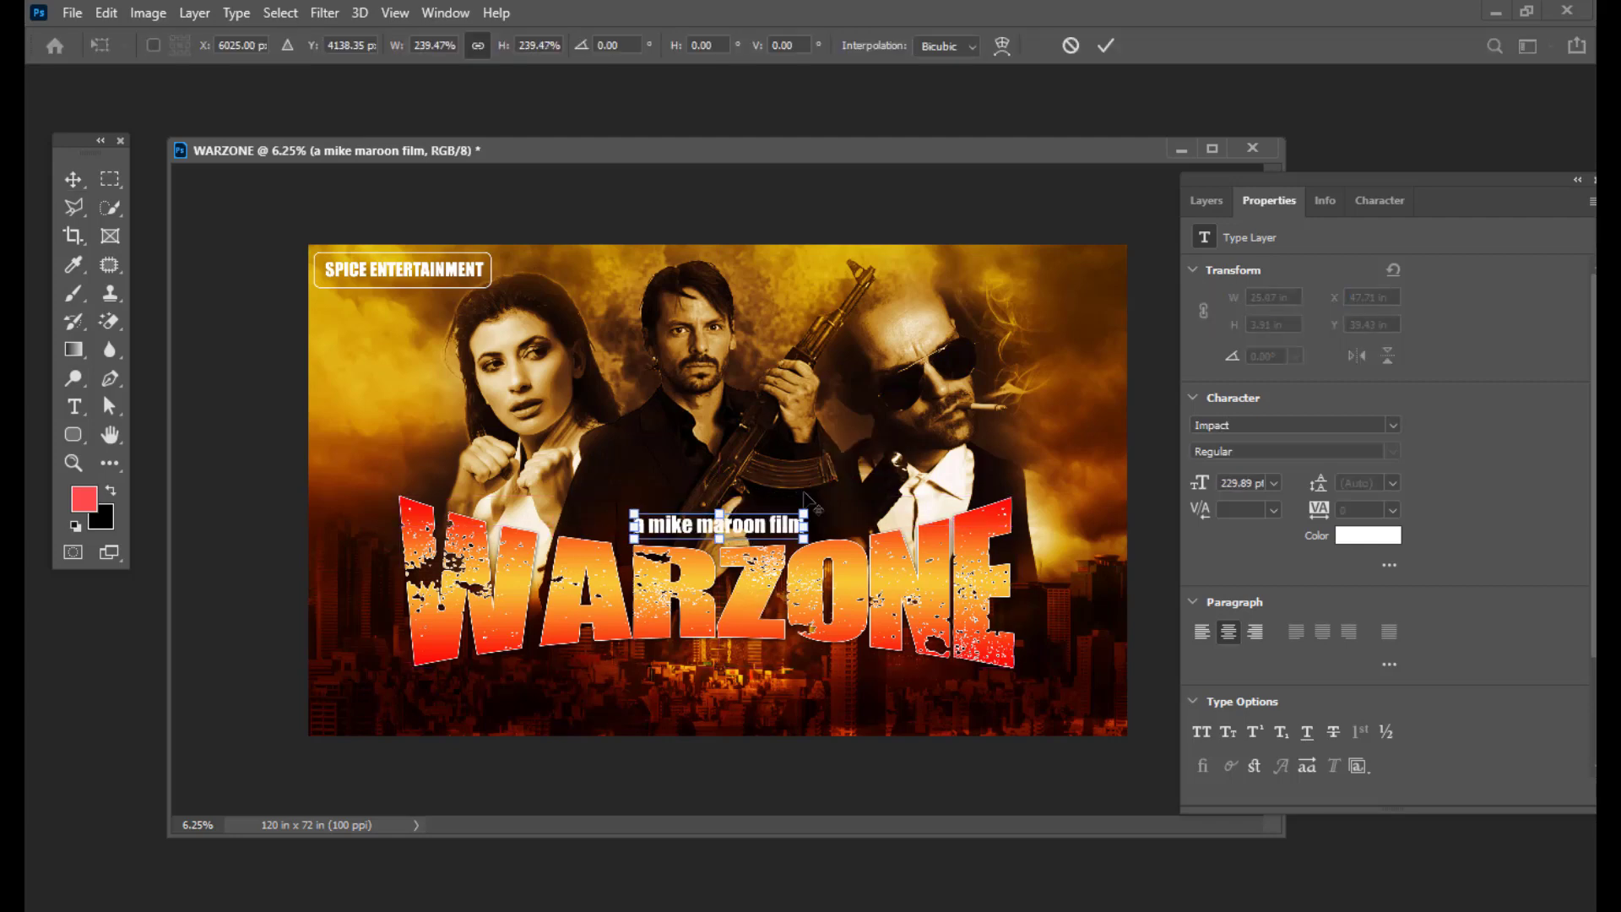
key(Return)
key(Up)
key(Up)
key(Up)
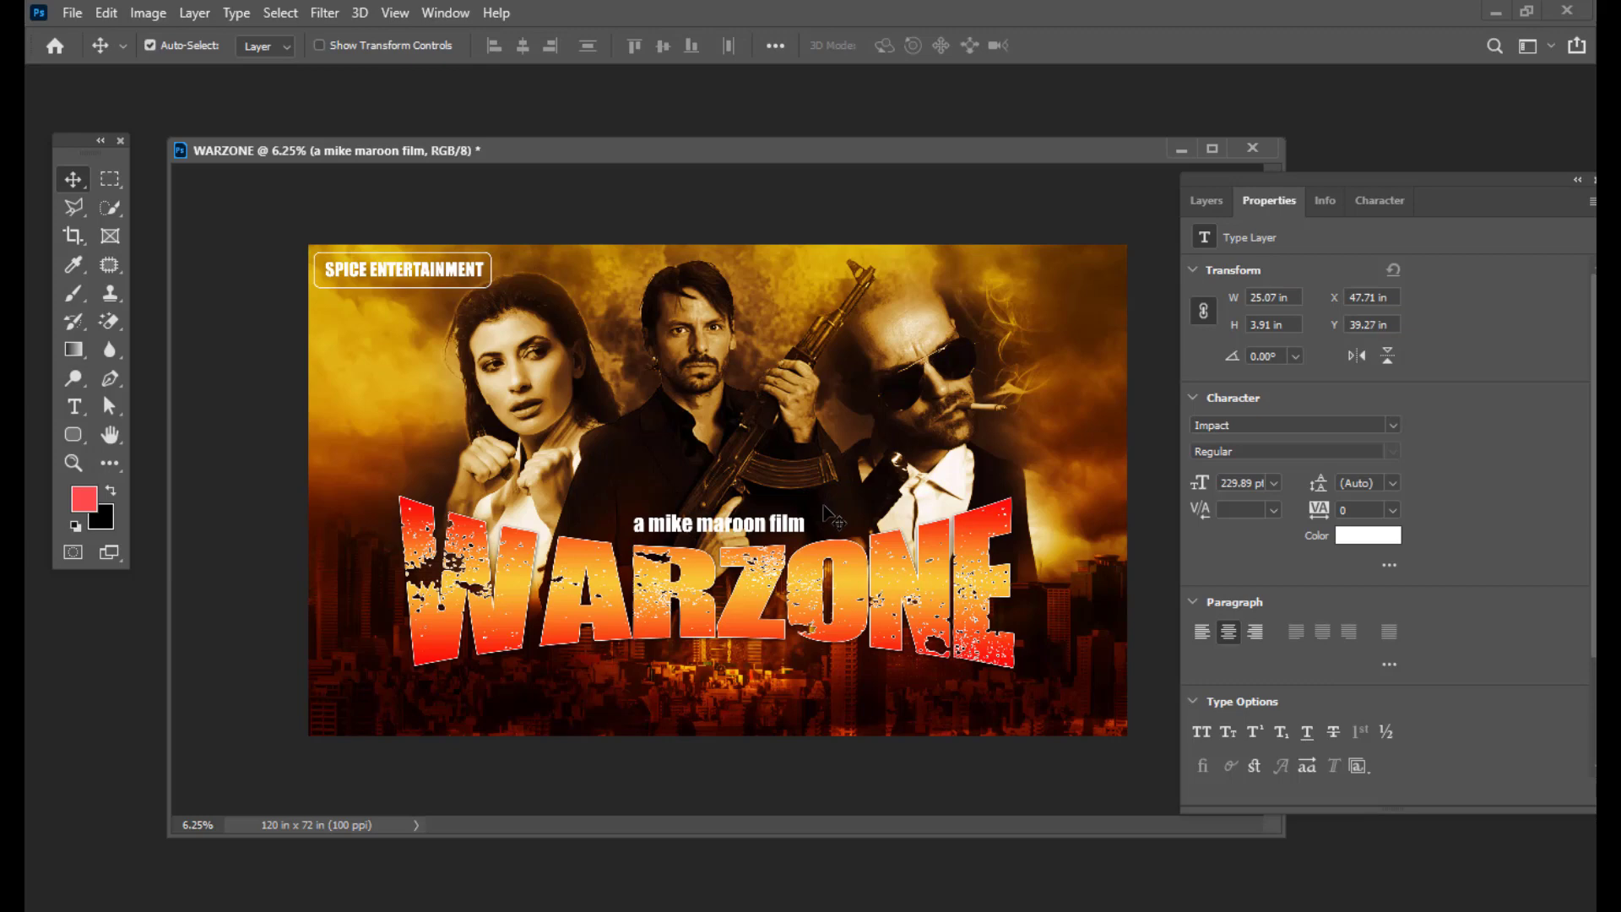
key(Down)
click(73, 406)
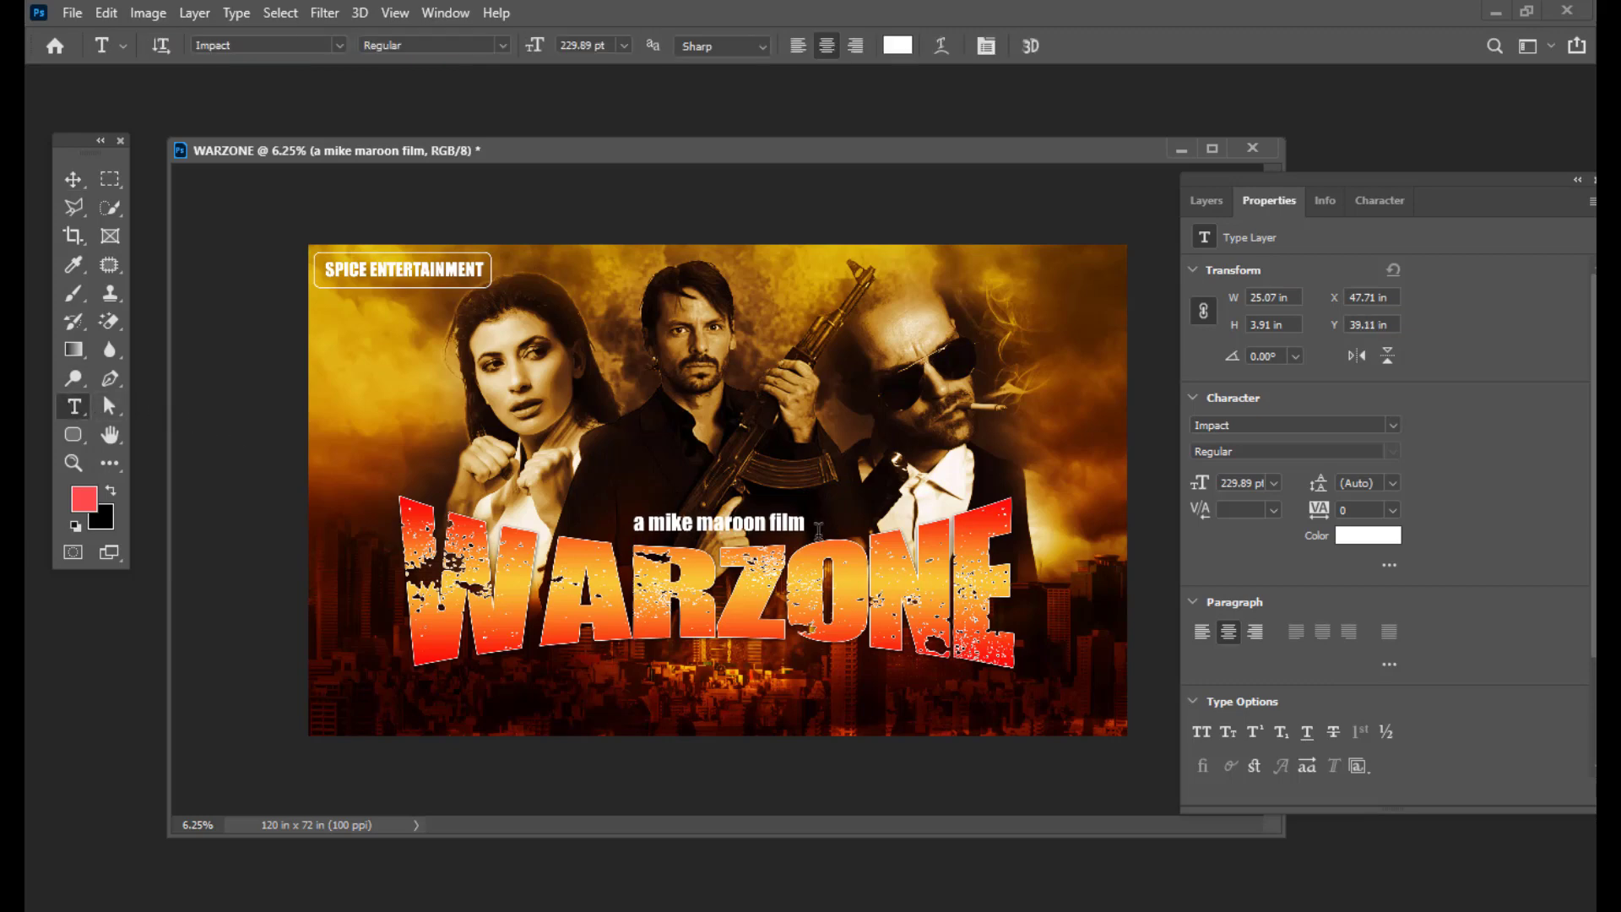
drag(803, 521, 629, 524)
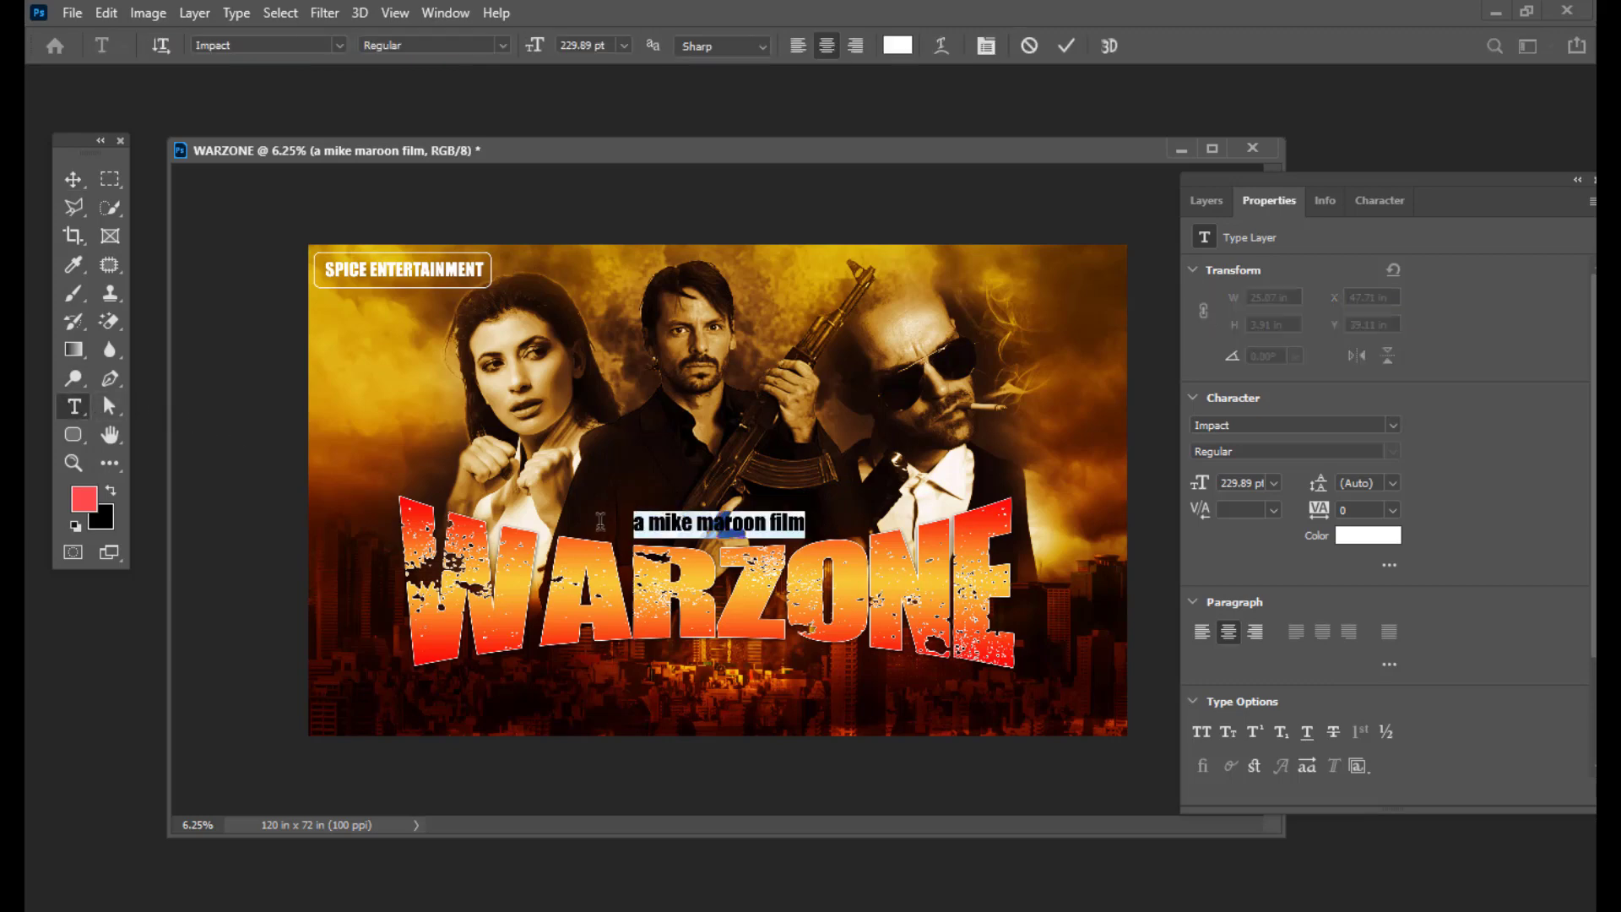
key(BackSpace)
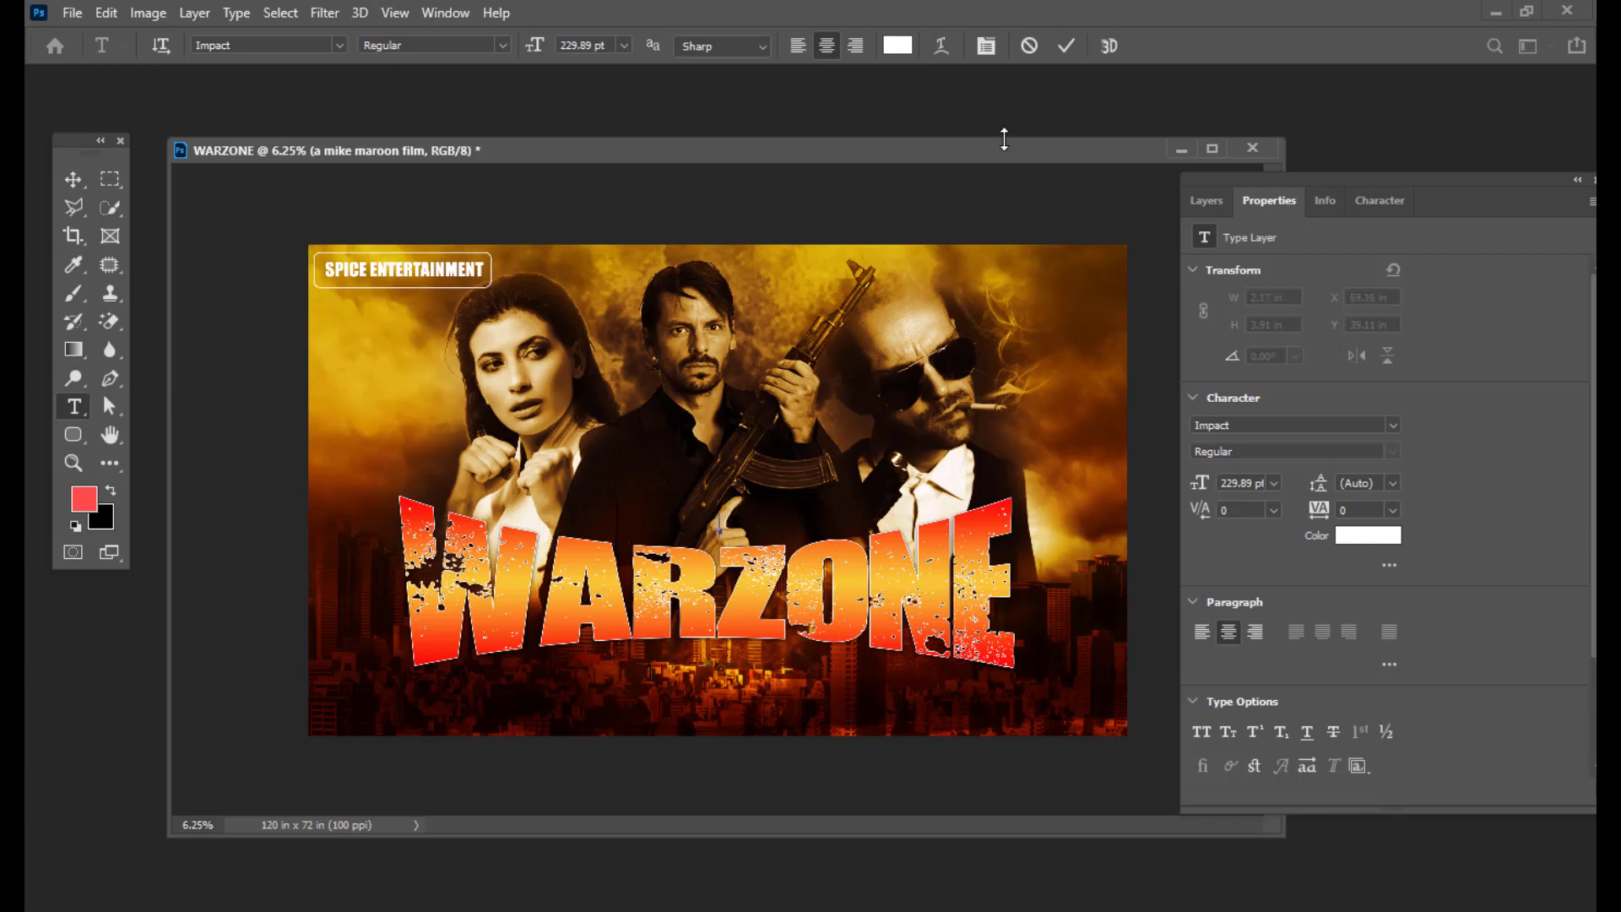
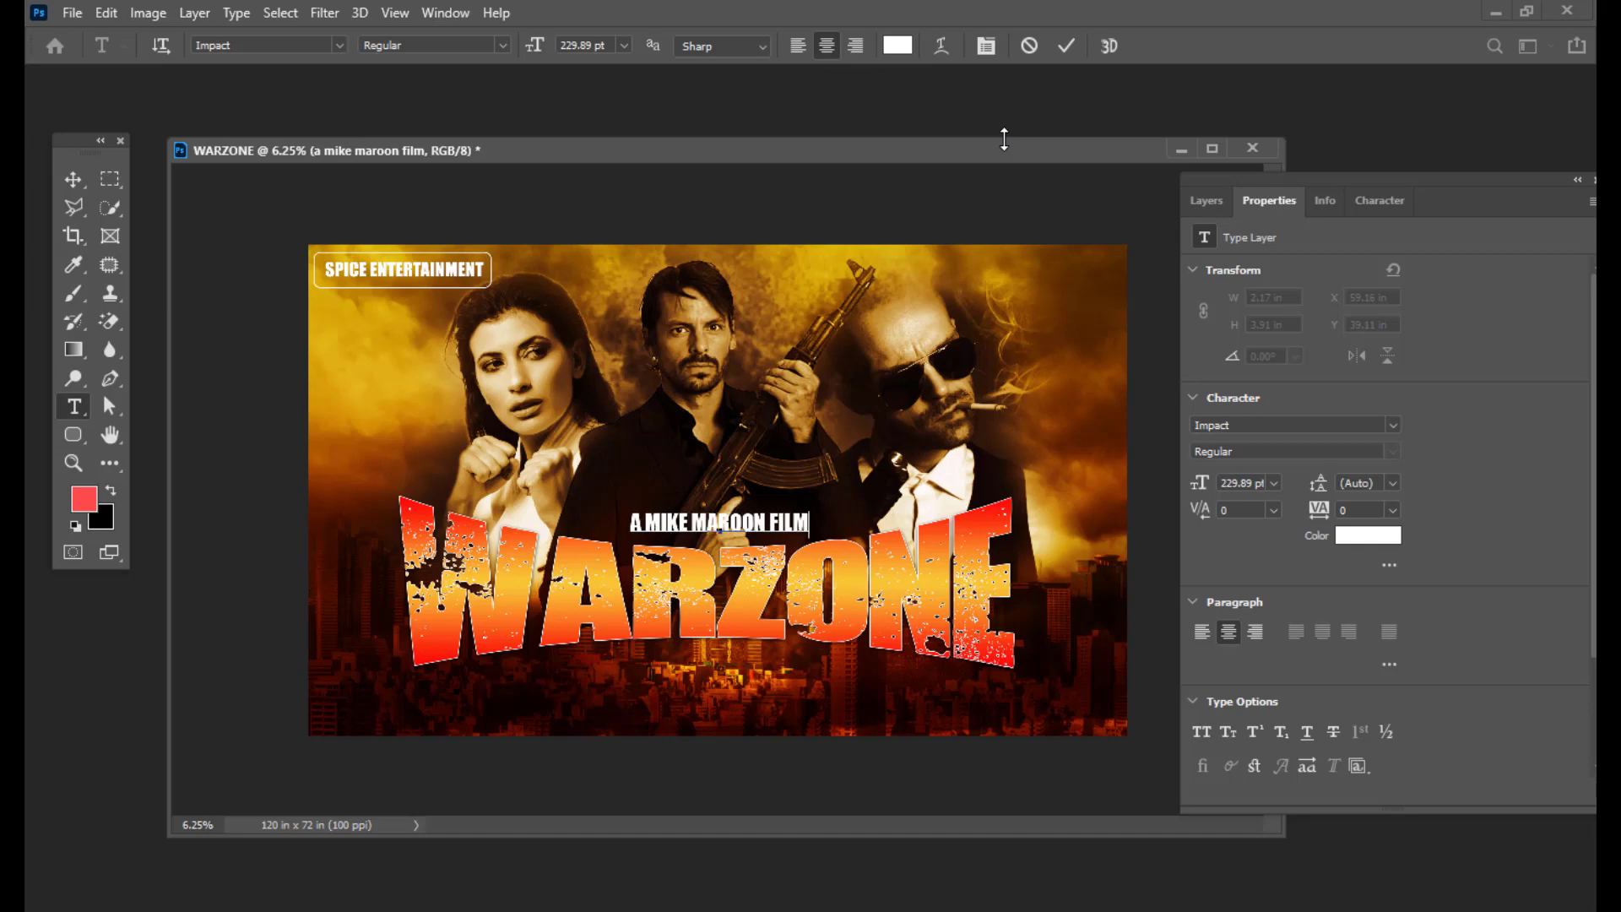
click(73, 179)
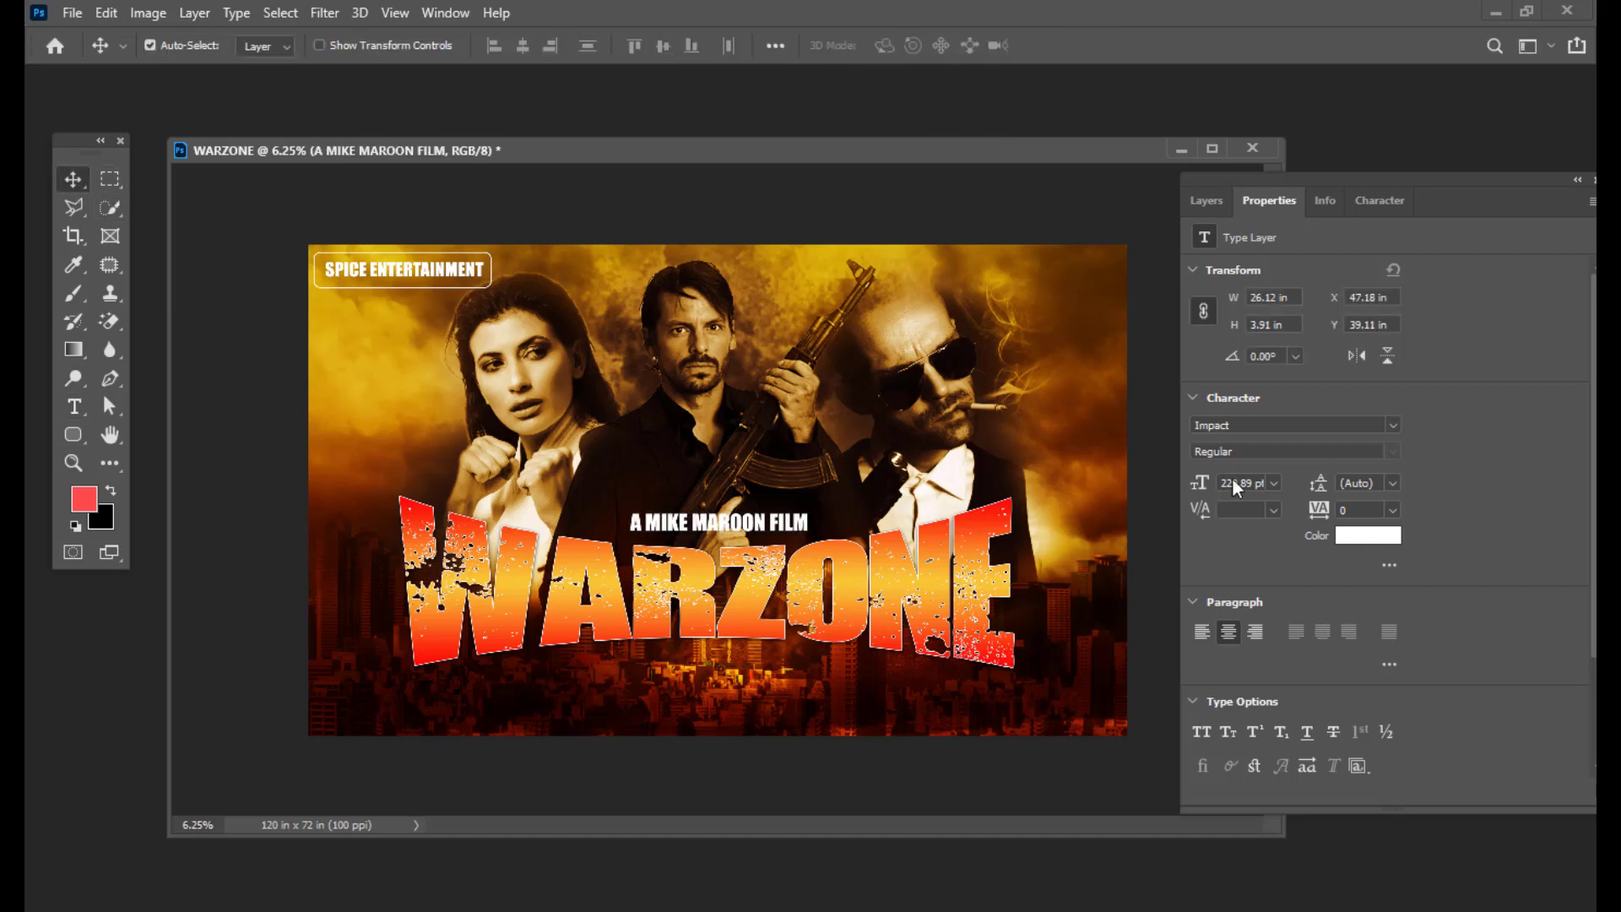
key(Up)
key(Up)
key(Up)
key(Up)
key(Up)
key(Up)
key(Up)
key(Up)
key(Up)
key(Up)
key(Up)
key(Up)
key(Up)
key(Up)
key(Up)
key(Up)
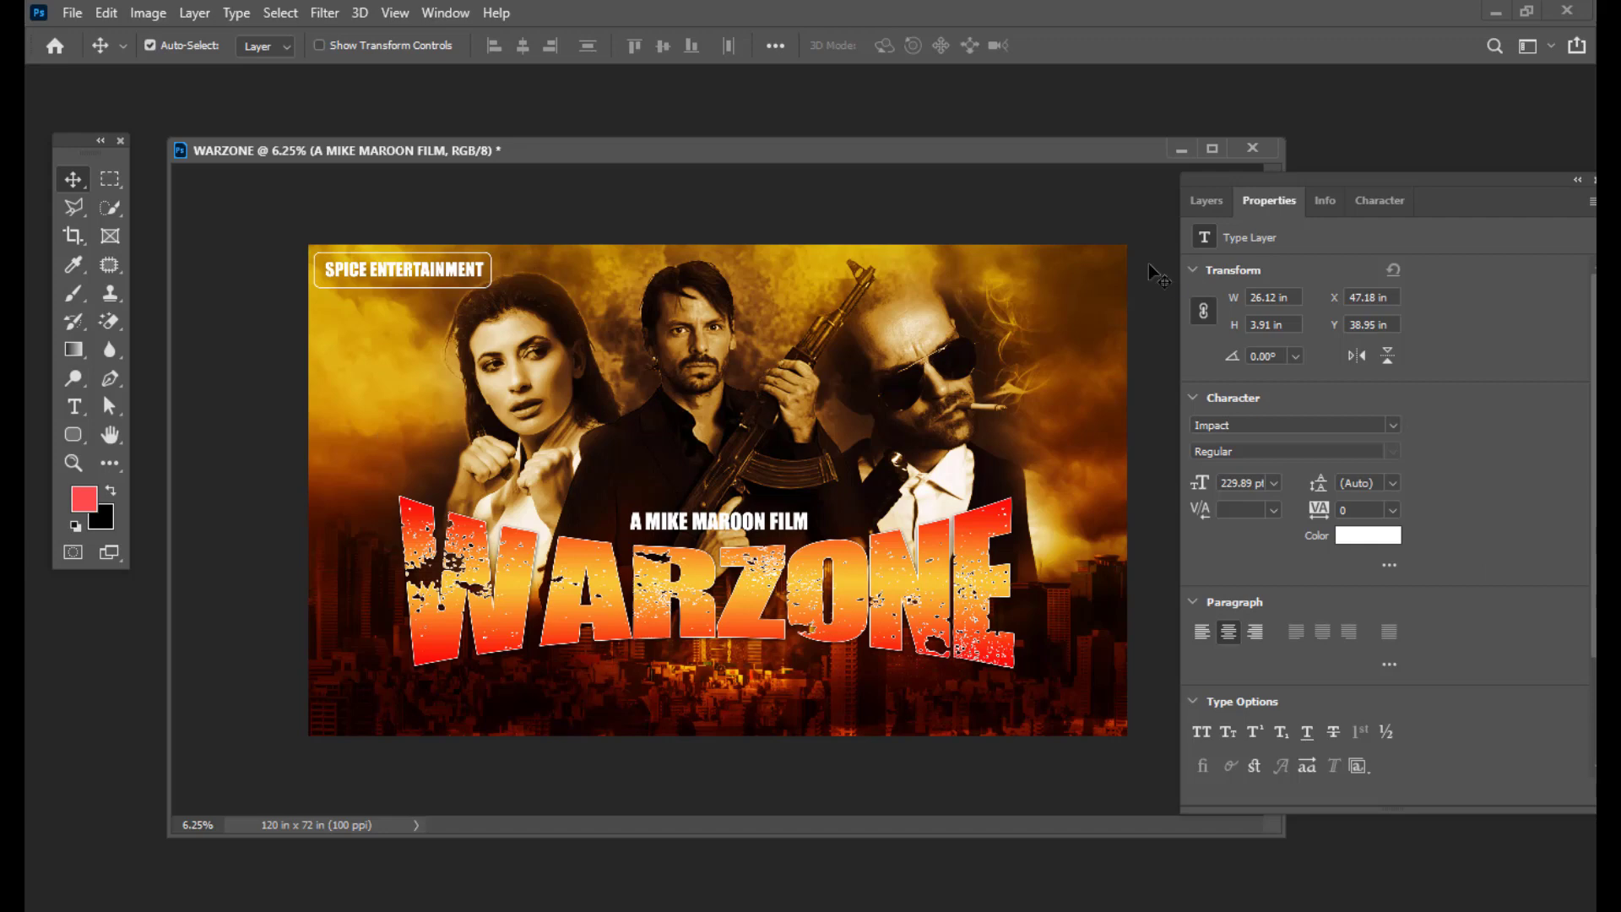
Step: Inspect the WARZONE title's text settings, then return to the Move tool and Layers panel
click(74, 406)
click(457, 711)
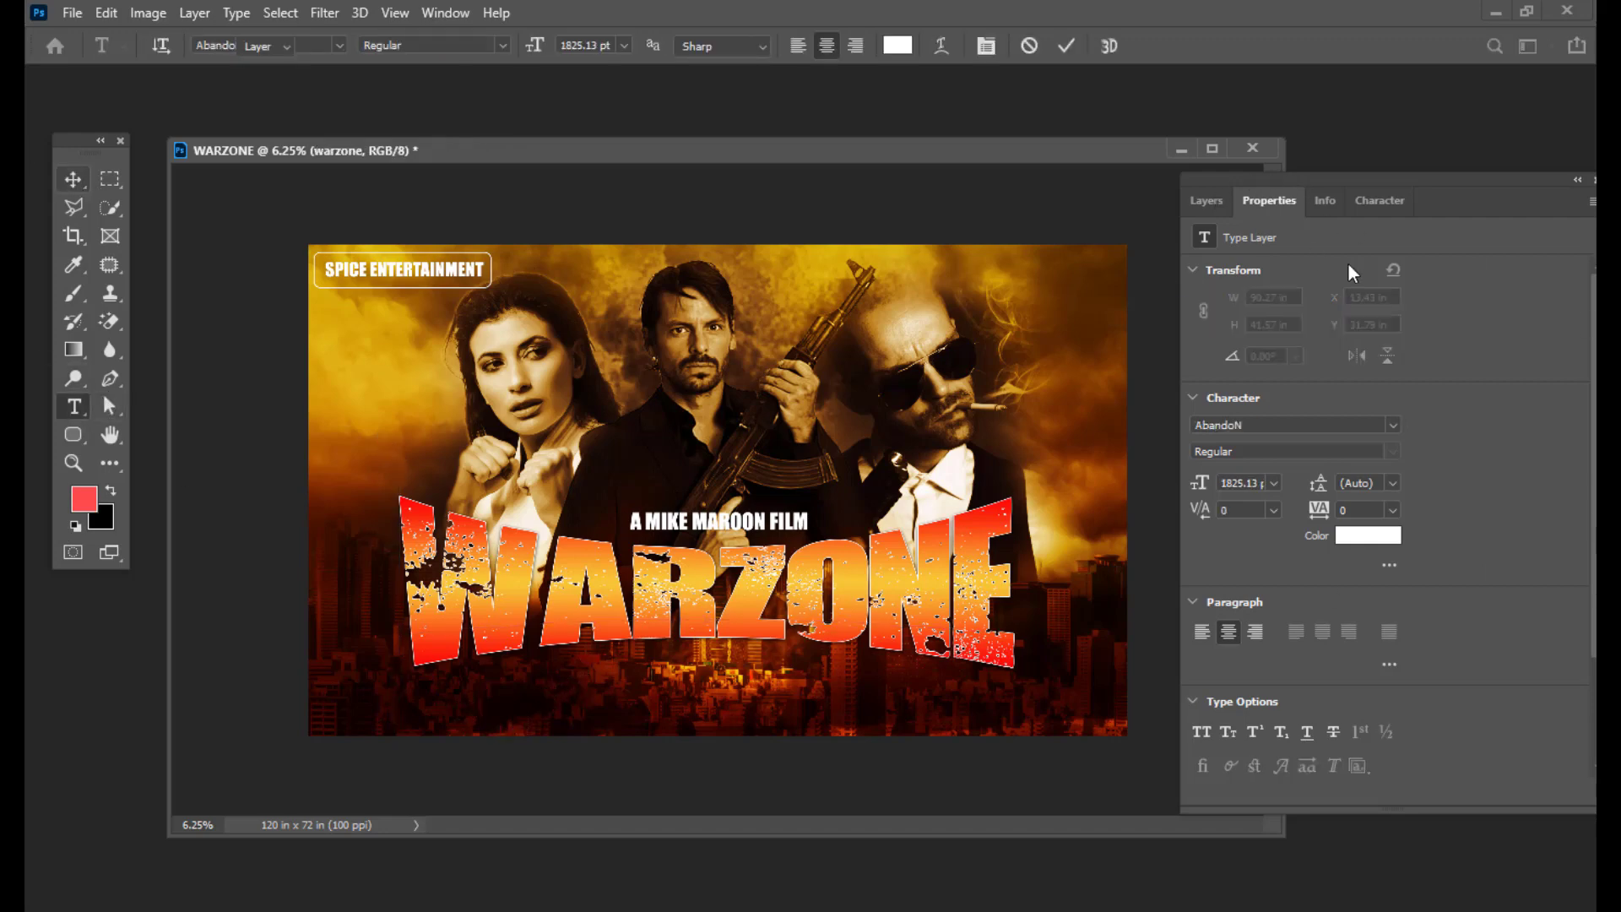
key(ctrl+Return)
key(v)
click(1198, 197)
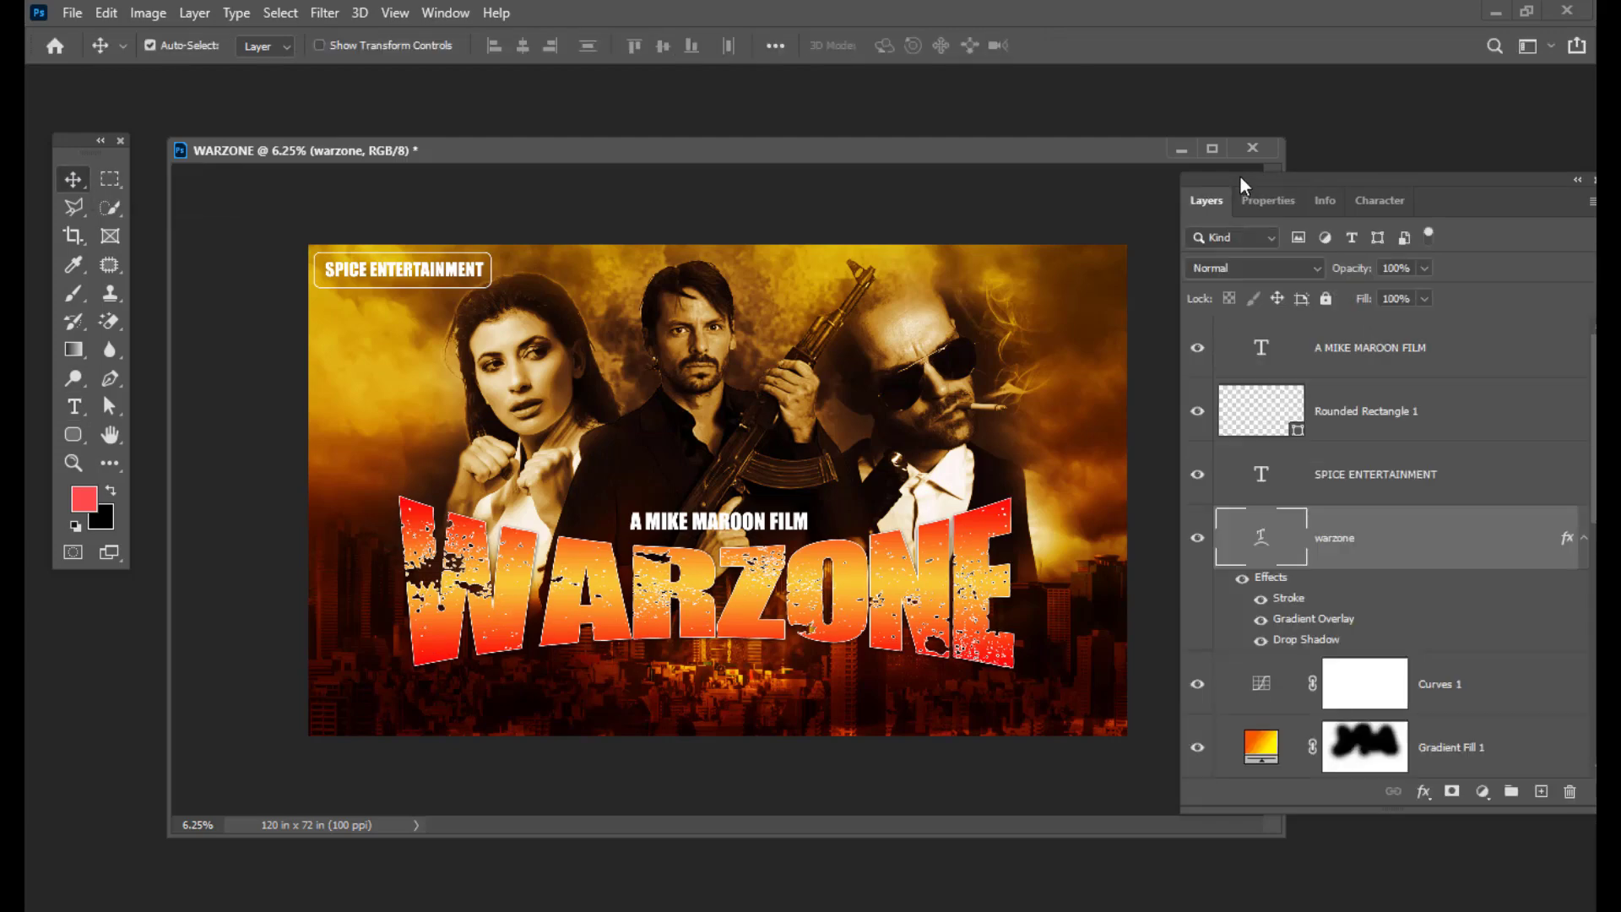
Step: Paste the second crew name from the notes as a new text layer below the title
click(1452, 350)
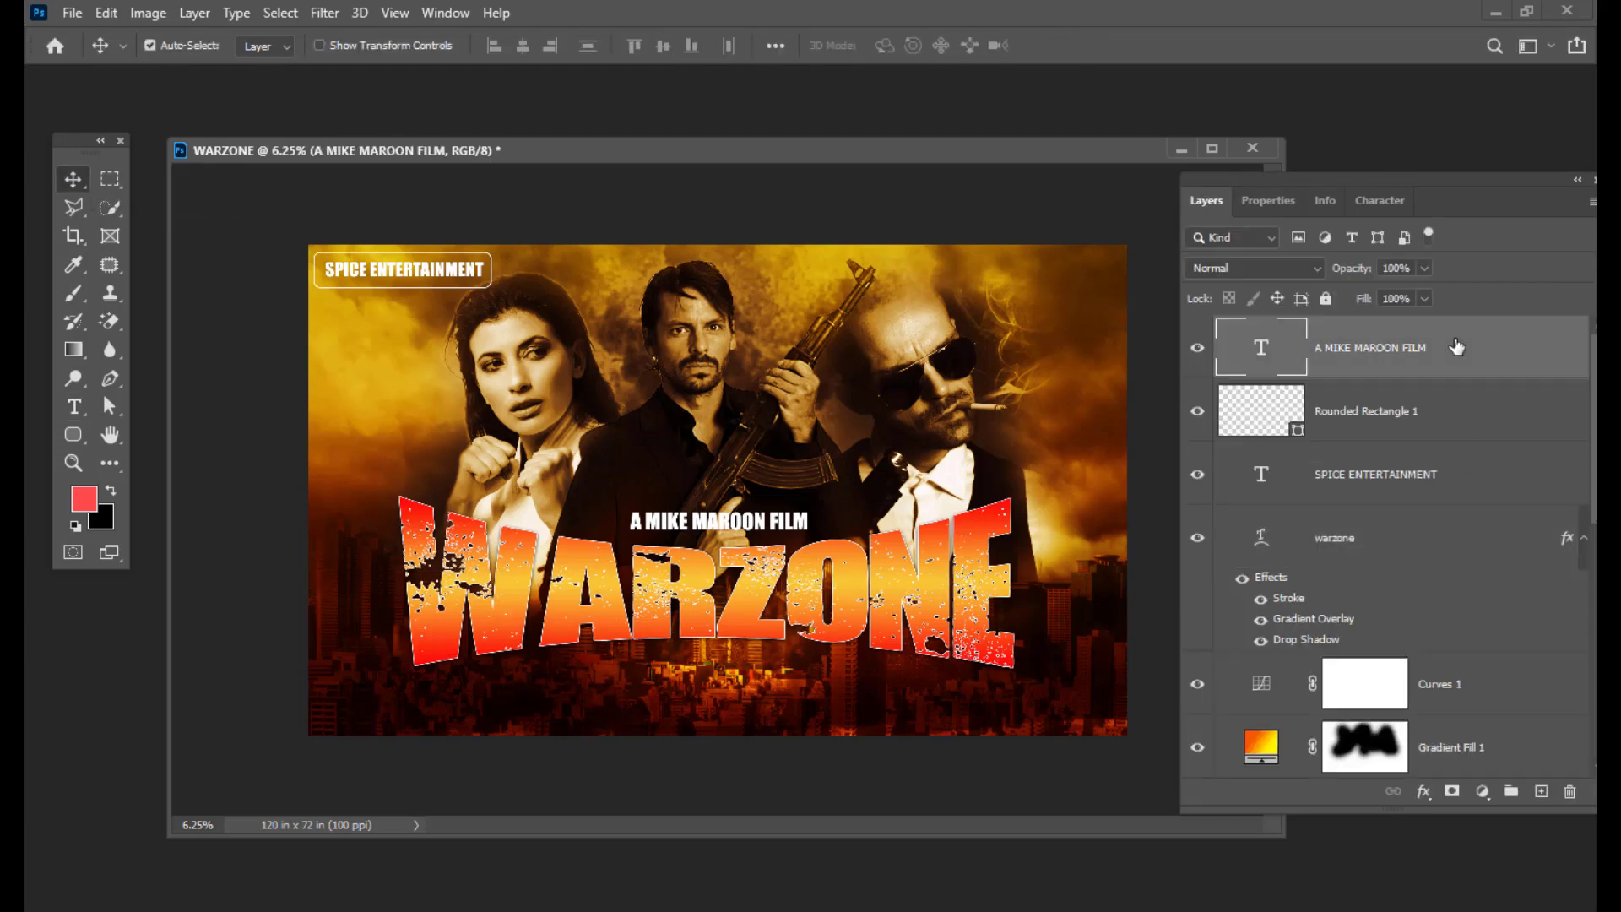
click(73, 406)
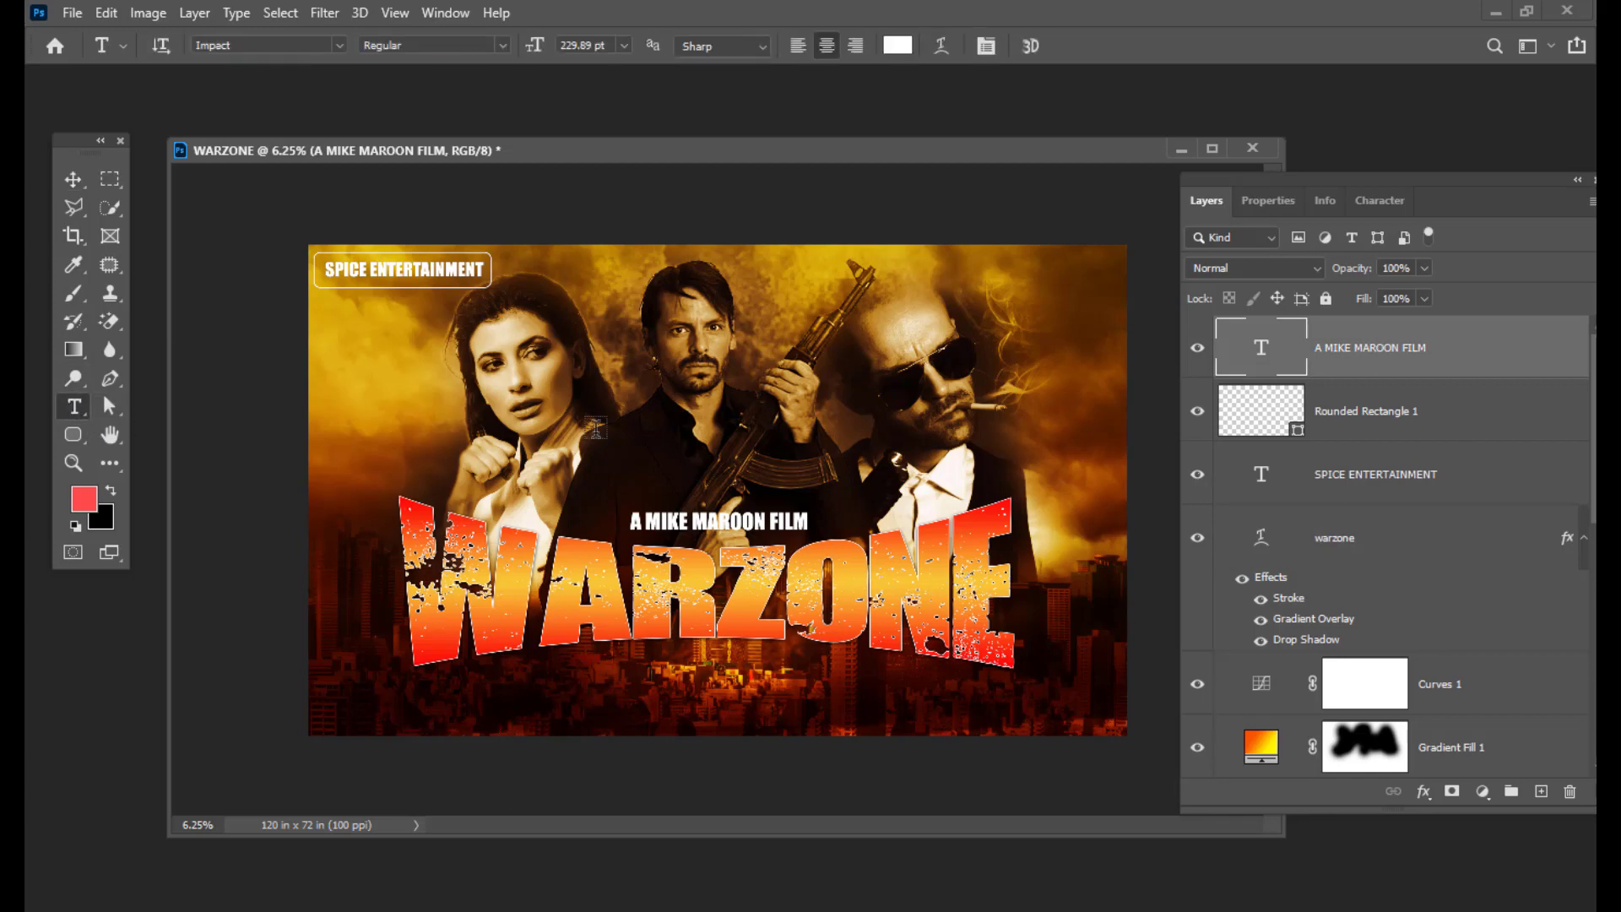
click(803, 713)
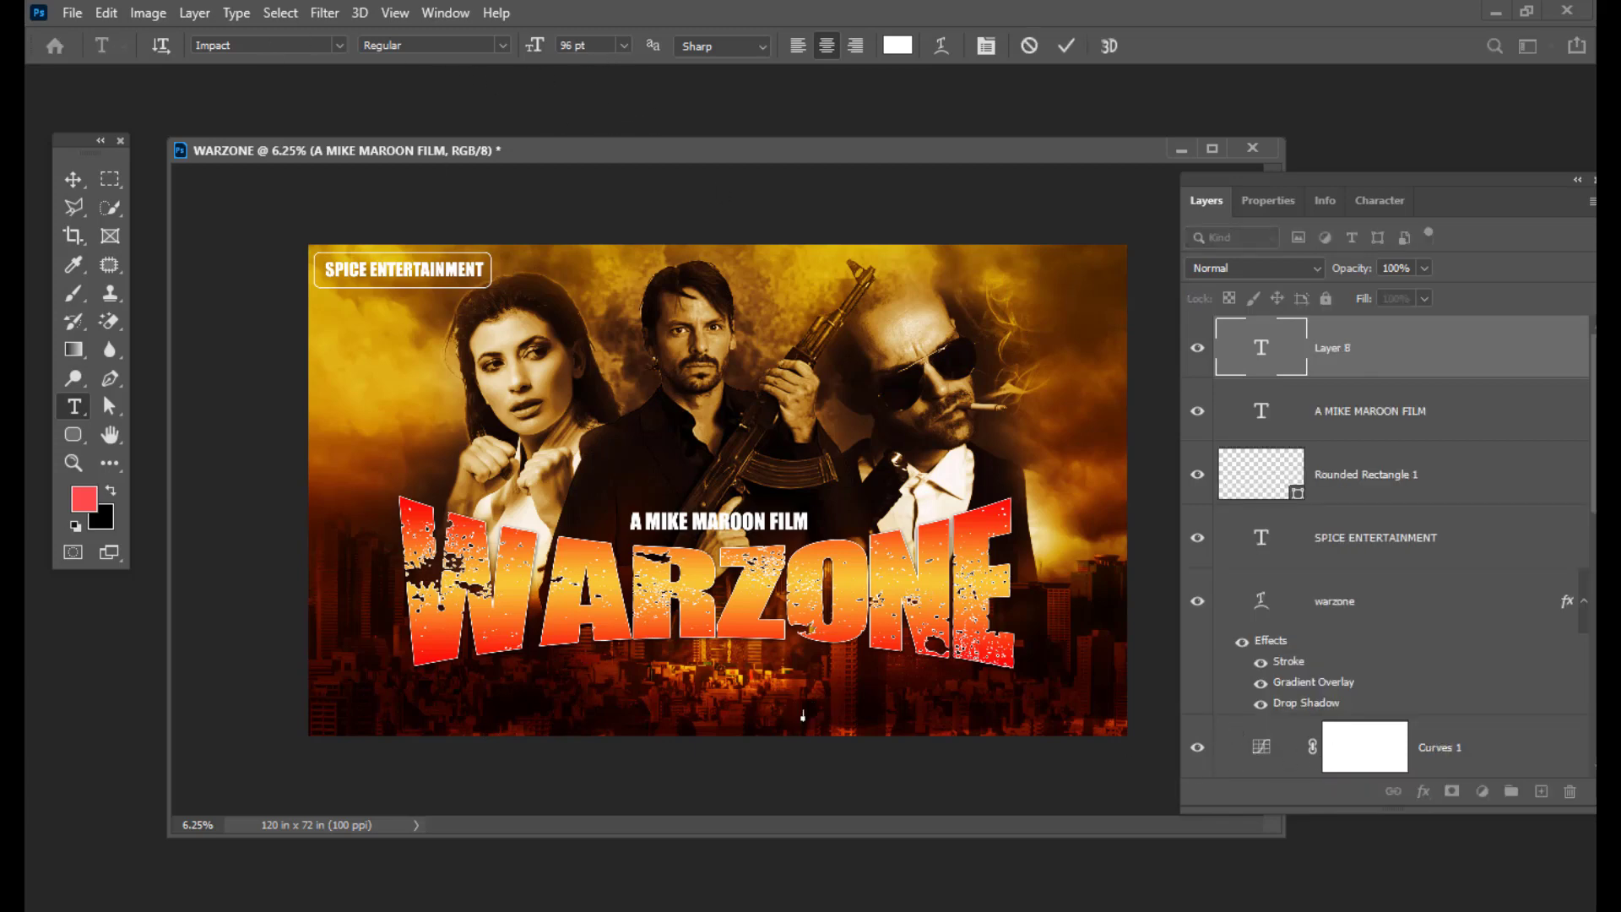
key(alt+Tab)
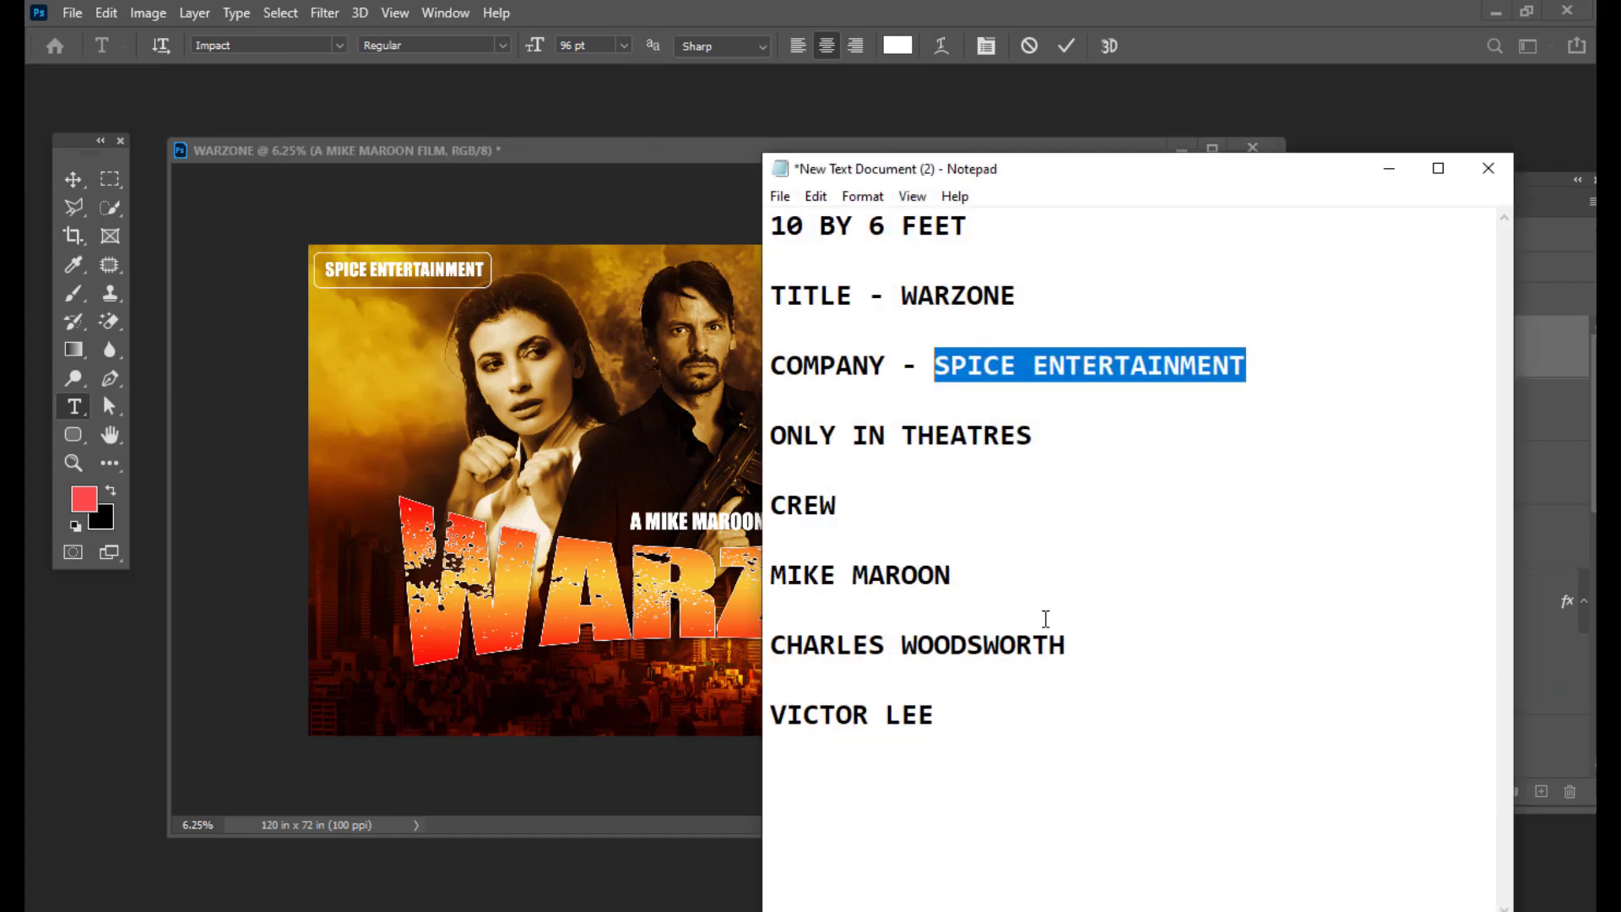
drag(1073, 638, 775, 635)
right_click(854, 635)
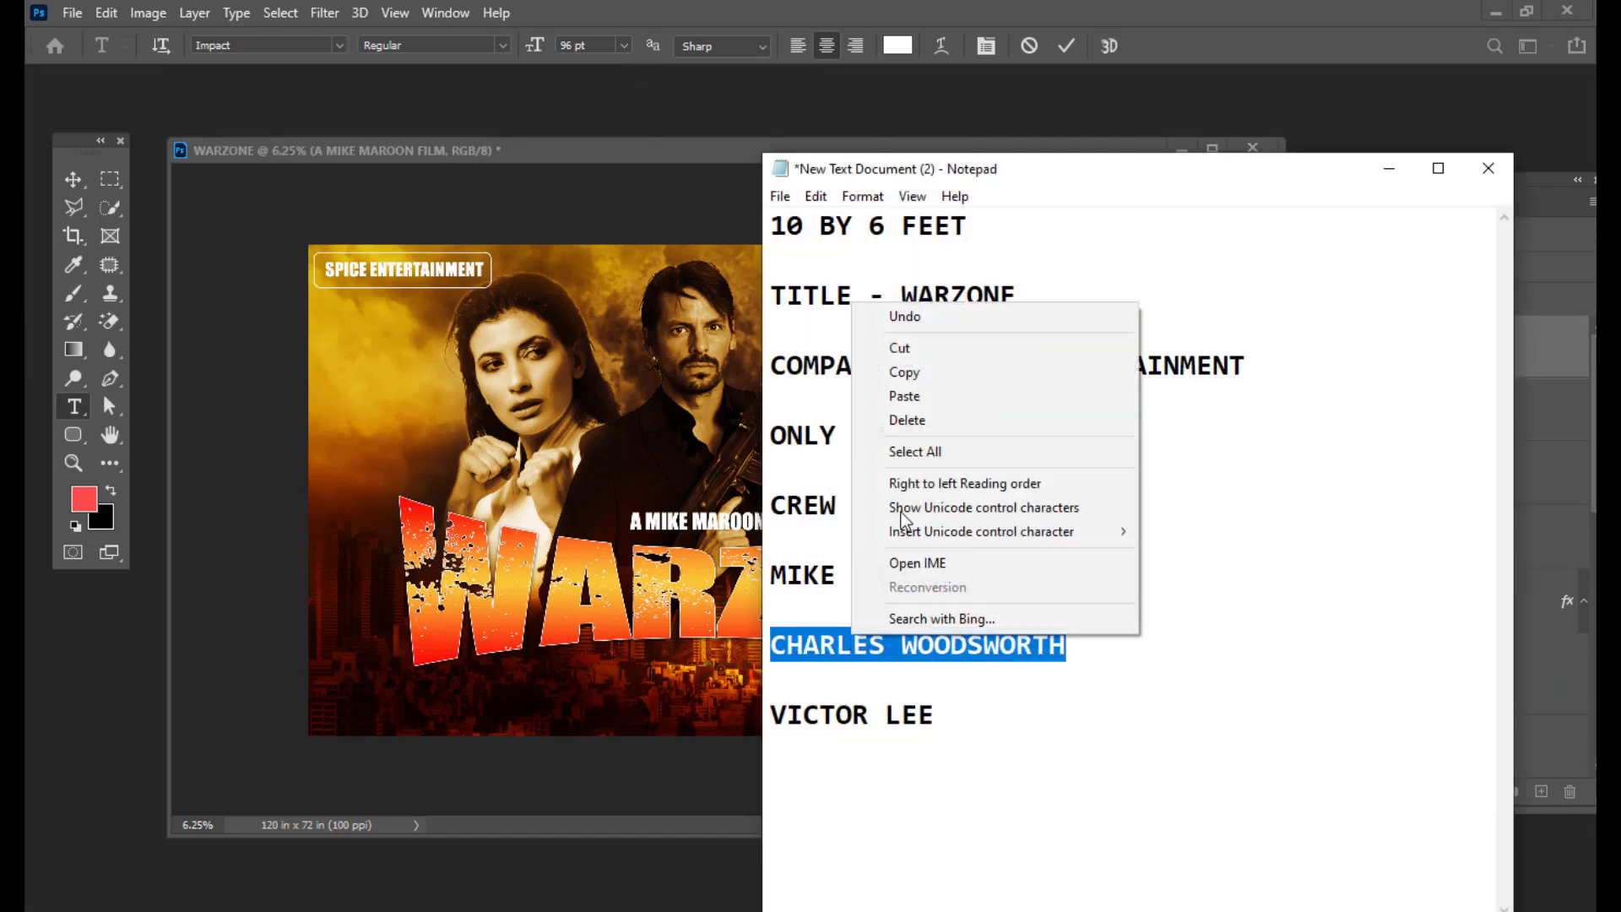
click(928, 376)
click(1391, 171)
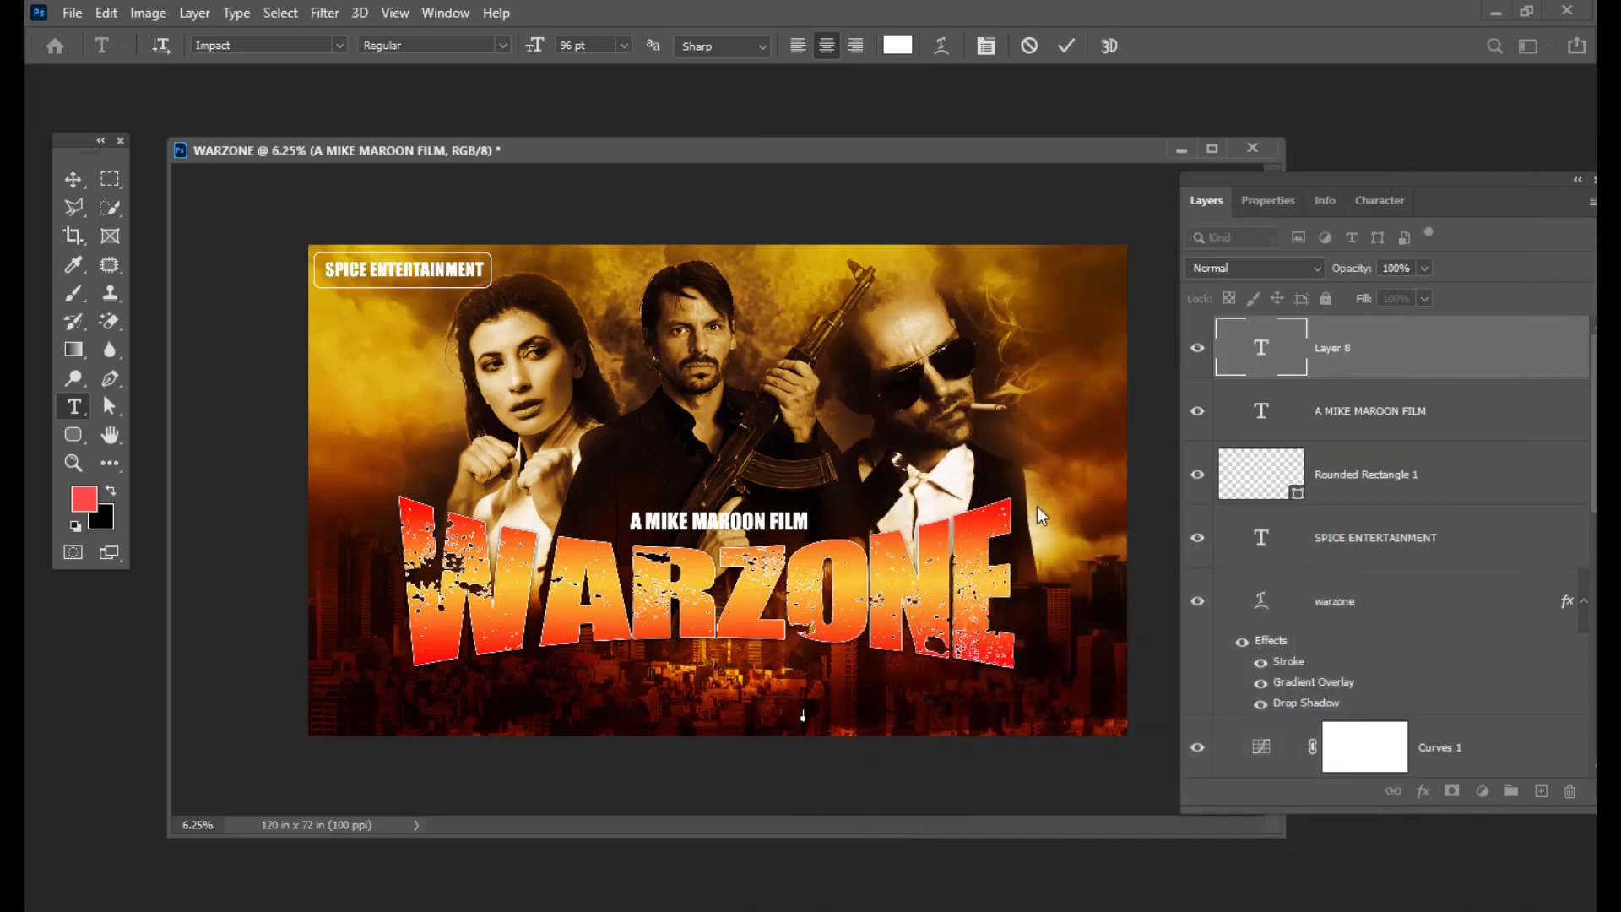
key(ctrl+v)
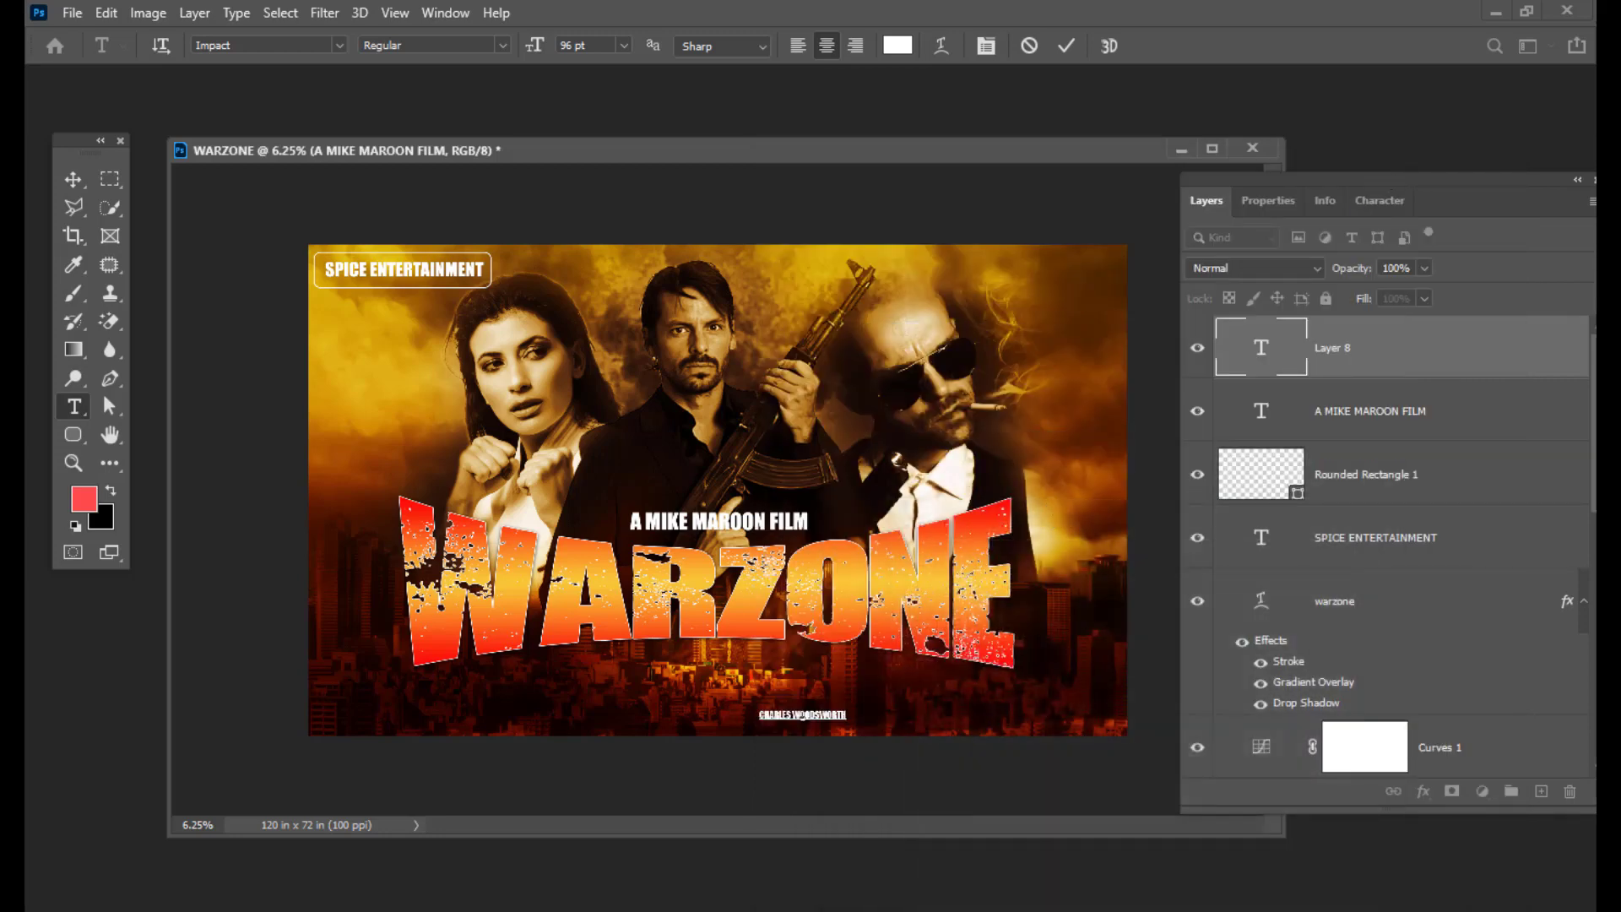
click(72, 179)
Step: Position and size the crew name, then Alt-drag a duplicate further left
drag(802, 715, 752, 703)
key(ctrl+t)
key(Return)
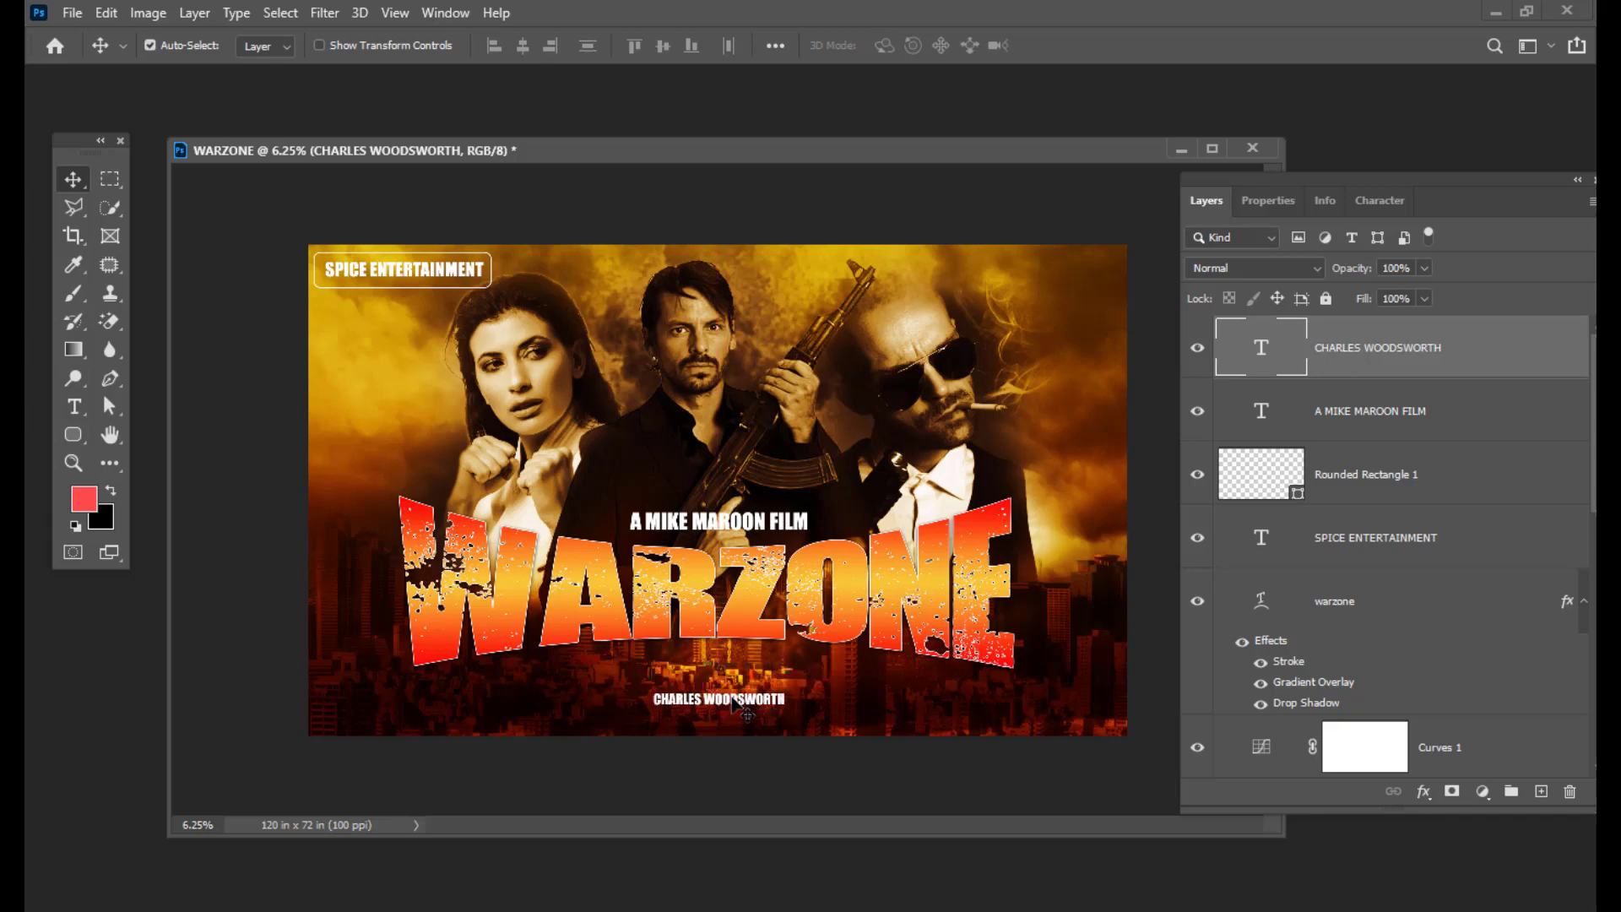
drag(729, 702, 550, 705)
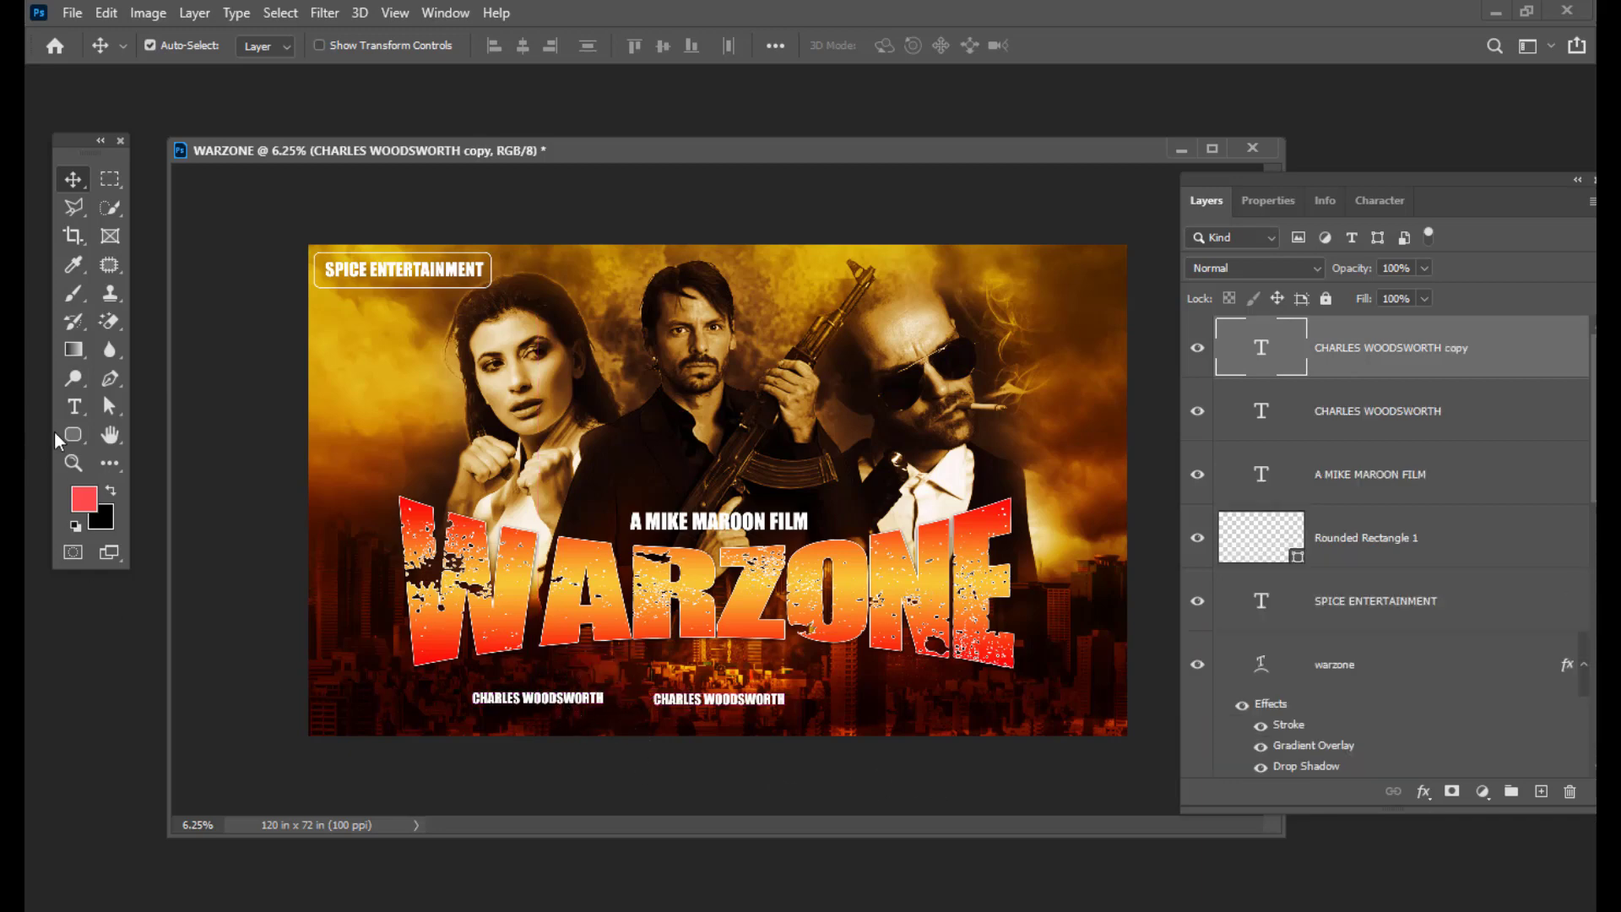
Step: Retype the left copy as the first crew name
click(75, 408)
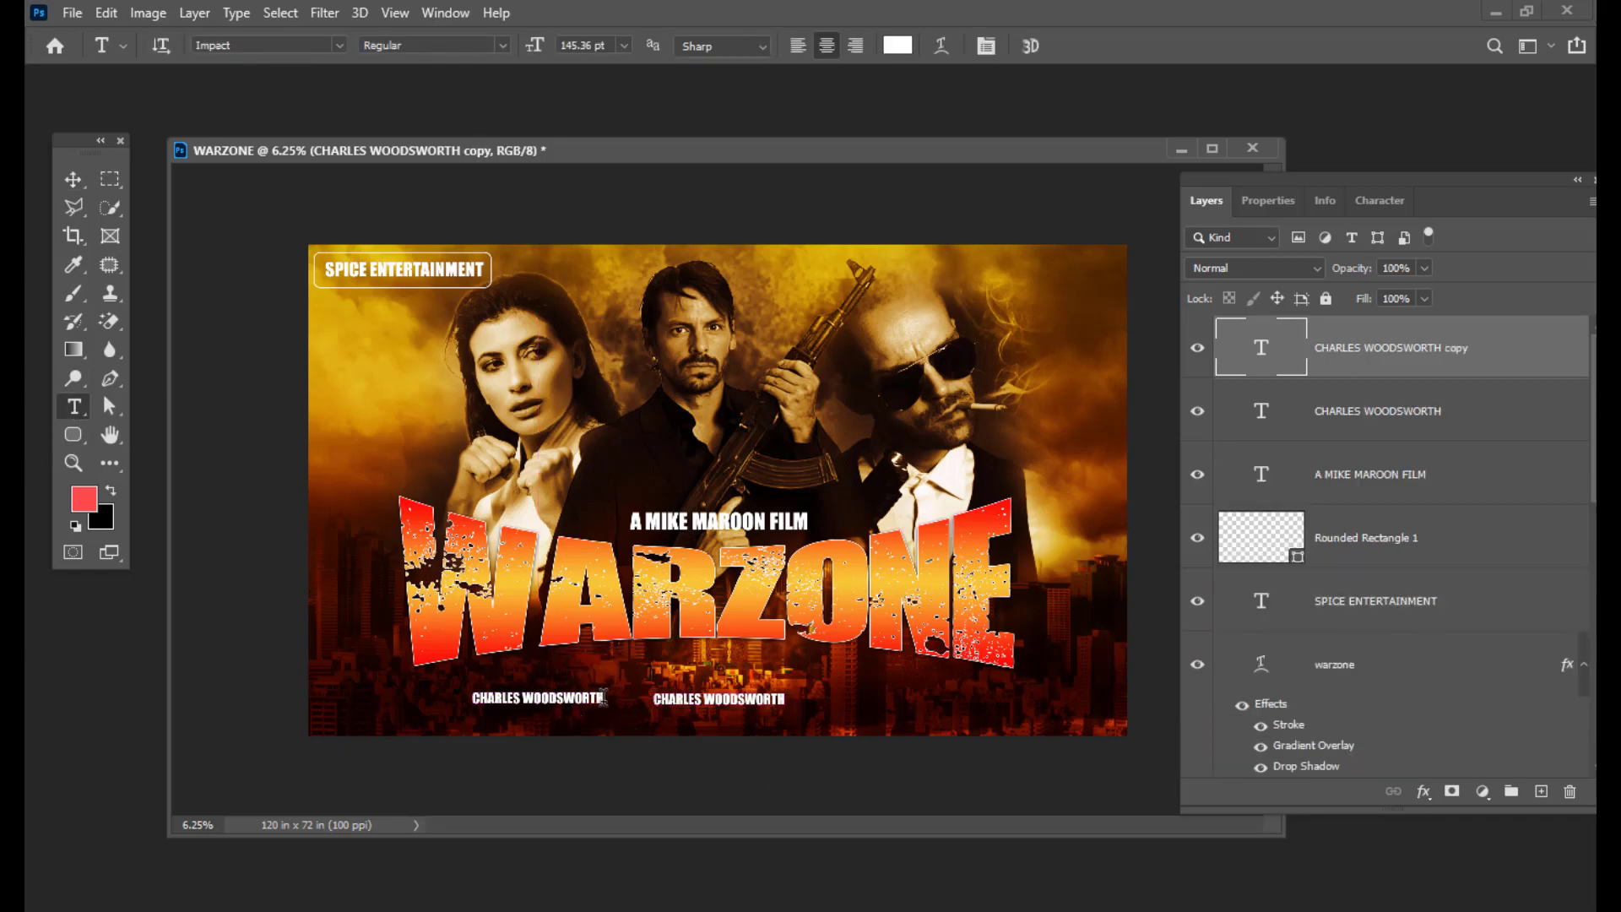
click(452, 679)
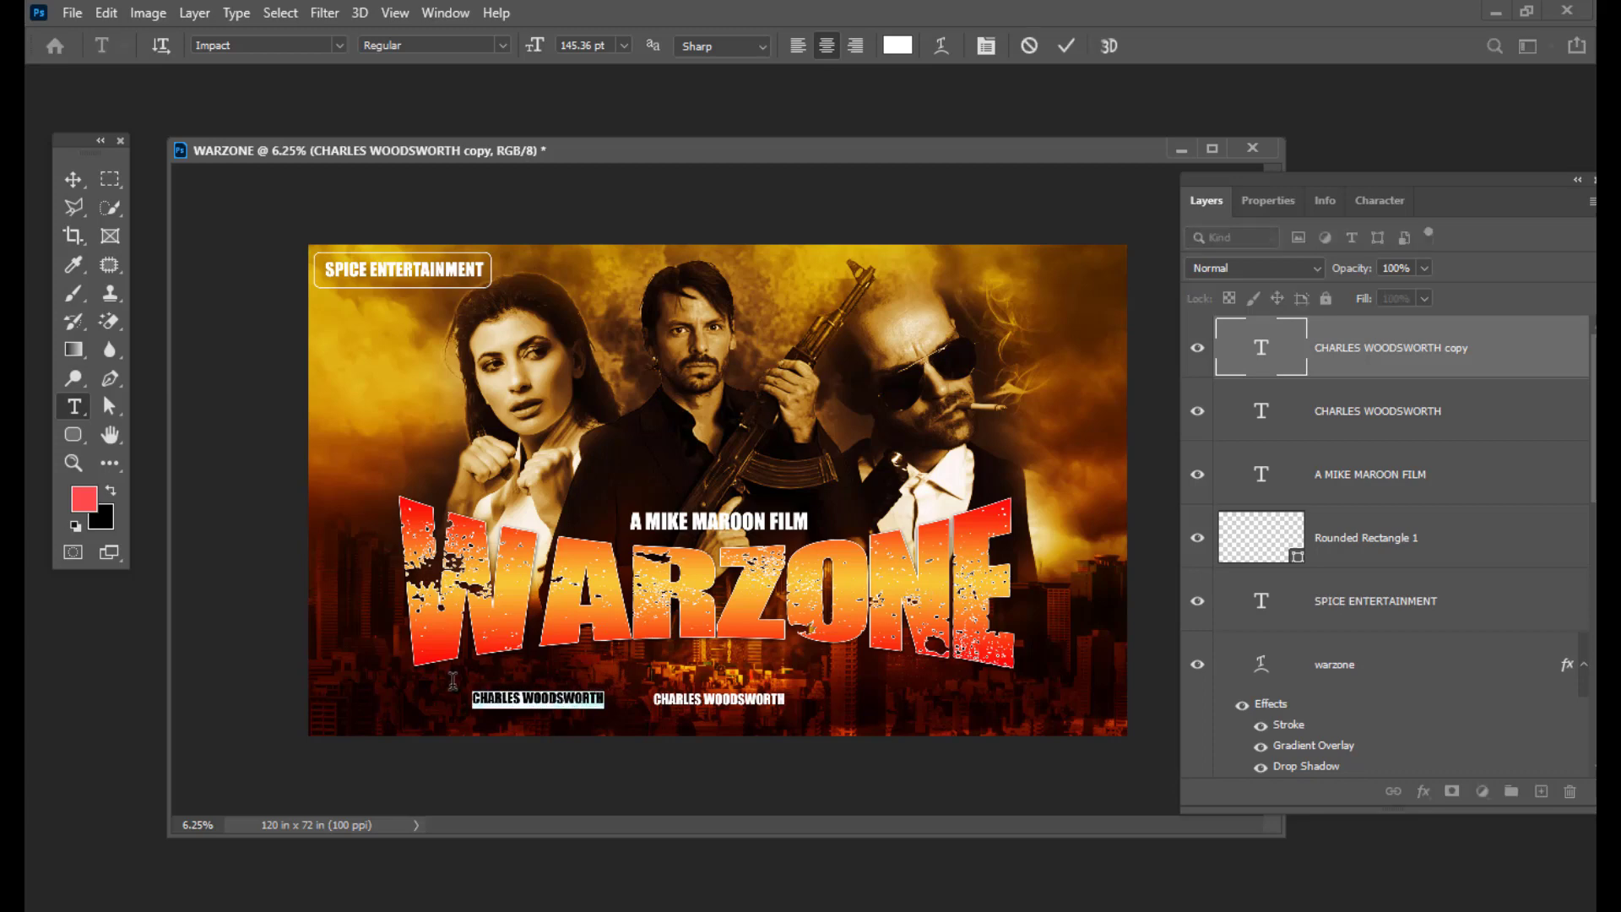
key(ctrl+a)
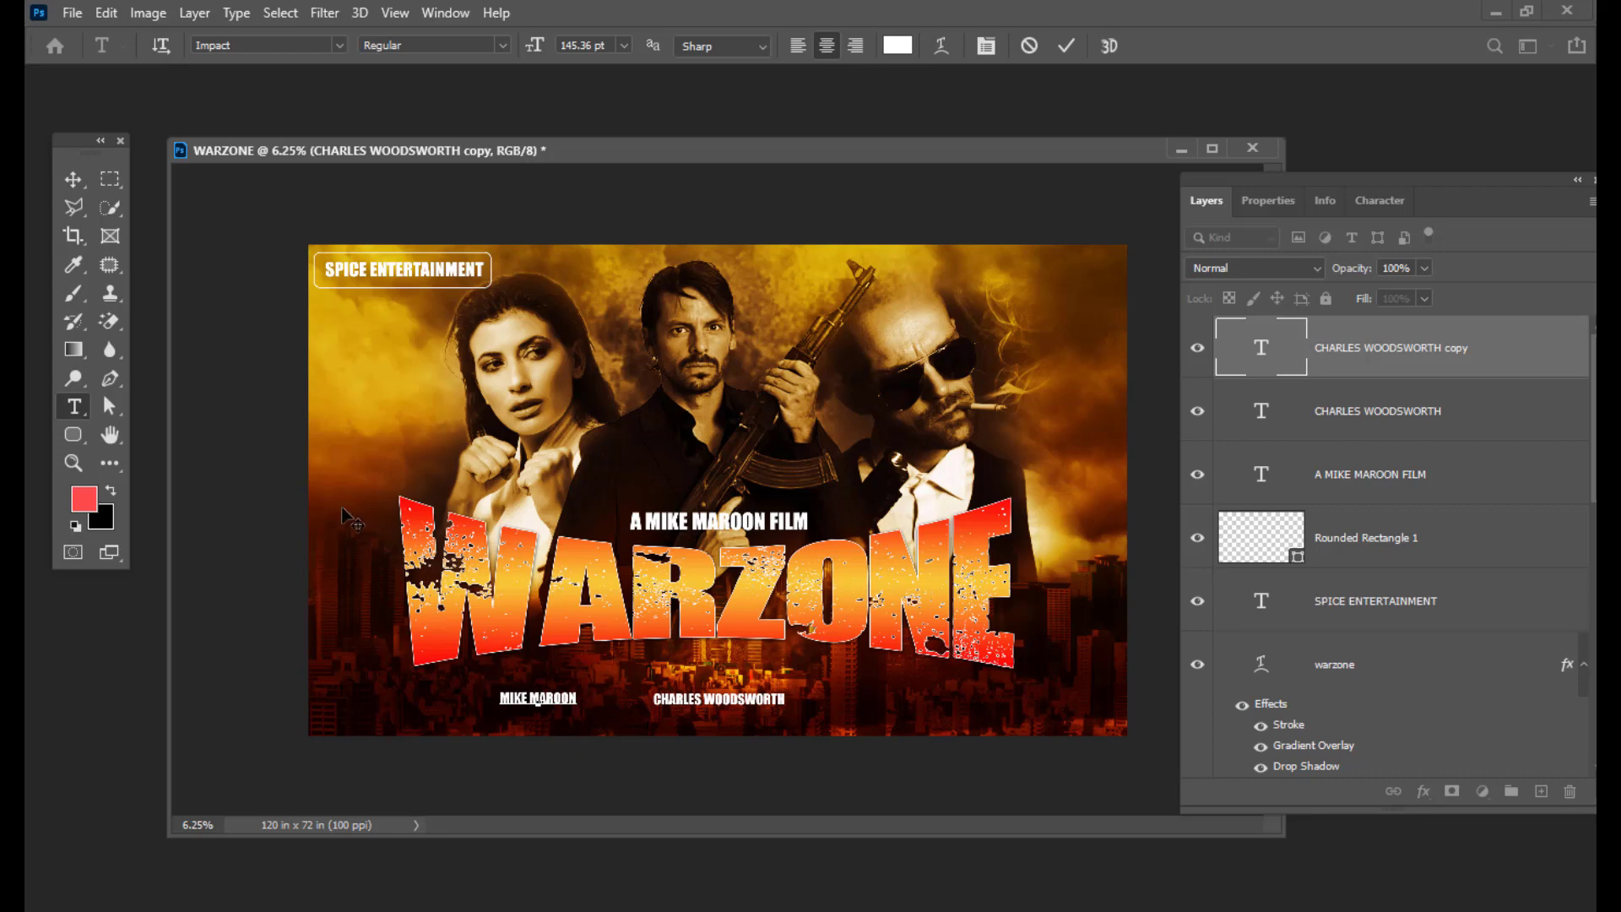
click(73, 179)
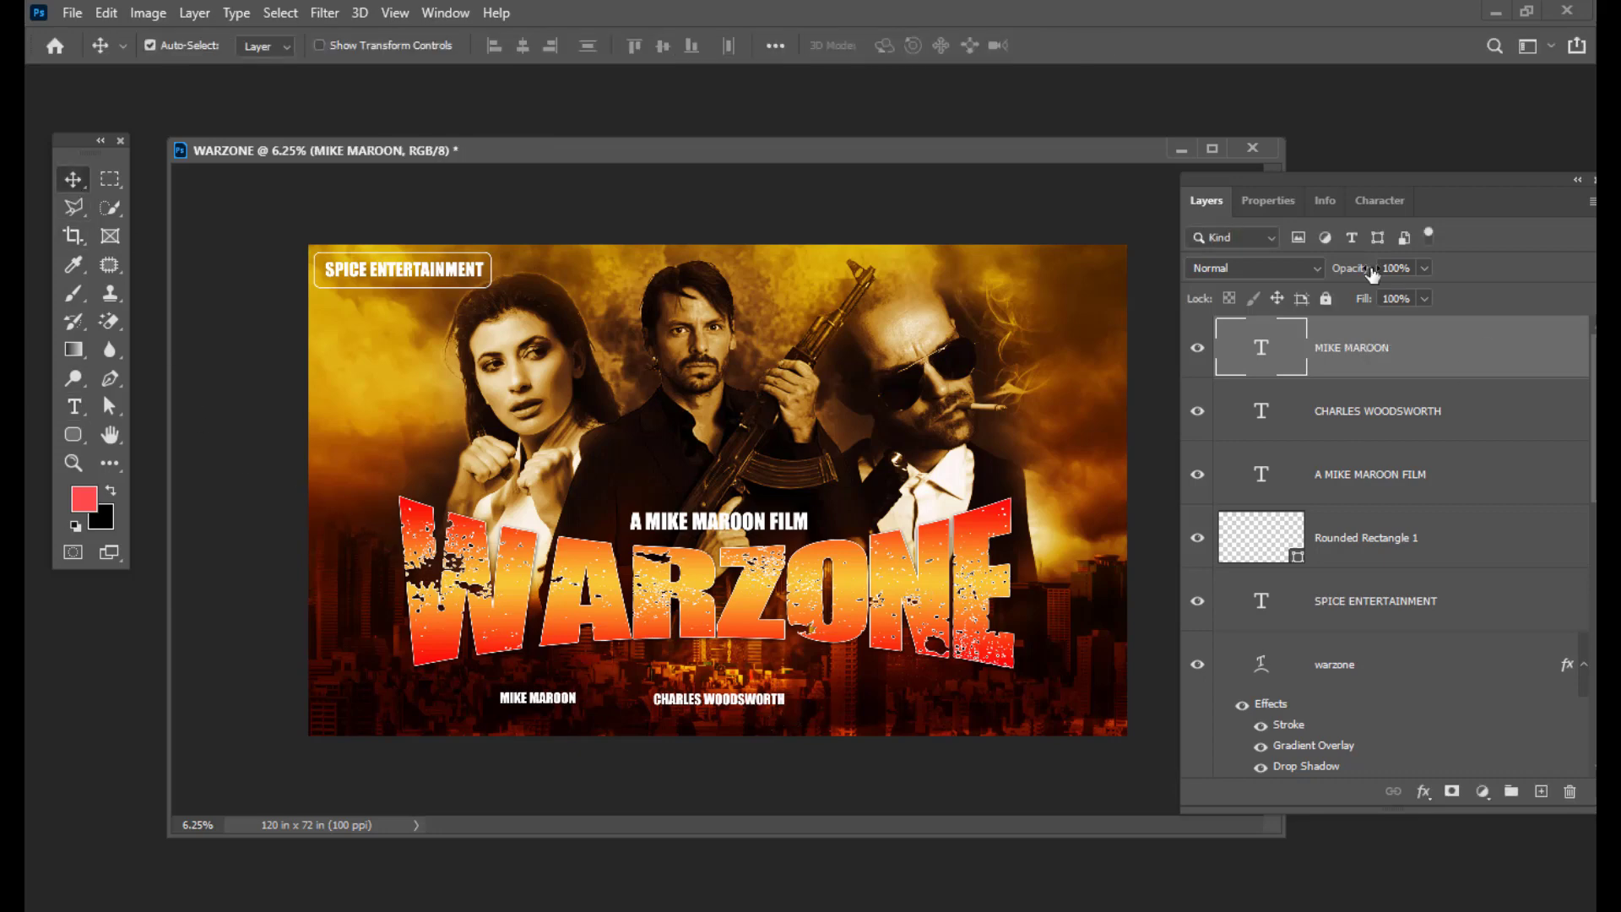
Step: Duplicate the first crew name to the right and replace it with the third crew name from the notes
key(ctrl+j)
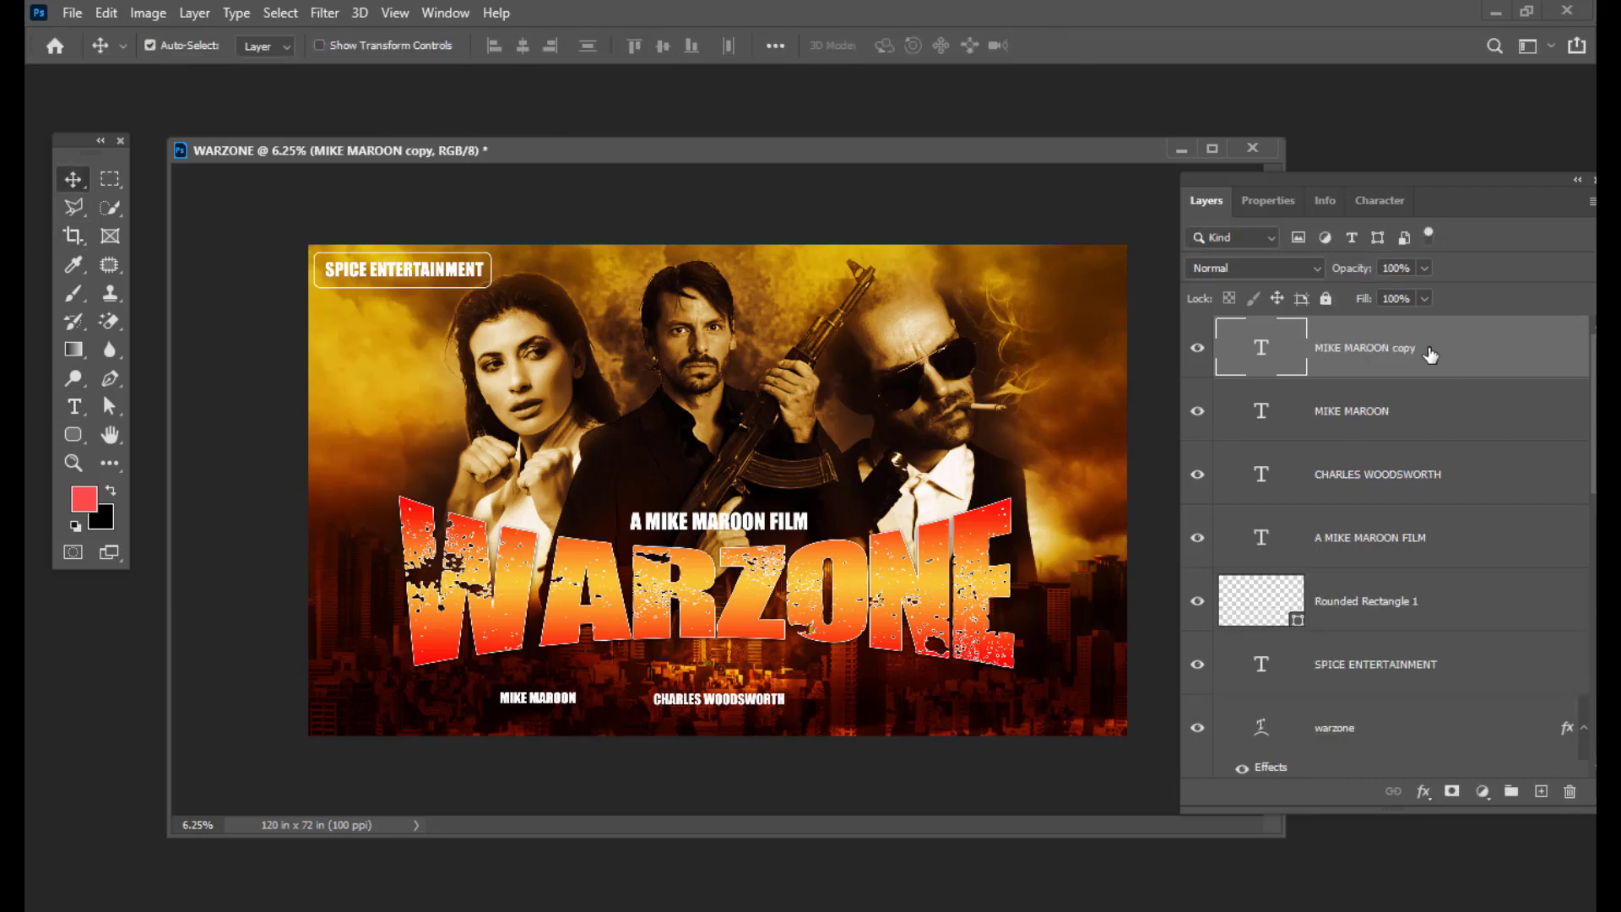
drag(564, 708, 920, 705)
double_click(1270, 353)
key(BackSpace)
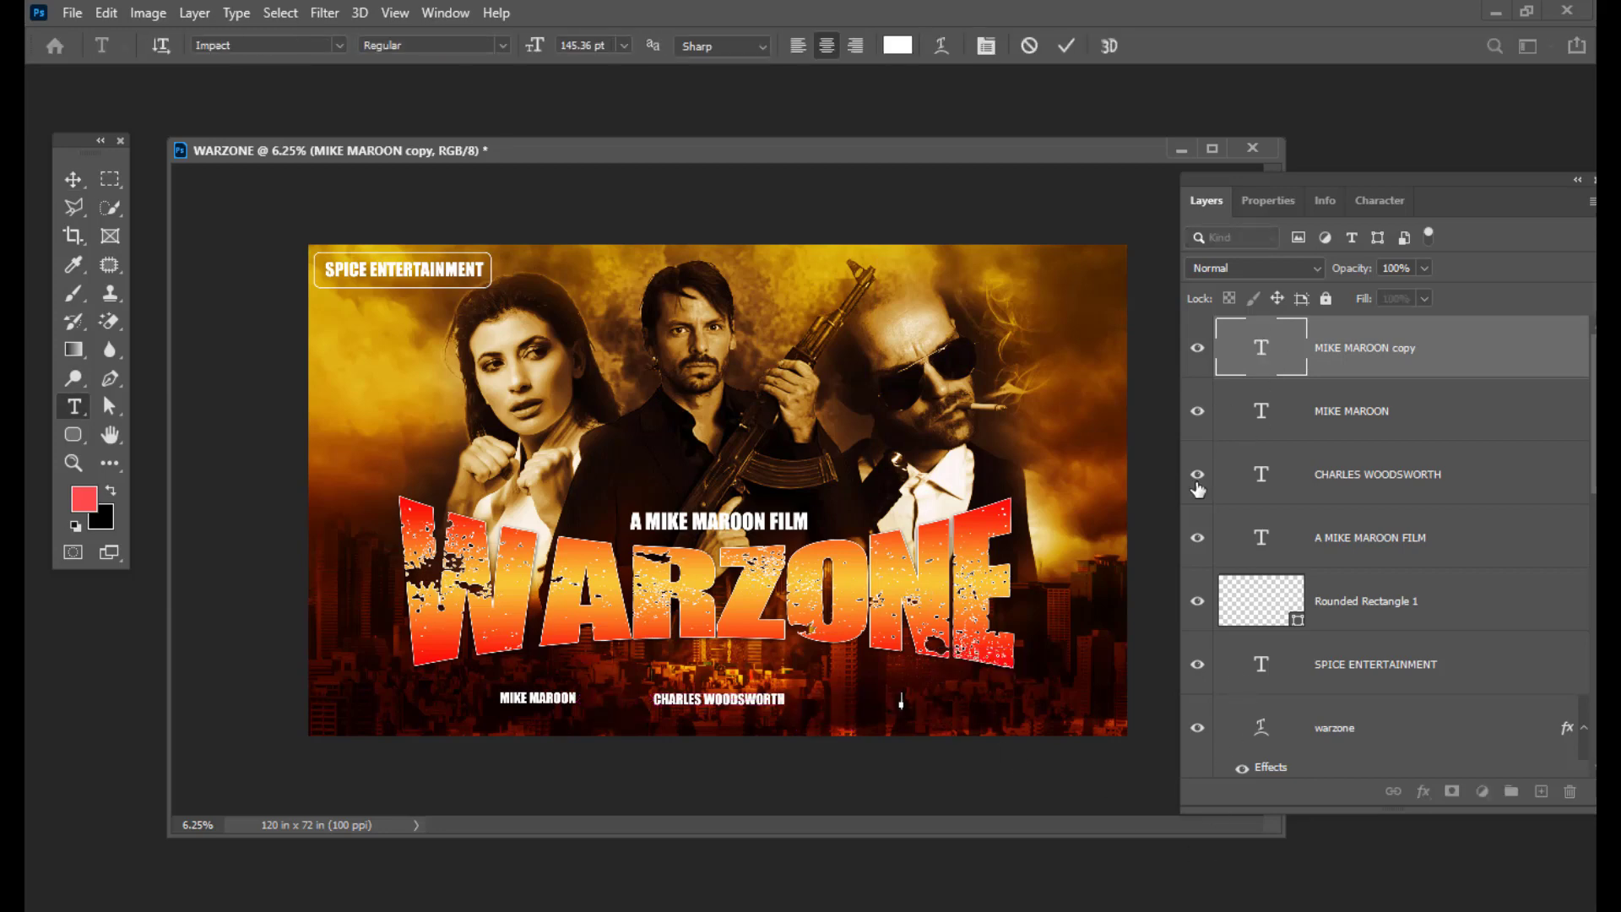
key(alt+Tab)
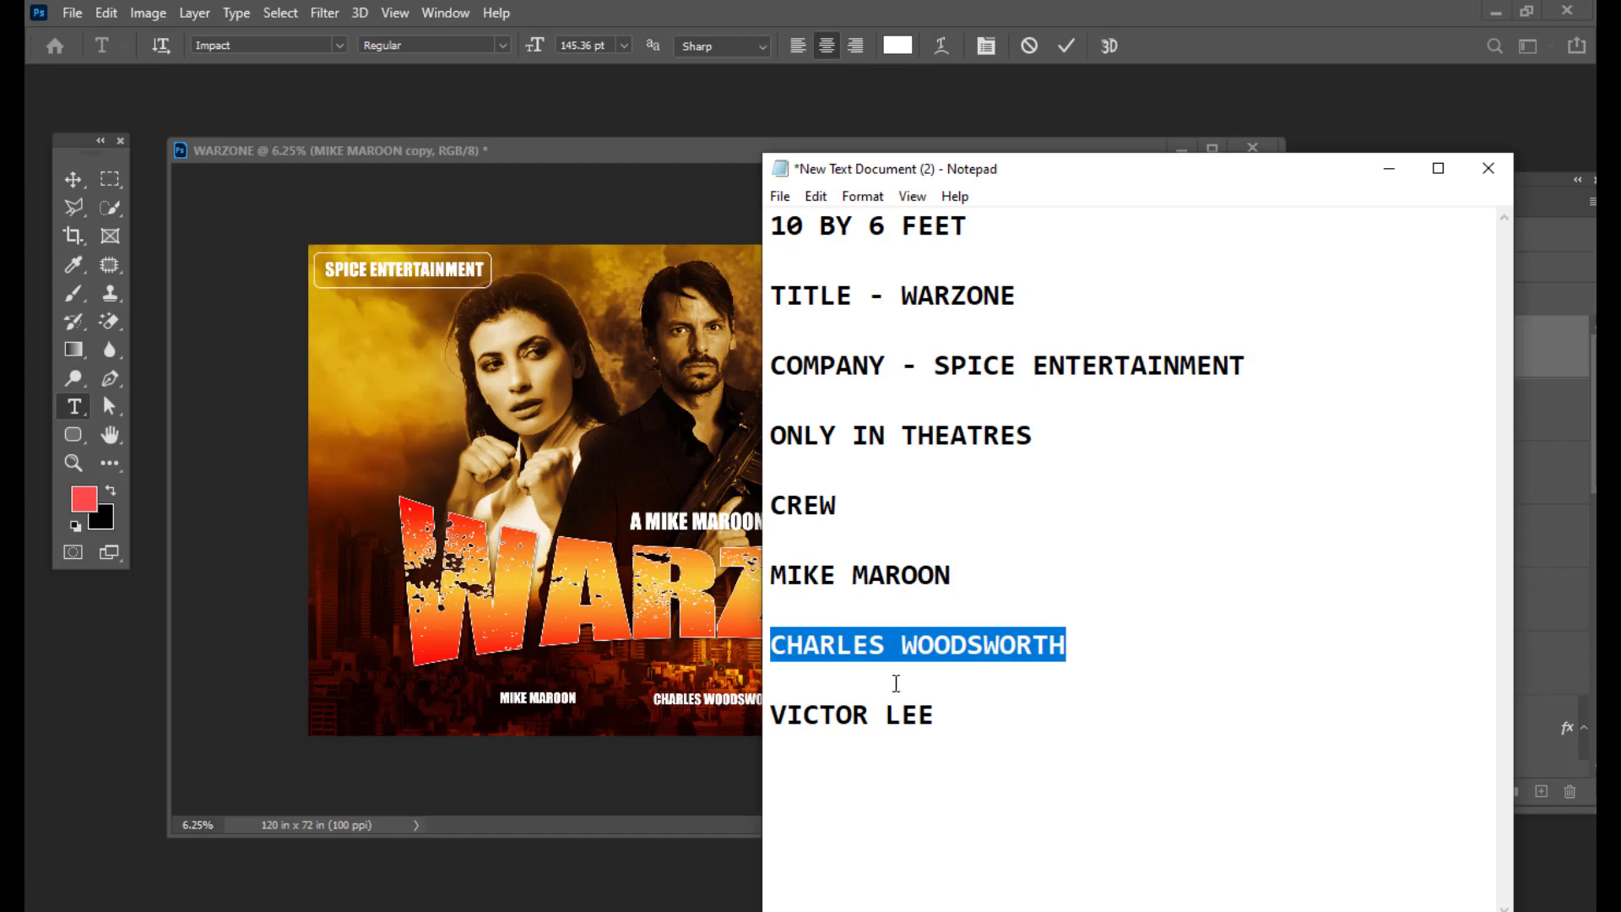
drag(940, 713, 770, 714)
right_click(814, 718)
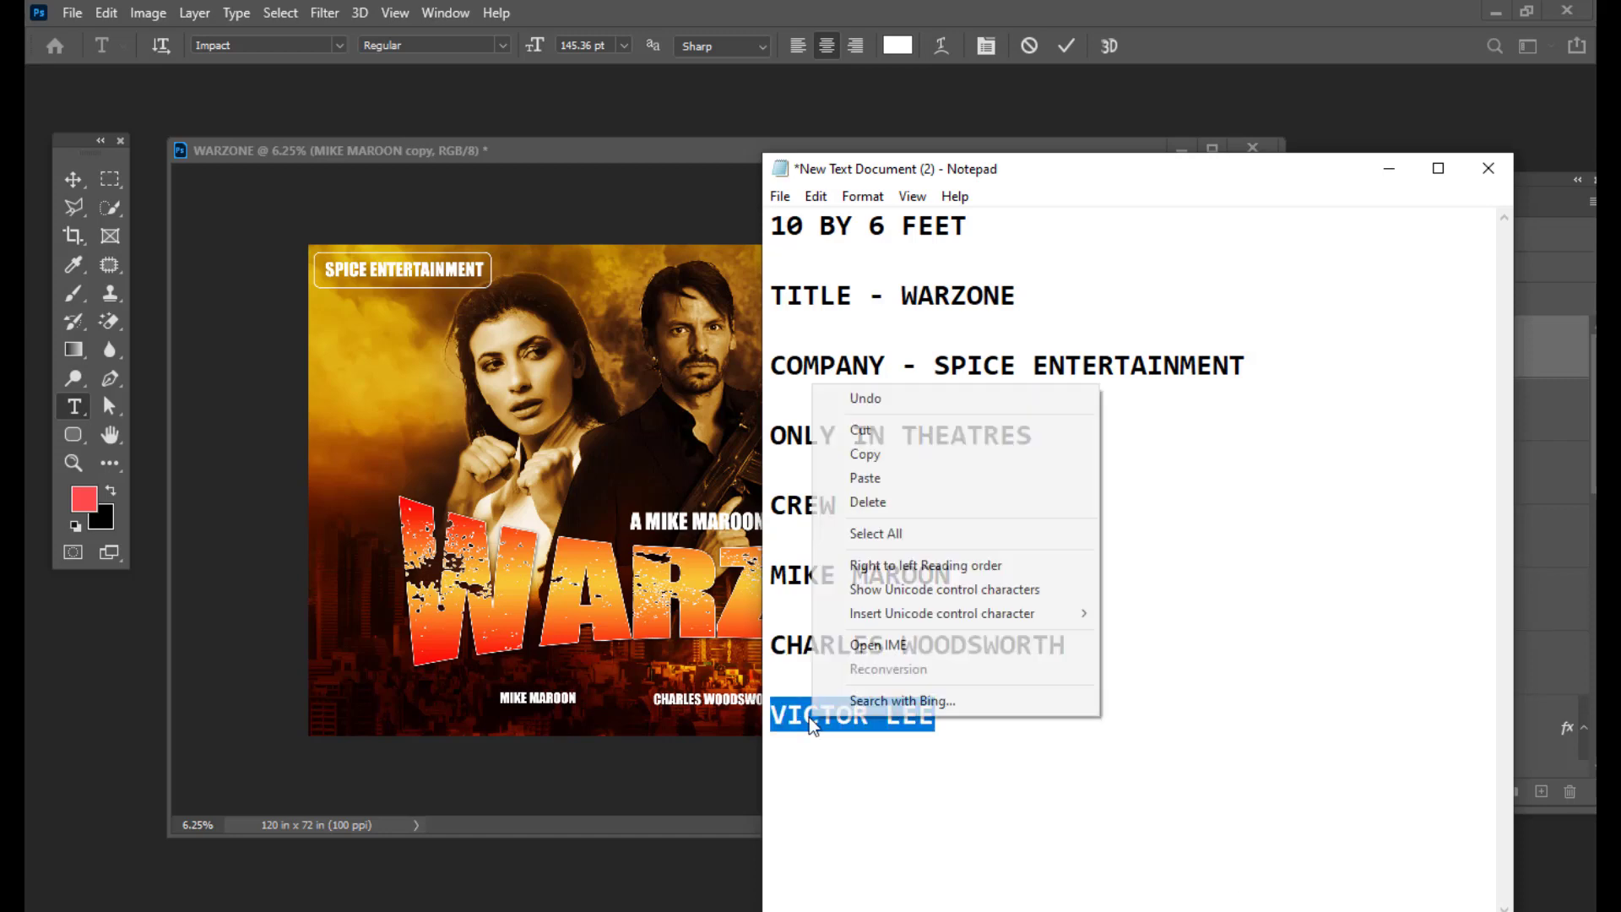
click(874, 458)
click(1390, 173)
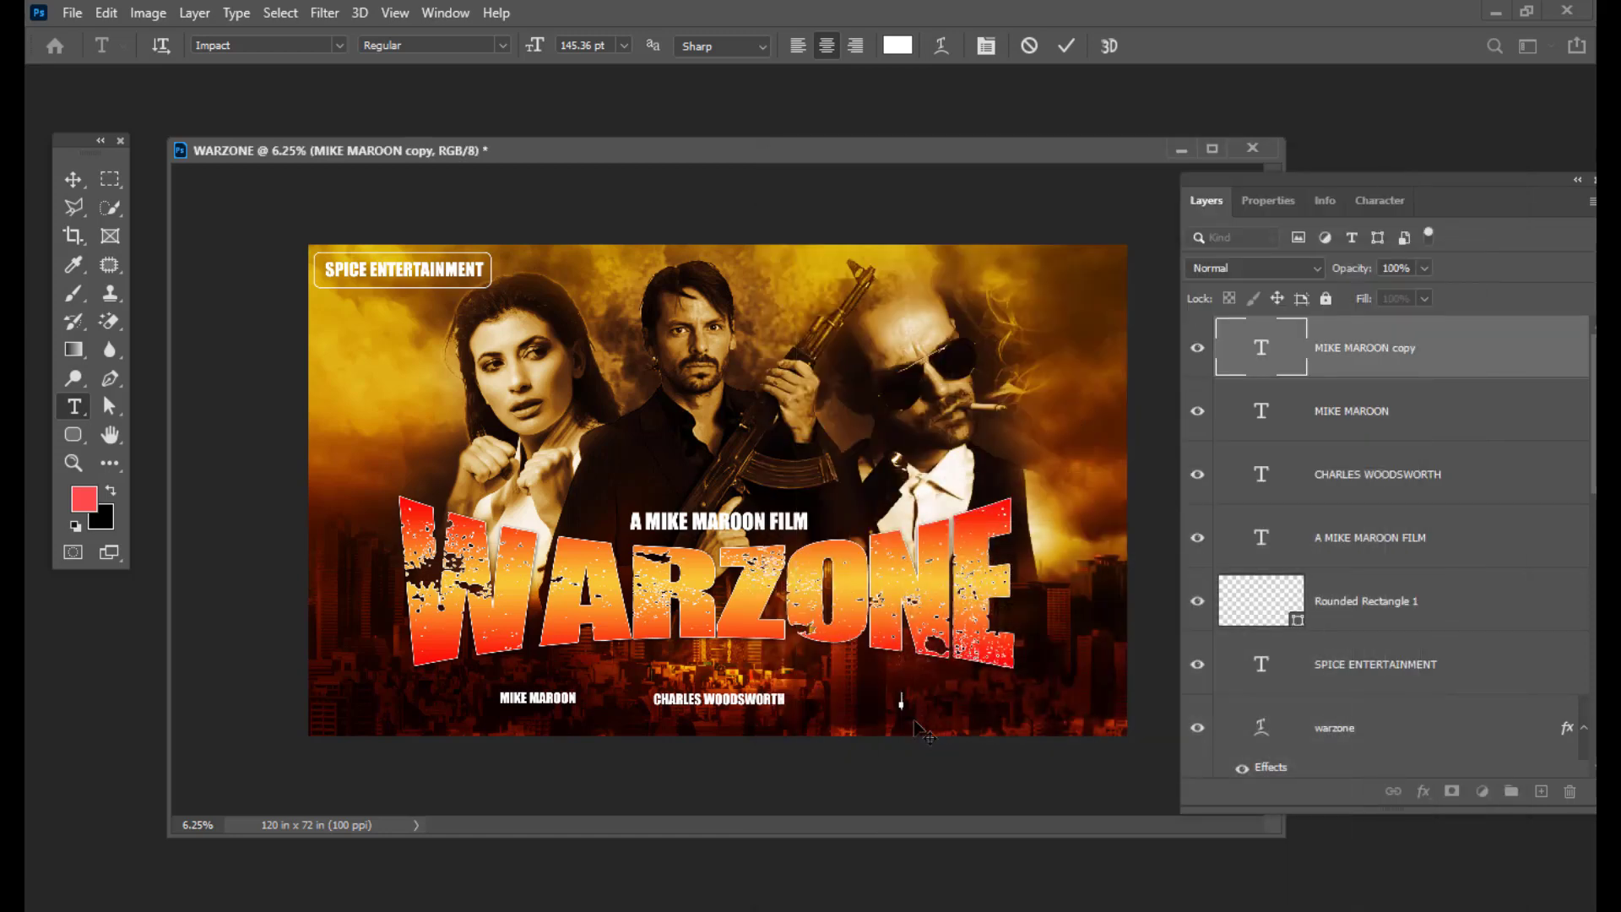
key(ctrl+v)
click(73, 179)
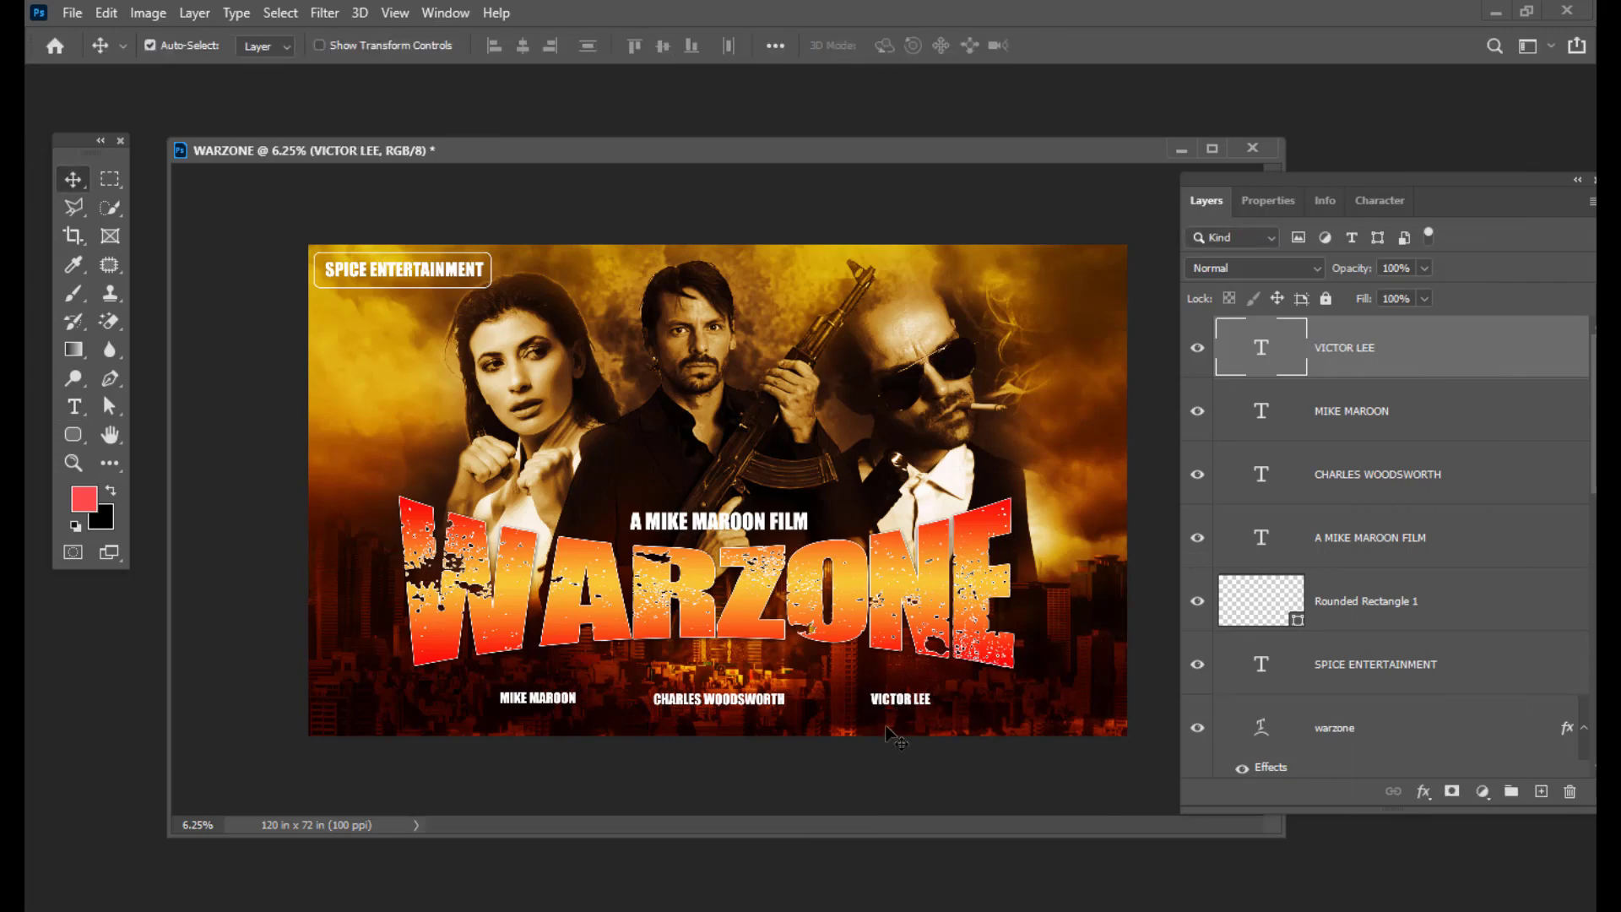
drag(902, 705, 893, 704)
Step: Start a new text layer near the top right of the poster
drag(770, 157, 839, 137)
click(75, 406)
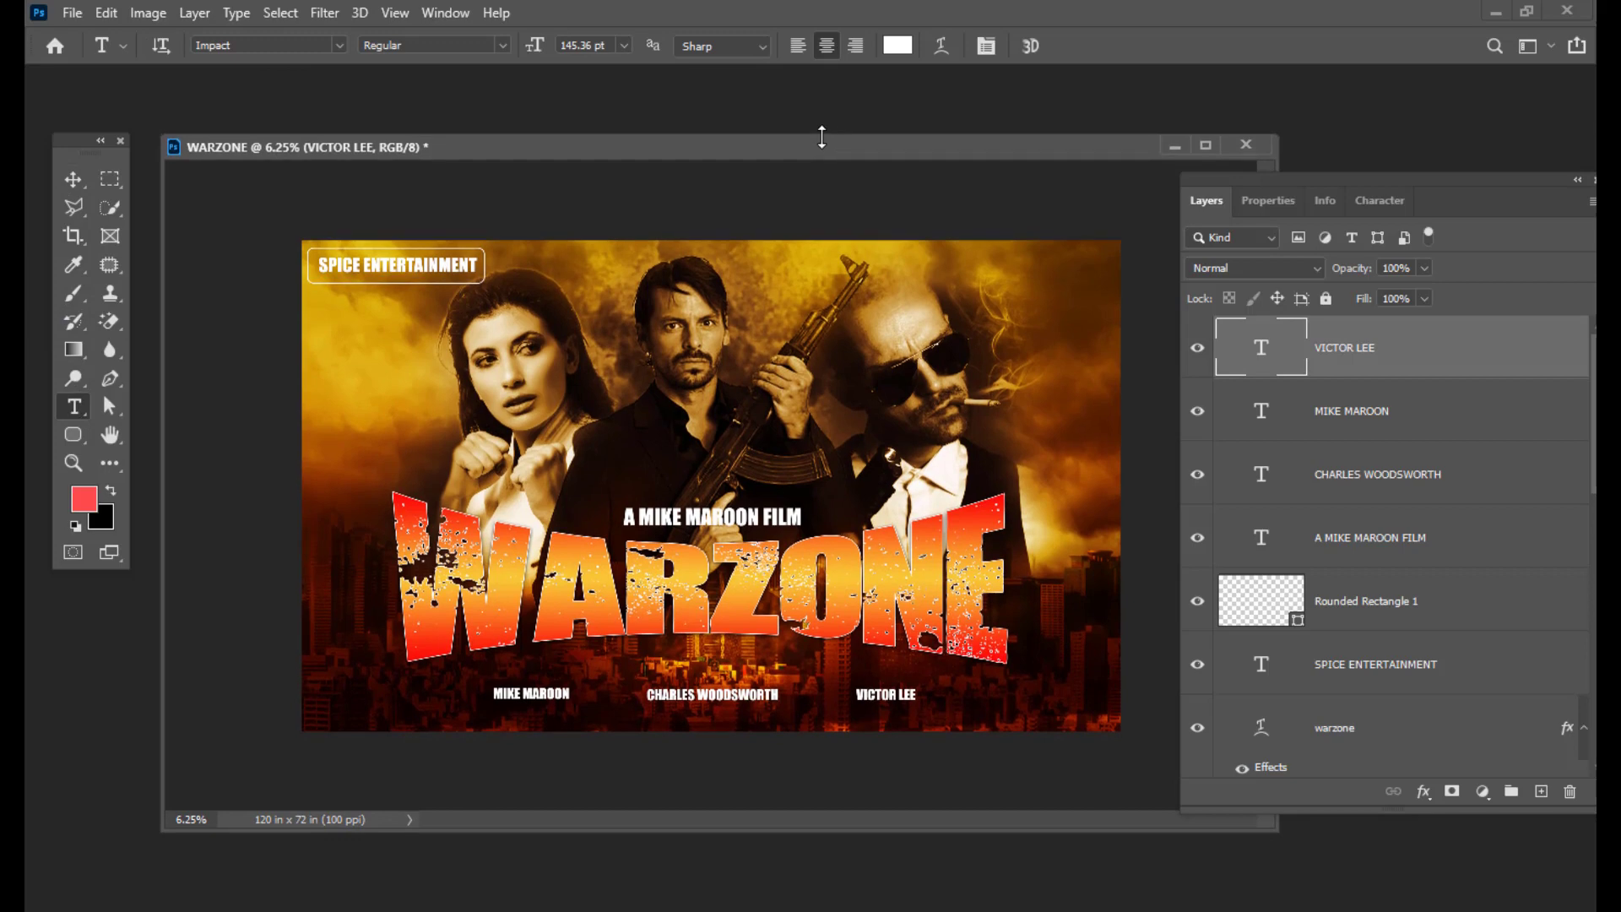
click(952, 294)
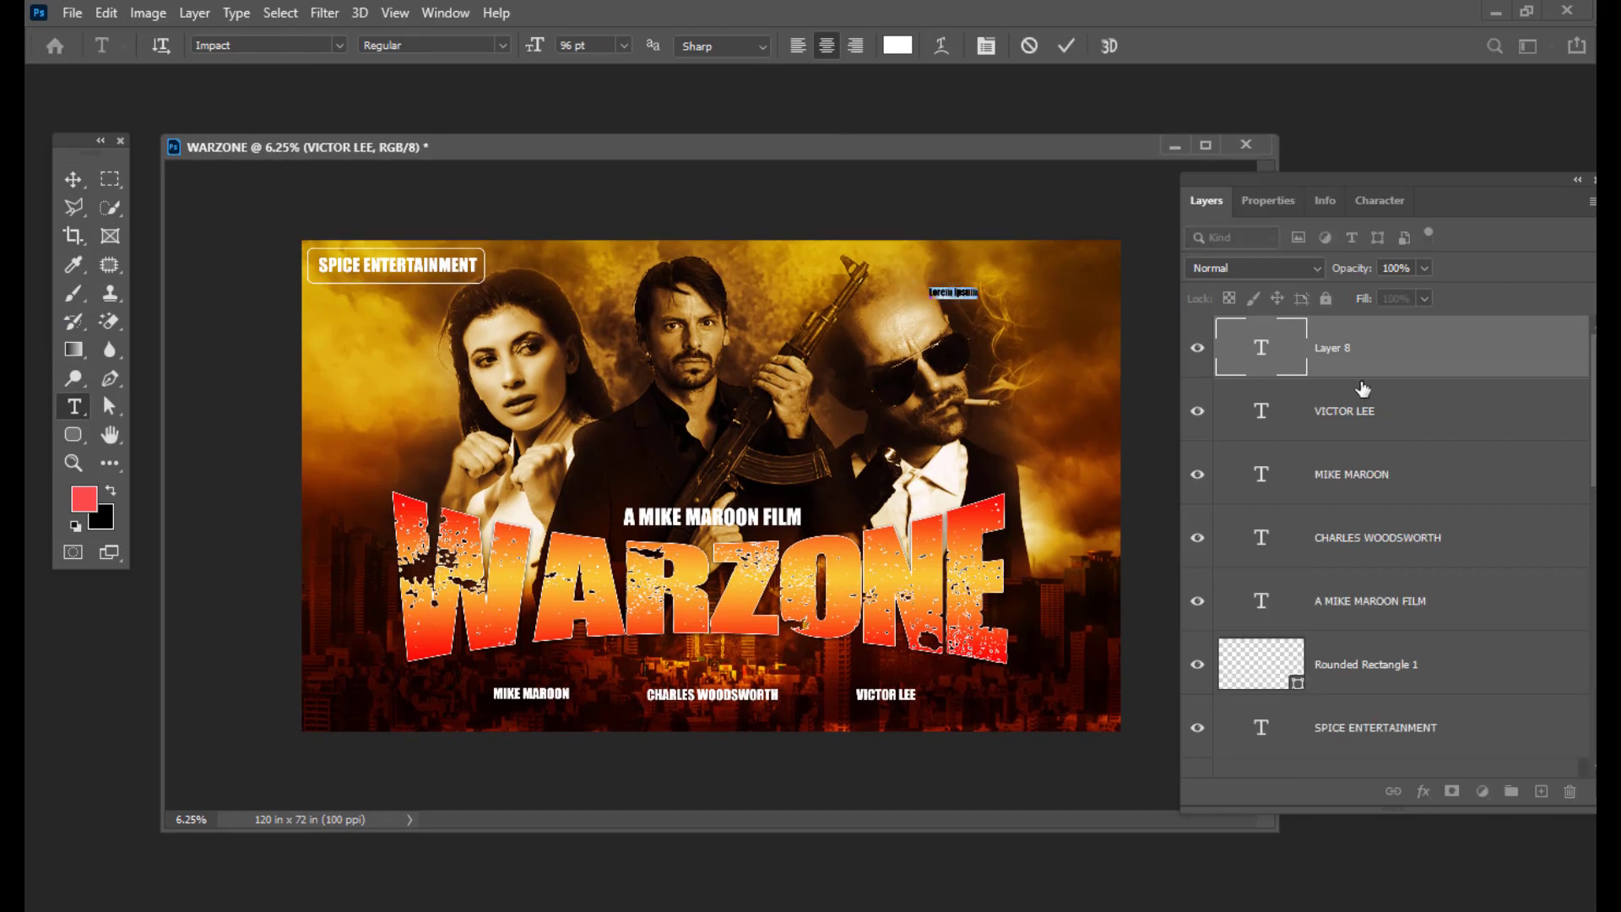
Step: Replace the placeholder text with 'ONLY IN THEATRES' copied from the Notepad notes
key(BackSpace)
key(alt+Tab)
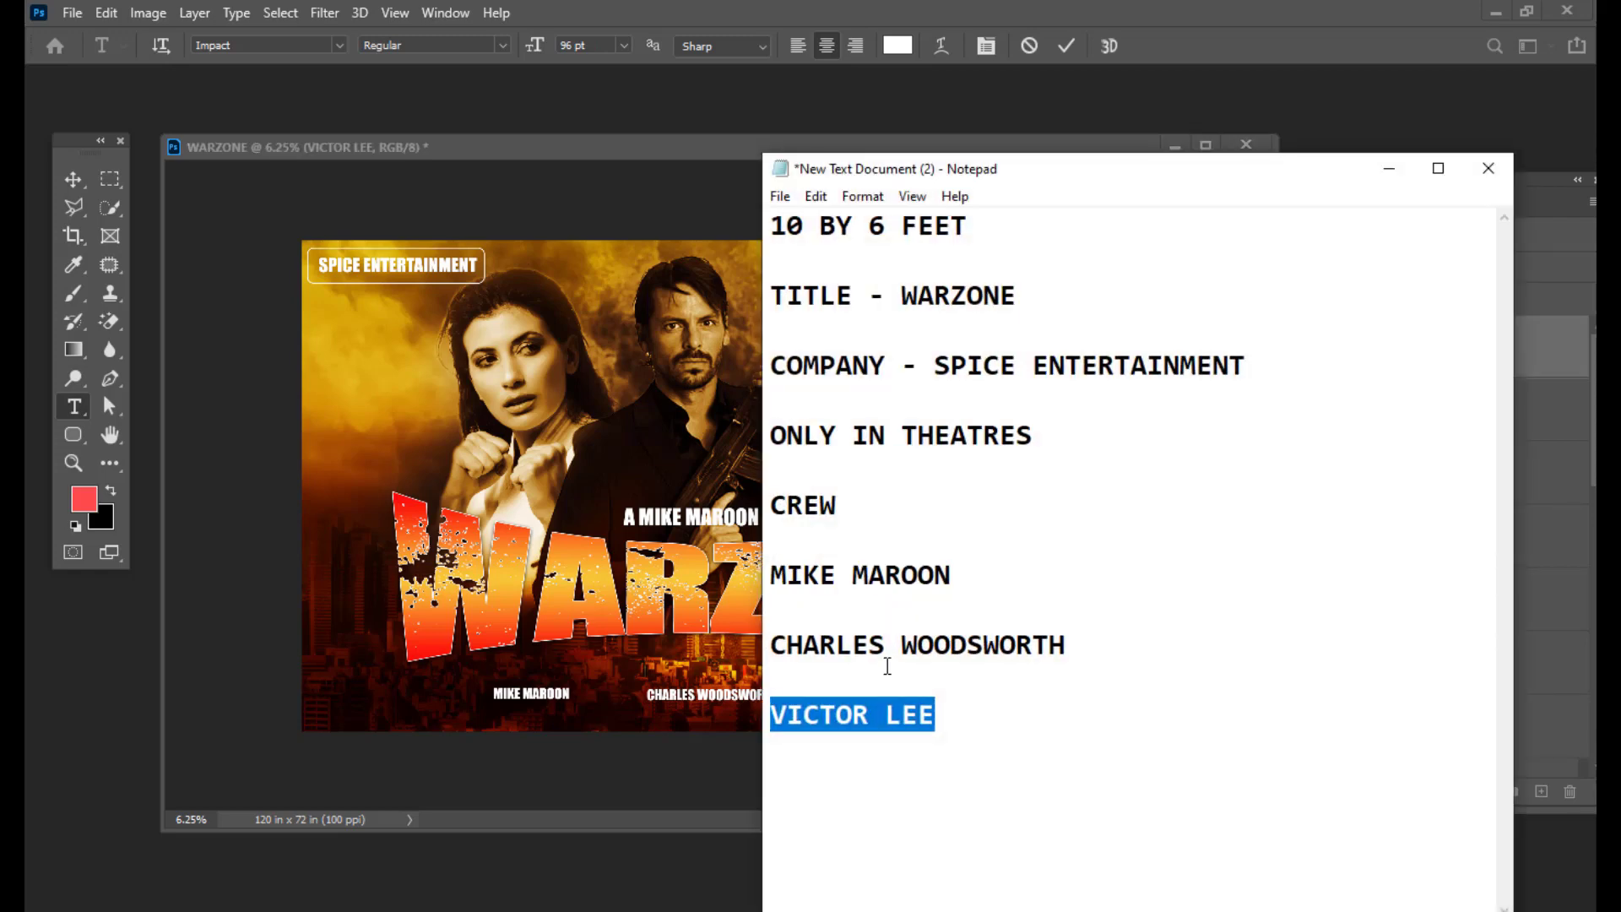
click(952, 422)
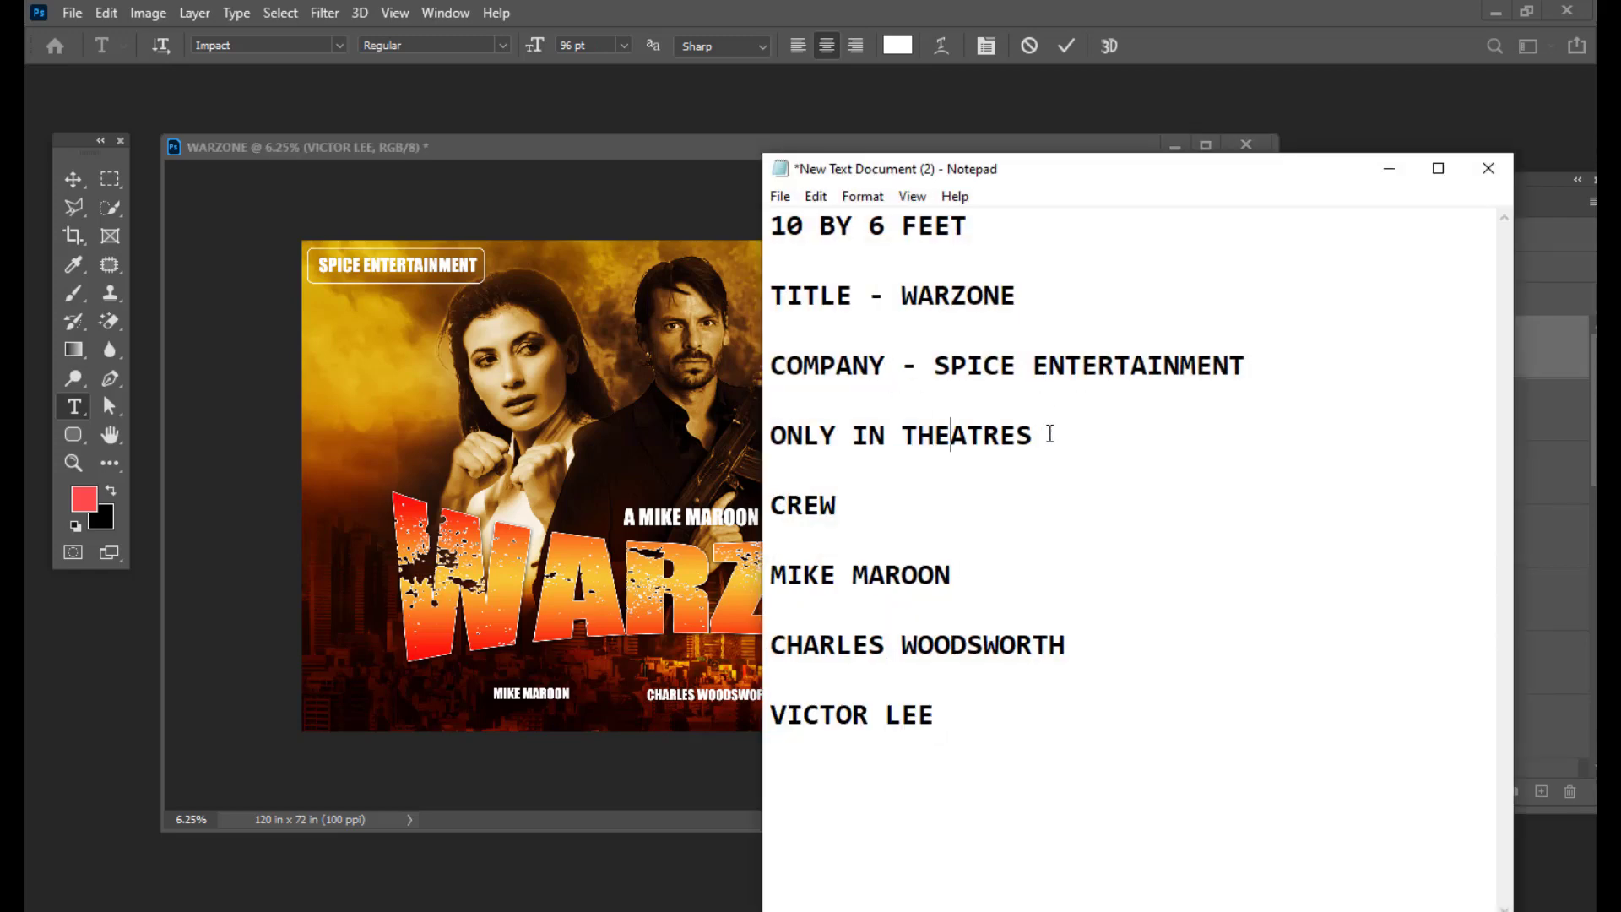
drag(1050, 434, 775, 435)
right_click(874, 437)
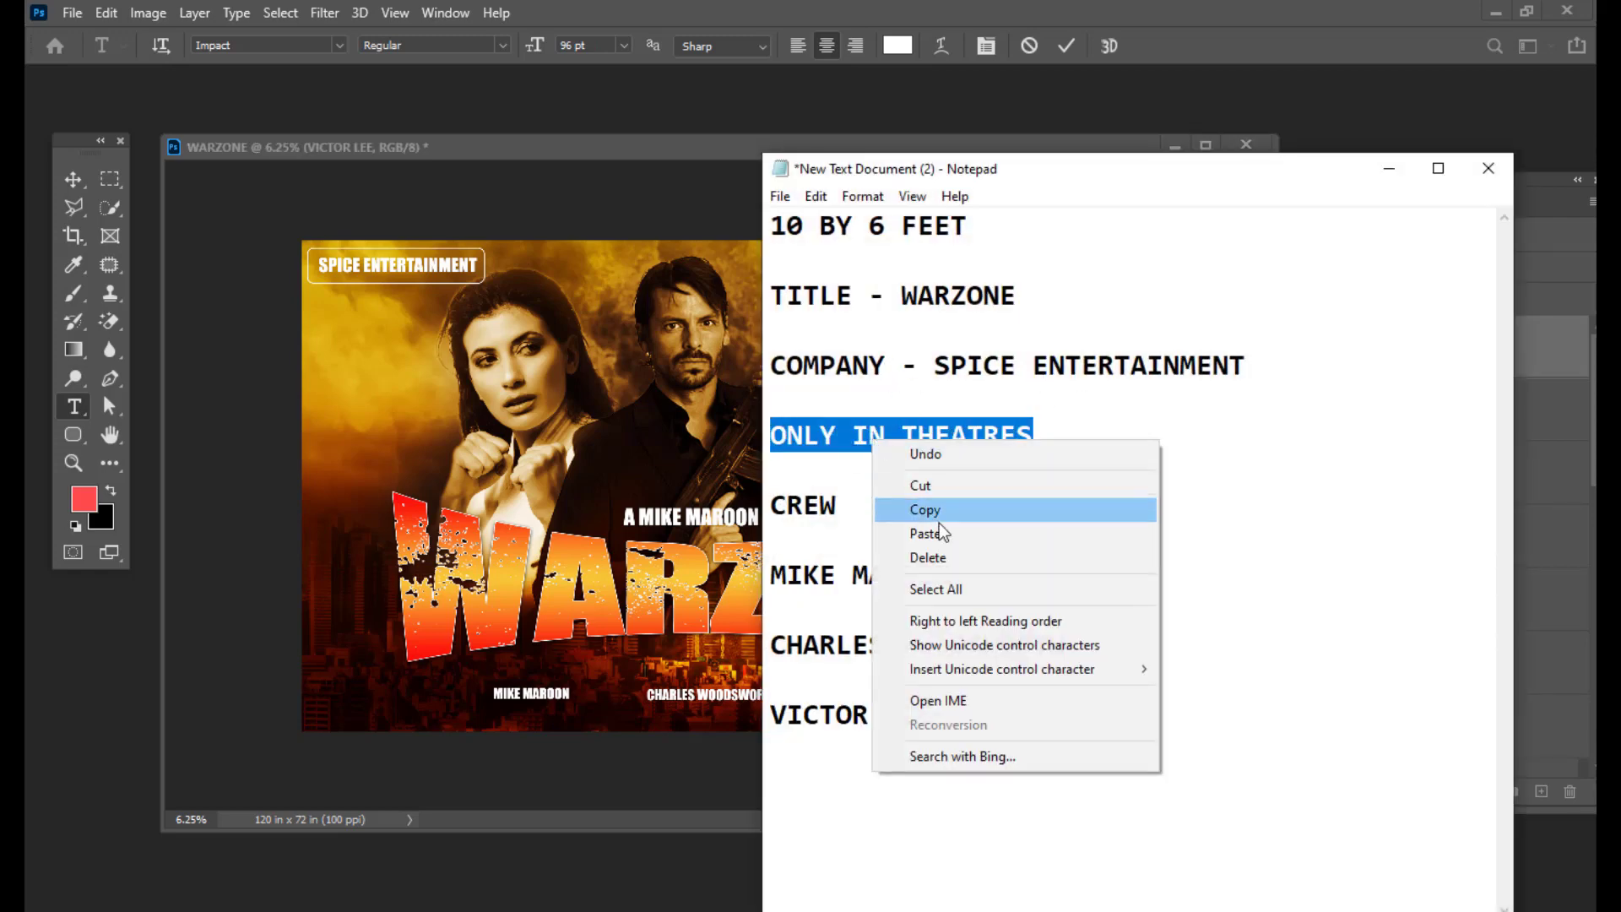
click(944, 512)
click(1404, 178)
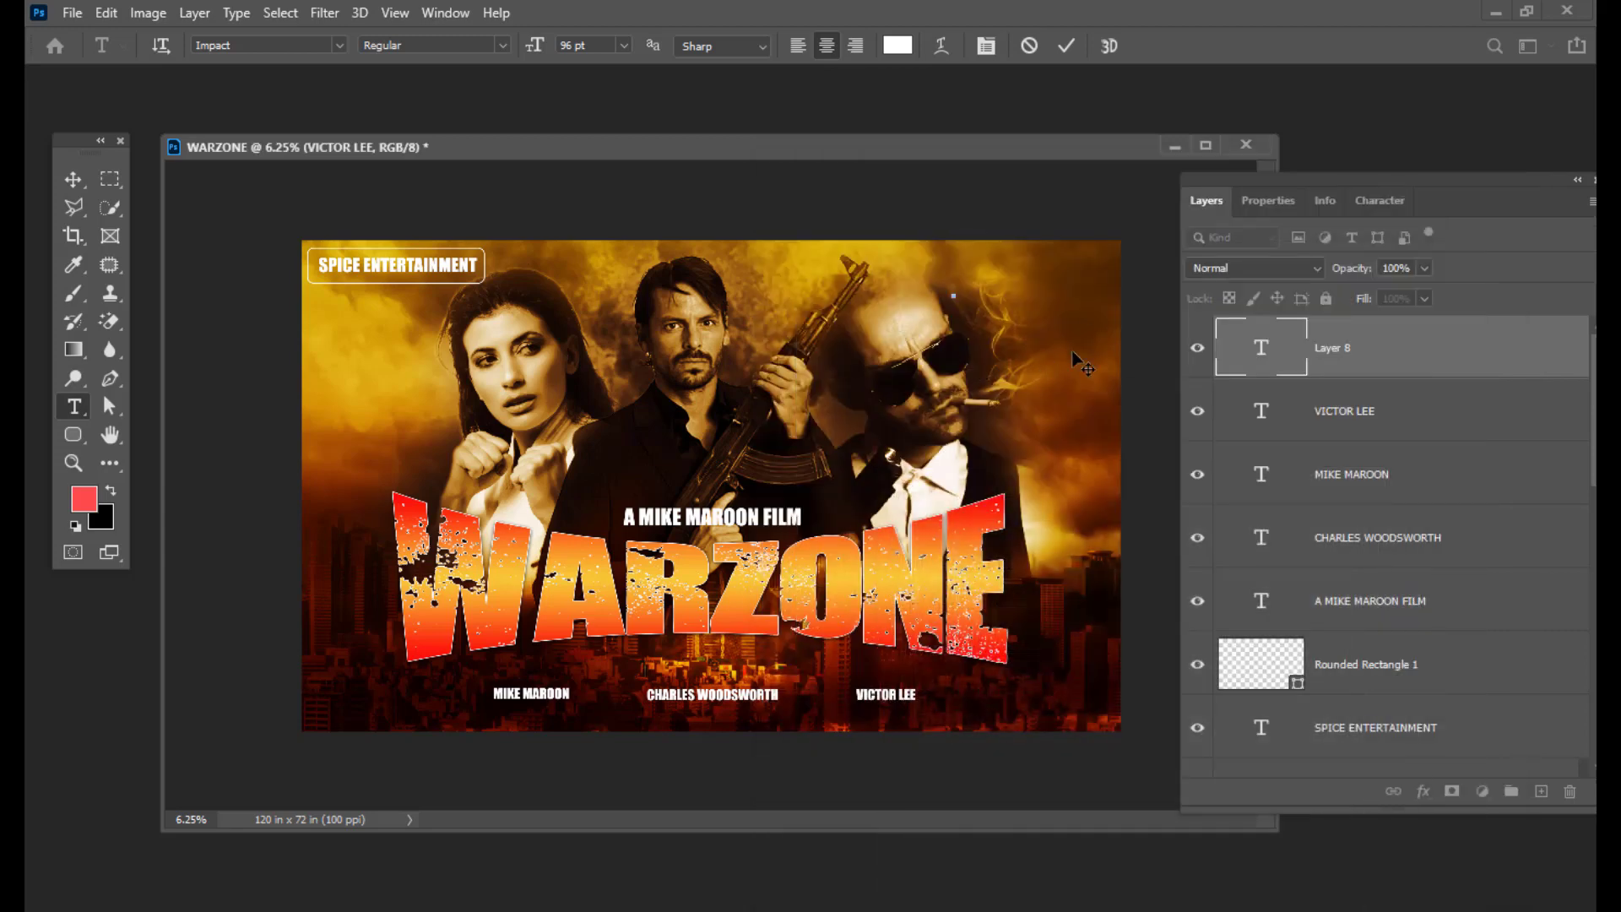
key(ctrl+v)
Step: Move ONLY IN THEATRES to the top-right corner and scale it to about 210%
click(73, 179)
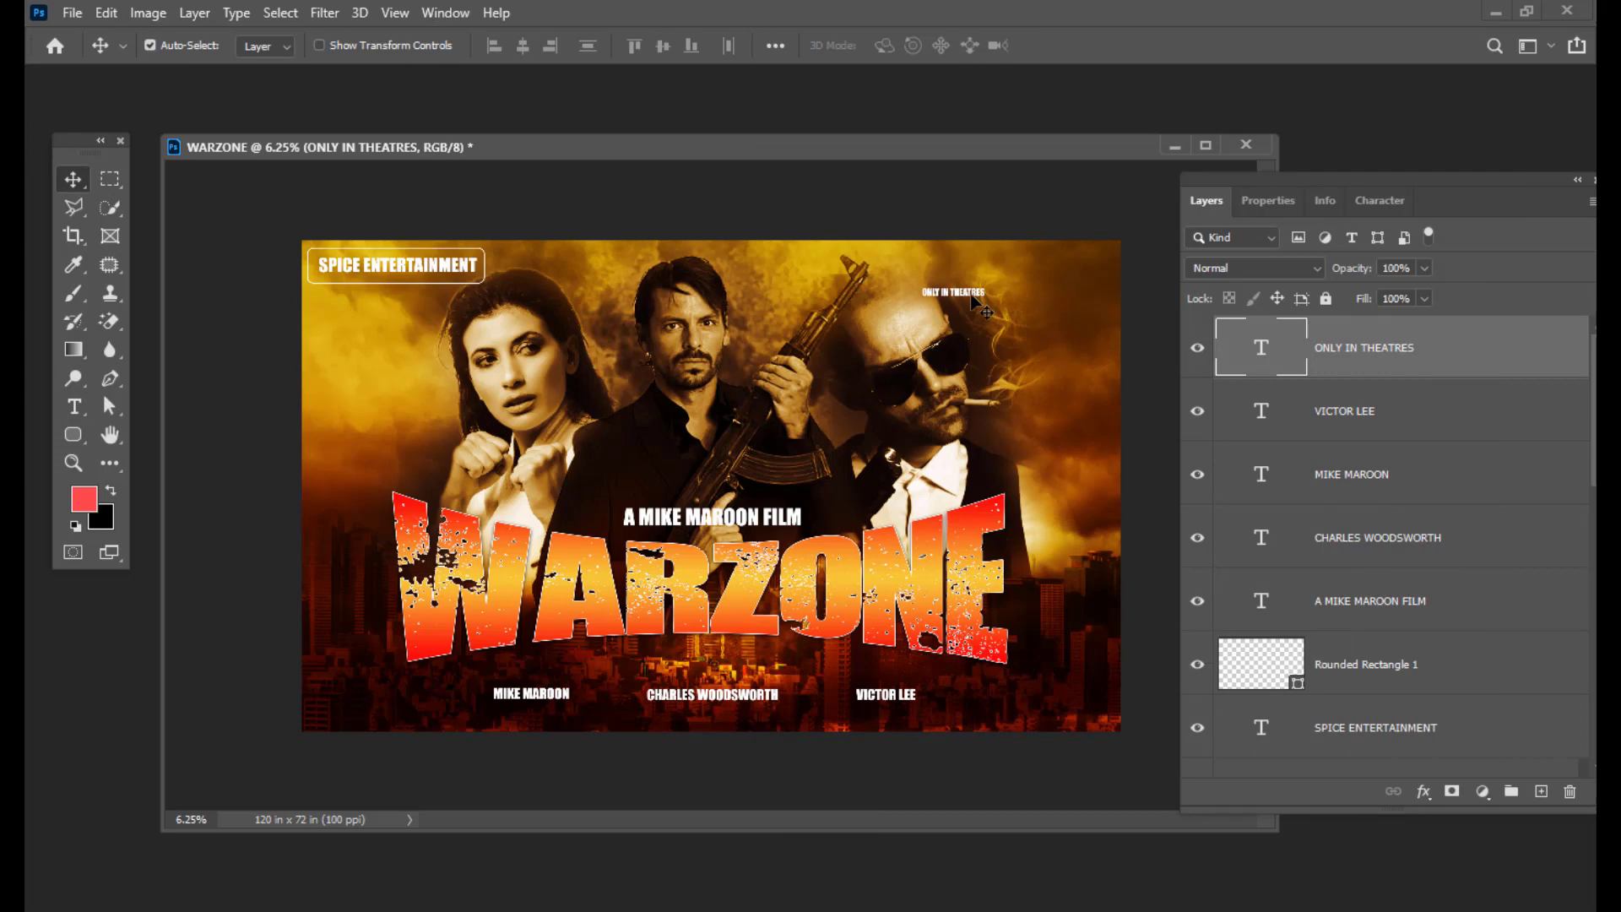
drag(973, 295, 1071, 270)
key(ctrl+t)
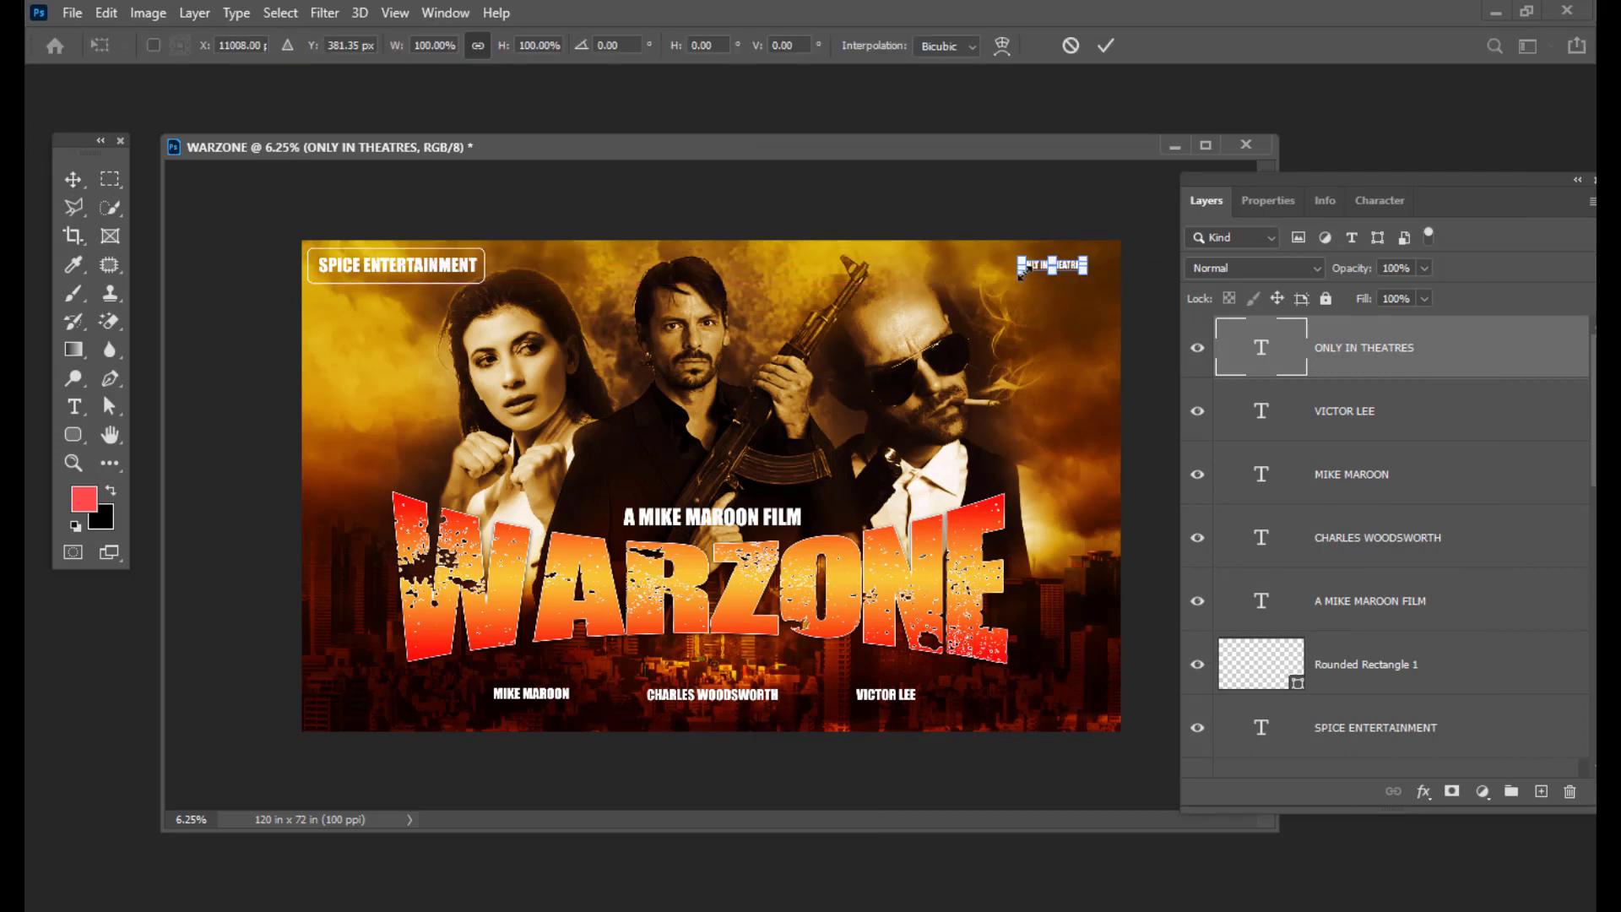
mouse_move(1014, 277)
mouse_down()
mouse_move(937, 292)
mouse_move(1020, 282)
mouse_up()
key(Return)
Step: Deselect the placed text and rearrange the layers panel and poster window
click(1106, 199)
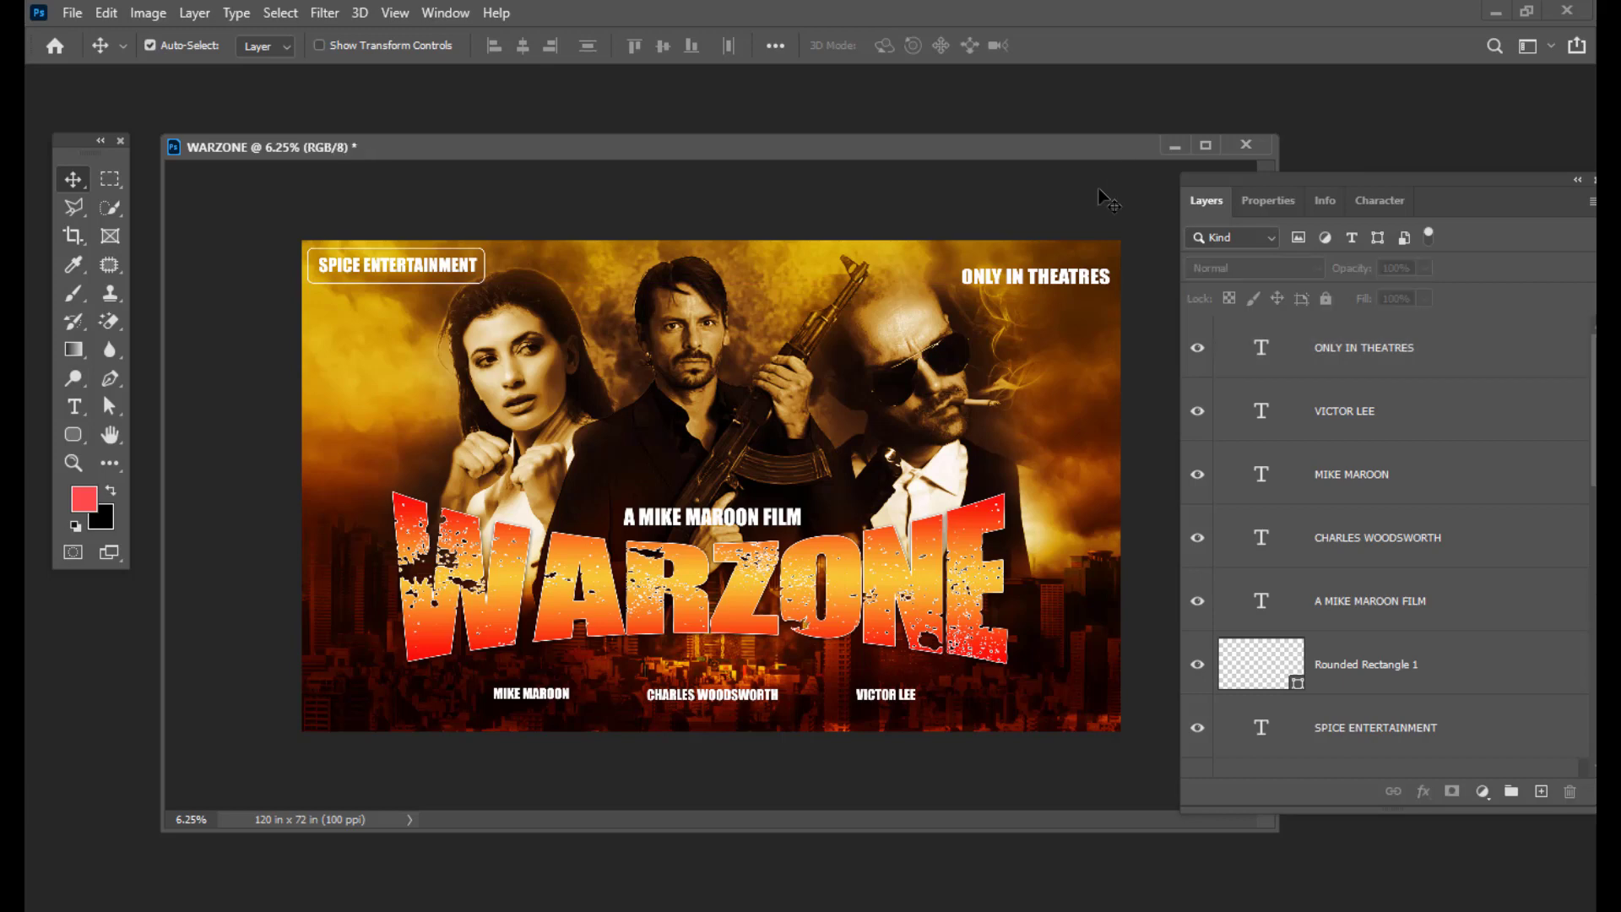
key(ctrl+minus)
key(ctrl+plus)
mouse_move(1218, 164)
mouse_down()
mouse_move(1231, 177)
mouse_move(1244, 163)
mouse_up()
drag(820, 143, 820, 120)
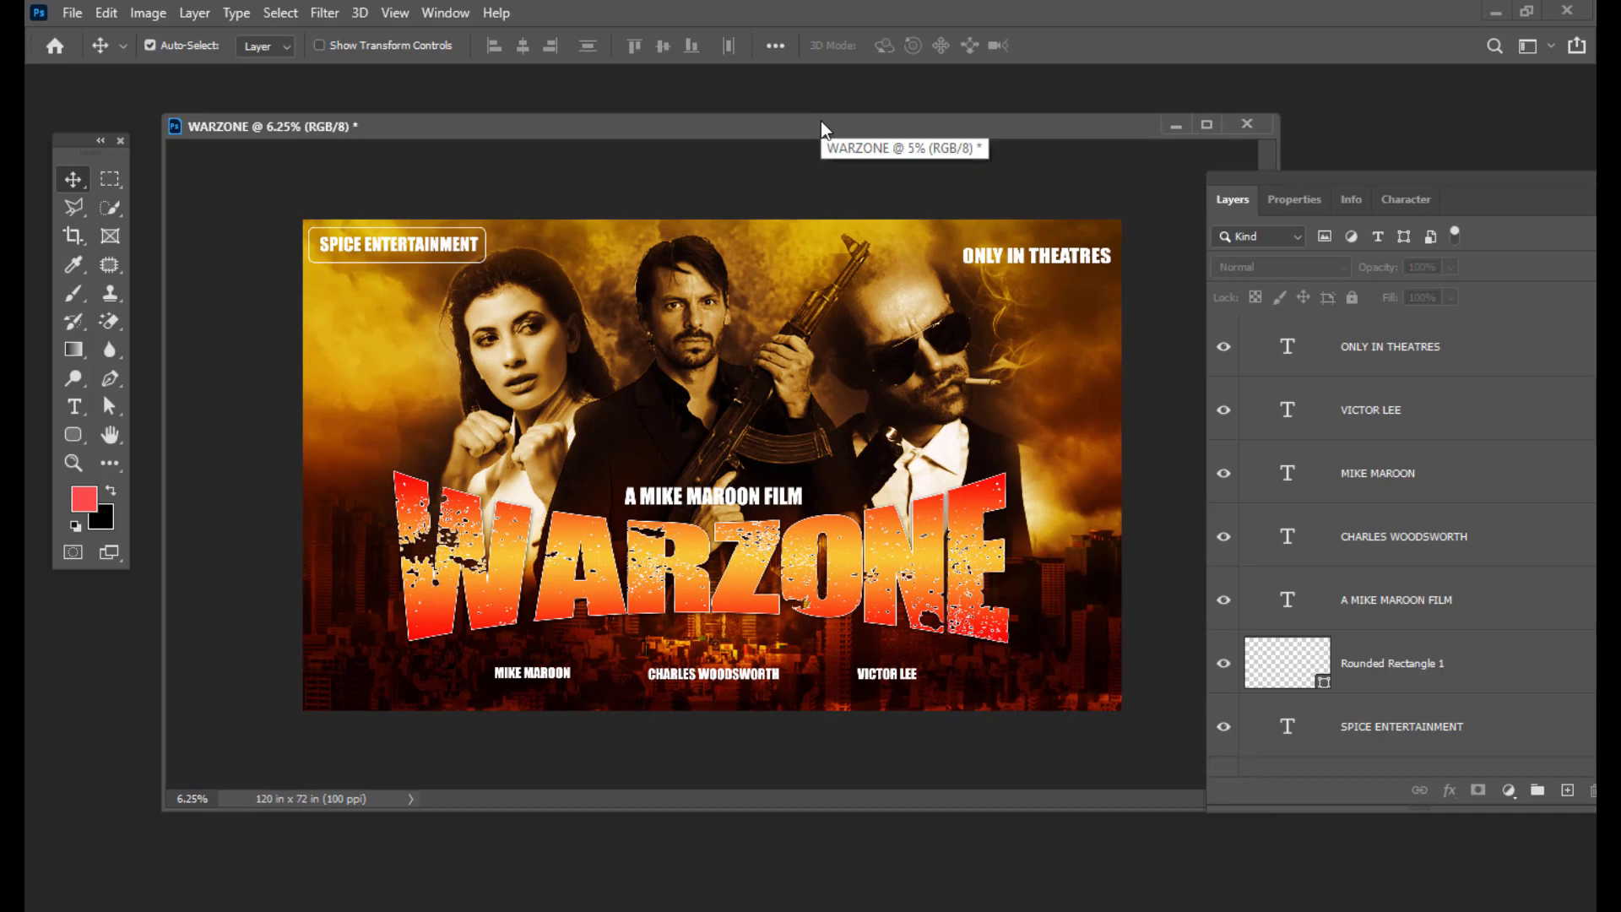
drag(792, 125, 772, 130)
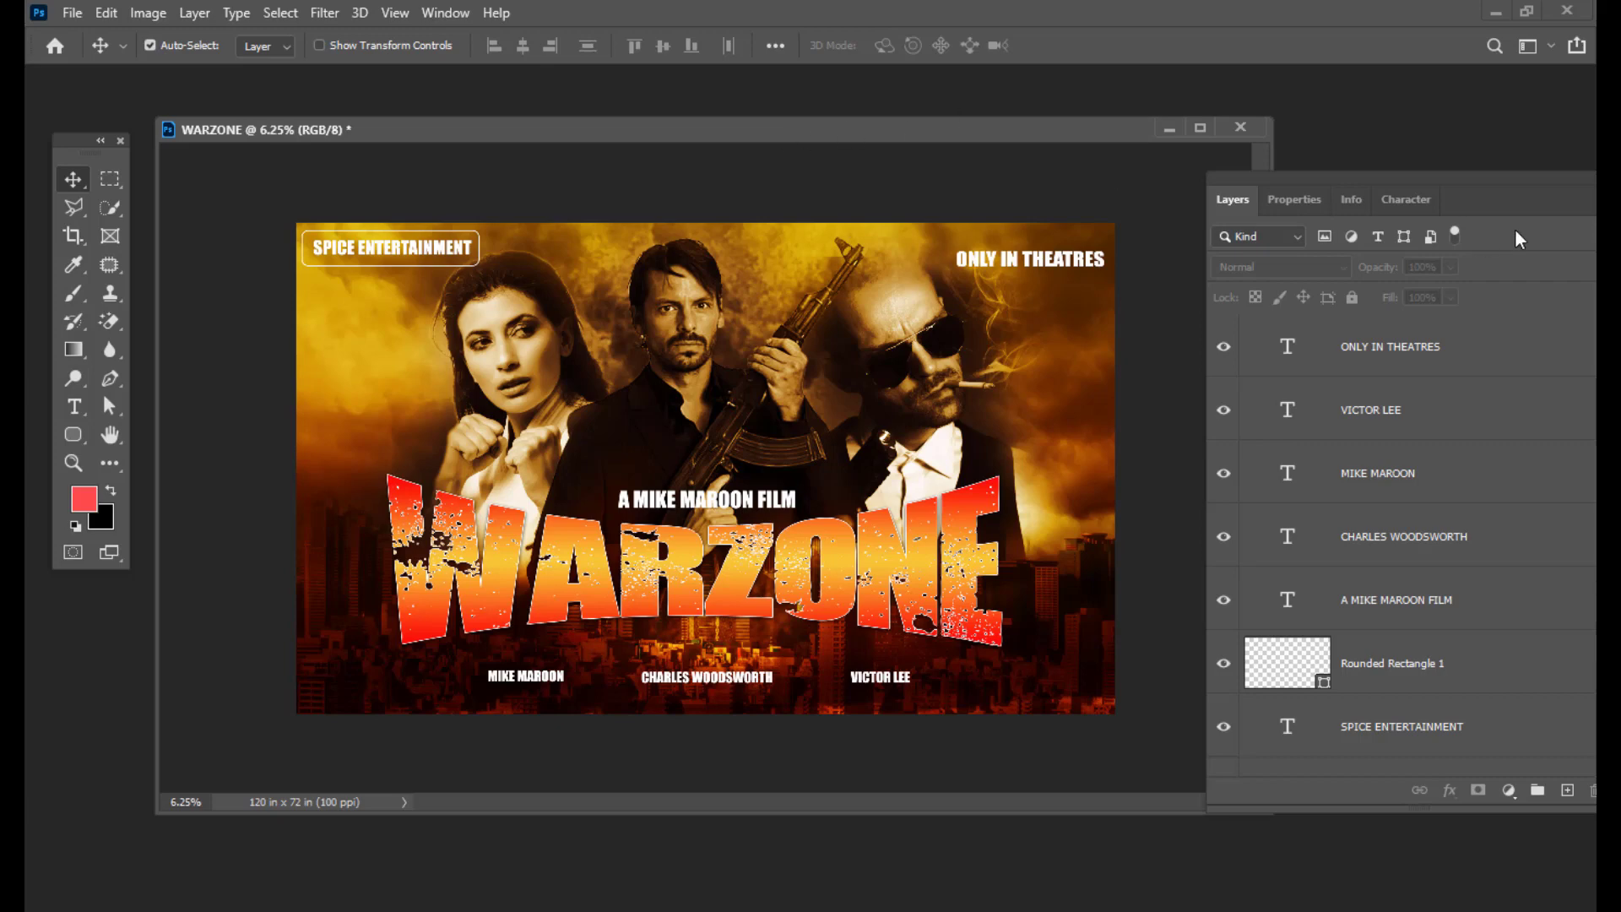
Step: Float the Layers panel beside the poster and select the ONLY IN THEATRES layer
drag(1436, 171, 1308, 206)
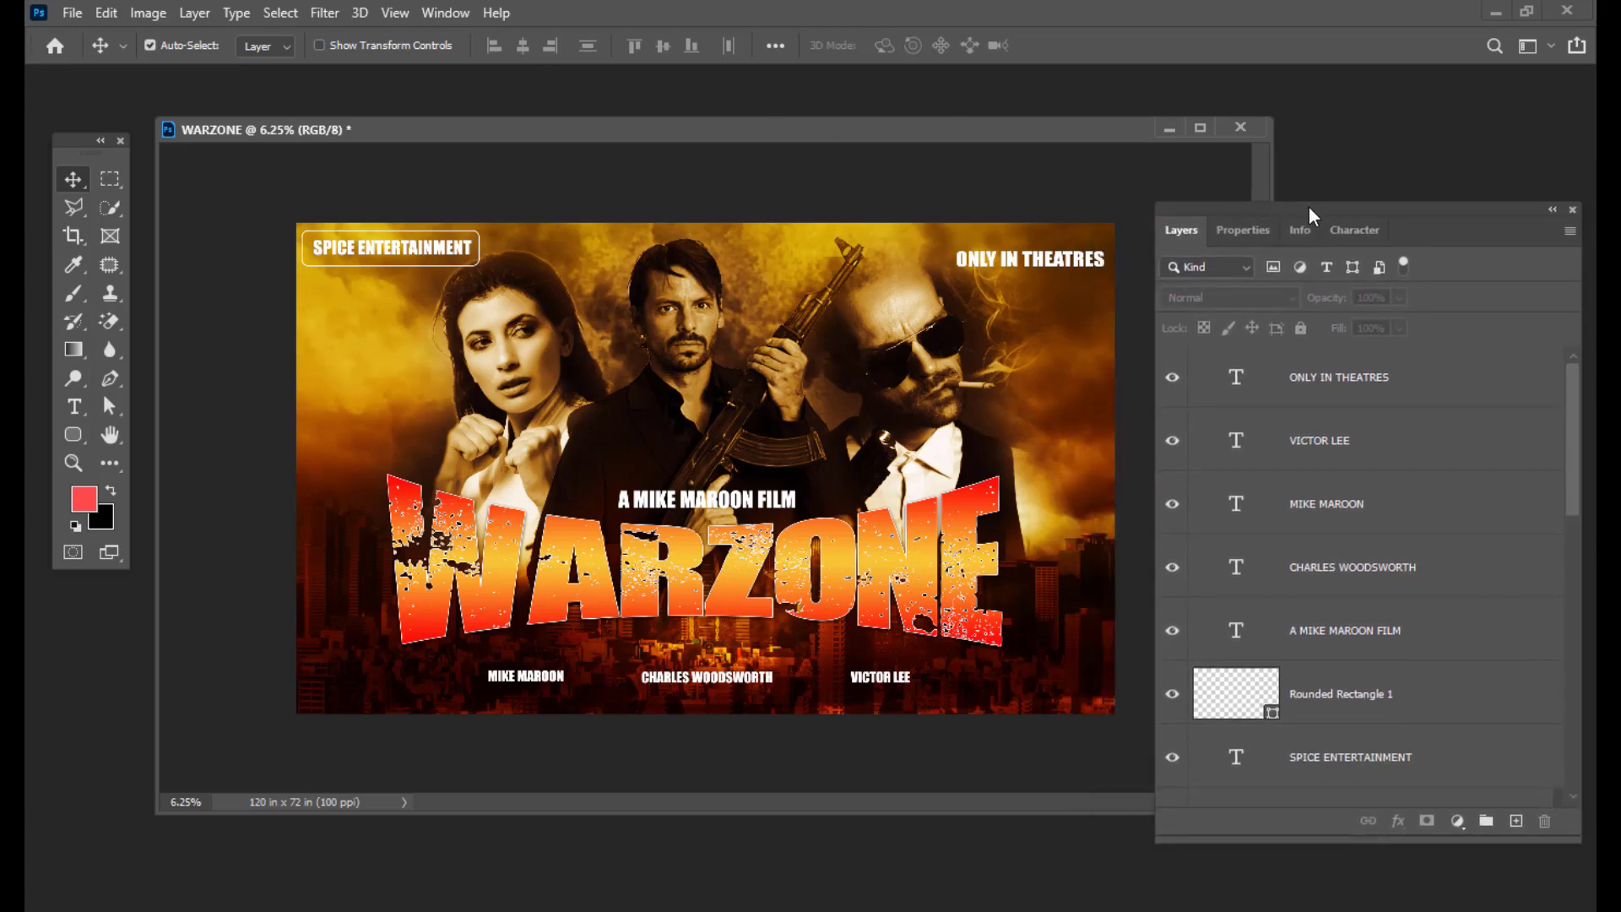
click(1511, 373)
drag(1264, 209, 1320, 206)
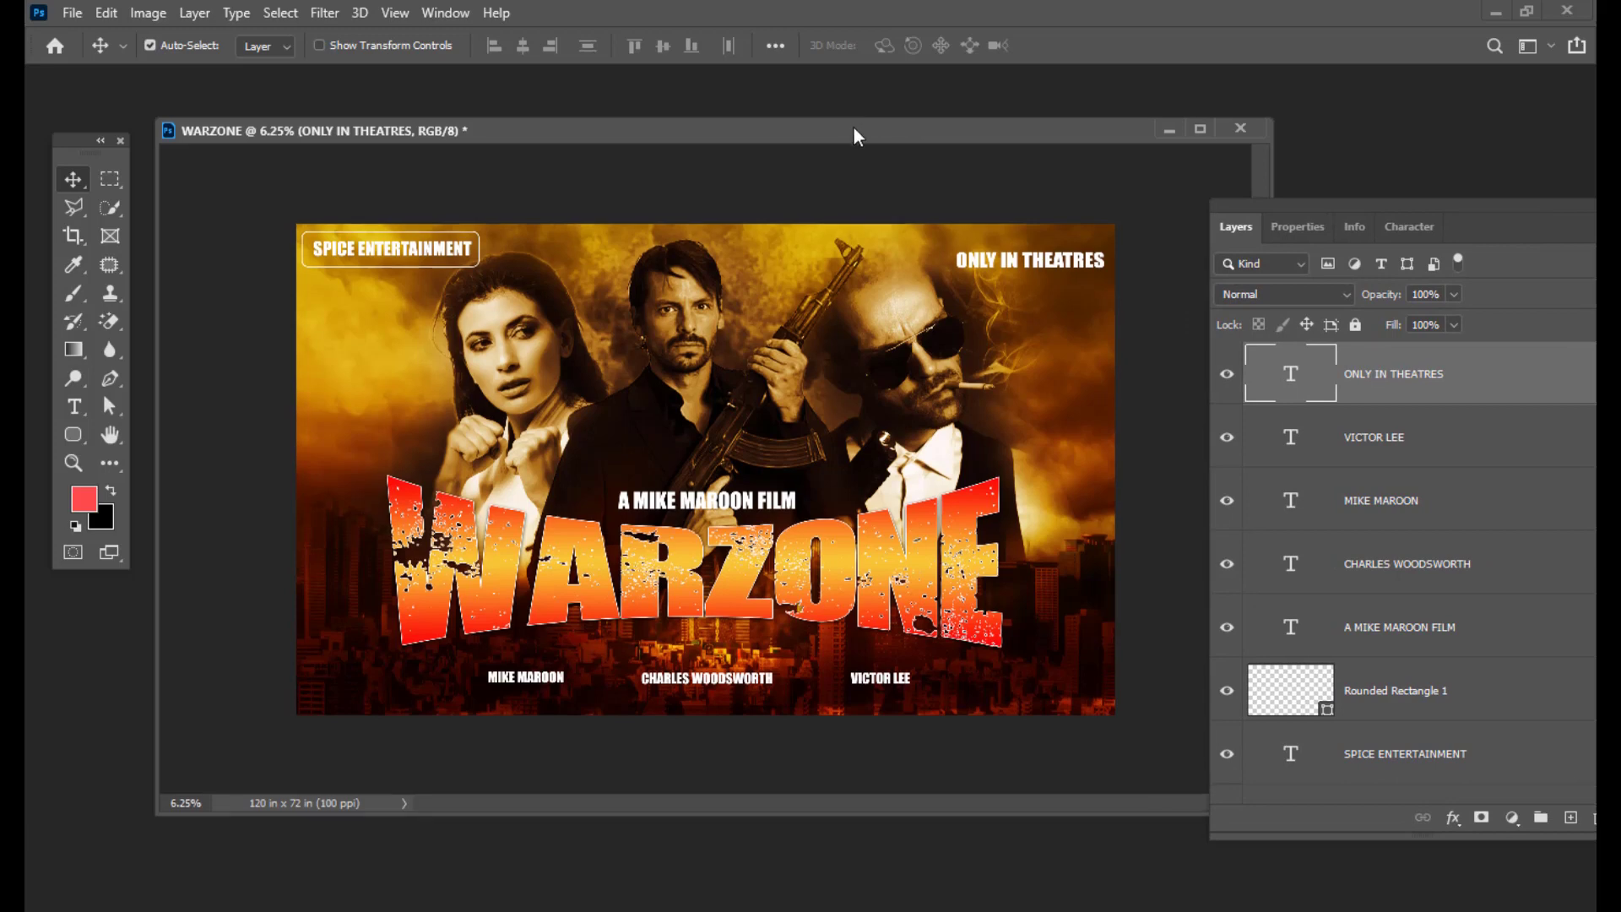
drag(854, 129, 839, 132)
drag(1261, 205, 1204, 210)
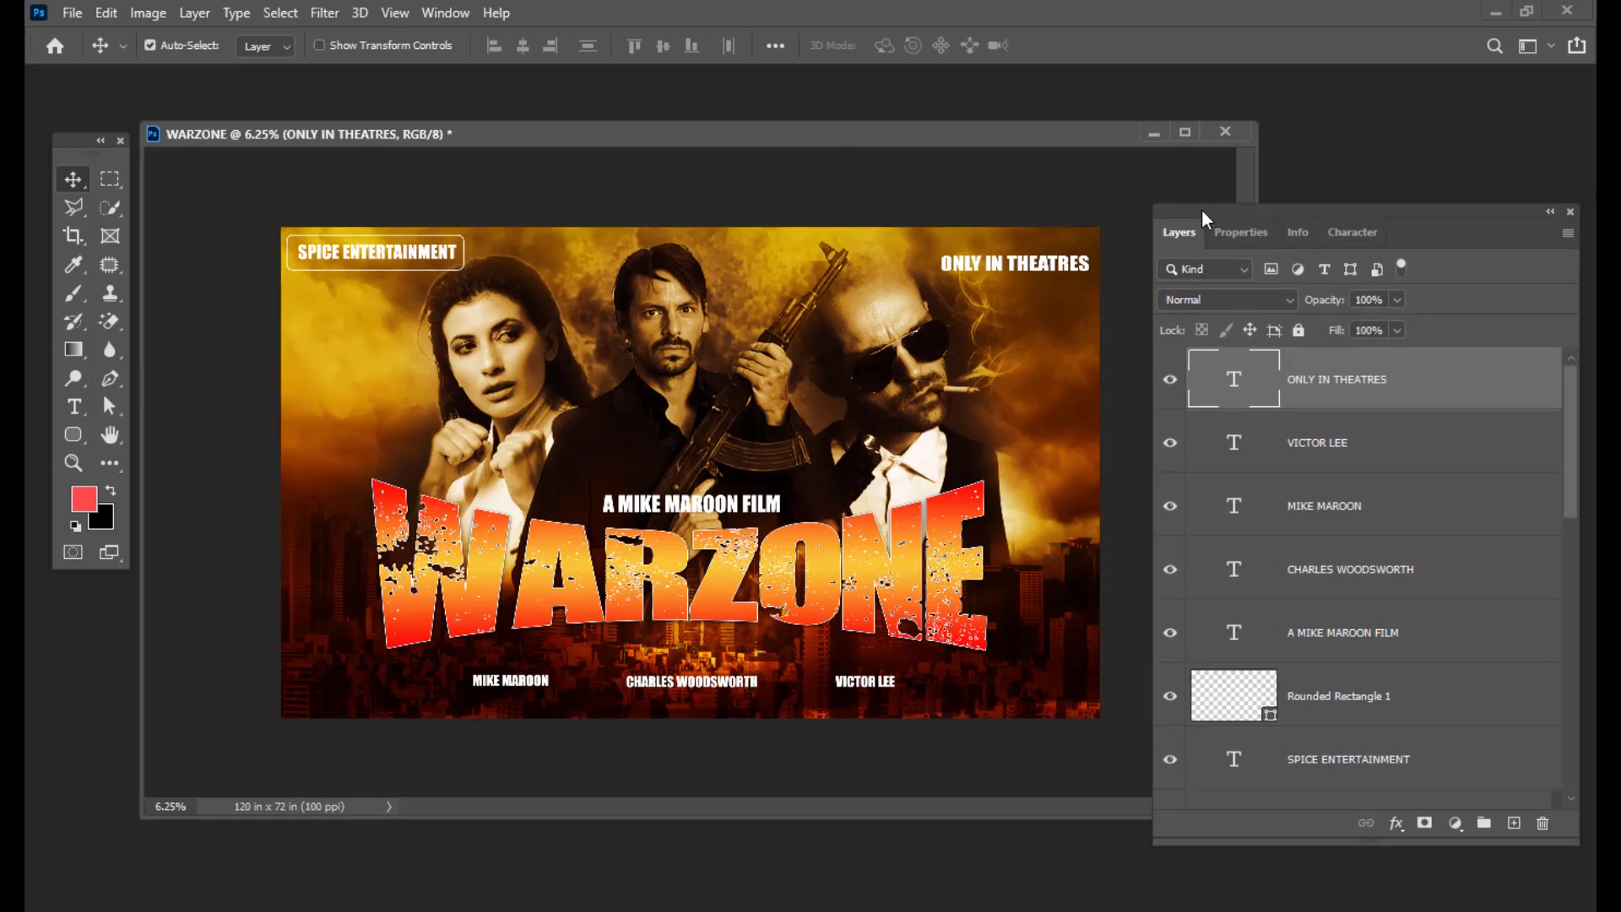
key(ctrl)
Step: Stamp all visible layers into a new merged Layer 8 with Ctrl+Alt+Shift+E
key(ctrl+shift+alt+e)
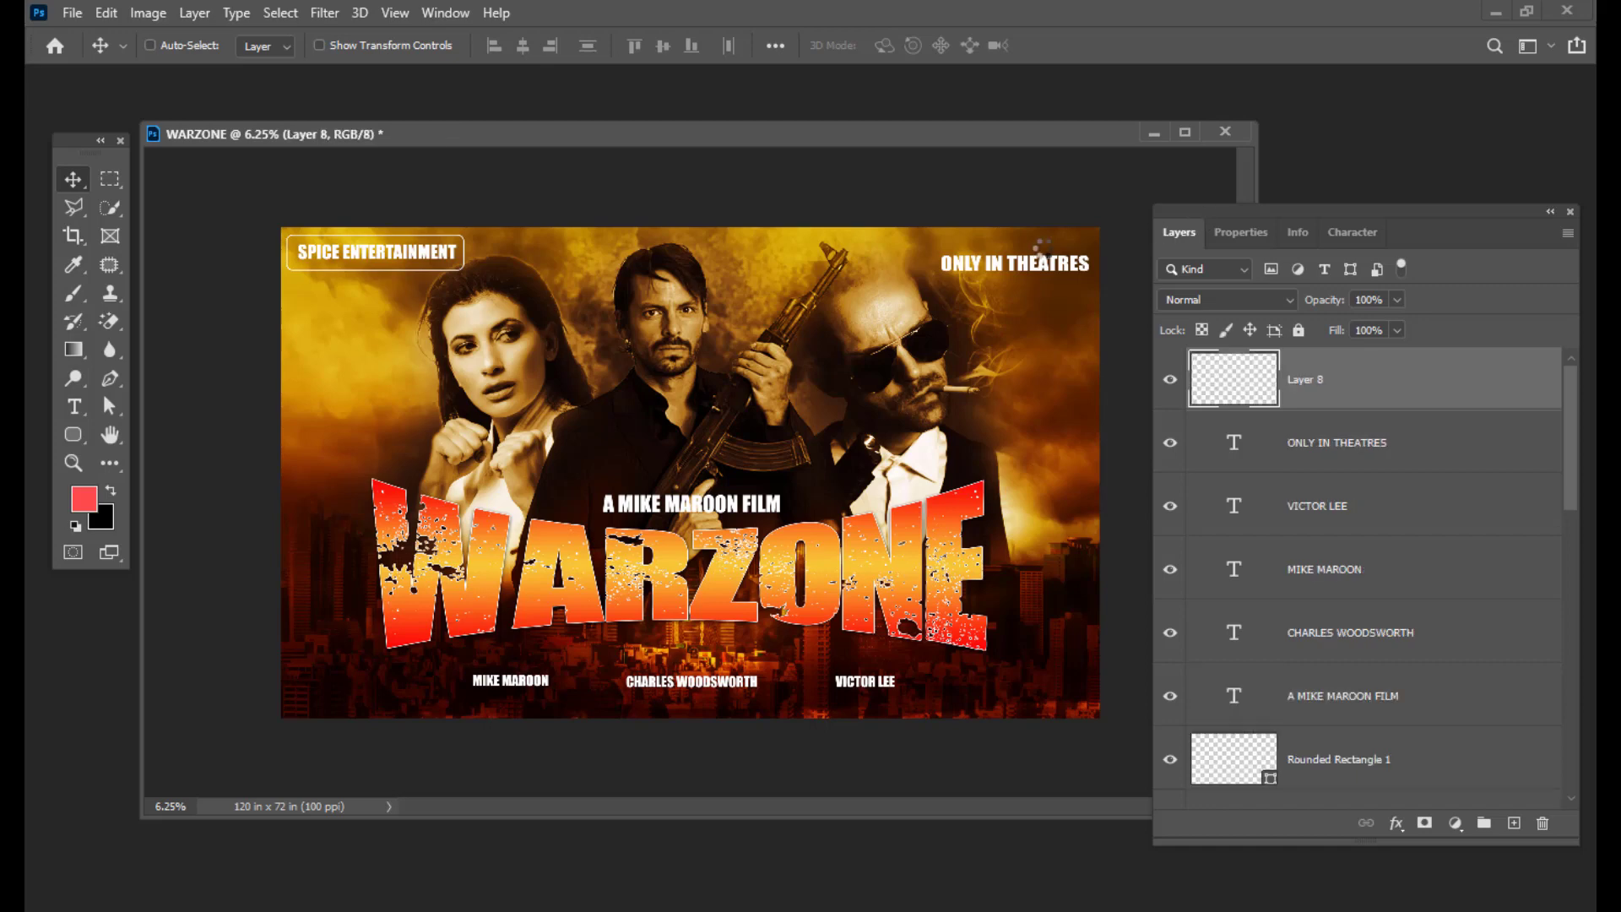
drag(1212, 221, 1245, 219)
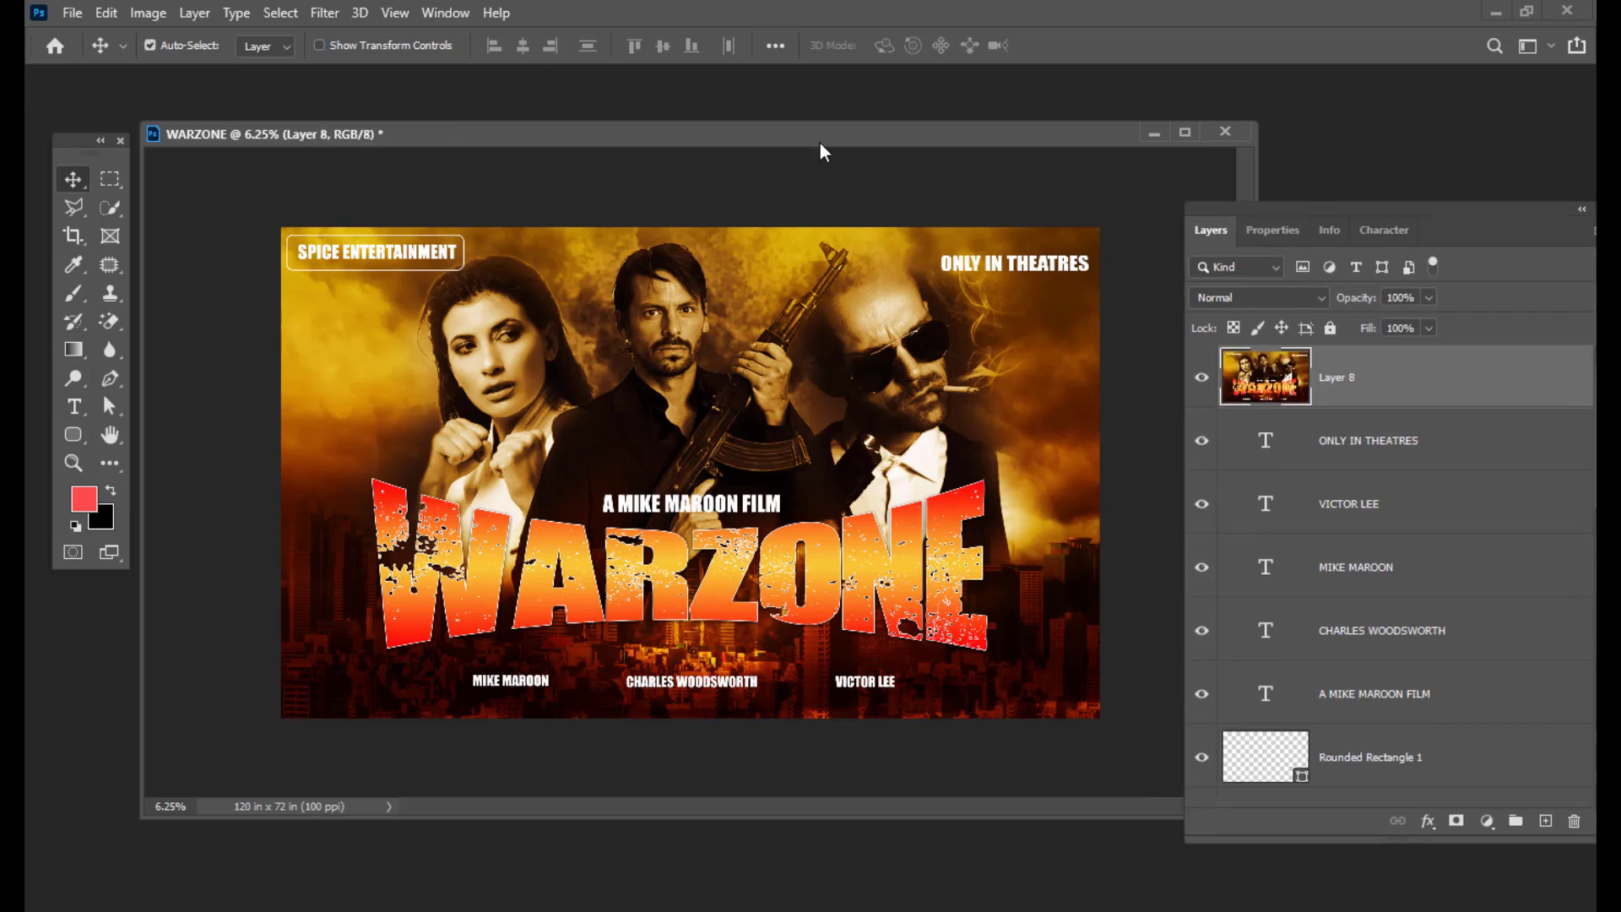
drag(824, 140, 825, 138)
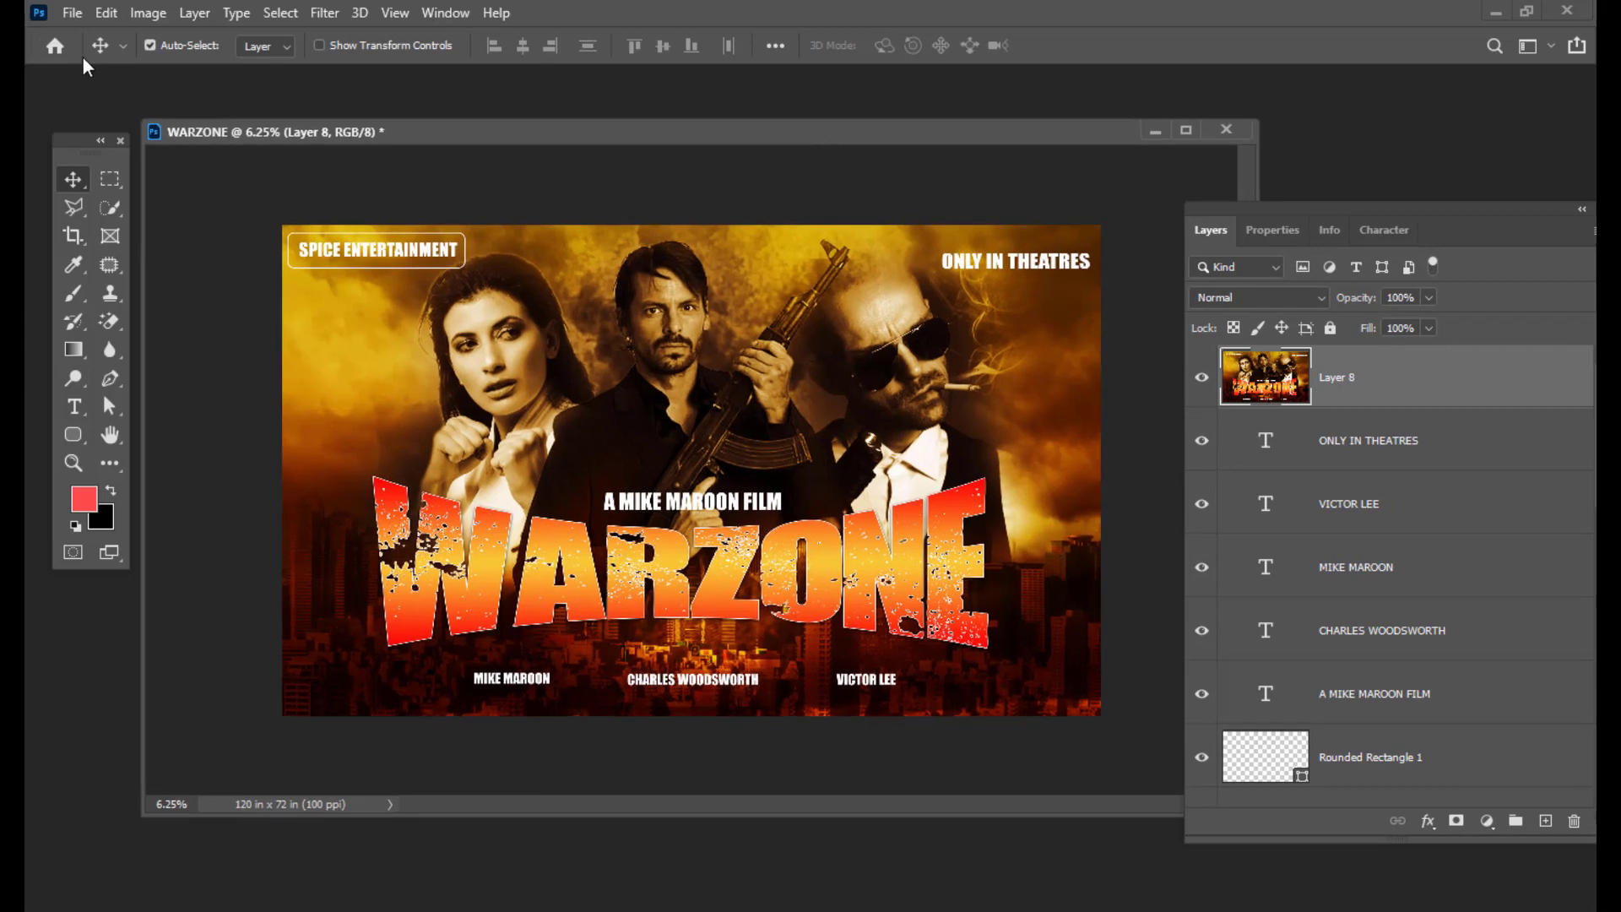
Step: Start File > Save As and dismiss the cloud/computer save location prompt
click(72, 14)
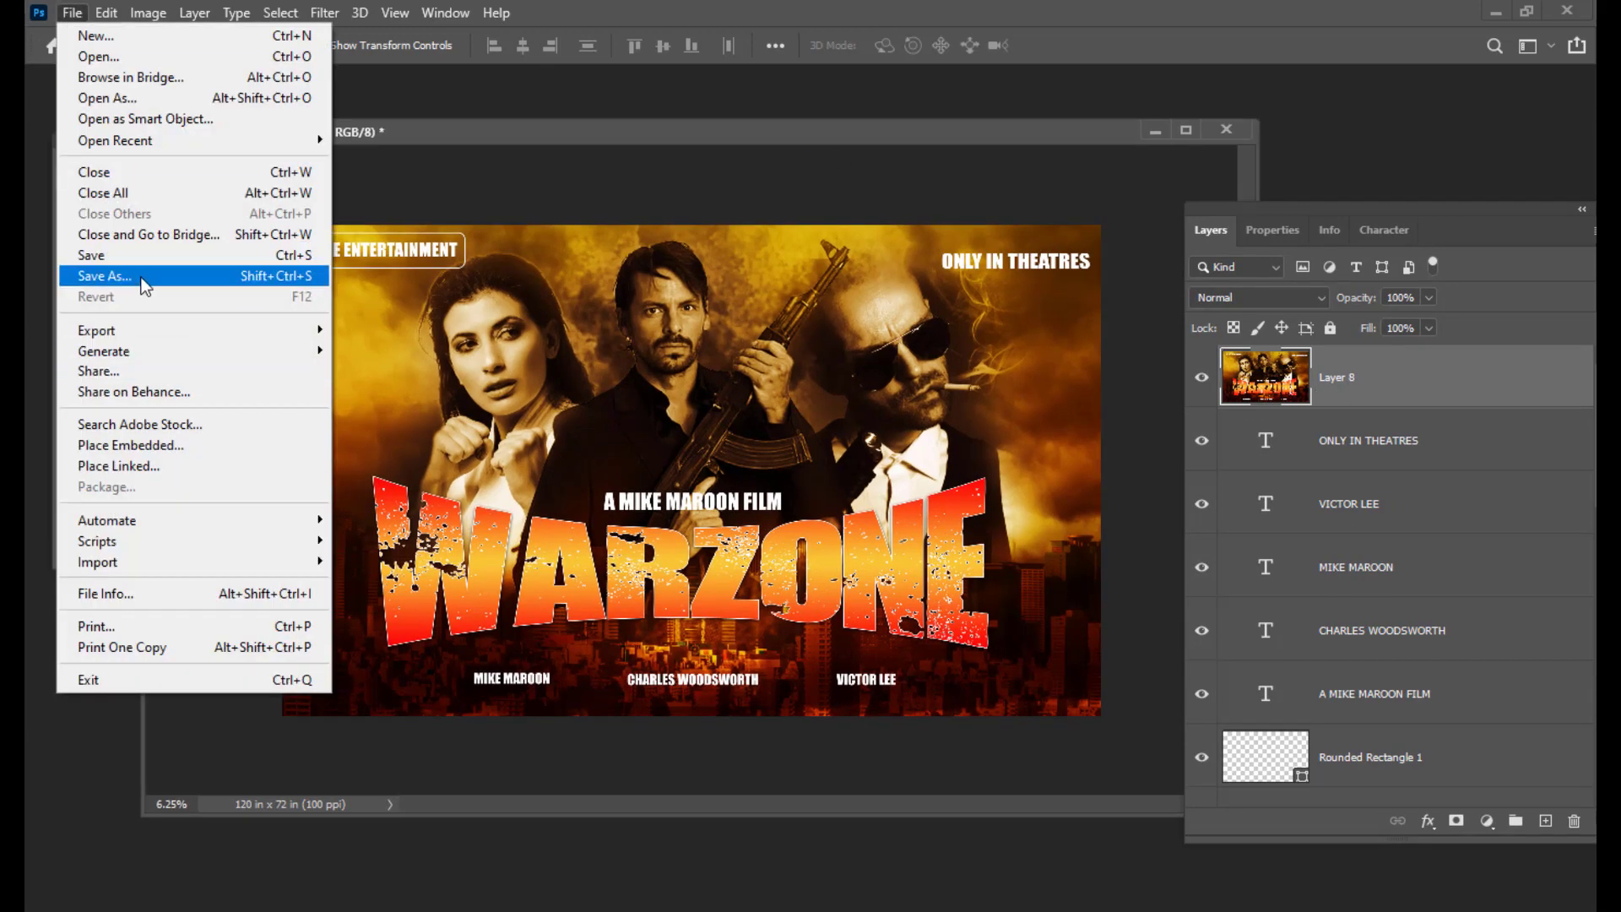
click(170, 276)
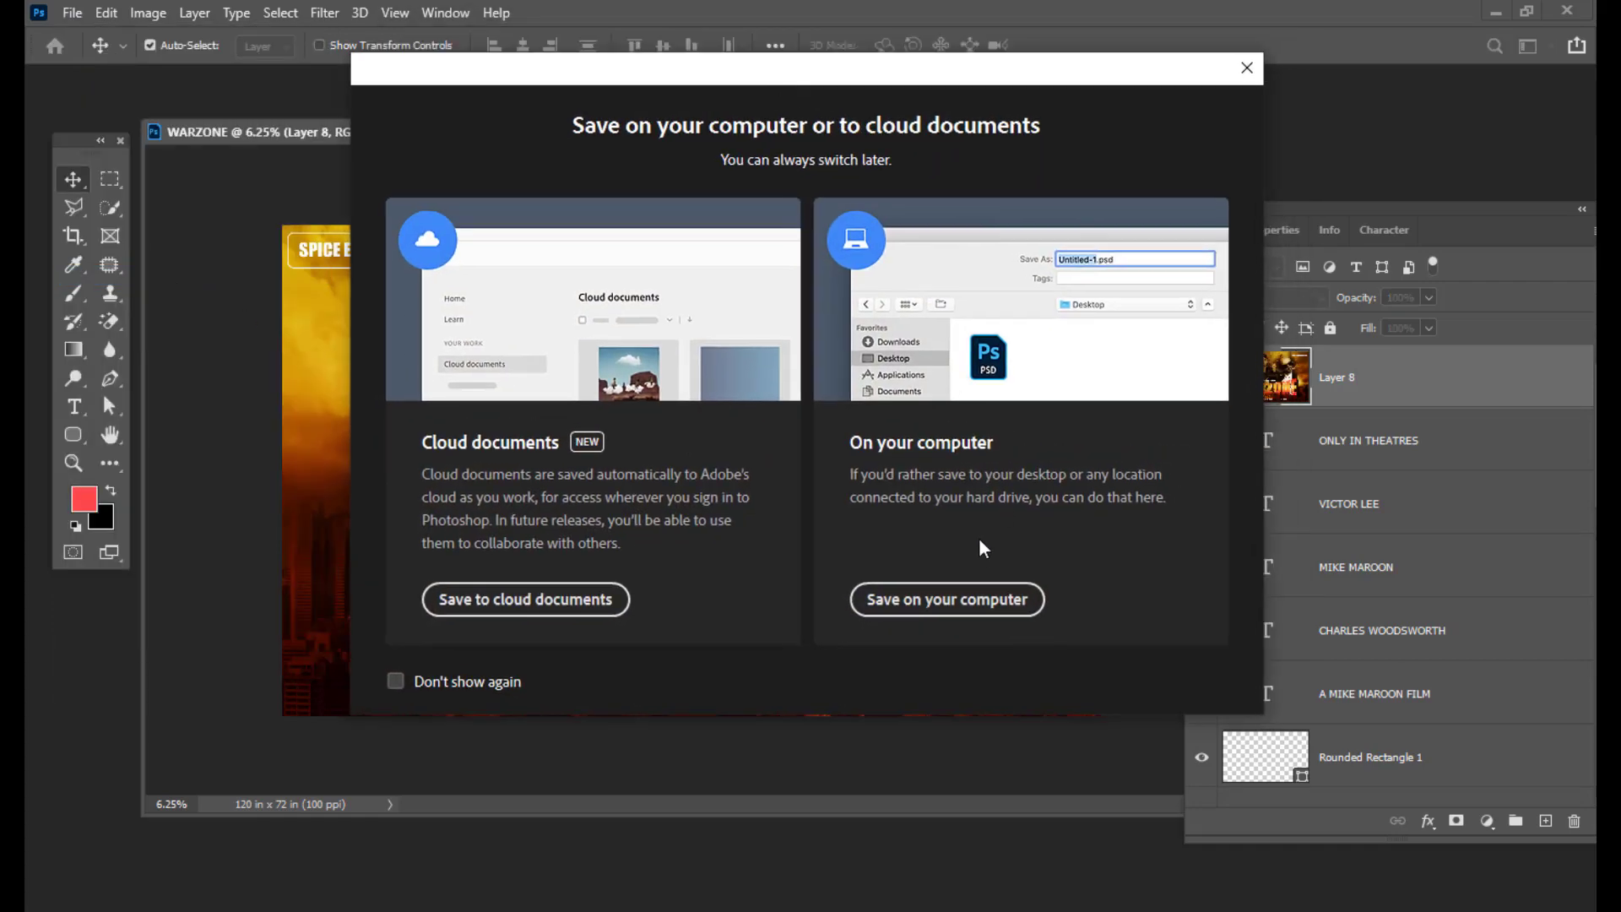
click(1245, 70)
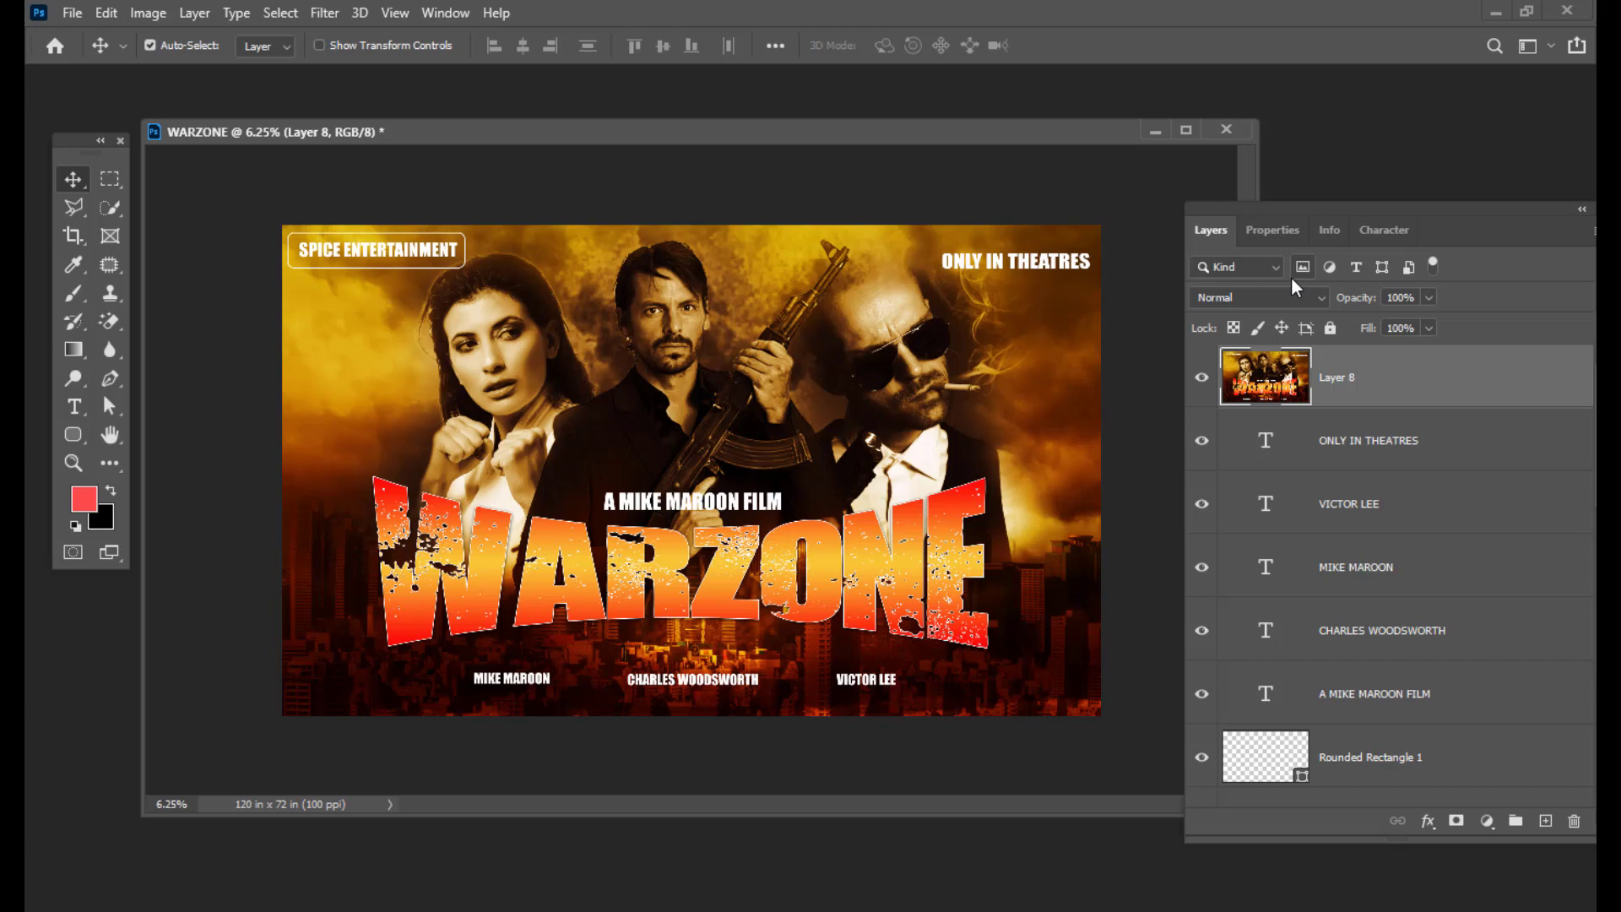
drag(672, 137, 662, 137)
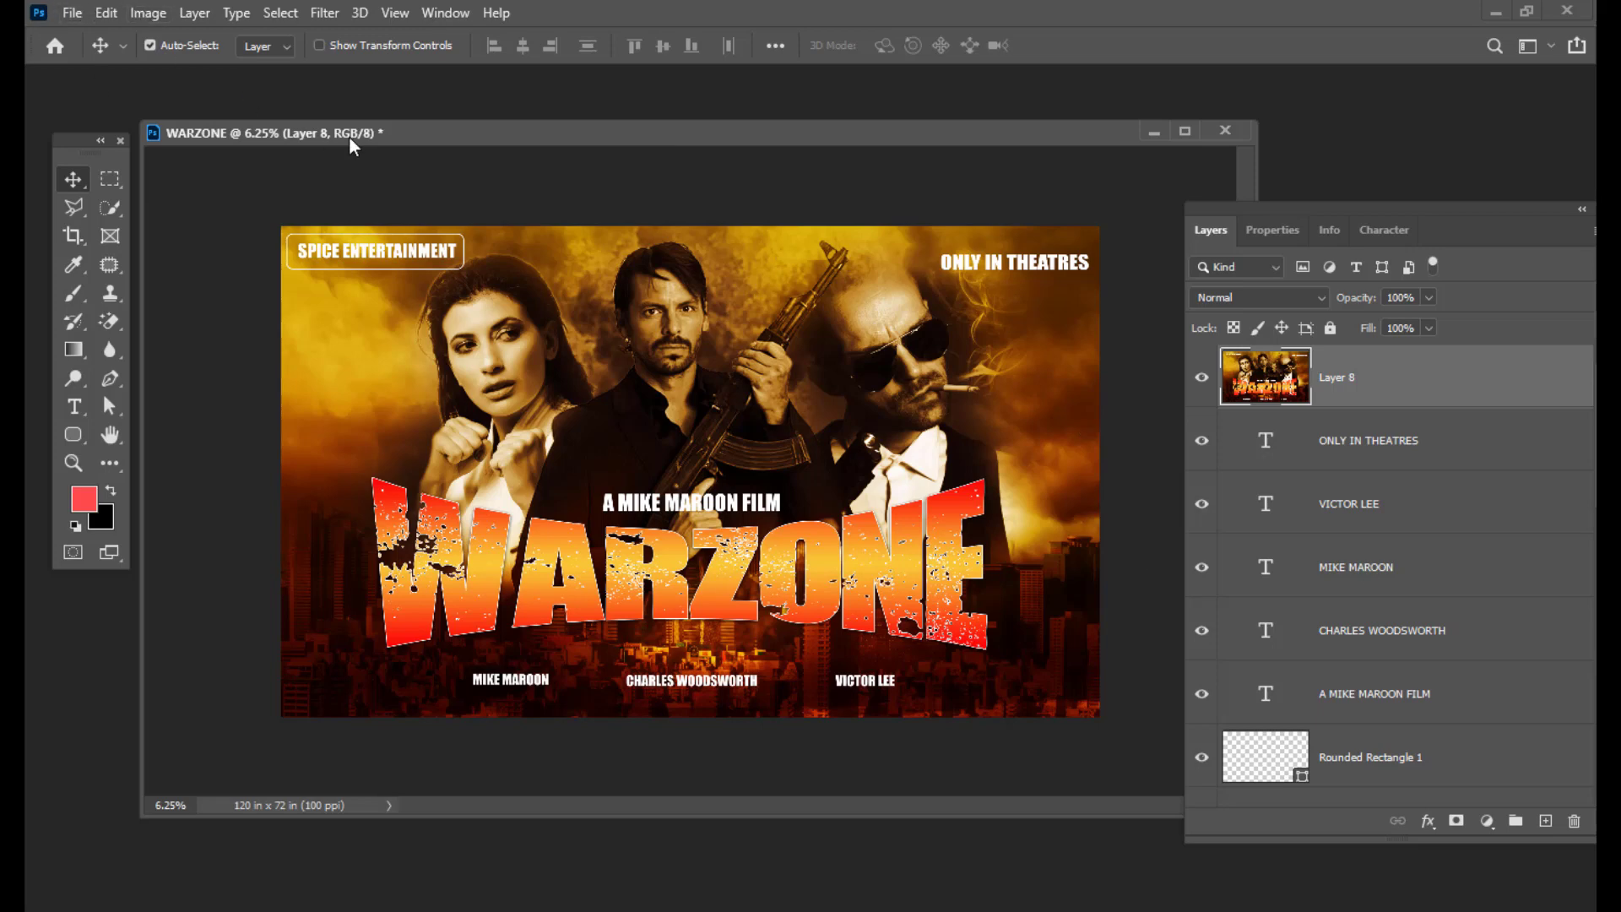
drag(349, 131, 346, 130)
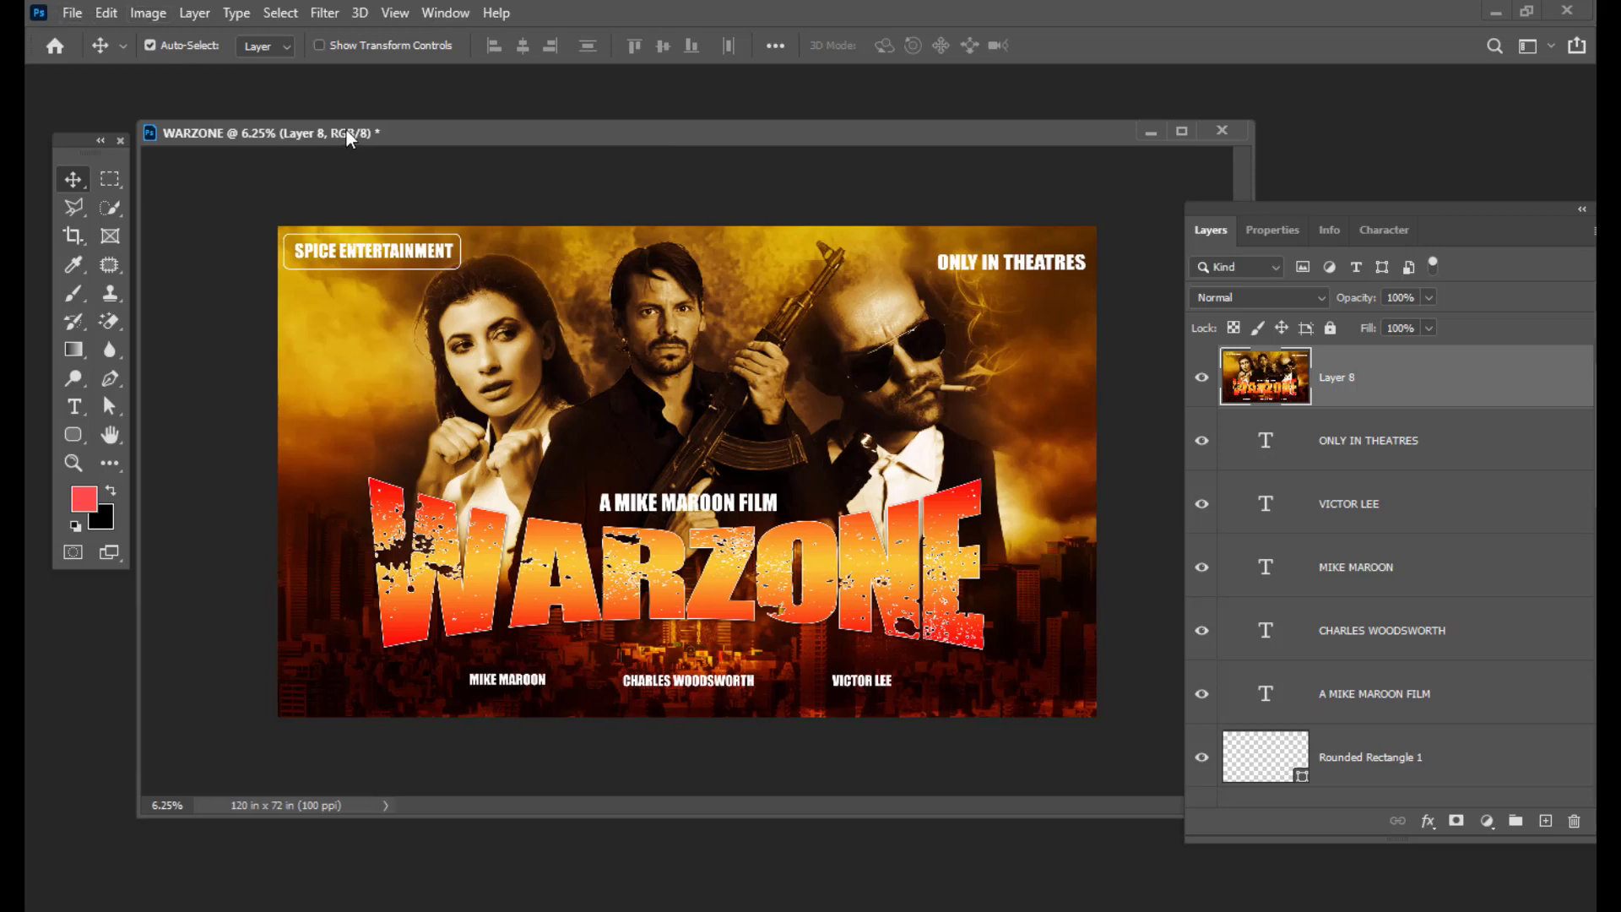
Step: Switch Image Mode to CMYK Color, discarding adjustment layers and accepting the default SWOP profile
click(148, 13)
mouse_move(159, 37)
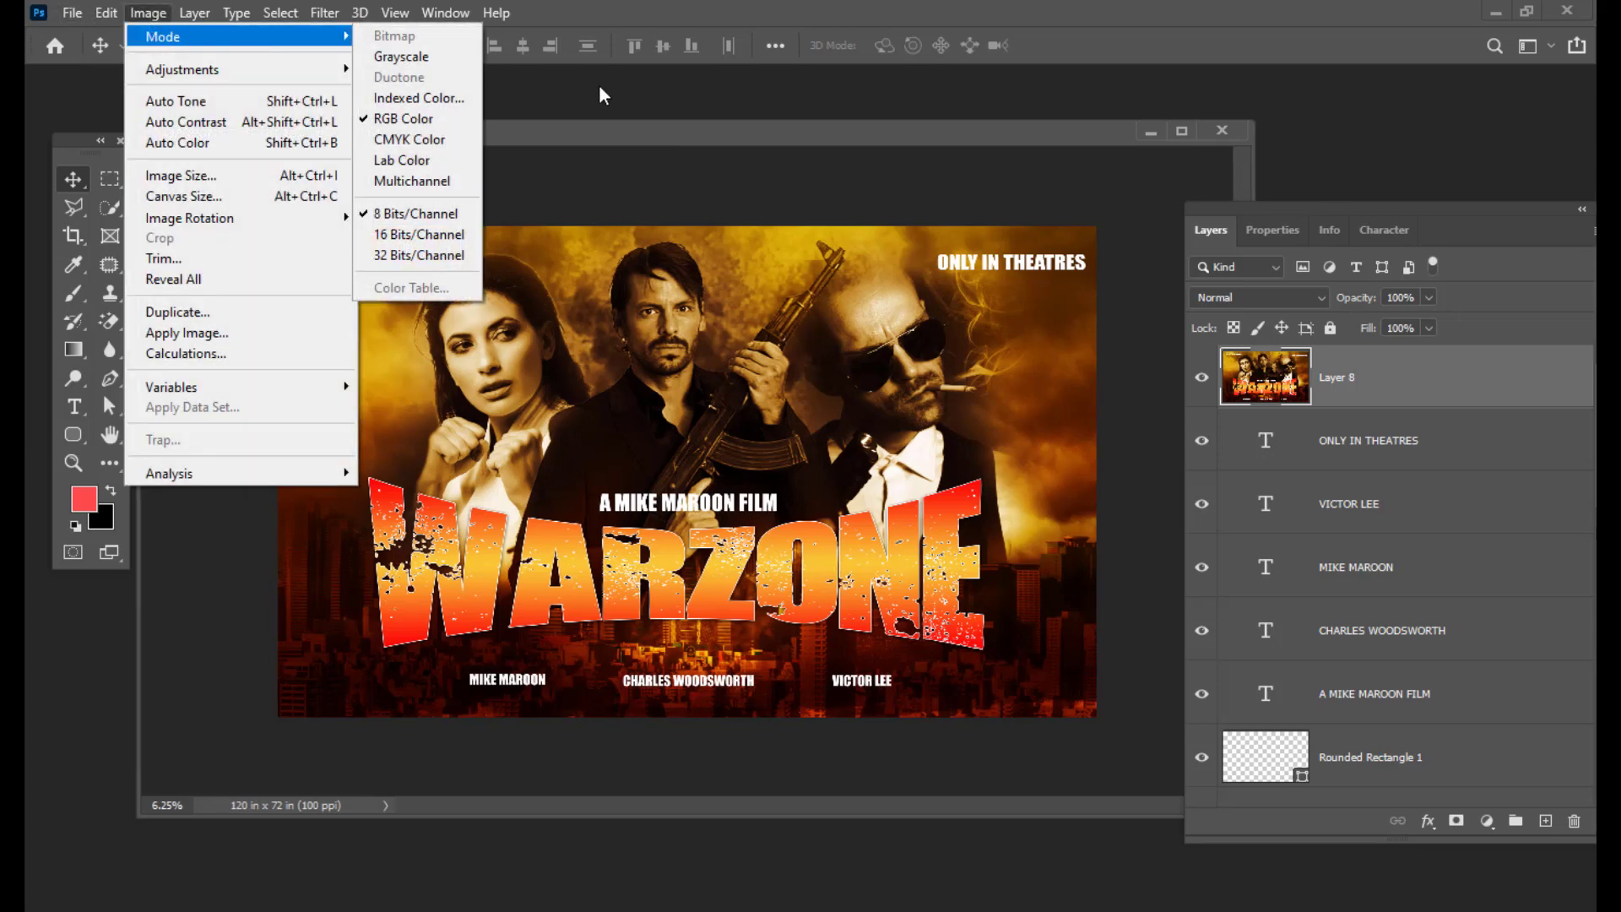
click(451, 145)
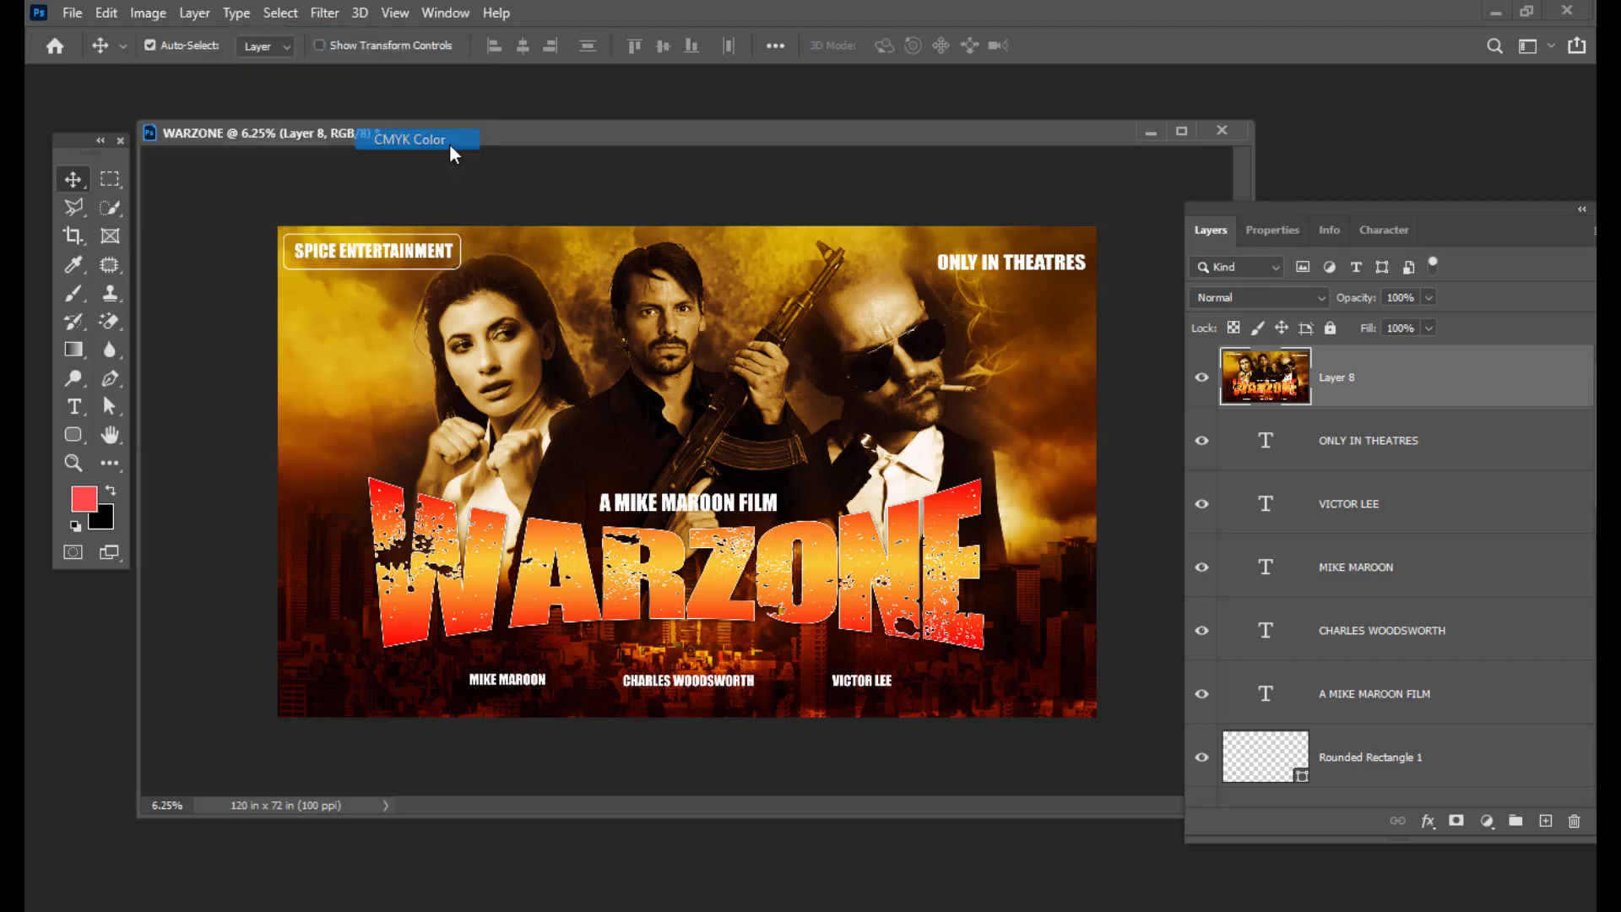
drag(839, 306, 919, 180)
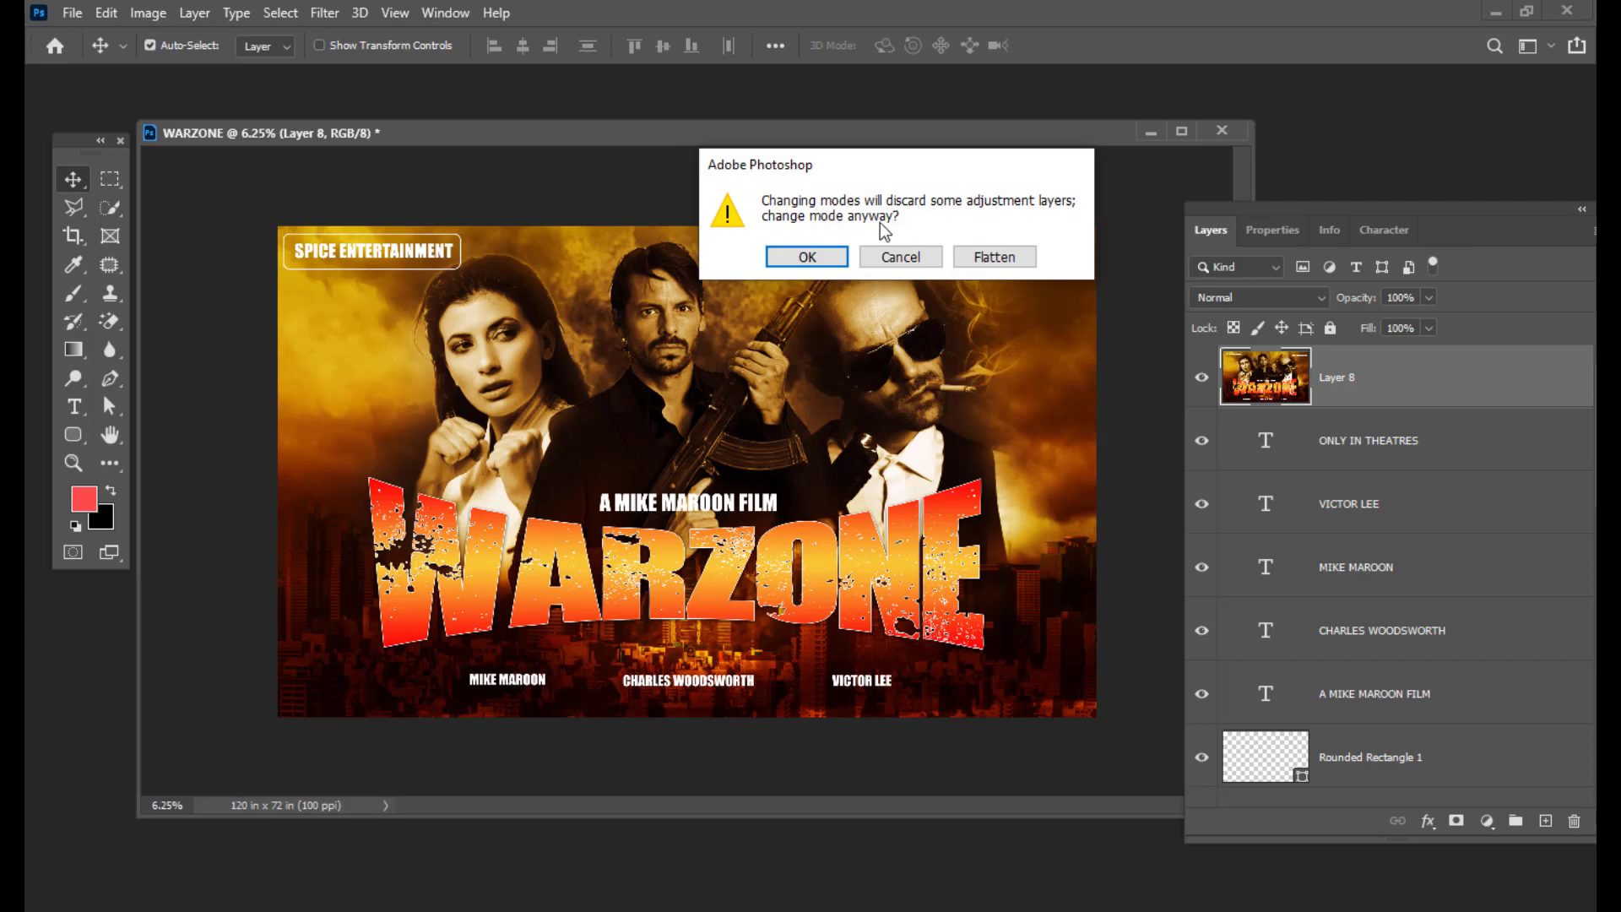
drag(849, 163, 975, 168)
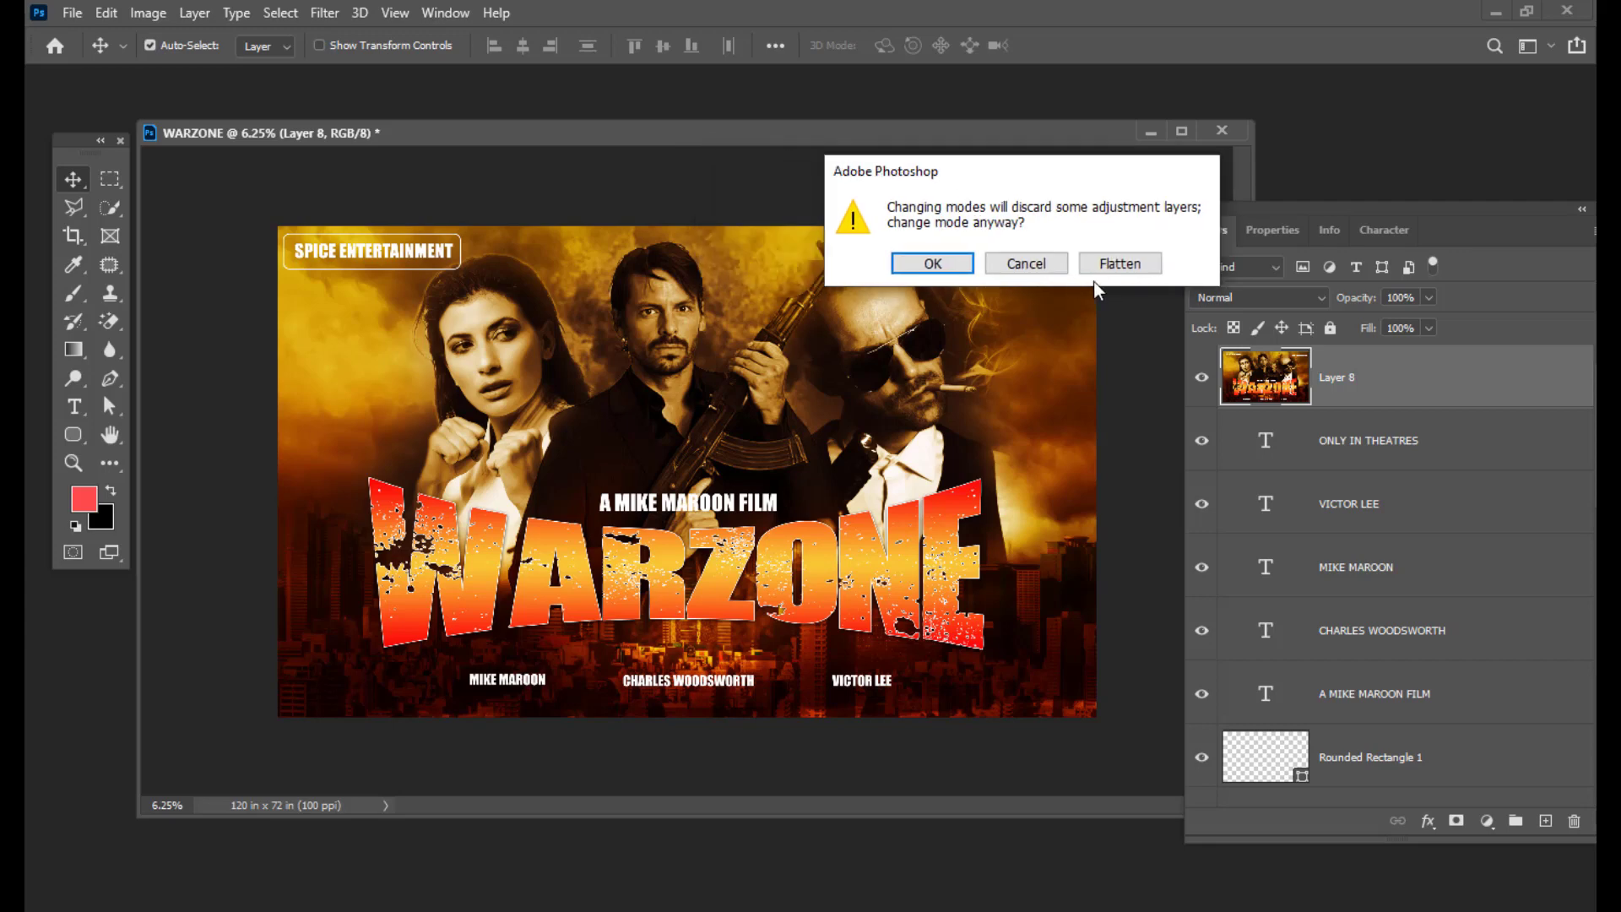
click(933, 263)
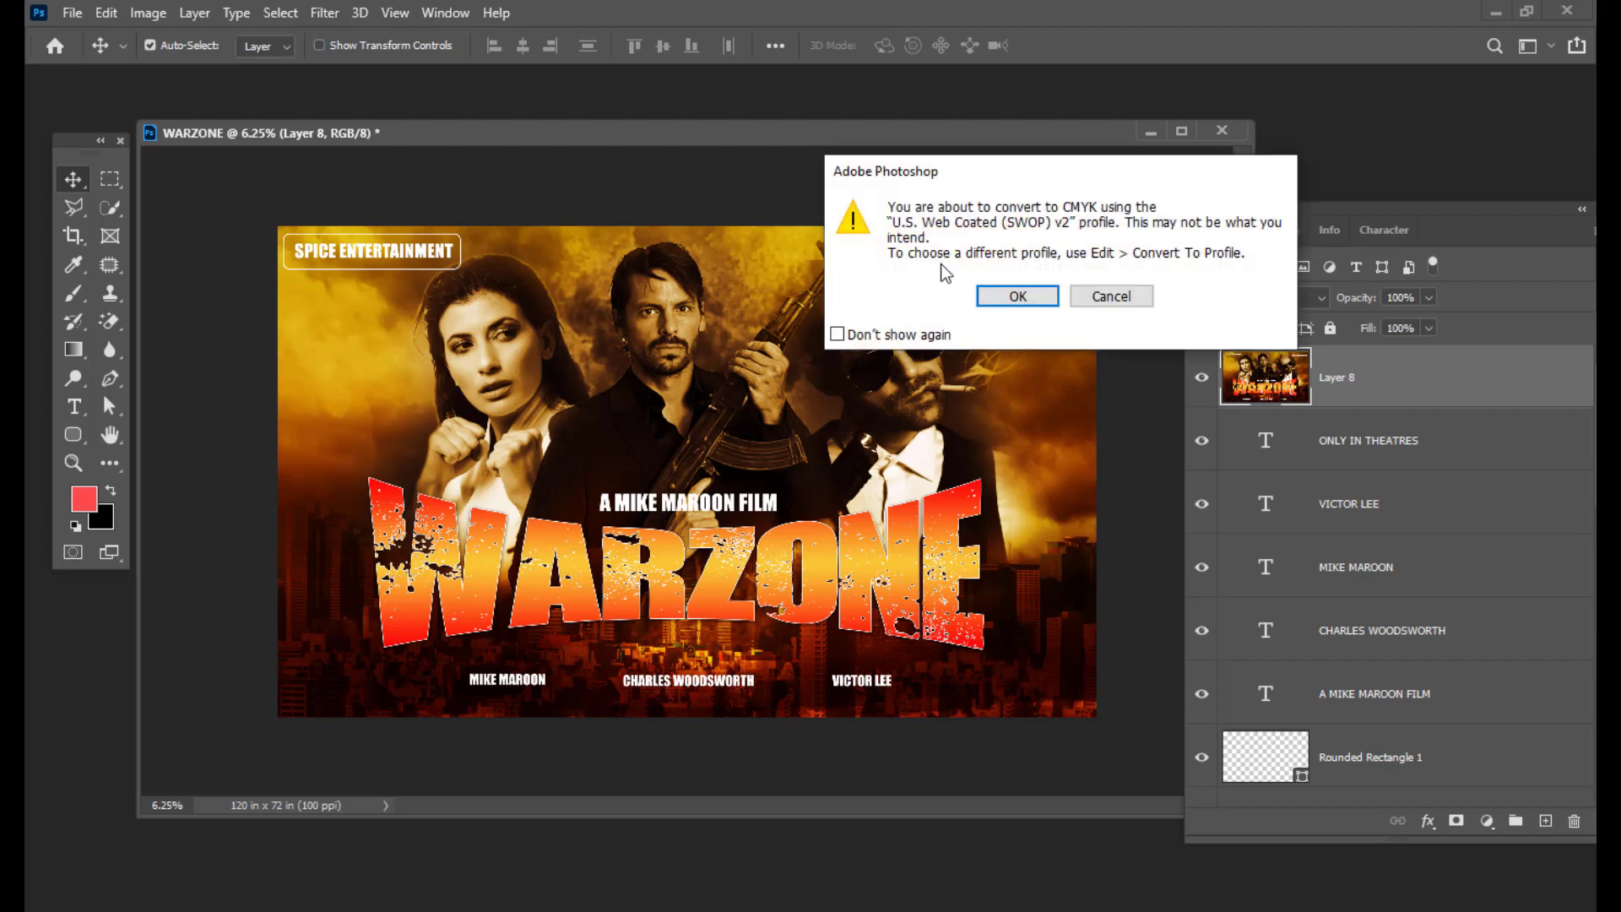
click(1021, 298)
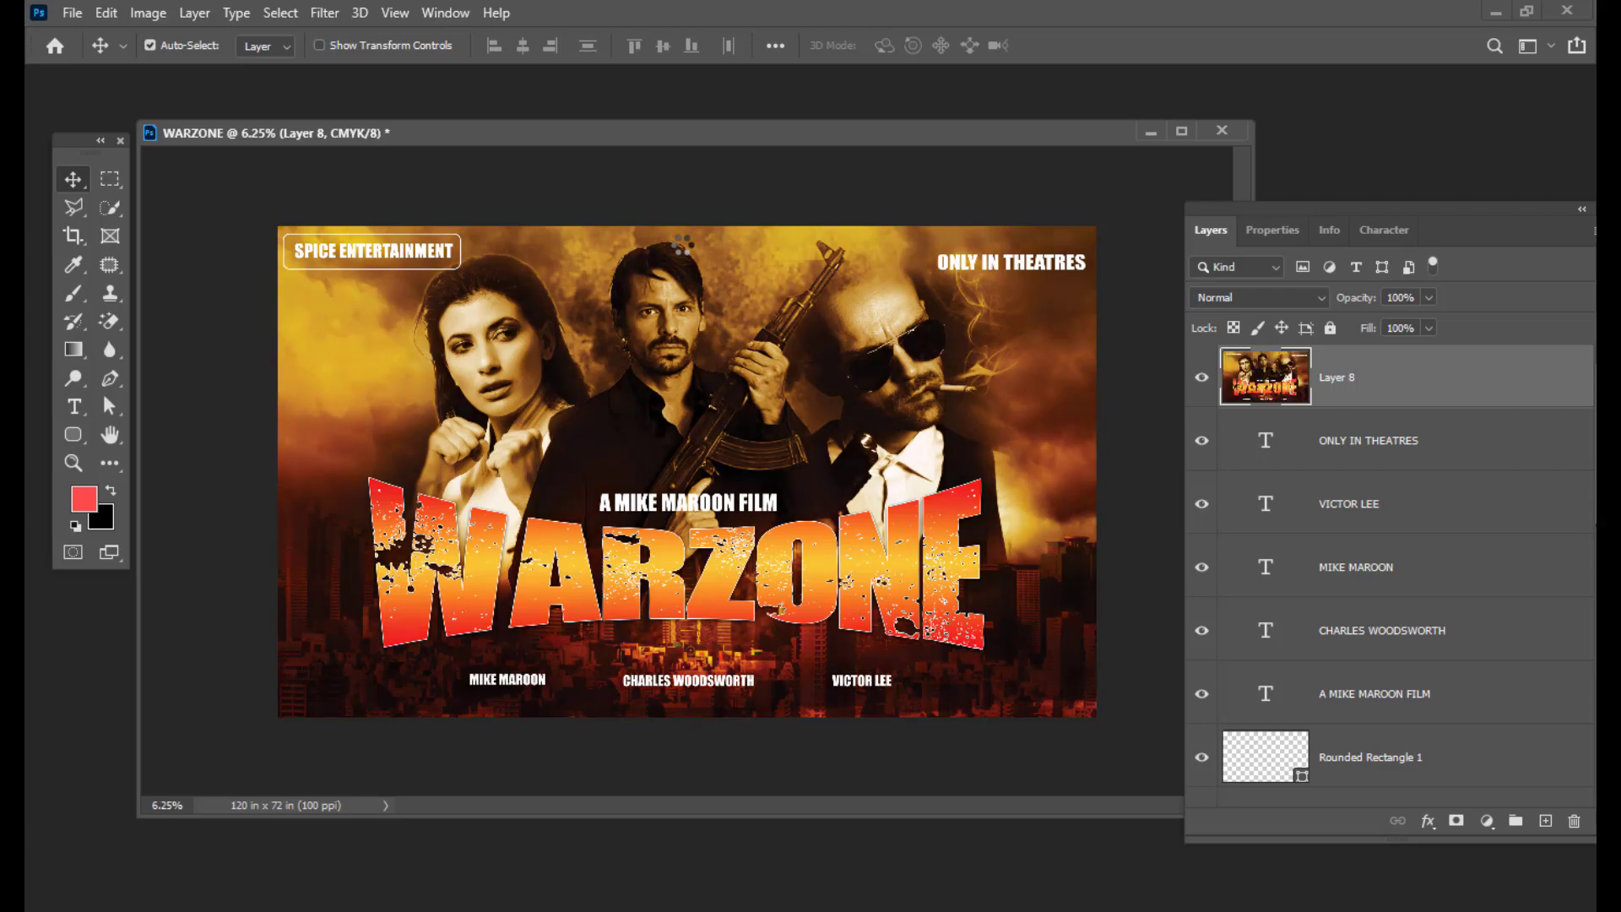
drag(639, 120, 648, 138)
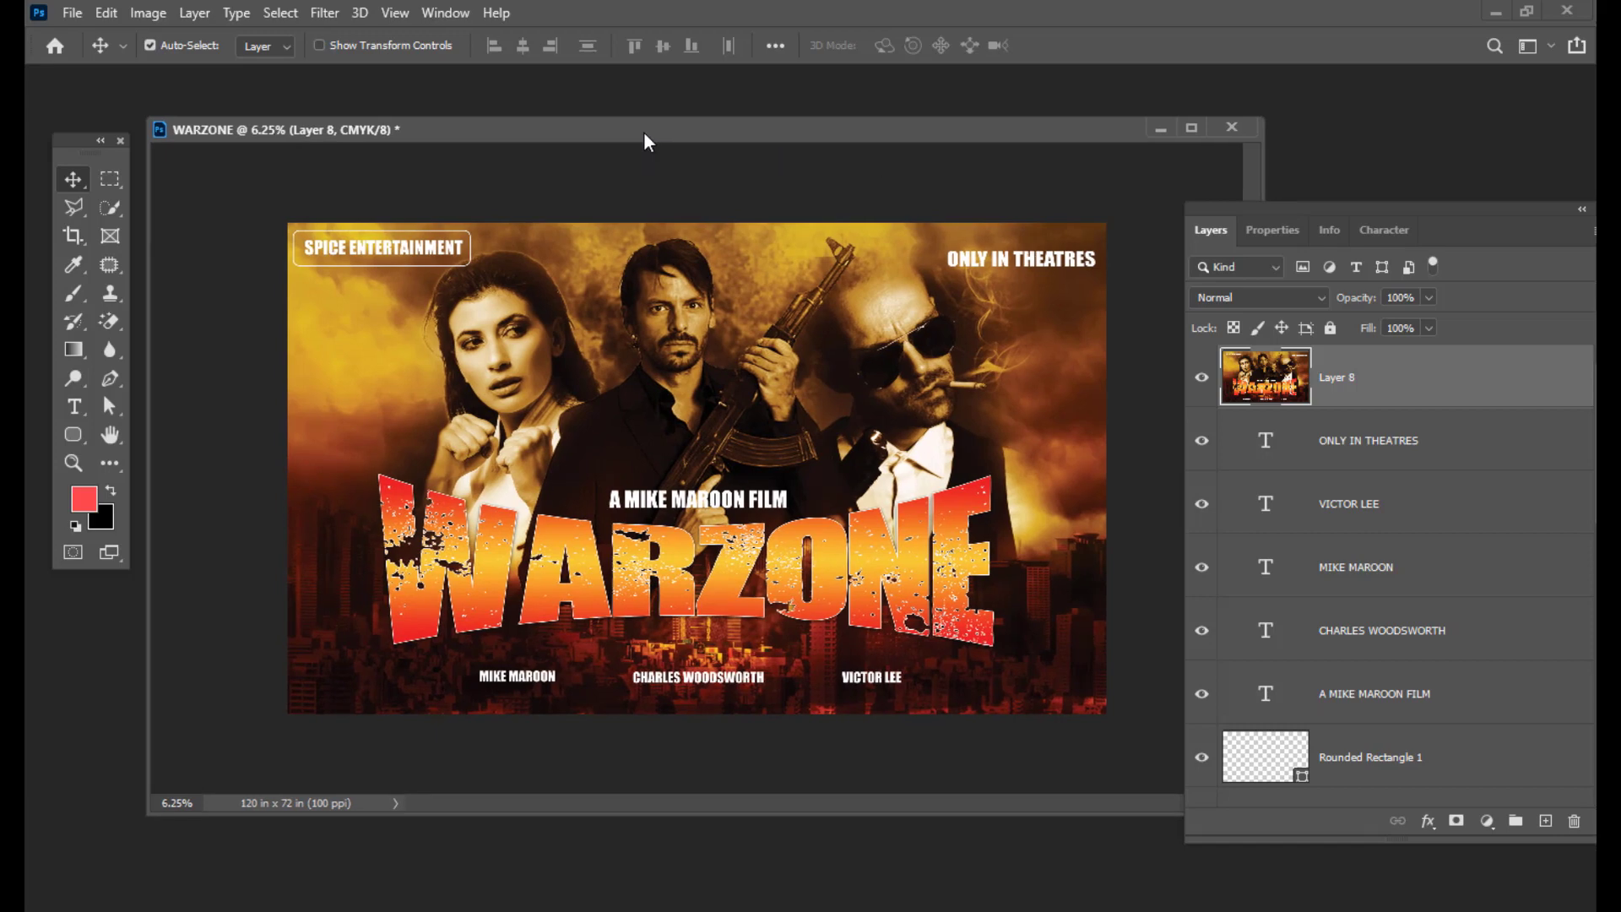
Step: Save As on this computer to the Desktop with JPEG as the format
click(72, 13)
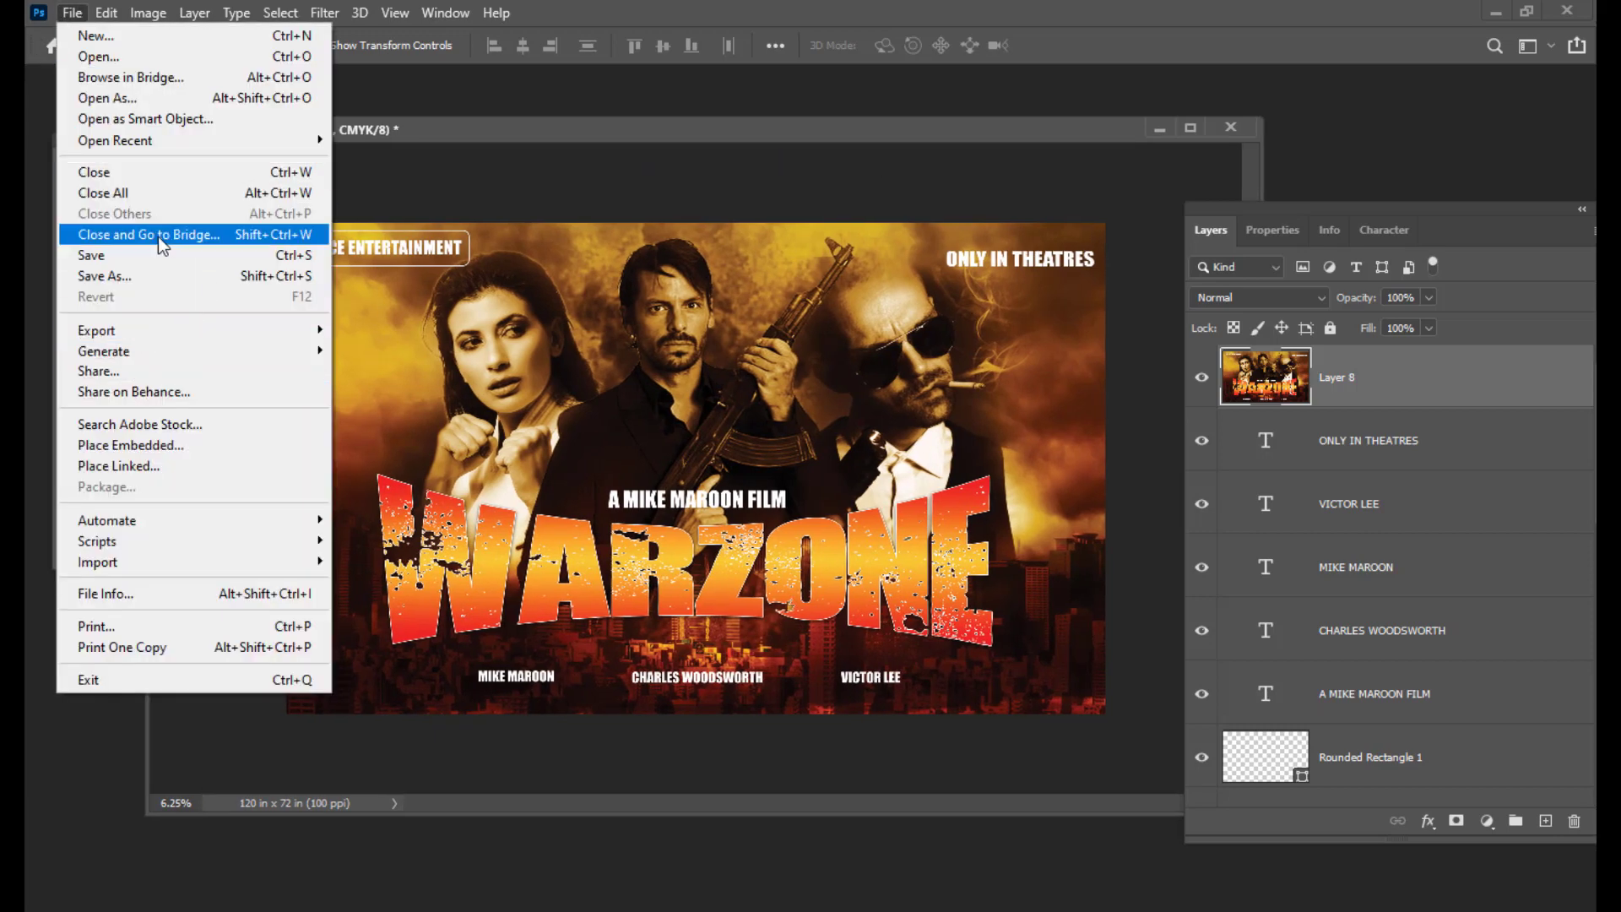
click(133, 275)
click(962, 599)
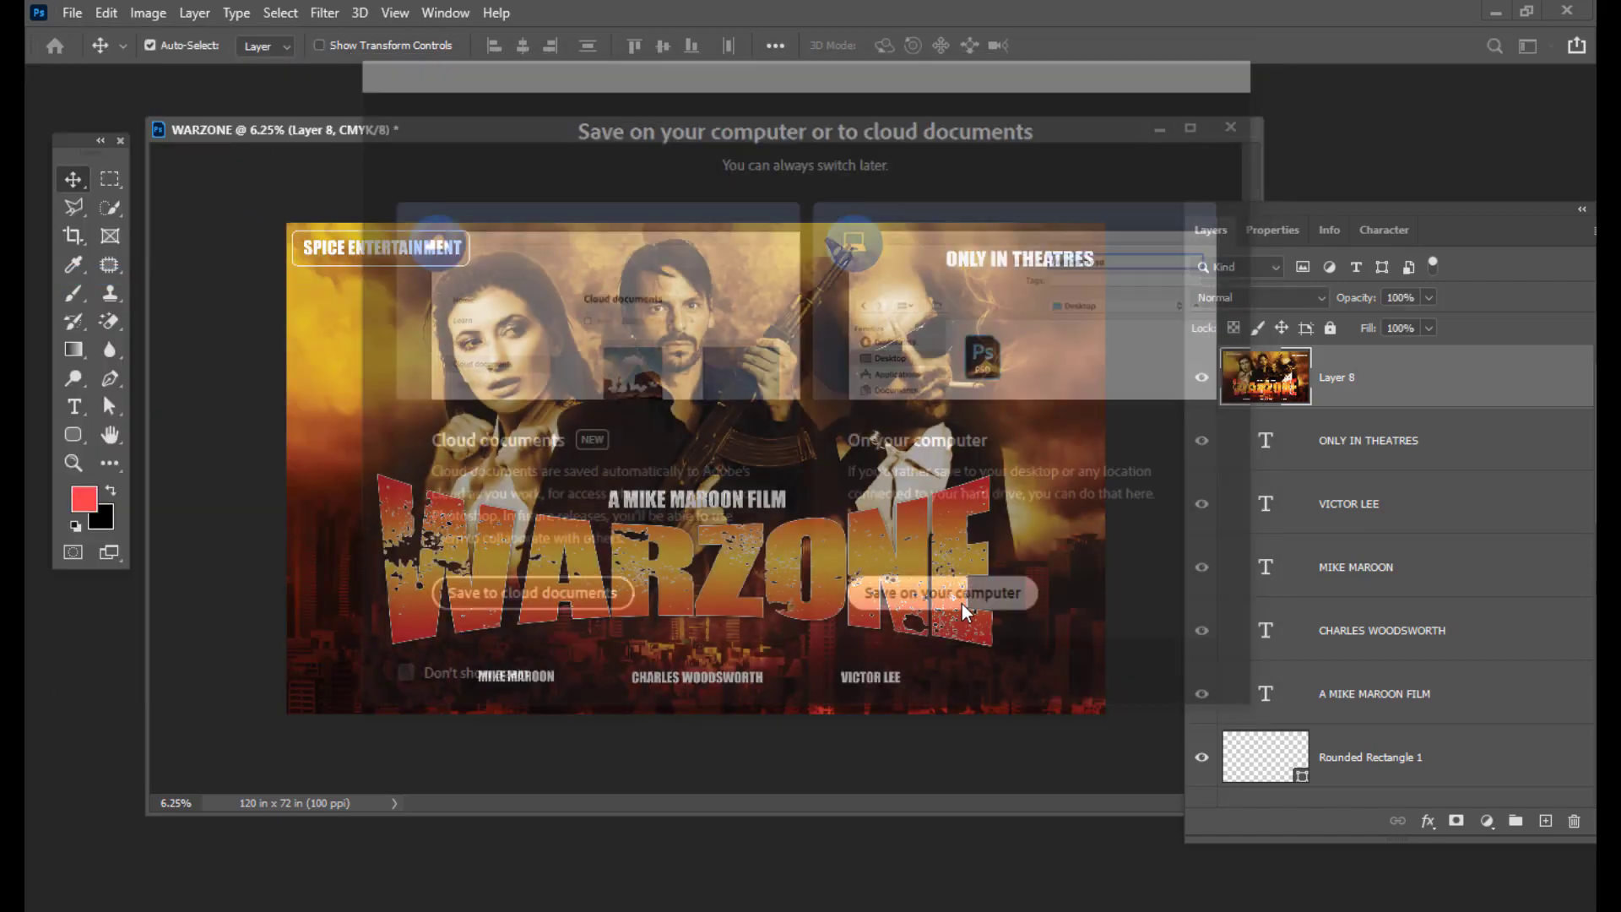
click(124, 171)
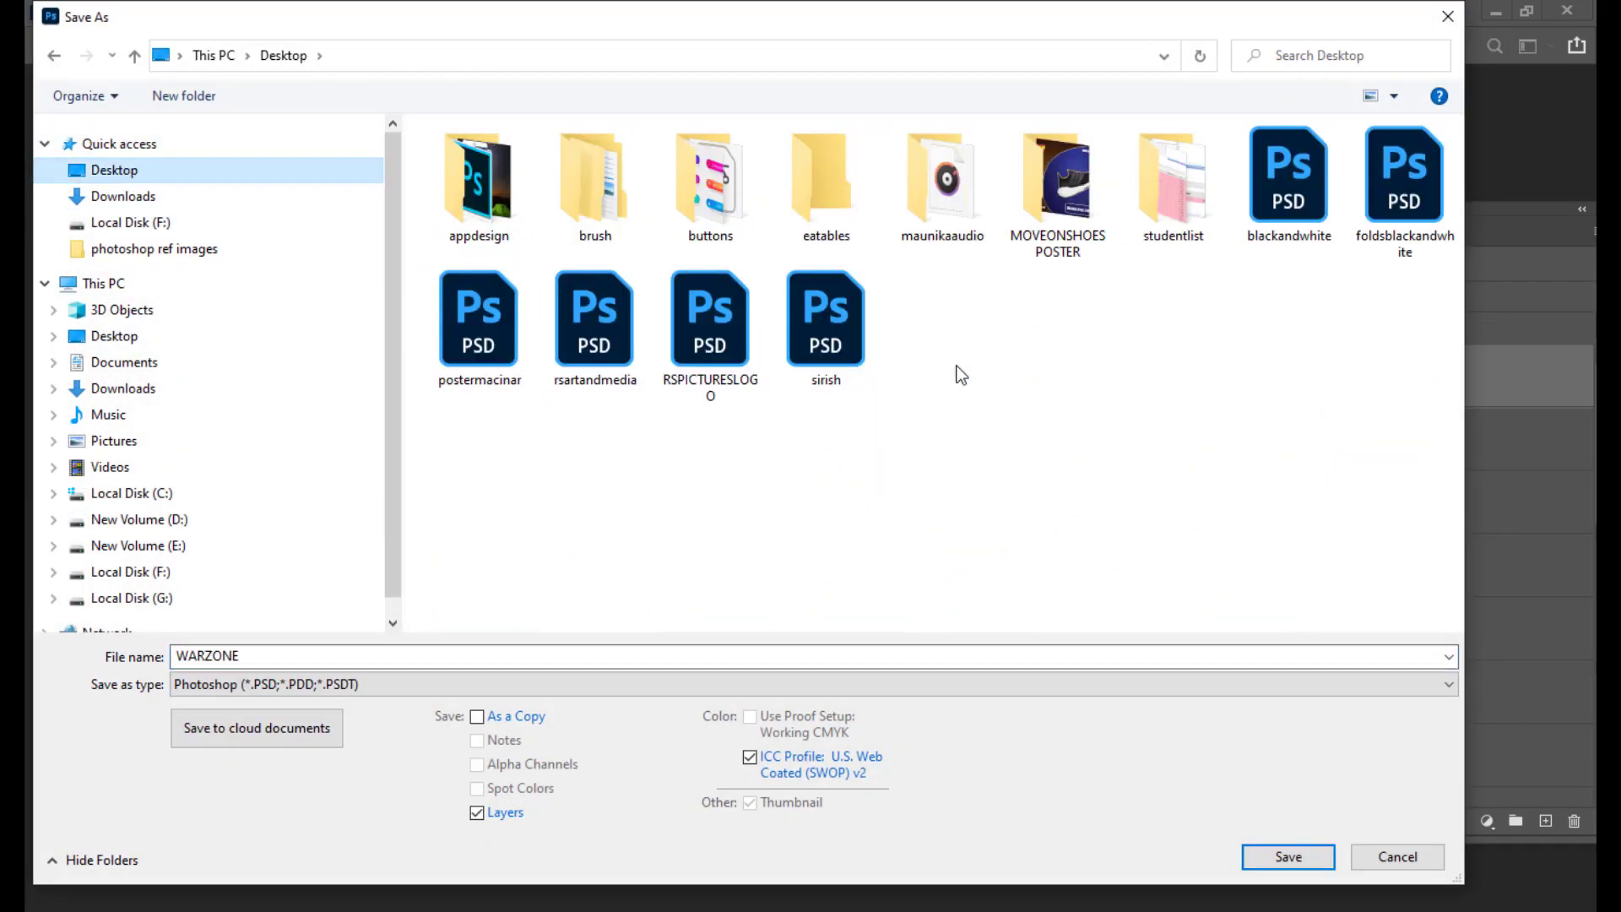
click(318, 686)
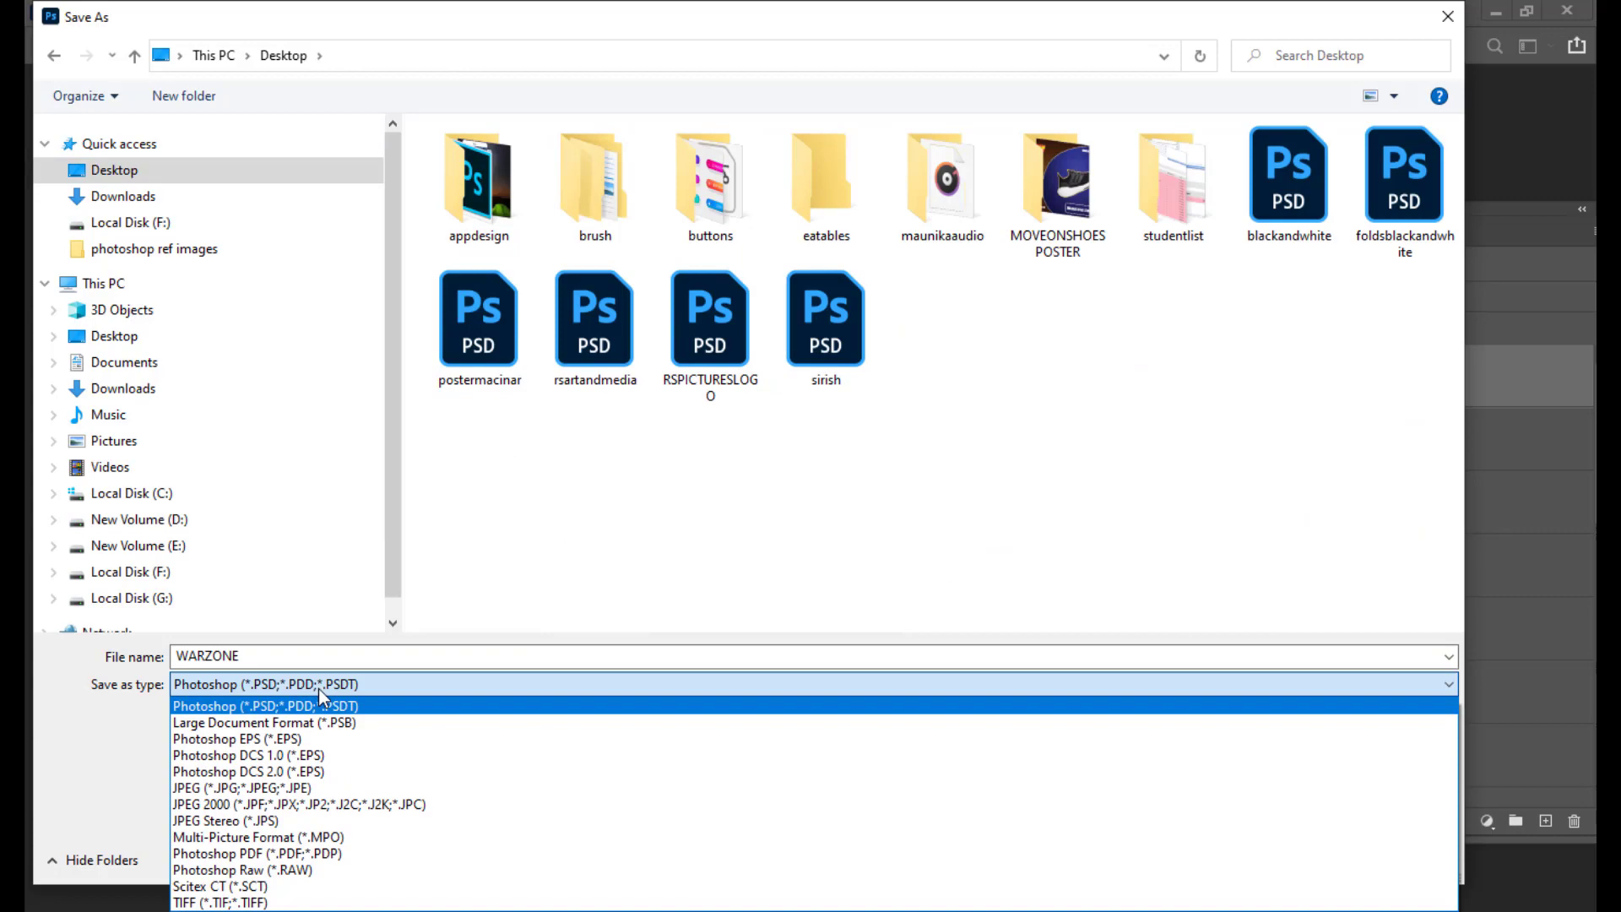
click(238, 787)
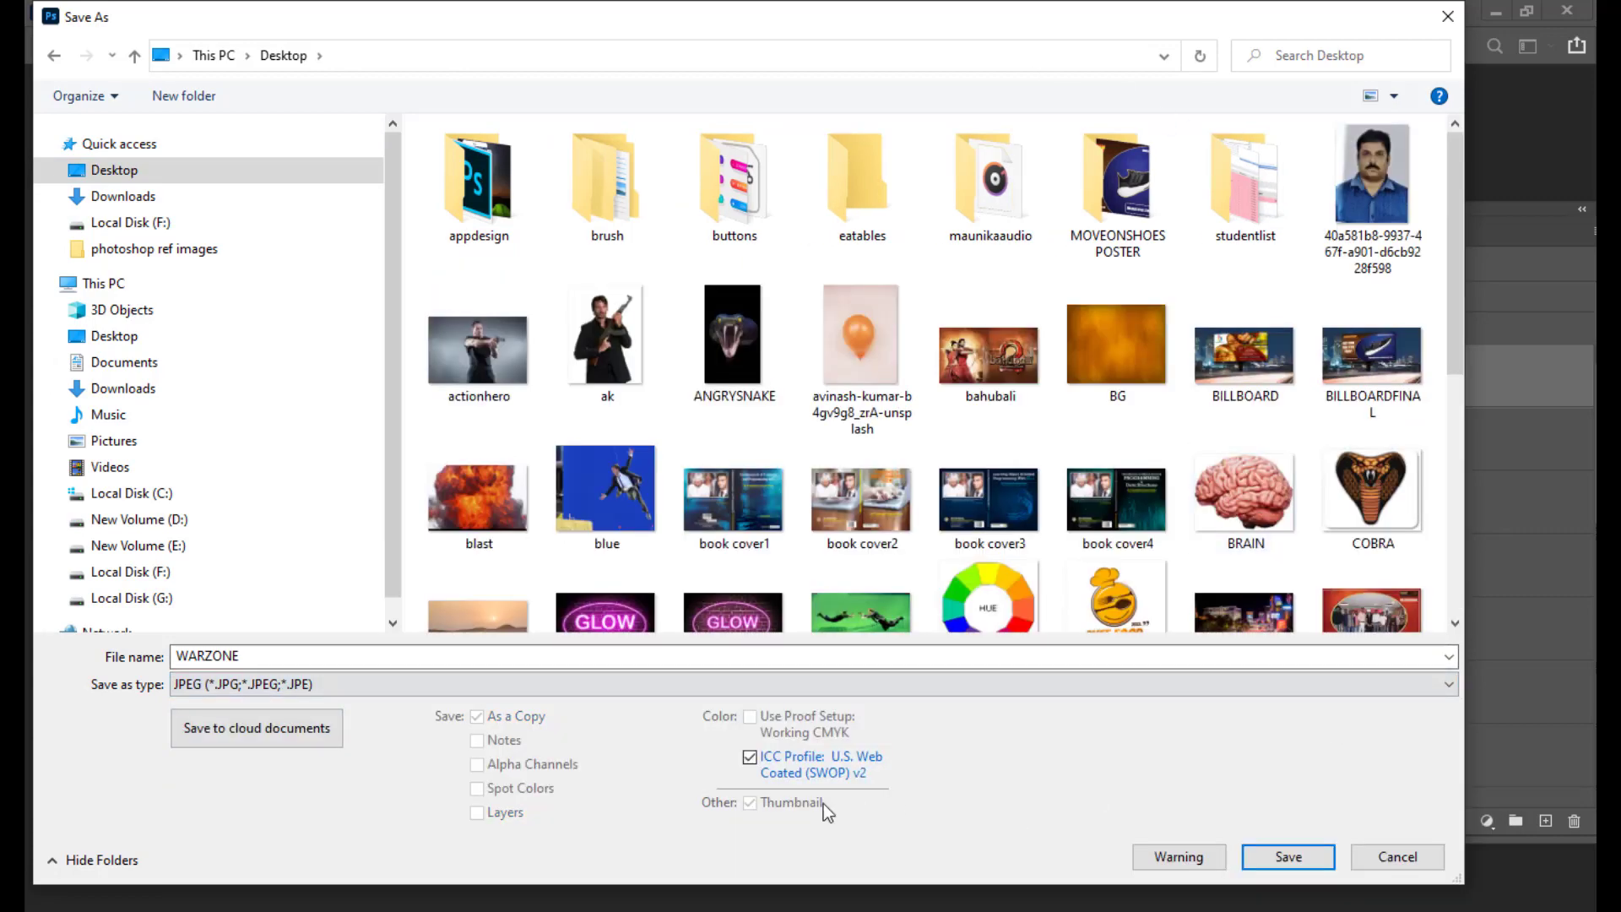
Step: Save WARZONE at JPEG Quality 11 Maximum, then open WARZONE.jpg from the desktop
click(1284, 857)
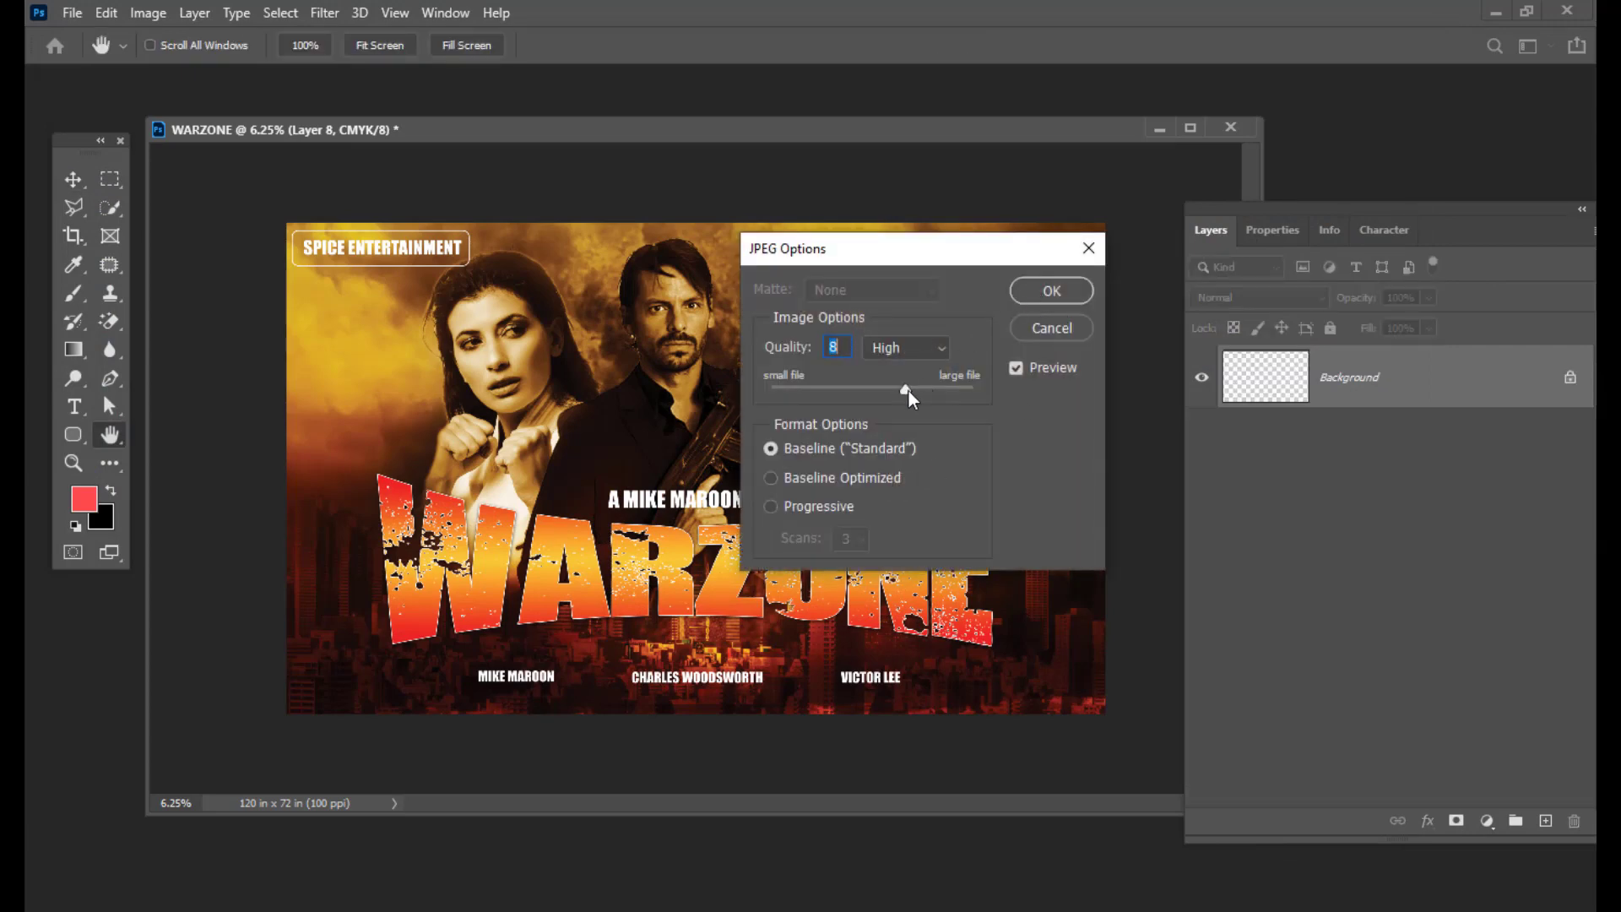
click(964, 390)
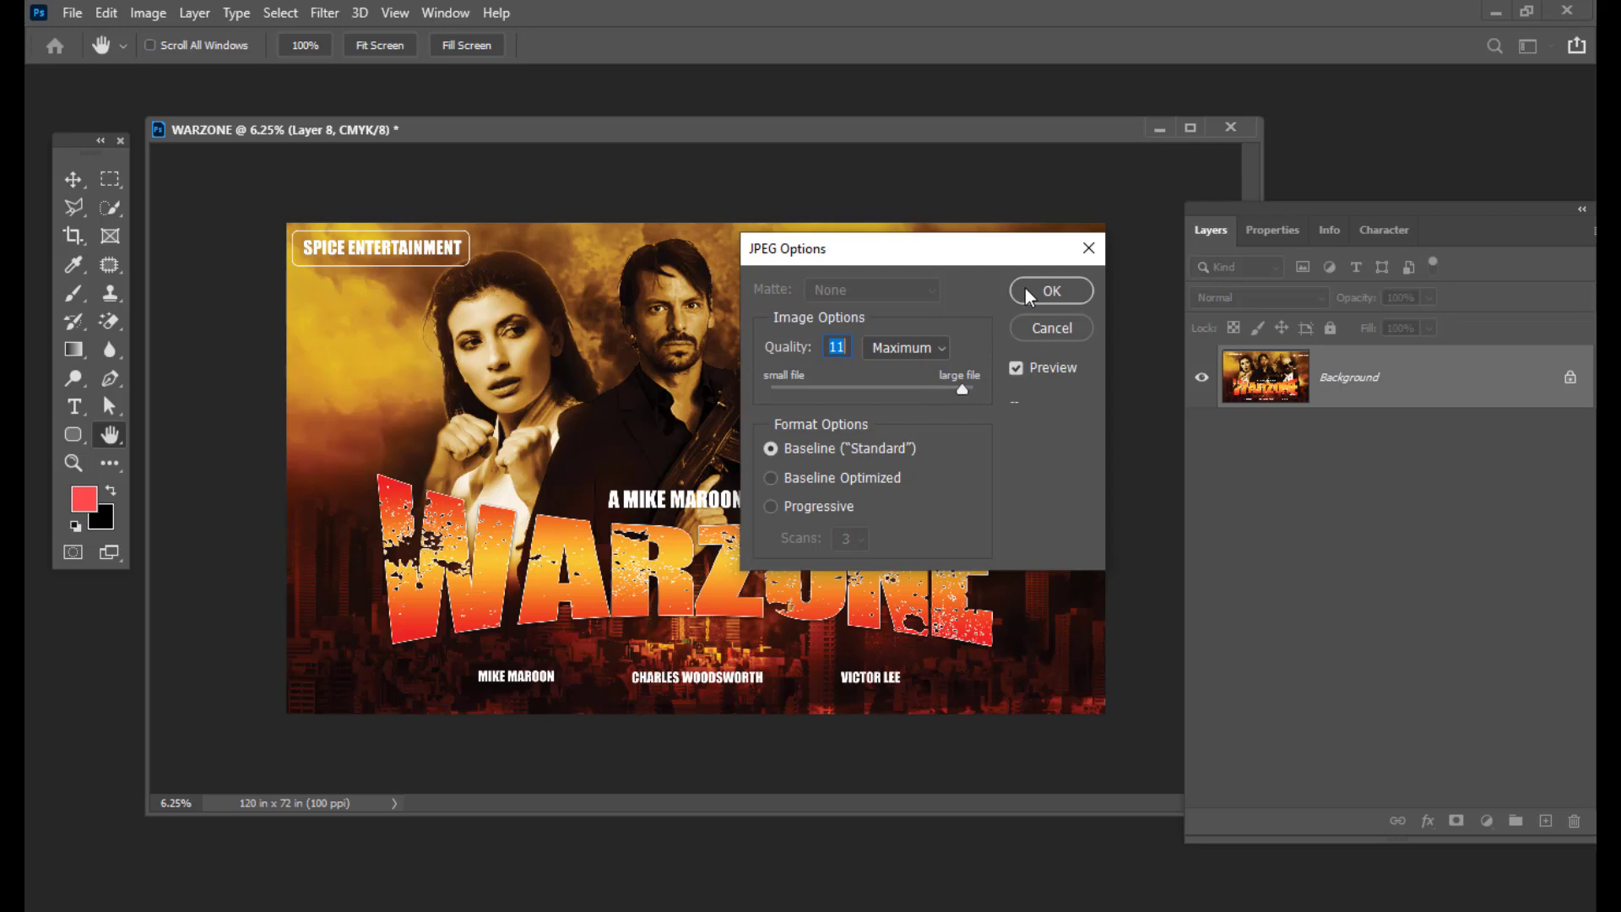
click(1025, 291)
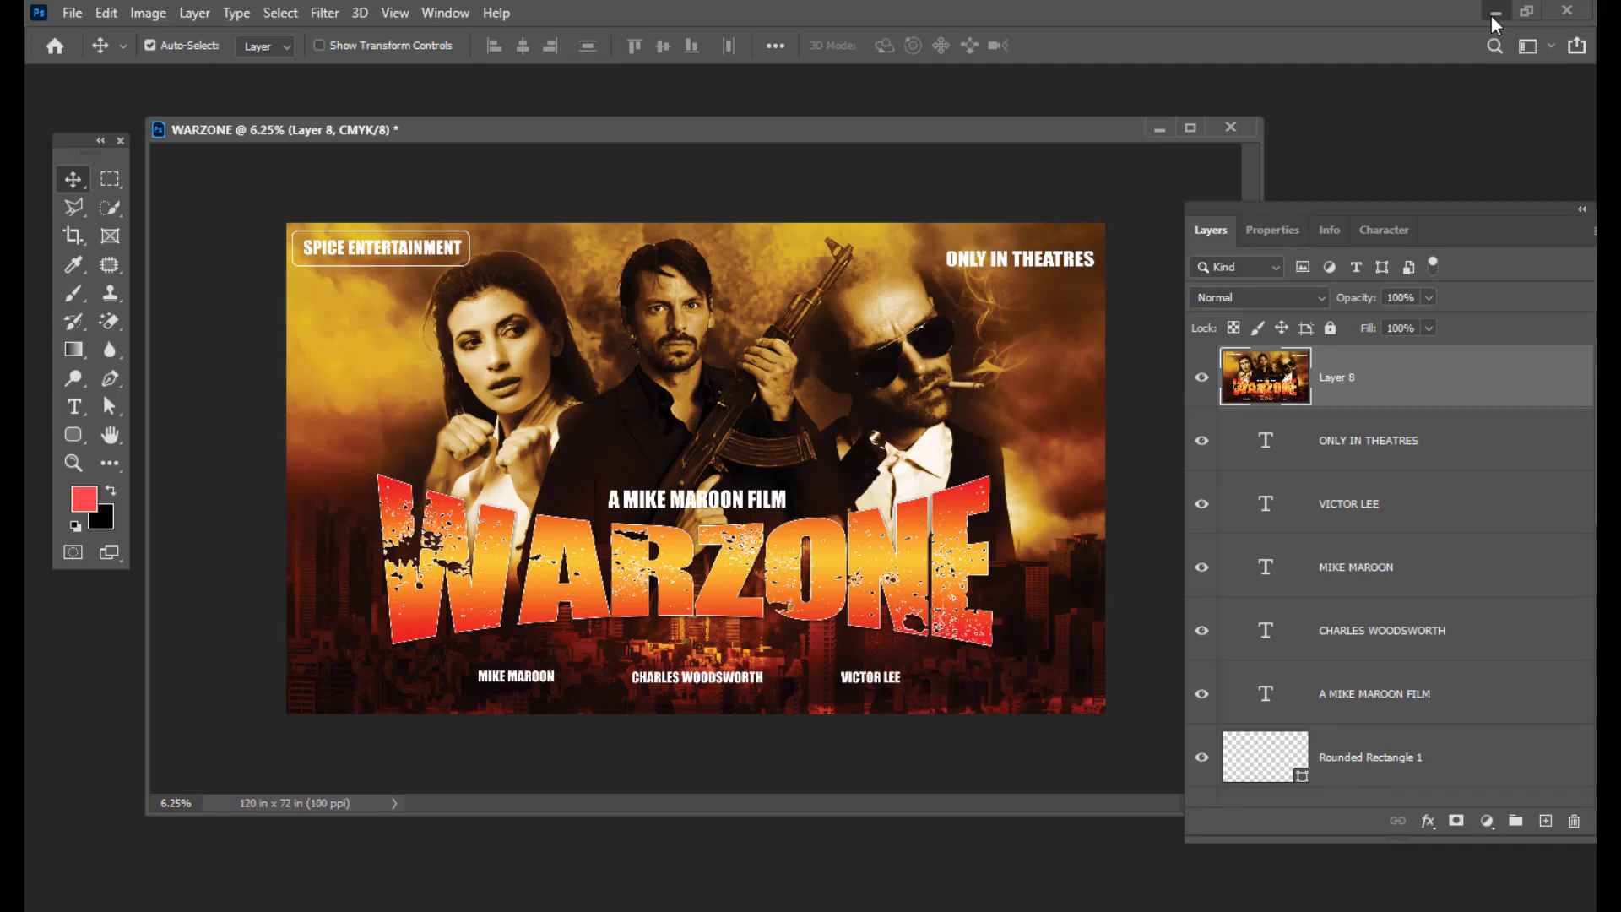
click(1493, 13)
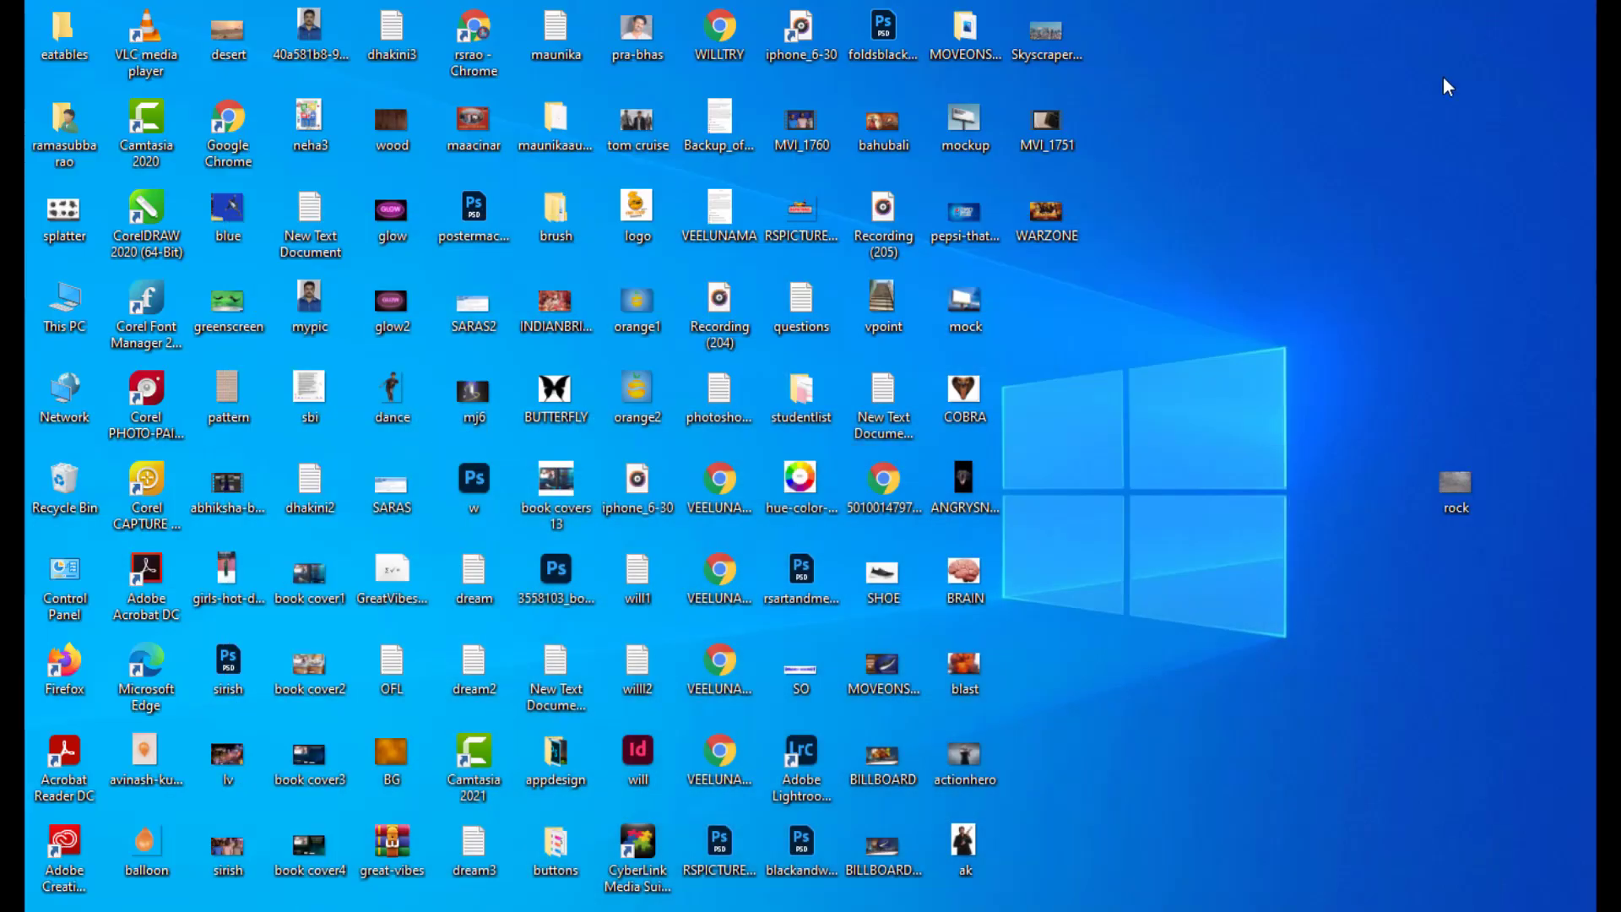
double_click(1054, 217)
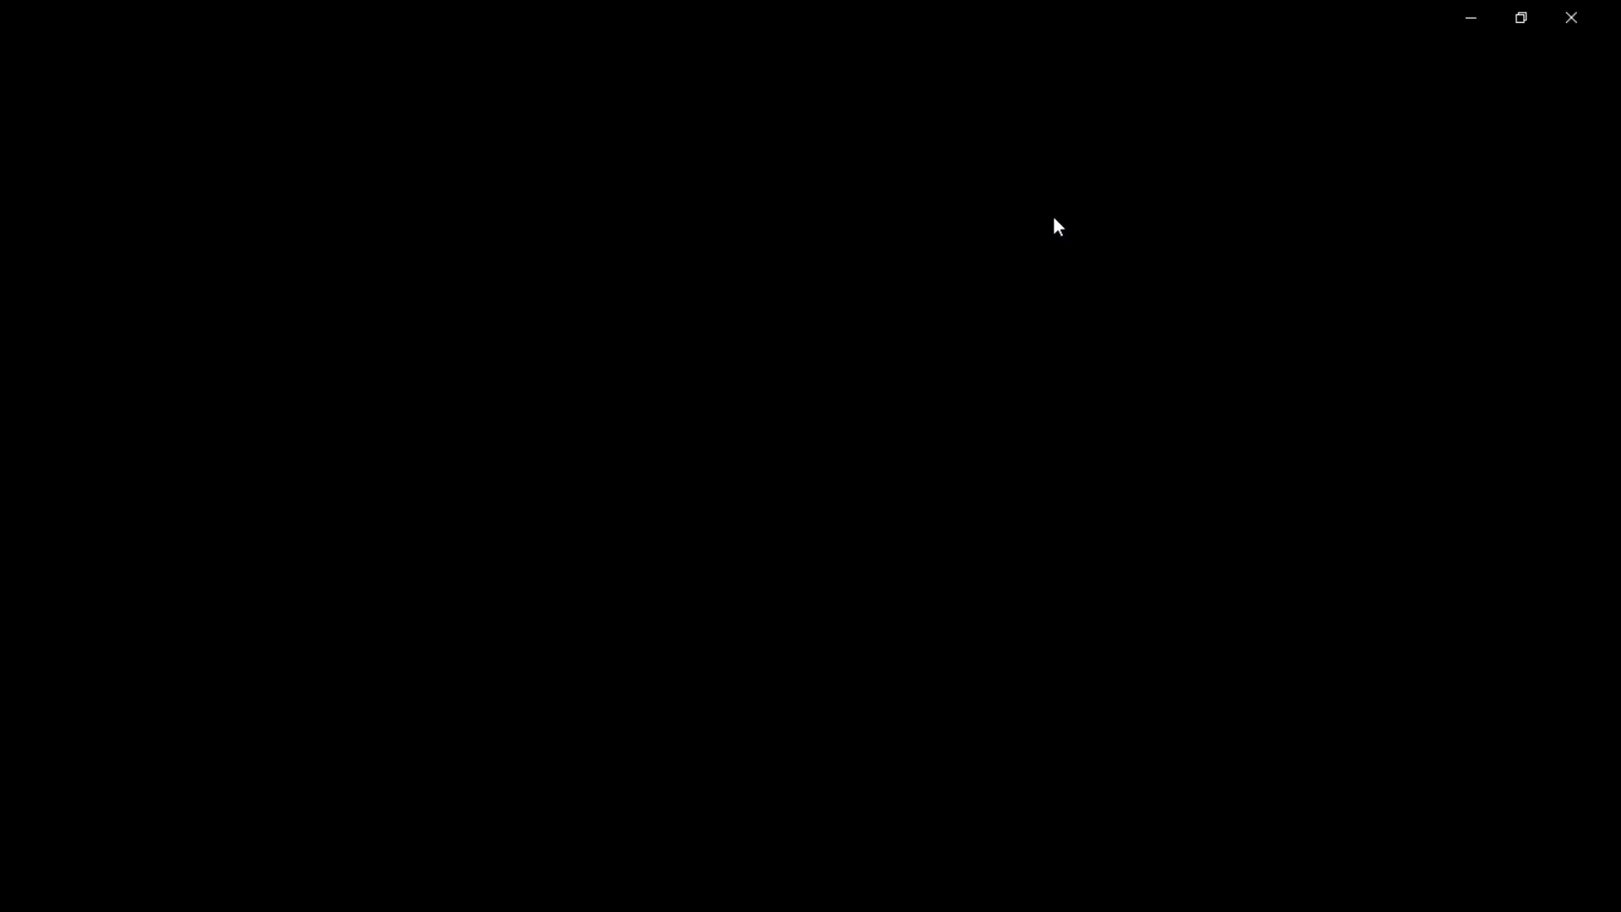